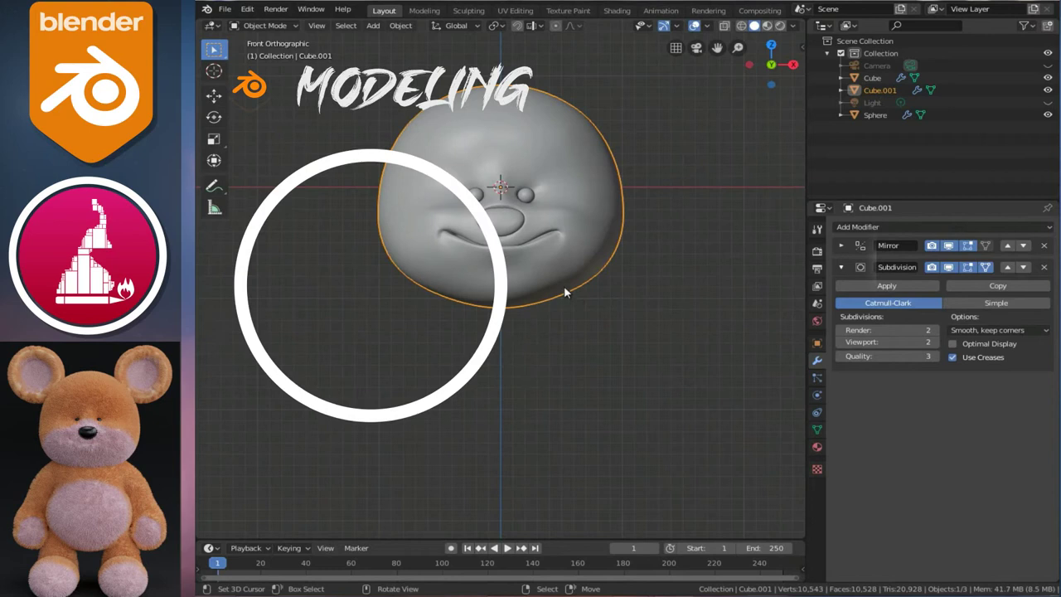
Pan the view across the head and bring up the Add > Mesh primitives list
{"action": "mouse_move", "coordinate": [549, 270]}
{"action": "middle_mouse_down", "text": "shift"}
{"action": "mouse_move", "coordinate": [603, 308]}
{"action": "mouse_move", "coordinate": [538, 357]}
{"action": "middle_mouse_up", "text": "shift"}
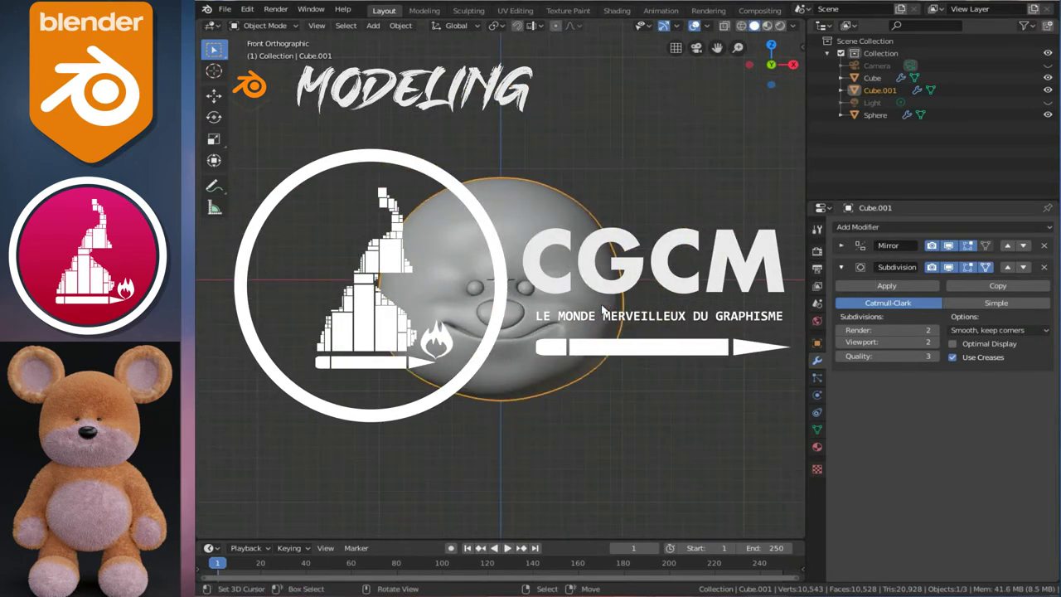
{"action": "key", "text": "shift"}
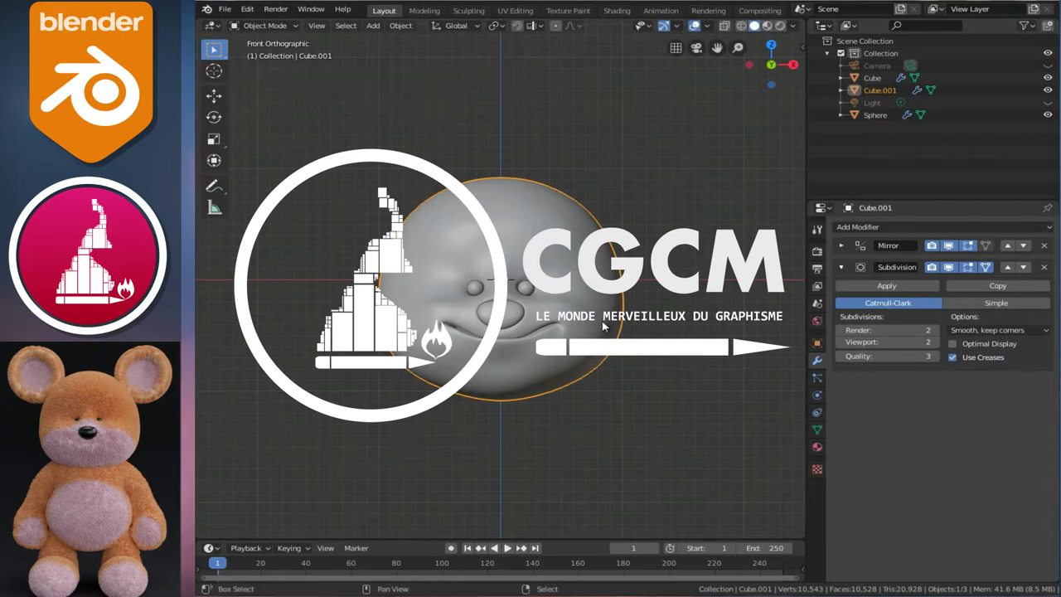
{"action": "key", "text": "shift"}
{"action": "key", "text": "shift+a"}
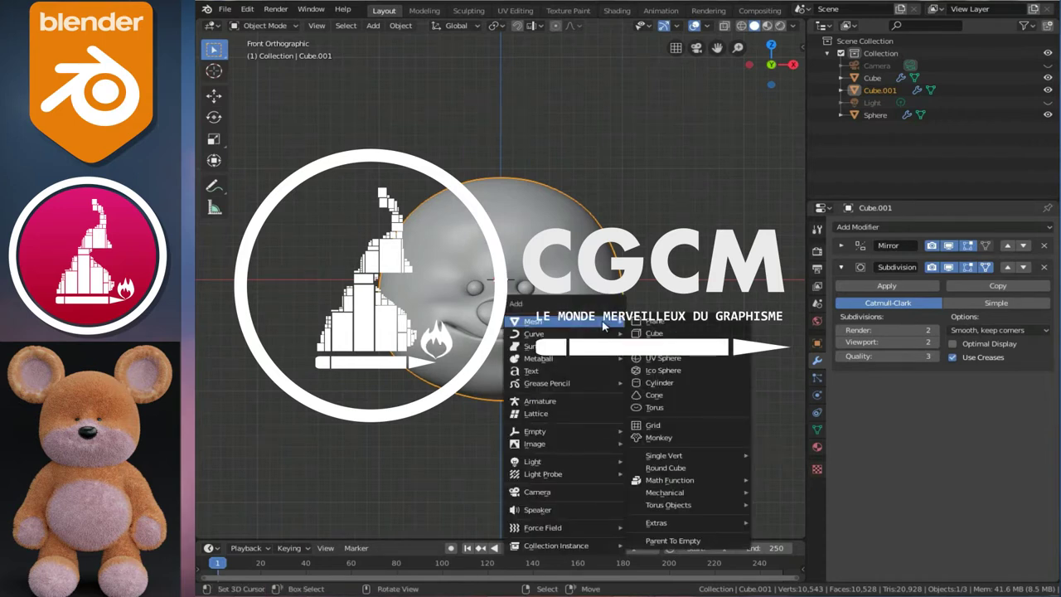
Add a Cylinder with 16 vertices and Cap Fill Type set to Nothing
{"action": "left_click", "coordinate": [655, 386]}
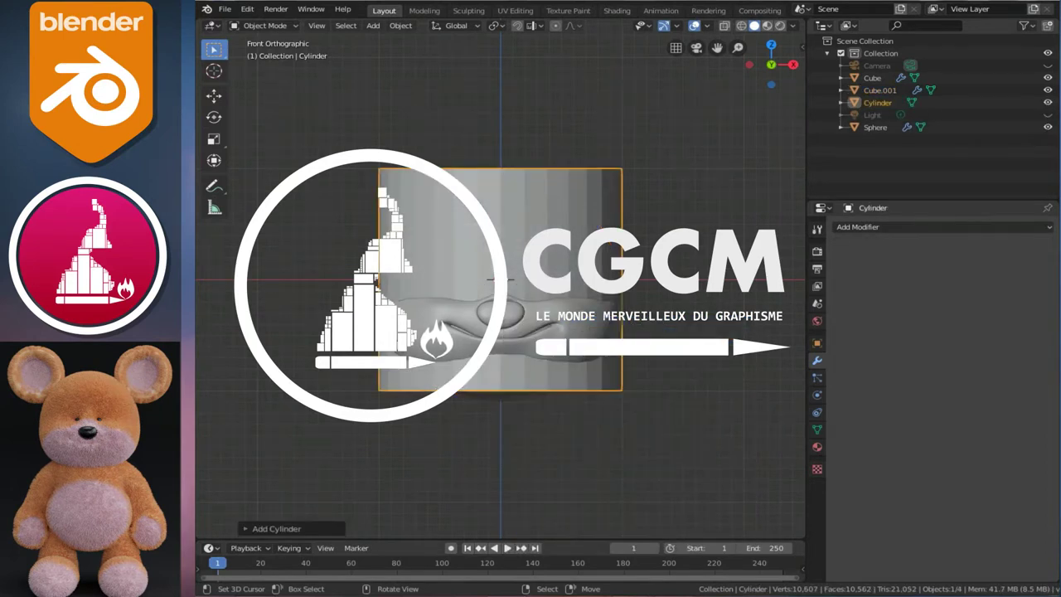
{"action": "left_click", "coordinate": [246, 527]}
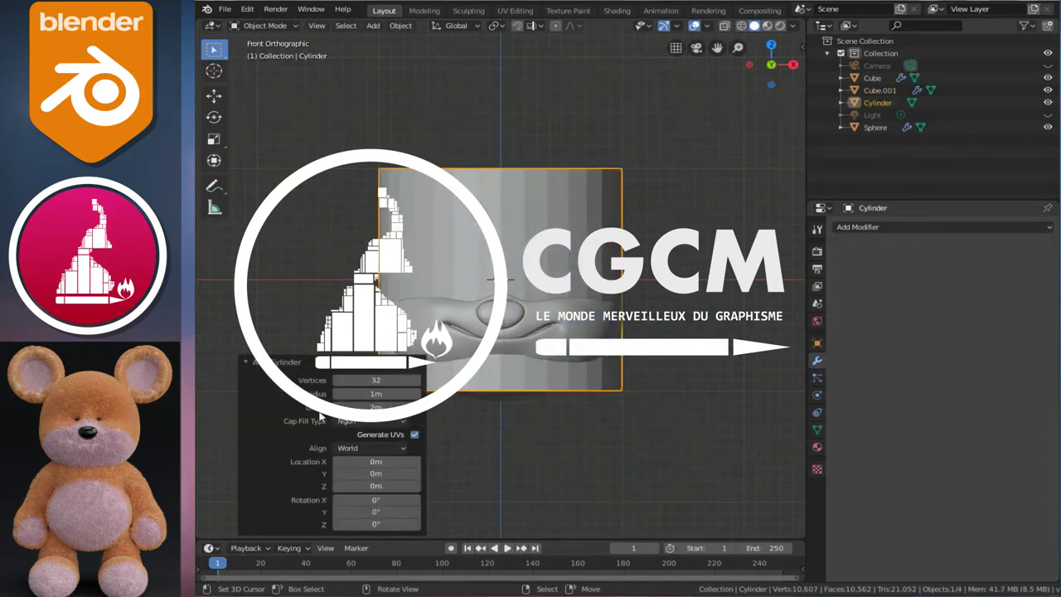
{"action": "left_click", "coordinate": [364, 379]}
{"action": "type", "text": "16"}
{"action": "key", "text": "Return"}
{"action": "left_click", "coordinate": [356, 421]}
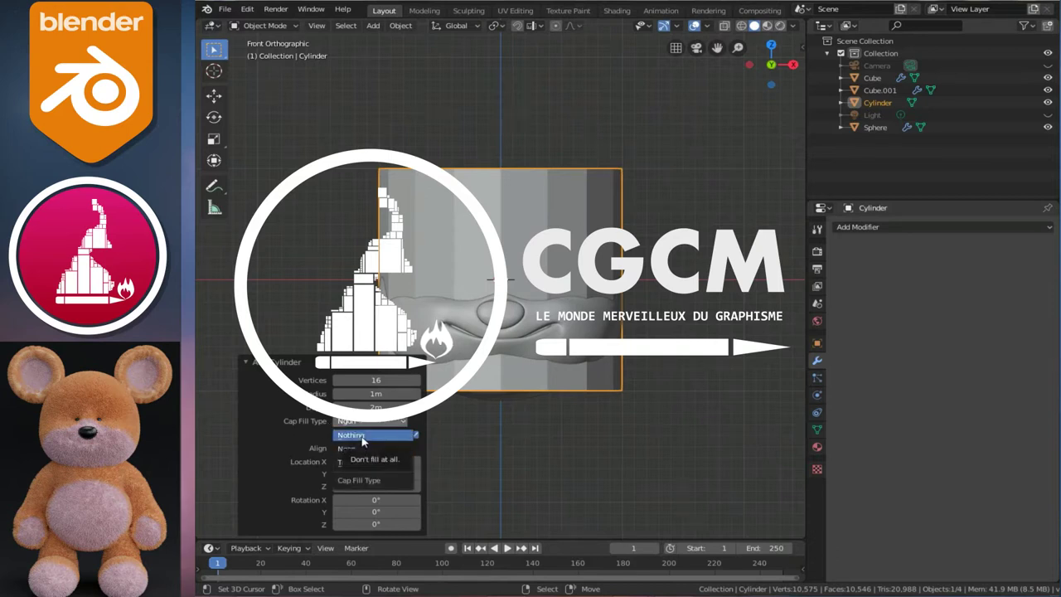
{"action": "left_click", "coordinate": [362, 436]}
{"action": "left_click", "coordinate": [516, 241]}
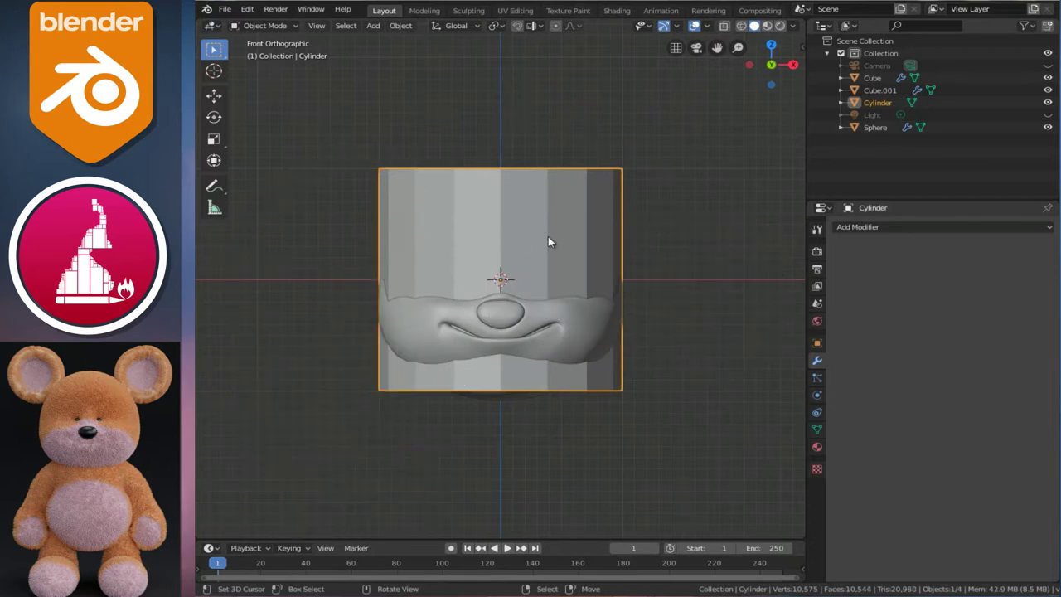
From the side view, rotate the cylinder 90 degrees
{"action": "key", "text": "KP_3"}
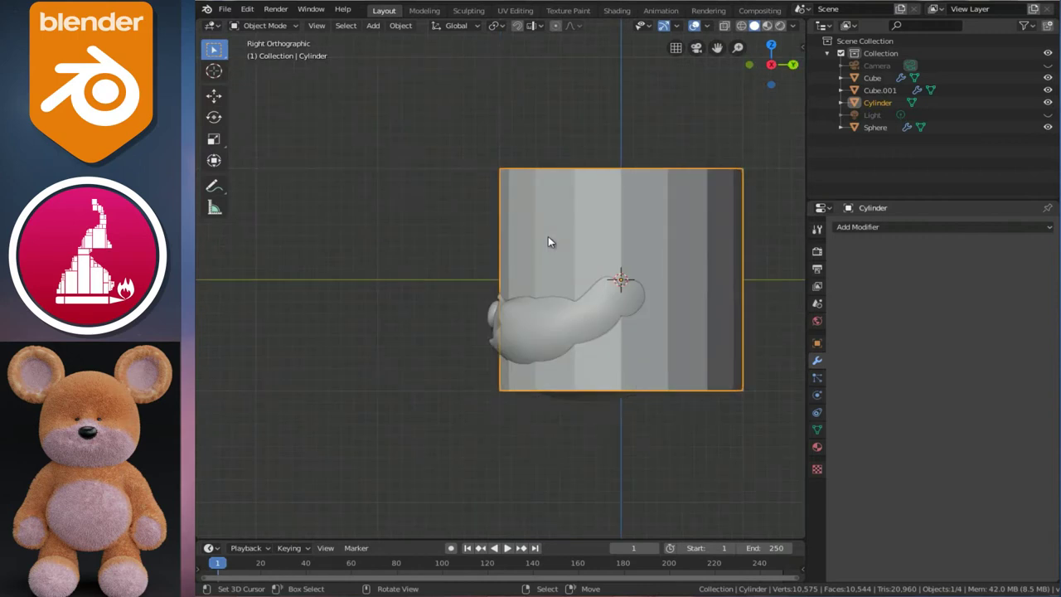
{"action": "key", "text": "r"}
{"action": "key", "text": "9"}
{"action": "key", "text": "0"}
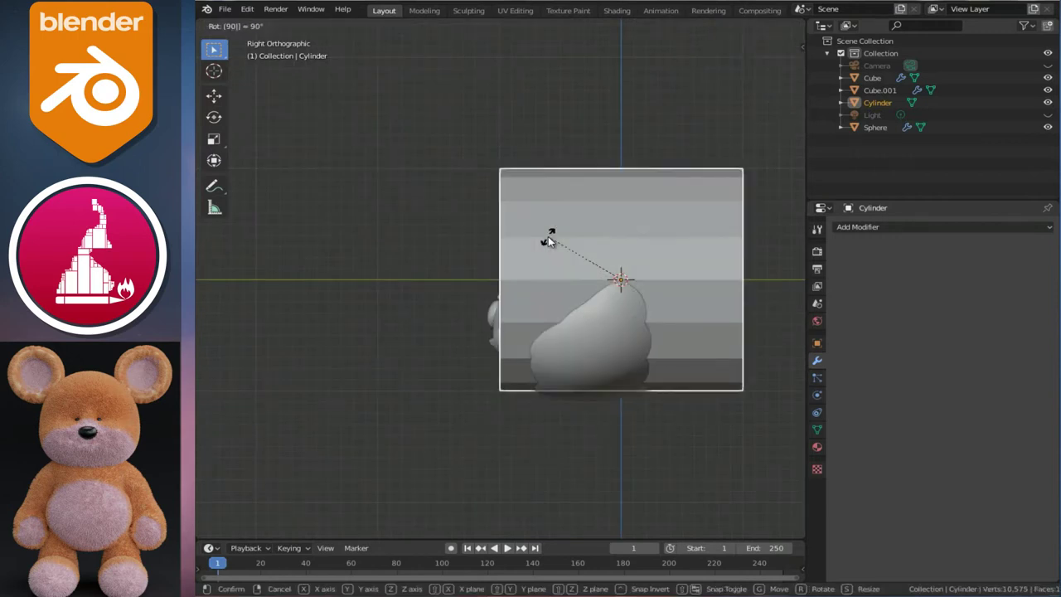
{"action": "key", "text": "Return"}
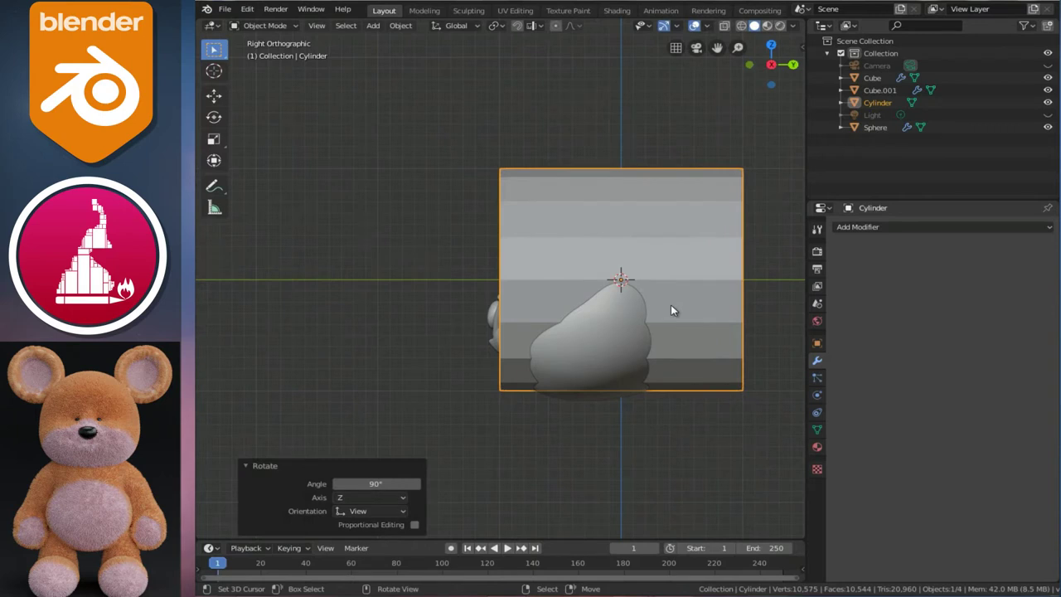
Squash the cylinder to 0.321 along Y and return to front view
{"action": "scroll", "coordinate": [614, 322], "scroll_direction": "down", "scroll_amount": 2, "text": "ctrl"}
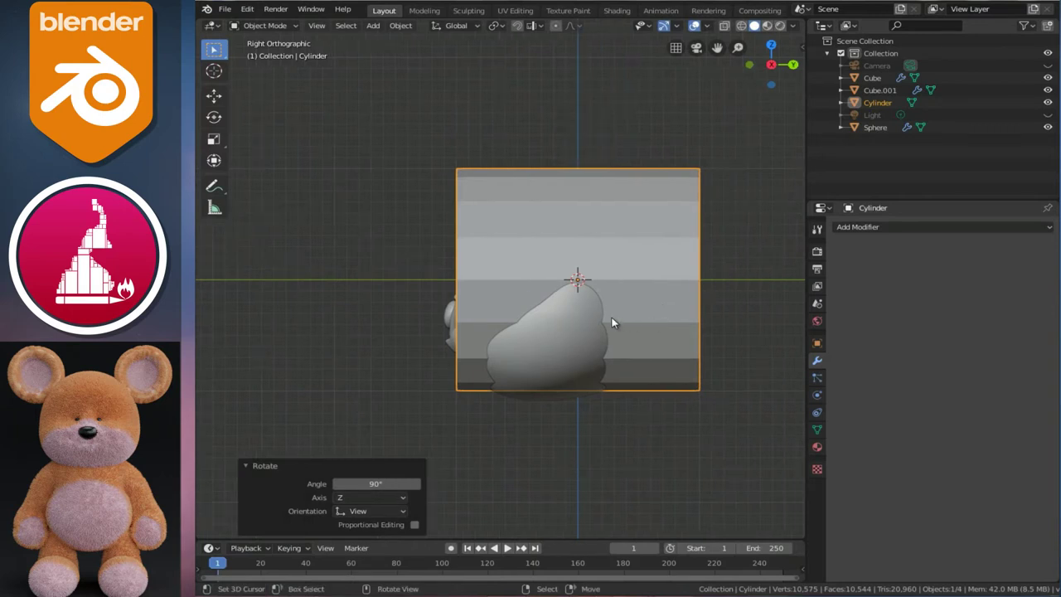
{"action": "left_click", "coordinate": [213, 138]}
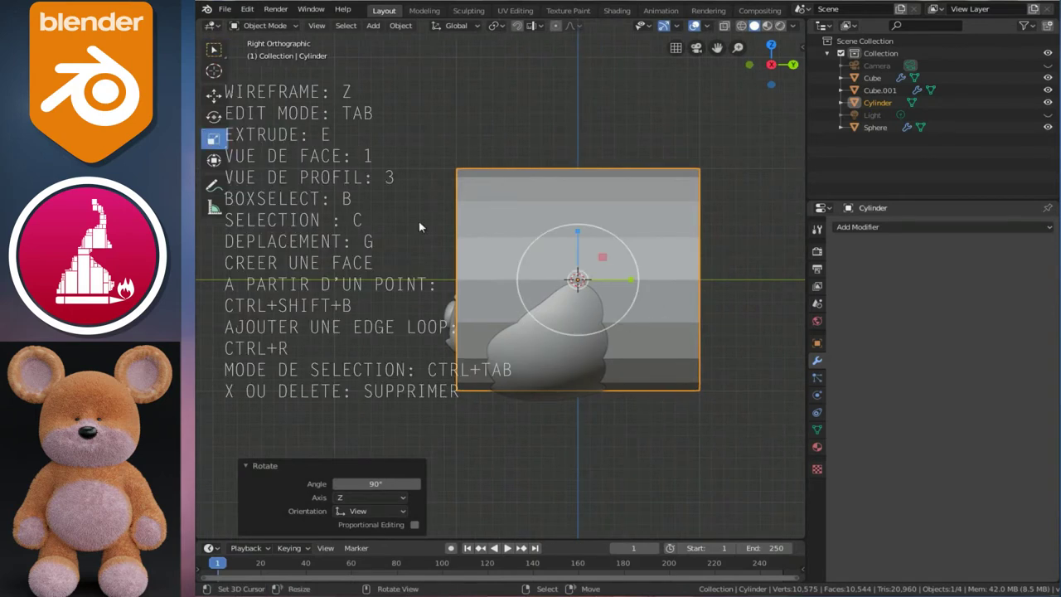
{"action": "left_click_drag", "start_coordinate": [632, 279], "coordinate": [592, 287]}
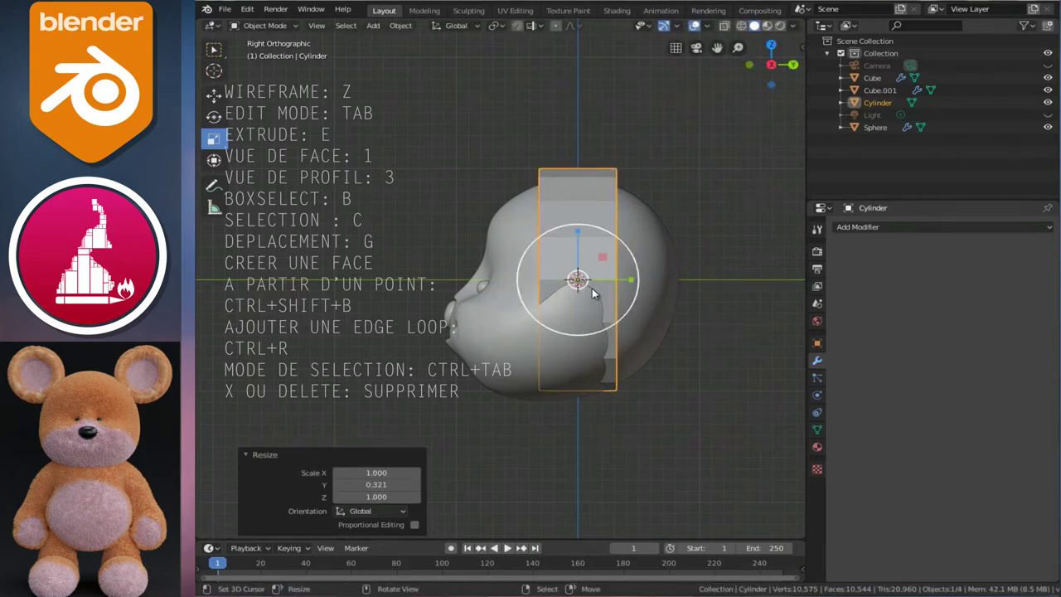
{"action": "key", "text": "1"}
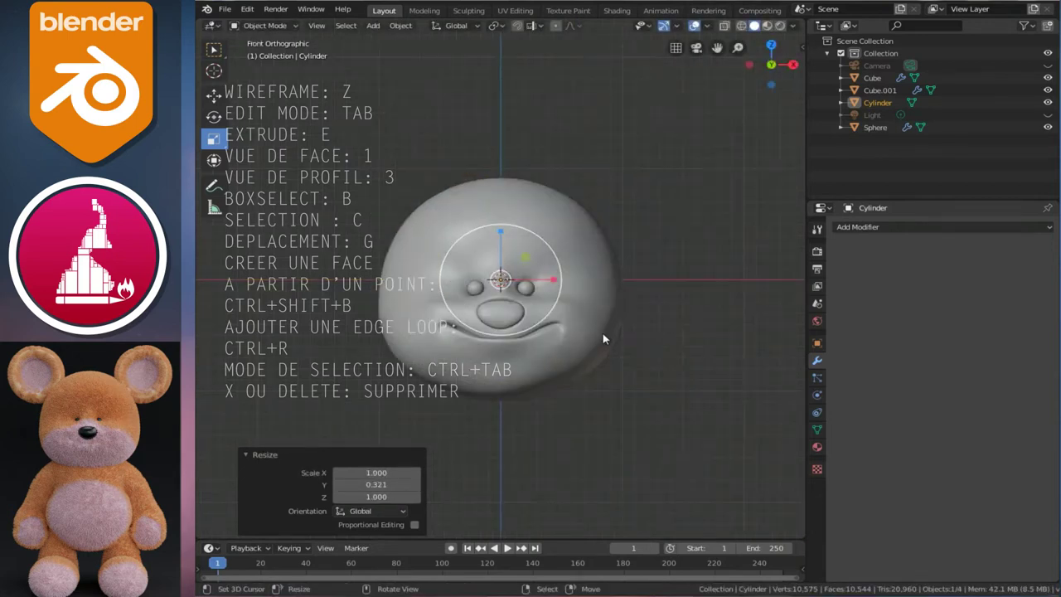
Move the cylinder 1.35 m right along X and raise it 0.666 m
{"action": "left_click", "coordinate": [213, 95]}
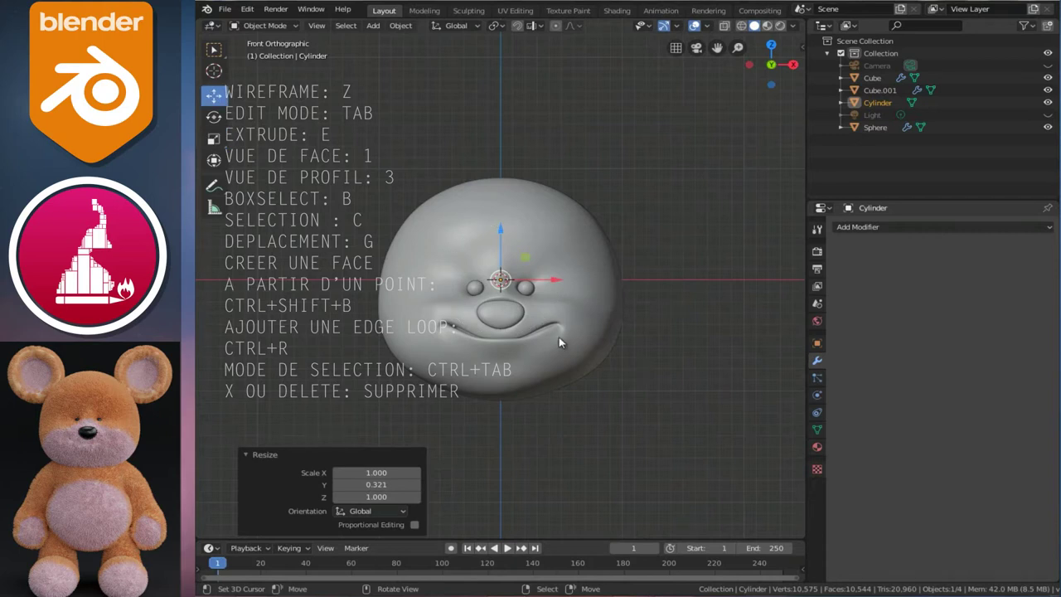
{"action": "scroll", "coordinate": [525, 346], "scroll_direction": "down", "scroll_amount": 2, "text": "ctrl"}
{"action": "scroll", "coordinate": [494, 287], "scroll_direction": "up", "scroll_amount": 1, "text": "ctrl"}
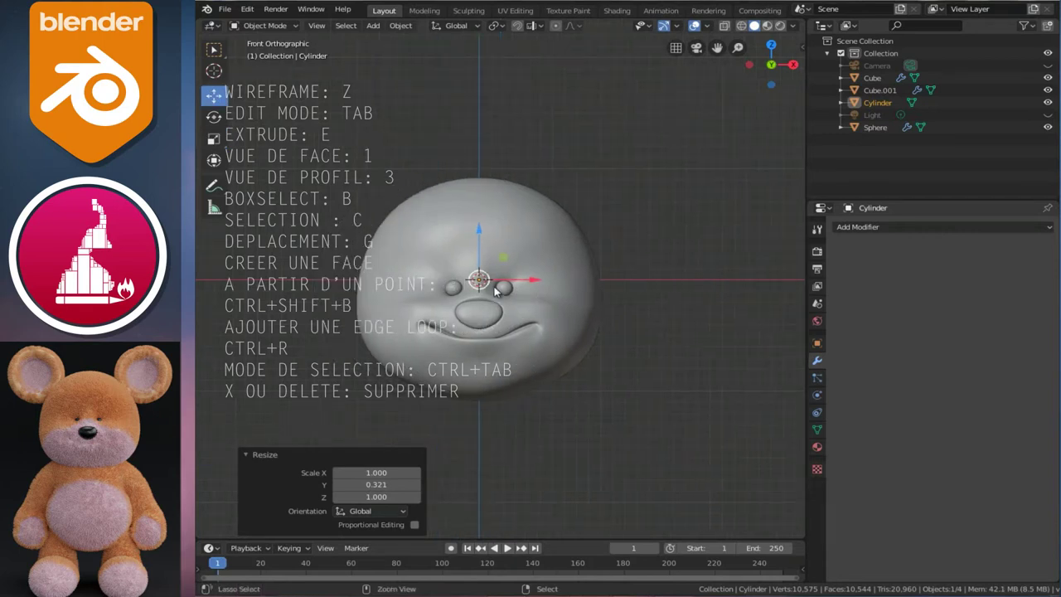
{"action": "key", "text": "g"}
{"action": "key", "text": "x"}
{"action": "left_click", "coordinate": [696, 293]}
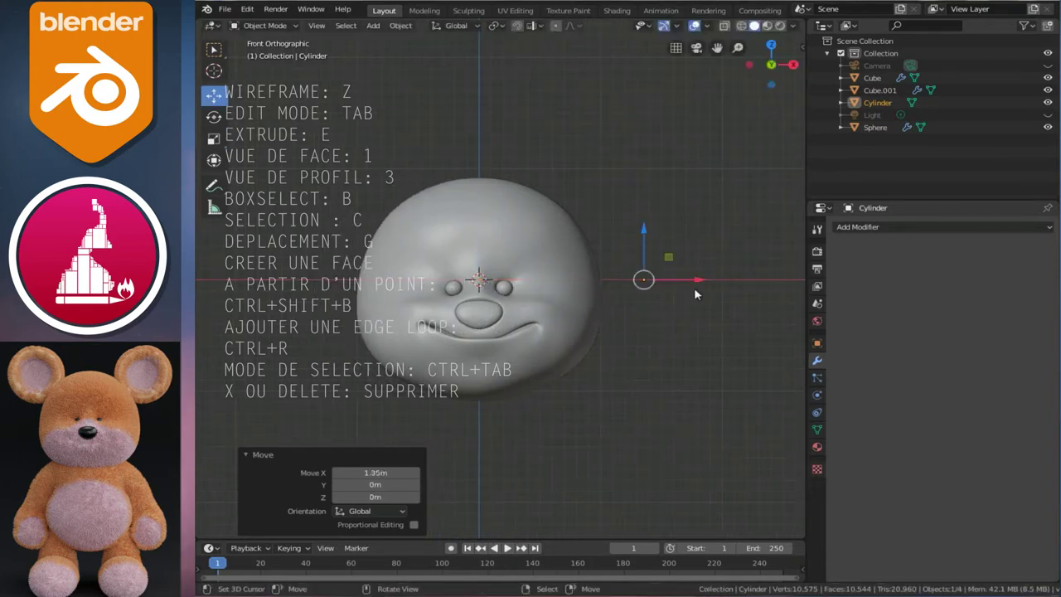
{"action": "left_click_drag", "start_coordinate": [648, 234], "coordinate": [651, 159]}
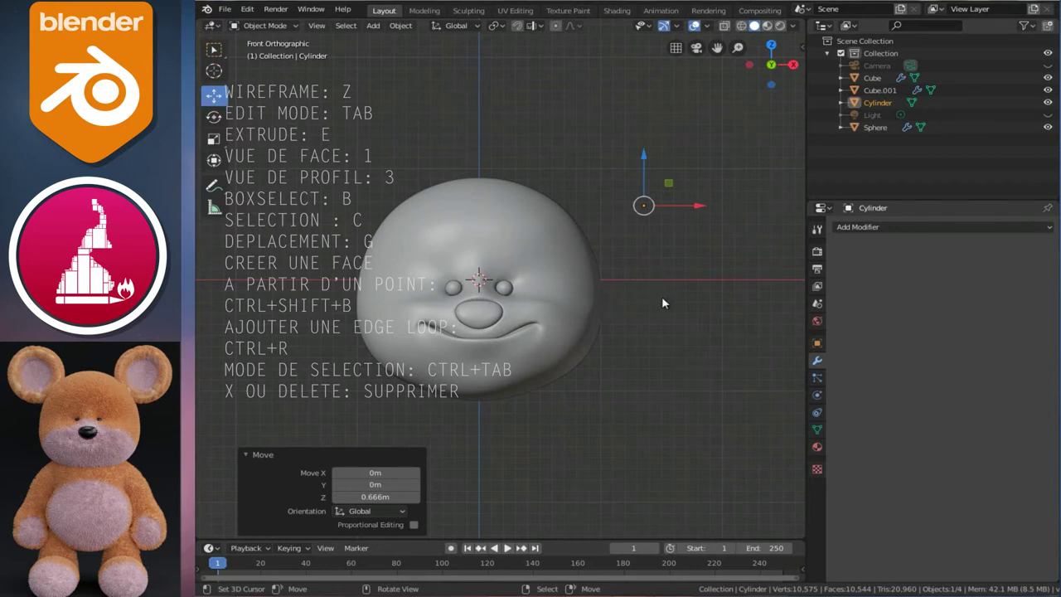
In wireframe view, shrink the cylinder to 0.592 scale
{"action": "key", "text": "shift+z"}
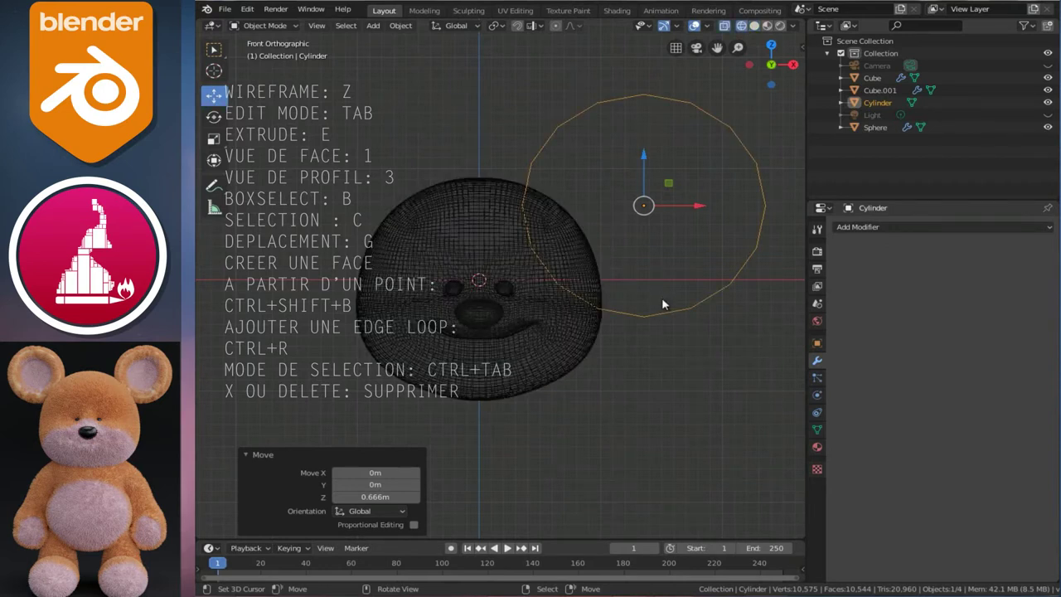
{"action": "middle_click_drag", "start_coordinate": [663, 304], "coordinate": [633, 287], "text": "shift"}
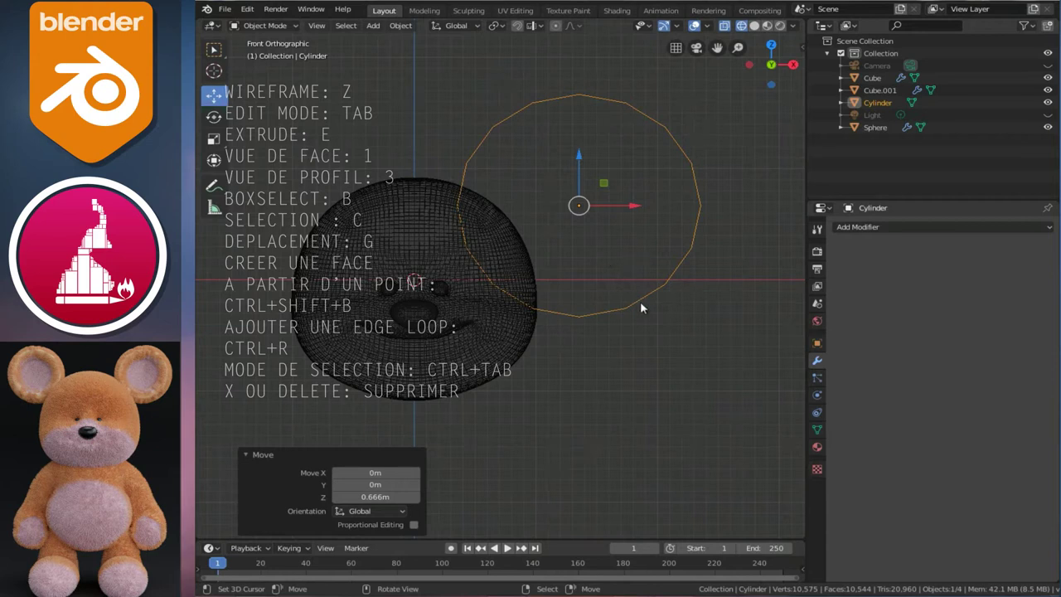
{"action": "key", "text": "s"}
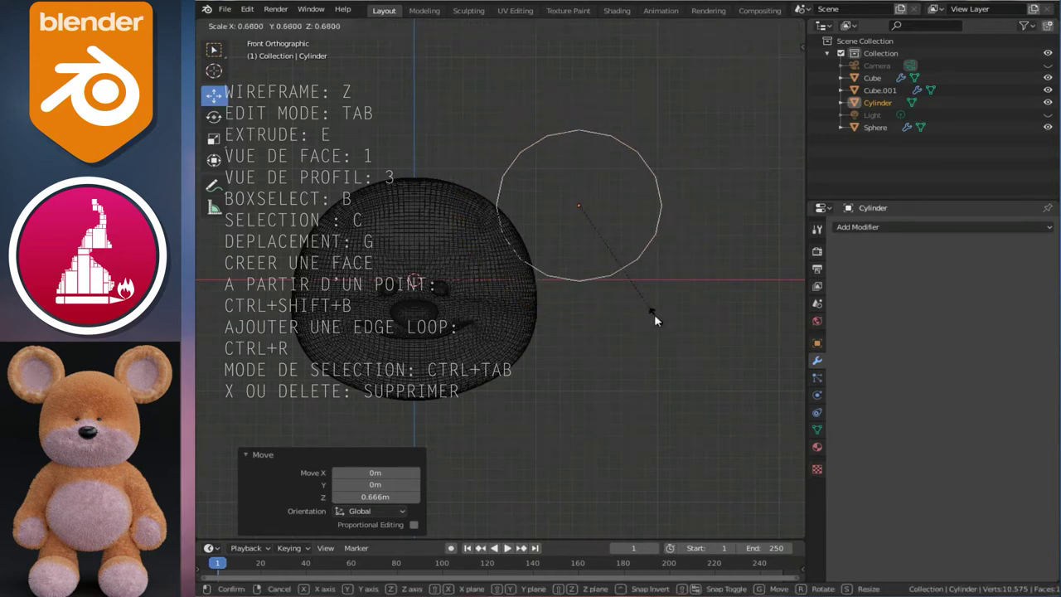
{"action": "left_click", "coordinate": [644, 302]}
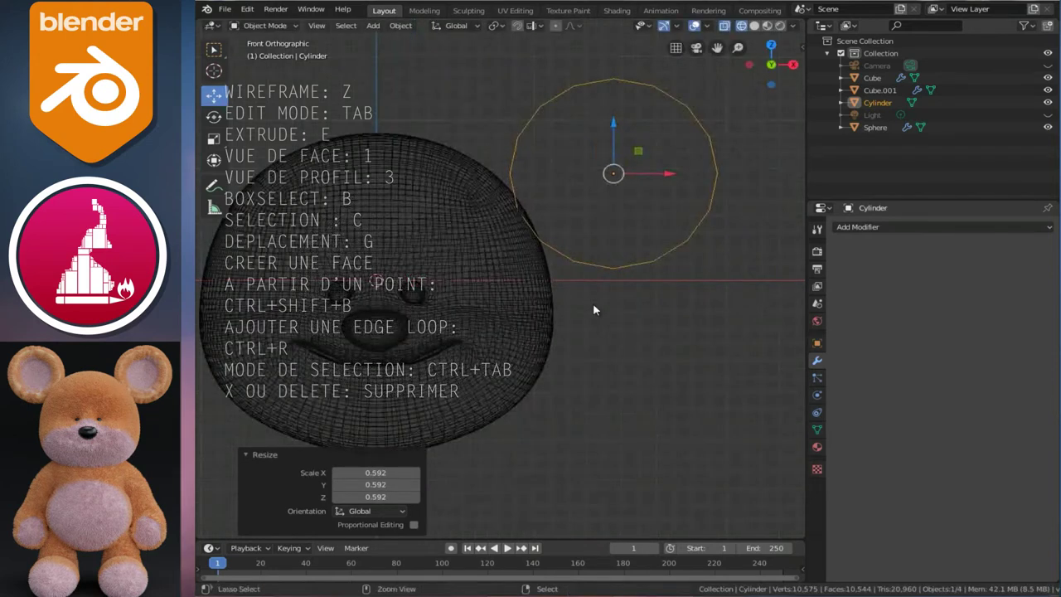
{"action": "scroll", "coordinate": [593, 309], "scroll_direction": "up", "scroll_amount": 2}
Shift the cylinder left along X and raise it along Z toward the head top
{"action": "key", "text": "g"}
{"action": "key", "text": "x"}
{"action": "left_click", "coordinate": [589, 184]}
{"action": "left_click_drag", "start_coordinate": [581, 175], "coordinate": [582, 139]}
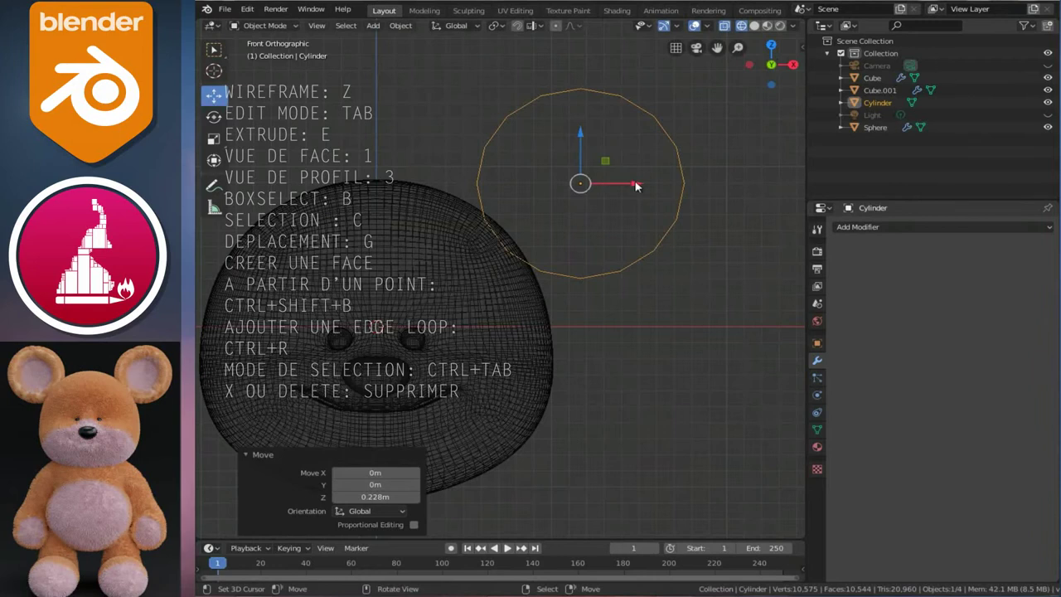
{"action": "left_click_drag", "start_coordinate": [636, 186], "coordinate": [637, 181]}
{"action": "left_click_drag", "start_coordinate": [583, 139], "coordinate": [579, 127]}
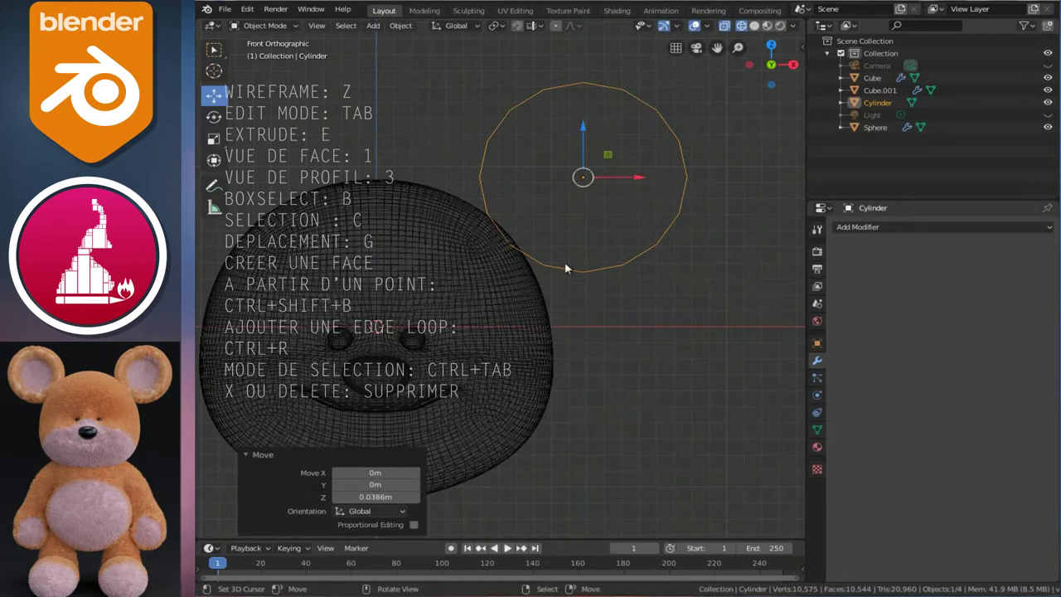
Fine-tune the cylinder's X and Z position above the head's upper right, checking it in solid view
{"action": "key", "text": "g"}
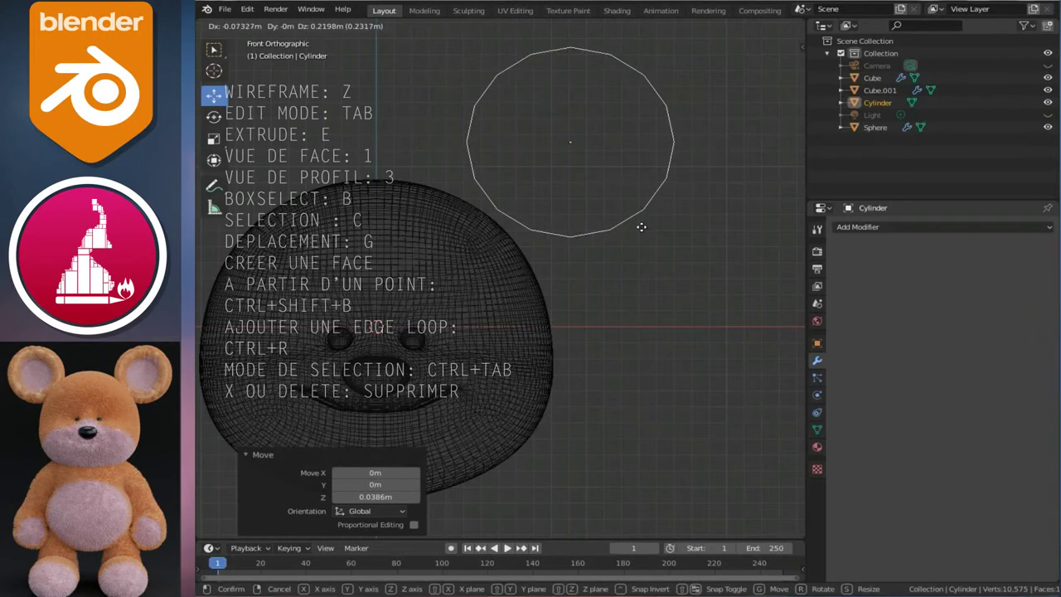
{"action": "key", "text": "Escape"}
{"action": "left_click_drag", "start_coordinate": [634, 176], "coordinate": [631, 176]}
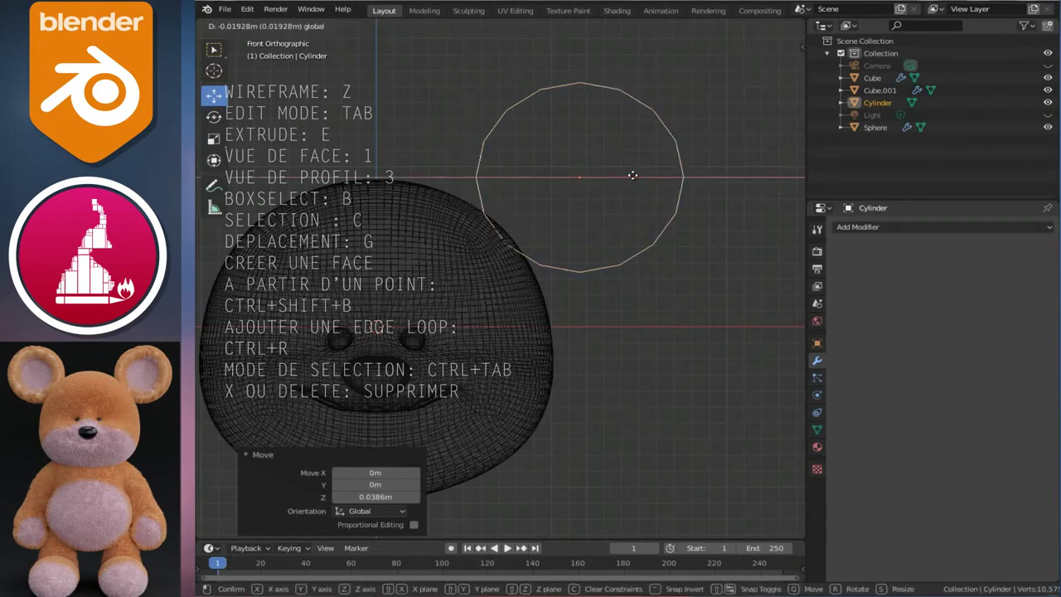
{"action": "middle_click_drag", "start_coordinate": [578, 173], "coordinate": [621, 166], "text": "shift"}
{"action": "left_click_drag", "start_coordinate": [623, 126], "coordinate": [618, 122]}
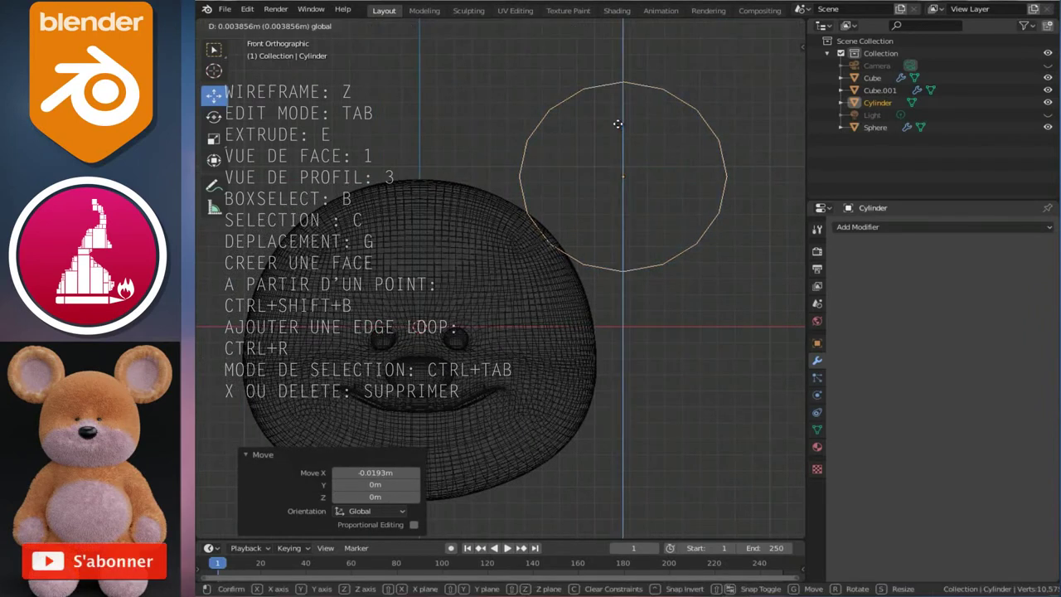
{"action": "left_click_drag", "start_coordinate": [669, 171], "coordinate": [665, 172]}
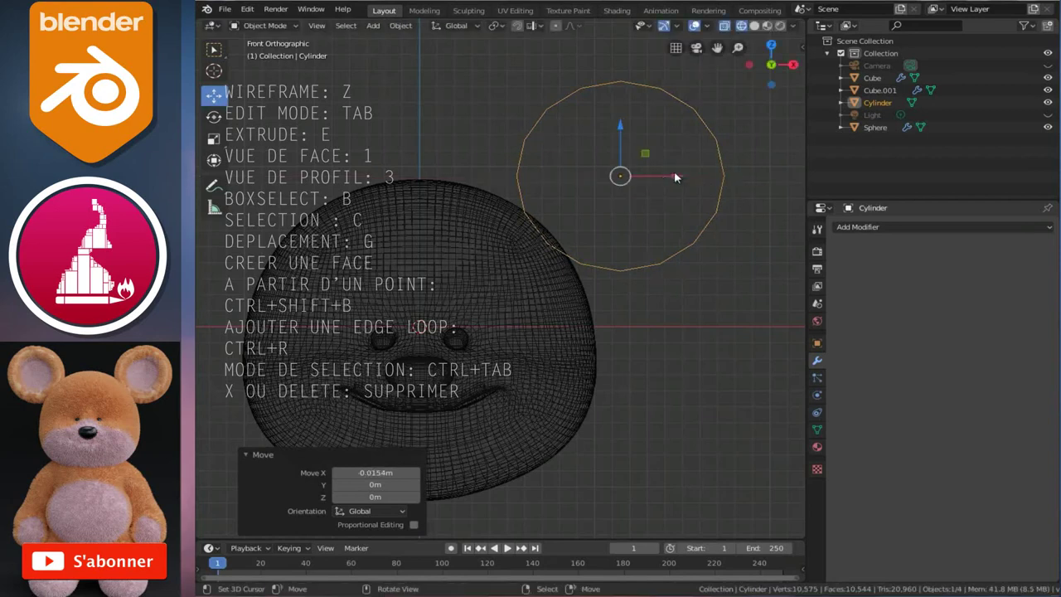
{"action": "left_click_drag", "start_coordinate": [623, 129], "coordinate": [620, 127]}
{"action": "left_click_drag", "start_coordinate": [669, 172], "coordinate": [675, 180]}
{"action": "left_click_drag", "start_coordinate": [622, 125], "coordinate": [623, 129]}
{"action": "left_click_drag", "start_coordinate": [681, 173], "coordinate": [663, 170]}
{"action": "key", "text": "z"}
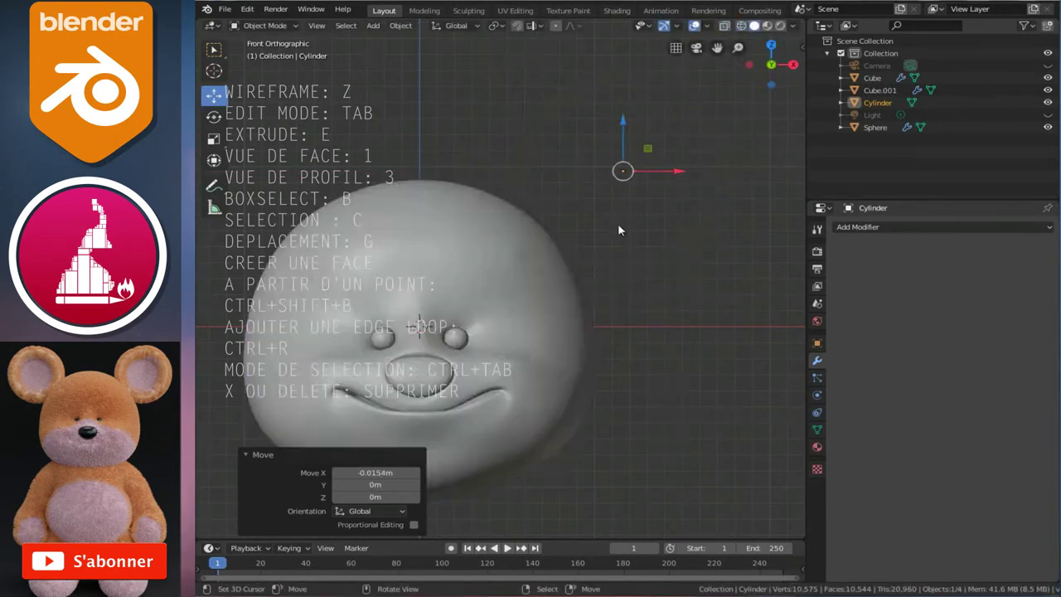
{"action": "middle_click_drag", "start_coordinate": [617, 223], "coordinate": [506, 264]}
In Edit Mode, add two loop cuts across the cylinder's depth from the side view
{"action": "key", "text": "KP_3"}
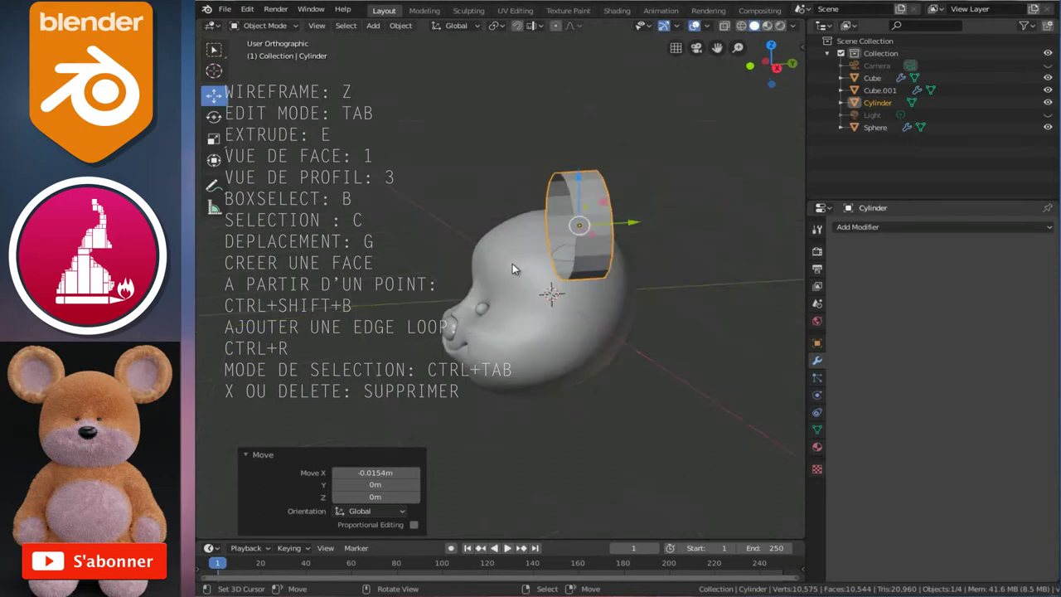
{"action": "scroll", "coordinate": [512, 267], "scroll_direction": "up", "scroll_amount": 2}
{"action": "key", "text": "Tab"}
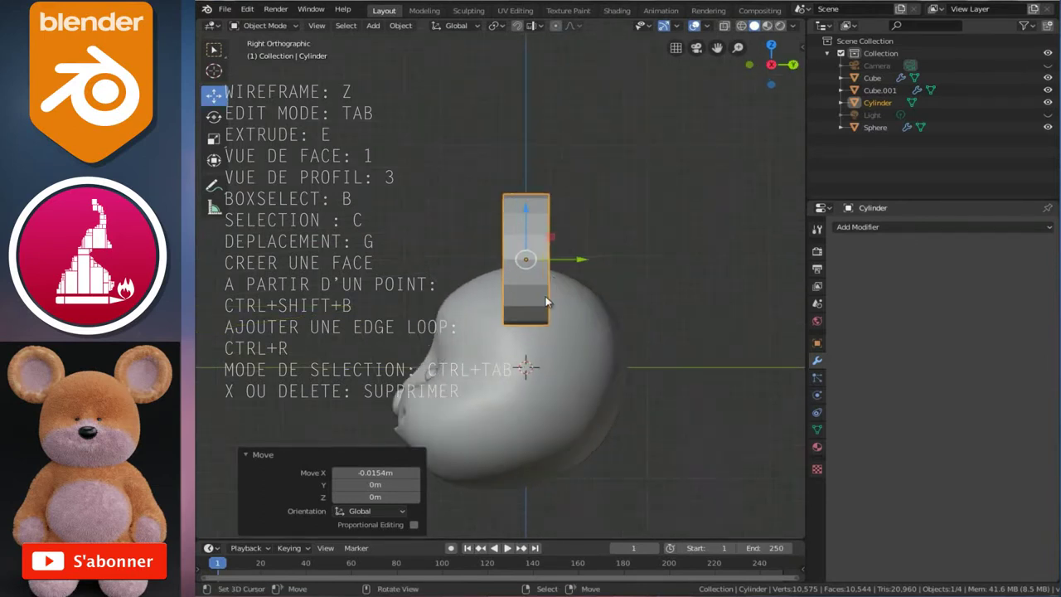
{"action": "scroll", "coordinate": [542, 303], "scroll_direction": "up", "scroll_amount": 2}
{"action": "scroll", "coordinate": [542, 302], "scroll_direction": "up", "scroll_amount": 1}
{"action": "key", "text": "ctrl+r"}
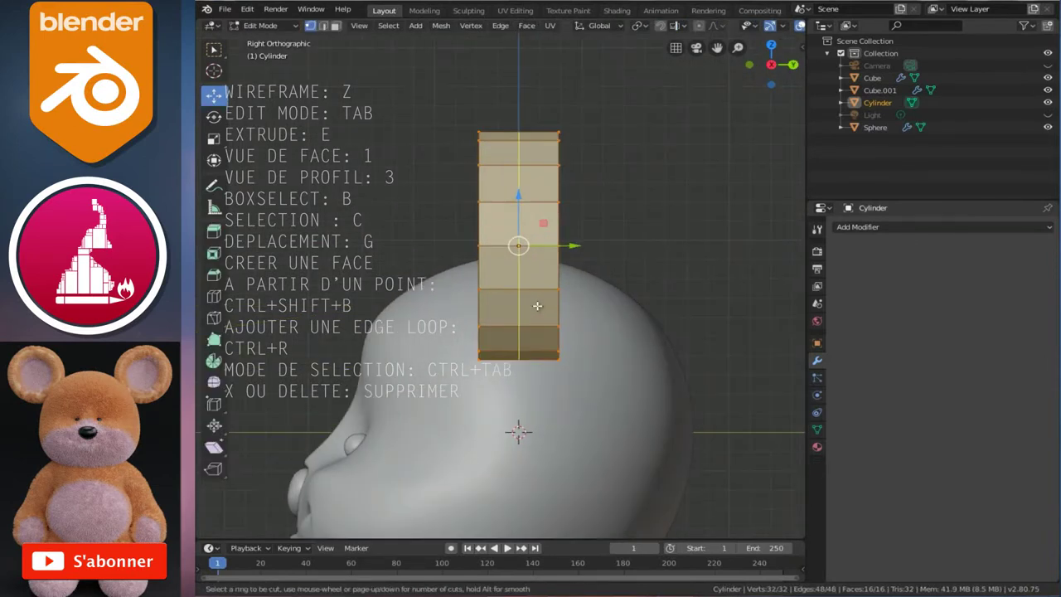
{"action": "left_click", "coordinate": [537, 305]}
{"action": "right_click", "coordinate": [537, 305]}
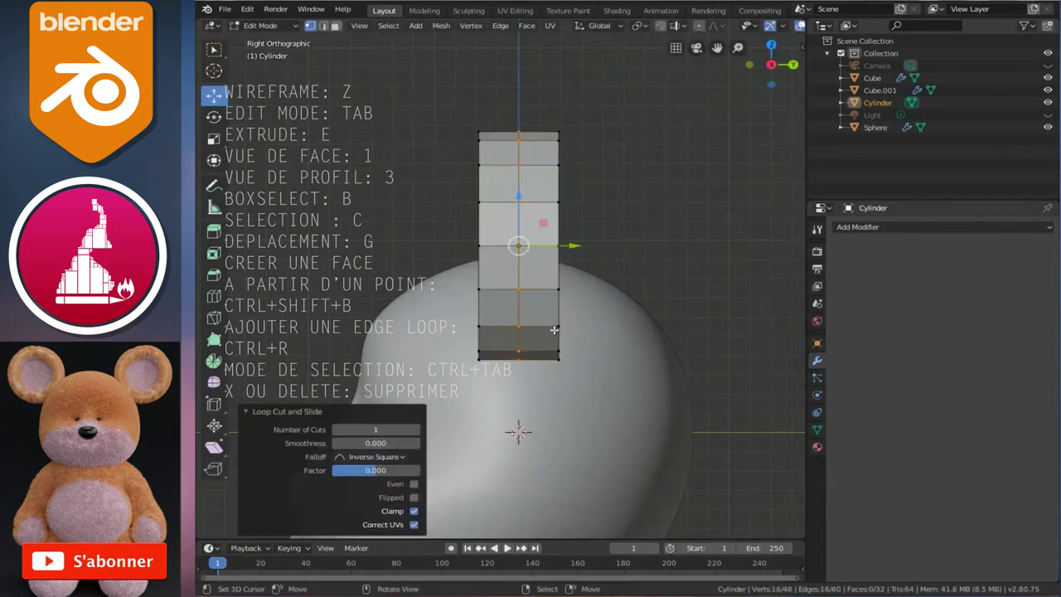
{"action": "key", "text": "ctrl+r"}
{"action": "left_click", "coordinate": [557, 327]}
{"action": "right_click", "coordinate": [560, 327]}
Slide the new loop along Y and scale a rim to 0.798 to taper the ear
{"action": "key", "text": "g"}
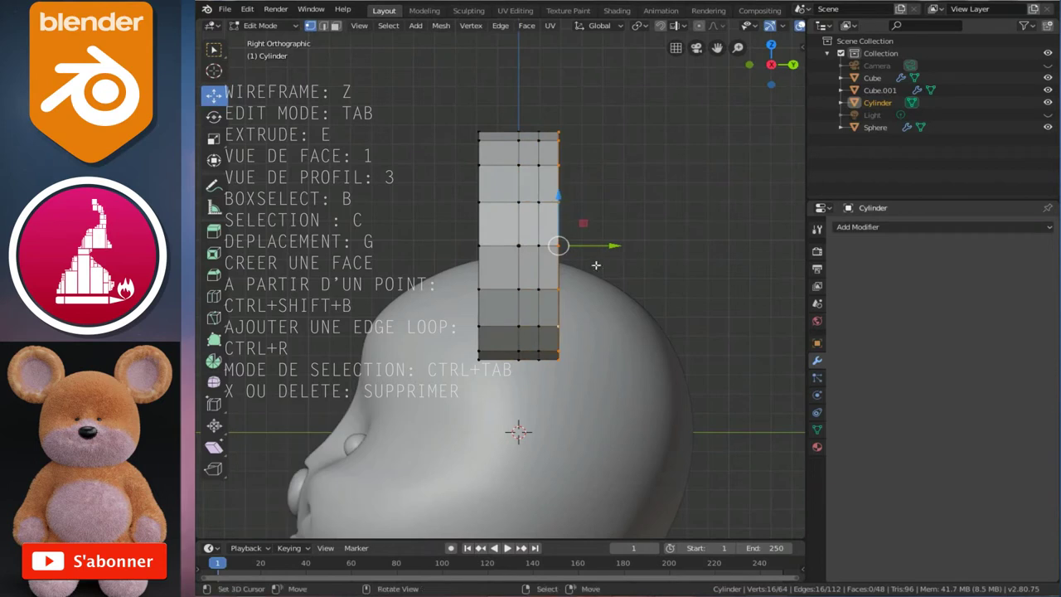
{"action": "key", "text": "y"}
{"action": "left_click", "coordinate": [621, 245]}
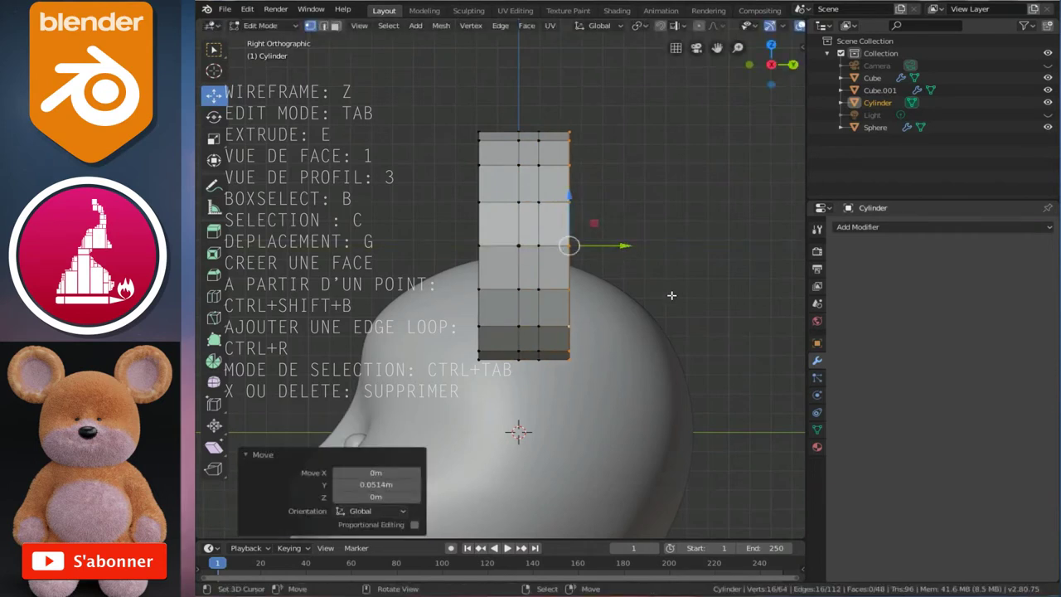
{"action": "key", "text": "s"}
{"action": "left_click", "coordinate": [638, 267]}
{"action": "key", "text": "g"}
{"action": "key", "text": "y"}
{"action": "left_click", "coordinate": [628, 244]}
{"action": "middle_click_drag", "start_coordinate": [628, 243], "coordinate": [492, 340]}
Add another edge loop on the ear and shrink a picked loop slightly
{"action": "key", "text": "ctrl+r"}
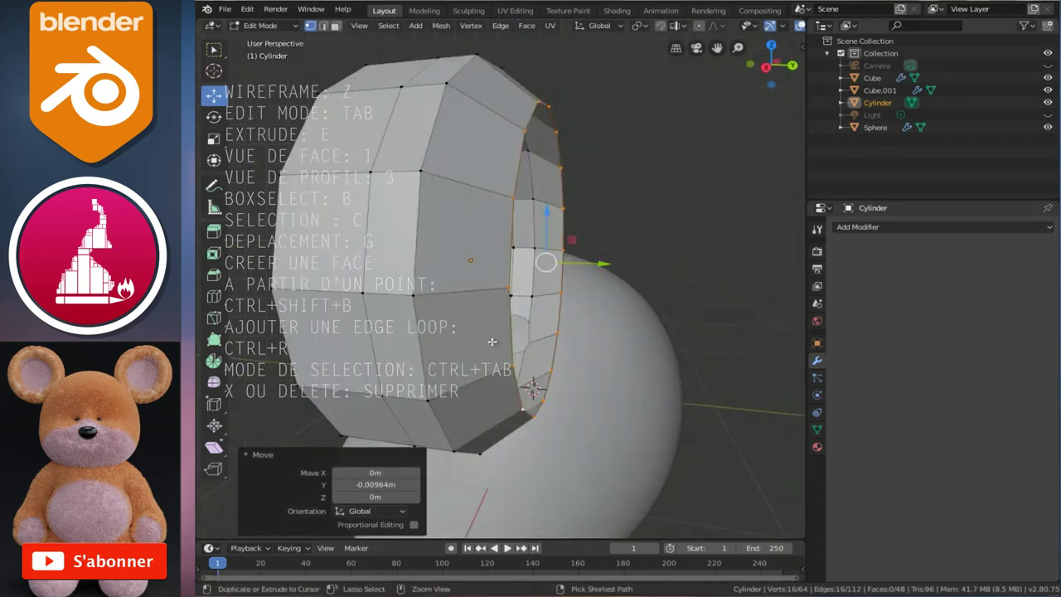
{"action": "left_click", "coordinate": [481, 303]}
{"action": "right_click", "coordinate": [492, 301]}
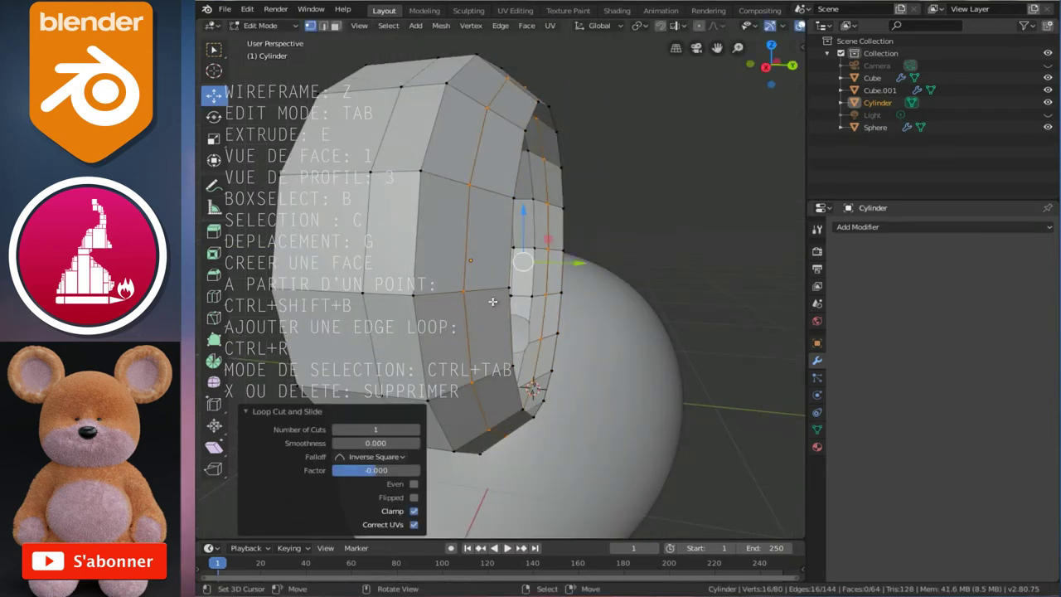
{"action": "left_click", "coordinate": [425, 261]}
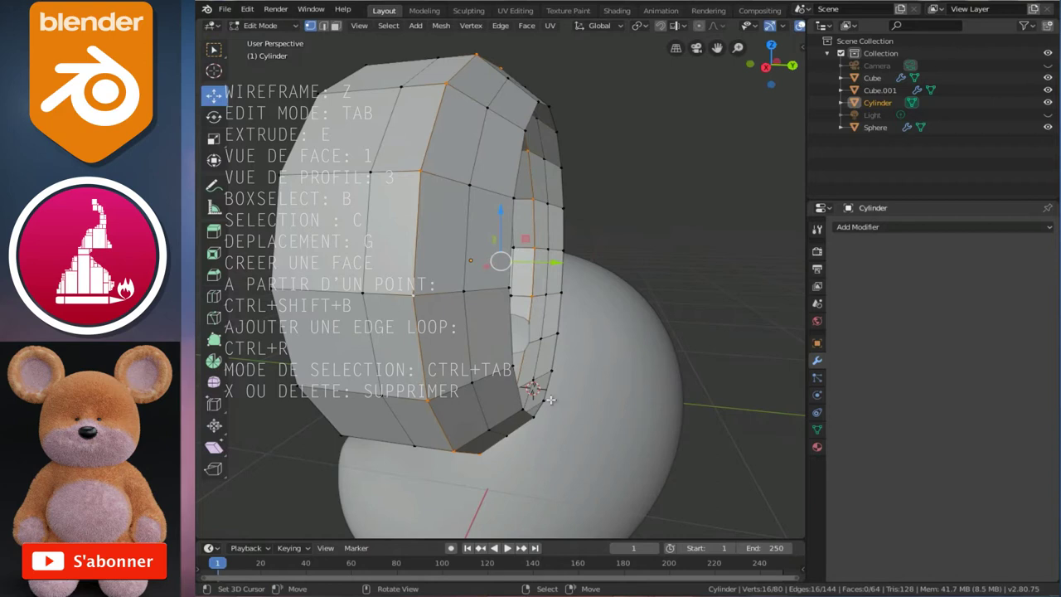
{"action": "key", "text": "s"}
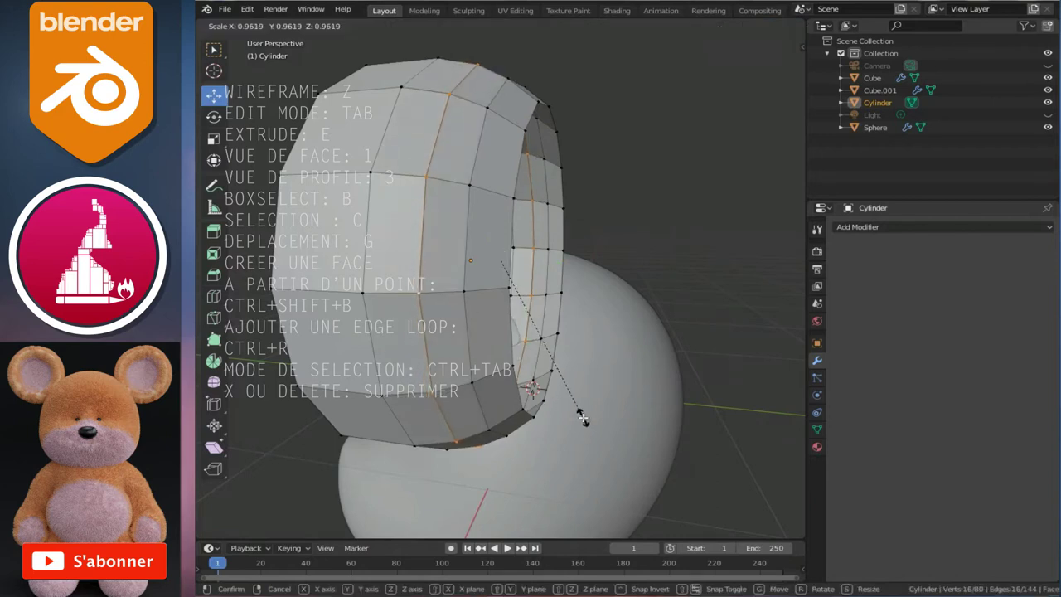
{"action": "left_click", "coordinate": [583, 421]}
{"action": "middle_click_drag", "start_coordinate": [530, 391], "coordinate": [495, 378]}
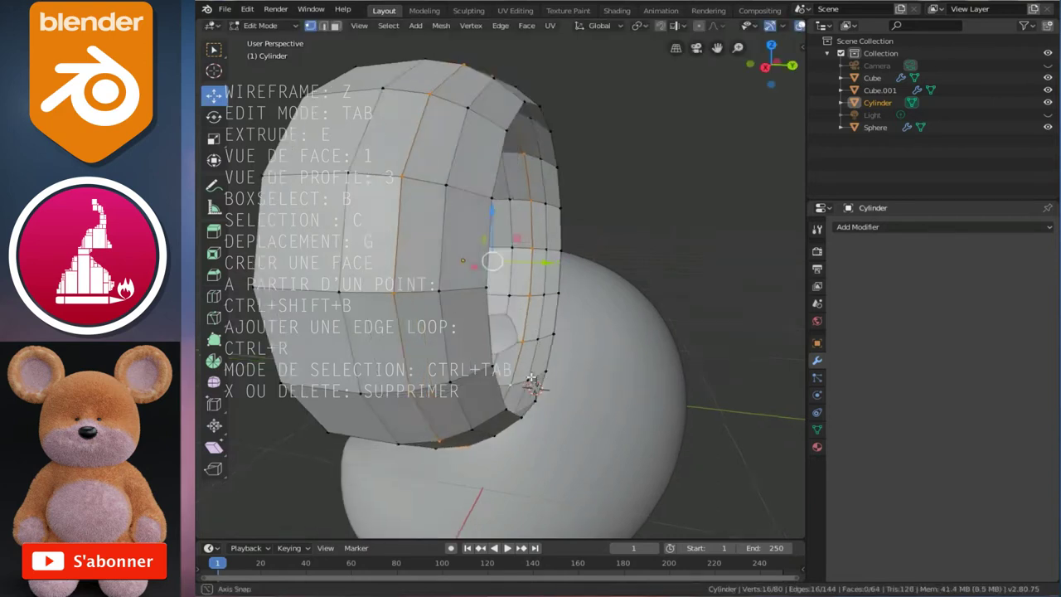
{"action": "middle_click_drag", "start_coordinate": [372, 407], "coordinate": [405, 378]}
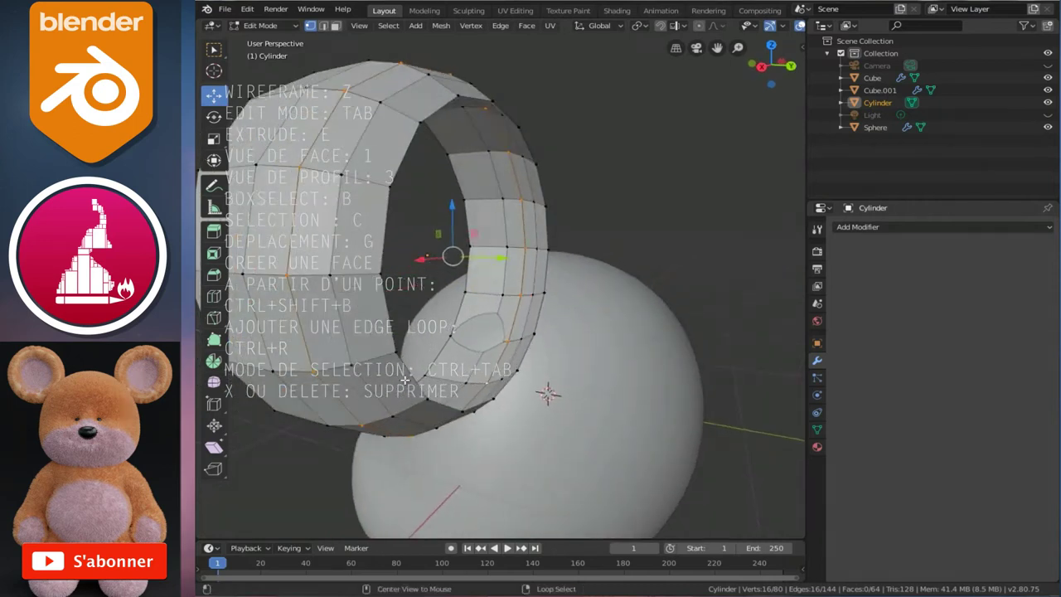
Extrude two inward rings from the inner loop, shrinking each and pushing one deeper
{"action": "key", "text": "e"}
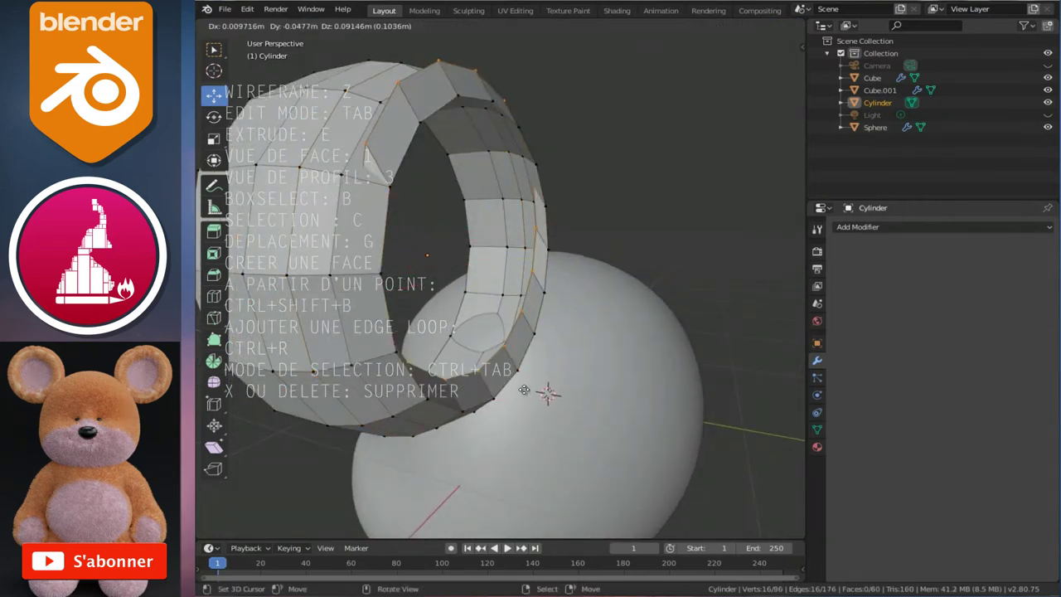
{"action": "right_click", "coordinate": [550, 417]}
{"action": "key", "text": "s"}
{"action": "left_click", "coordinate": [563, 383]}
{"action": "middle_click_drag", "start_coordinate": [562, 383], "coordinate": [569, 355]}
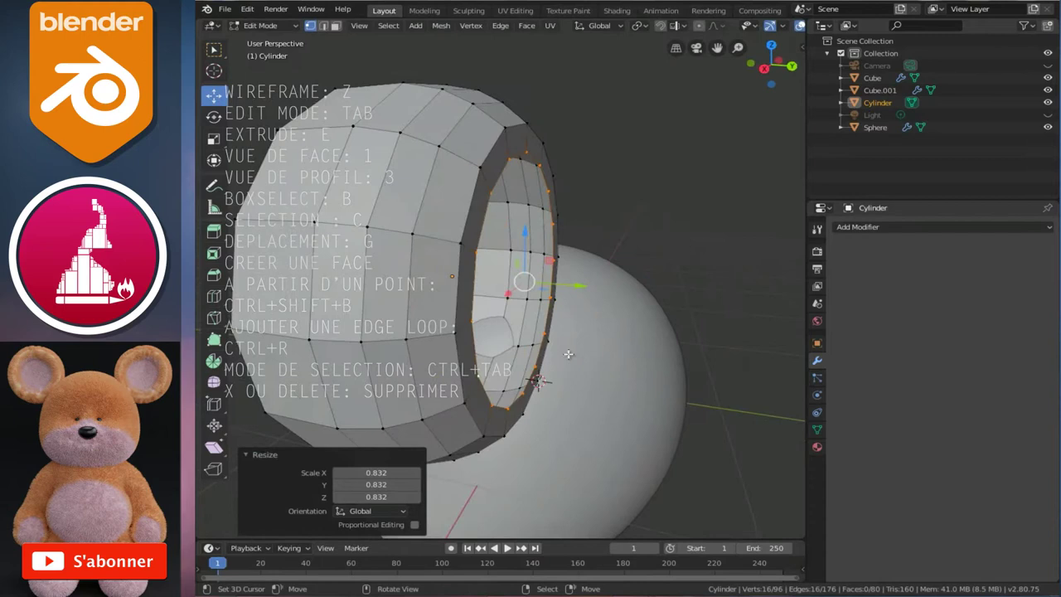
{"action": "key", "text": "g"}
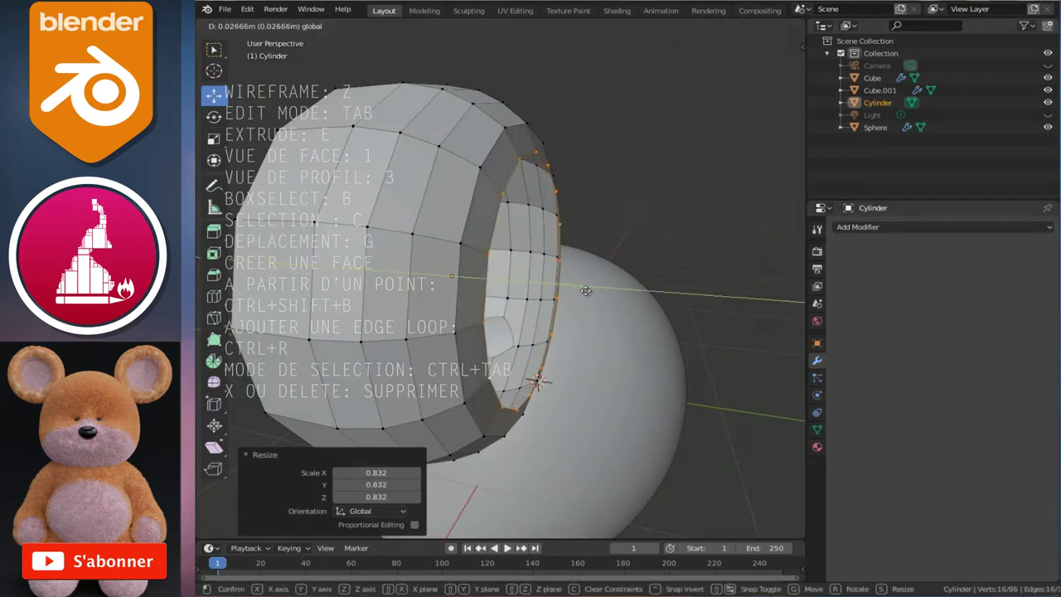
{"action": "right_click", "coordinate": [585, 291]}
{"action": "key", "text": "e"}
{"action": "right_click", "coordinate": [662, 364]}
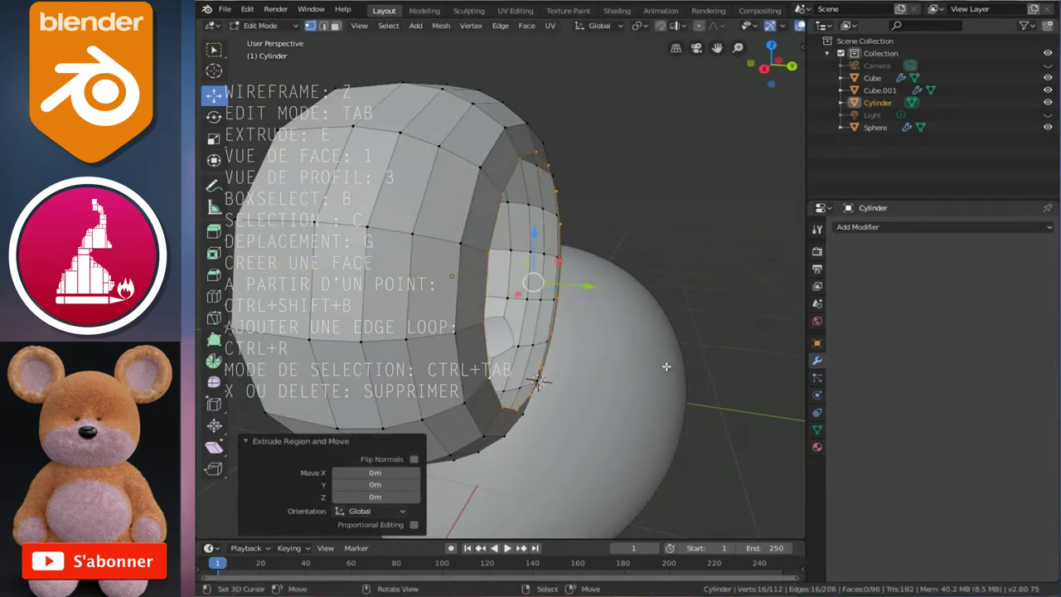
{"action": "key", "text": "s"}
{"action": "left_click", "coordinate": [617, 351]}
{"action": "left_click_drag", "start_coordinate": [583, 289], "coordinate": [592, 289]}
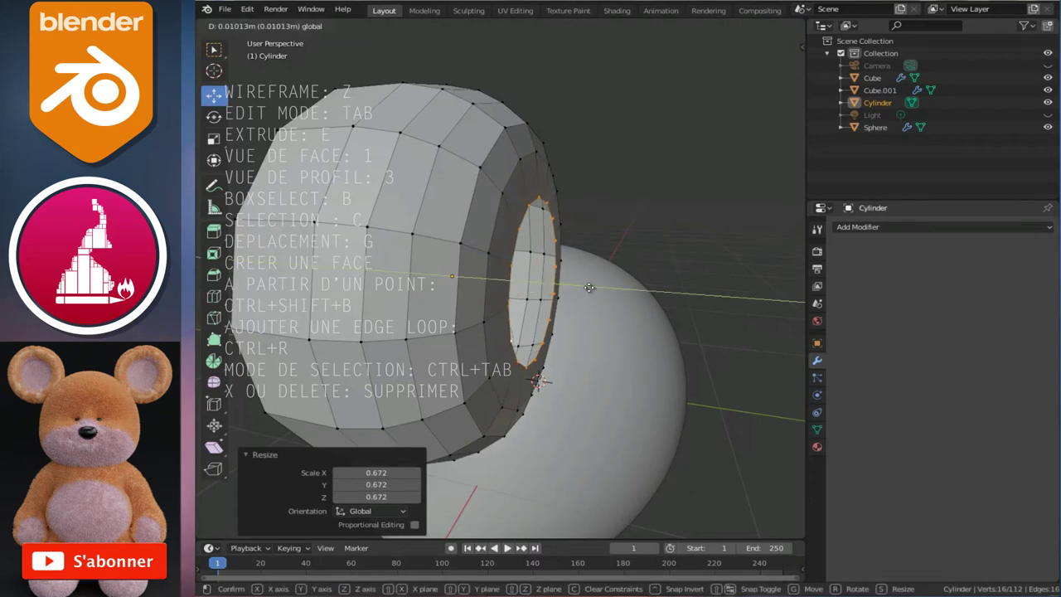
Extrude a third ring, scale it to 0.589 and push it along Y
{"action": "key", "text": "e"}
{"action": "right_click", "coordinate": [614, 389]}
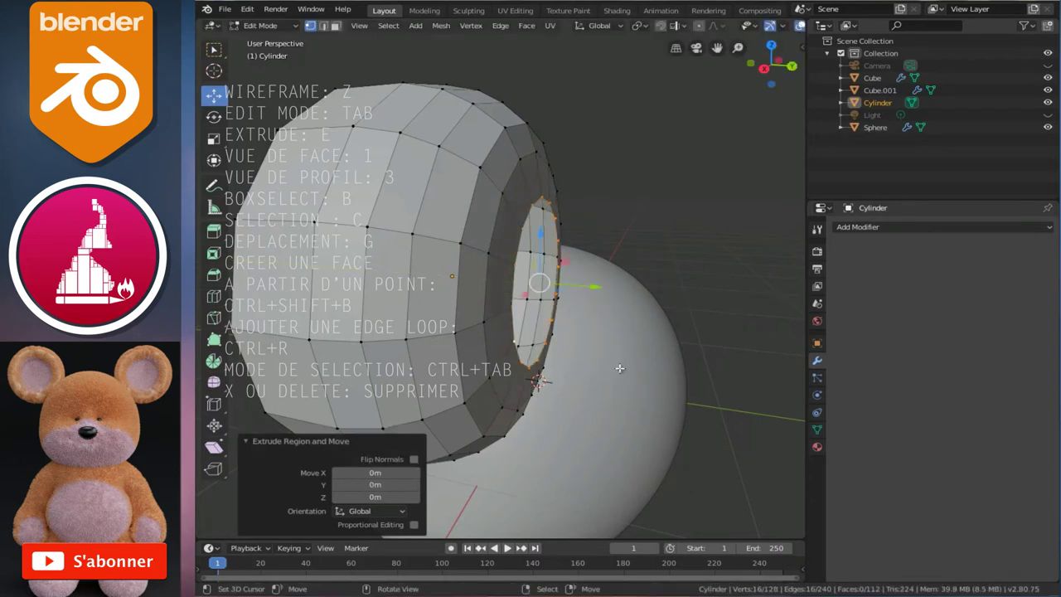
{"action": "key", "text": "s"}
{"action": "left_click", "coordinate": [600, 344]}
{"action": "key", "text": "g"}
{"action": "key", "text": "y"}
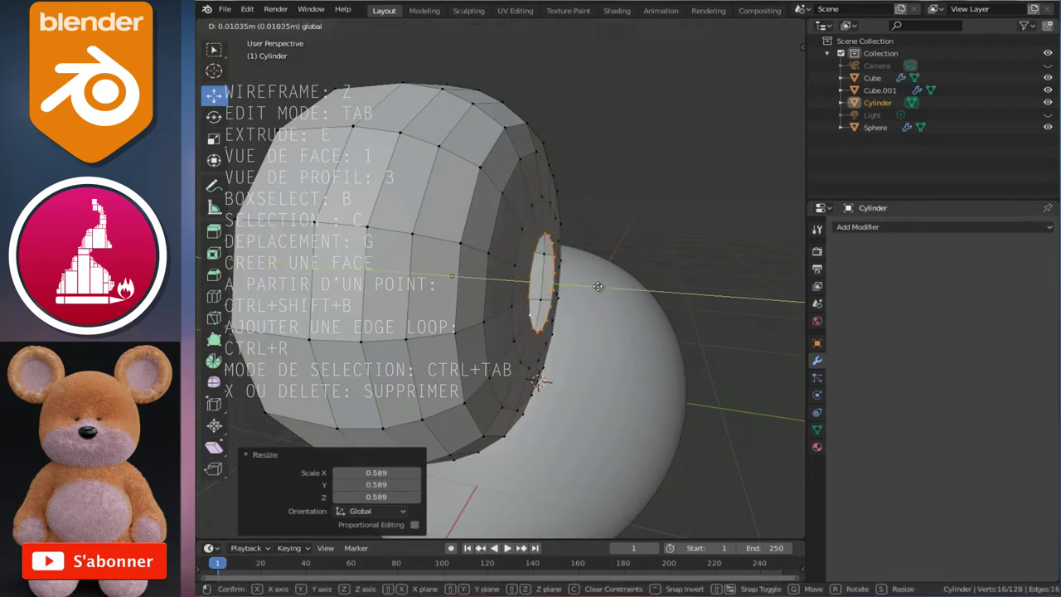
{"action": "left_click", "coordinate": [600, 287]}
{"action": "mouse_move", "coordinate": [600, 287]}
{"action": "middle_mouse_down"}
{"action": "mouse_move", "coordinate": [532, 293]}
{"action": "mouse_move", "coordinate": [547, 298]}
{"action": "middle_mouse_up"}
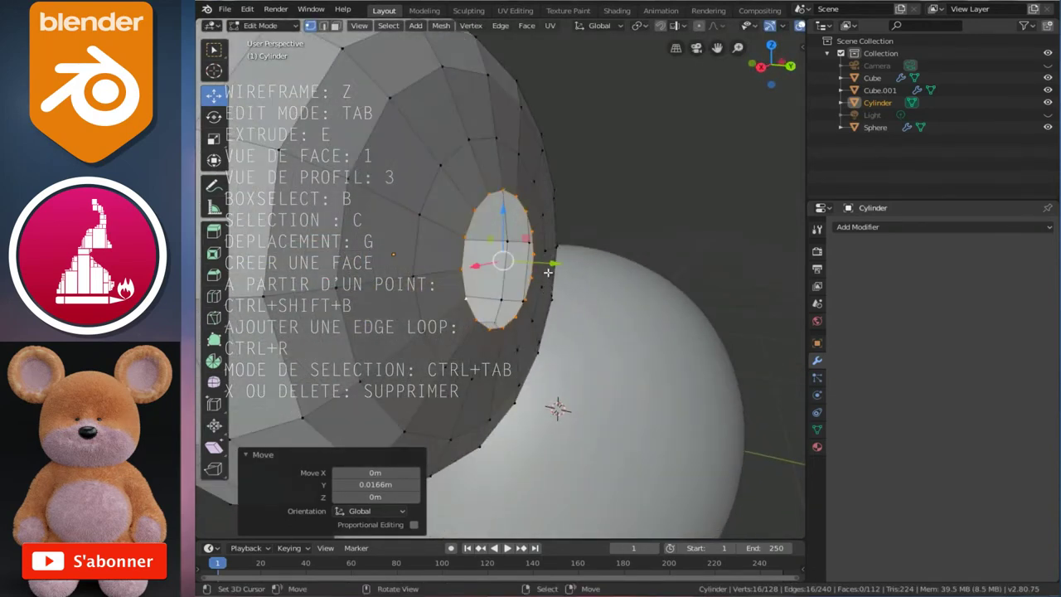
Extrude a final small ring, shift it along Y and merge its vertices At Center
{"action": "key", "text": "g"}
{"action": "key", "text": "y"}
{"action": "key", "text": "Escape"}
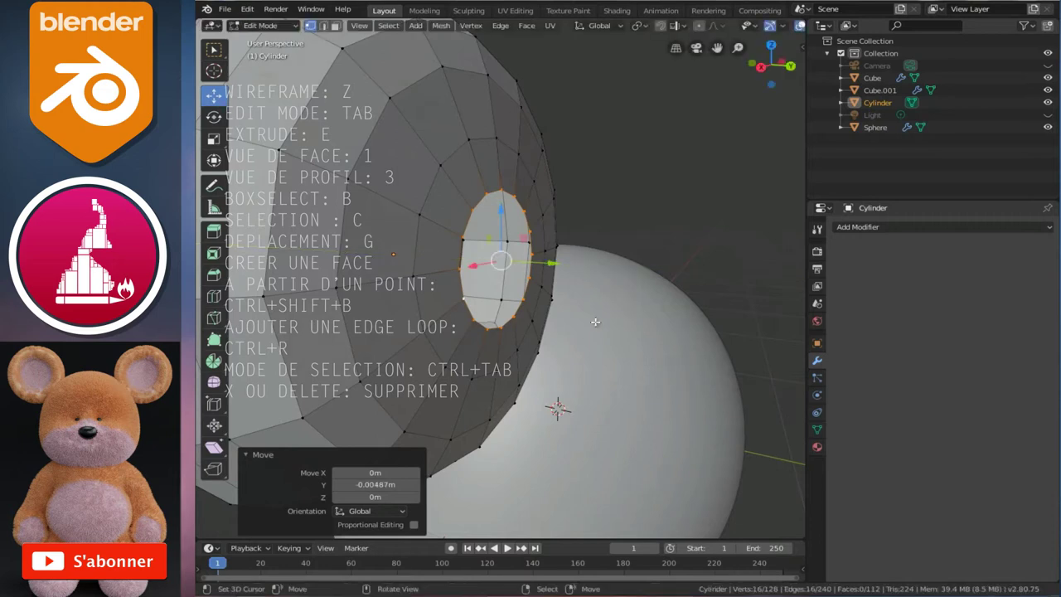
{"action": "key", "text": "e"}
{"action": "key", "text": "Escape"}
{"action": "key", "text": "s"}
{"action": "left_click", "coordinate": [563, 305]}
{"action": "key", "text": "g"}
{"action": "key", "text": "y"}
{"action": "left_click", "coordinate": [529, 278]}
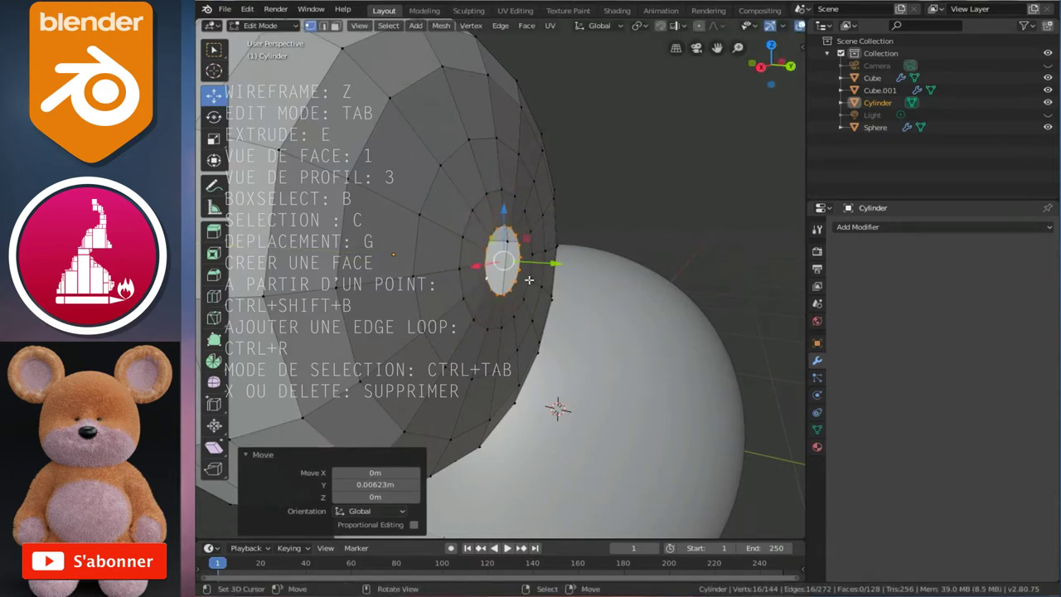
{"action": "key", "text": "alt+m"}
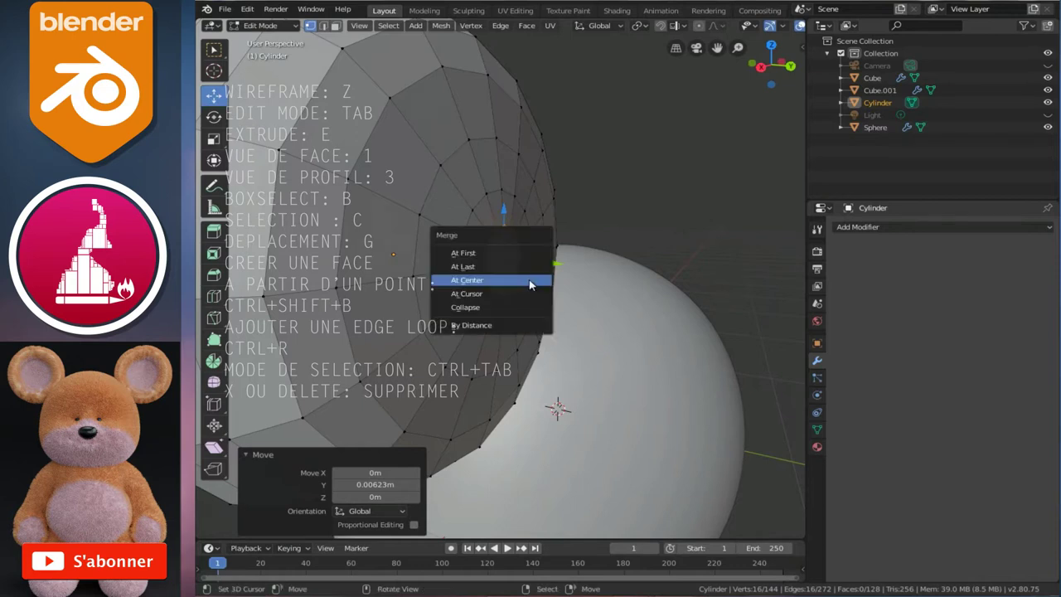
{"action": "left_click", "coordinate": [531, 282]}
Select the ear's outer rim loop from the front view
{"action": "scroll", "coordinate": [528, 280], "scroll_direction": "down", "scroll_amount": 5}
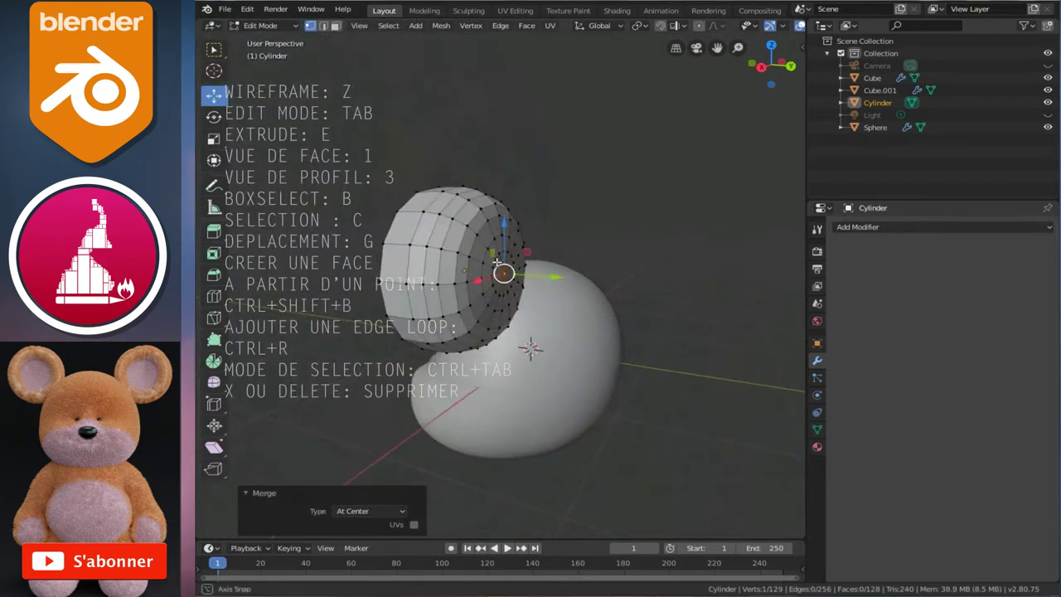
{"action": "middle_click_drag", "start_coordinate": [529, 280], "coordinate": [582, 251]}
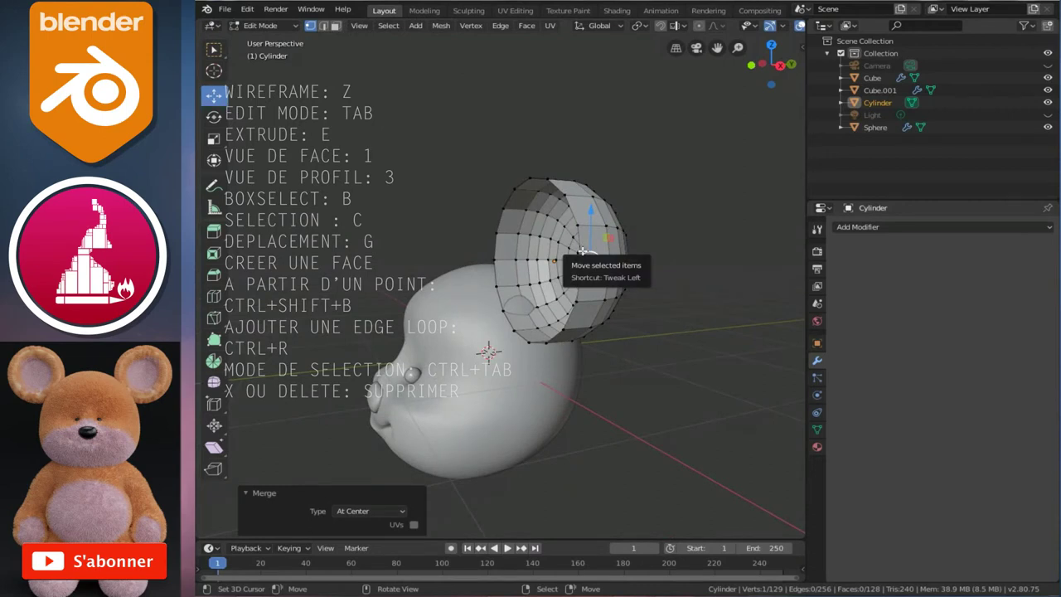
{"action": "key", "text": "1"}
{"action": "scroll", "coordinate": [583, 308], "scroll_direction": "up", "scroll_amount": 2}
{"action": "scroll", "coordinate": [593, 318], "scroll_direction": "up", "scroll_amount": 5}
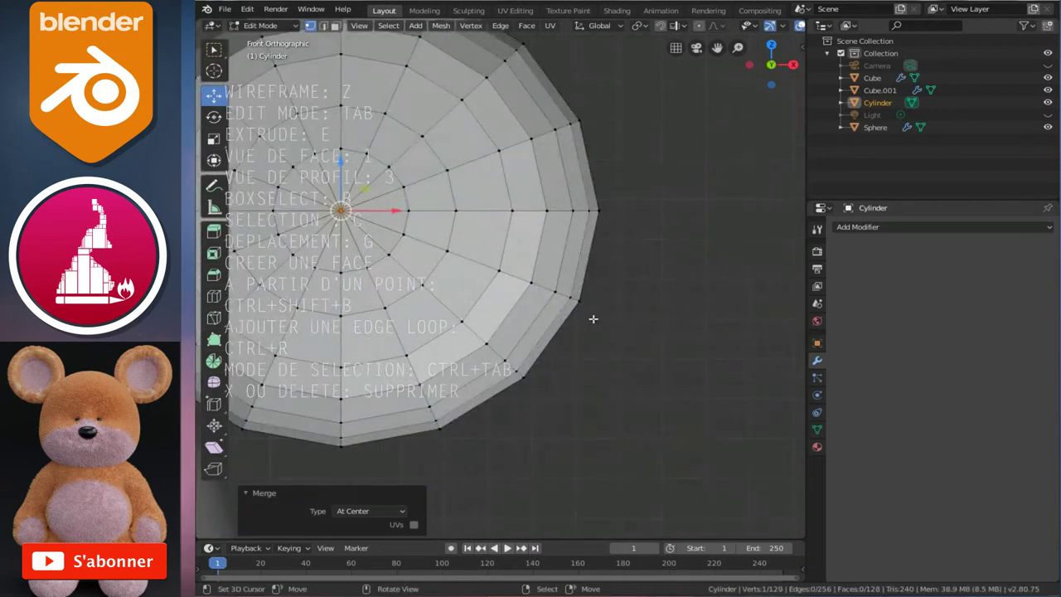
{"action": "left_click", "coordinate": [522, 377], "text": "alt"}
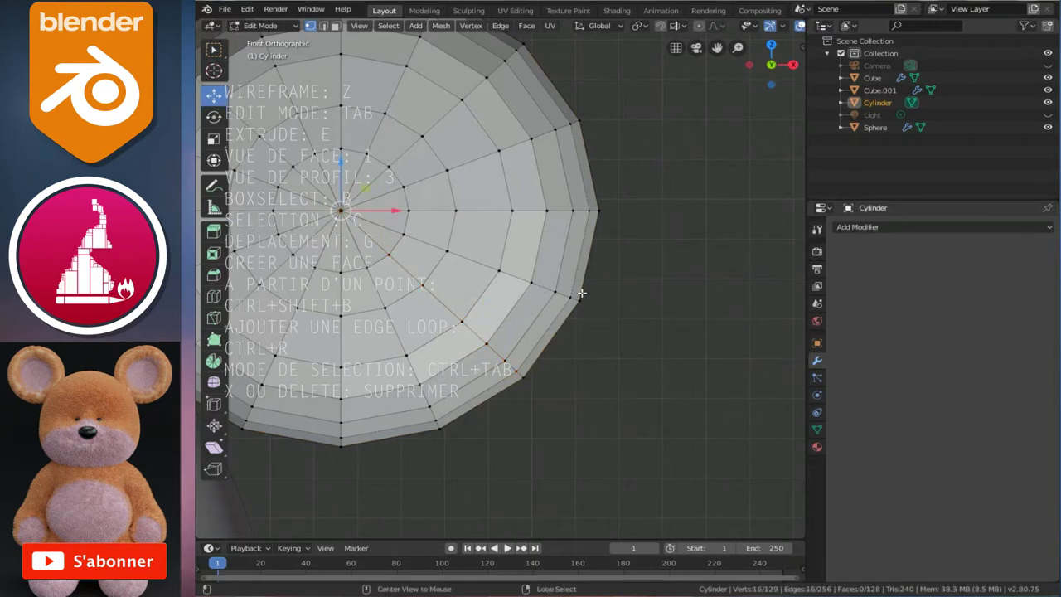
{"action": "scroll", "coordinate": [581, 292], "scroll_direction": "down", "scroll_amount": 3}
{"action": "mouse_move", "coordinate": [571, 290]}
{"action": "middle_mouse_down"}
{"action": "mouse_move", "coordinate": [463, 292]}
{"action": "mouse_move", "coordinate": [543, 303]}
{"action": "middle_mouse_up"}
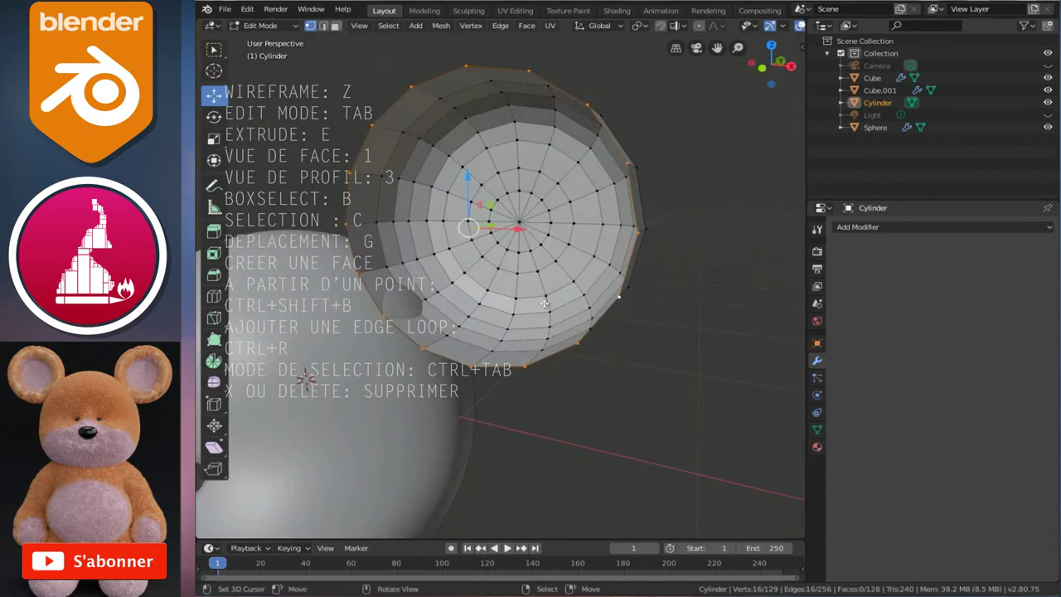
Extrude two rings from the rim, shrinking the second to 0.906
{"action": "key", "text": "e"}
{"action": "right_click", "coordinate": [642, 386]}
{"action": "key", "text": "s"}
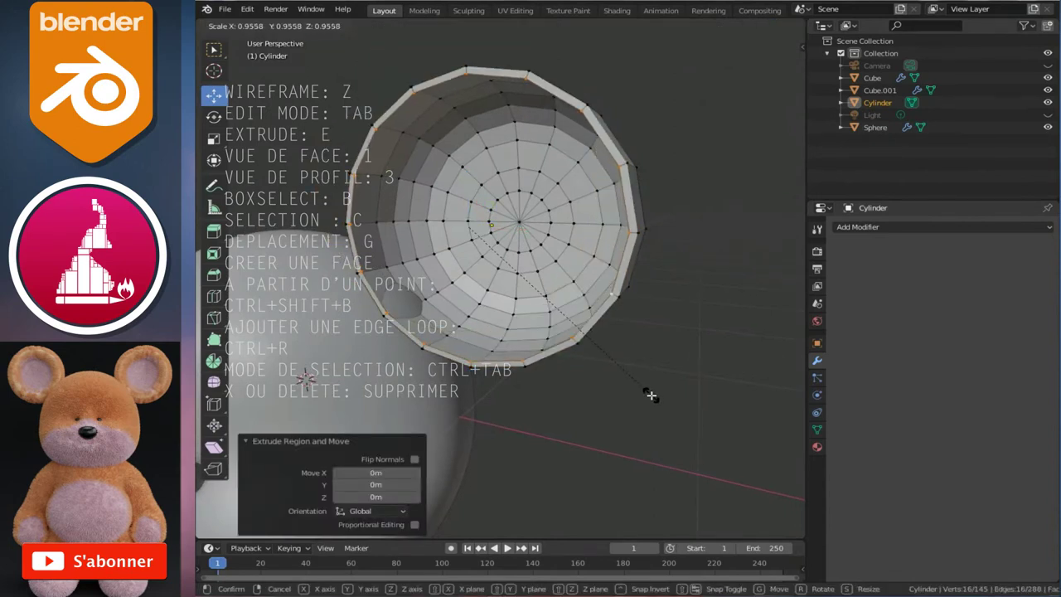
{"action": "left_click", "coordinate": [654, 402]}
{"action": "key", "text": "e"}
{"action": "right_click", "coordinate": [642, 384]}
{"action": "key", "text": "s"}
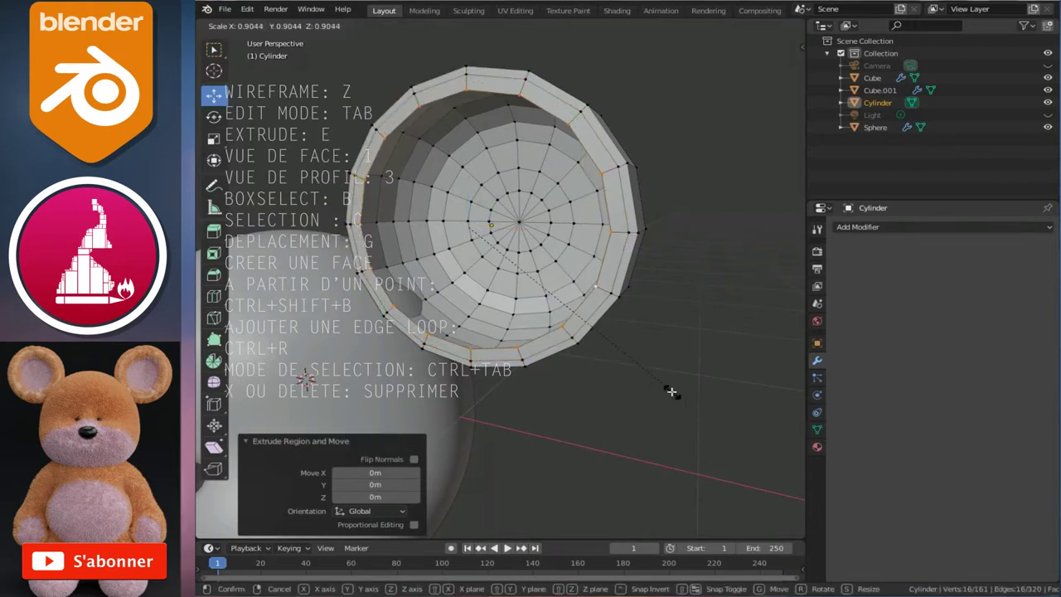
{"action": "left_click", "coordinate": [675, 390]}
{"action": "mouse_move", "coordinate": [654, 367]}
{"action": "middle_mouse_down"}
{"action": "mouse_move", "coordinate": [628, 392]}
{"action": "mouse_move", "coordinate": [588, 306]}
{"action": "middle_mouse_up"}
Extrude another ring at 0.882 scale and push it back 0.0256 m along Y
{"action": "key", "text": "e"}
{"action": "right_click", "coordinate": [627, 392]}
{"action": "key", "text": "s"}
{"action": "left_click", "coordinate": [629, 369]}
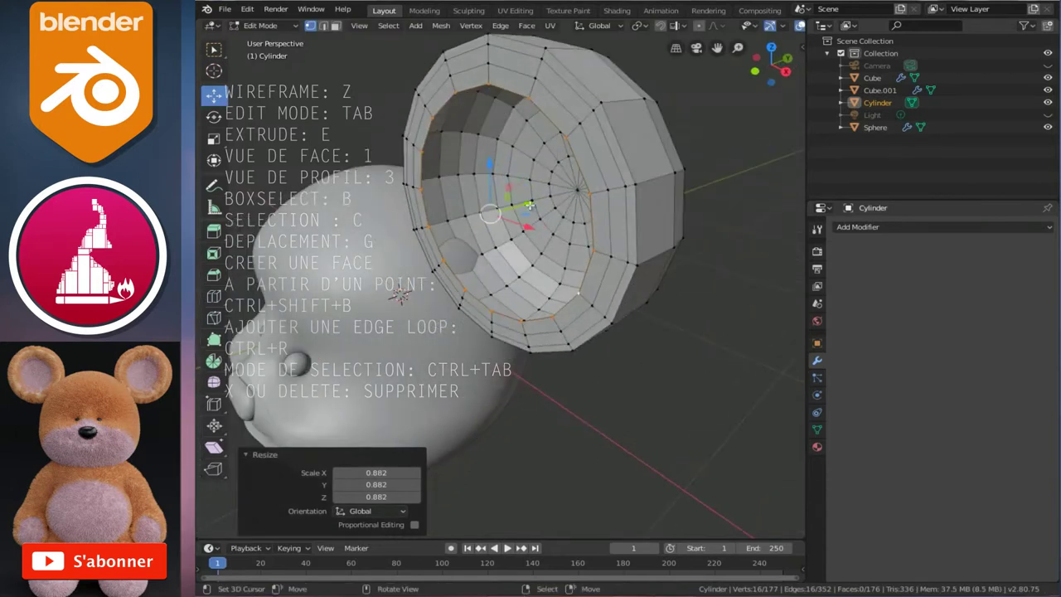
{"action": "key", "text": "g"}
{"action": "key", "text": "y"}
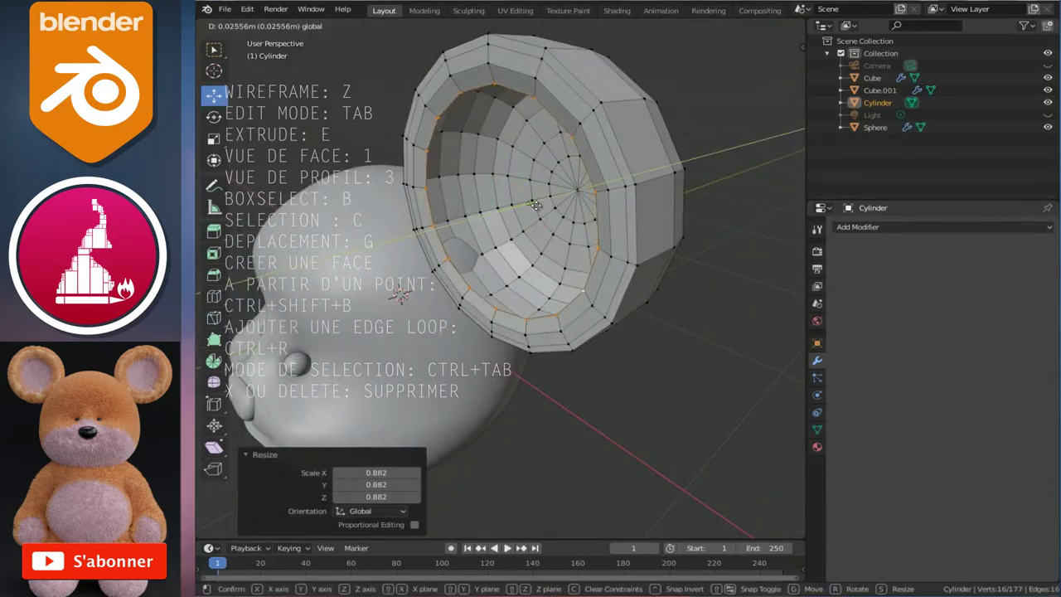
{"action": "left_click", "coordinate": [535, 204]}
{"action": "middle_click_drag", "start_coordinate": [542, 287], "coordinate": [498, 293]}
Extrude a new inner ring, shrink it to 0.893 scale, and move it along Y
{"action": "scroll", "coordinate": [516, 292], "scroll_direction": "up", "scroll_amount": 2}
{"action": "key", "text": "e"}
{"action": "key", "text": "Escape"}
{"action": "key", "text": "s"}
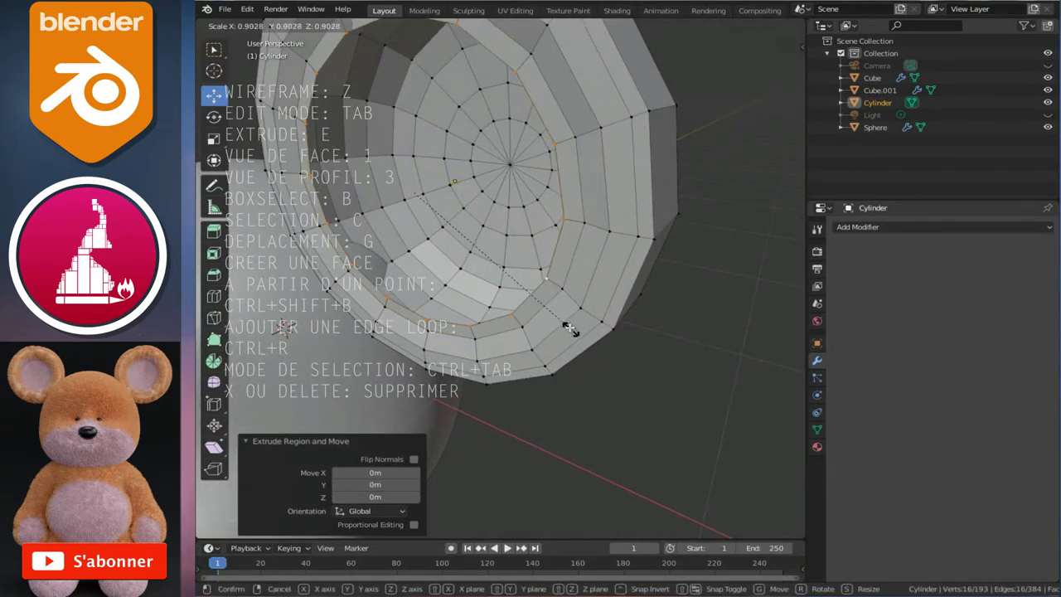
{"action": "left_click", "coordinate": [567, 328]}
{"action": "middle_click_drag", "start_coordinate": [567, 328], "coordinate": [502, 253]}
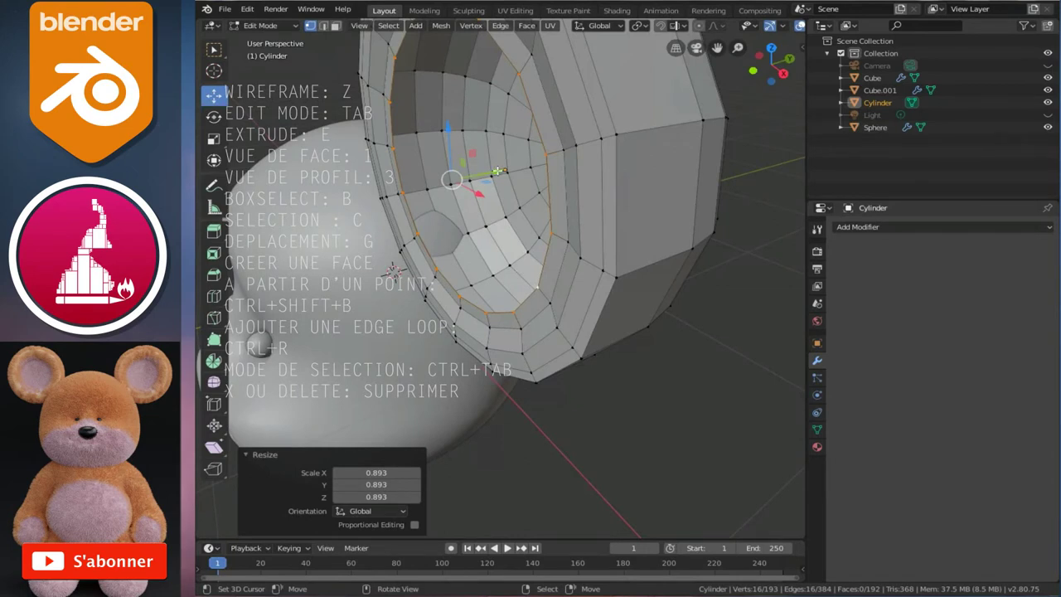
{"action": "key", "text": "g"}
{"action": "key", "text": "y"}
{"action": "key", "text": "Escape"}
Extrude another inner ring and push it 0.113m deeper along Y
{"action": "key", "text": "e"}
{"action": "key", "text": "Escape"}
{"action": "key", "text": "g"}
{"action": "key", "text": "y"}
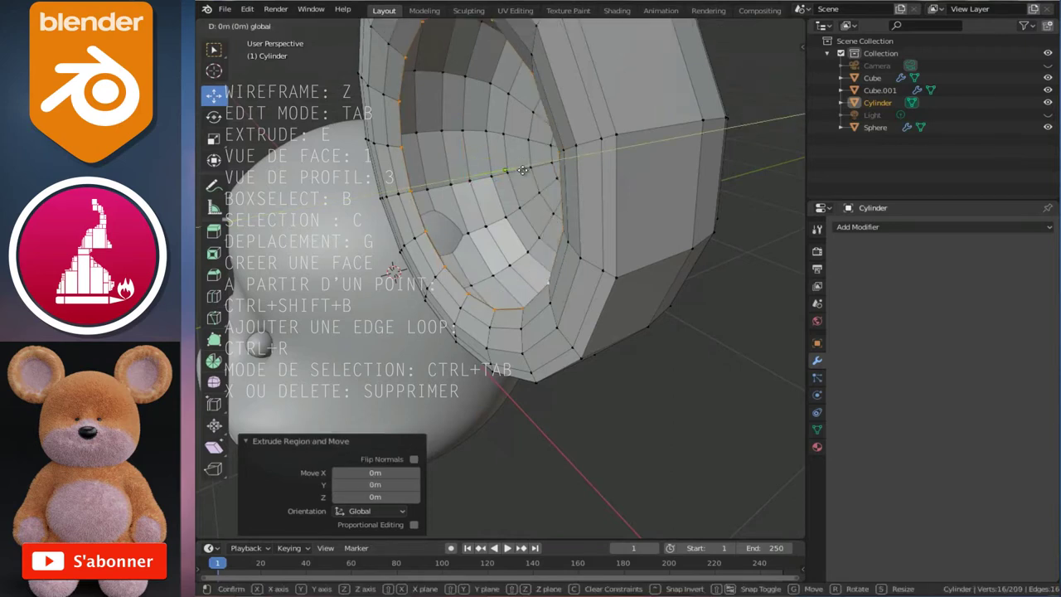
{"action": "left_click", "coordinate": [555, 166]}
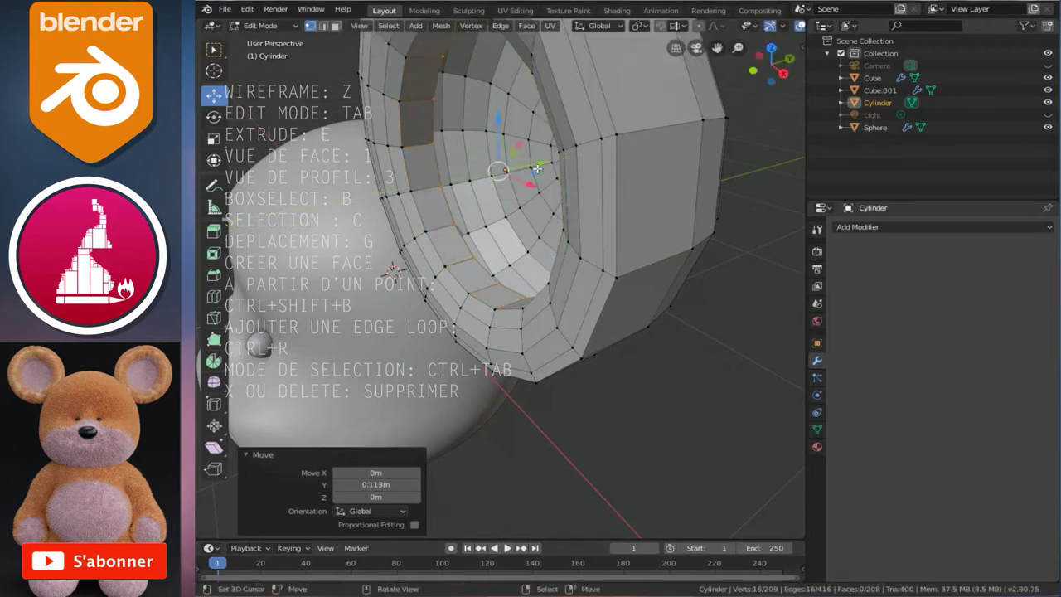
{"action": "middle_click_drag", "start_coordinate": [555, 166], "coordinate": [547, 258]}
{"action": "middle_click_drag", "start_coordinate": [607, 281], "coordinate": [518, 225]}
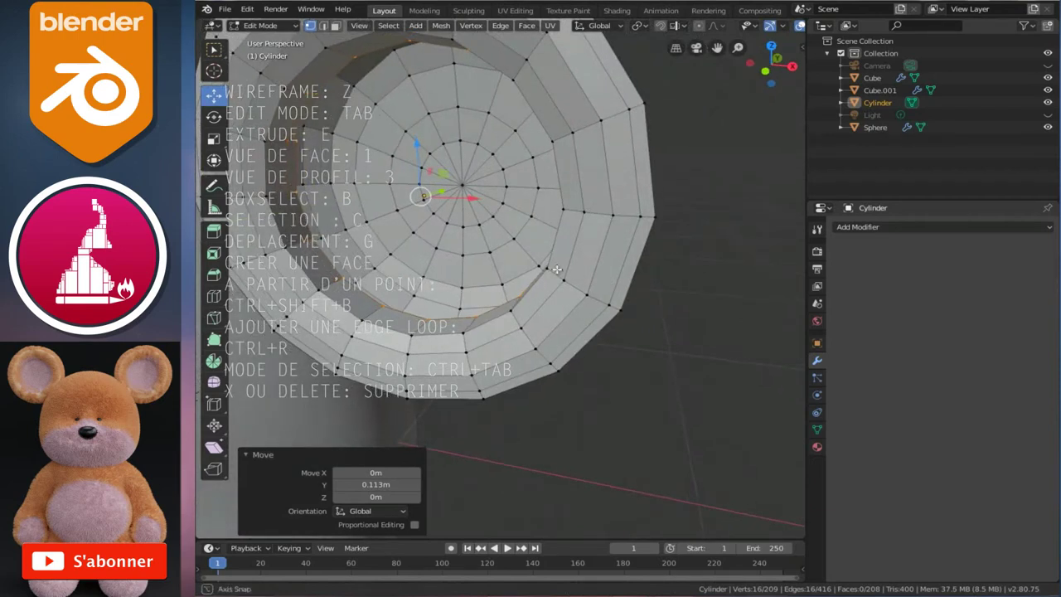
Extrude a further inner ring and shrink it to 0.930 scale
{"action": "key", "text": "e"}
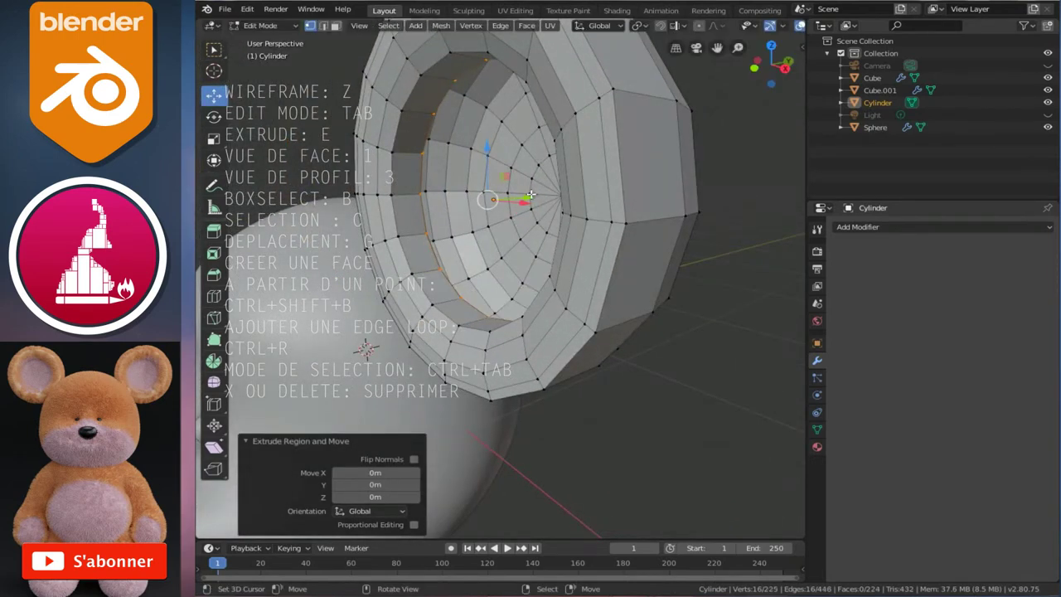
{"action": "left_click", "coordinate": [540, 202]}
{"action": "key", "text": "s"}
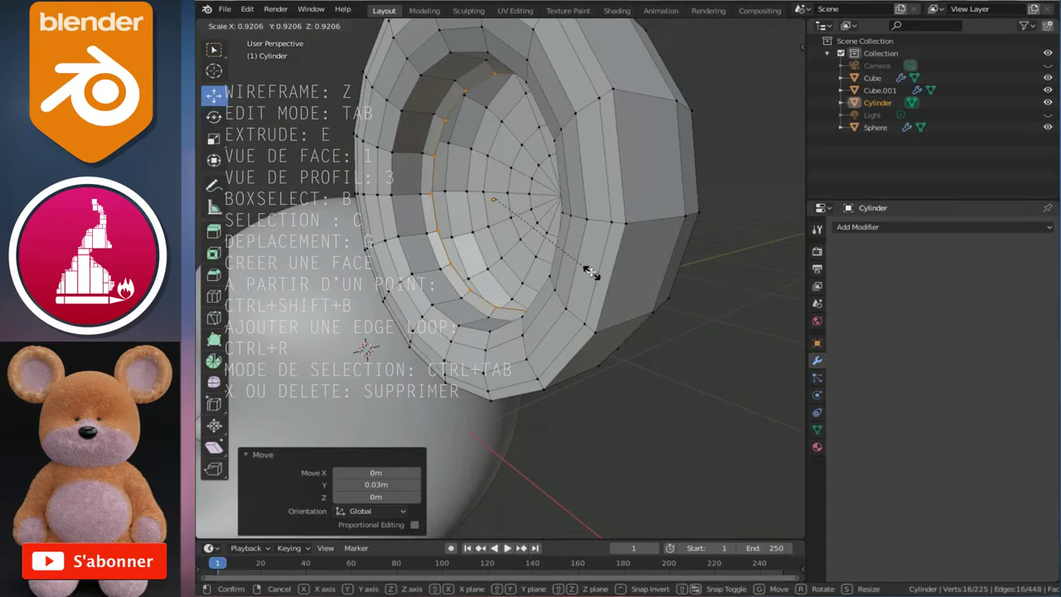
{"action": "left_click", "coordinate": [593, 272]}
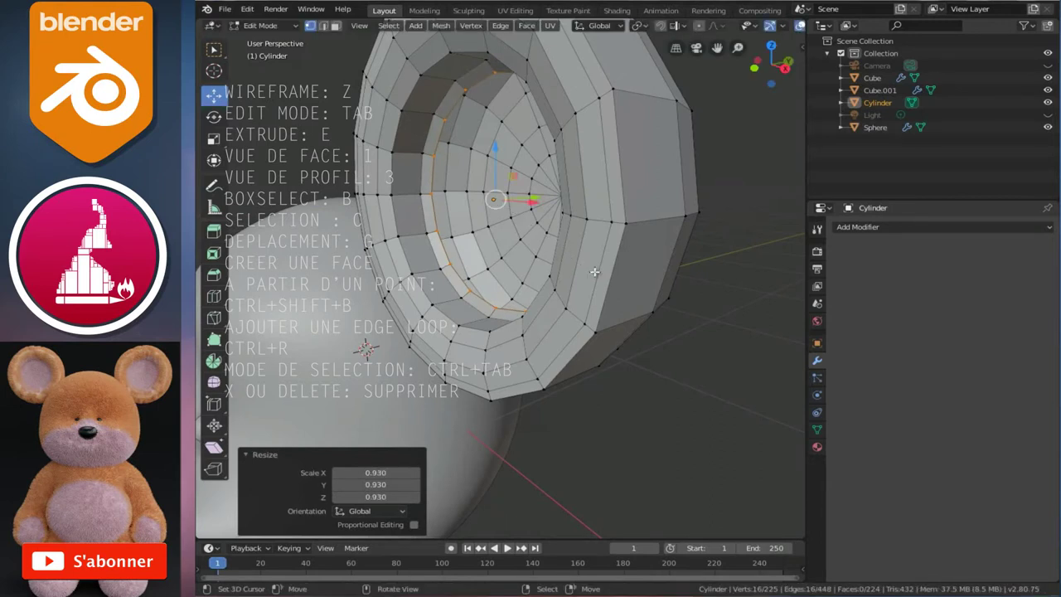
In front view, extrude the next ring and shrink it to 0.810 scale
{"action": "key", "text": "KP_1"}
{"action": "key", "text": "ctrl+KP_4"}
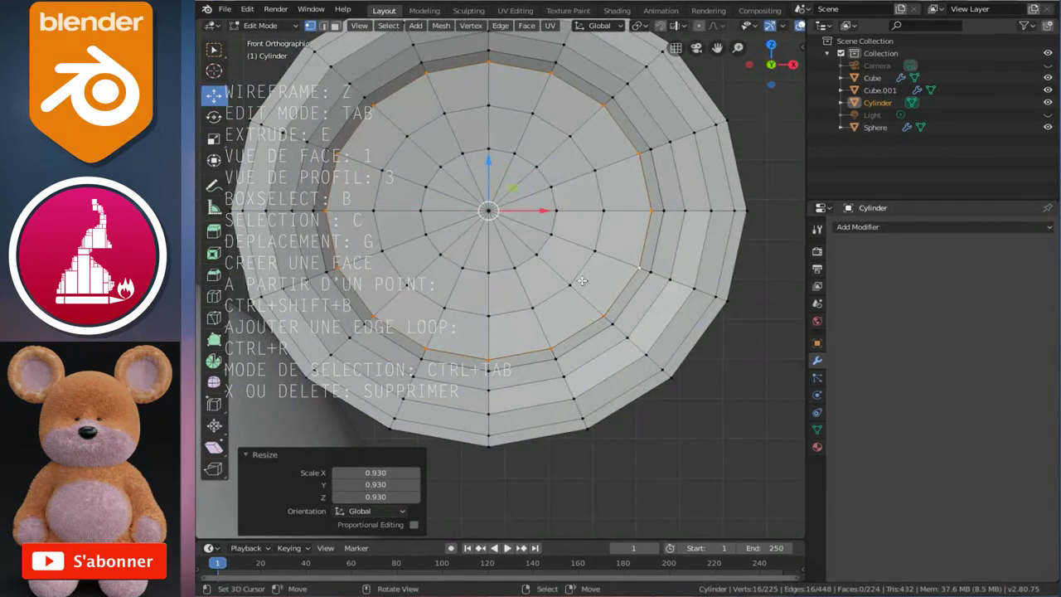
{"action": "key", "text": "g"}
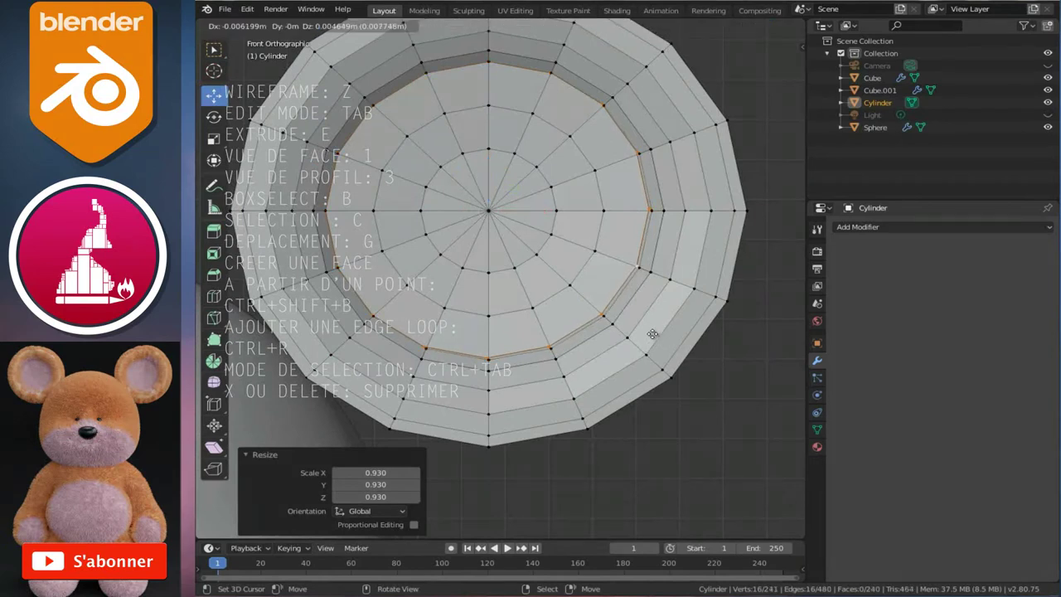
{"action": "right_click", "coordinate": [641, 325]}
{"action": "key", "text": "s"}
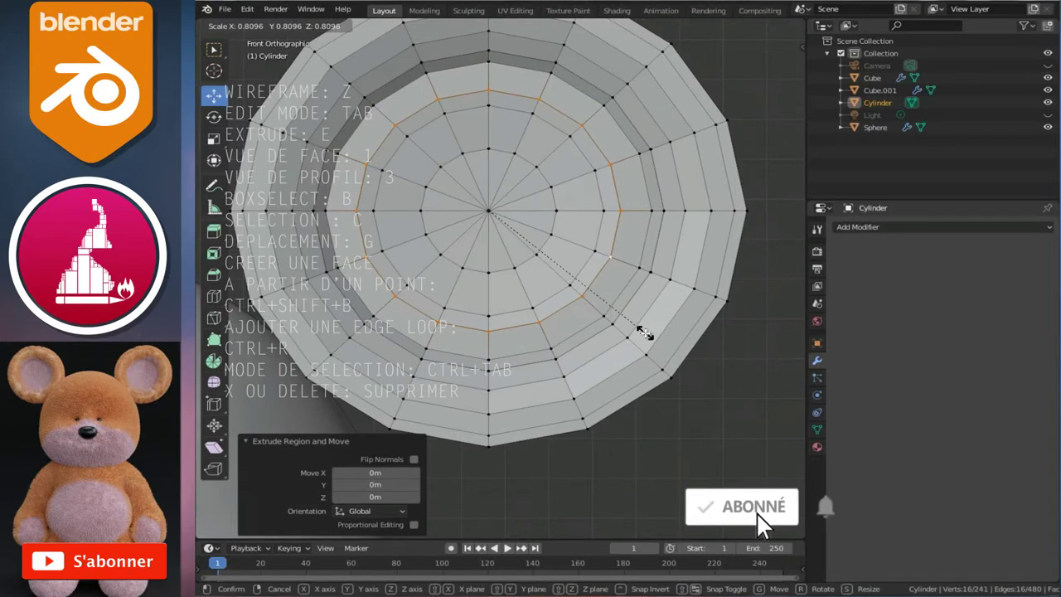
{"action": "left_click", "coordinate": [645, 333]}
{"action": "scroll", "coordinate": [645, 332], "scroll_direction": "down", "scroll_amount": 3}
Extrude an inner ring, shrink it to 0.674 scale, and push it deeper into the ear
{"action": "middle_click_drag", "start_coordinate": [645, 332], "coordinate": [568, 237]}
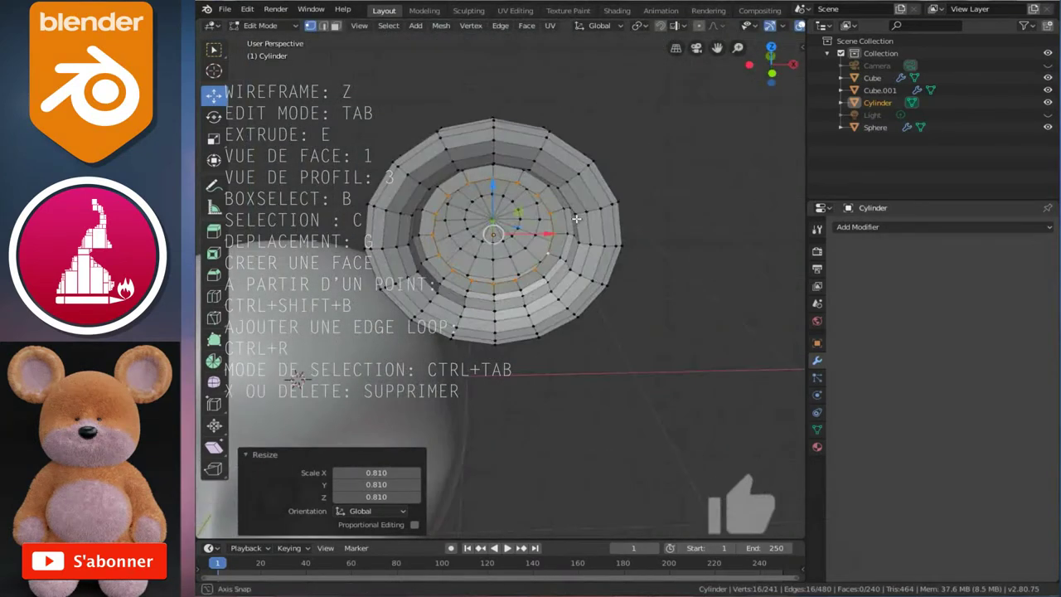
{"action": "scroll", "coordinate": [569, 237], "scroll_direction": "up", "scroll_amount": 3}
{"action": "key", "text": "e"}
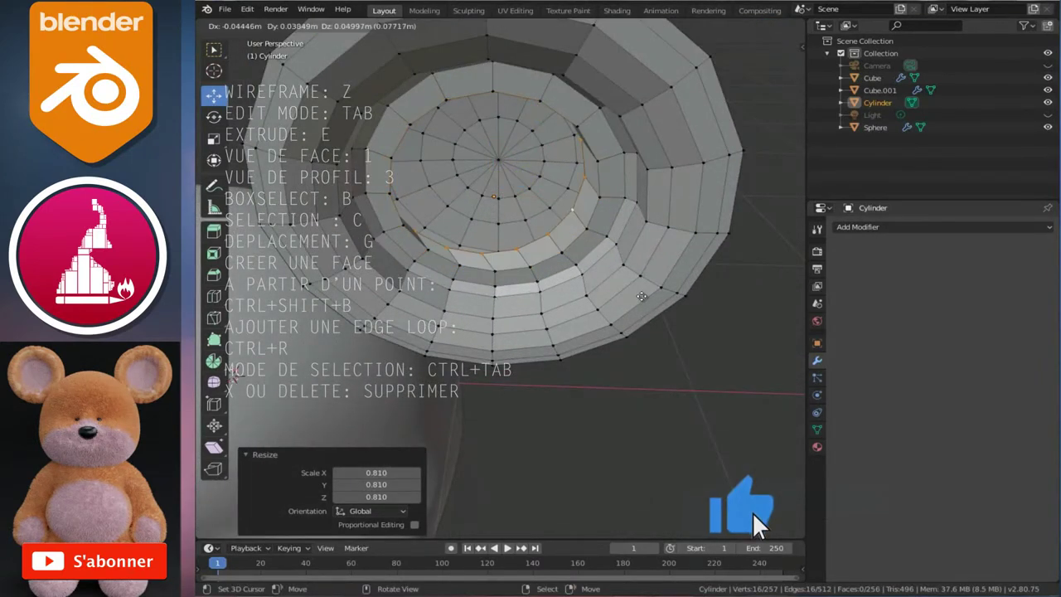
{"action": "right_click", "coordinate": [684, 303]}
{"action": "key", "text": "s"}
{"action": "left_click", "coordinate": [617, 277]}
{"action": "mouse_move", "coordinate": [617, 278]}
{"action": "middle_mouse_down"}
{"action": "mouse_move", "coordinate": [601, 232]}
{"action": "mouse_move", "coordinate": [618, 236]}
{"action": "middle_mouse_up"}
{"action": "left_click_drag", "start_coordinate": [602, 210], "coordinate": [610, 207]}
{"action": "middle_click_drag", "start_coordinate": [609, 207], "coordinate": [609, 205]}
{"action": "scroll", "coordinate": [609, 205], "scroll_direction": "up", "scroll_amount": 3}
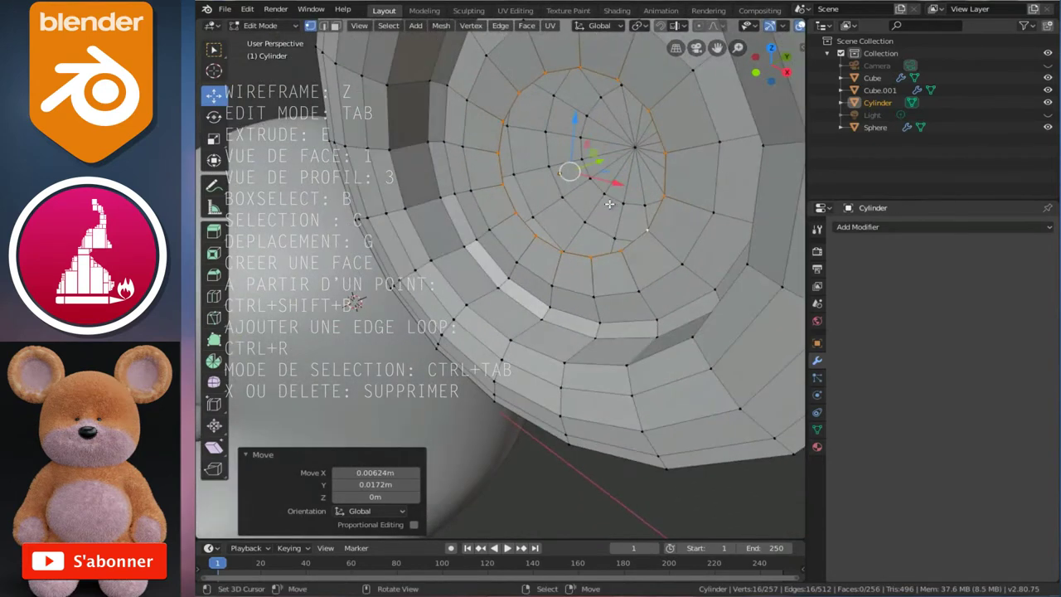
Extrude two more rings, pushing one back along Y and shrinking the central one to 0.434
{"action": "key", "text": "e"}
{"action": "right_click", "coordinate": [651, 227]}
{"action": "left_click_drag", "start_coordinate": [603, 162], "coordinate": [619, 159]}
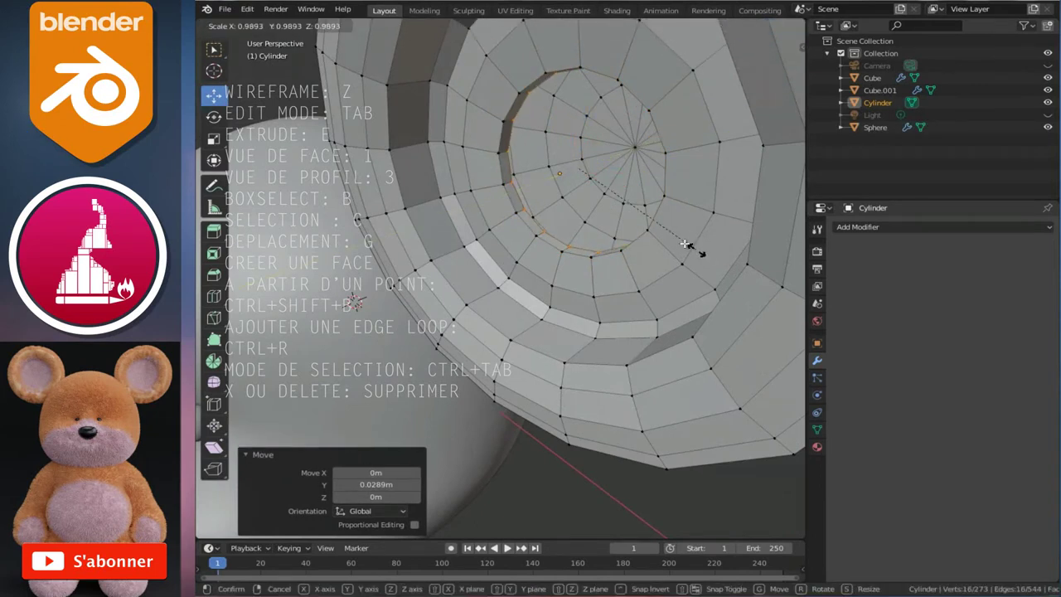
{"action": "key", "text": "s"}
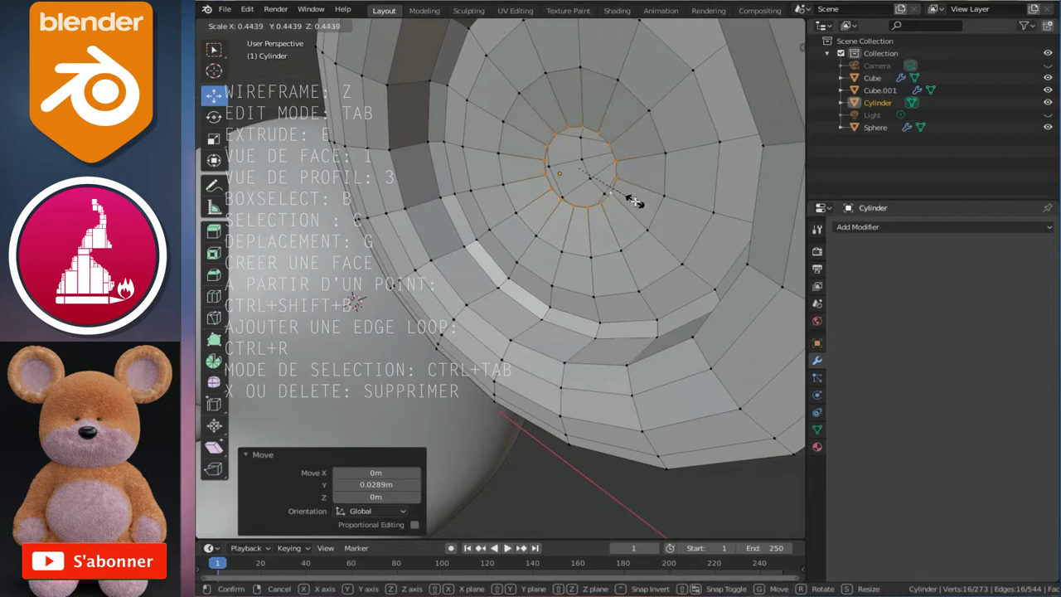
{"action": "left_click", "coordinate": [634, 201]}
{"action": "key", "text": "e"}
{"action": "right_click", "coordinate": [677, 244]}
{"action": "key", "text": "s"}
{"action": "left_click", "coordinate": [624, 213]}
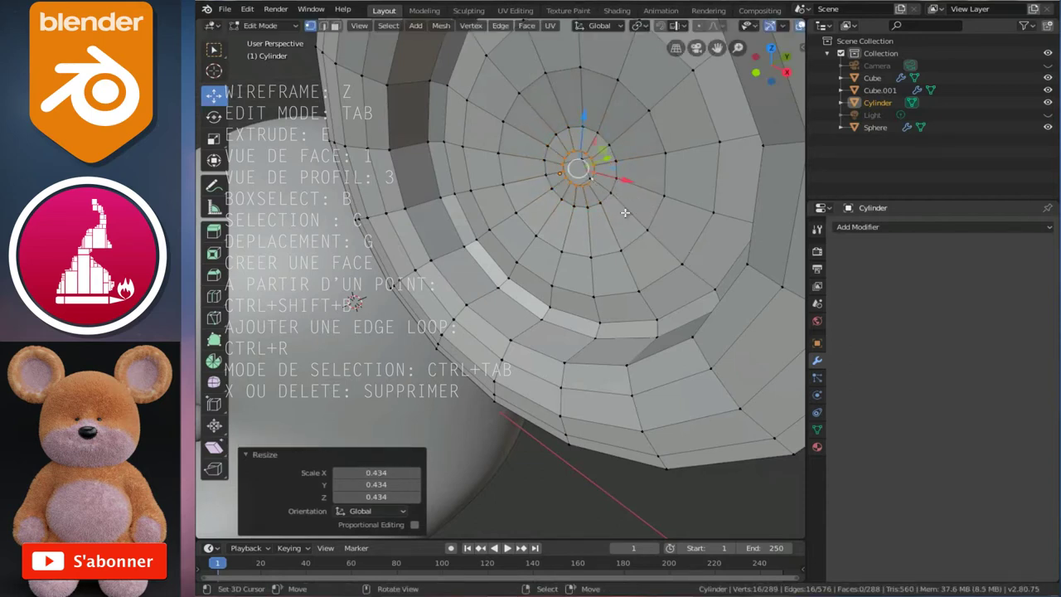
Merge the central ring At Center into one point and return to Object Mode
{"action": "key", "text": "m"}
{"action": "left_click", "coordinate": [625, 213]}
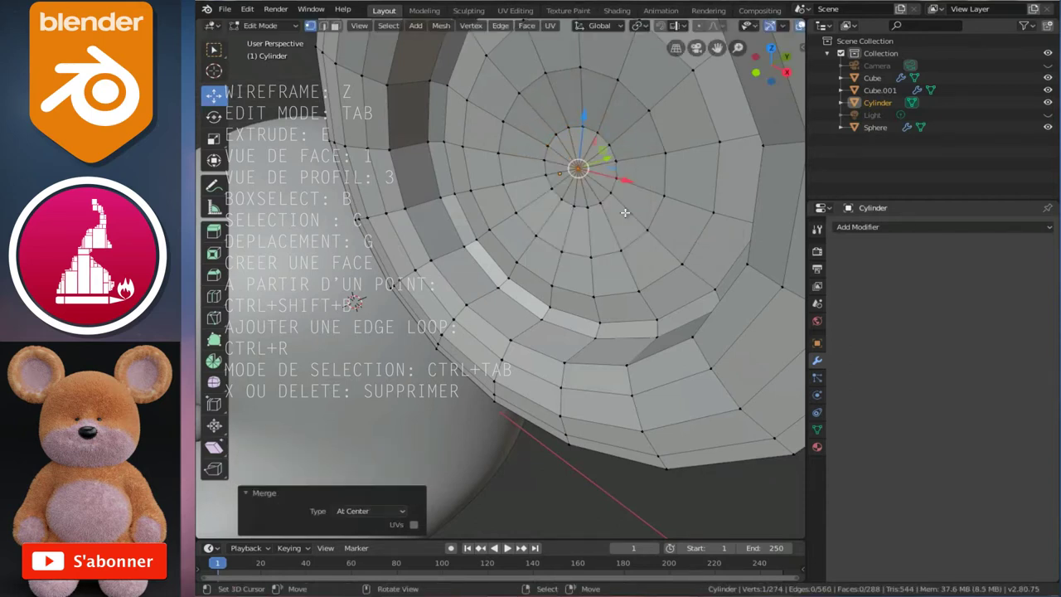
{"action": "key", "text": "Tab"}
{"action": "scroll", "coordinate": [625, 217], "scroll_direction": "down", "scroll_amount": 4}
{"action": "scroll", "coordinate": [562, 257], "scroll_direction": "down", "scroll_amount": 3}
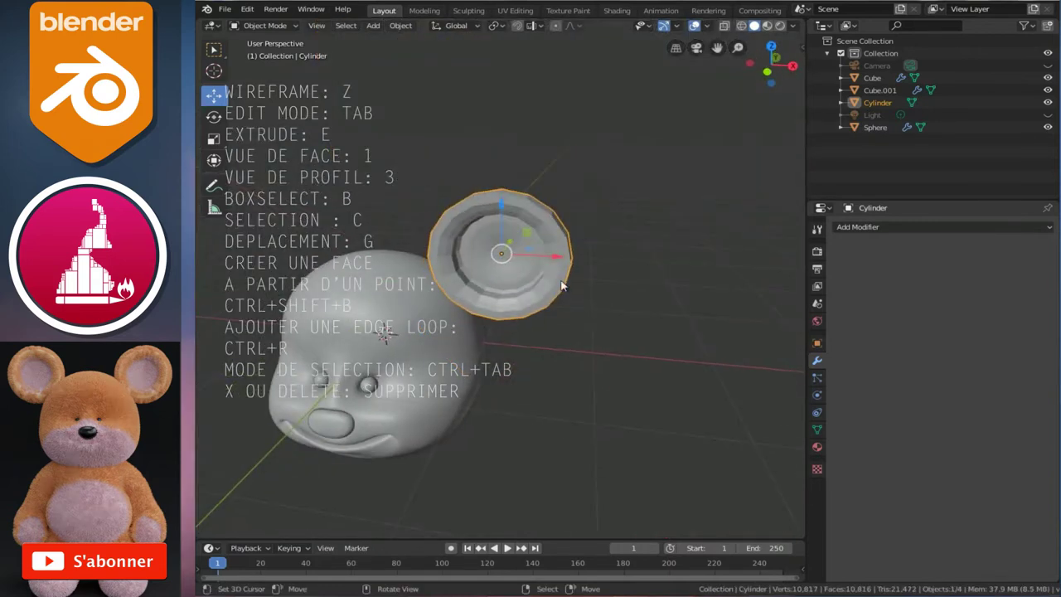
Add a Subdivision Surface modifier to the ear with Viewport level 2
{"action": "key", "text": "KP_1"}
{"action": "scroll", "coordinate": [580, 331], "scroll_direction": "up", "scroll_amount": 2}
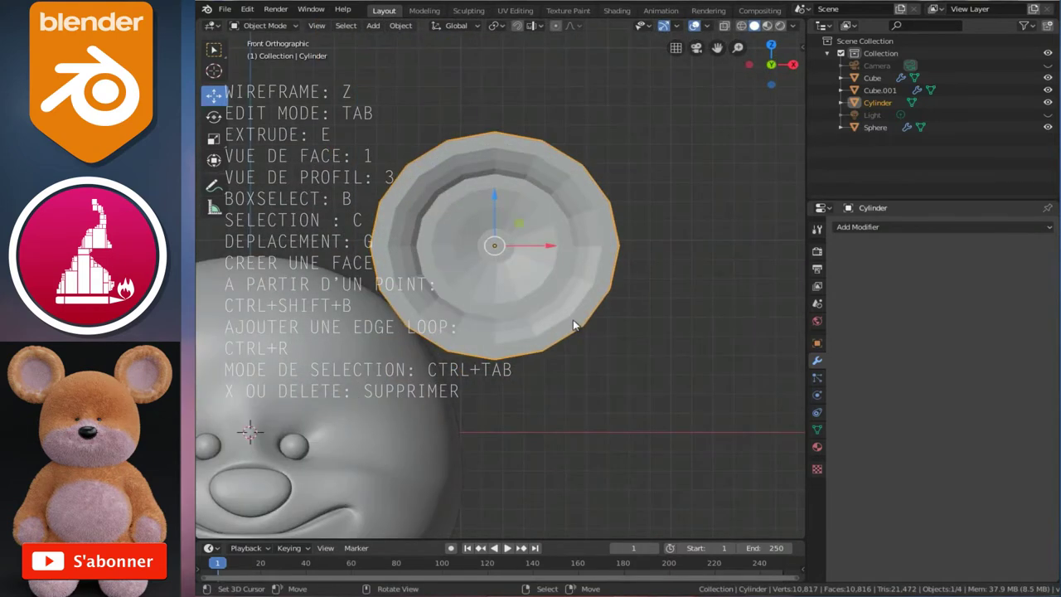
{"action": "scroll", "coordinate": [630, 352], "scroll_direction": "up", "scroll_amount": 2}
{"action": "left_click", "coordinate": [923, 228]}
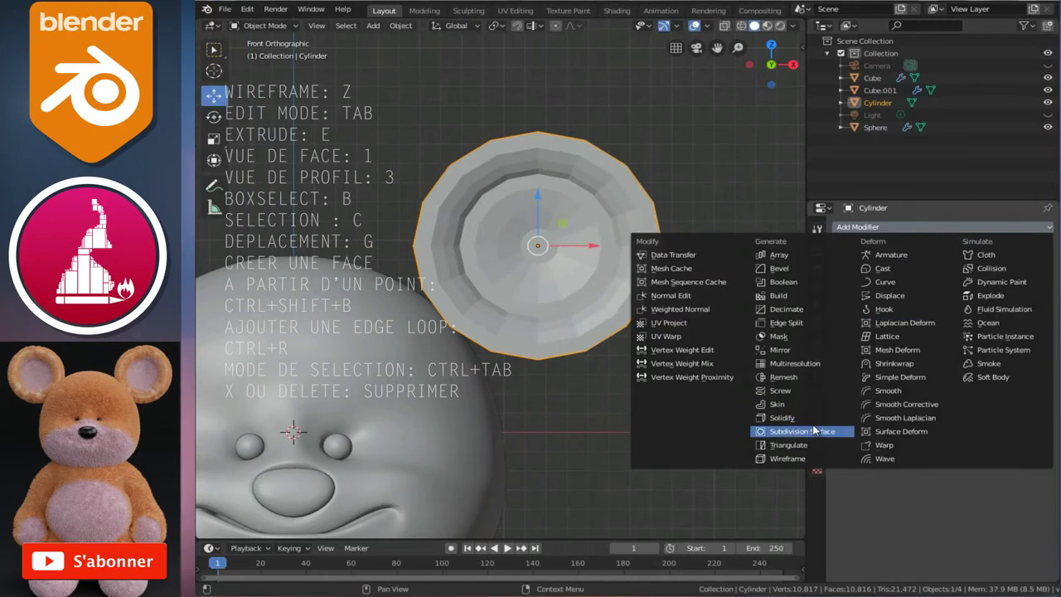
{"action": "left_click", "coordinate": [830, 429]}
{"action": "left_click", "coordinate": [935, 320]}
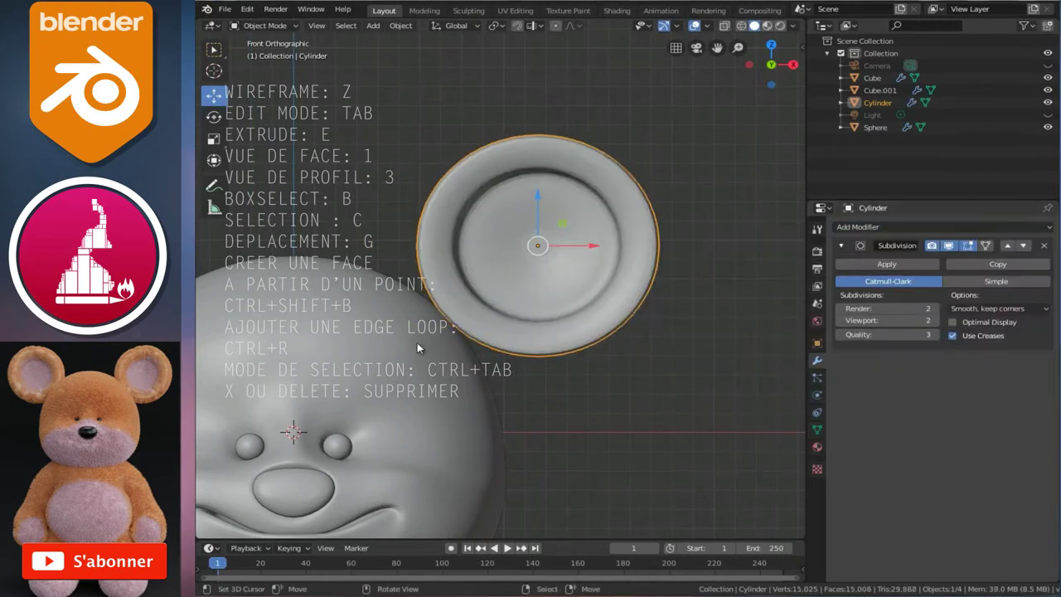
Shade the ear smooth and switch it into Edit Mode
{"action": "key", "text": "ctrl+KP_4"}
{"action": "right_click", "coordinate": [485, 339]}
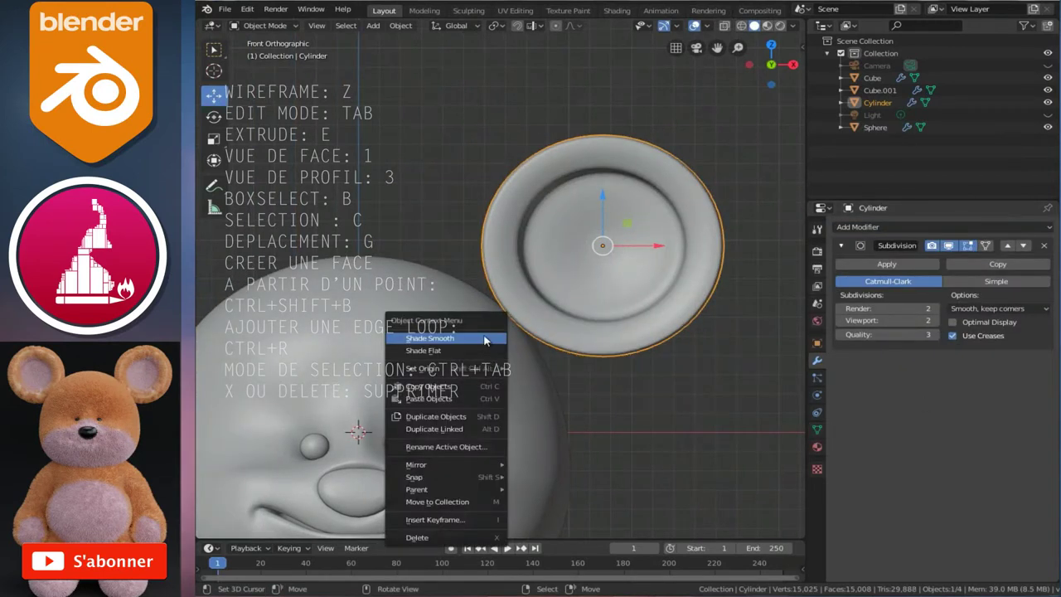
{"action": "left_click", "coordinate": [486, 339]}
{"action": "key", "text": "Tab"}
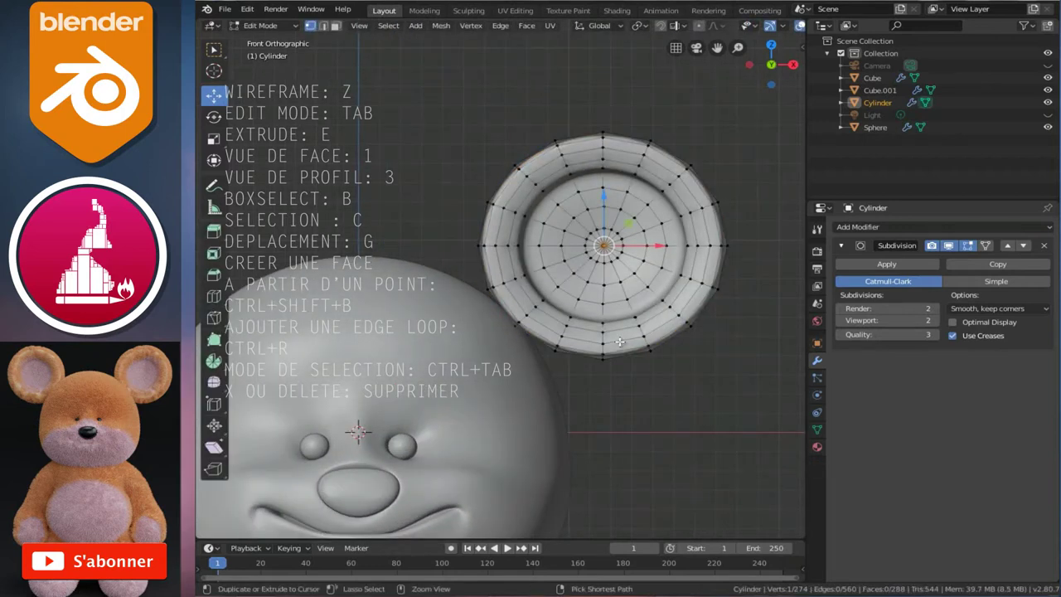
In wireframe view, softly move a rim point with reduced proportional influence
{"action": "key", "text": "ctrl+KP_6"}
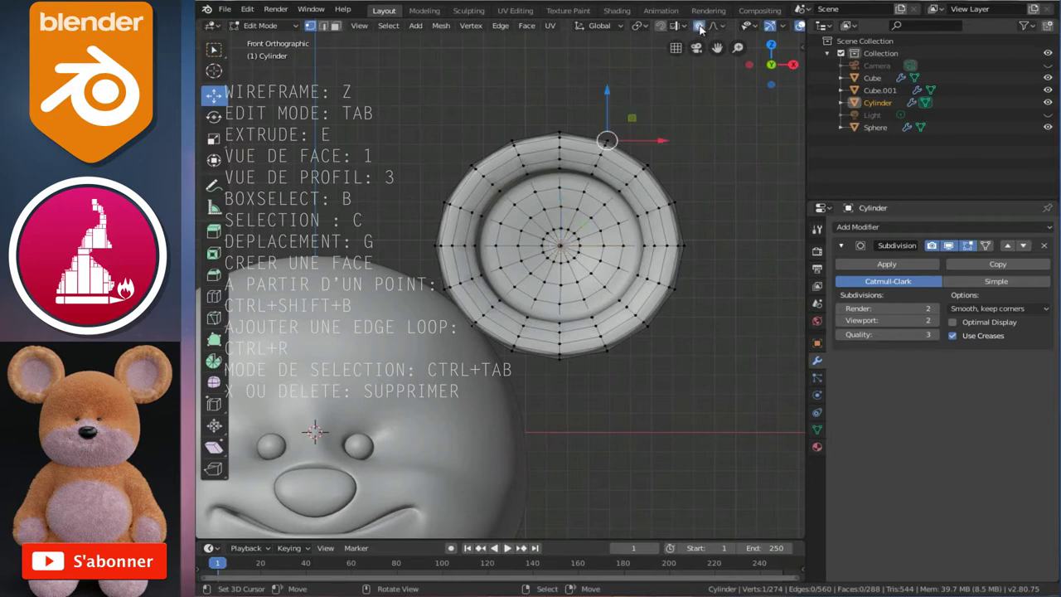
{"action": "scroll", "coordinate": [640, 289], "scroll_direction": "up", "scroll_amount": 2}
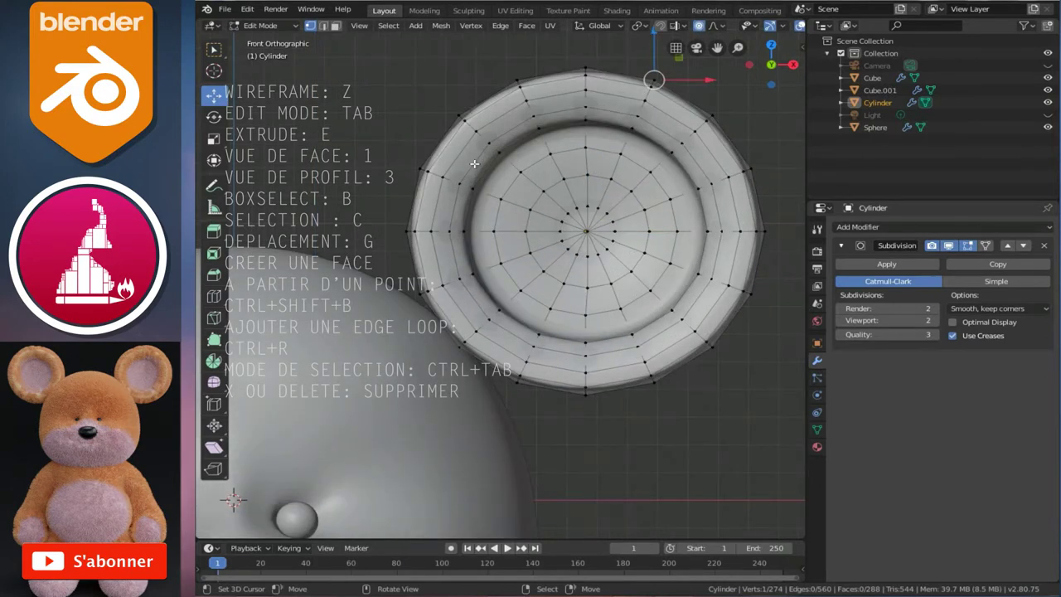
{"action": "scroll", "coordinate": [586, 189], "scroll_direction": "down", "scroll_amount": 1}
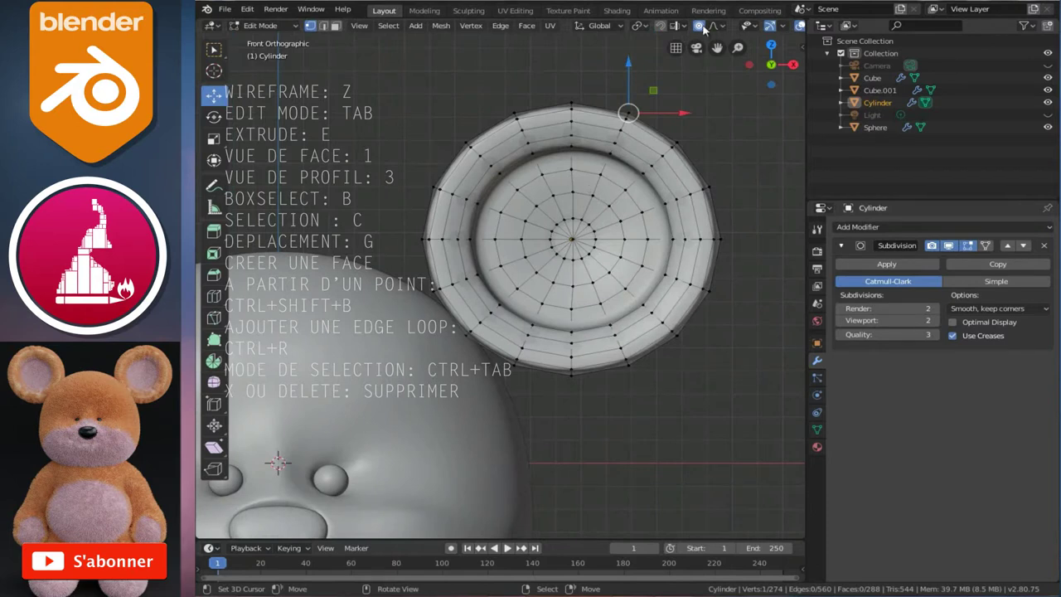
{"action": "key", "text": "z"}
{"action": "mouse_move", "coordinate": [635, 232]}
{"action": "middle_mouse_down", "text": "shift"}
{"action": "mouse_move", "coordinate": [635, 262]}
{"action": "mouse_move", "coordinate": [592, 265]}
{"action": "middle_mouse_up", "text": "shift"}
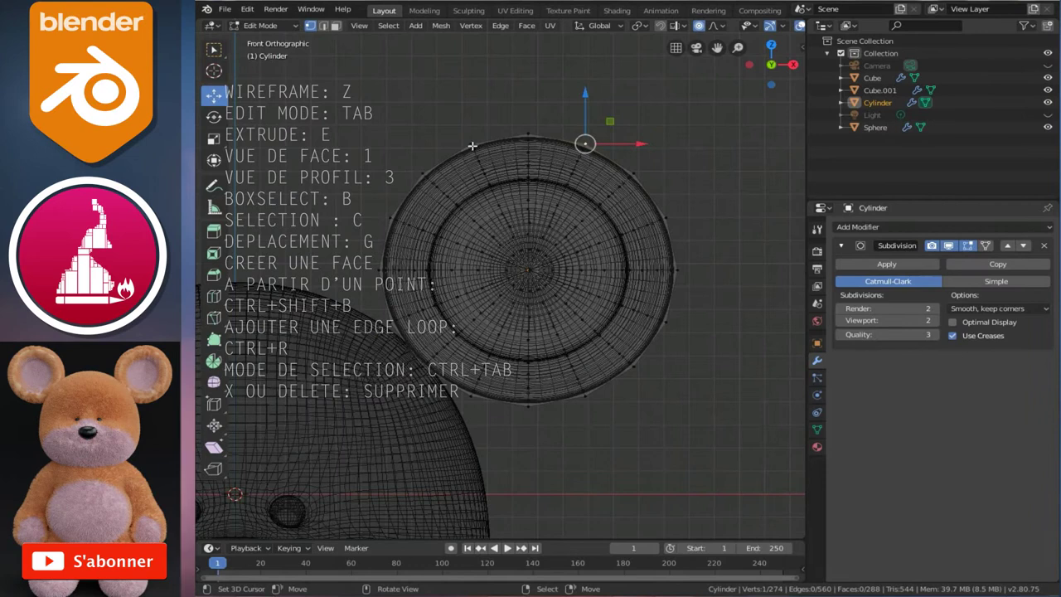
{"action": "key", "text": "g"}
{"action": "scroll", "coordinate": [461, 137], "scroll_direction": "down", "scroll_amount": 5}
{"action": "scroll", "coordinate": [461, 135], "scroll_direction": "down", "scroll_amount": 4}
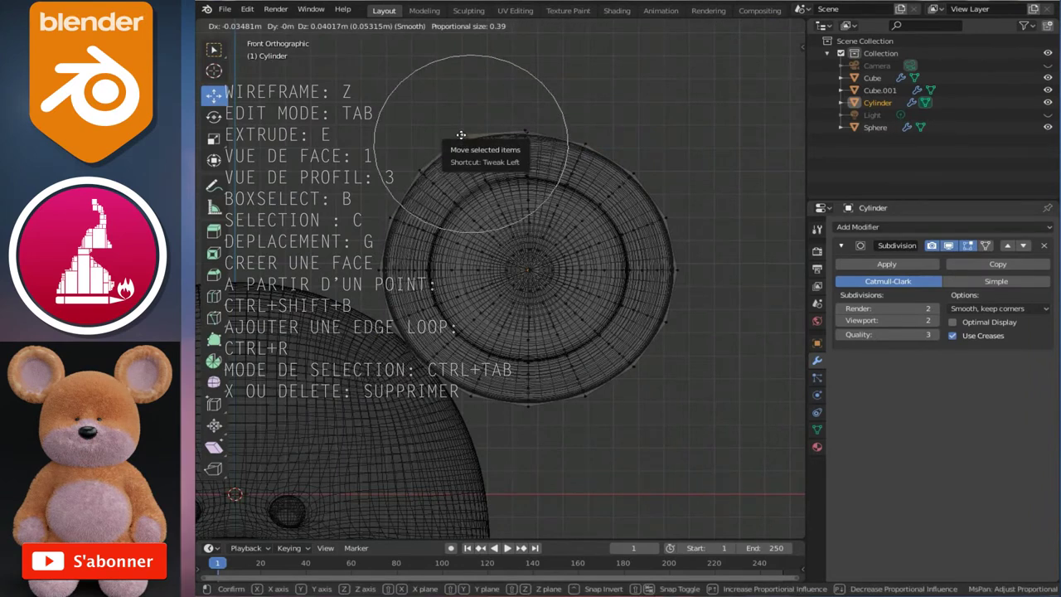
{"action": "scroll", "coordinate": [460, 136], "scroll_direction": "down", "scroll_amount": 1}
{"action": "scroll", "coordinate": [456, 137], "scroll_direction": "down", "scroll_amount": 1}
{"action": "scroll", "coordinate": [448, 137], "scroll_direction": "down", "scroll_amount": 1}
{"action": "scroll", "coordinate": [439, 139], "scroll_direction": "down", "scroll_amount": 2}
{"action": "scroll", "coordinate": [436, 136], "scroll_direction": "down", "scroll_amount": 1}
{"action": "scroll", "coordinate": [436, 133], "scroll_direction": "down", "scroll_amount": 1}
{"action": "left_click", "coordinate": [437, 135]}
Make several more soft rim moves, including pushing the right rim outward
{"action": "key", "text": "g"}
{"action": "left_click", "coordinate": [584, 143]}
{"action": "key", "text": "g"}
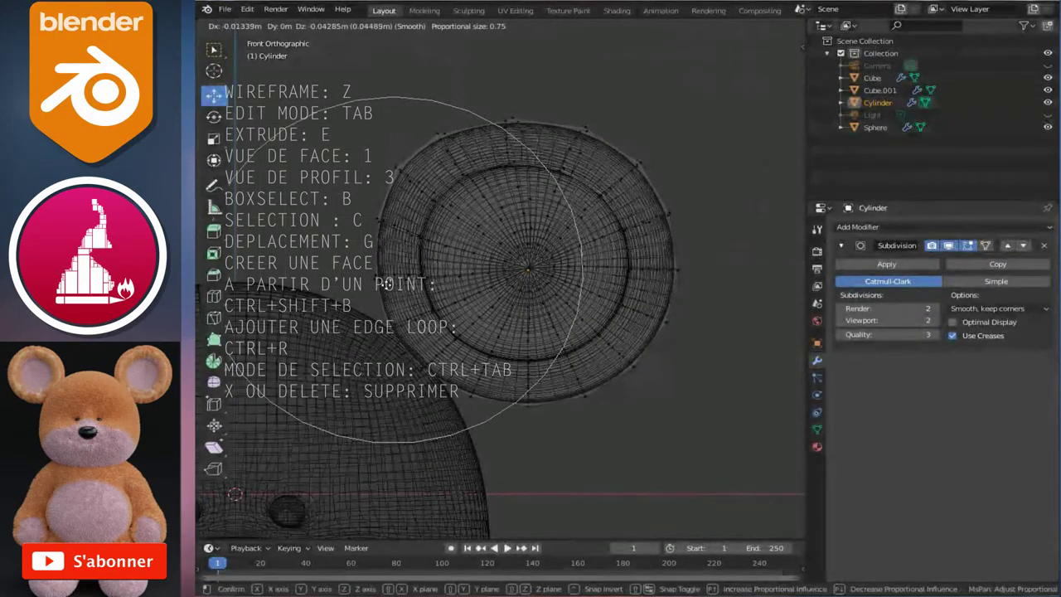
{"action": "left_click", "coordinate": [386, 284]}
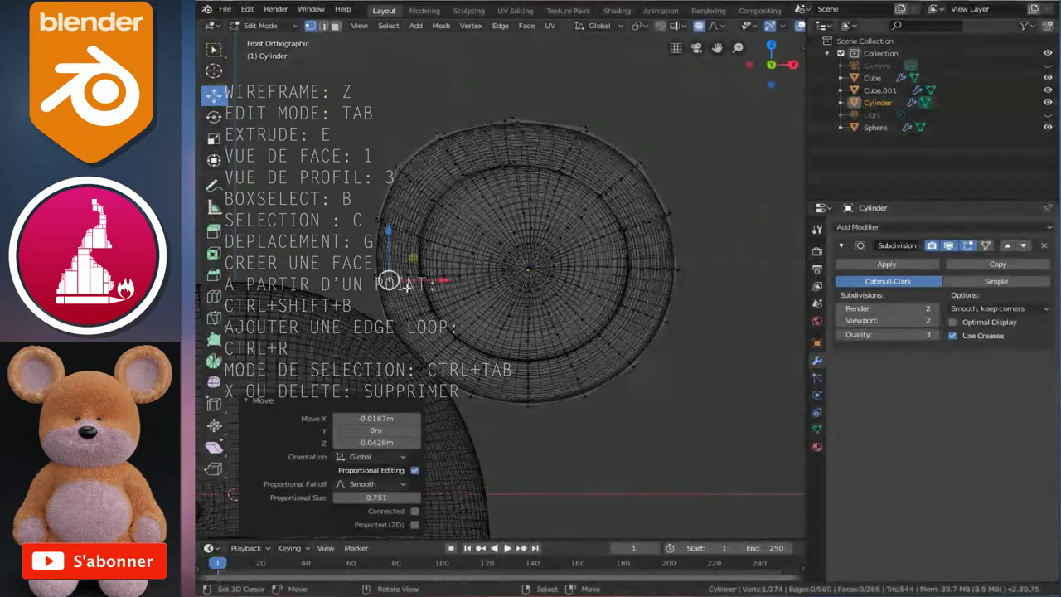
{"action": "left_click", "coordinate": [673, 267]}
{"action": "key", "text": "g"}
{"action": "left_click", "coordinate": [654, 220]}
Softly reshape the ear's upper rim and two points on its lower rim
{"action": "left_click", "coordinate": [635, 166]}
{"action": "key", "text": "g"}
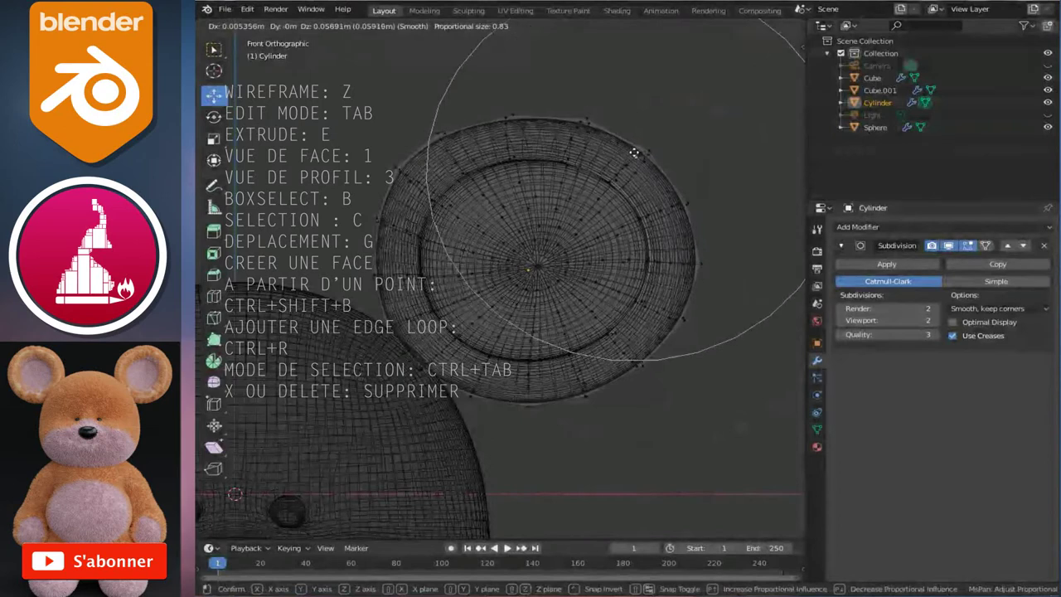
{"action": "left_click", "coordinate": [635, 154]}
{"action": "left_click", "coordinate": [474, 391]}
{"action": "key", "text": "g"}
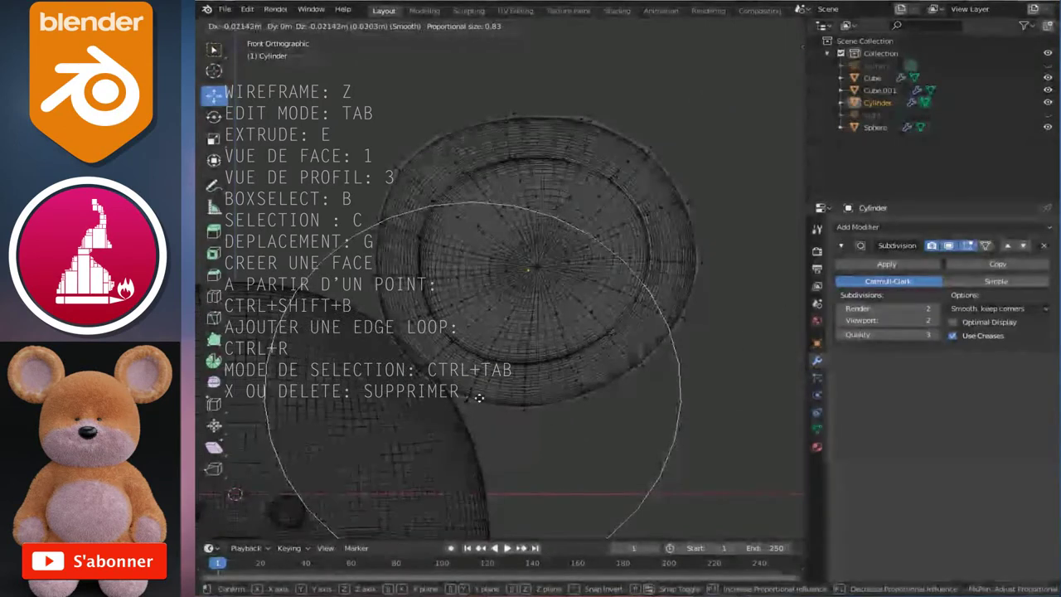
{"action": "left_click", "coordinate": [494, 399]}
{"action": "left_click", "coordinate": [525, 406]}
{"action": "key", "text": "g"}
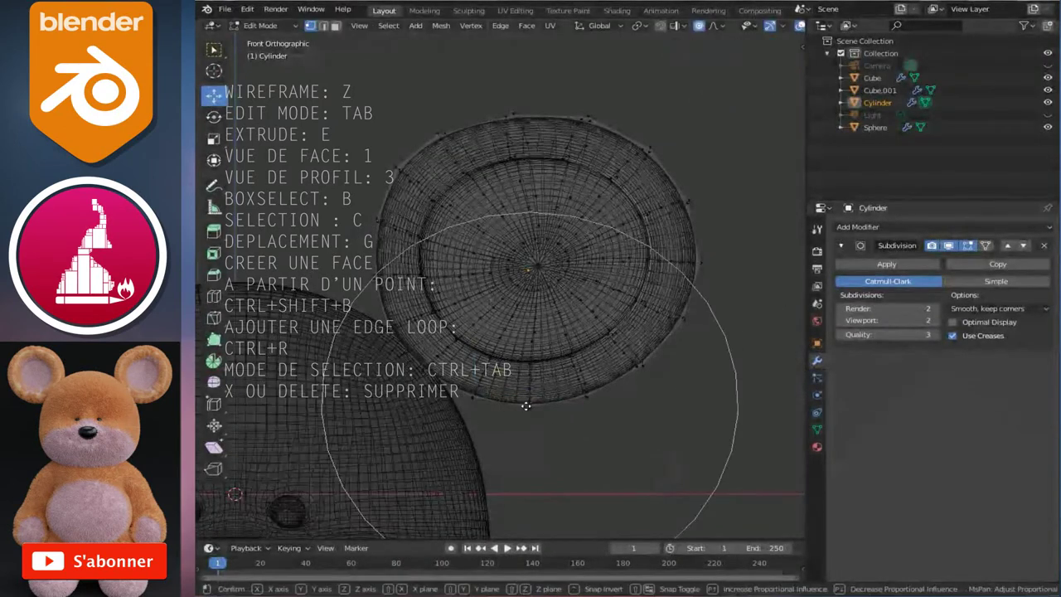
{"action": "scroll", "coordinate": [526, 406], "scroll_direction": "up", "scroll_amount": 3}
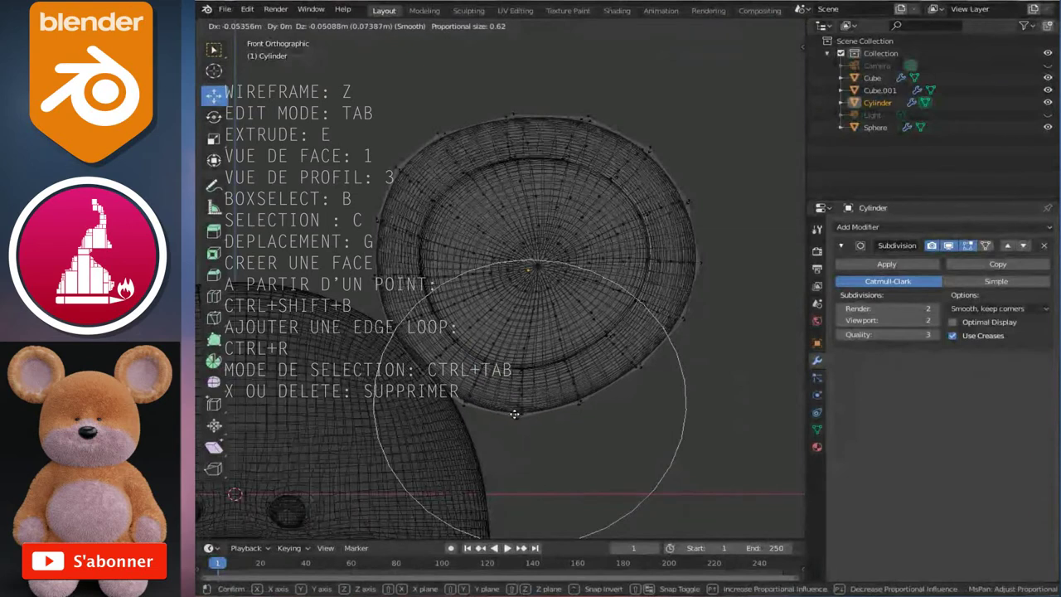
{"action": "left_click", "coordinate": [514, 404]}
Softly nudge the right, upper-right, left, and lower-right rim points
{"action": "left_click", "coordinate": [673, 323]}
{"action": "key", "text": "g"}
{"action": "scroll", "coordinate": [678, 329], "scroll_direction": "down", "scroll_amount": 2}
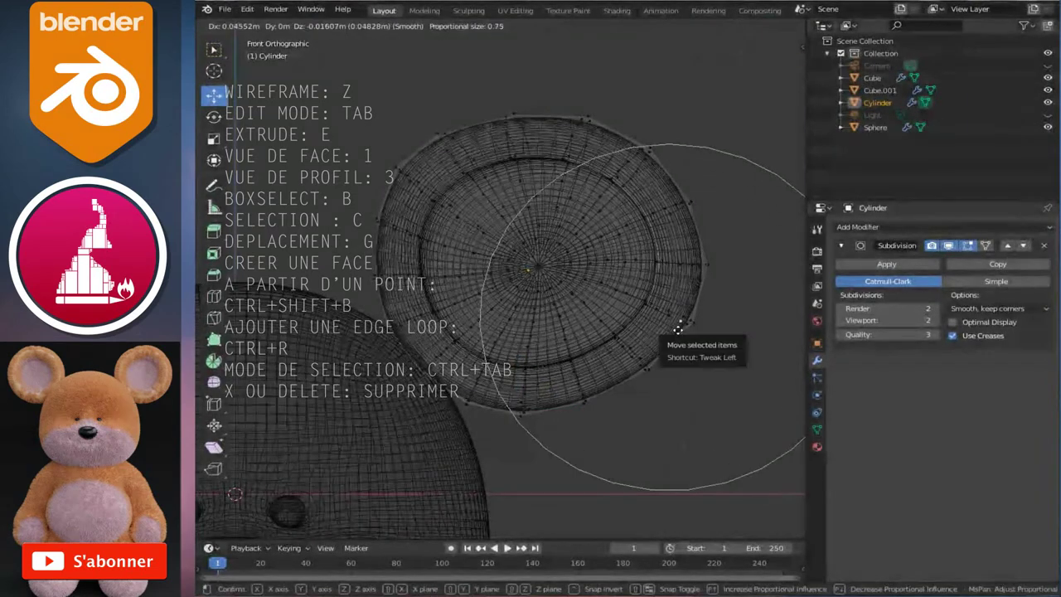
{"action": "left_click", "coordinate": [677, 329]}
{"action": "left_click", "coordinate": [670, 186]}
{"action": "key", "text": "g"}
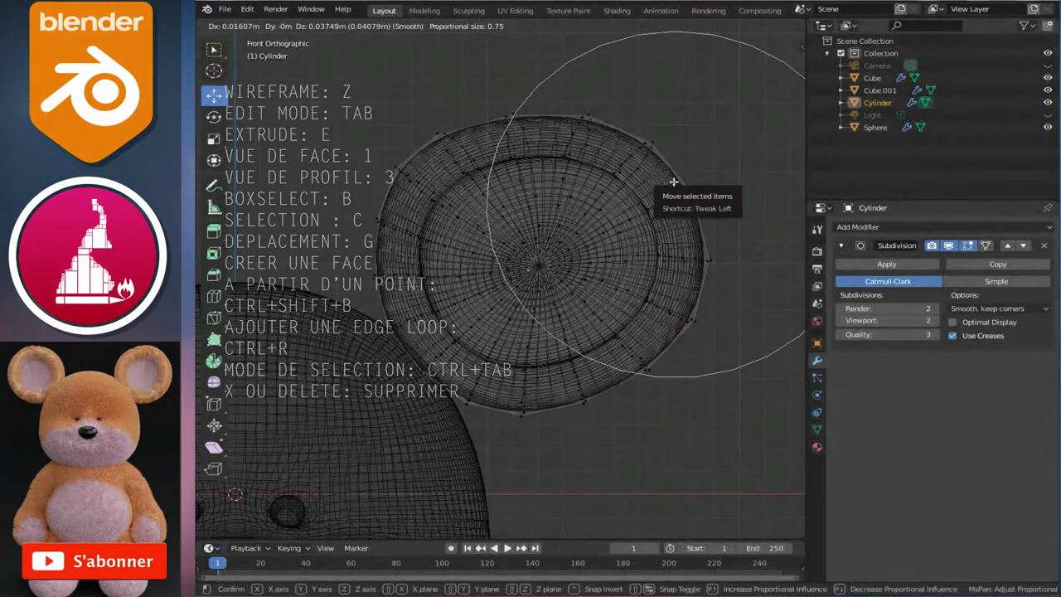
{"action": "left_click", "coordinate": [673, 181]}
{"action": "left_click", "coordinate": [412, 225]}
{"action": "key", "text": "g"}
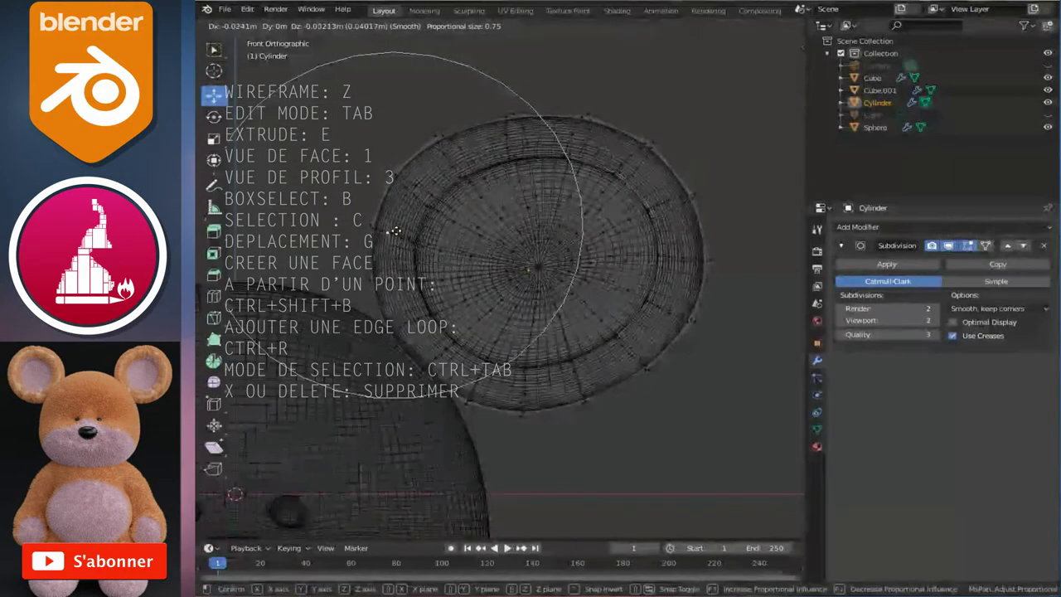
{"action": "left_click", "coordinate": [395, 232]}
{"action": "left_click", "coordinate": [652, 367]}
{"action": "key", "text": "g"}
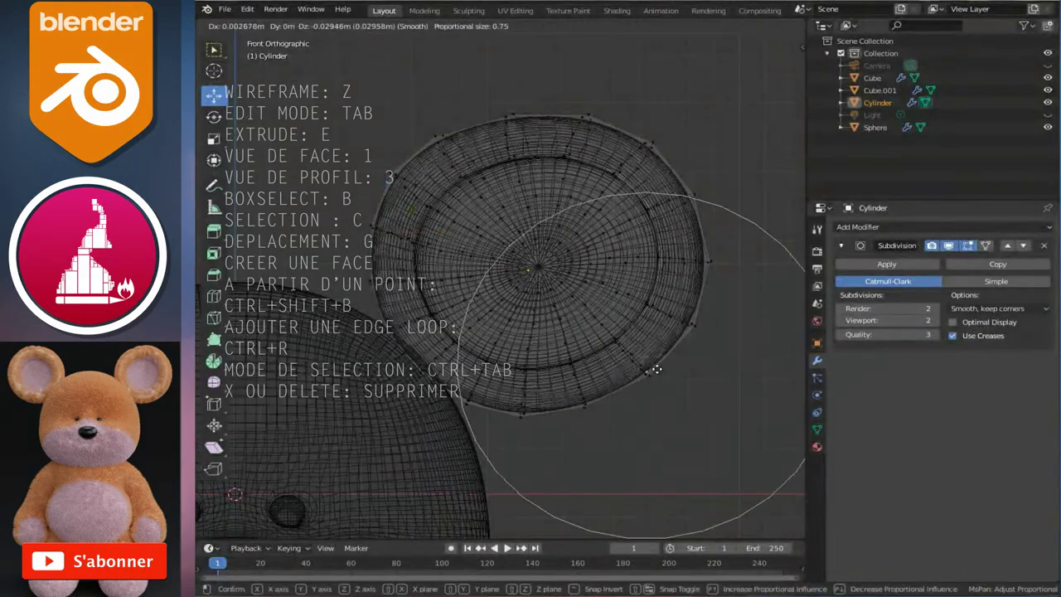
{"action": "left_click", "coordinate": [652, 370]}
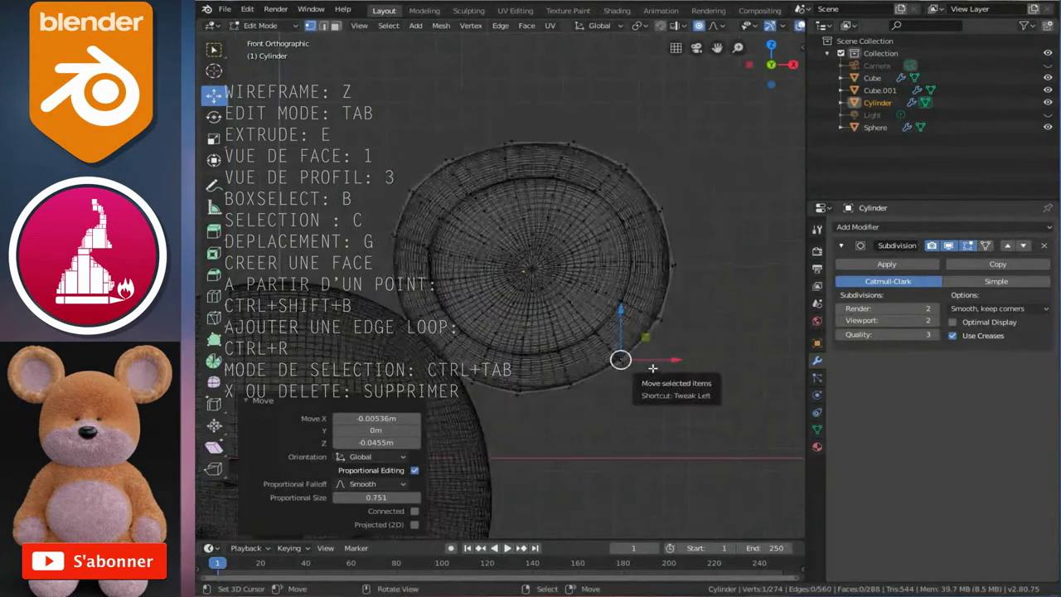
Return to solid shading, leave Edit Mode, and select the head object
{"action": "key", "text": "z"}
{"action": "scroll", "coordinate": [638, 340], "scroll_direction": "down", "scroll_amount": 3}
{"action": "key", "text": "Tab"}
{"action": "left_click", "coordinate": [484, 354]}
Select the ear Cylinder, enter Edit Mode, and softly move its vertices
{"action": "middle_click_drag", "start_coordinate": [485, 353], "coordinate": [499, 342]}
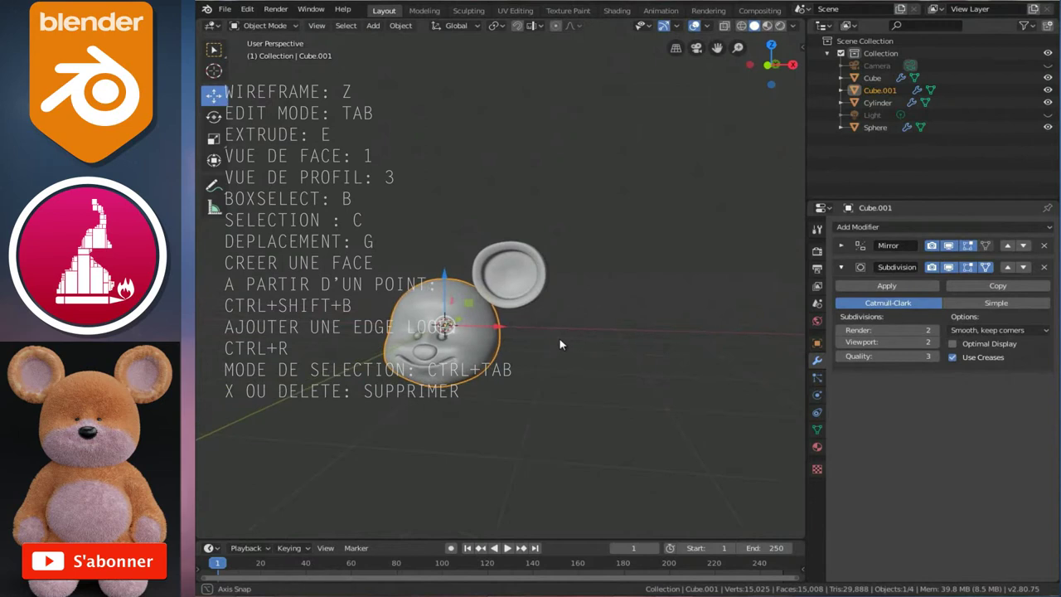
{"action": "mouse_move", "coordinate": [498, 342]}
{"action": "middle_mouse_down"}
{"action": "mouse_move", "coordinate": [572, 270]}
{"action": "mouse_move", "coordinate": [552, 265]}
{"action": "mouse_move", "coordinate": [570, 292]}
{"action": "middle_mouse_up"}
{"action": "scroll", "coordinate": [573, 265], "scroll_direction": "up", "scroll_amount": 2}
{"action": "left_click", "coordinate": [552, 265]}
{"action": "key", "text": "Tab"}
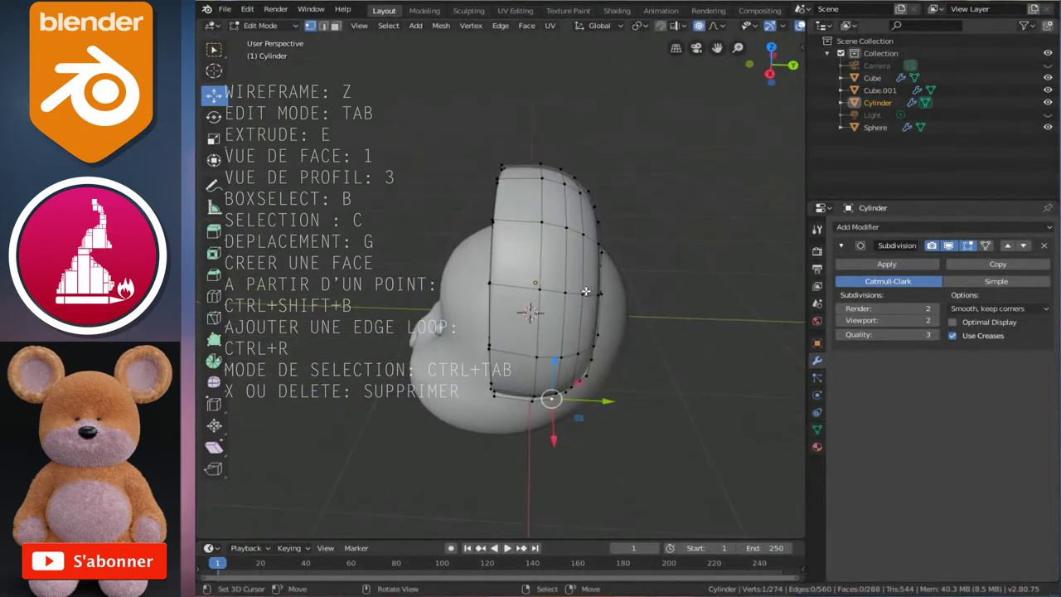
{"action": "key", "text": "g"}
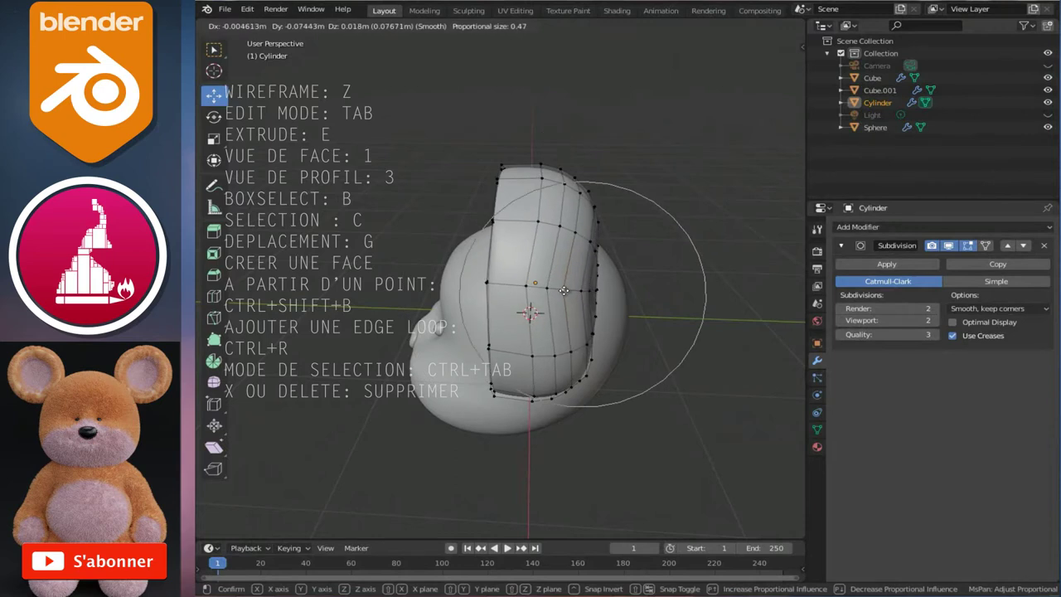
{"action": "left_click", "coordinate": [570, 292]}
From another angle, make two more soft moves of the ear vertices
{"action": "mouse_move", "coordinate": [570, 292]}
{"action": "middle_mouse_down"}
{"action": "mouse_move", "coordinate": [541, 285]}
{"action": "mouse_move", "coordinate": [592, 310]}
{"action": "mouse_move", "coordinate": [596, 260]}
{"action": "mouse_move", "coordinate": [625, 247]}
{"action": "middle_mouse_up"}
{"action": "key", "text": "g"}
{"action": "left_click", "coordinate": [609, 303]}
{"action": "key", "text": "g"}
{"action": "left_click", "coordinate": [599, 293]}
{"action": "mouse_move", "coordinate": [599, 293]}
{"action": "middle_mouse_down"}
{"action": "mouse_move", "coordinate": [547, 331]}
{"action": "mouse_move", "coordinate": [685, 318]}
{"action": "middle_mouse_up"}
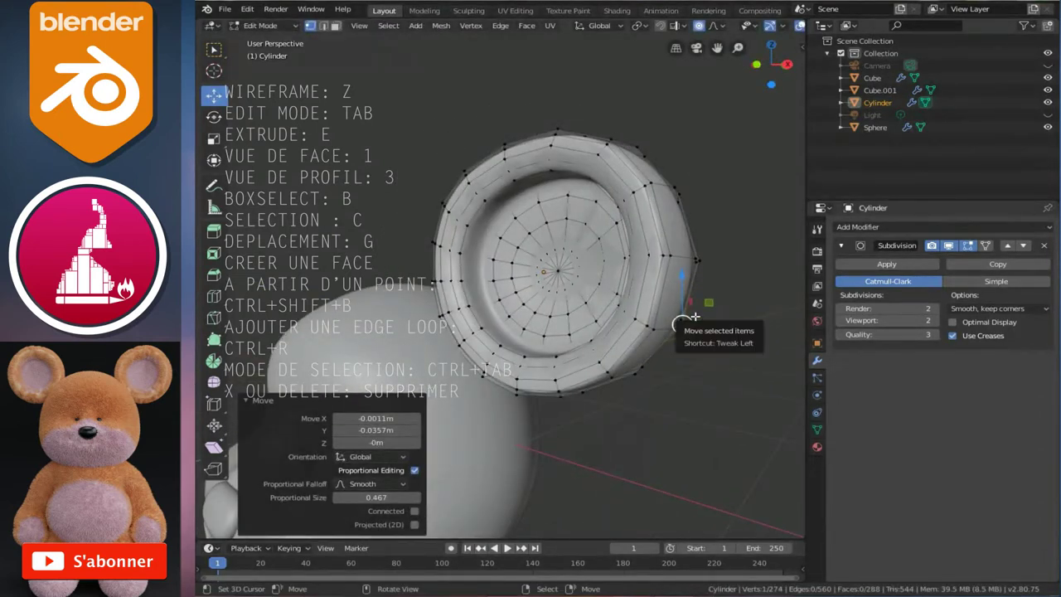
In front view, shift the ear vertices along X and adjust them again
{"action": "key", "text": "KP_1"}
{"action": "scroll", "coordinate": [694, 316], "scroll_direction": "up", "scroll_amount": 1}
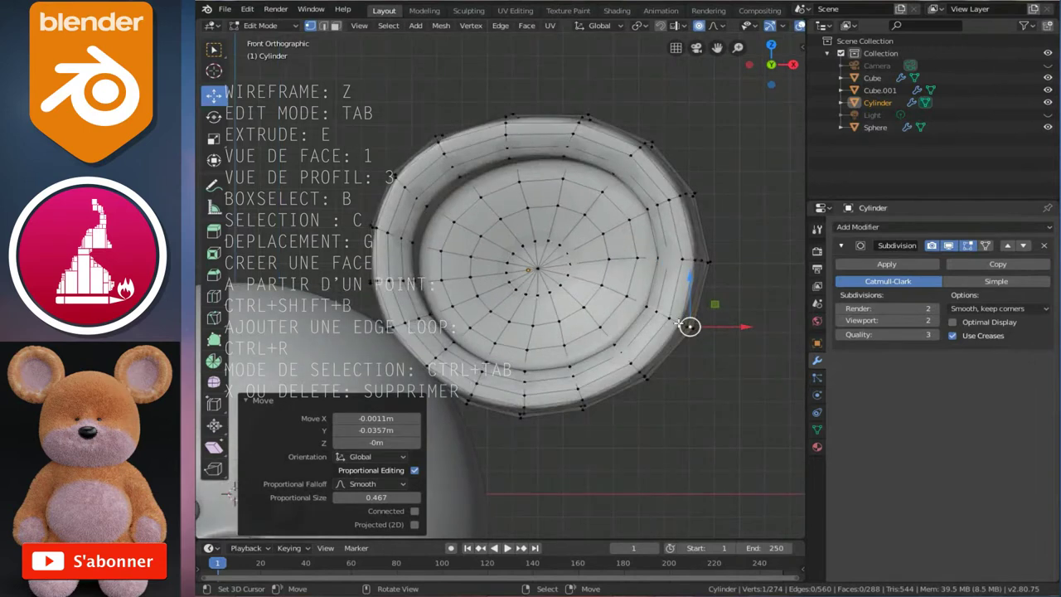
{"action": "key", "text": "g"}
{"action": "key", "text": "x"}
{"action": "left_click", "coordinate": [697, 262]}
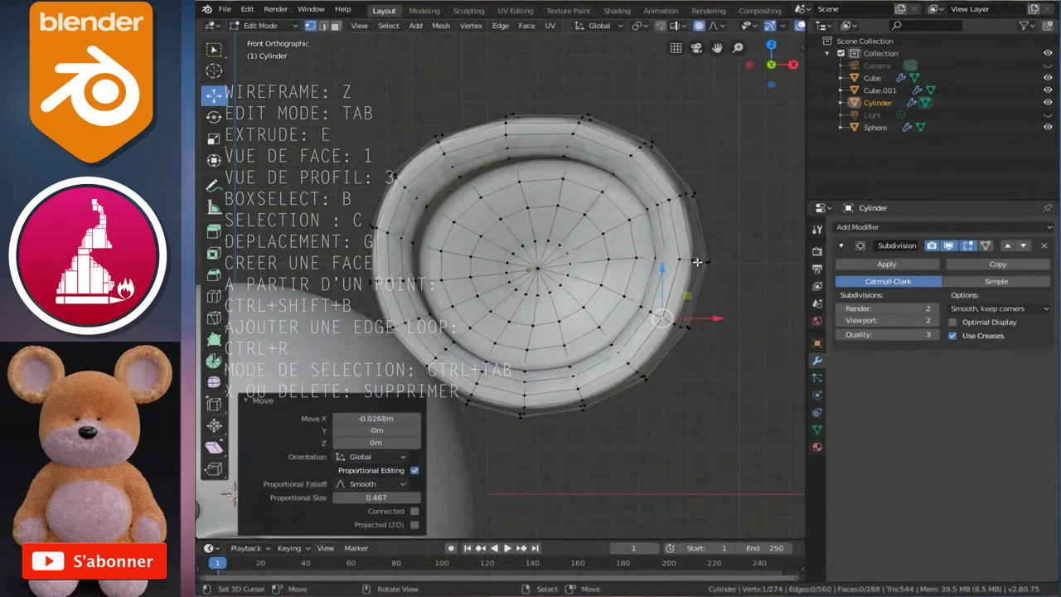
{"action": "key", "text": "g"}
{"action": "left_click", "coordinate": [704, 263]}
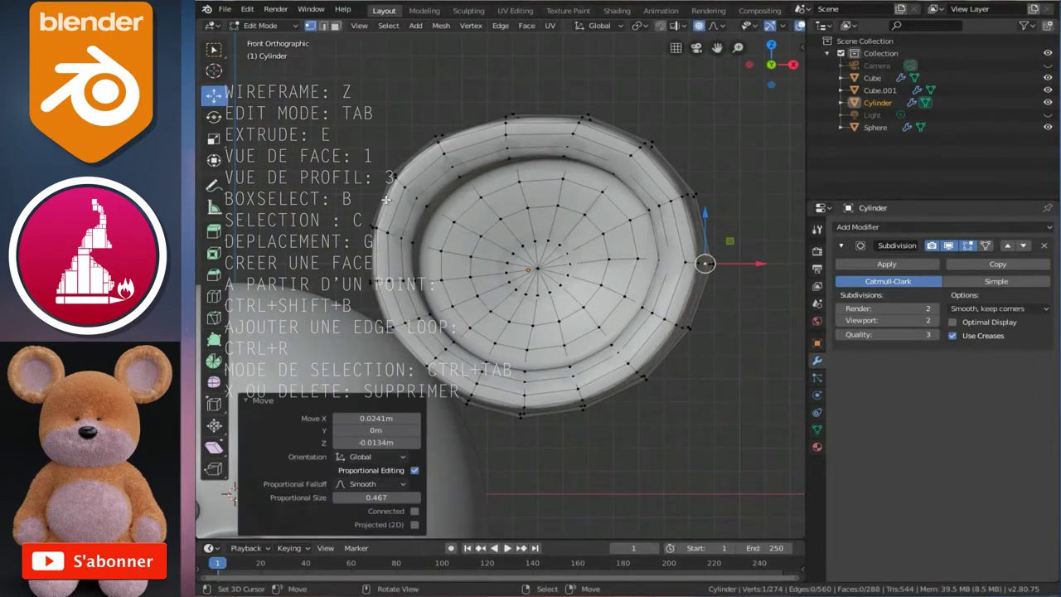
Adjust the upper-left rim, leave Edit Mode, and select the head Cube.001
{"action": "key", "text": "g"}
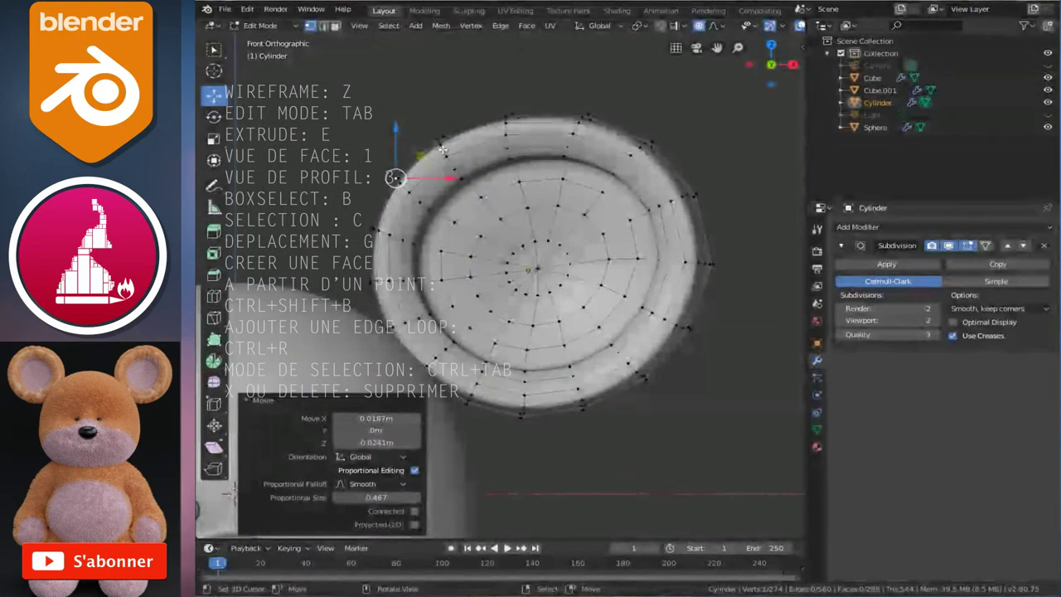
{"action": "left_click", "coordinate": [444, 137]}
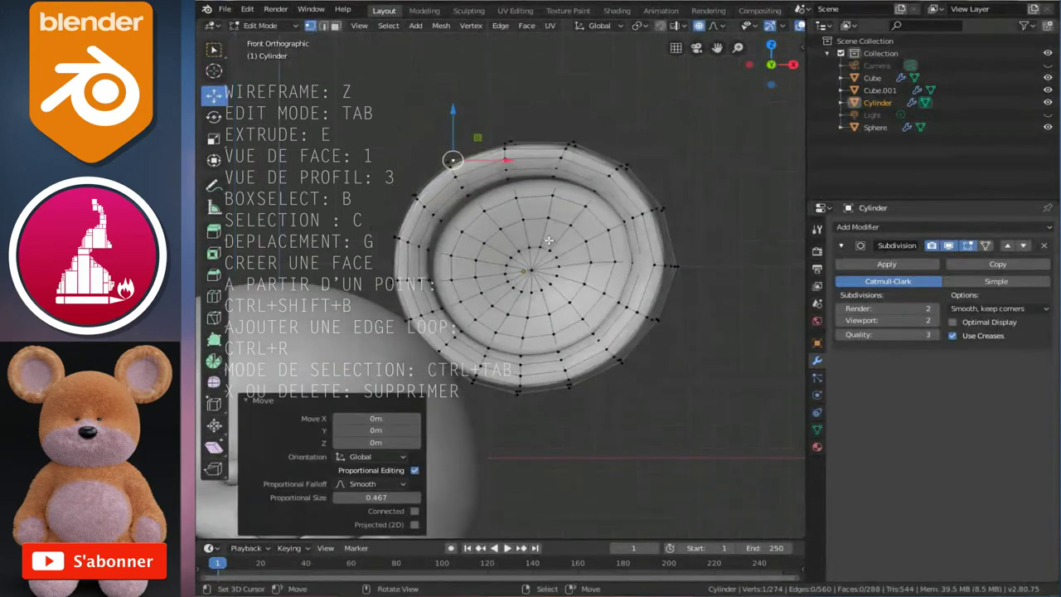
{"action": "scroll", "coordinate": [539, 265], "scroll_direction": "down", "scroll_amount": 2}
{"action": "key", "text": "Tab"}
{"action": "left_click", "coordinate": [420, 329]}
Orbit around the head to inspect the ear, then select the ear cylinder in Edit Mode
{"action": "scroll", "coordinate": [489, 327], "scroll_direction": "down", "scroll_amount": 4}
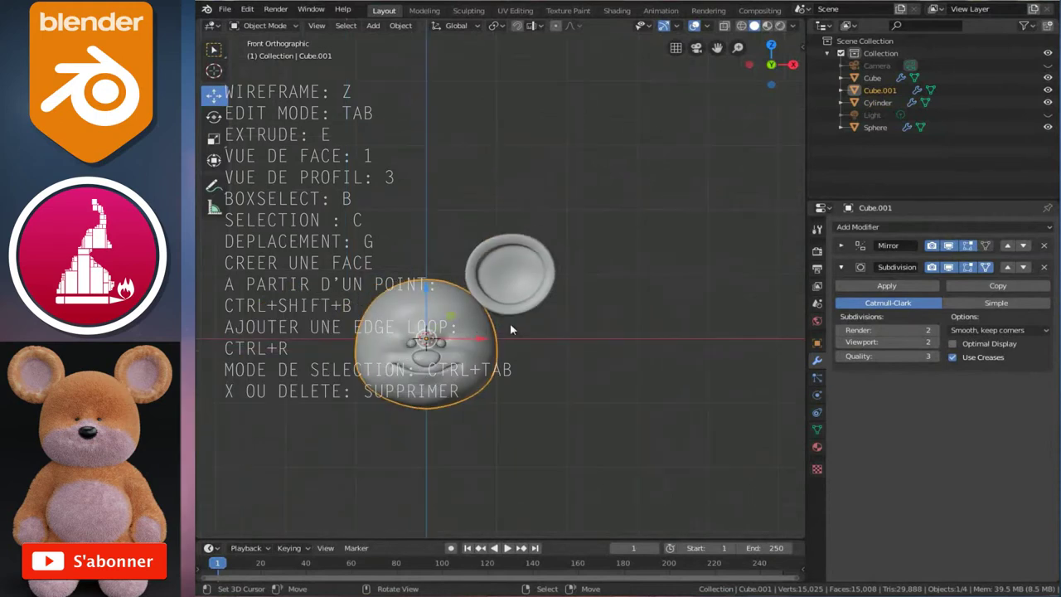
{"action": "mouse_move", "coordinate": [571, 334]}
{"action": "middle_mouse_down"}
{"action": "mouse_move", "coordinate": [536, 354]}
{"action": "mouse_move", "coordinate": [604, 336]}
{"action": "middle_mouse_up"}
{"action": "scroll", "coordinate": [604, 336], "scroll_direction": "up", "scroll_amount": 3}
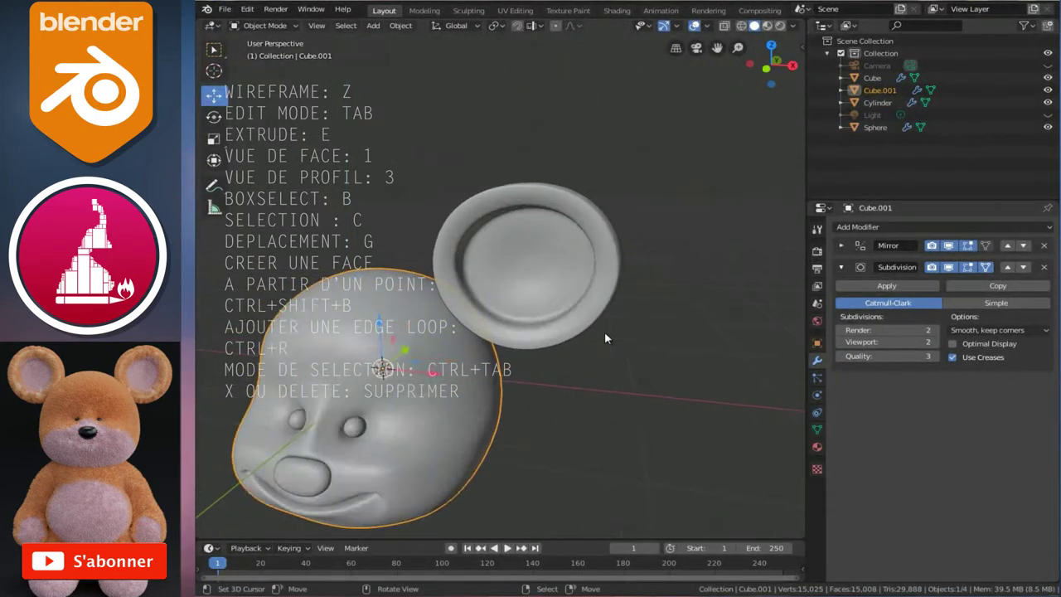
{"action": "scroll", "coordinate": [423, 308], "scroll_direction": "up", "scroll_amount": 3}
{"action": "mouse_move", "coordinate": [422, 309]}
{"action": "middle_mouse_down"}
{"action": "mouse_move", "coordinate": [509, 309]}
{"action": "mouse_move", "coordinate": [575, 330]}
{"action": "mouse_move", "coordinate": [521, 327]}
{"action": "middle_mouse_up"}
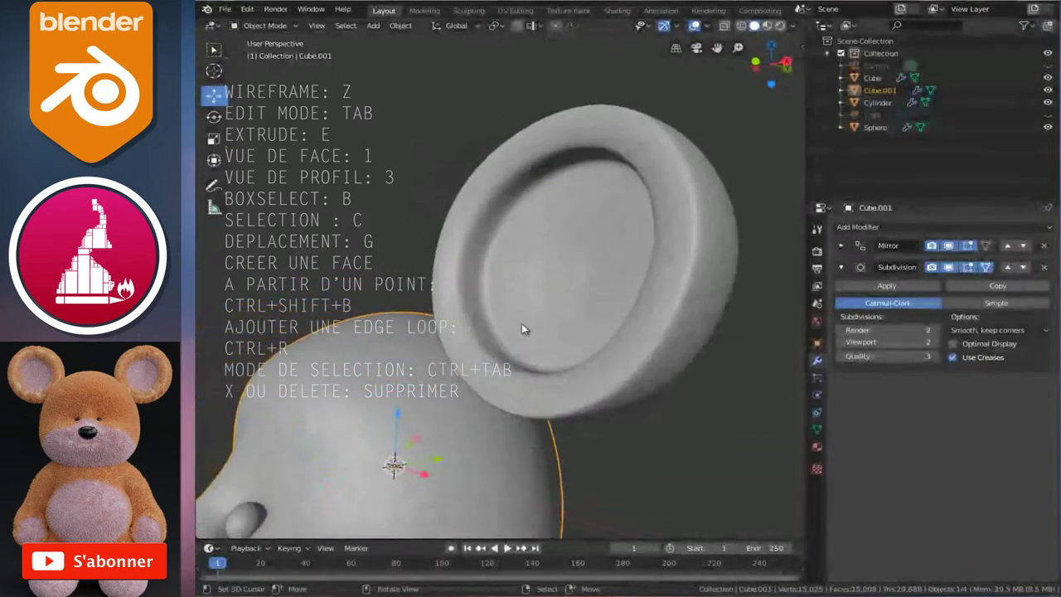
{"action": "left_click", "coordinate": [680, 380]}
{"action": "key", "text": "Tab"}
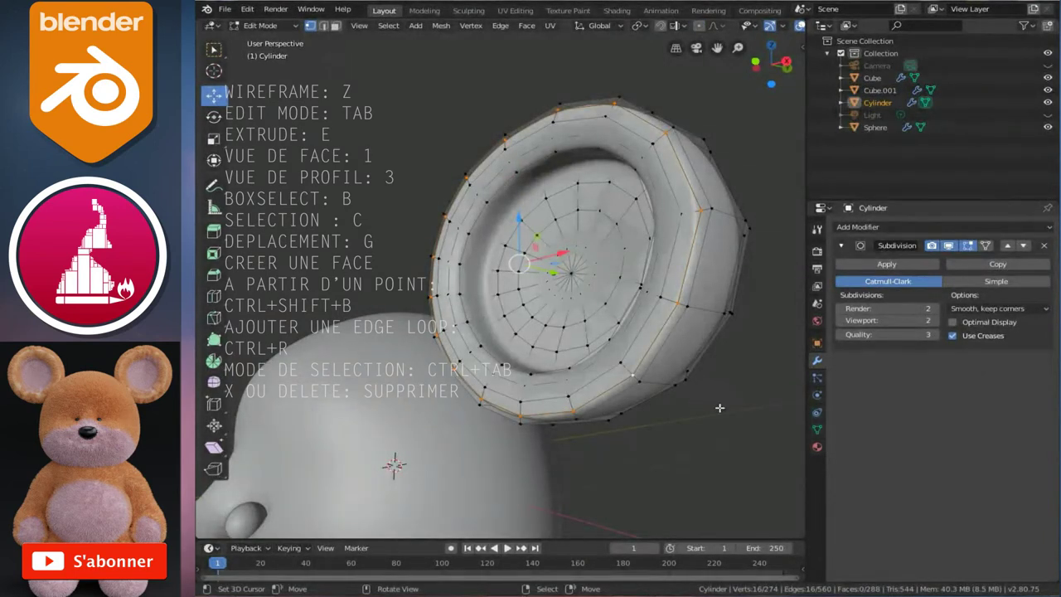
Shrink the selected ear vertices slightly, then pick a vertex ring on the ear rim
{"action": "key", "text": "s"}
{"action": "left_click", "coordinate": [730, 394]}
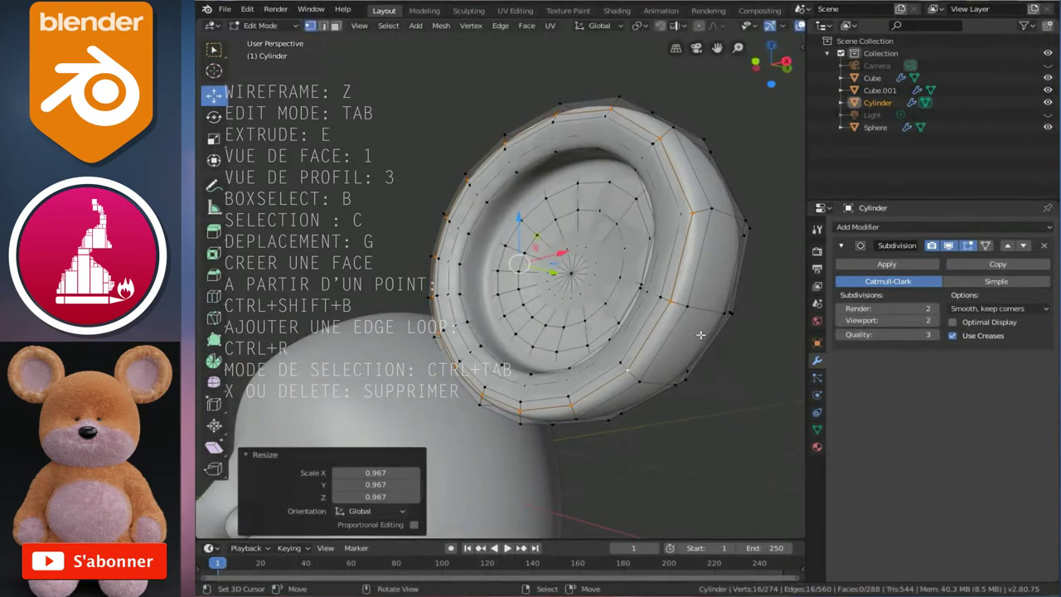
{"action": "mouse_move", "coordinate": [701, 337]}
{"action": "middle_mouse_down"}
{"action": "mouse_move", "coordinate": [603, 354]}
{"action": "mouse_move", "coordinate": [650, 393]}
{"action": "middle_mouse_up"}
{"action": "left_click", "coordinate": [603, 354], "text": "alt"}
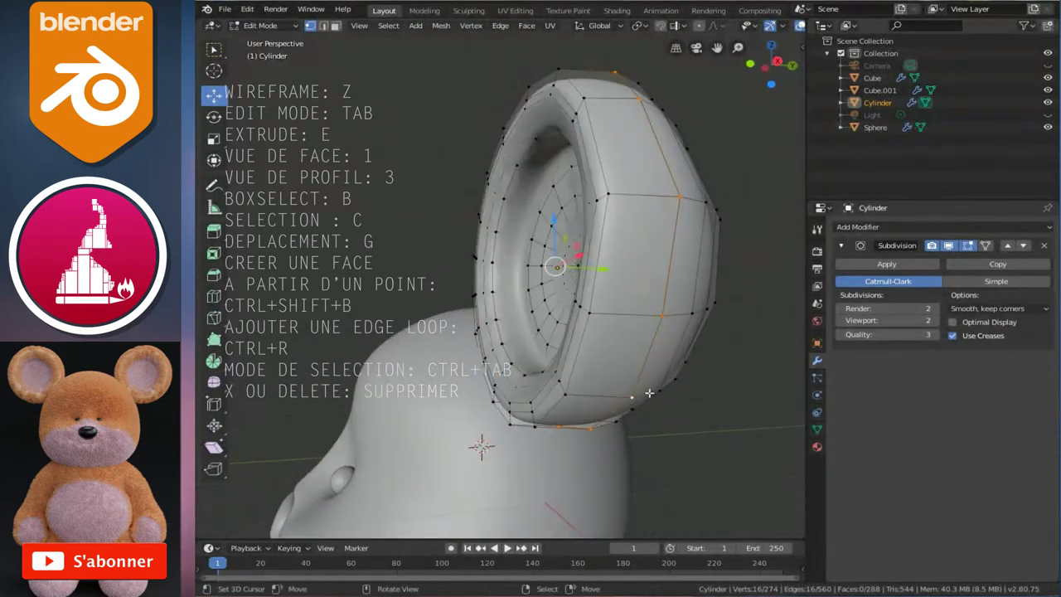
{"action": "key", "text": "s"}
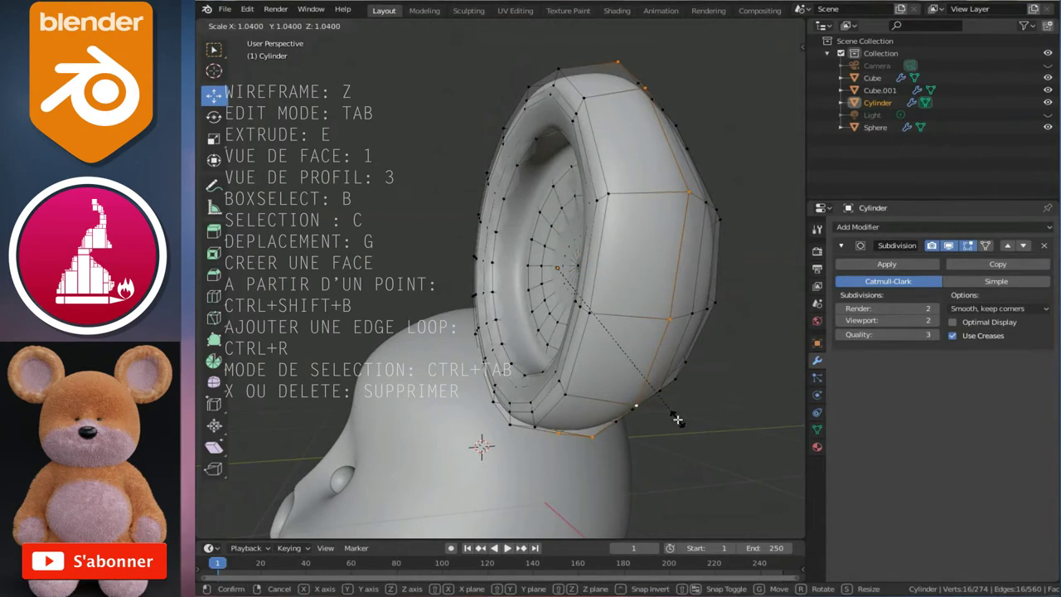
{"action": "right_click", "coordinate": [677, 419]}
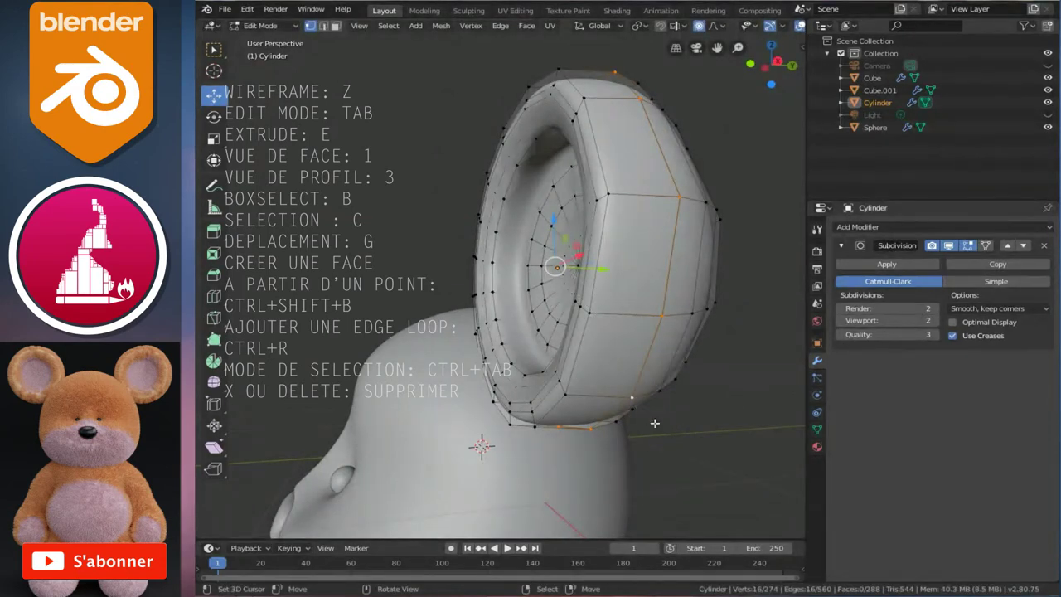
Slightly enlarge the ear rim ring with a shrunken proportional falloff, then check it
{"action": "key", "text": "s"}
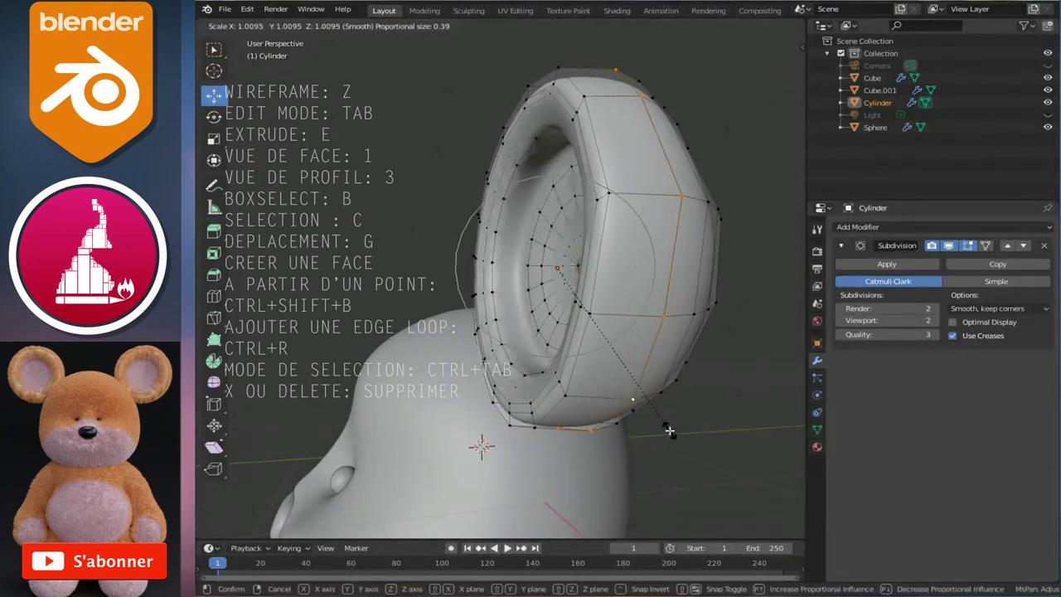
{"action": "scroll", "coordinate": [671, 431], "scroll_direction": "up", "scroll_amount": 1}
{"action": "scroll", "coordinate": [672, 432], "scroll_direction": "up", "scroll_amount": 2}
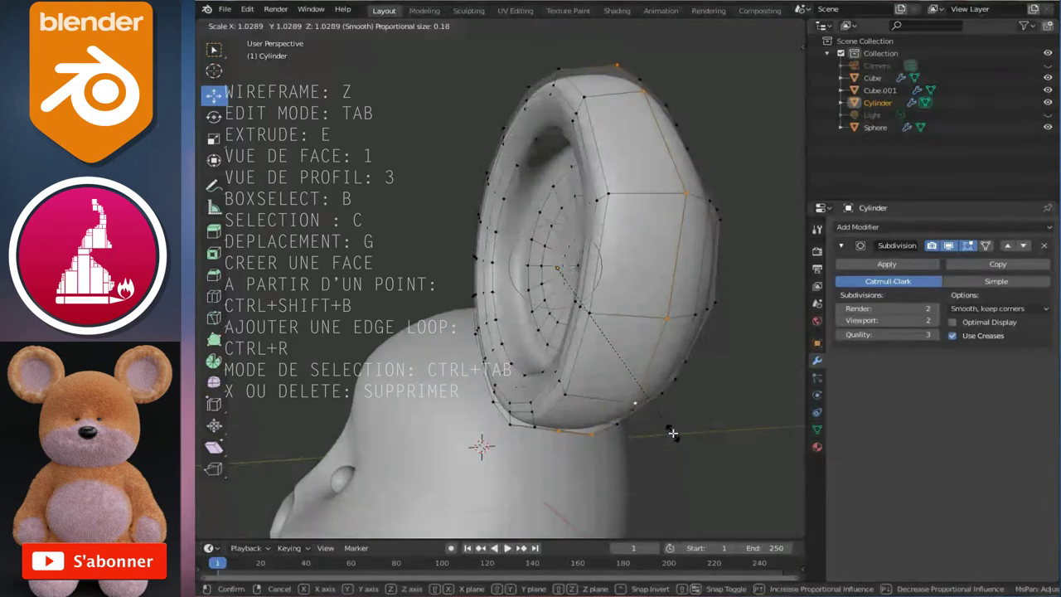
{"action": "left_click", "coordinate": [671, 431]}
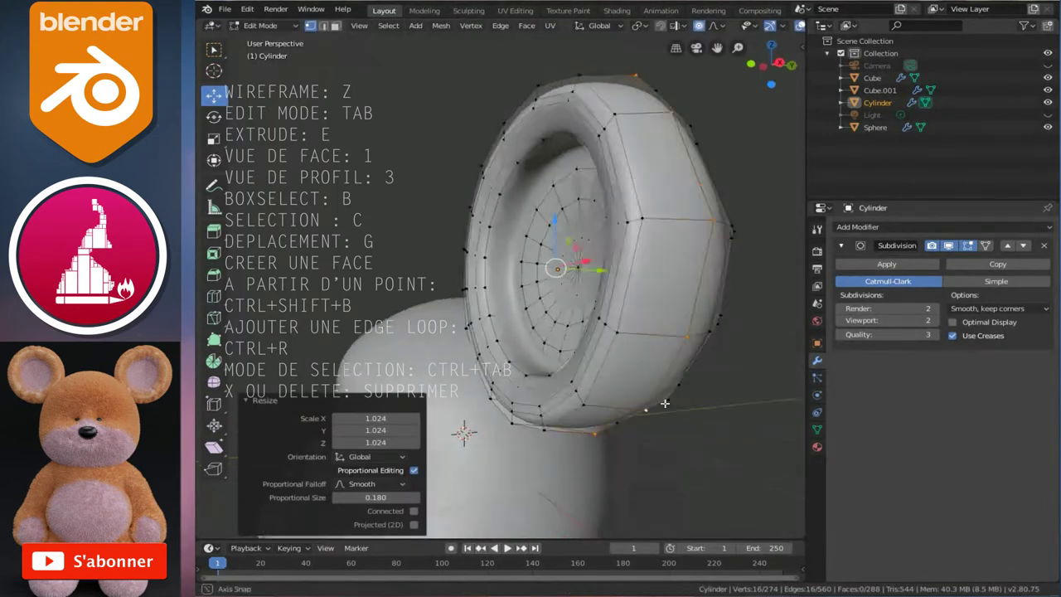
{"action": "key", "text": "Tab"}
{"action": "mouse_move", "coordinate": [670, 395]}
{"action": "middle_mouse_down"}
{"action": "mouse_move", "coordinate": [615, 347]}
{"action": "mouse_move", "coordinate": [744, 340]}
{"action": "mouse_move", "coordinate": [655, 318]}
{"action": "mouse_move", "coordinate": [580, 325]}
{"action": "mouse_move", "coordinate": [635, 337]}
{"action": "middle_mouse_up"}
{"action": "key", "text": "Tab"}
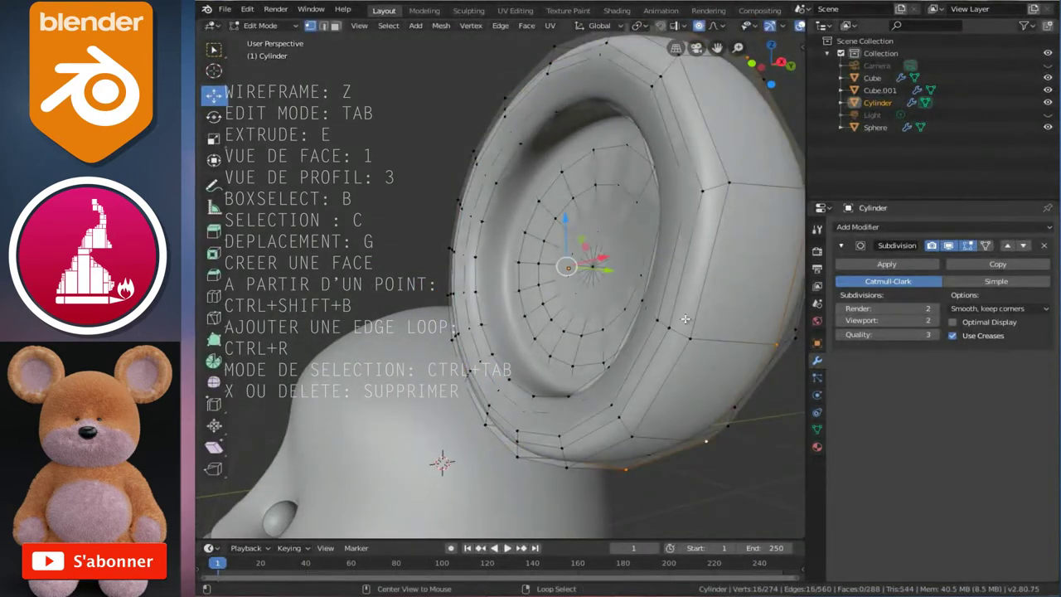
Tighten the ear rim with a 0.986 scale at 0.112 proportional size
{"action": "key", "text": "s"}
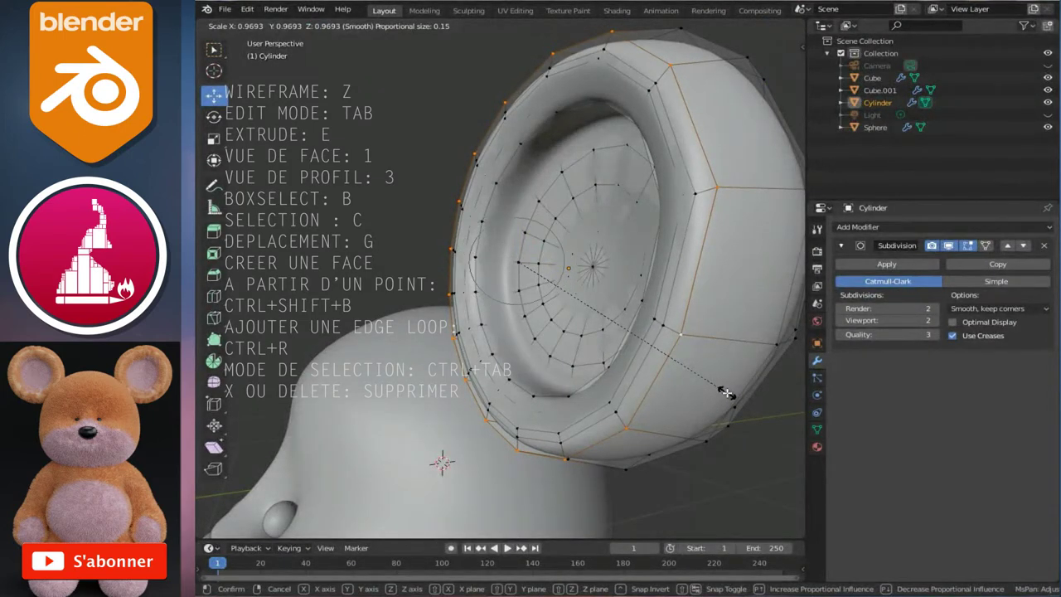
{"action": "scroll", "coordinate": [728, 393], "scroll_direction": "up", "scroll_amount": 3}
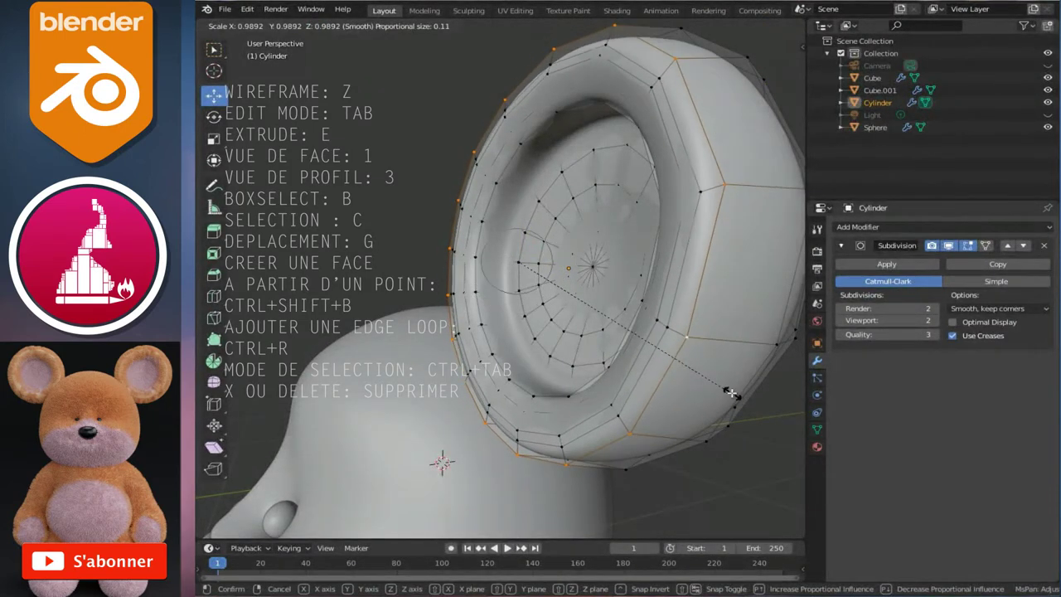
{"action": "left_click", "coordinate": [727, 389]}
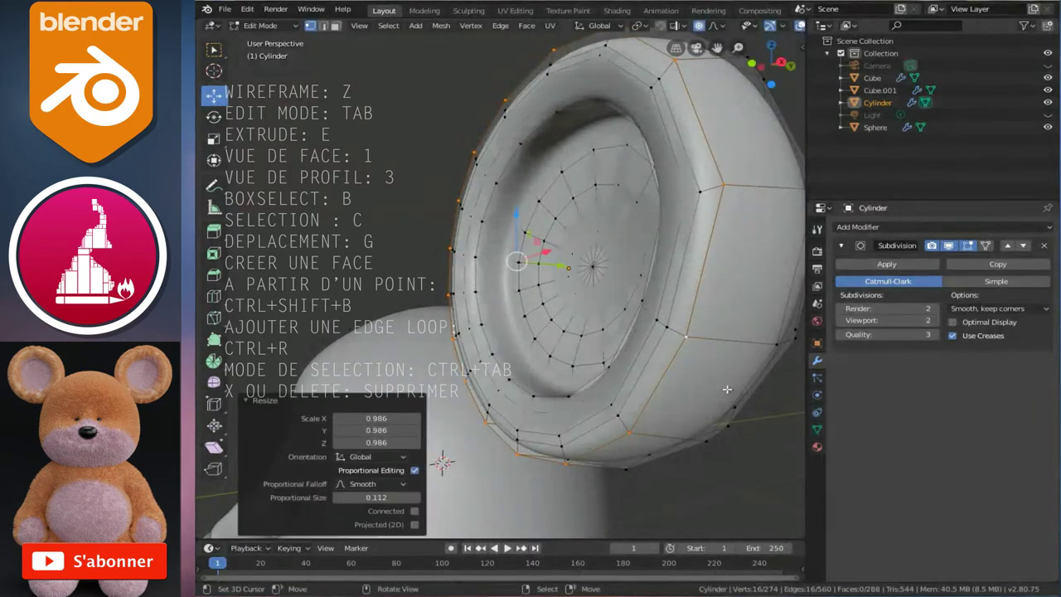
{"action": "key", "text": "Tab"}
{"action": "mouse_move", "coordinate": [716, 379]}
{"action": "middle_mouse_down"}
{"action": "mouse_move", "coordinate": [717, 345]}
{"action": "mouse_move", "coordinate": [565, 328]}
{"action": "middle_mouse_up"}
{"action": "key", "text": "Tab"}
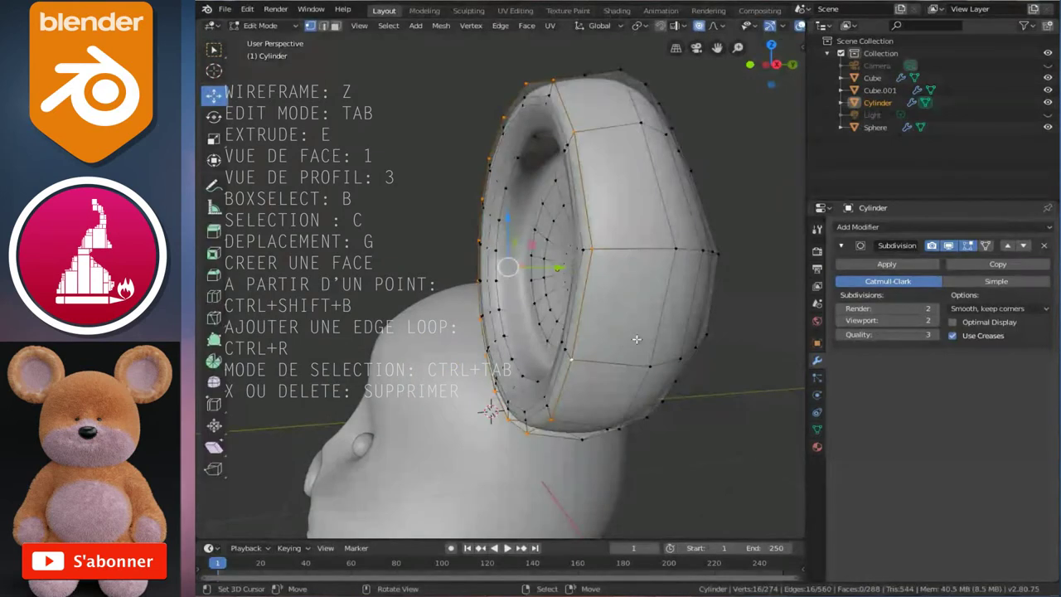
{"action": "middle_click_drag", "start_coordinate": [637, 339], "coordinate": [644, 342]}
{"action": "key", "text": "ctrl+r"}
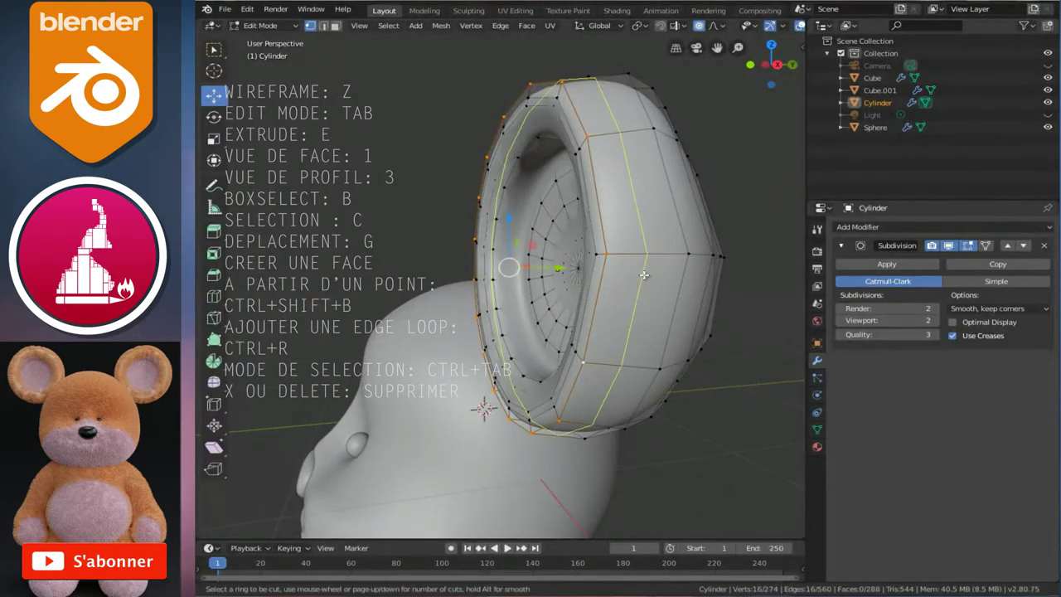
Add a new edge loop around the ear and widen it with a 1.089 soft scale
{"action": "left_click", "coordinate": [644, 274]}
{"action": "middle_click_drag", "start_coordinate": [644, 274], "coordinate": [680, 373]}
{"action": "key", "text": "s"}
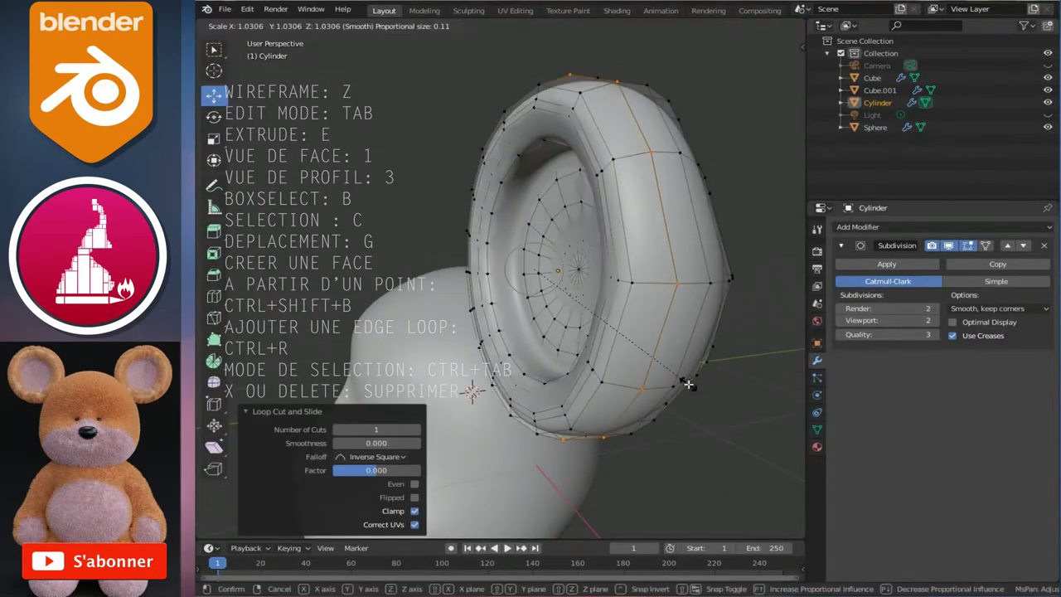
{"action": "scroll", "coordinate": [688, 384], "scroll_direction": "down", "scroll_amount": 2}
{"action": "scroll", "coordinate": [689, 387], "scroll_direction": "down", "scroll_amount": 2}
{"action": "scroll", "coordinate": [691, 388], "scroll_direction": "down", "scroll_amount": 2}
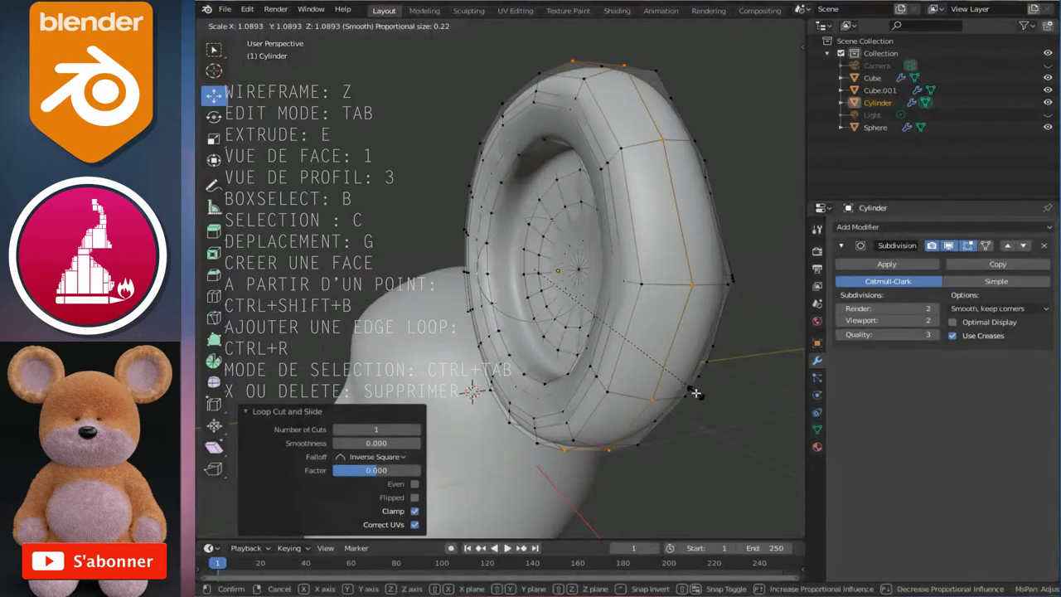
{"action": "left_click", "coordinate": [693, 390]}
Return to Object Mode, switch to front view and select the bear's head
{"action": "key", "text": "Tab"}
{"action": "scroll", "coordinate": [609, 415], "scroll_direction": "down", "scroll_amount": 3}
{"action": "mouse_move", "coordinate": [604, 419]}
{"action": "middle_mouse_down"}
{"action": "mouse_move", "coordinate": [617, 328]}
{"action": "mouse_move", "coordinate": [706, 320]}
{"action": "middle_mouse_up"}
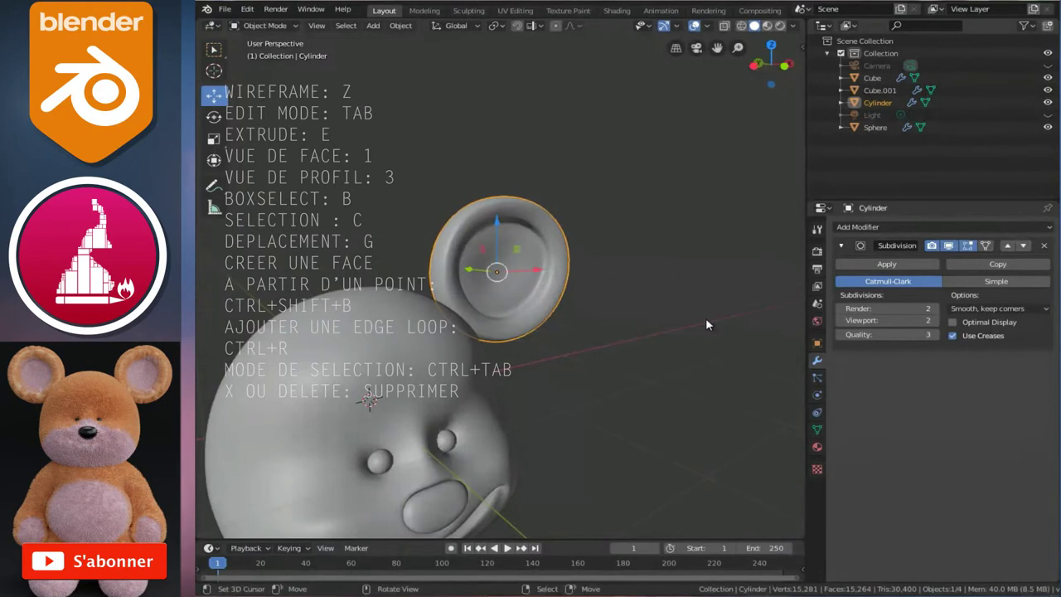
{"action": "key", "text": "1"}
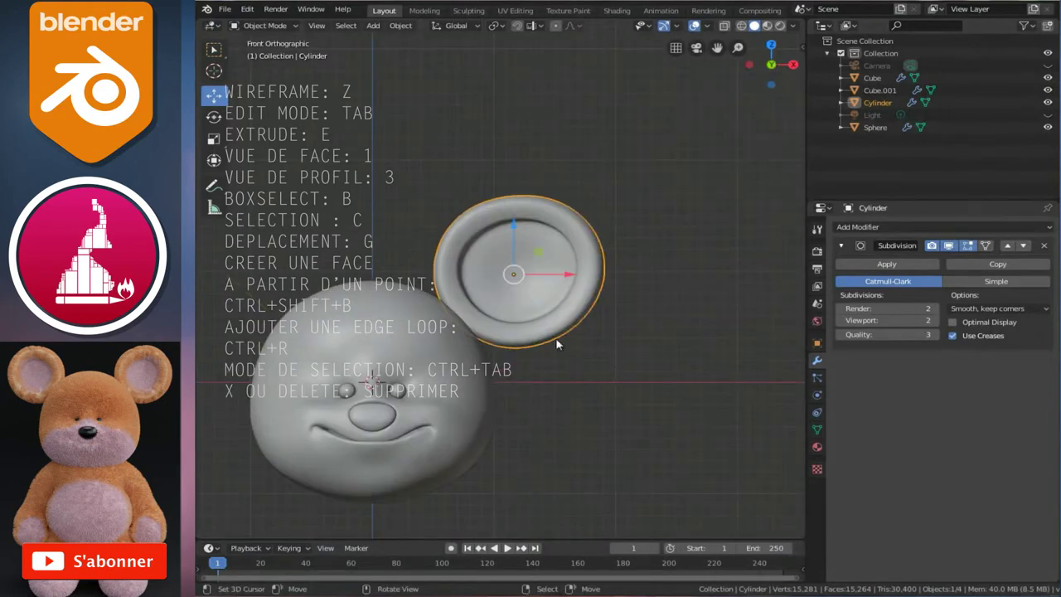
{"action": "left_click", "coordinate": [480, 340]}
{"action": "scroll", "coordinate": [560, 415], "scroll_direction": "down", "scroll_amount": 1}
{"action": "scroll", "coordinate": [560, 412], "scroll_direction": "down", "scroll_amount": 1}
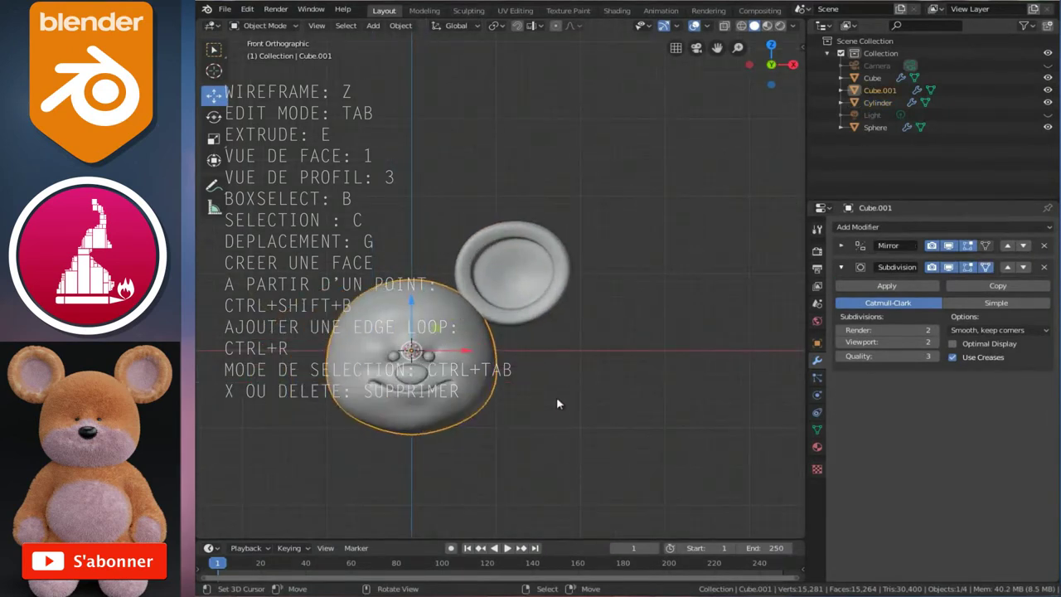
{"action": "scroll", "coordinate": [556, 402], "scroll_direction": "down", "scroll_amount": 1}
{"action": "scroll", "coordinate": [425, 368], "scroll_direction": "up", "scroll_amount": 5}
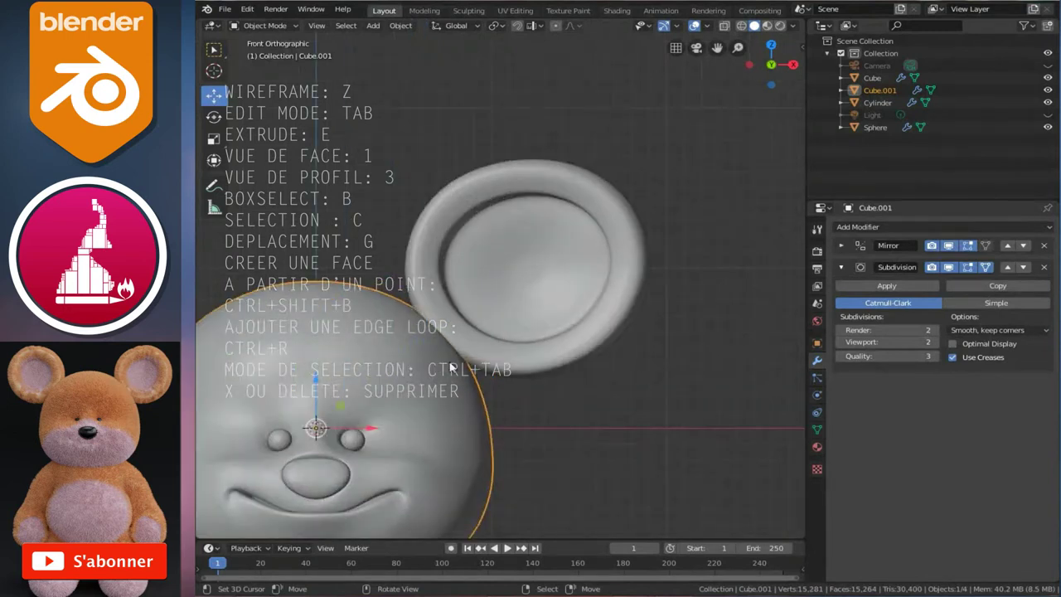
{"action": "middle_click_drag", "start_coordinate": [718, 282], "coordinate": [447, 308]}
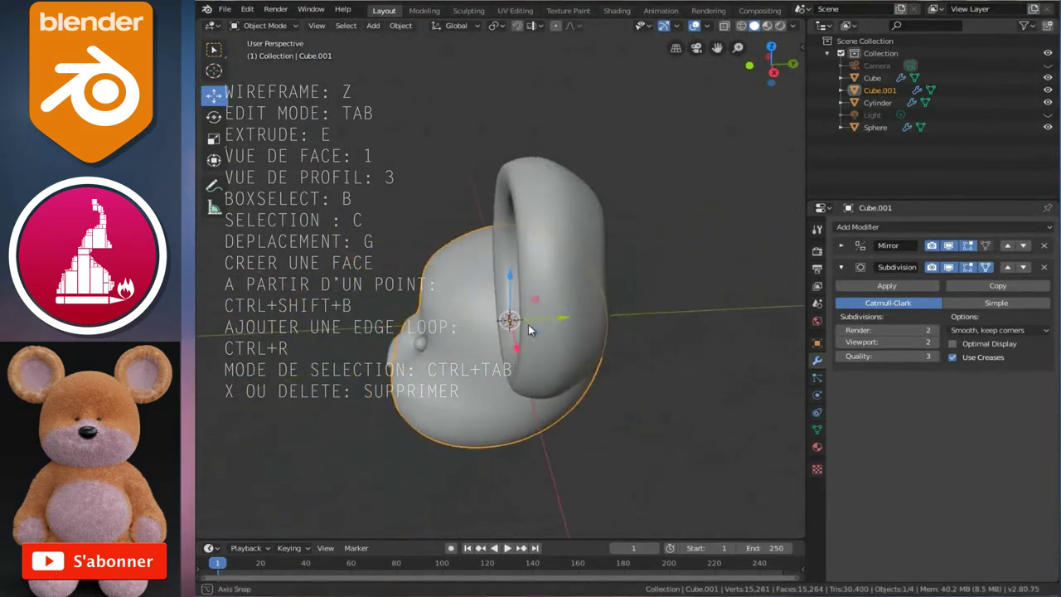
Select the upper object and shrink one of its edge loops slightly
{"action": "key", "text": "Tab"}
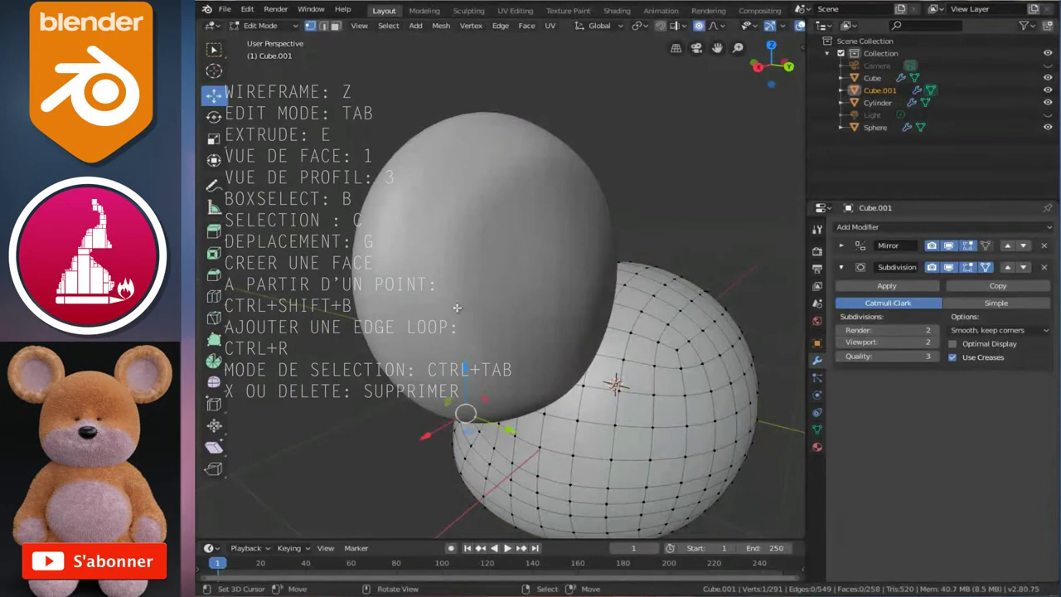
{"action": "key", "text": "Tab"}
{"action": "left_click", "coordinate": [464, 299]}
{"action": "key", "text": "Tab"}
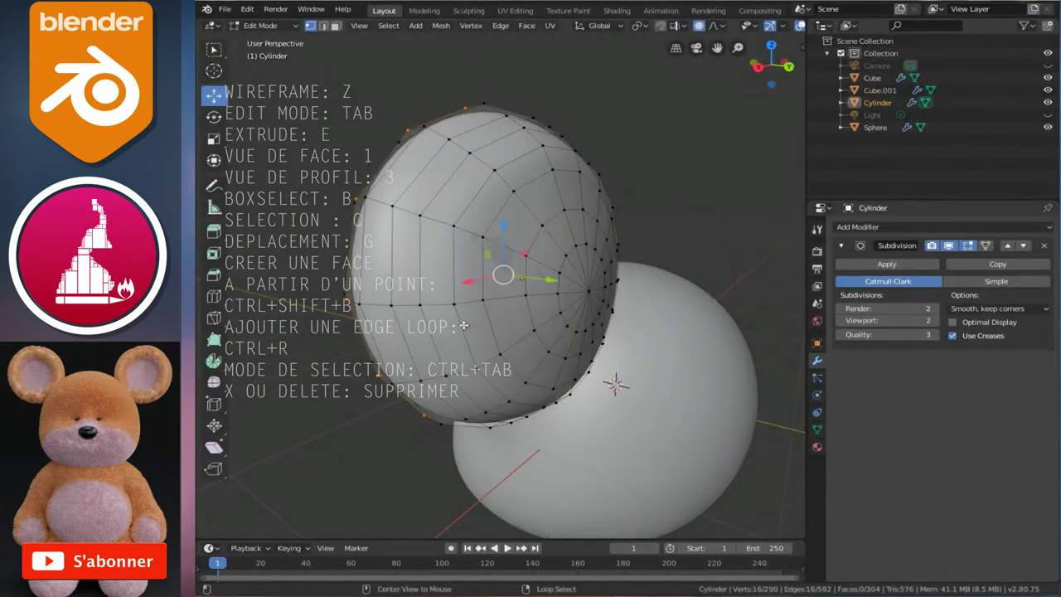
{"action": "key", "text": "Tab"}
{"action": "key", "text": "Tab"}
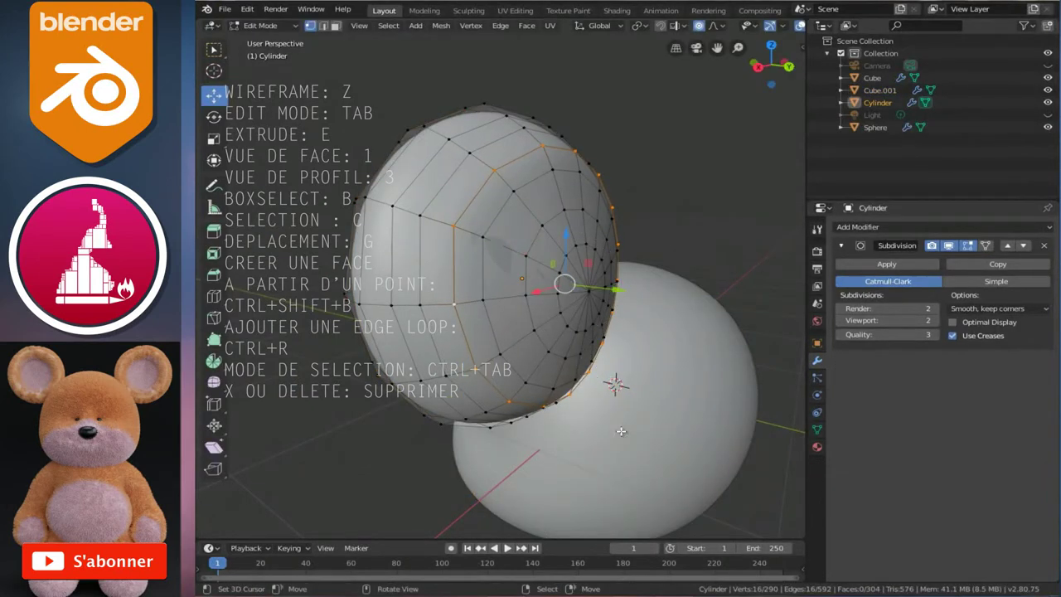
{"action": "key", "text": "s"}
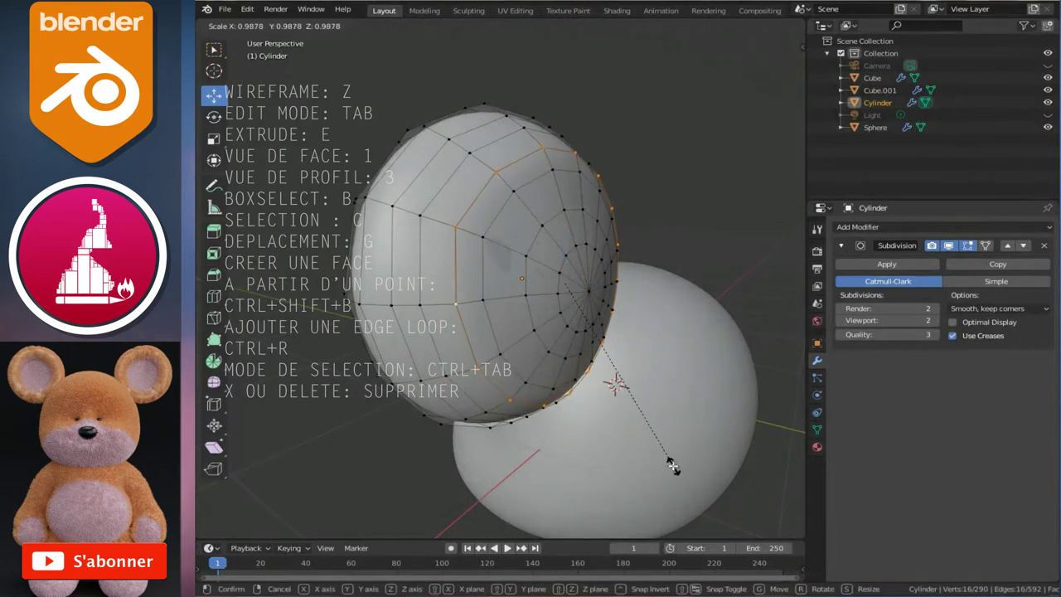
{"action": "left_click", "coordinate": [670, 464]}
{"action": "key", "text": "Tab"}
Reposition two edge loops on the mesh with grab moves
{"action": "mouse_move", "coordinate": [624, 426]}
{"action": "middle_mouse_down"}
{"action": "mouse_move", "coordinate": [540, 367]}
{"action": "mouse_move", "coordinate": [580, 374]}
{"action": "middle_mouse_up"}
{"action": "key", "text": "Tab"}
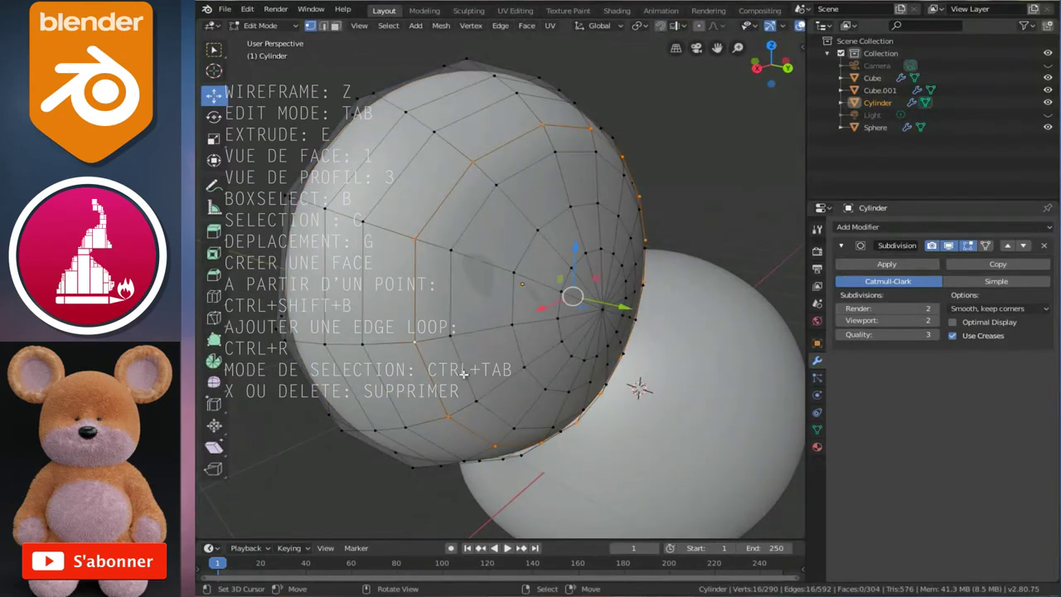
{"action": "key", "text": "g"}
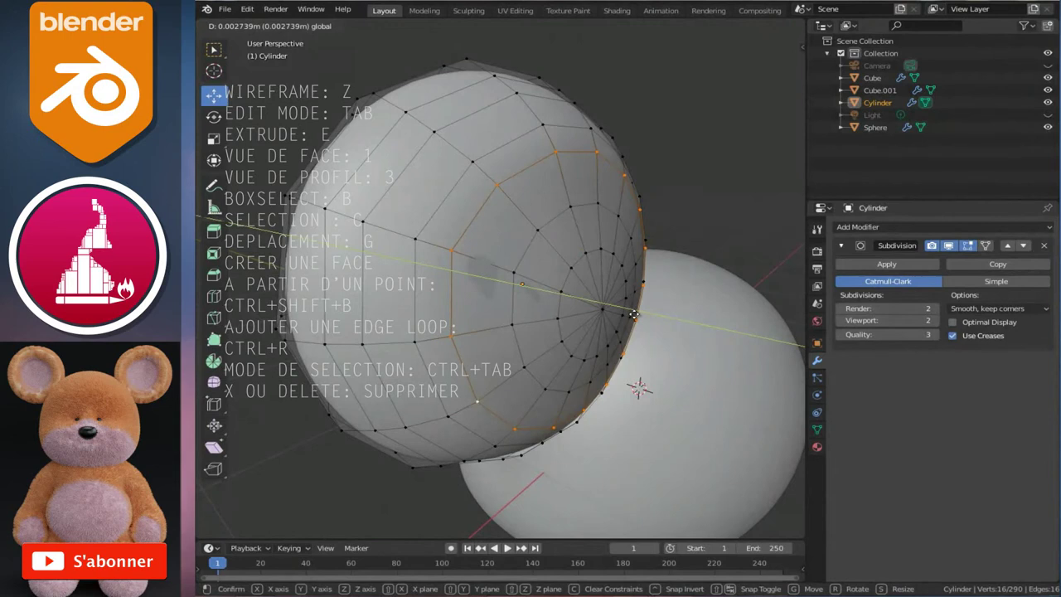
{"action": "left_click", "coordinate": [633, 314]}
{"action": "left_click", "coordinate": [632, 314], "text": "alt"}
{"action": "key", "text": "g"}
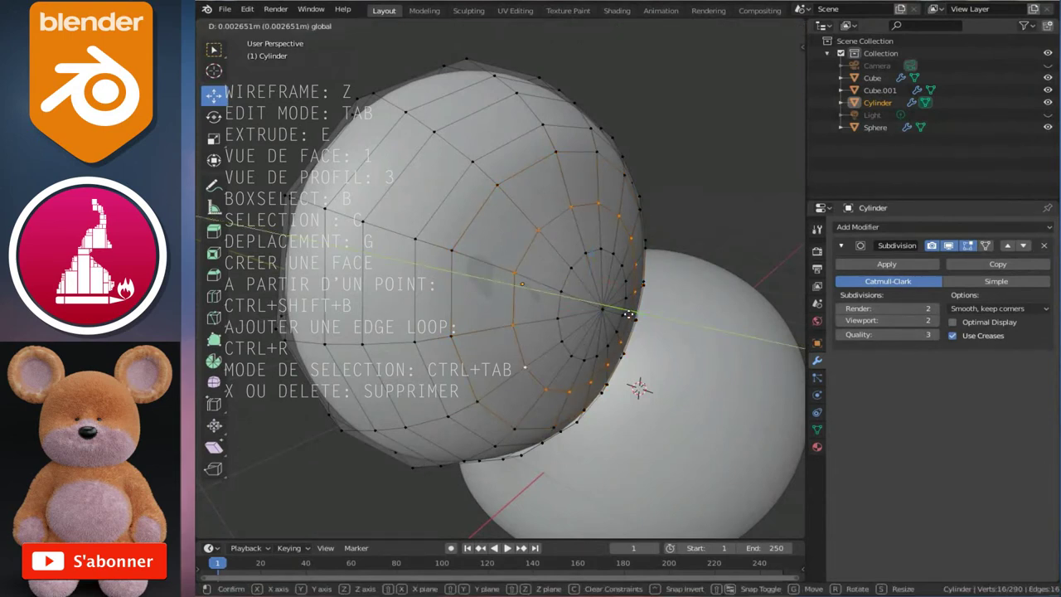
{"action": "left_click", "coordinate": [628, 314]}
{"action": "key", "text": "Tab"}
{"action": "mouse_move", "coordinate": [570, 336]}
{"action": "middle_mouse_down"}
{"action": "mouse_move", "coordinate": [591, 355]}
{"action": "mouse_move", "coordinate": [575, 348]}
{"action": "middle_mouse_up"}
{"action": "scroll", "coordinate": [575, 348], "scroll_direction": "up", "scroll_amount": 3}
Push the centre vertex along Y, then bulge it with proportional editing at 0.29 size
{"action": "key", "text": "Tab"}
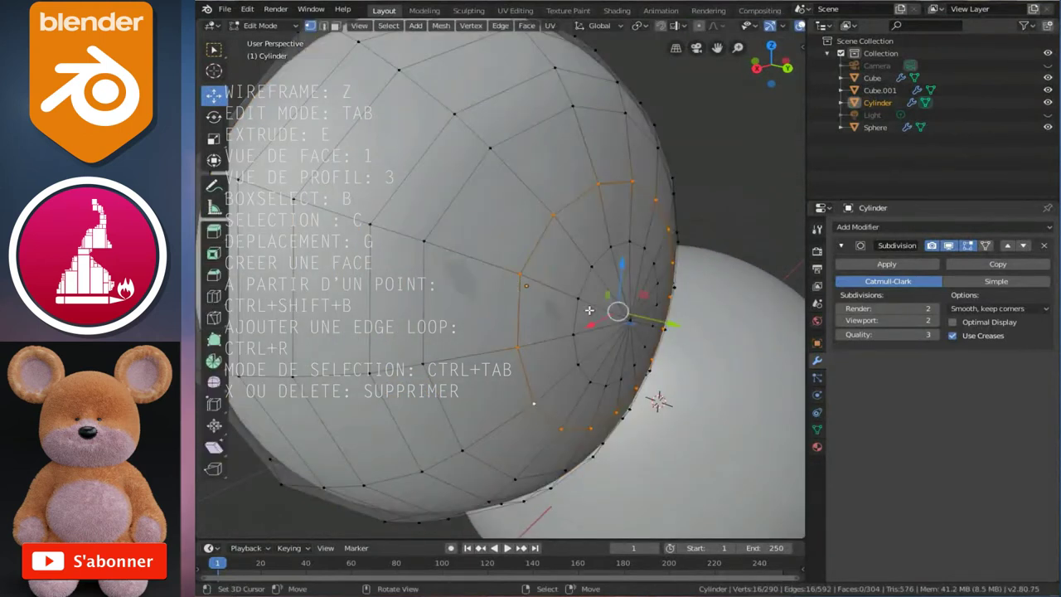
{"action": "left_click", "coordinate": [623, 317]}
{"action": "key", "text": "g"}
{"action": "key", "text": "y"}
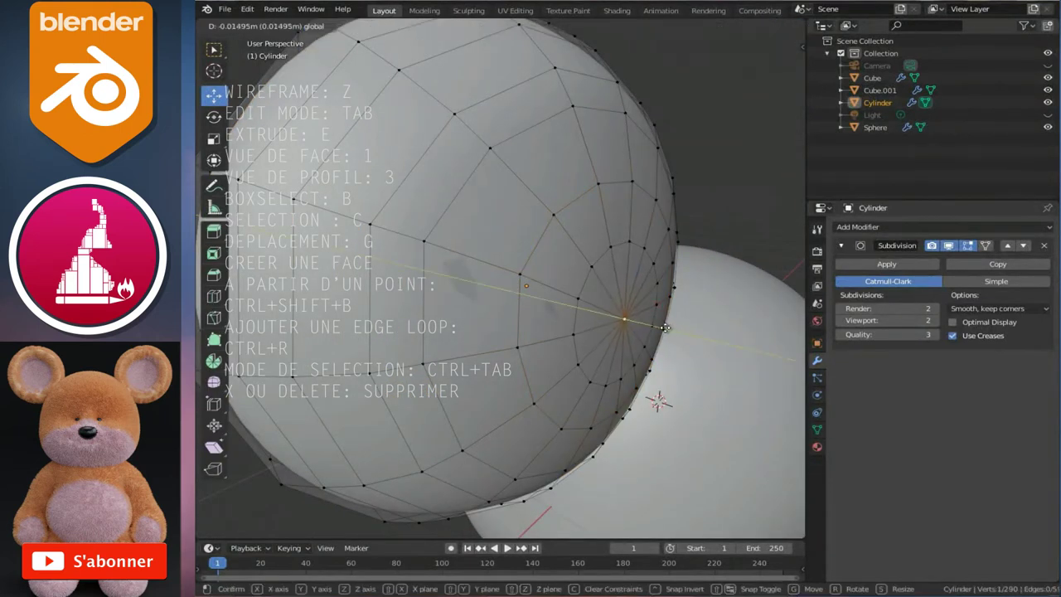
{"action": "left_click", "coordinate": [664, 327]}
{"action": "key", "text": "o"}
{"action": "key", "text": "g"}
{"action": "key", "text": "y"}
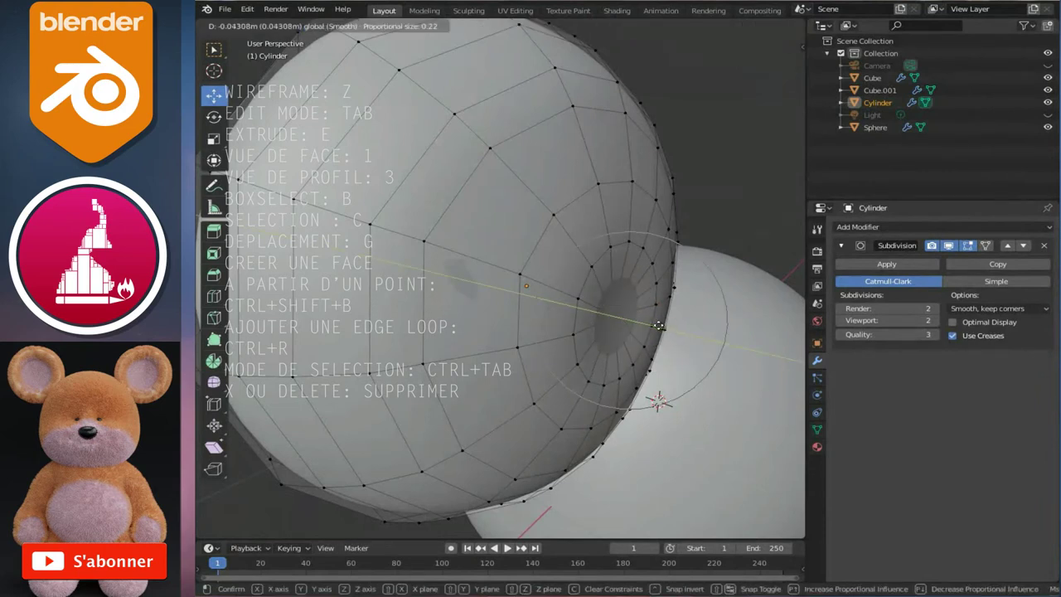
{"action": "scroll", "coordinate": [657, 326], "scroll_direction": "down", "scroll_amount": 1}
{"action": "scroll", "coordinate": [657, 325], "scroll_direction": "down", "scroll_amount": 2}
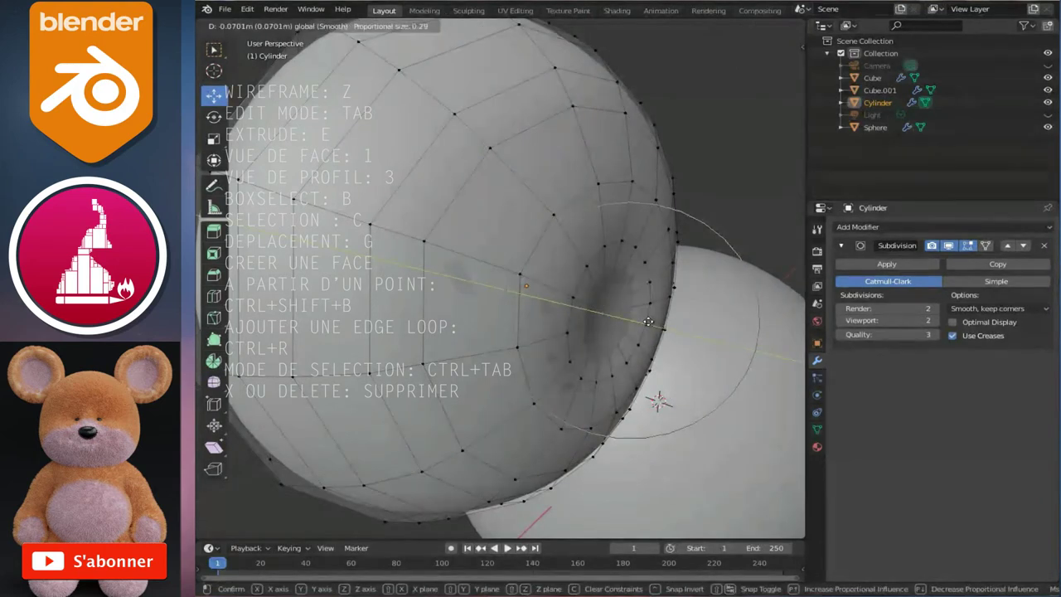
{"action": "left_click", "coordinate": [643, 318]}
{"action": "left_click", "coordinate": [503, 273]}
Move the selected ear-edge vertex along Y with soft falloff and inspect the result
{"action": "key", "text": "g"}
{"action": "key", "text": "y"}
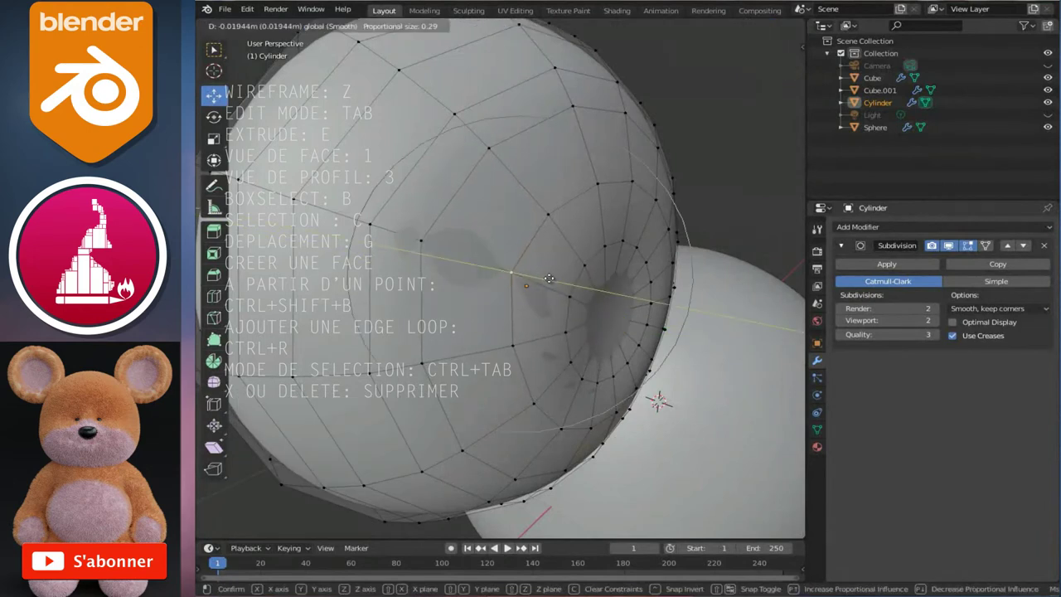
{"action": "left_click", "coordinate": [541, 275]}
{"action": "key", "text": "Tab"}
{"action": "scroll", "coordinate": [564, 297], "scroll_direction": "down", "scroll_amount": 3}
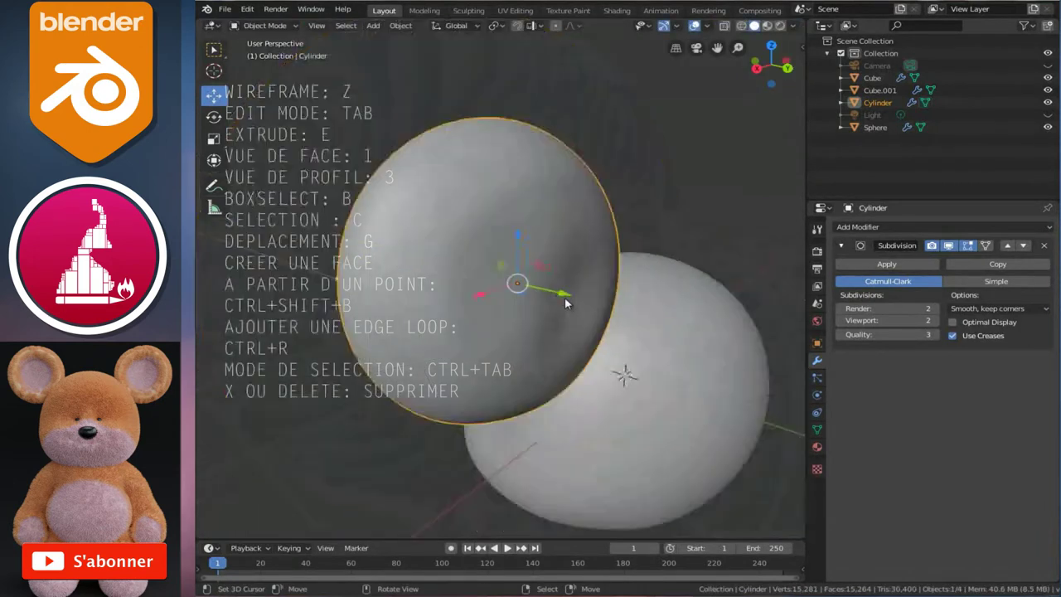
{"action": "mouse_move", "coordinate": [564, 297]}
{"action": "middle_mouse_down"}
{"action": "mouse_move", "coordinate": [478, 324]}
{"action": "mouse_move", "coordinate": [617, 324]}
{"action": "middle_mouse_up"}
Push the ear's centre vertices along Y to dimple its hollow, then check the shape
{"action": "key", "text": "Tab"}
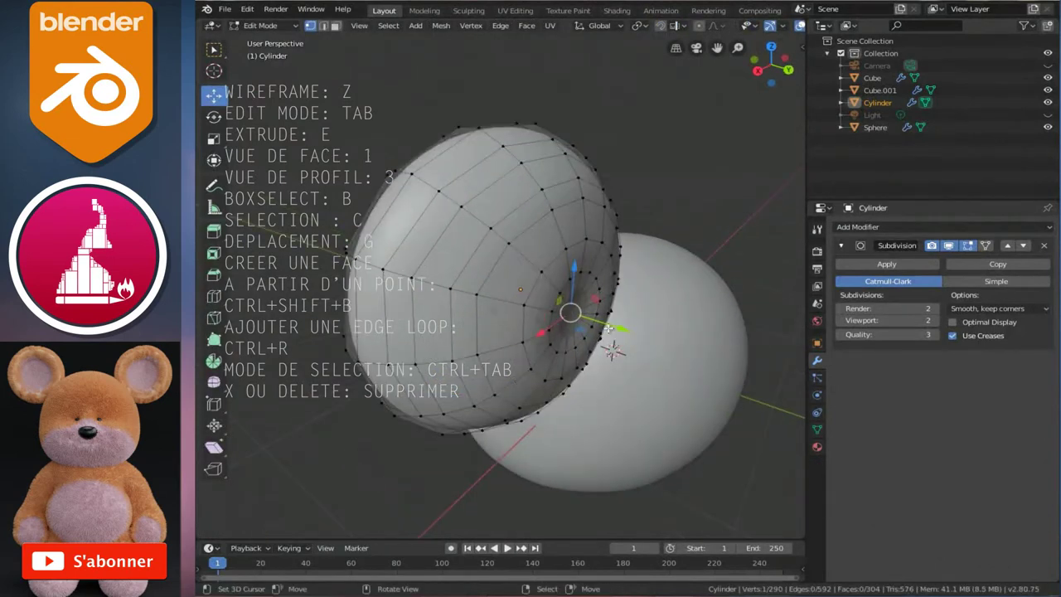
{"action": "key", "text": "g"}
{"action": "key", "text": "y"}
{"action": "left_click", "coordinate": [621, 324]}
{"action": "key", "text": "Tab"}
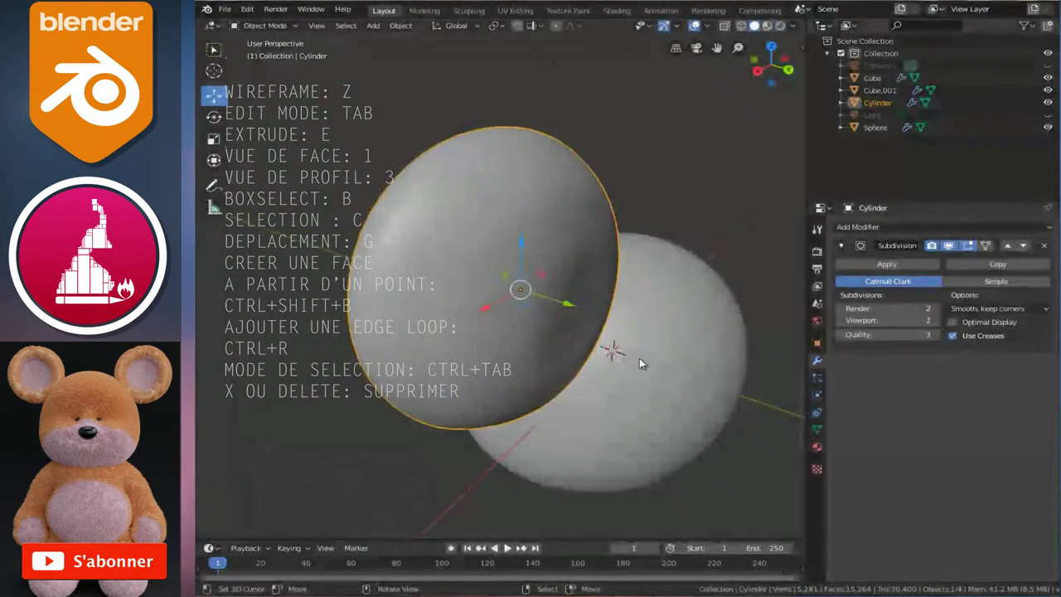
{"action": "scroll", "coordinate": [529, 319], "scroll_direction": "up", "scroll_amount": 2}
{"action": "scroll", "coordinate": [595, 347], "scroll_direction": "down", "scroll_amount": 2}
{"action": "mouse_move", "coordinate": [595, 346]}
{"action": "middle_mouse_down"}
{"action": "mouse_move", "coordinate": [749, 337]}
{"action": "mouse_move", "coordinate": [602, 287]}
{"action": "mouse_move", "coordinate": [580, 331]}
{"action": "mouse_move", "coordinate": [568, 249]}
{"action": "middle_mouse_up"}
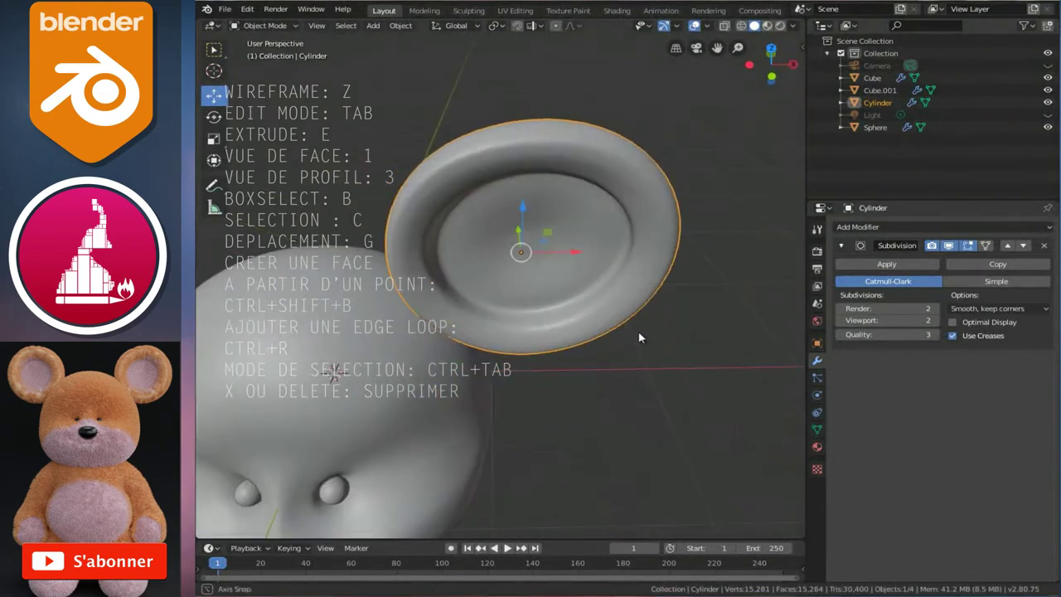
In front view, pull the ear's top rim up 0.0643m at 0.621 proportional size
{"action": "key", "text": "Tab"}
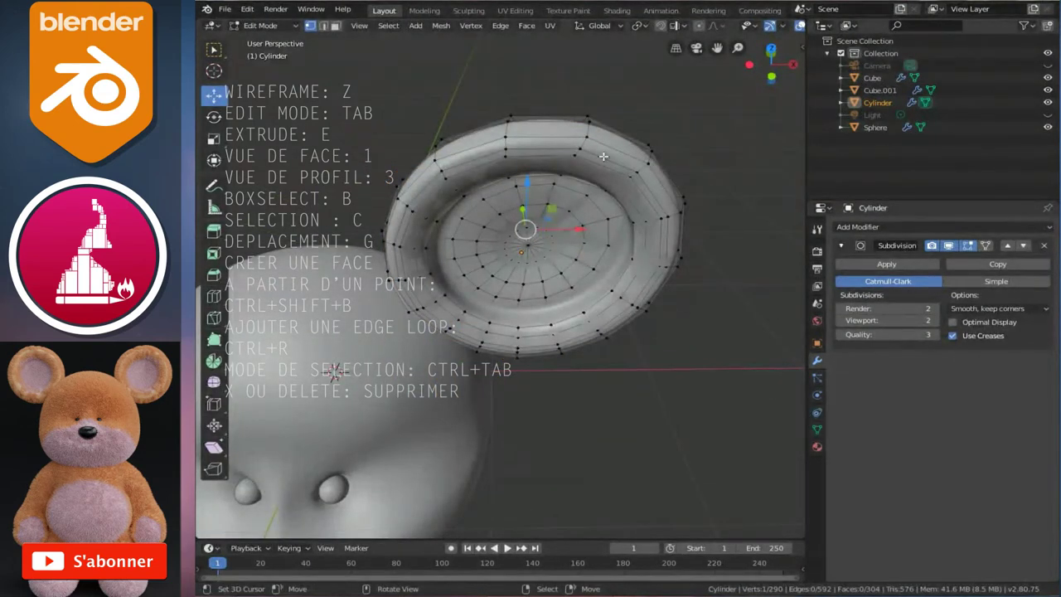
{"action": "key", "text": "KP_1"}
{"action": "scroll", "coordinate": [604, 156], "scroll_direction": "up", "scroll_amount": 1}
{"action": "mouse_move", "coordinate": [591, 113]}
{"action": "left_mouse_down"}
{"action": "mouse_move", "coordinate": [590, 123]}
{"action": "mouse_move", "coordinate": [589, 89]}
{"action": "left_mouse_up"}
{"action": "scroll", "coordinate": [587, 116], "scroll_direction": "down", "scroll_amount": 2}
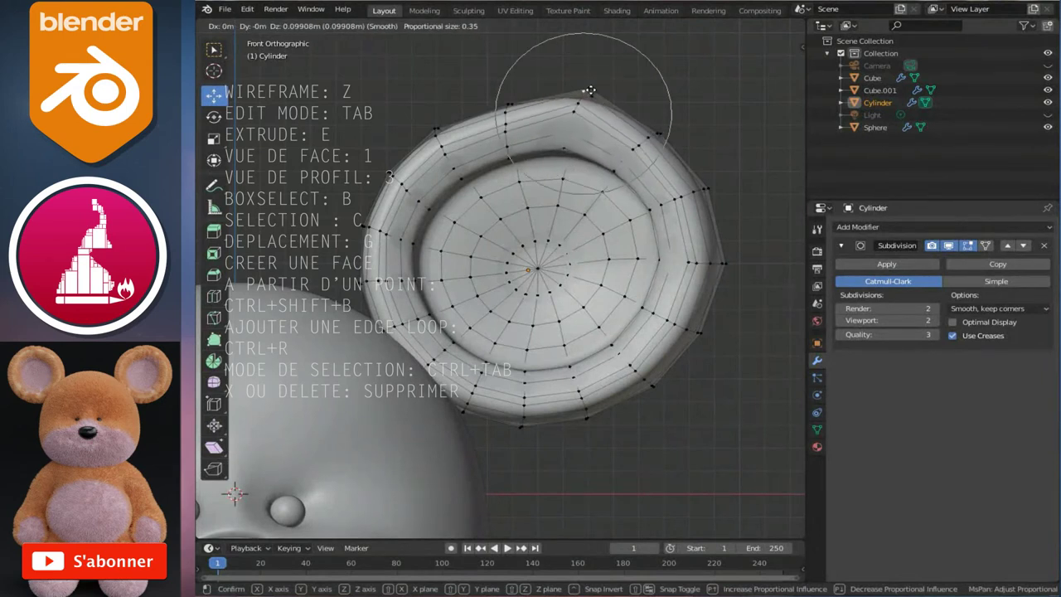
{"action": "scroll", "coordinate": [591, 94], "scroll_direction": "down", "scroll_amount": 6}
{"action": "left_click_drag", "start_coordinate": [589, 89], "coordinate": [584, 99]}
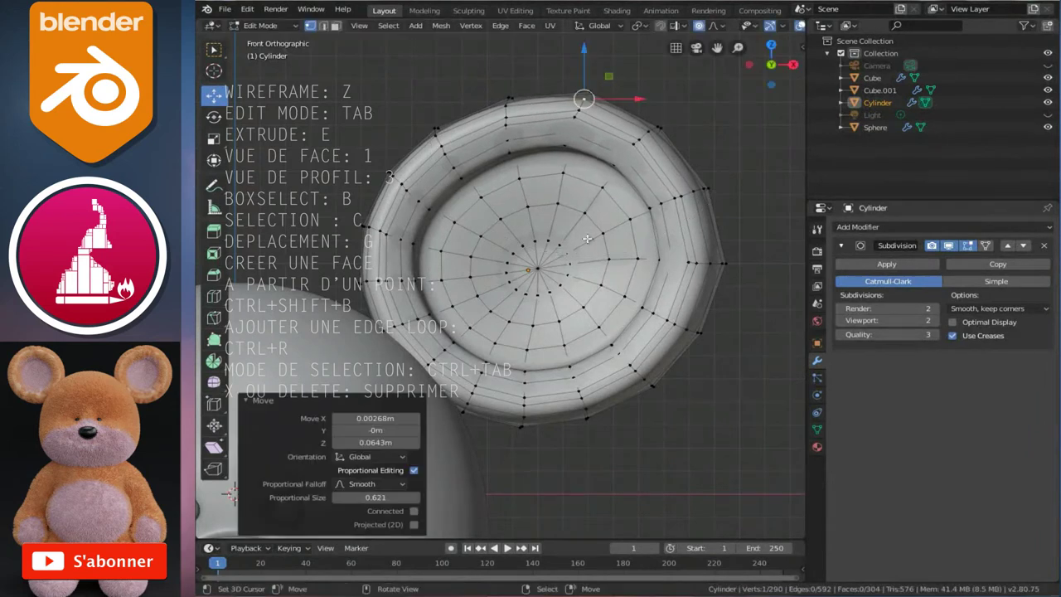
{"action": "key", "text": "z"}
{"action": "key", "text": "Tab"}
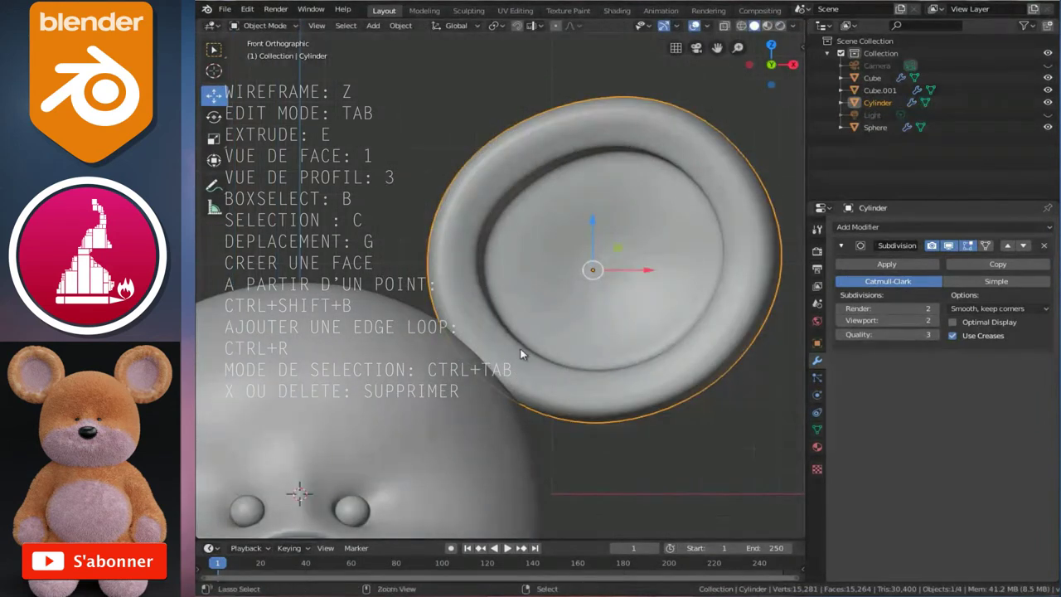
Select an extra rim edge loop on the ear and dissolve its edges
{"action": "scroll", "coordinate": [538, 372], "scroll_direction": "up", "scroll_amount": 2}
{"action": "key", "text": "Tab"}
{"action": "scroll", "coordinate": [555, 363], "scroll_direction": "up", "scroll_amount": 1}
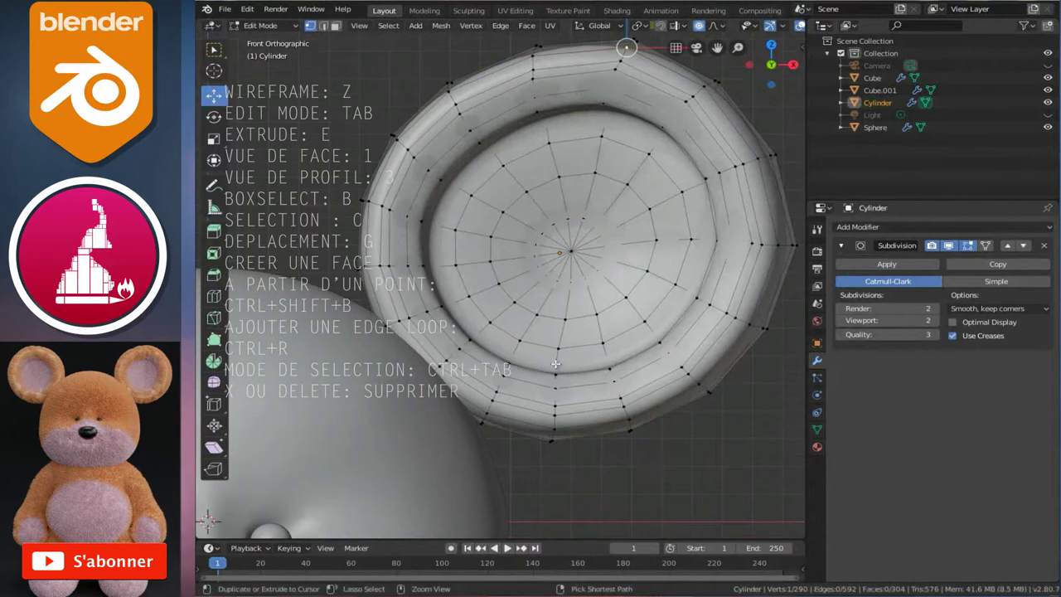
{"action": "scroll", "coordinate": [555, 362], "scroll_direction": "up", "scroll_amount": 1}
{"action": "scroll", "coordinate": [608, 344], "scroll_direction": "up", "scroll_amount": 1}
{"action": "left_click", "coordinate": [644, 354]}
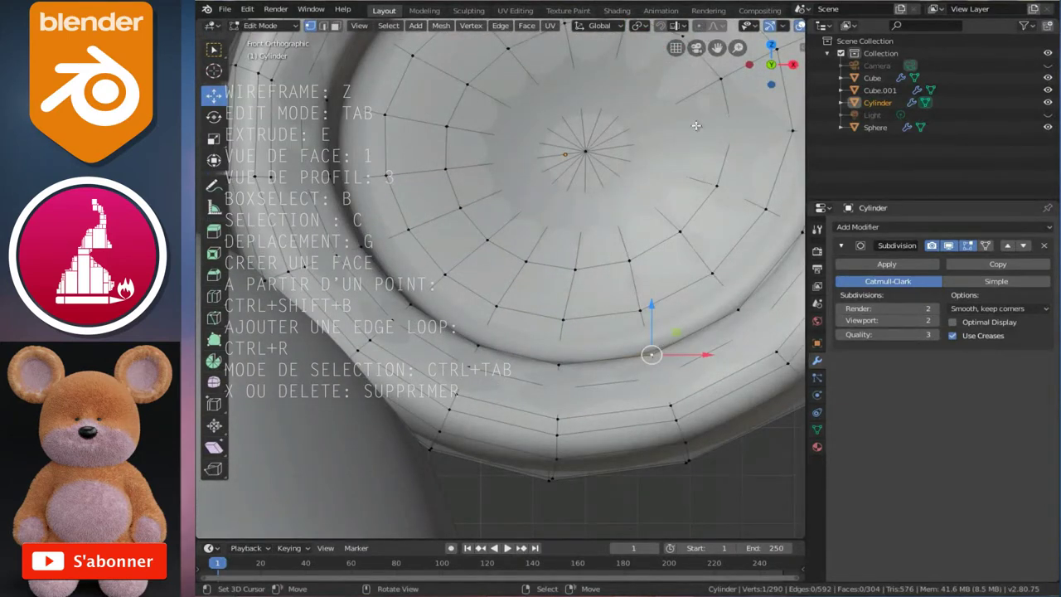
{"action": "left_click", "coordinate": [631, 359], "text": "alt"}
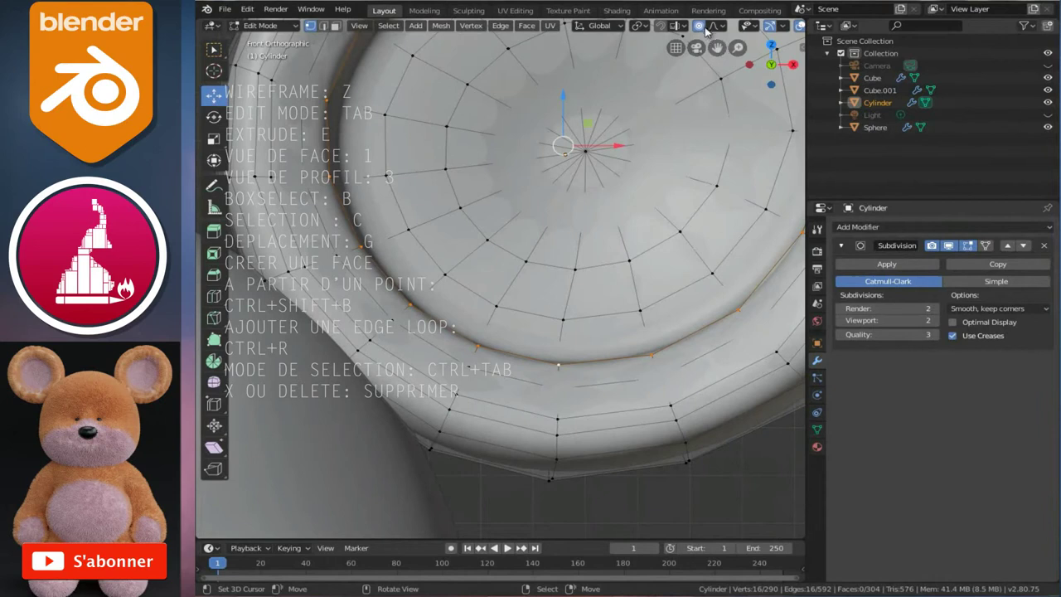
{"action": "key", "text": "alt"}
{"action": "scroll", "coordinate": [587, 383], "scroll_direction": "down", "scroll_amount": 3}
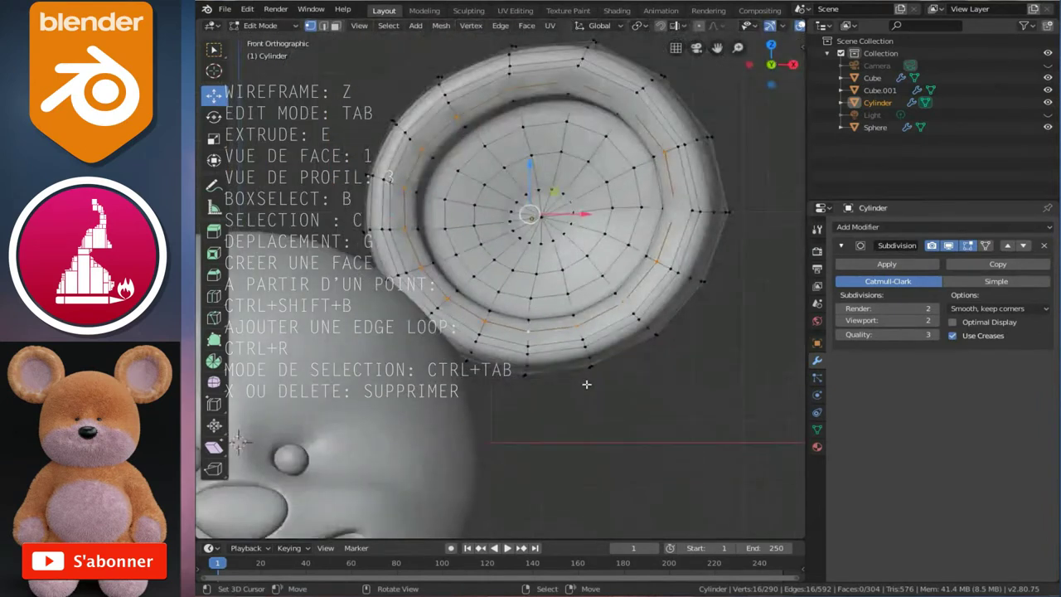
{"action": "key", "text": "x"}
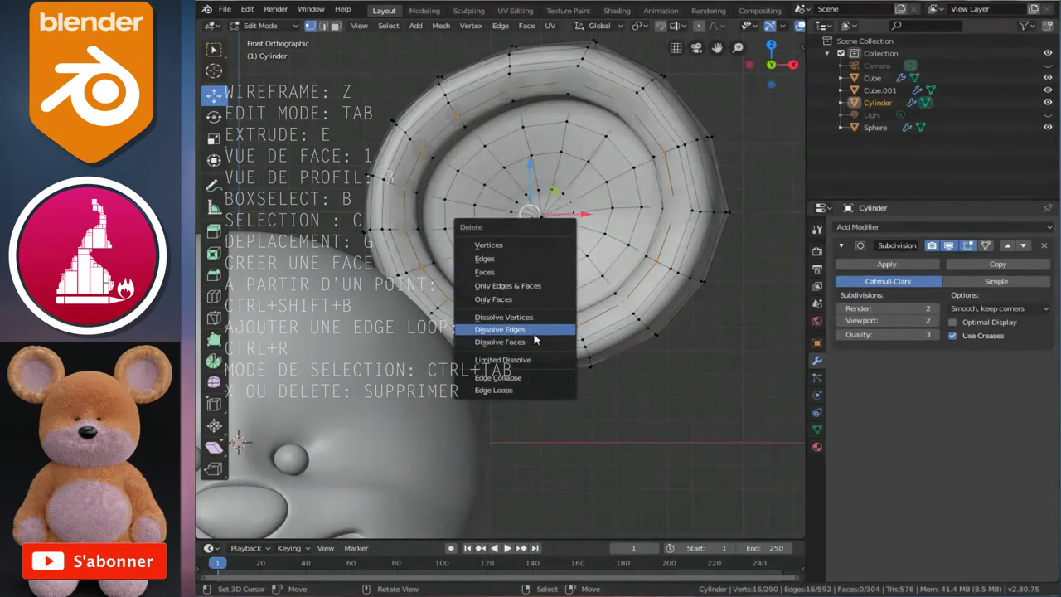
{"action": "left_click", "coordinate": [532, 330]}
Slide another rim edge loop along the ear with Edge Slide
{"action": "scroll", "coordinate": [534, 340], "scroll_direction": "up", "scroll_amount": 2}
{"action": "scroll", "coordinate": [534, 347], "scroll_direction": "up", "scroll_amount": 1}
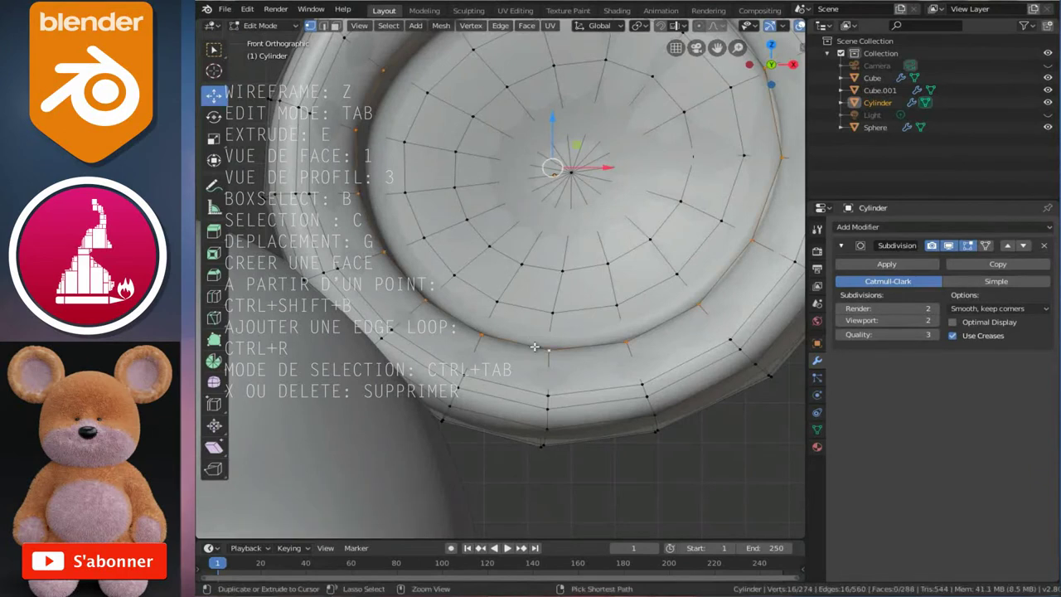
{"action": "key", "text": "ctrl+e"}
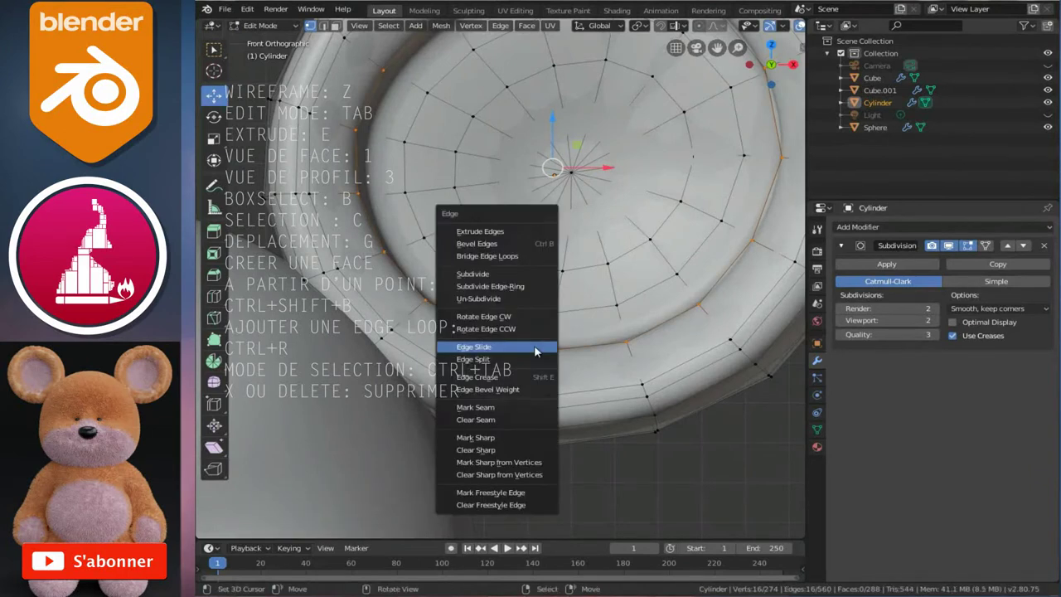
{"action": "left_click", "coordinate": [535, 351]}
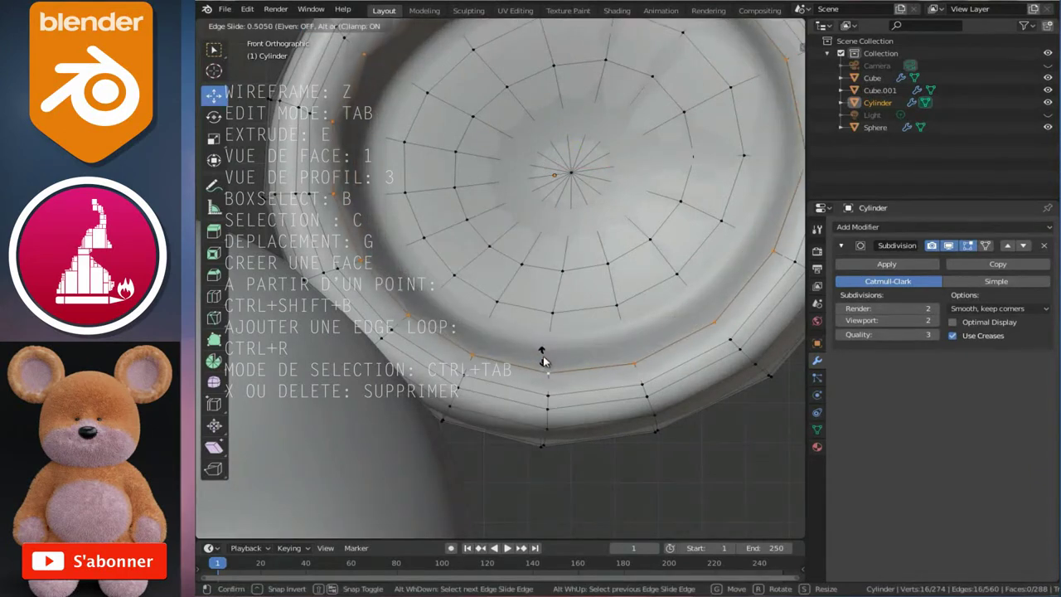
{"action": "left_click", "coordinate": [540, 360]}
In Object Mode, move the ear 0.0231m along X and Z, up and outward
{"action": "key", "text": "Tab"}
{"action": "scroll", "coordinate": [540, 356], "scroll_direction": "down", "scroll_amount": 3}
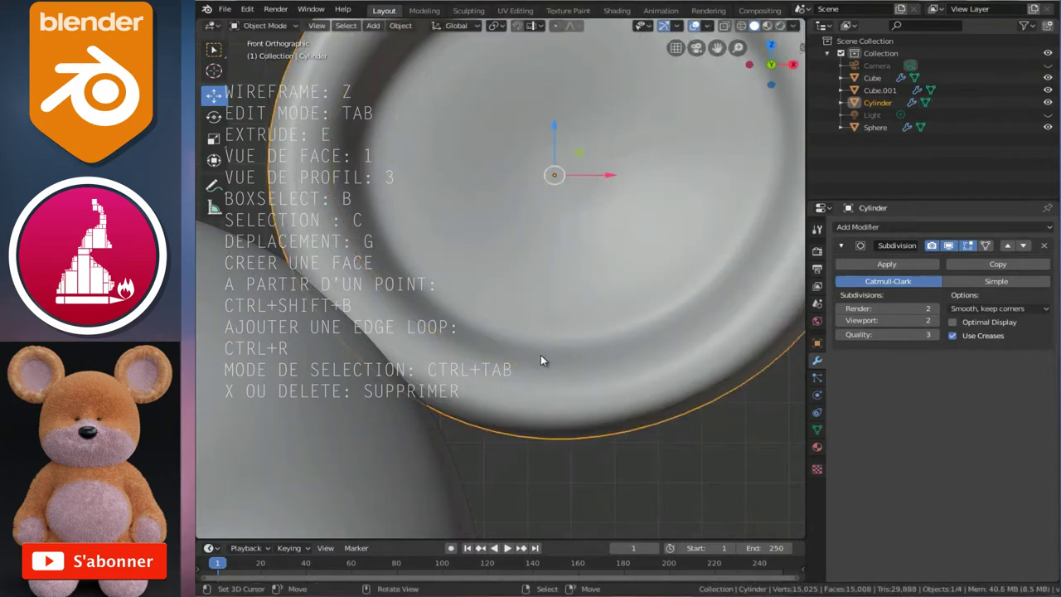
{"action": "scroll", "coordinate": [530, 363], "scroll_direction": "down", "scroll_amount": 2}
{"action": "left_click", "coordinate": [468, 366]}
{"action": "scroll", "coordinate": [489, 348], "scroll_direction": "down", "scroll_amount": 2}
{"action": "scroll", "coordinate": [510, 326], "scroll_direction": "down", "scroll_amount": 2}
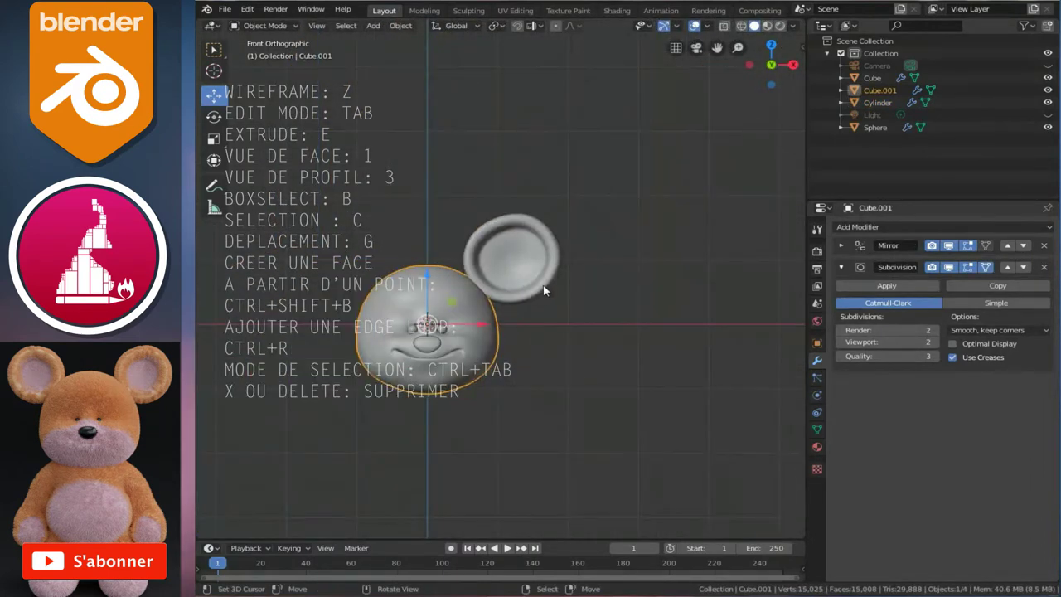
{"action": "scroll", "coordinate": [545, 288], "scroll_direction": "up", "scroll_amount": 2}
{"action": "scroll", "coordinate": [545, 286], "scroll_direction": "up", "scroll_amount": 1}
{"action": "left_click", "coordinate": [545, 286]}
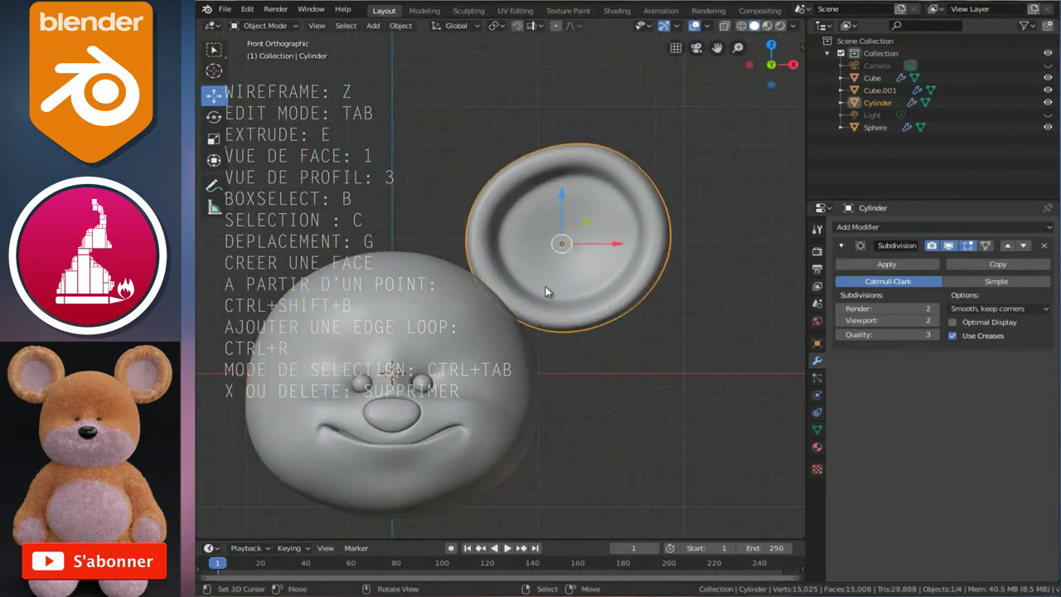
{"action": "key", "text": "g"}
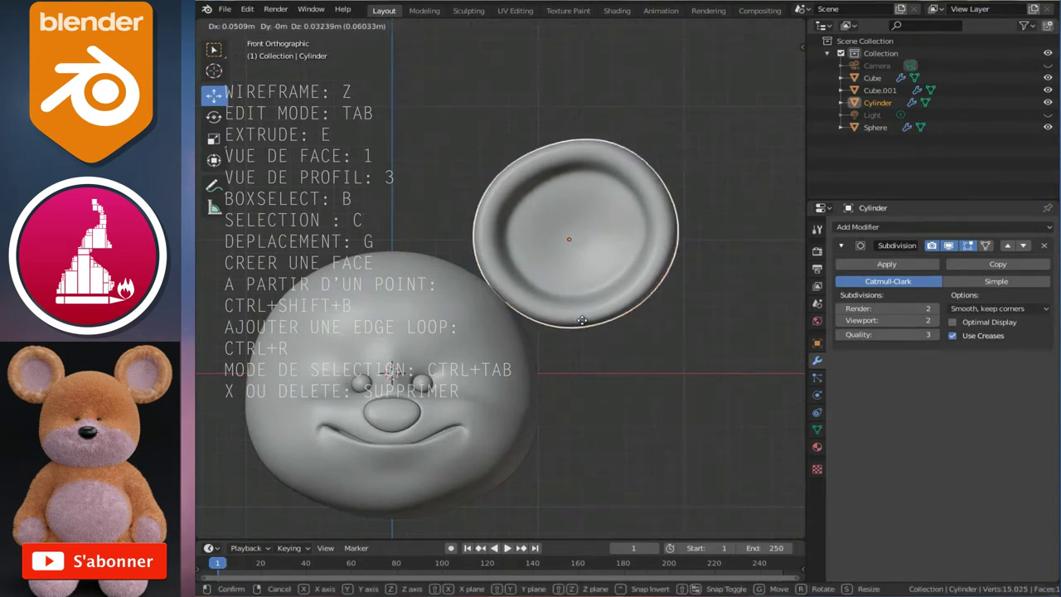
{"action": "left_click", "coordinate": [577, 321]}
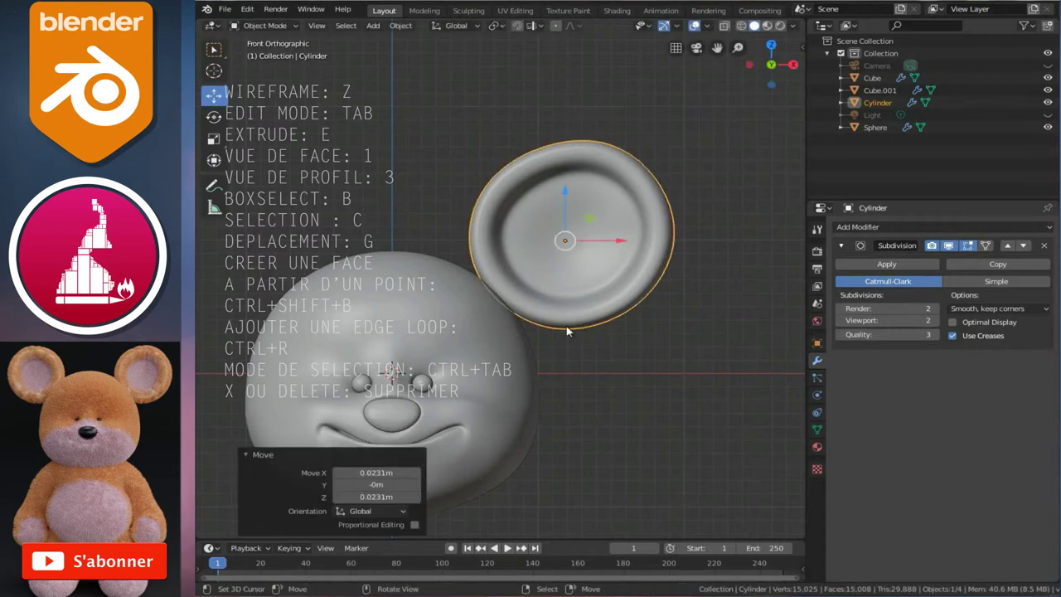
Switch selection between head and ear, ending with the ear selected
{"action": "left_click", "coordinate": [491, 352]}
{"action": "scroll", "coordinate": [492, 352], "scroll_direction": "down", "scroll_amount": 3}
{"action": "scroll", "coordinate": [500, 354], "scroll_direction": "up", "scroll_amount": 4}
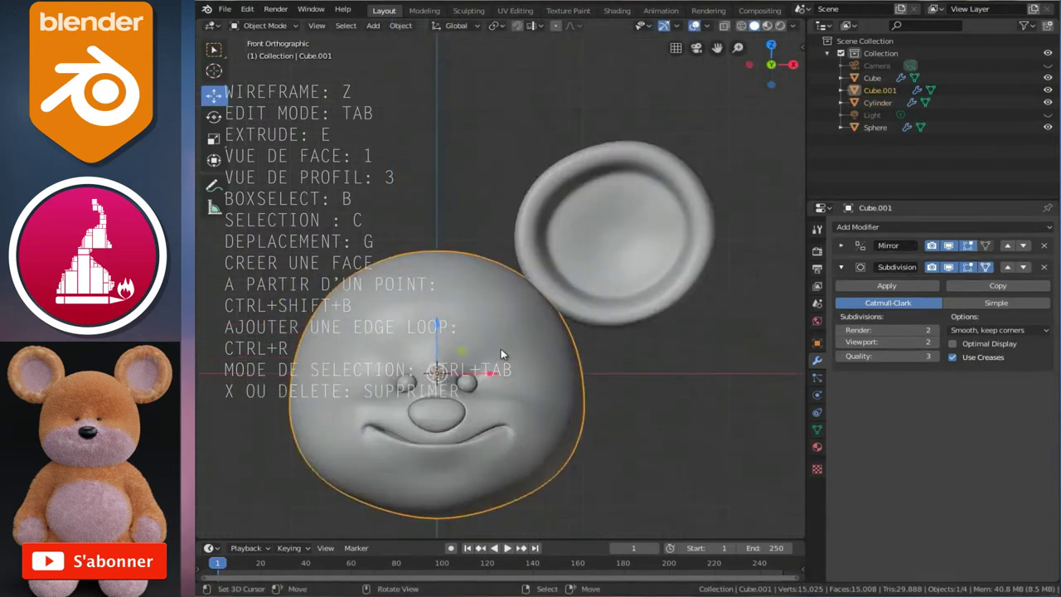
{"action": "left_click", "coordinate": [581, 297]}
{"action": "left_click", "coordinate": [524, 346]}
{"action": "scroll", "coordinate": [524, 348], "scroll_direction": "up", "scroll_amount": 2, "text": "ctrl"}
{"action": "left_click", "coordinate": [646, 265]}
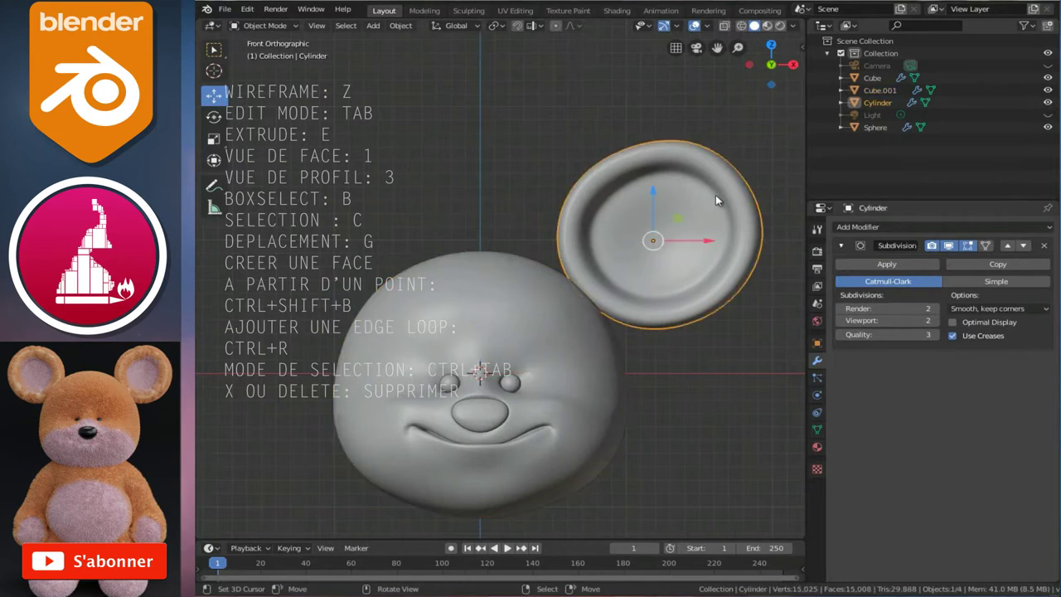
Snap the 3D cursor to world origin and move the ear cylinder's origin there
{"action": "left_click", "coordinate": [401, 27]}
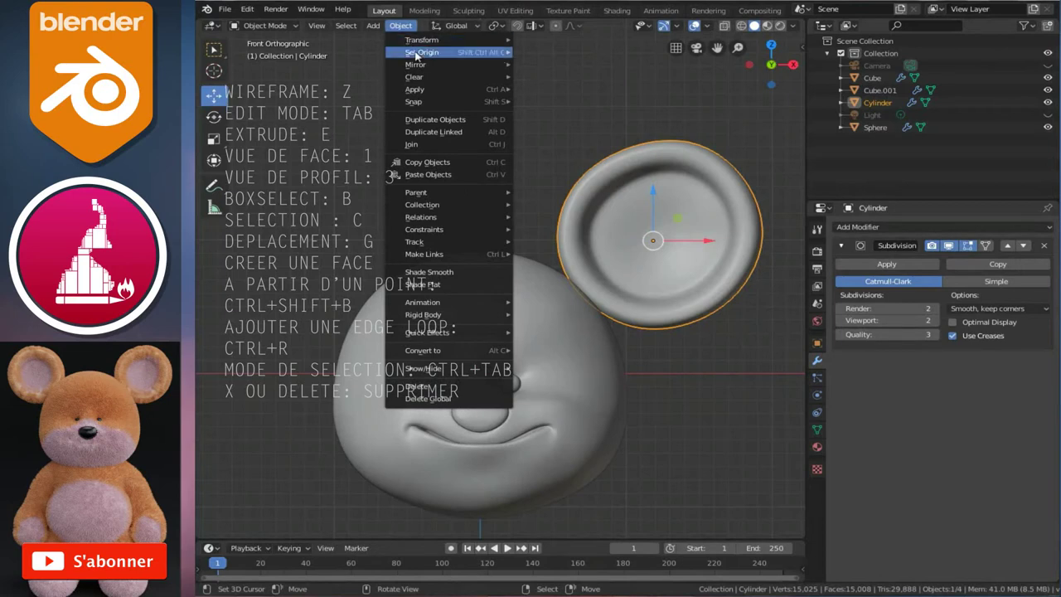
{"action": "mouse_move", "coordinate": [422, 52]}
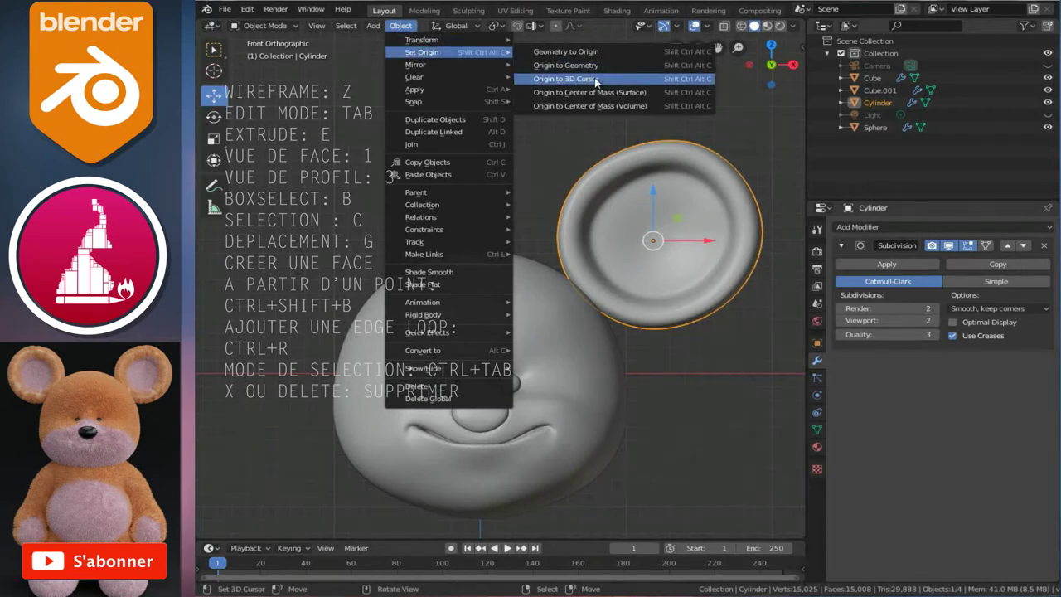
{"action": "left_click", "coordinate": [593, 79]}
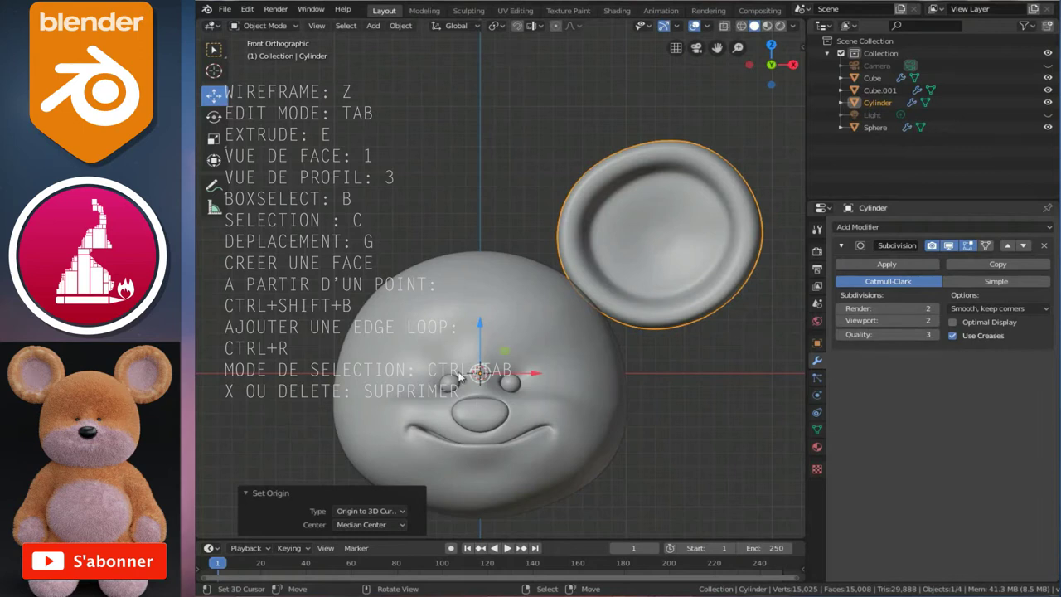
{"action": "scroll", "coordinate": [455, 267], "scroll_direction": "down", "scroll_amount": 1}
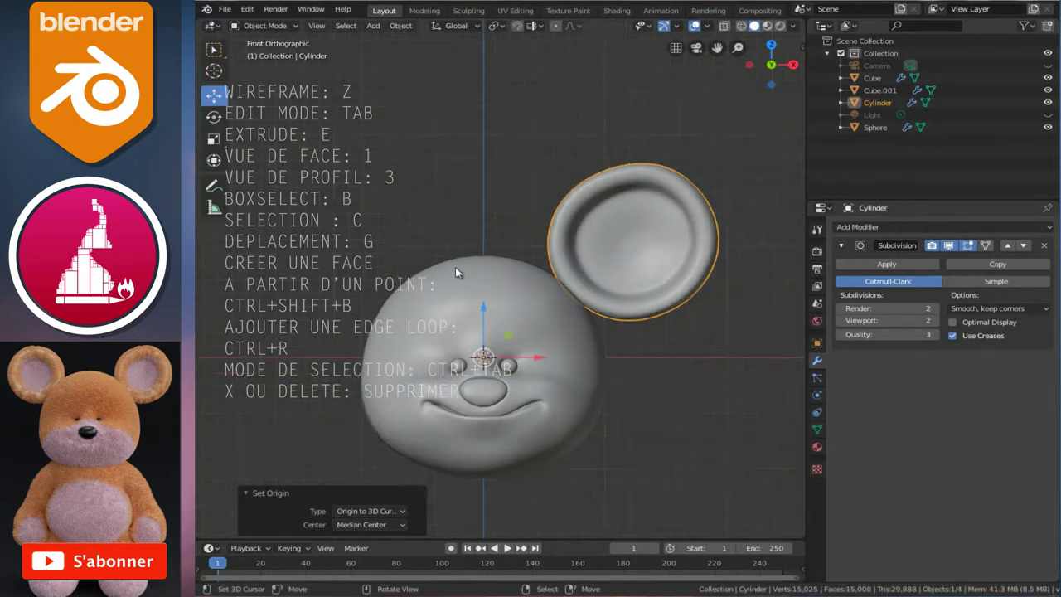
{"action": "scroll", "coordinate": [455, 266], "scroll_direction": "up", "scroll_amount": 2, "text": "ctrl"}
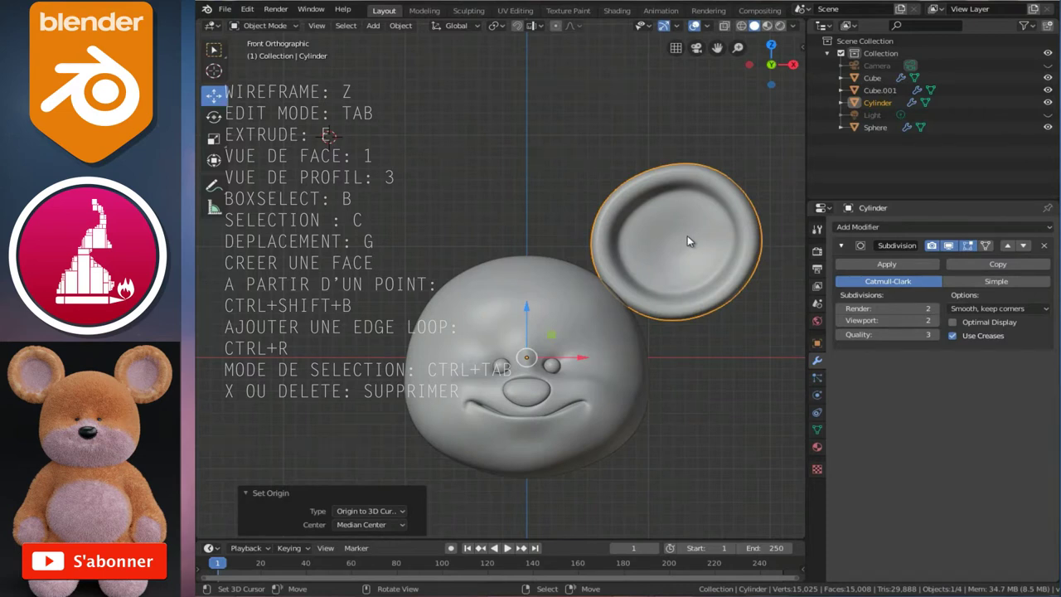
{"action": "left_click", "coordinate": [401, 25]}
{"action": "mouse_move", "coordinate": [421, 52]}
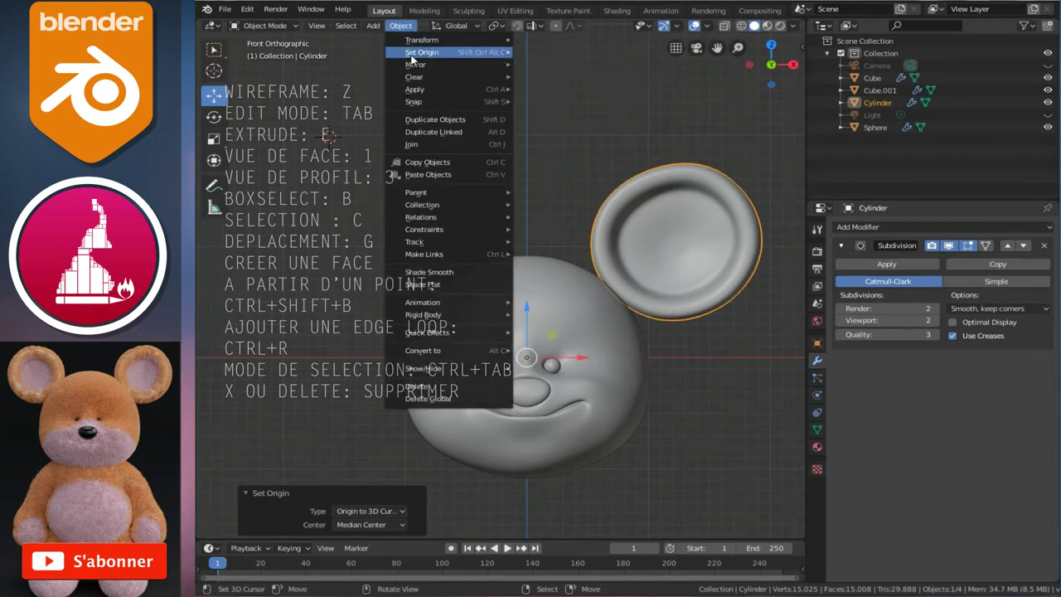
{"action": "left_click", "coordinate": [598, 79]}
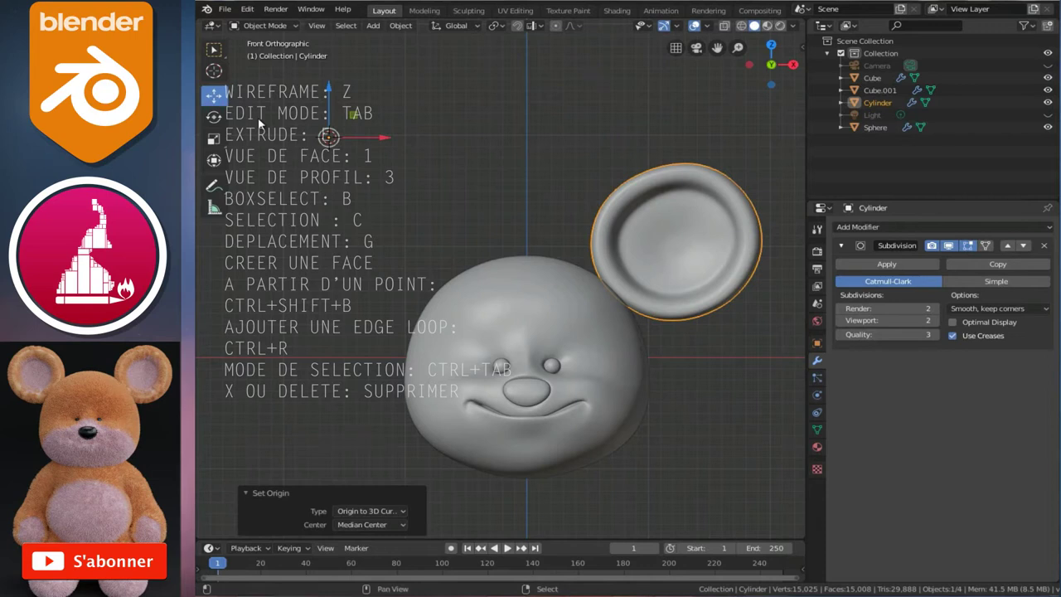
{"action": "key", "text": "shift+c"}
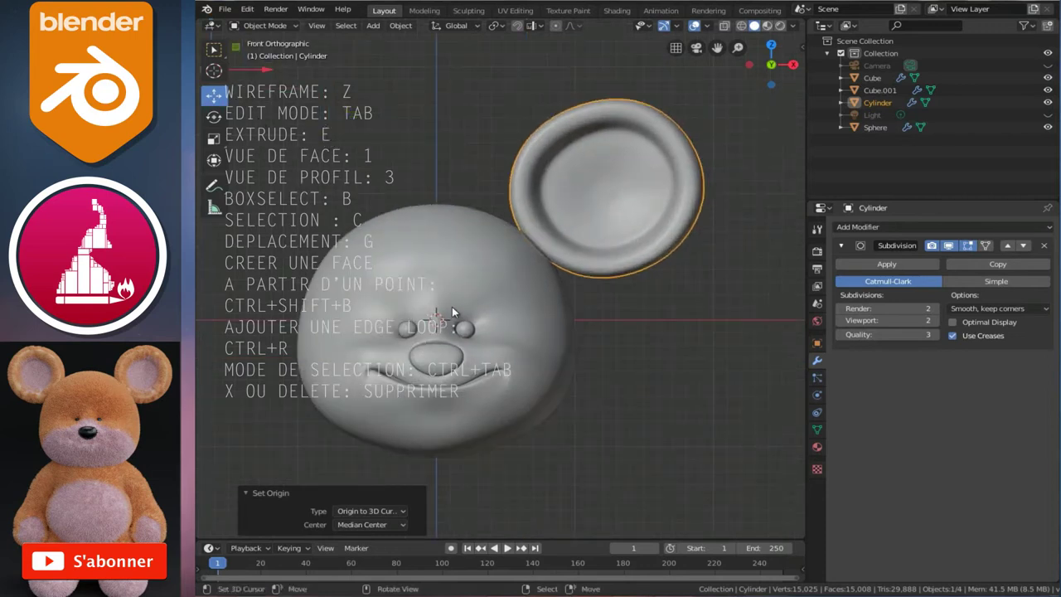
{"action": "key", "text": "ctrl+KP_4"}
{"action": "key", "text": "ctrl+KP_4"}
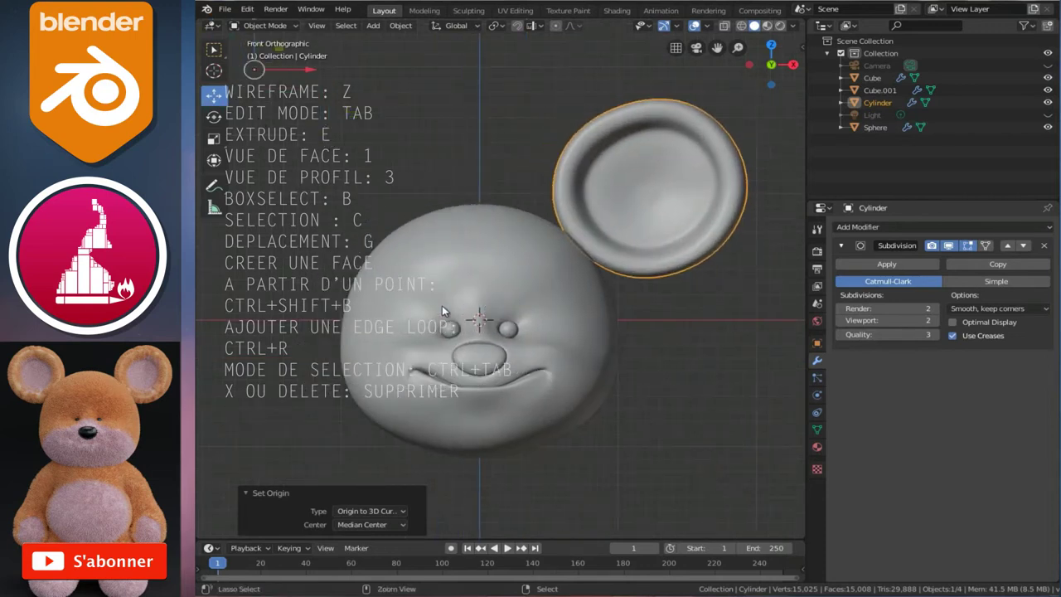
{"action": "key", "text": "ctrl+KP_4"}
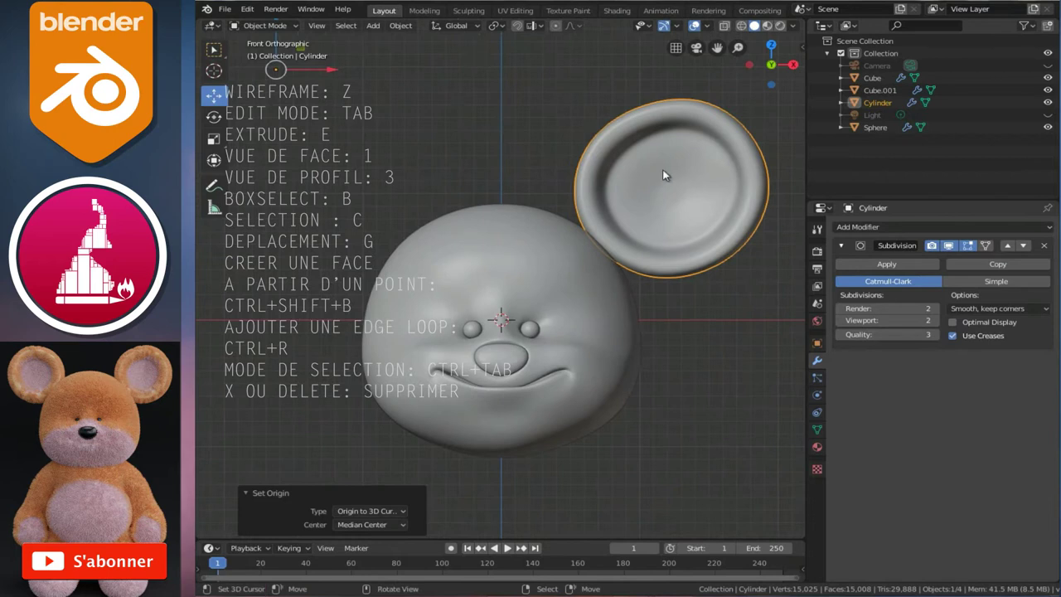
{"action": "left_click", "coordinate": [401, 26]}
{"action": "mouse_move", "coordinate": [422, 53]}
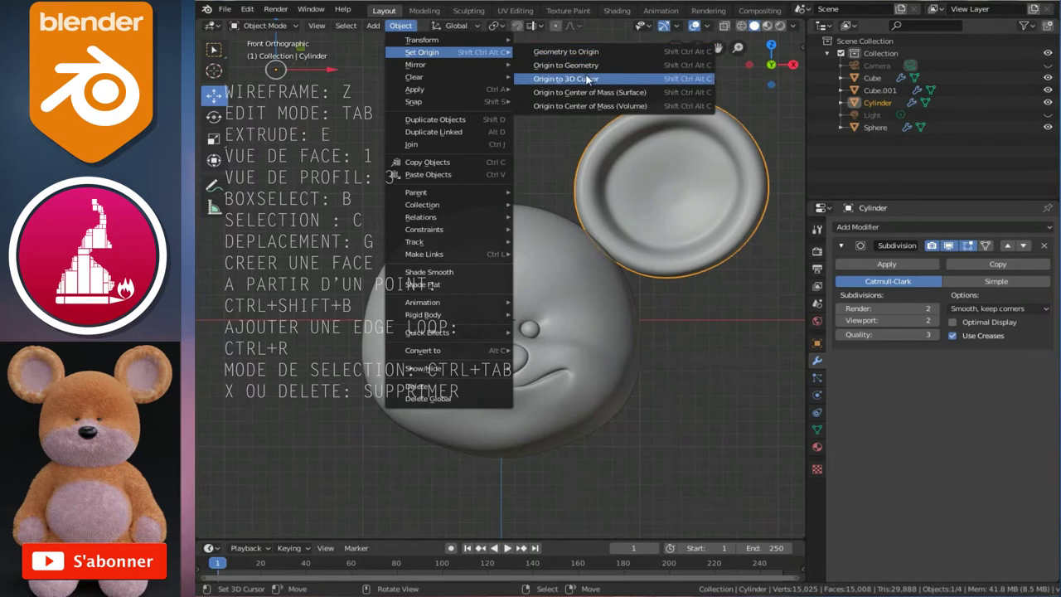
{"action": "left_click", "coordinate": [590, 78]}
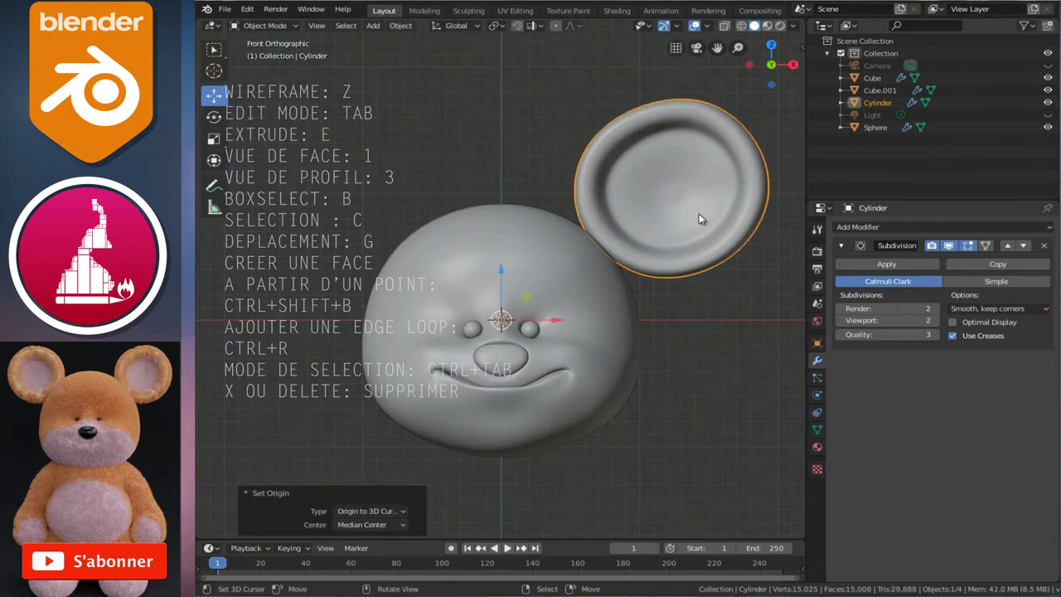
Add a Mirror modifier to the ear and scale the ear mesh to 0.788
{"action": "left_click", "coordinate": [858, 226]}
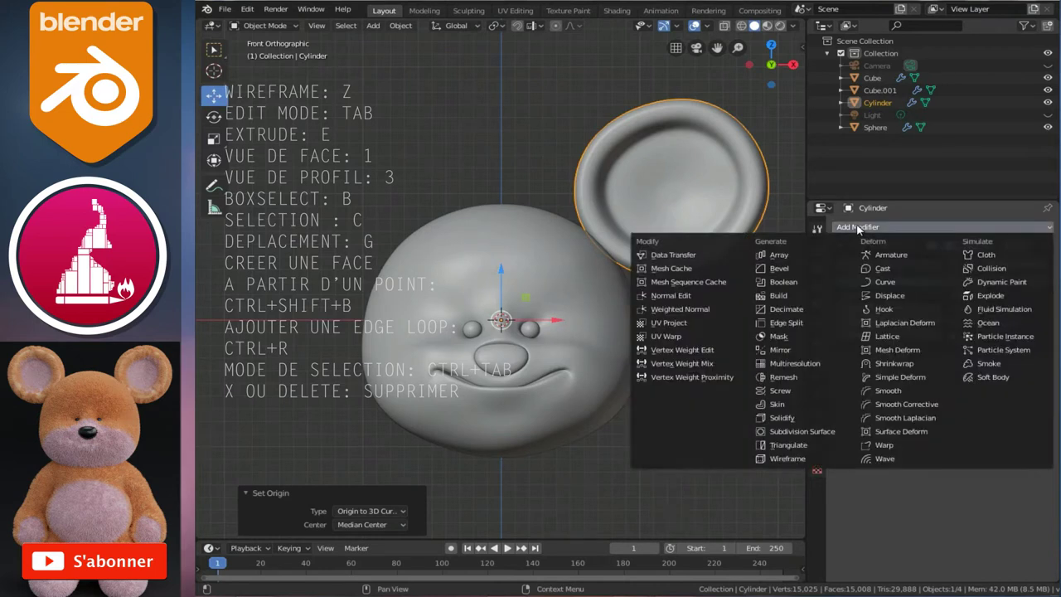
{"action": "left_click", "coordinate": [800, 354]}
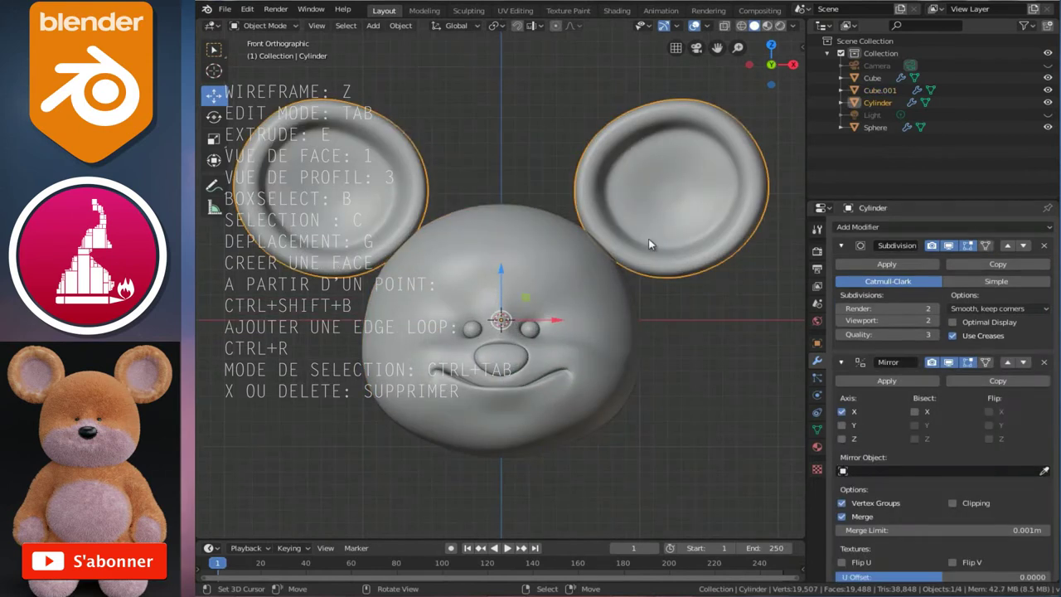
{"action": "key", "text": "Tab"}
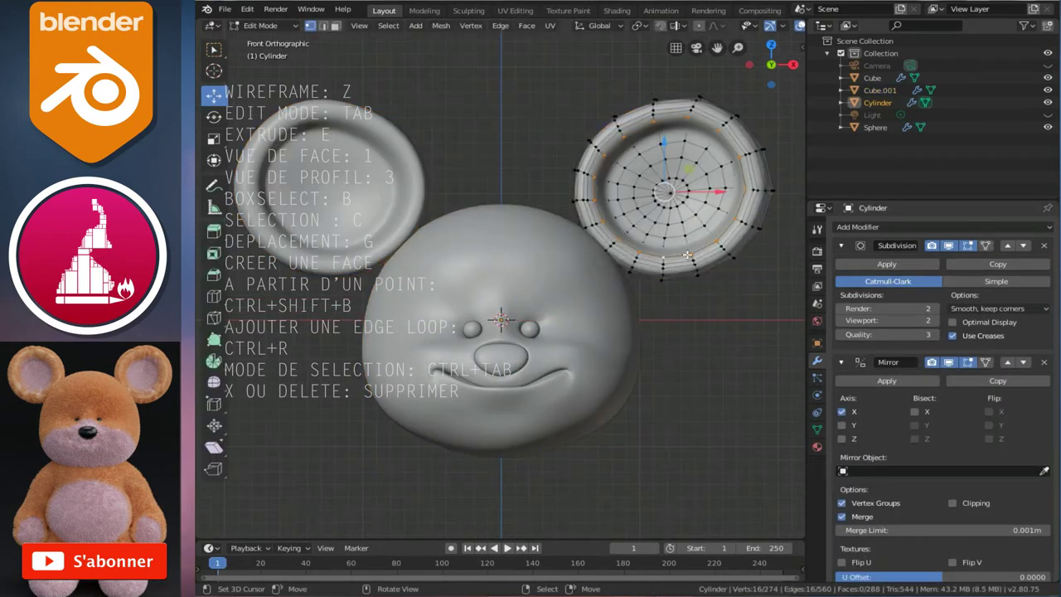
{"action": "key", "text": "l"}
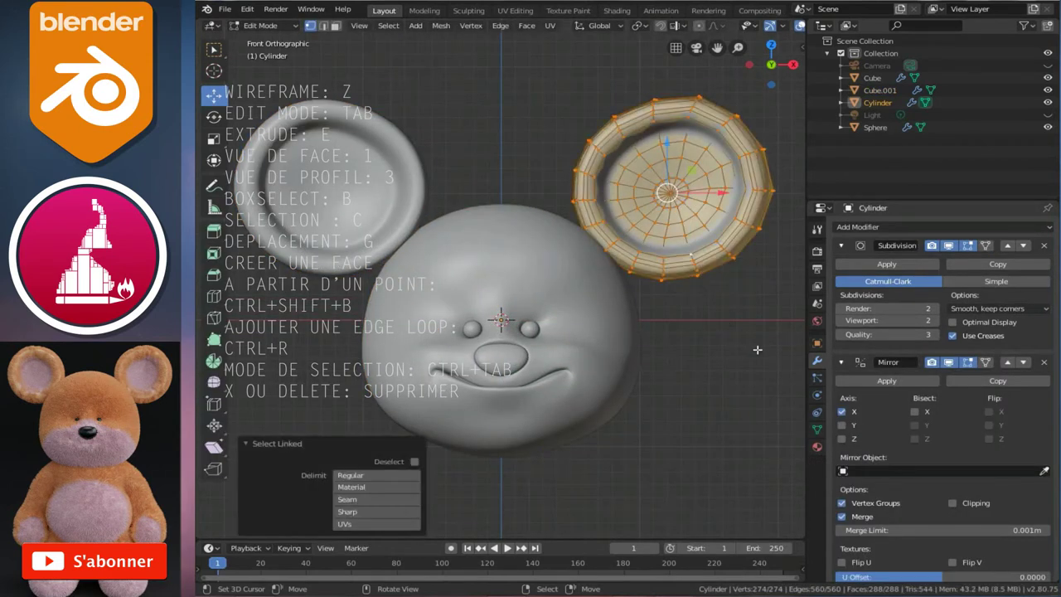
{"action": "key", "text": "s"}
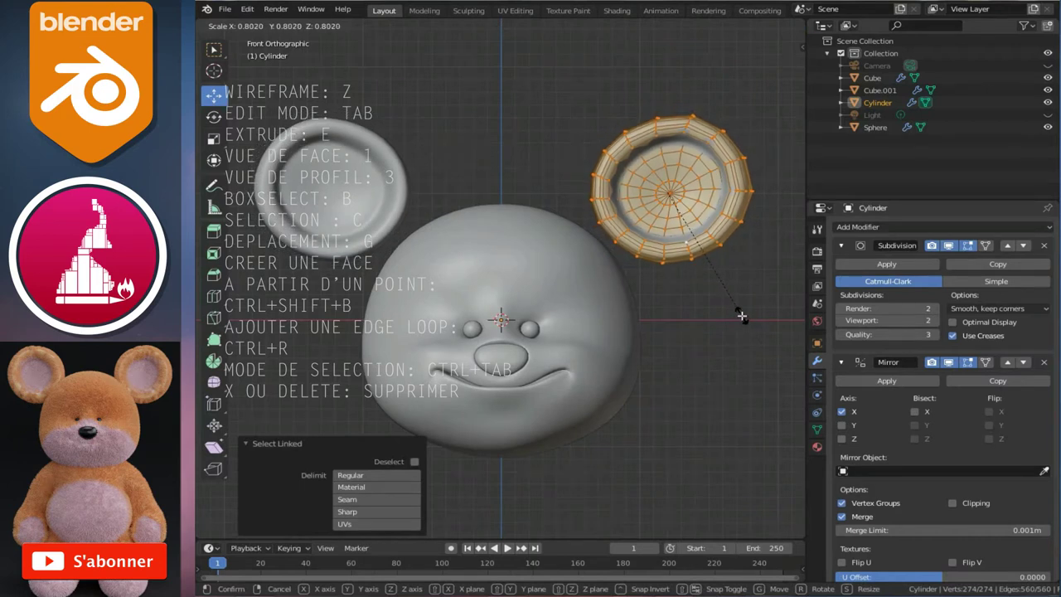
{"action": "left_click", "coordinate": [737, 312]}
Reposition the shrunken ear, leave Edit Mode, and return to the front view
{"action": "key", "text": "g"}
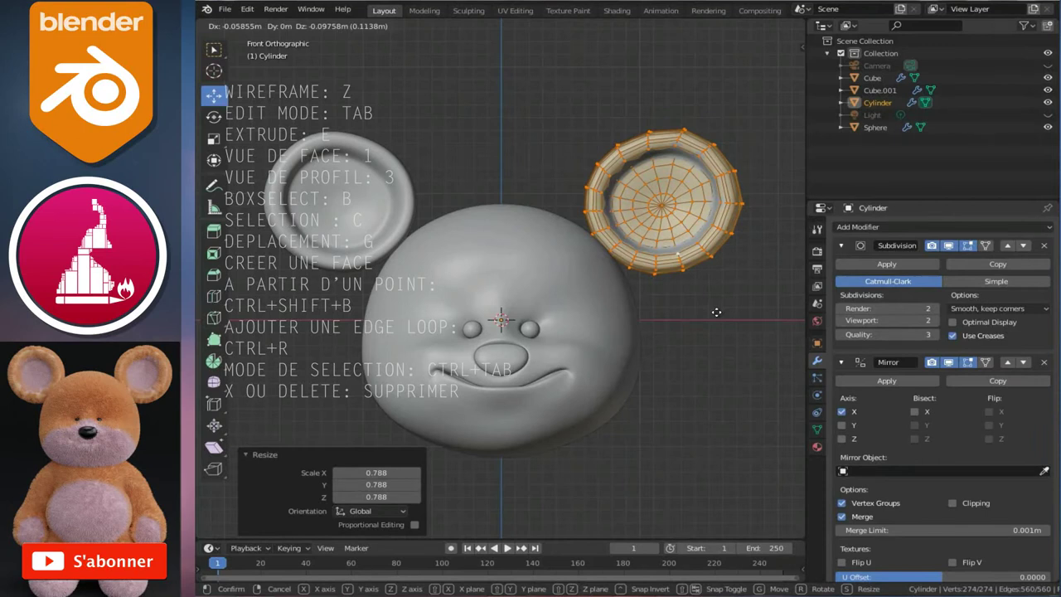
{"action": "left_click", "coordinate": [716, 311]}
{"action": "key", "text": "Tab"}
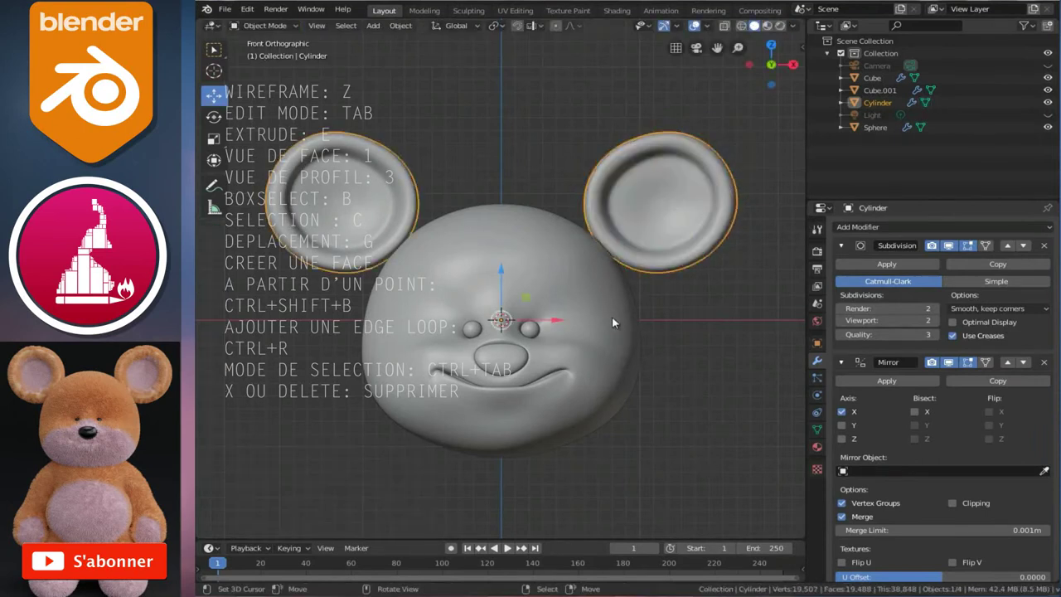
{"action": "left_click", "coordinate": [604, 317]}
{"action": "scroll", "coordinate": [604, 316], "scroll_direction": "down", "scroll_amount": 3}
{"action": "mouse_move", "coordinate": [604, 316]}
{"action": "middle_mouse_down"}
{"action": "mouse_move", "coordinate": [485, 331]}
{"action": "mouse_move", "coordinate": [261, 284]}
{"action": "middle_mouse_up"}
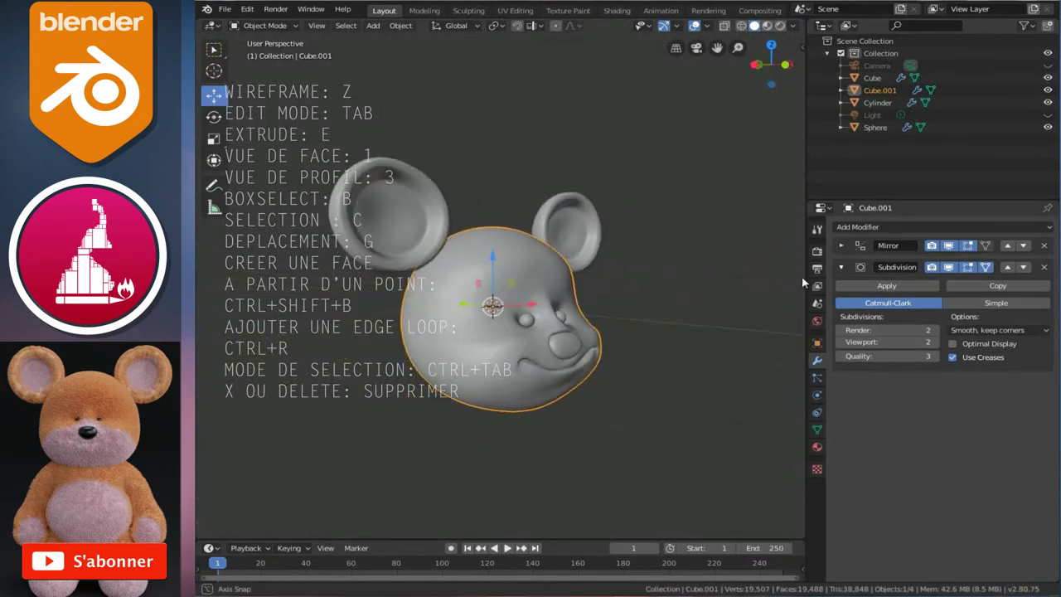
{"action": "key", "text": "KP_1"}
From the right side view, edit the ear mesh and stretch it taller
{"action": "key", "text": "KP_3"}
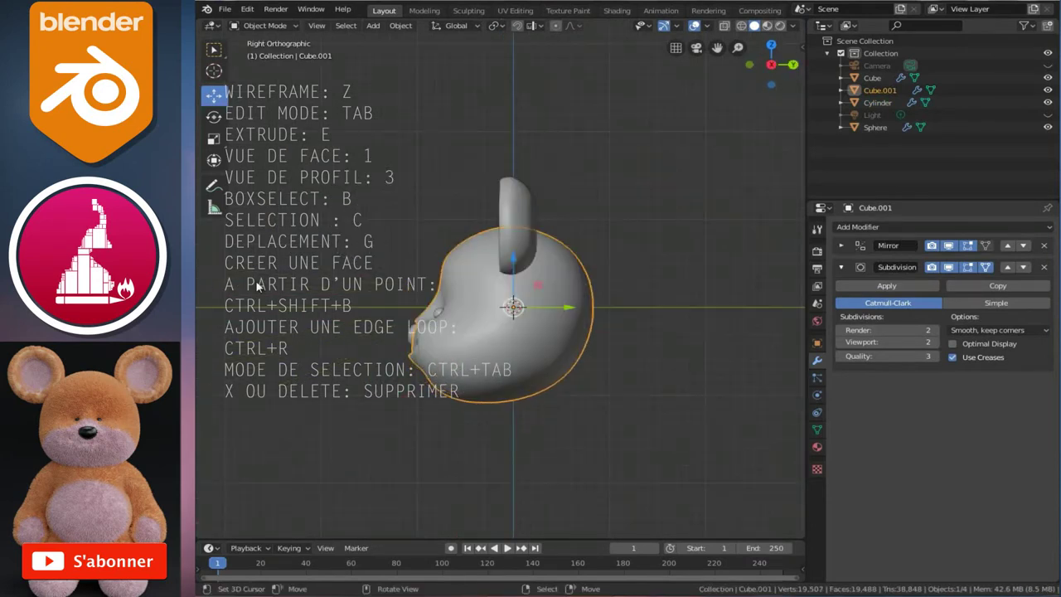
{"action": "scroll", "coordinate": [582, 269], "scroll_direction": "up", "scroll_amount": 3}
{"action": "scroll", "coordinate": [562, 276], "scroll_direction": "down", "scroll_amount": 1}
{"action": "left_click", "coordinate": [561, 276]}
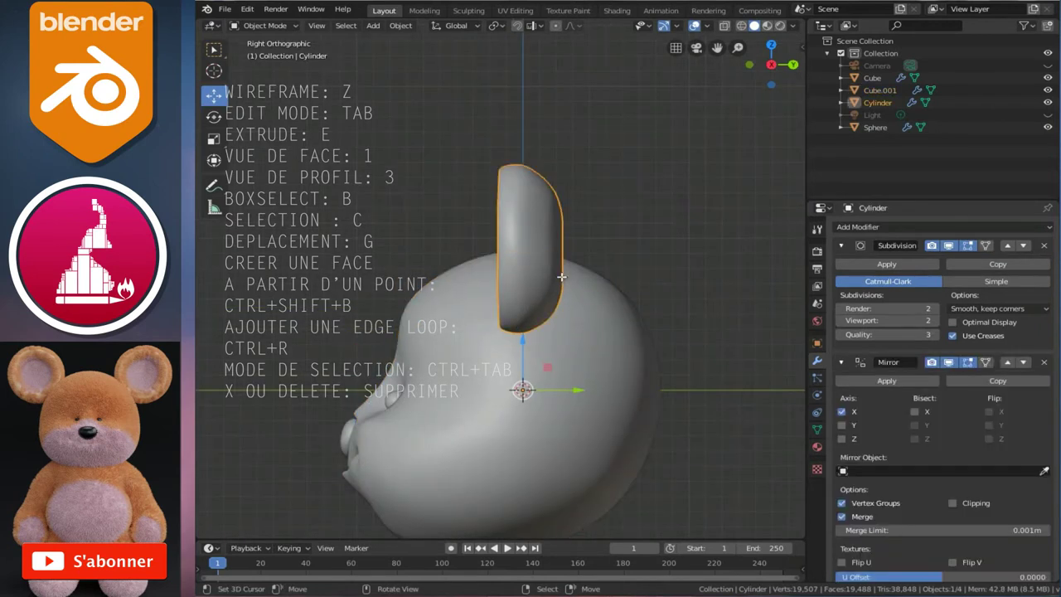
{"action": "key", "text": "Tab"}
{"action": "left_click", "coordinate": [213, 140]}
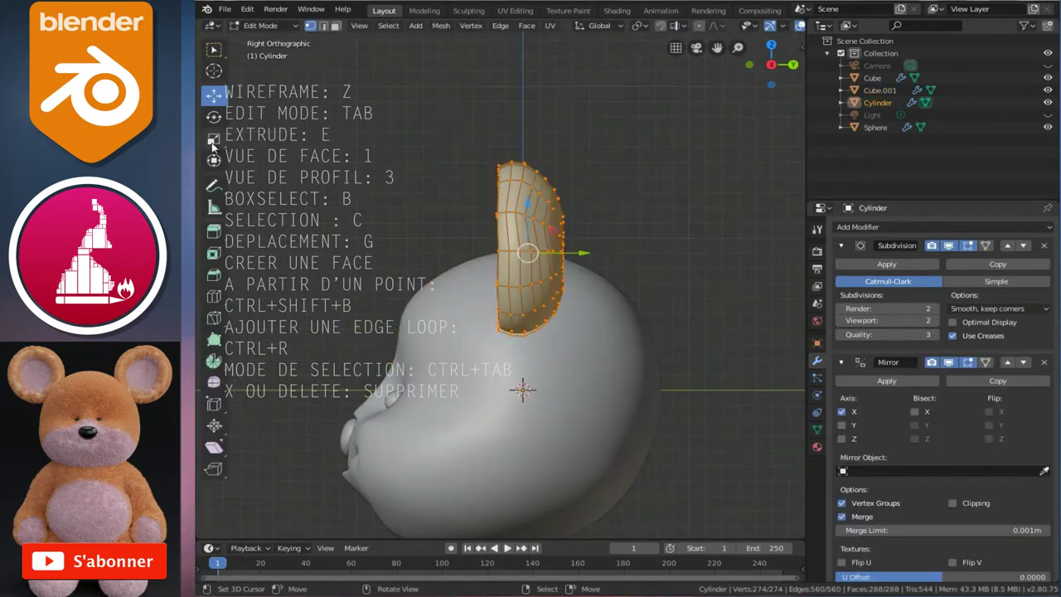
{"action": "left_click_drag", "start_coordinate": [579, 253], "coordinate": [583, 253]}
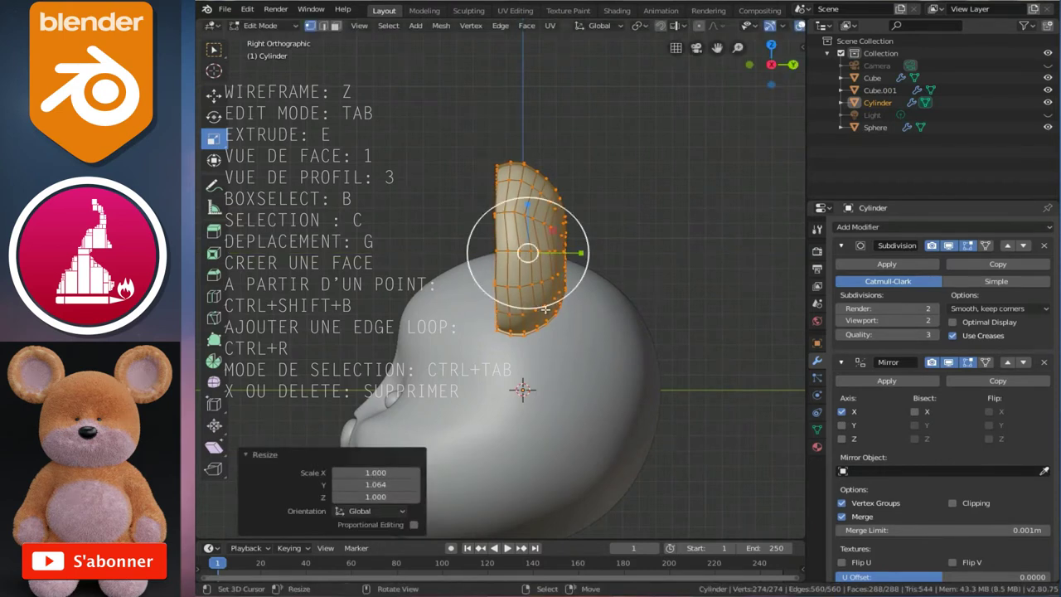
Pull the ear tip outward with proportional falloff, then leave Edit Mode
{"action": "left_click", "coordinate": [497, 166]}
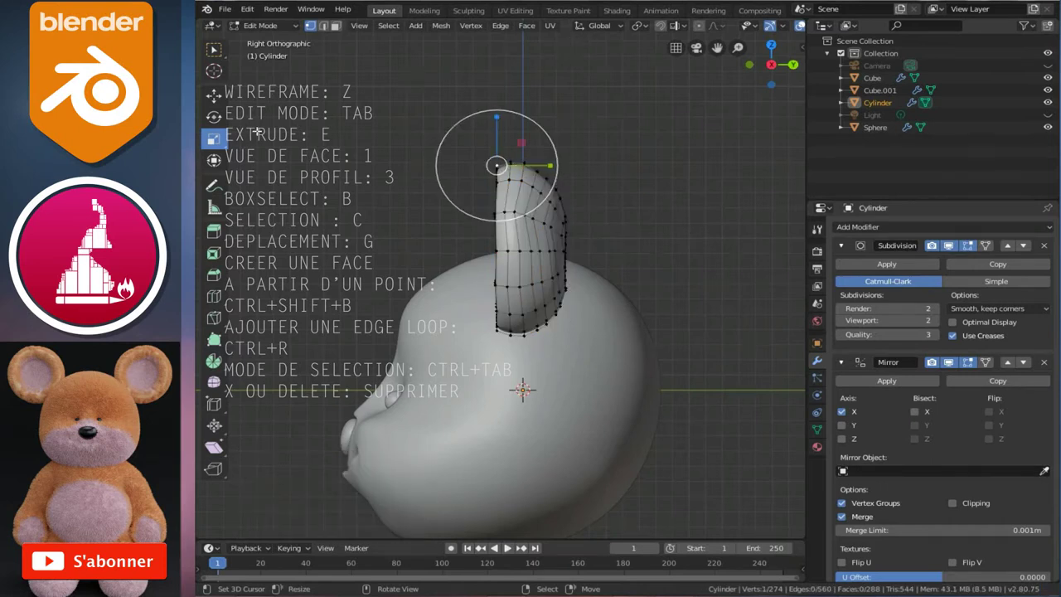
{"action": "left_click", "coordinate": [221, 95]}
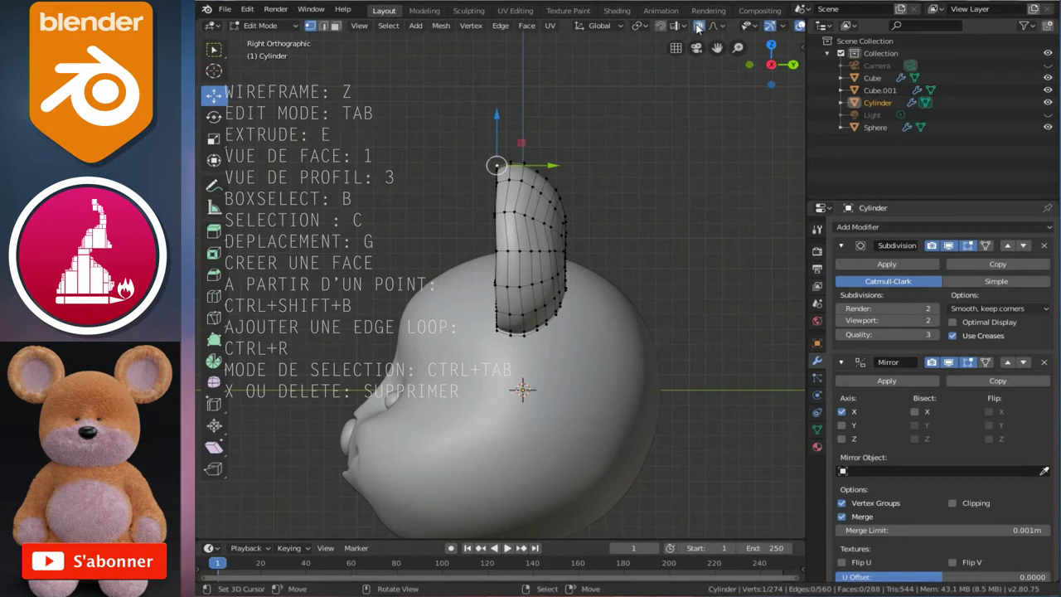
{"action": "left_click_drag", "start_coordinate": [557, 165], "coordinate": [603, 176]}
{"action": "scroll", "coordinate": [578, 170], "scroll_direction": "down", "scroll_amount": 3}
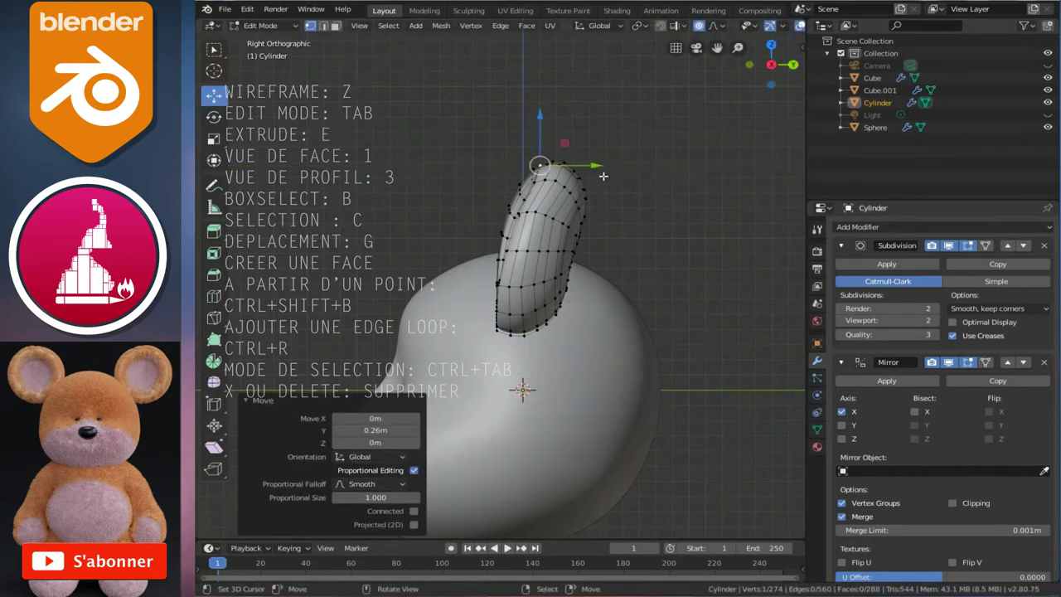
{"action": "key", "text": "KP_1"}
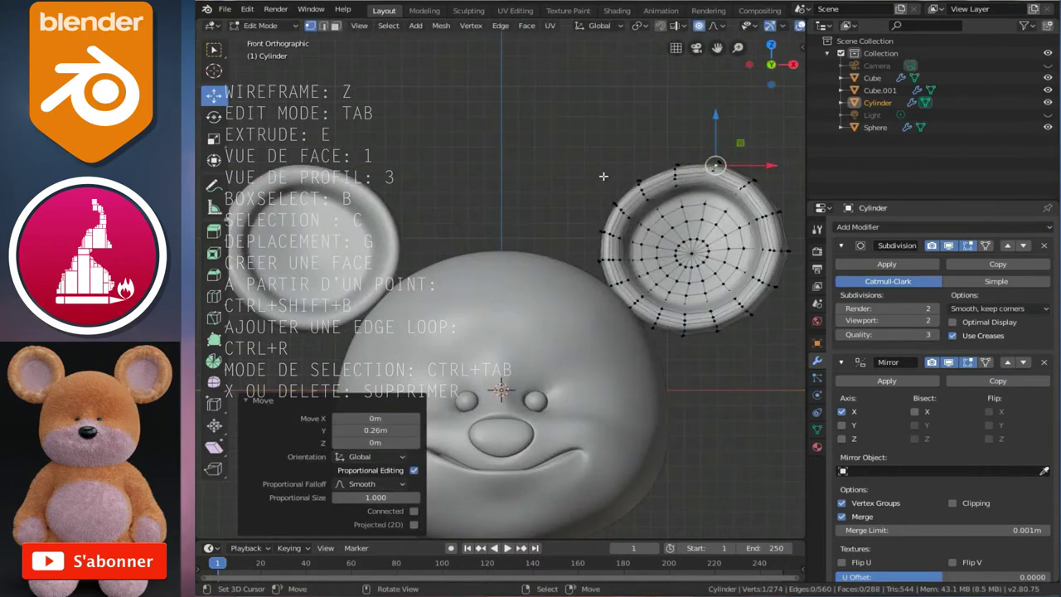
{"action": "key", "text": "KP_3"}
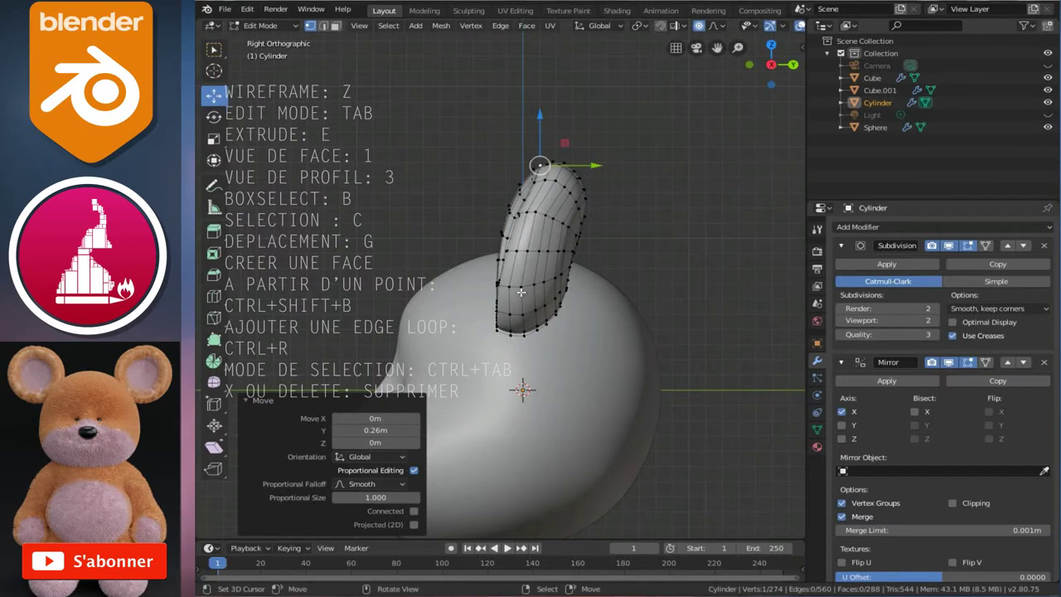
{"action": "key", "text": "g"}
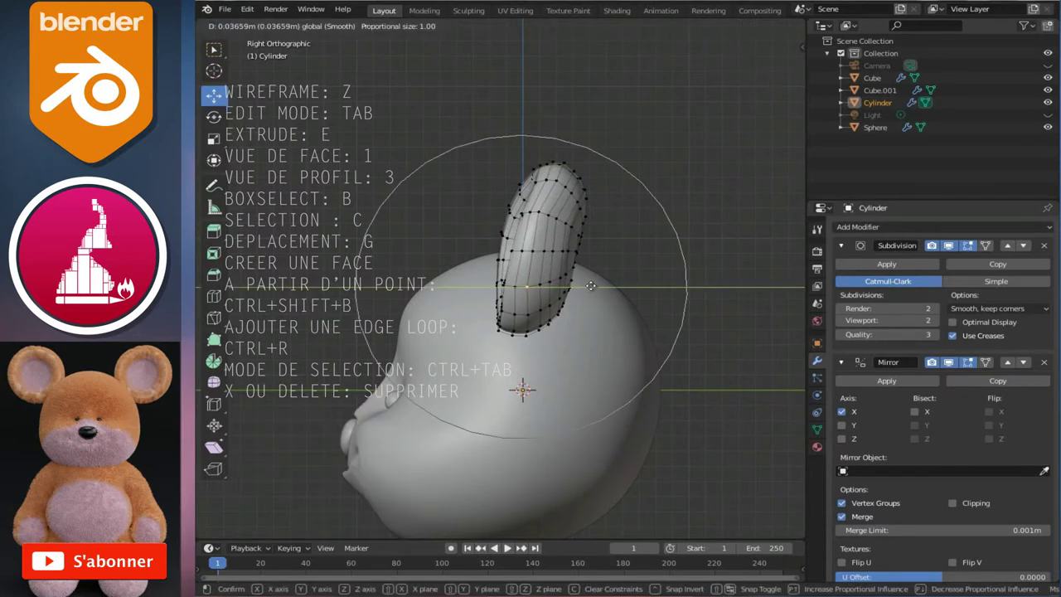
{"action": "left_click", "coordinate": [547, 288]}
{"action": "key", "text": "Tab"}
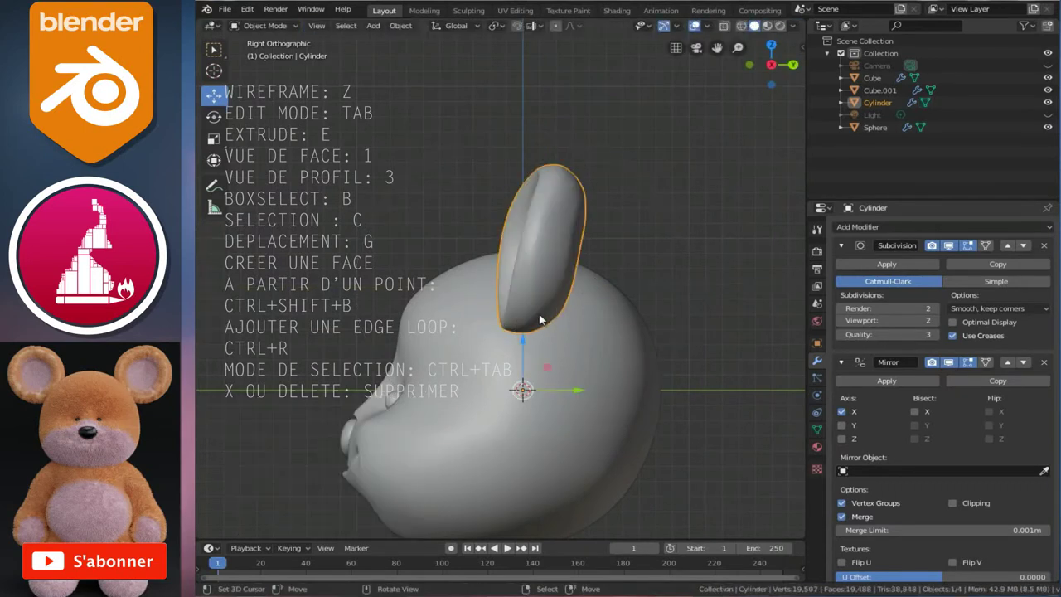
Select the head, save the file as beard.blend, and zoom out in front view
{"action": "left_click", "coordinate": [513, 387]}
{"action": "middle_click_drag", "start_coordinate": [514, 387], "coordinate": [561, 338]}
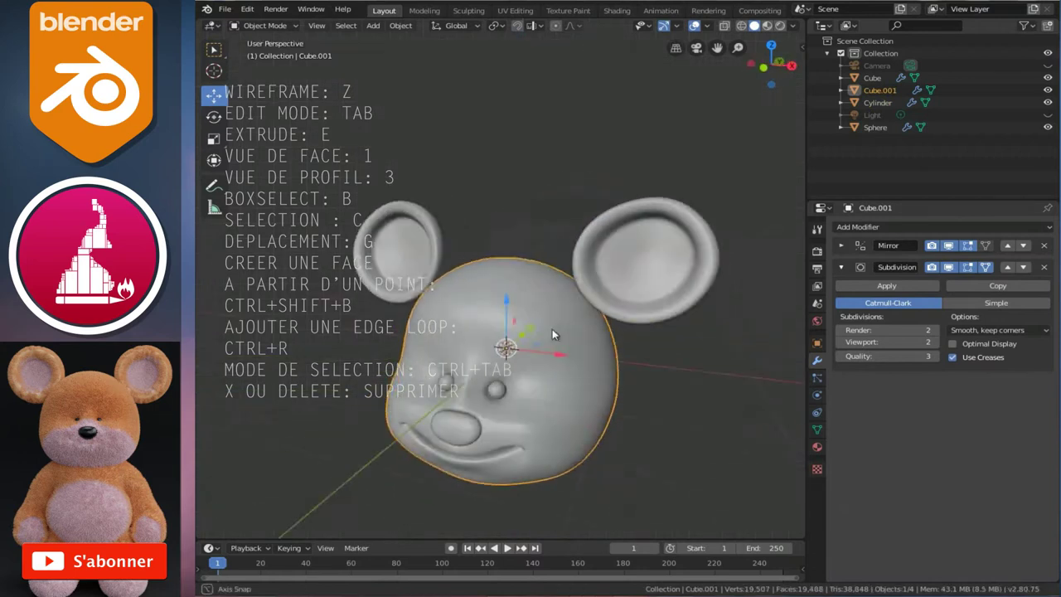
{"action": "key", "text": "ctrl+s"}
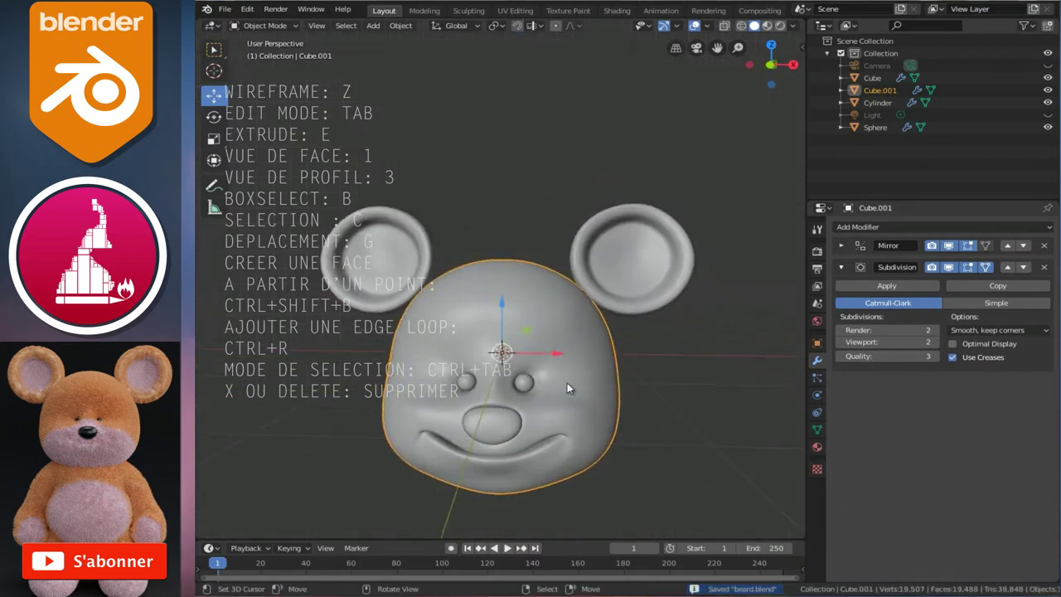
{"action": "key", "text": "KP_1"}
{"action": "scroll", "coordinate": [576, 397], "scroll_direction": "down", "scroll_amount": 1}
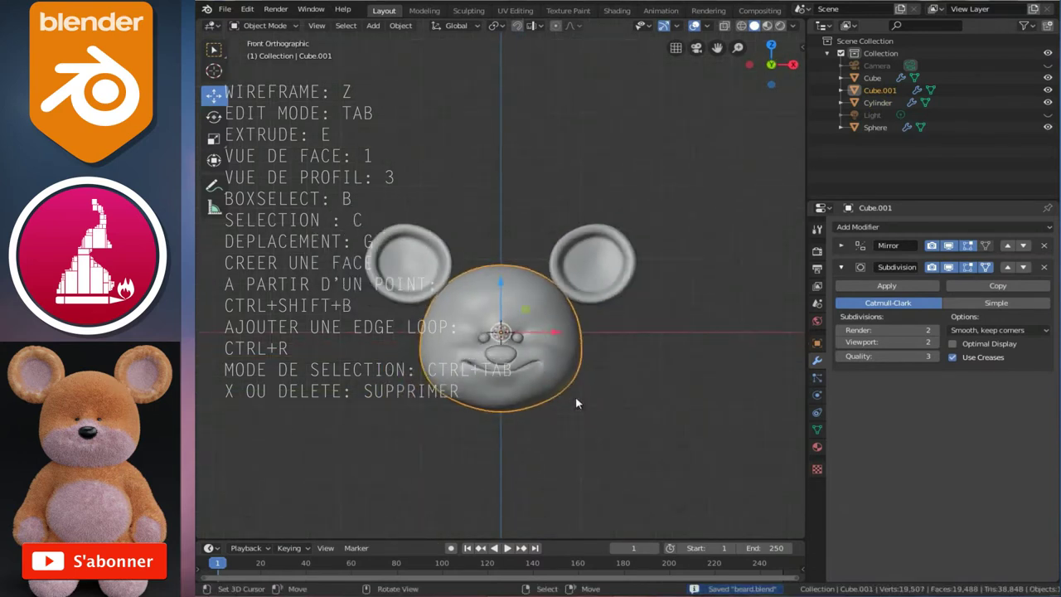
{"action": "scroll", "coordinate": [571, 397], "scroll_direction": "down", "scroll_amount": 2}
{"action": "scroll", "coordinate": [568, 397], "scroll_direction": "down", "scroll_amount": 1}
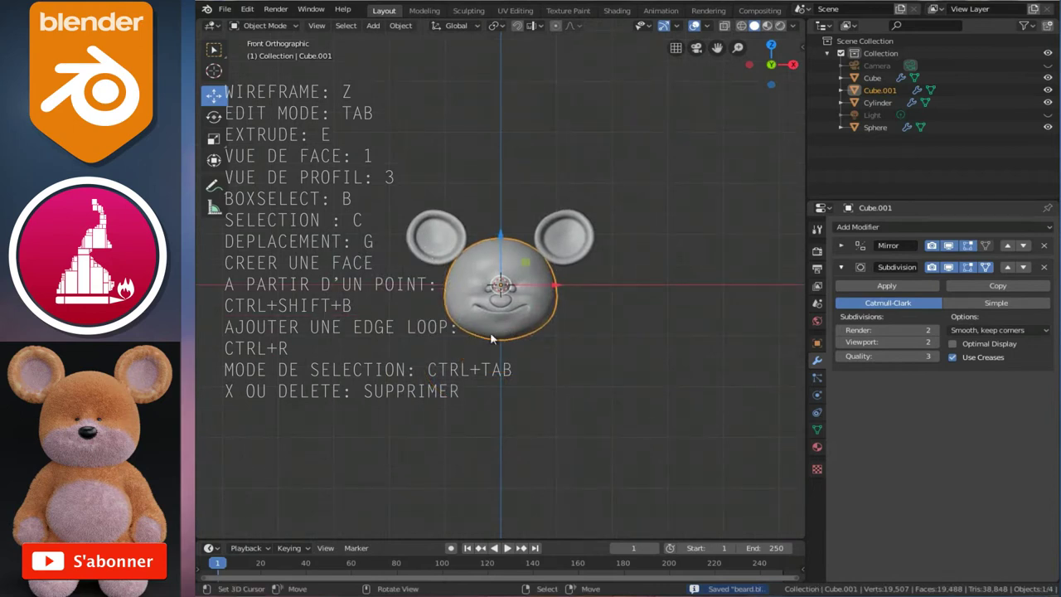
Add a UV sphere with 12 segments
{"action": "key", "text": "shift+a"}
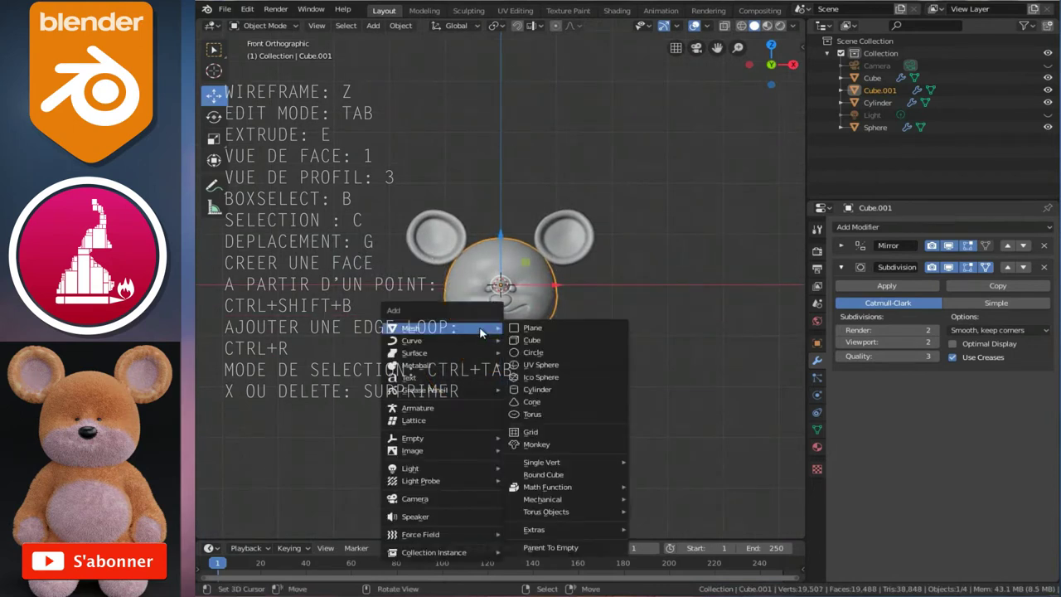
{"action": "left_click", "coordinate": [539, 365]}
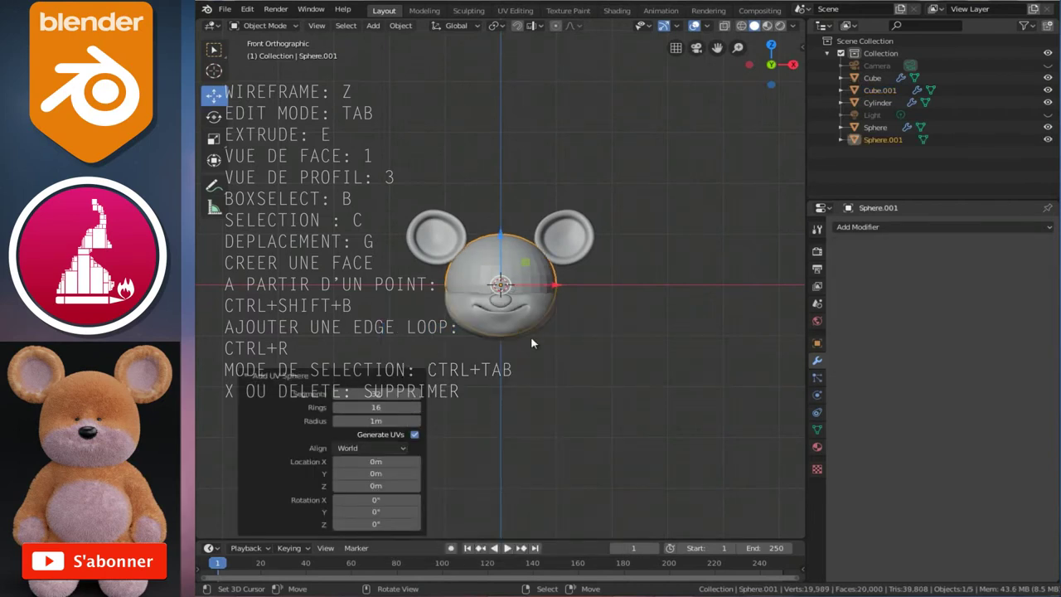
{"action": "scroll", "coordinate": [521, 354], "scroll_direction": "up", "scroll_amount": 5}
{"action": "left_click", "coordinate": [382, 394]}
{"action": "type", "text": "12"}
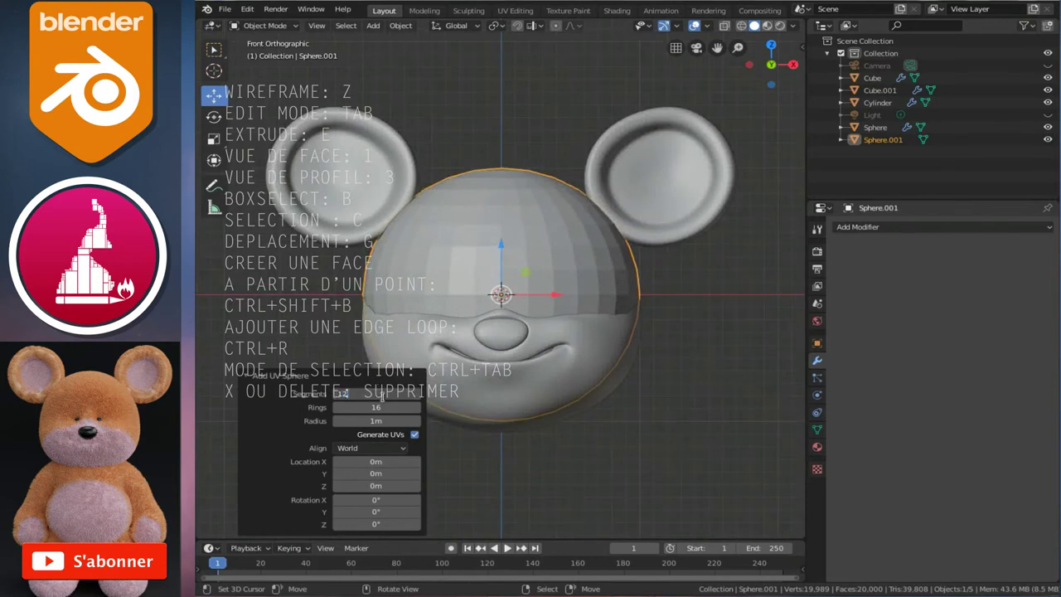
{"action": "key", "text": "Return"}
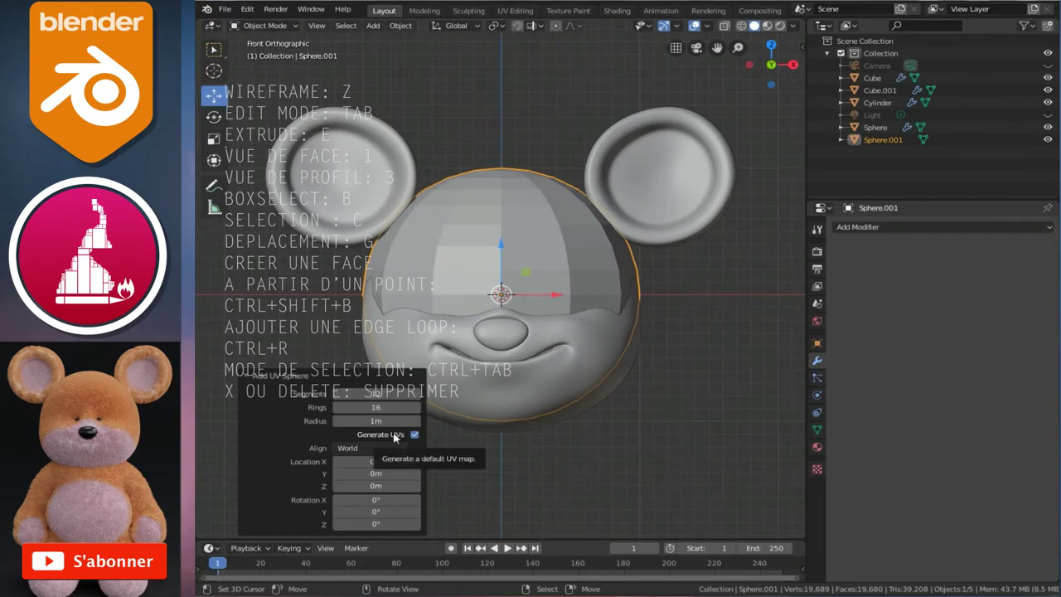
{"action": "left_click", "coordinate": [519, 253]}
Move the sphere 1.89m down under the head, raise it 0.0634m, and enter Edit Mode
{"action": "key", "text": "KP_3"}
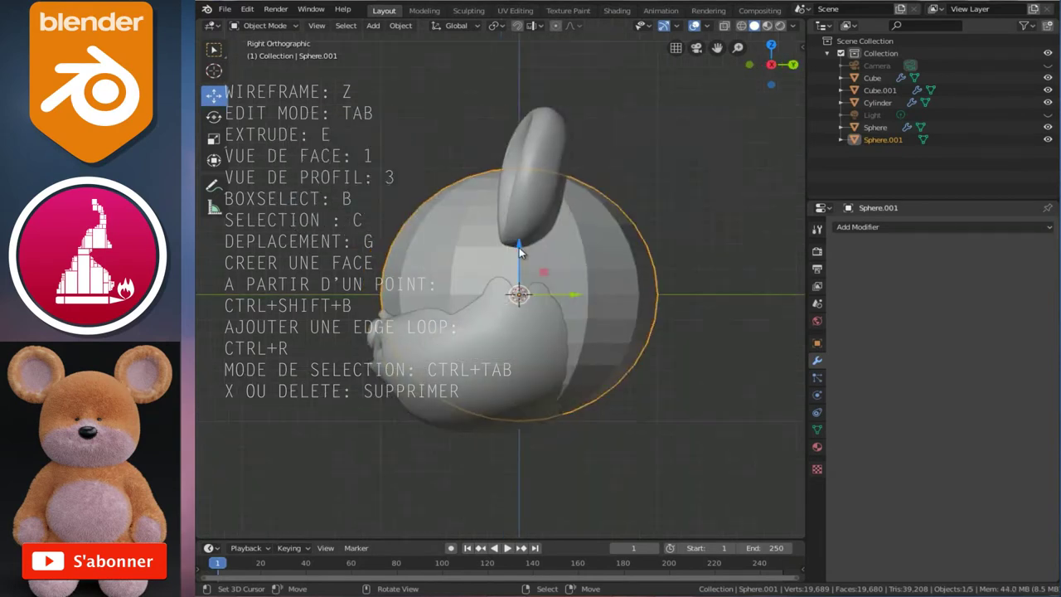
{"action": "key", "text": "g"}
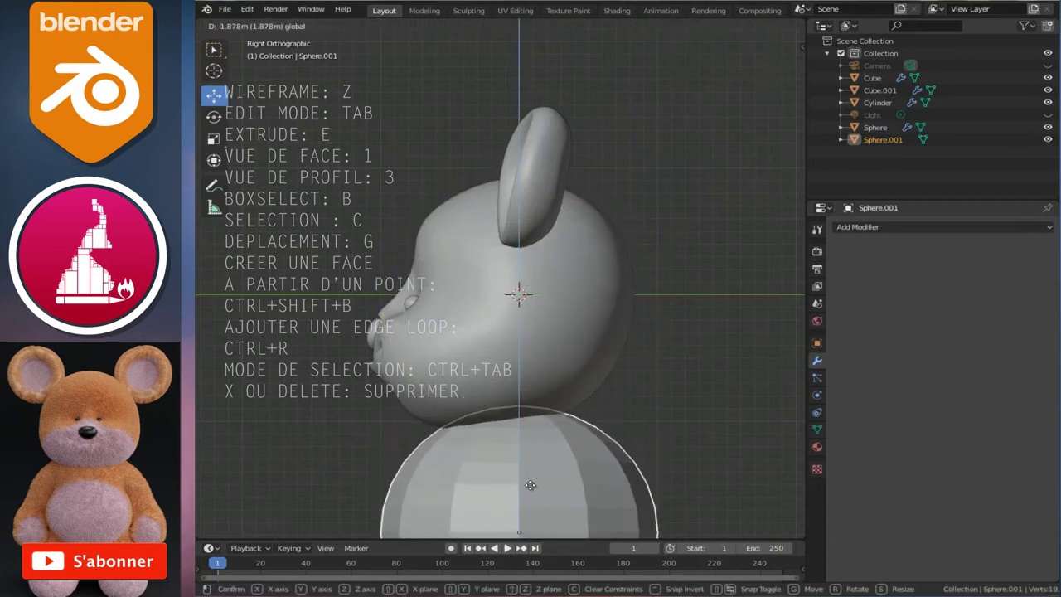
{"action": "left_click", "coordinate": [519, 488]}
{"action": "middle_click_drag", "start_coordinate": [519, 488], "coordinate": [513, 292], "text": "shift"}
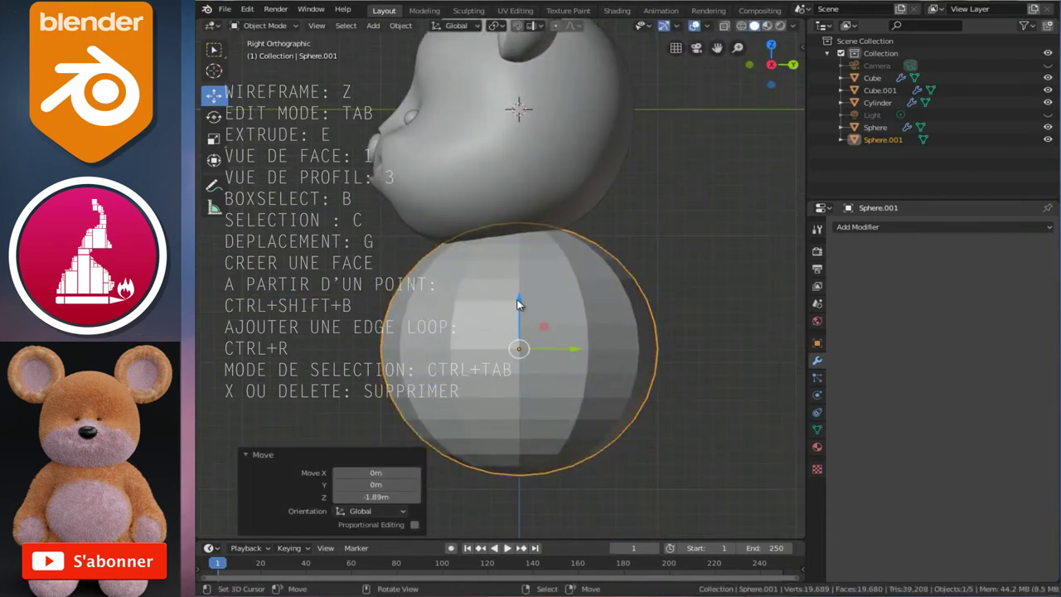
{"action": "mouse_move", "coordinate": [518, 304]}
{"action": "left_mouse_down"}
{"action": "mouse_move", "coordinate": [525, 321]}
{"action": "mouse_move", "coordinate": [540, 296]}
{"action": "left_mouse_up"}
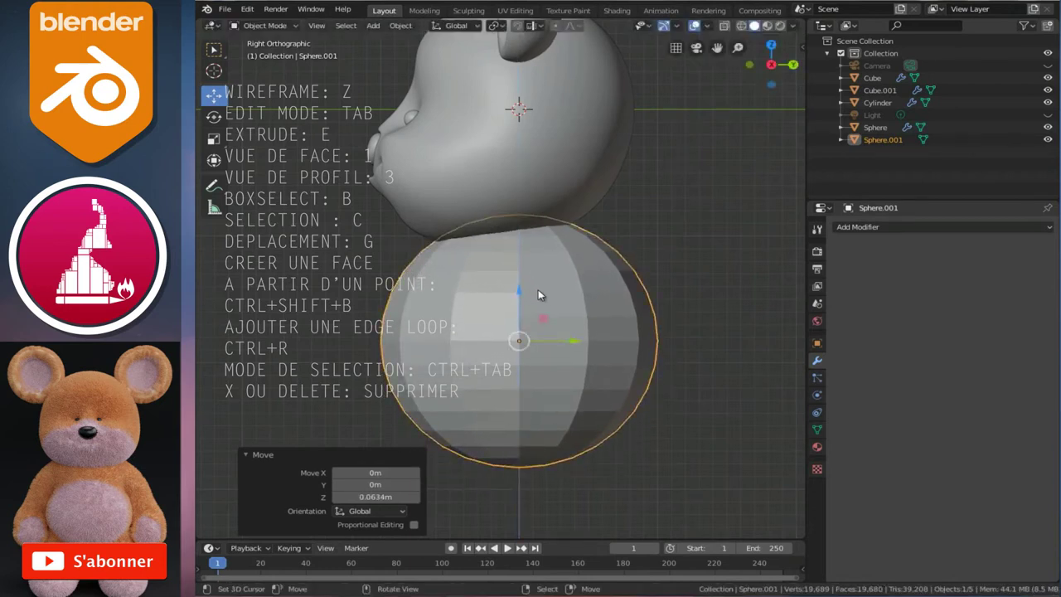
{"action": "scroll", "coordinate": [543, 288], "scroll_direction": "up", "scroll_amount": 3}
{"action": "key", "text": "Tab"}
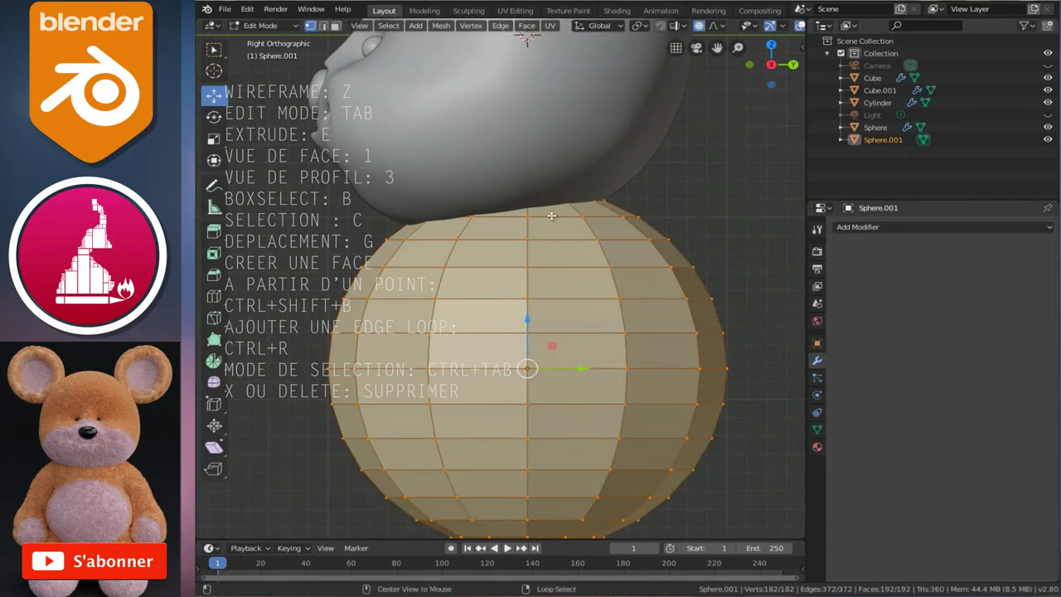
Extrude the top edge loop, delete the linked top cap vertices, and select the open ring
{"action": "left_click", "coordinate": [551, 216], "text": "alt"}
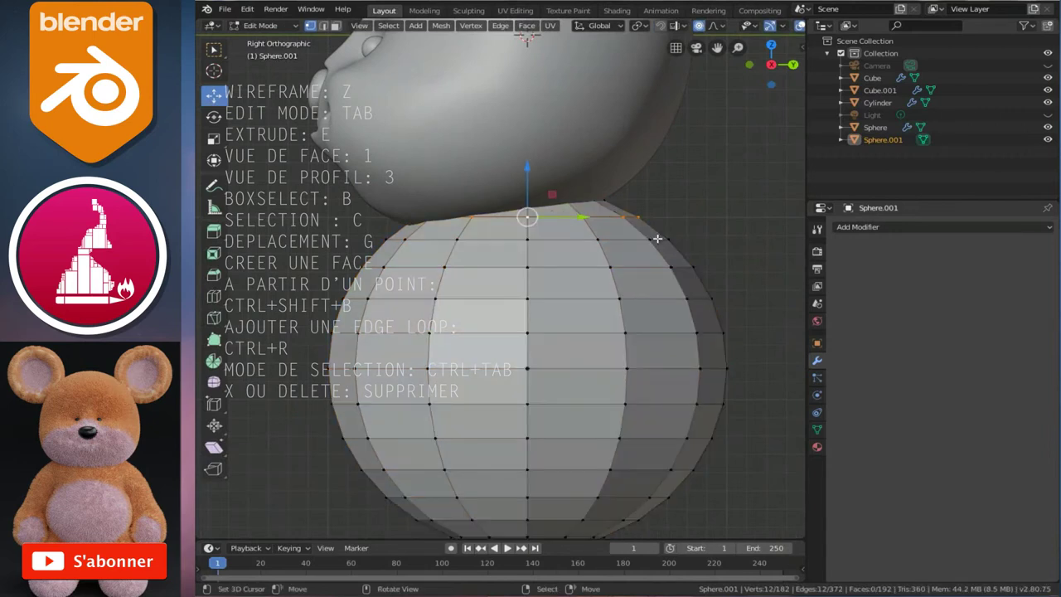
{"action": "key", "text": "e"}
{"action": "key", "text": "Escape"}
{"action": "left_click", "coordinate": [594, 201]}
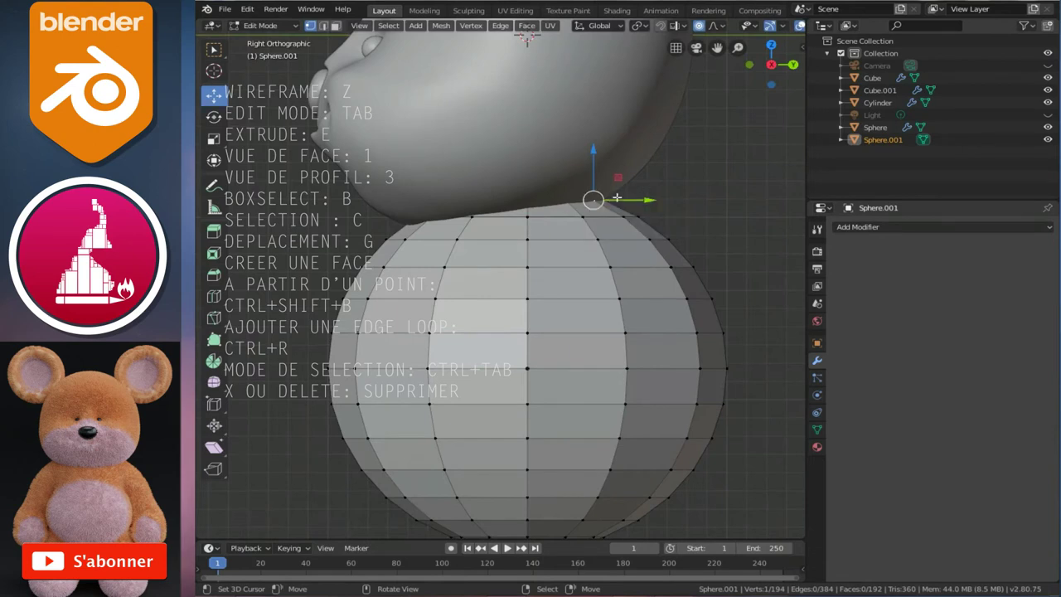
{"action": "key", "text": "ctrl+l"}
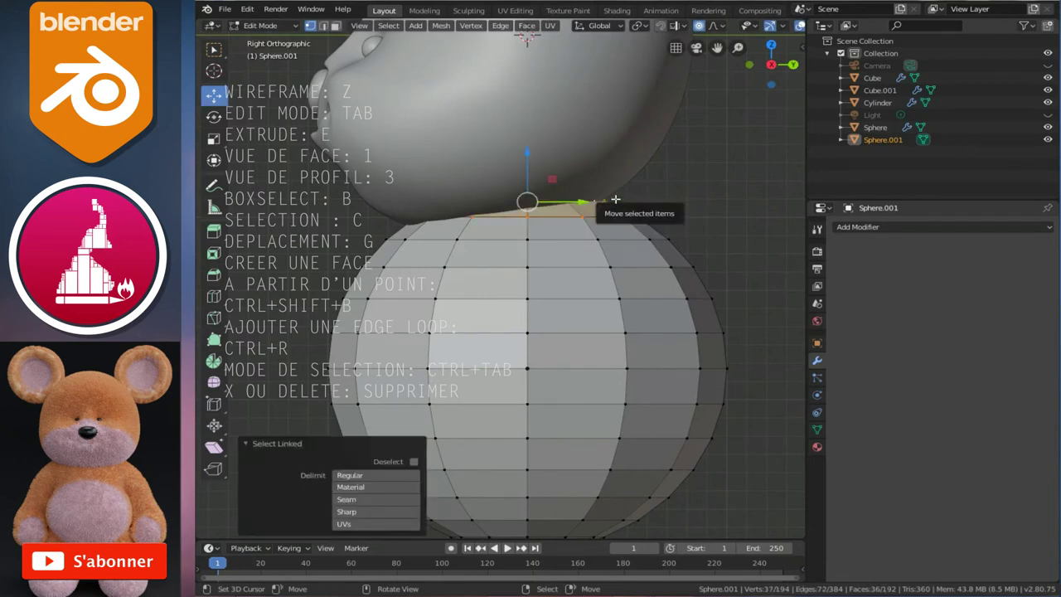
{"action": "key", "text": "x"}
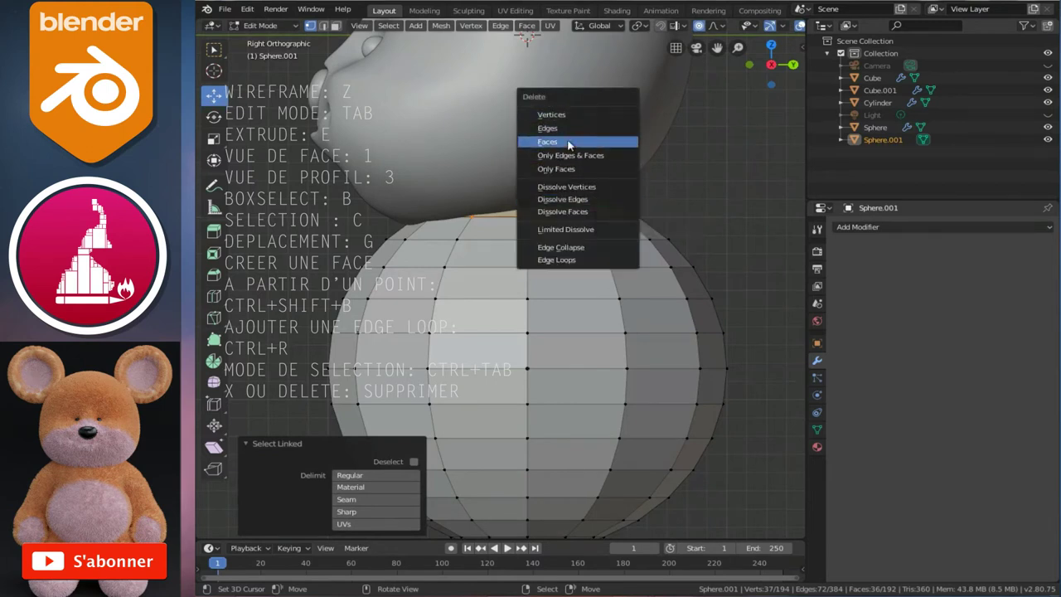
{"action": "left_click", "coordinate": [562, 116]}
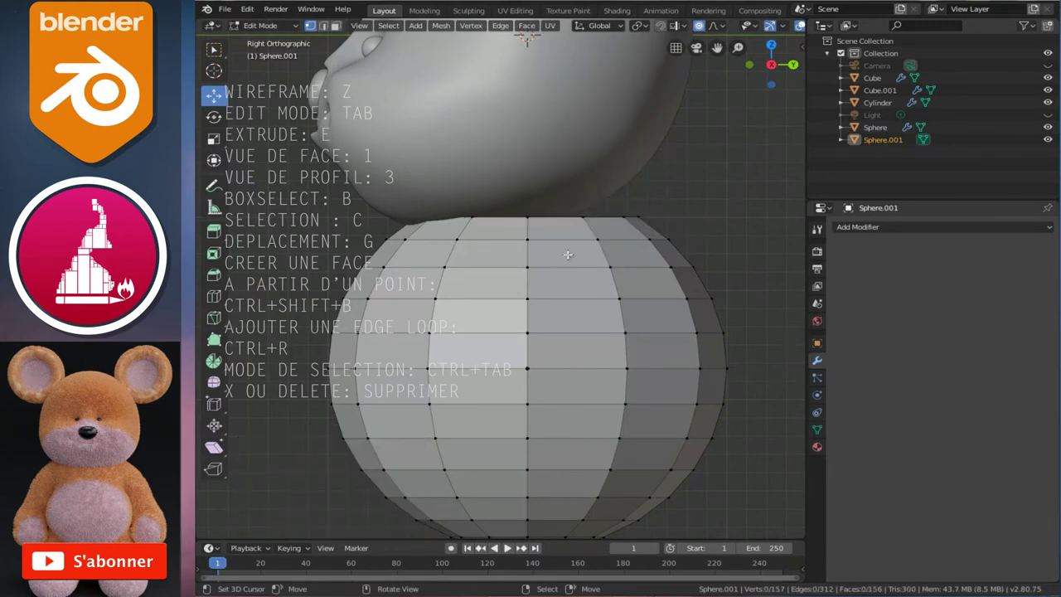
{"action": "left_click", "coordinate": [602, 219], "text": "alt"}
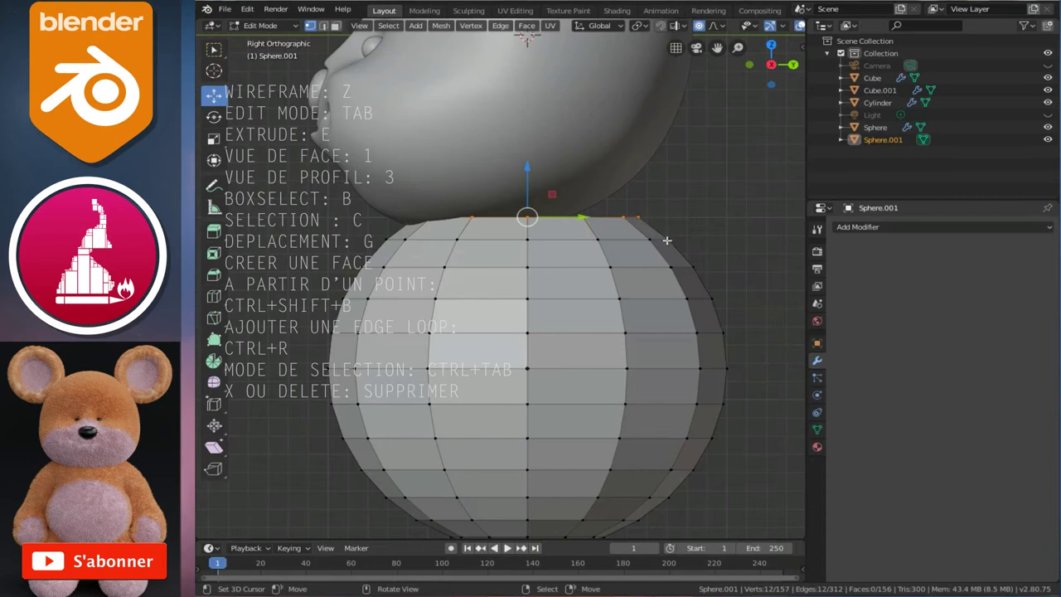
Raise and tilt the top ring toward the head with proportional editing
{"action": "key", "text": "g"}
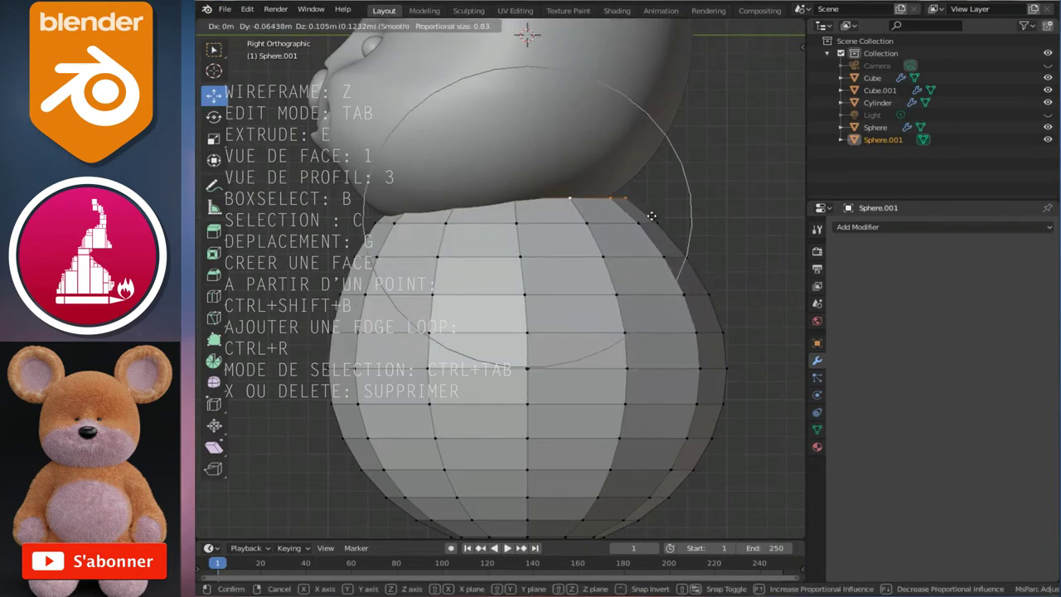
{"action": "left_click", "coordinate": [655, 214]}
{"action": "key", "text": "r"}
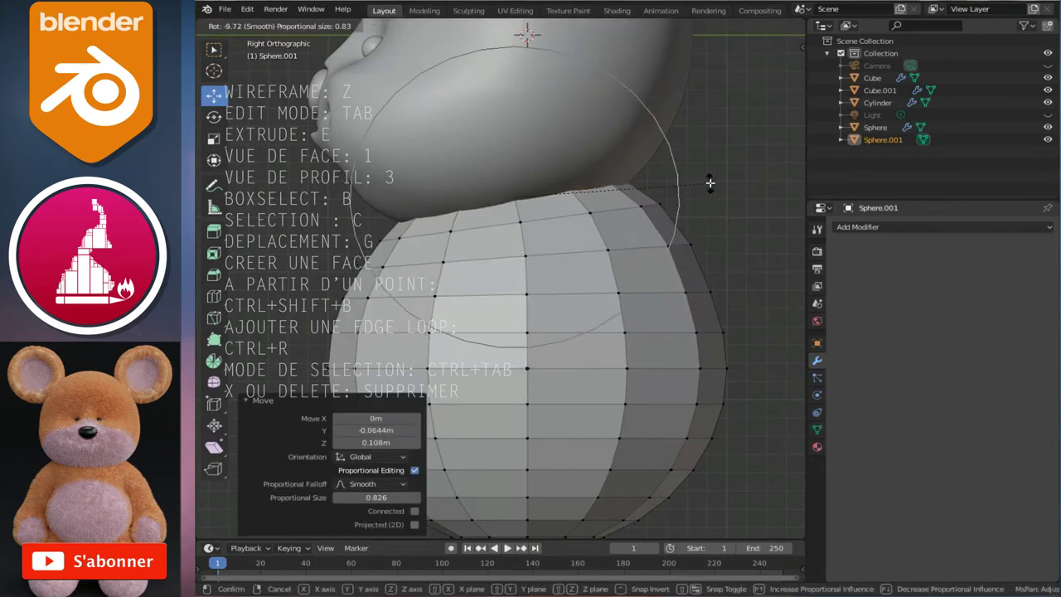
{"action": "left_click", "coordinate": [708, 181]}
{"action": "scroll", "coordinate": [664, 263], "scroll_direction": "down", "scroll_amount": 1}
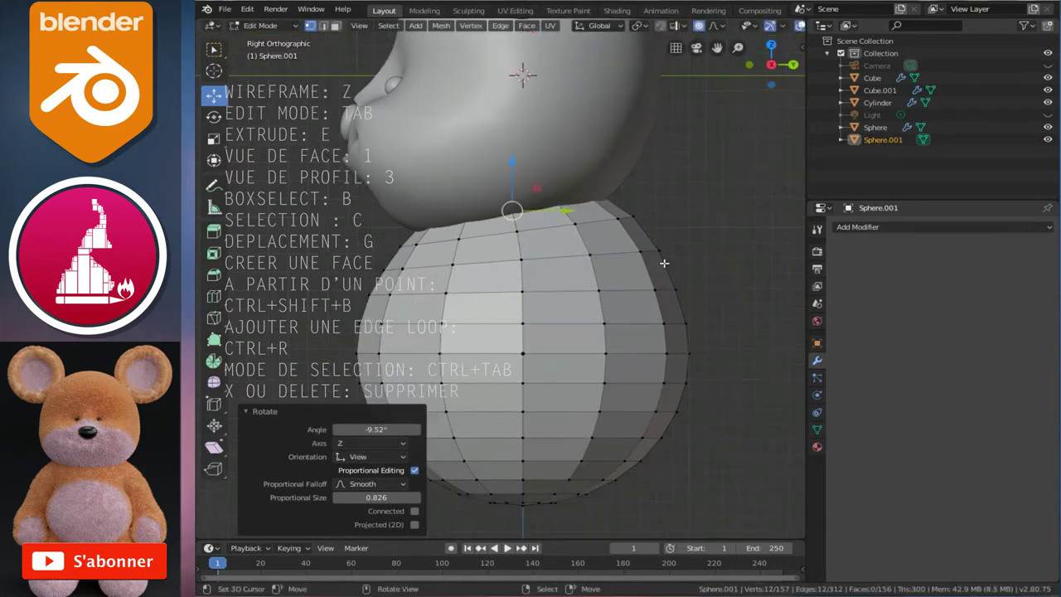
{"action": "scroll", "coordinate": [664, 262], "scroll_direction": "down", "scroll_amount": 2, "text": "ctrl"}
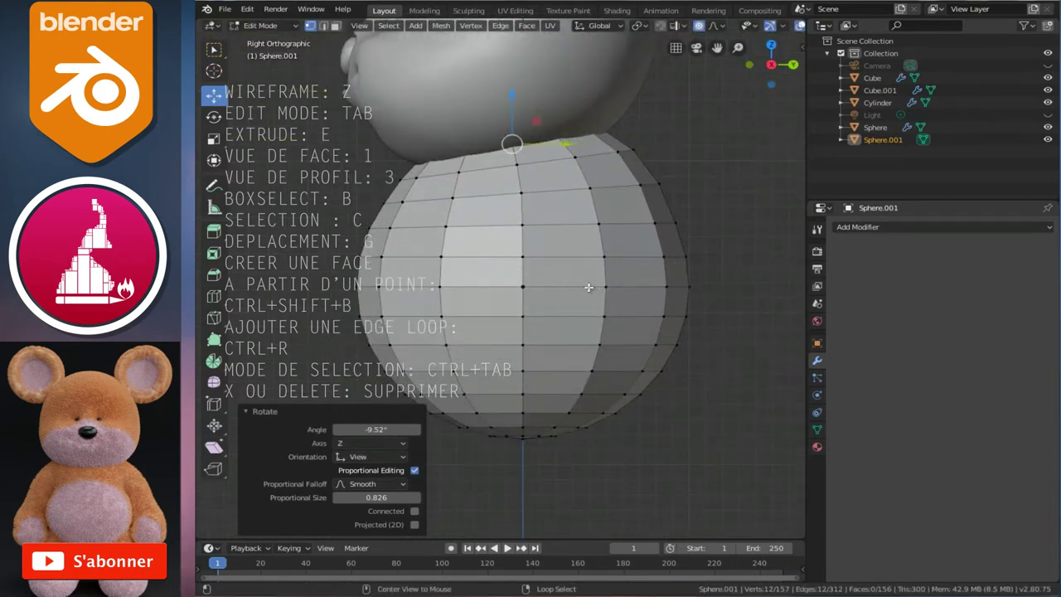
Shift a mid-body edge loop -0.183m along Y, then select the ring below for deletion
{"action": "left_click", "coordinate": [588, 286], "text": "alt"}
{"action": "left_click_drag", "start_coordinate": [580, 288], "coordinate": [541, 298]}
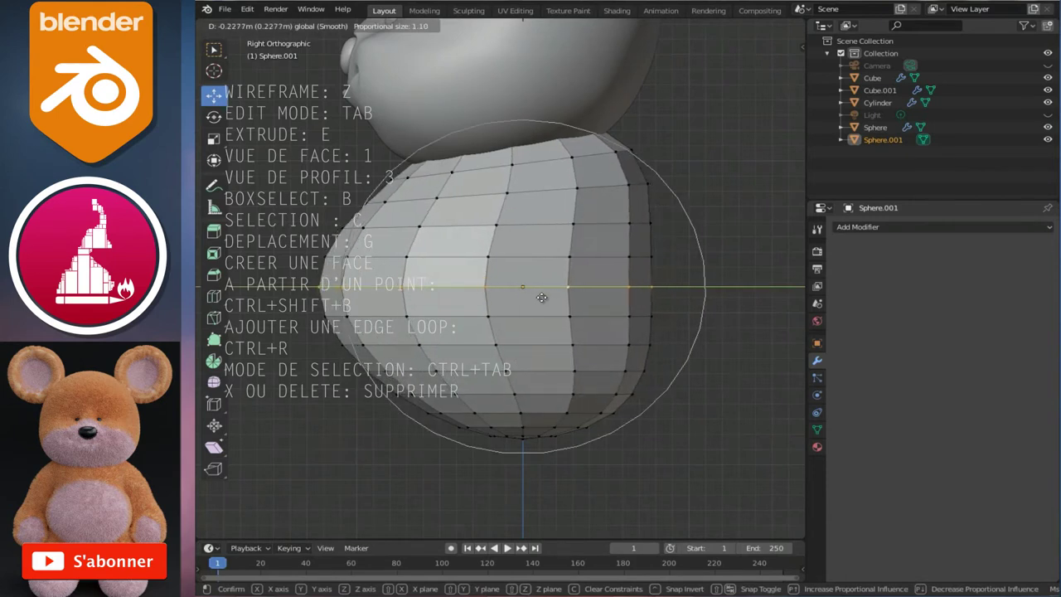
{"action": "scroll", "coordinate": [541, 297], "scroll_direction": "up", "scroll_amount": 1}
{"action": "scroll", "coordinate": [539, 296], "scroll_direction": "up", "scroll_amount": 1}
{"action": "scroll", "coordinate": [537, 296], "scroll_direction": "up", "scroll_amount": 1}
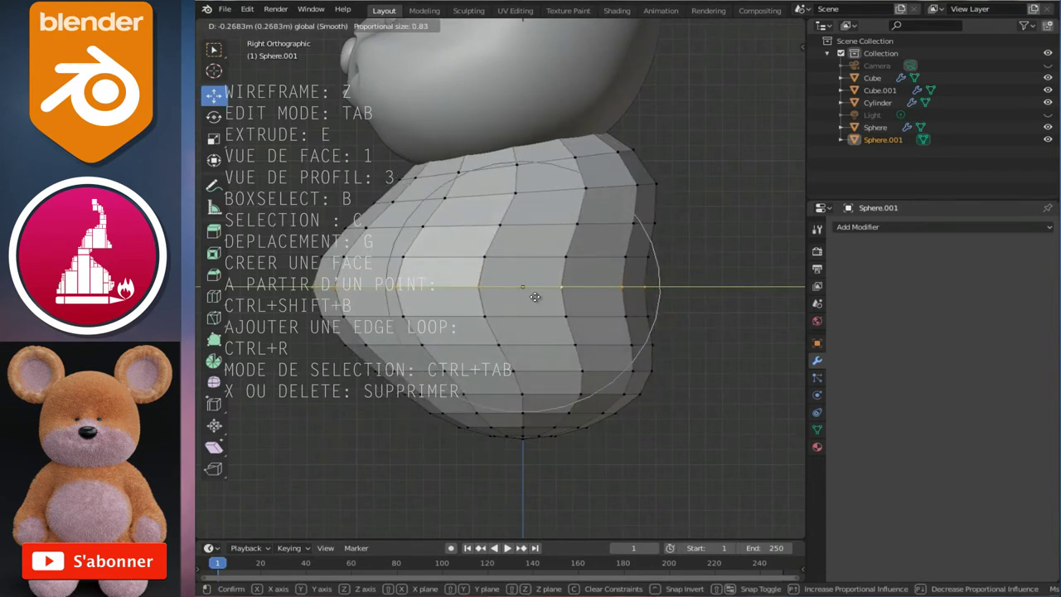
{"action": "left_click", "coordinate": [536, 296]}
{"action": "key", "text": "ctrl+z"}
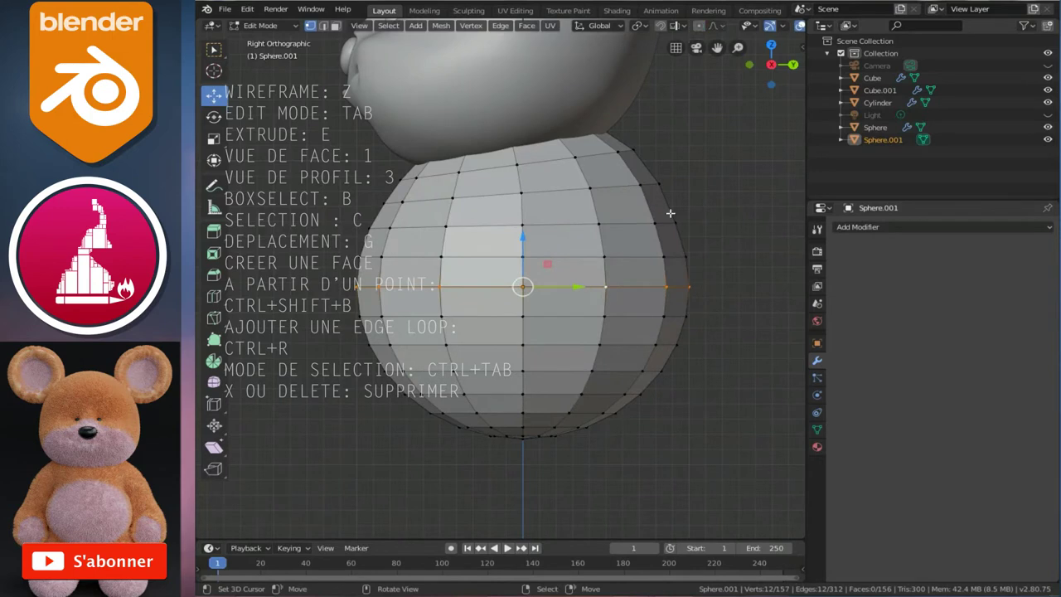
{"action": "left_click_drag", "start_coordinate": [584, 279], "coordinate": [549, 292]}
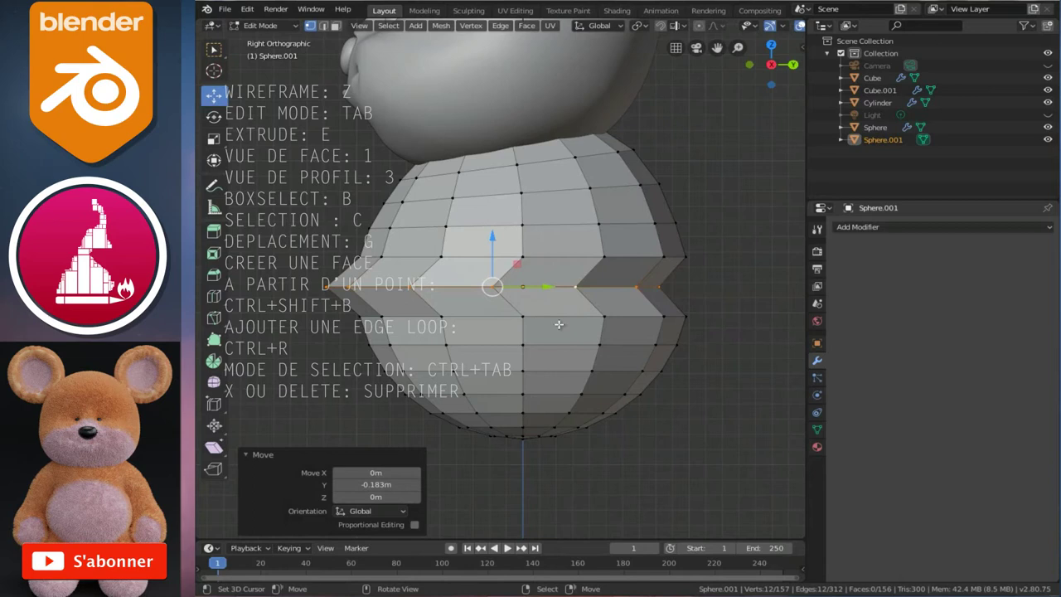
{"action": "left_click", "coordinate": [551, 316], "text": "alt"}
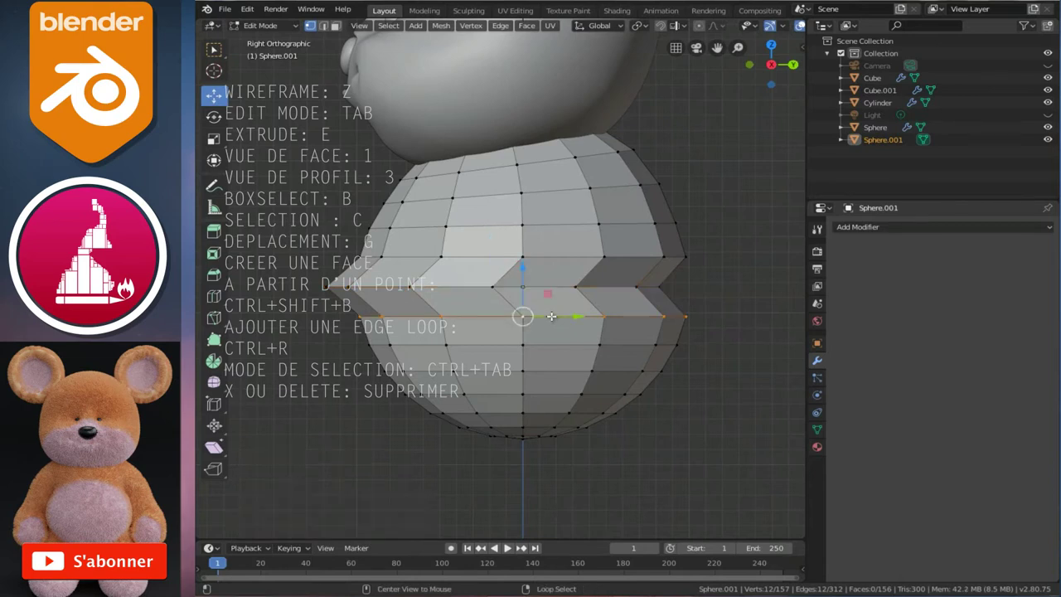
{"action": "key", "text": "x"}
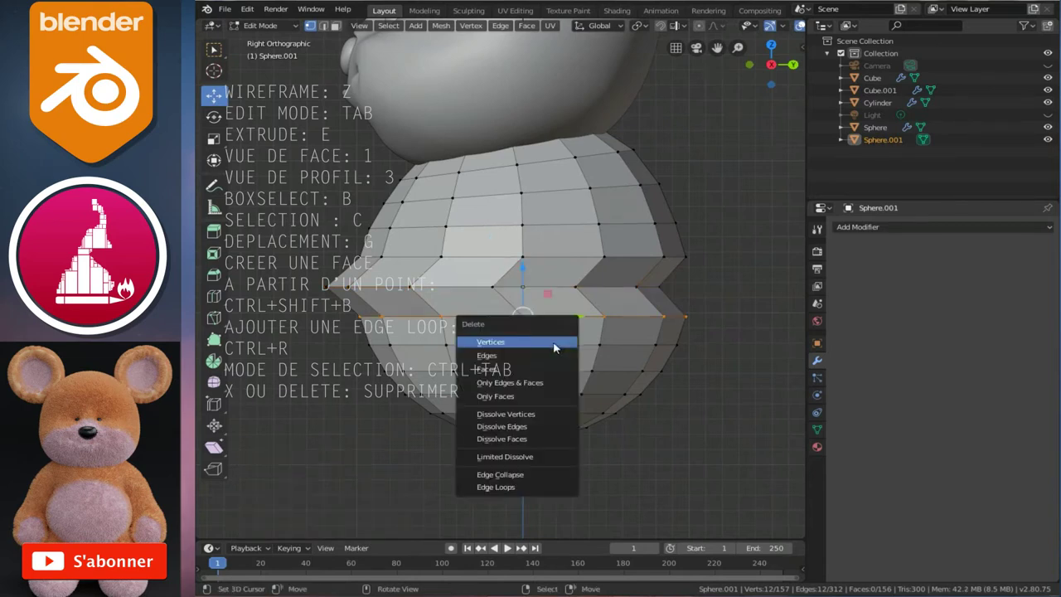
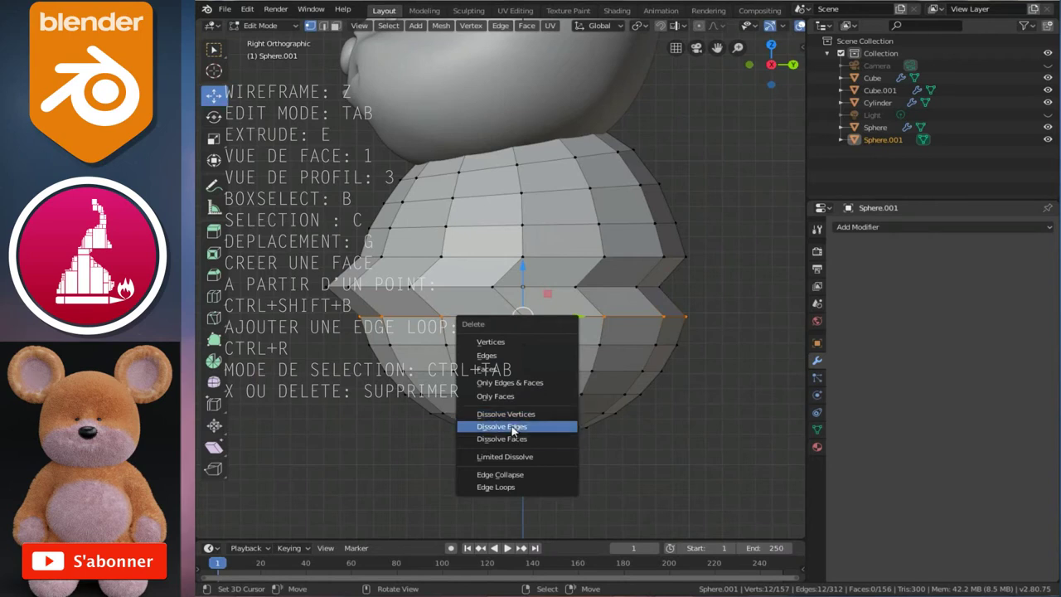
Dissolve two horizontal edge loops from the mouse body
{"action": "left_click", "coordinate": [512, 425]}
{"action": "left_click", "coordinate": [534, 346], "text": "alt"}
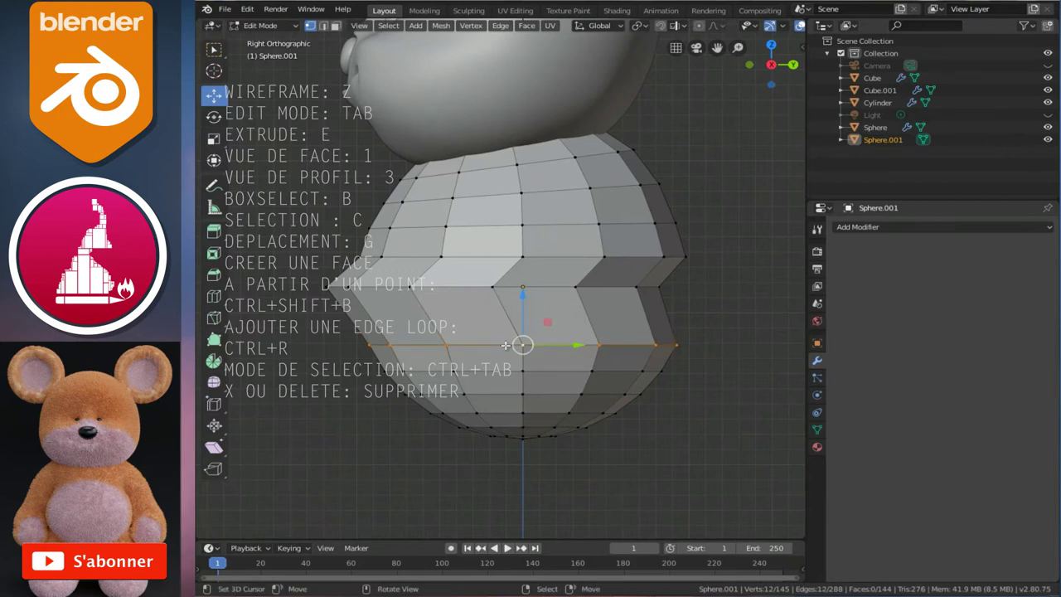
{"action": "key", "text": "x"}
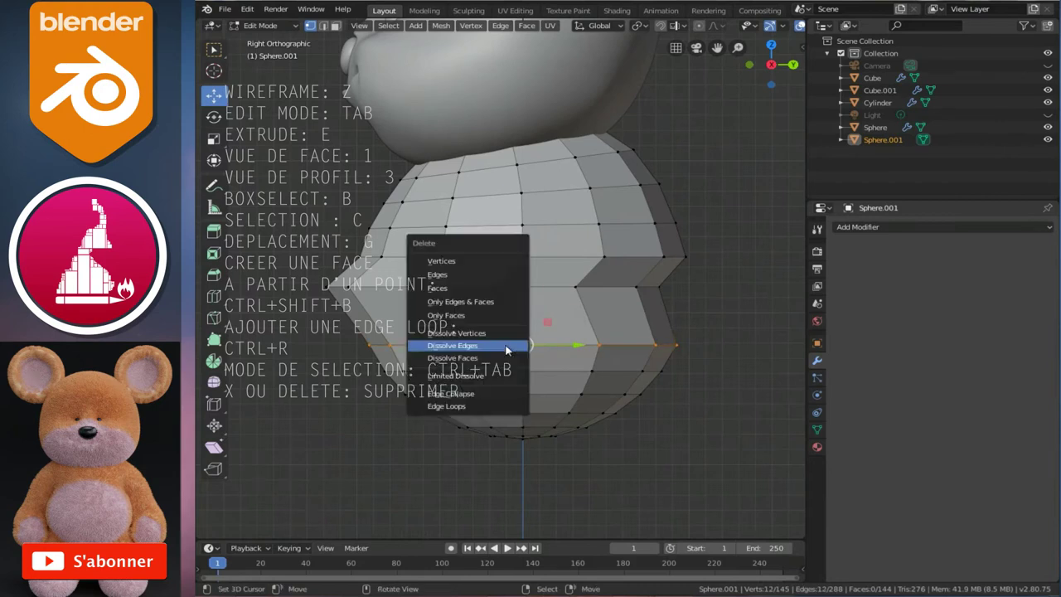
{"action": "left_click", "coordinate": [483, 354]}
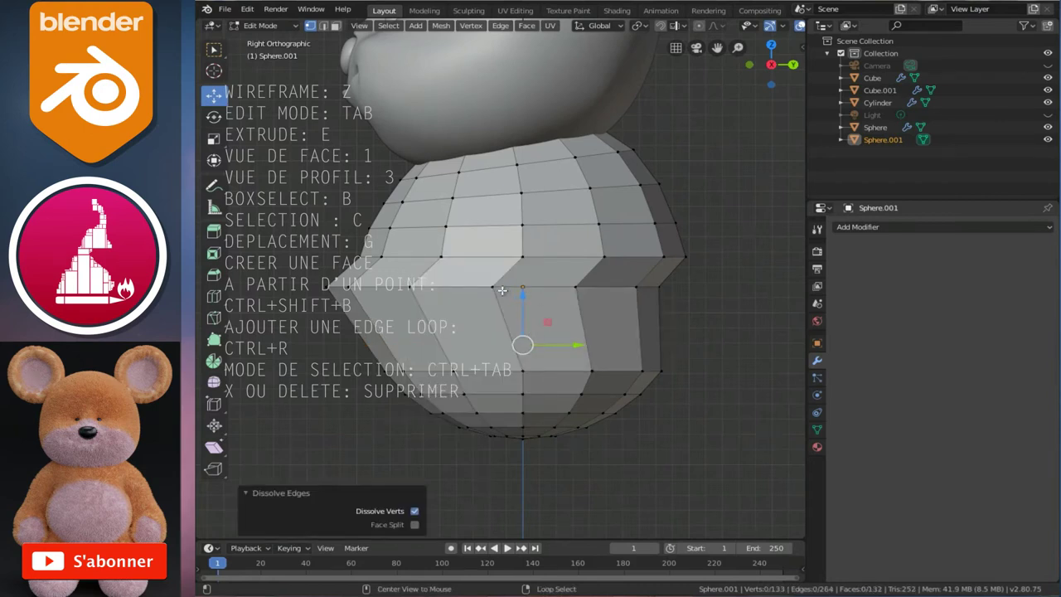
Lower the middle edge loop, then adjust its height along the Y axis
{"action": "left_click", "coordinate": [537, 285], "text": "alt"}
{"action": "key", "text": "g"}
{"action": "left_click", "coordinate": [496, 290]}
{"action": "key", "text": "g"}
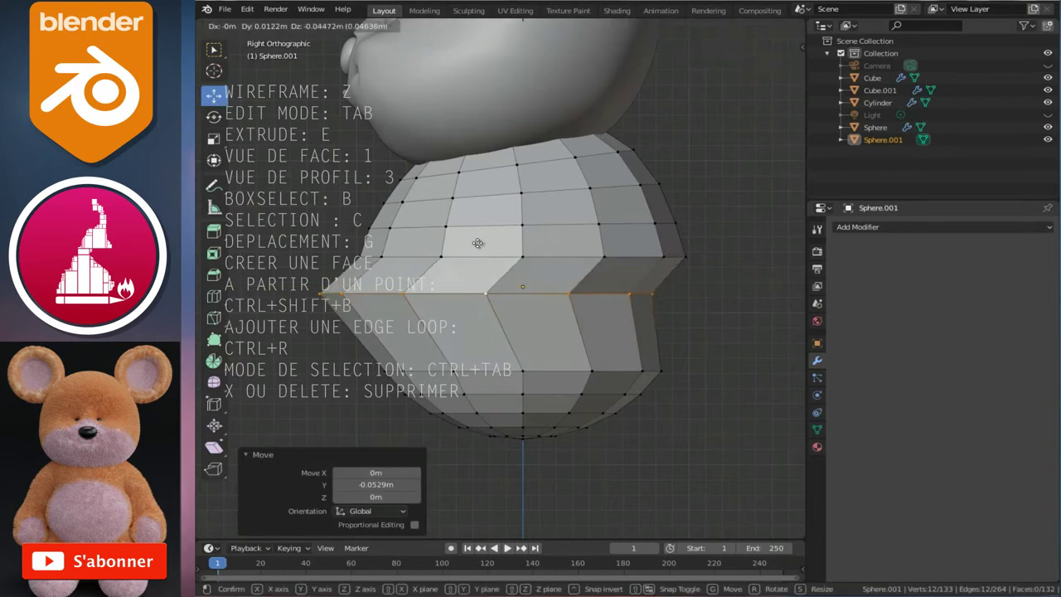
{"action": "key", "text": "y"}
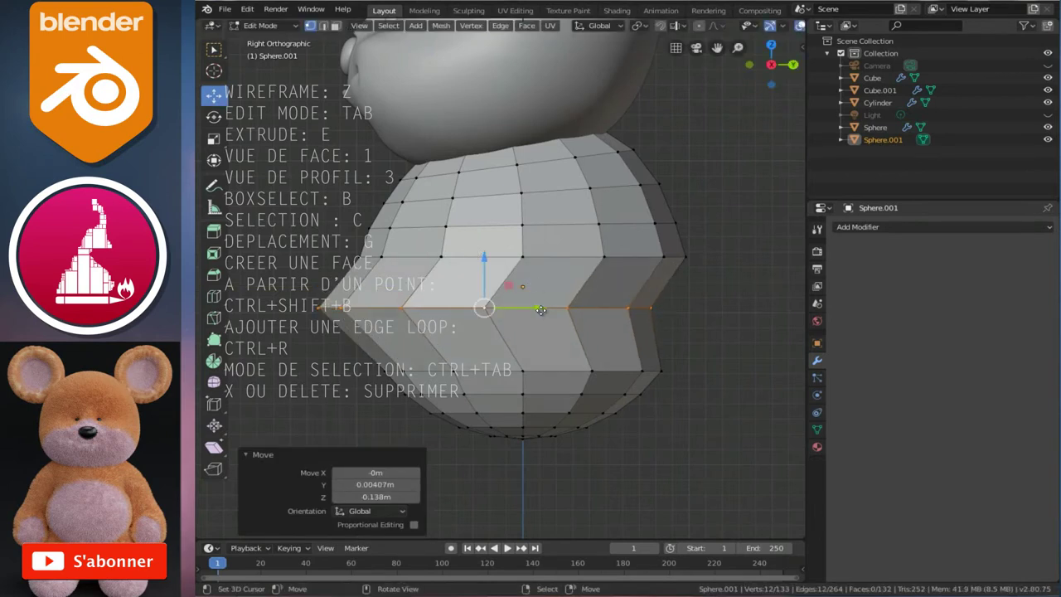
{"action": "left_click", "coordinate": [554, 258]}
Save the file and reposition two more edge loops vertically along Y
{"action": "key", "text": "ctrl+s"}
{"action": "key", "text": "g"}
{"action": "key", "text": "y"}
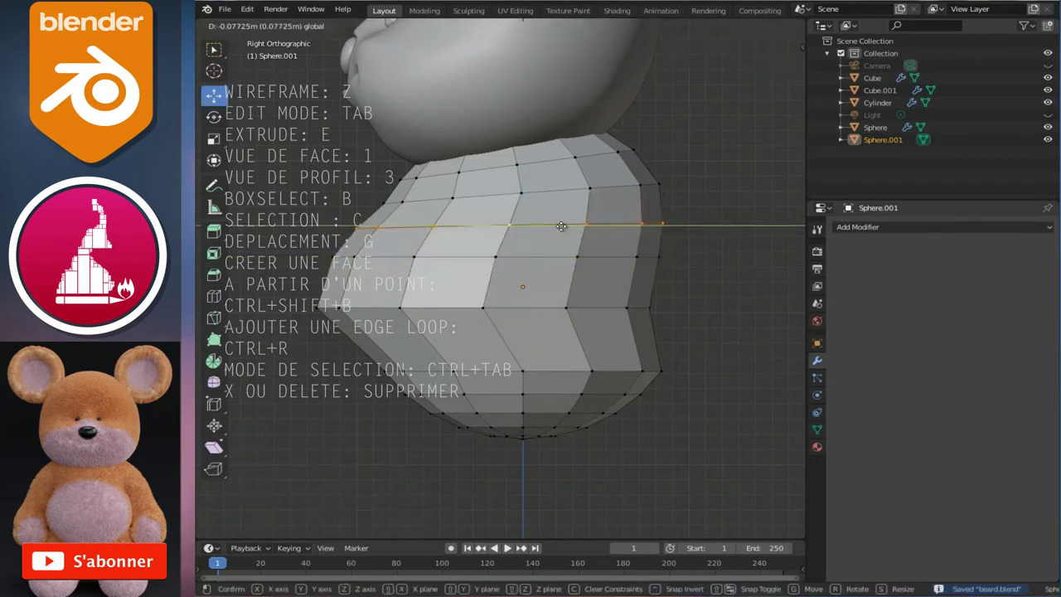
{"action": "left_click", "coordinate": [553, 232]}
{"action": "left_click", "coordinate": [481, 304], "text": "alt"}
{"action": "key", "text": "g"}
{"action": "key", "text": "y"}
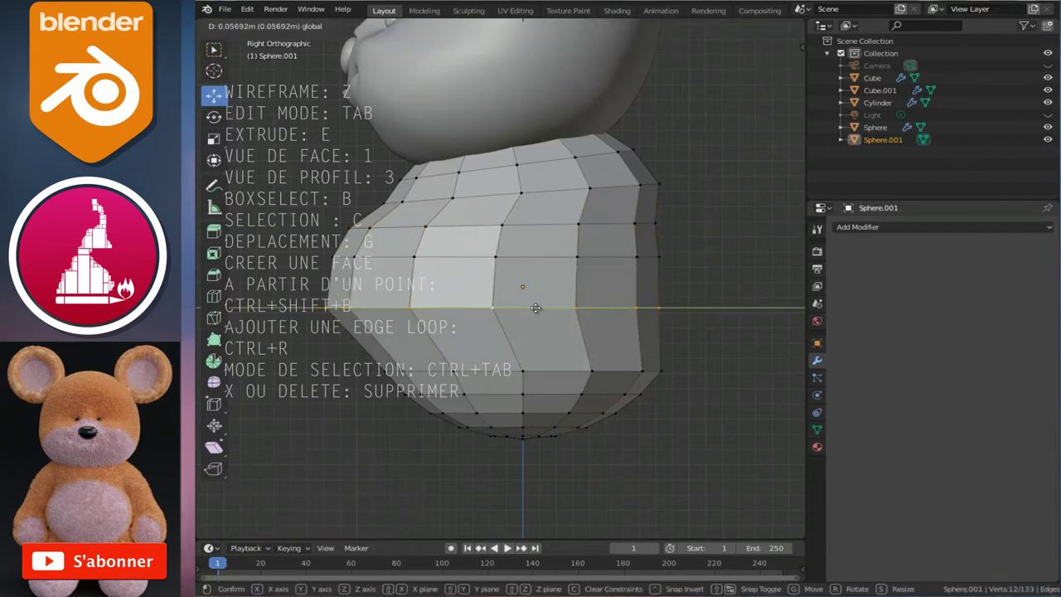
{"action": "left_click", "coordinate": [525, 305]}
Edge-slide the upper body loop into a smoother position
{"action": "left_click", "coordinate": [522, 258], "text": "alt"}
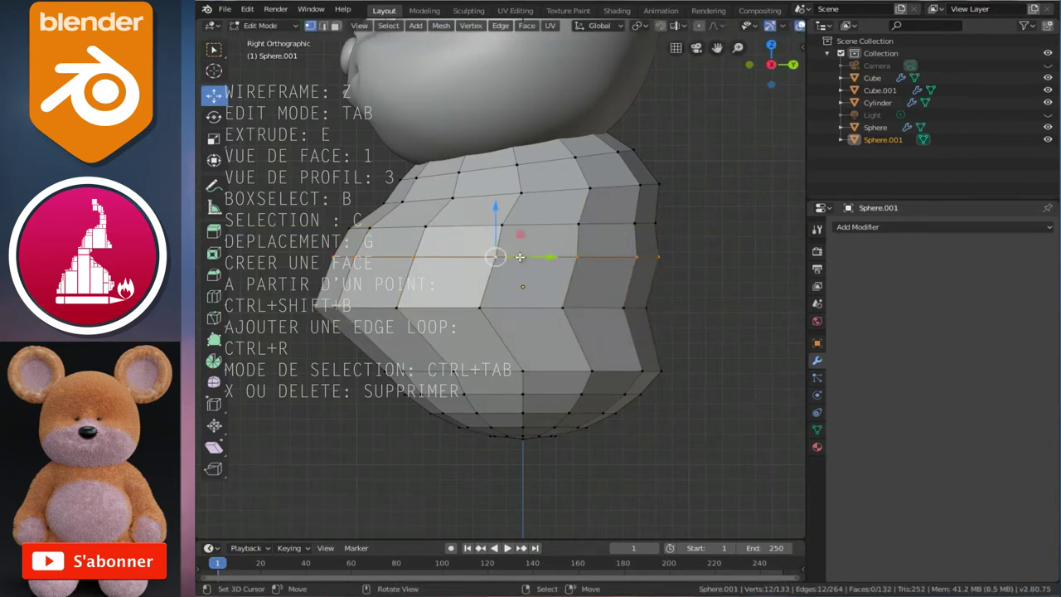
{"action": "key", "text": "ctrl+e"}
{"action": "left_click", "coordinate": [497, 239]}
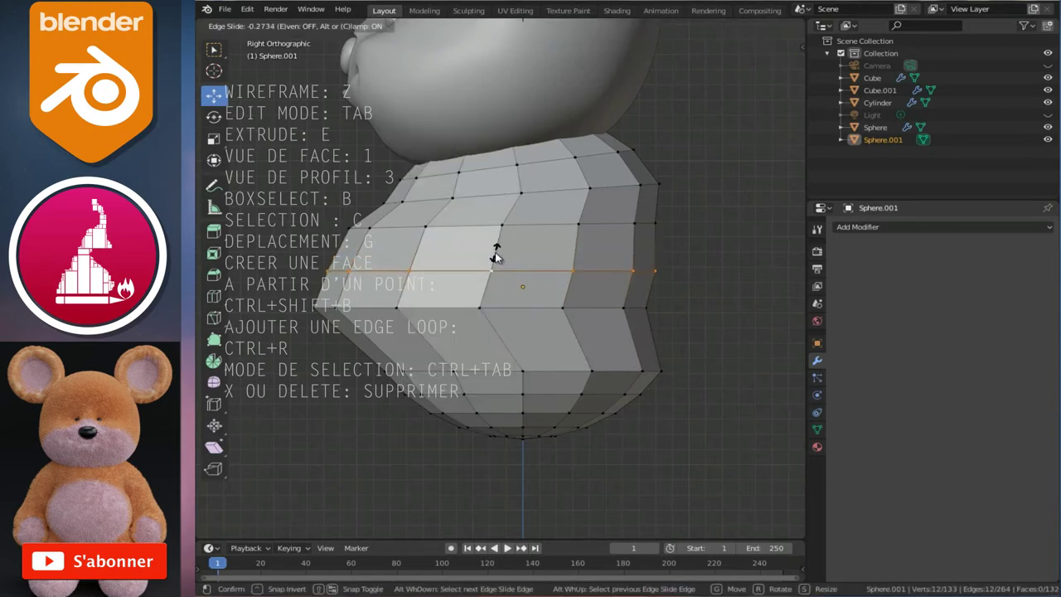
{"action": "left_click", "coordinate": [495, 255]}
{"action": "left_click_drag", "start_coordinate": [541, 268], "coordinate": [431, 307]}
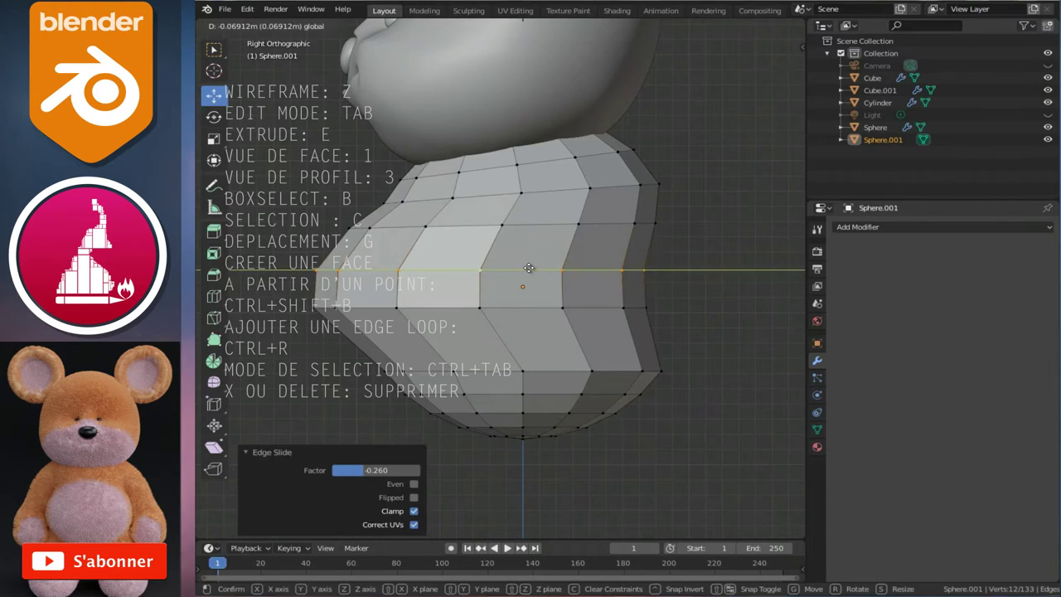
Add a loop cut across the lower body, move it down 0.0813 m, then select the bottom vertex
{"action": "key", "text": "ctrl+r"}
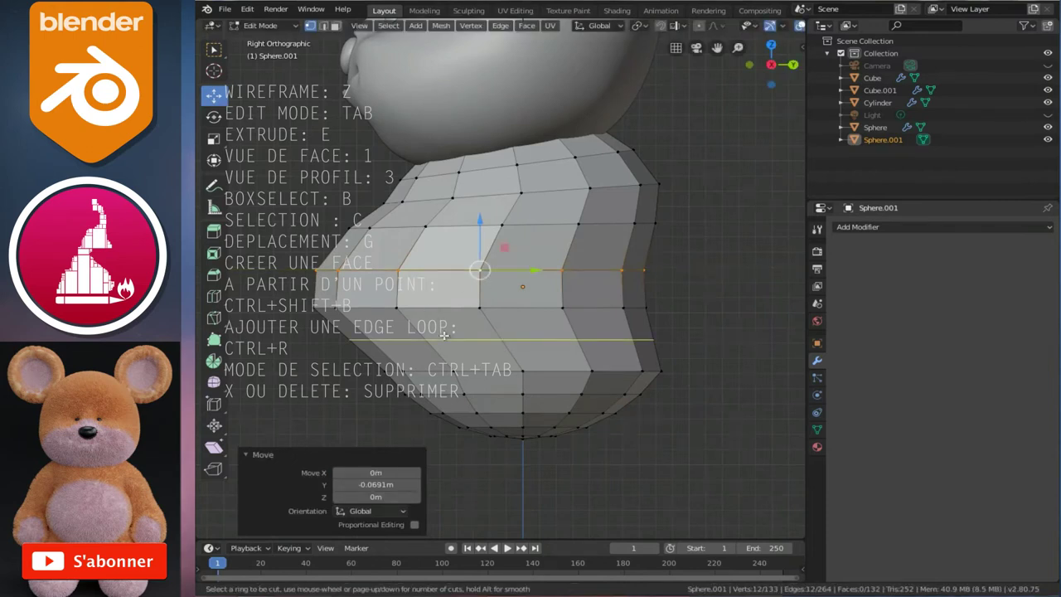
{"action": "left_click", "coordinate": [444, 334]}
{"action": "right_click", "coordinate": [445, 334]}
{"action": "key", "text": "g"}
{"action": "key", "text": "y"}
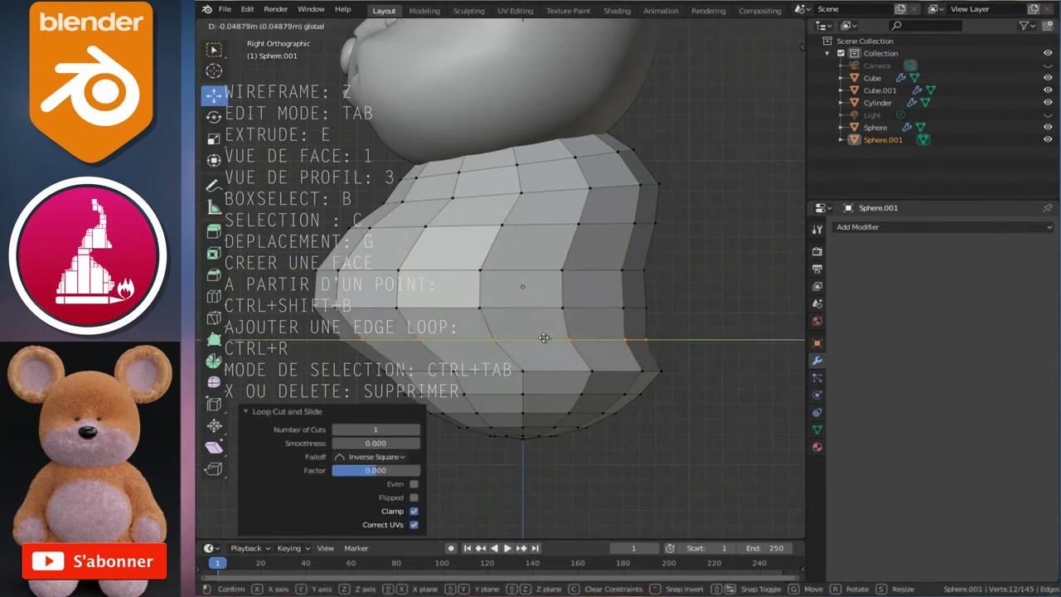
{"action": "left_click", "coordinate": [538, 338]}
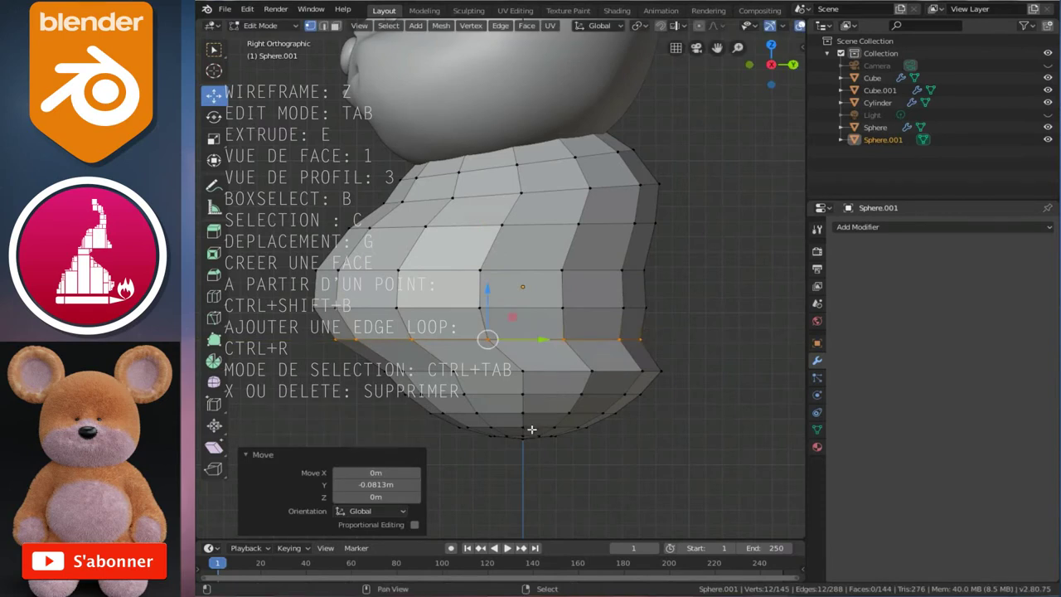
{"action": "middle_click_drag", "start_coordinate": [533, 428], "coordinate": [534, 370], "text": "shift"}
{"action": "left_click", "coordinate": [521, 362]}
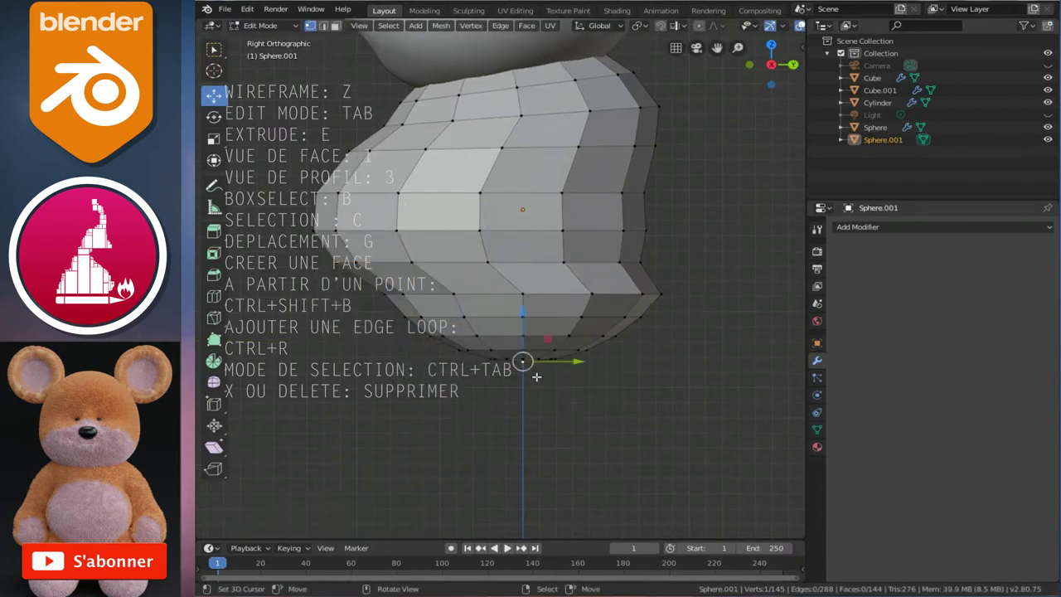
With proportional editing on, rotate and shift the body's bottom with smooth falloff
{"action": "left_click", "coordinate": [700, 25]}
{"action": "key", "text": "r"}
{"action": "scroll", "coordinate": [696, 365], "scroll_direction": "down", "scroll_amount": 2}
{"action": "scroll", "coordinate": [698, 359], "scroll_direction": "down", "scroll_amount": 2}
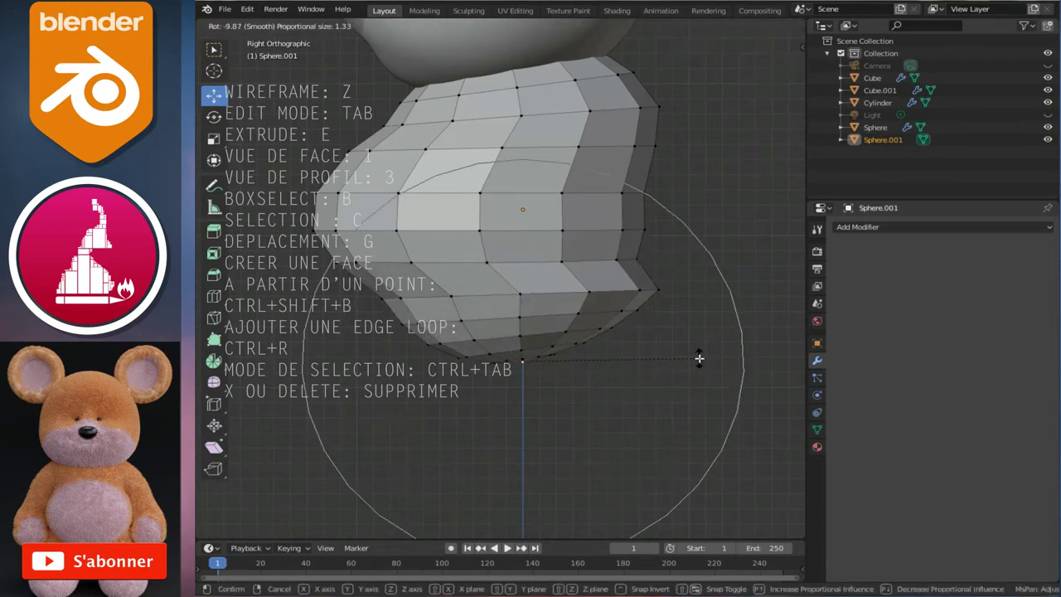
{"action": "scroll", "coordinate": [706, 343], "scroll_direction": "down", "scroll_amount": 1}
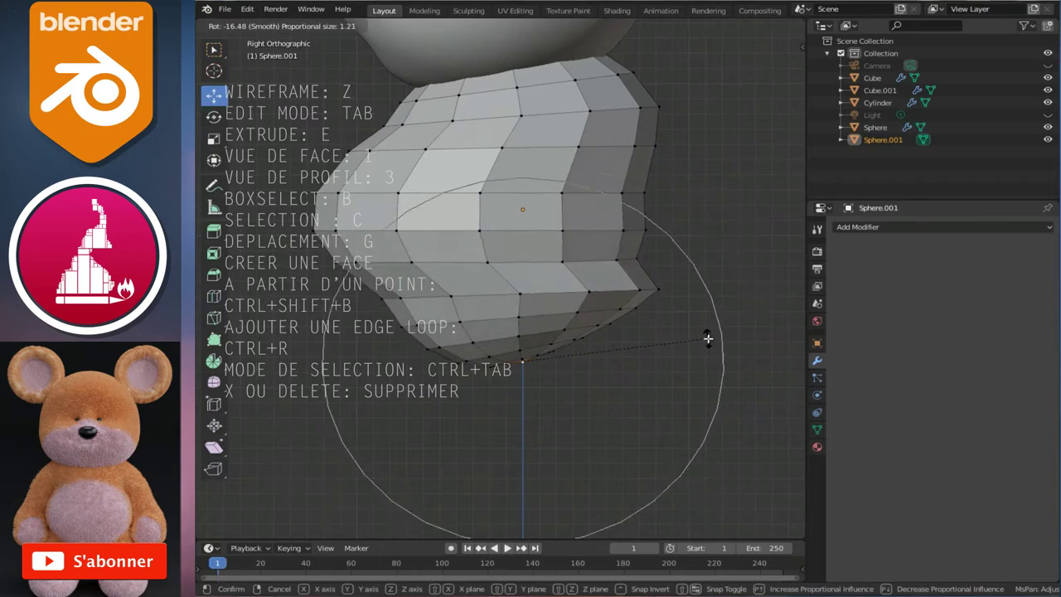
{"action": "scroll", "coordinate": [707, 337], "scroll_direction": "down", "scroll_amount": 1}
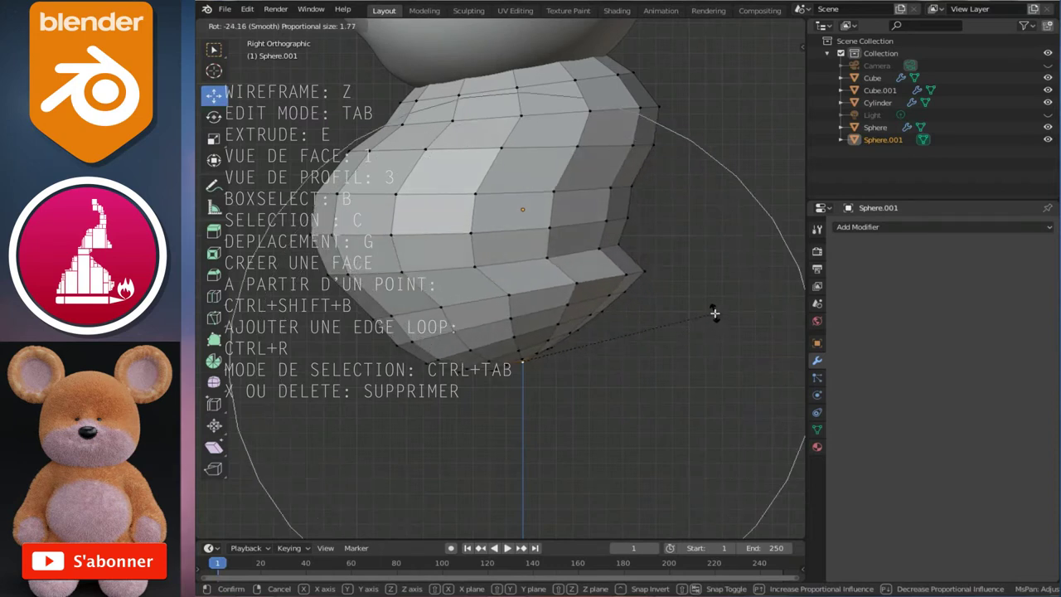
{"action": "left_click", "coordinate": [714, 315]}
{"action": "key", "text": "g"}
{"action": "scroll", "coordinate": [654, 403], "scroll_direction": "up", "scroll_amount": 8}
{"action": "left_click", "coordinate": [653, 406]}
{"action": "key", "text": "r"}
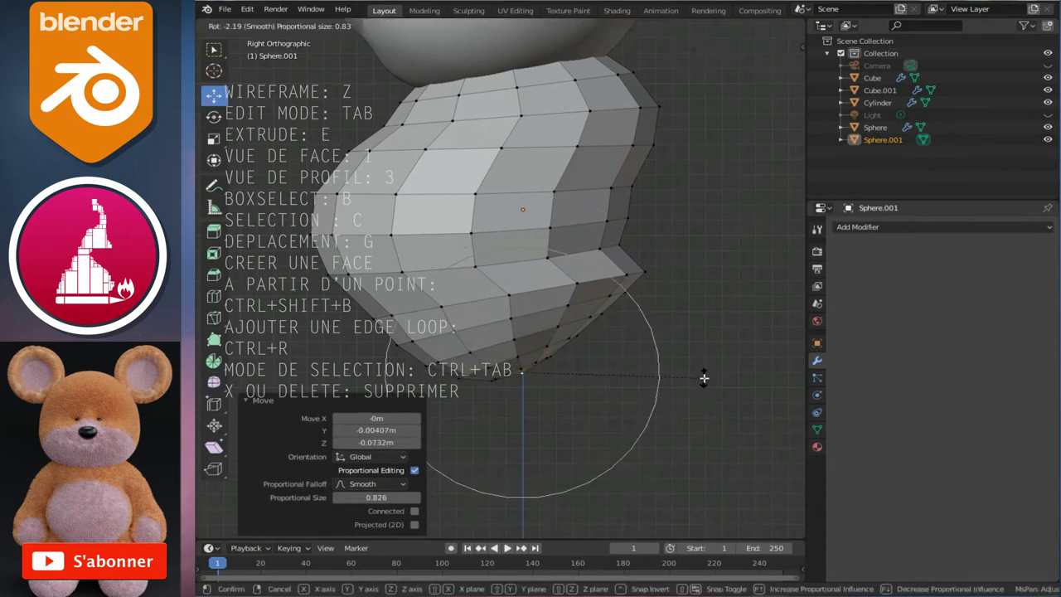
{"action": "right_click", "coordinate": [704, 379]}
Move and slightly enlarge the middle loop, then reposition the loop above it
{"action": "left_click", "coordinate": [562, 296], "text": "alt"}
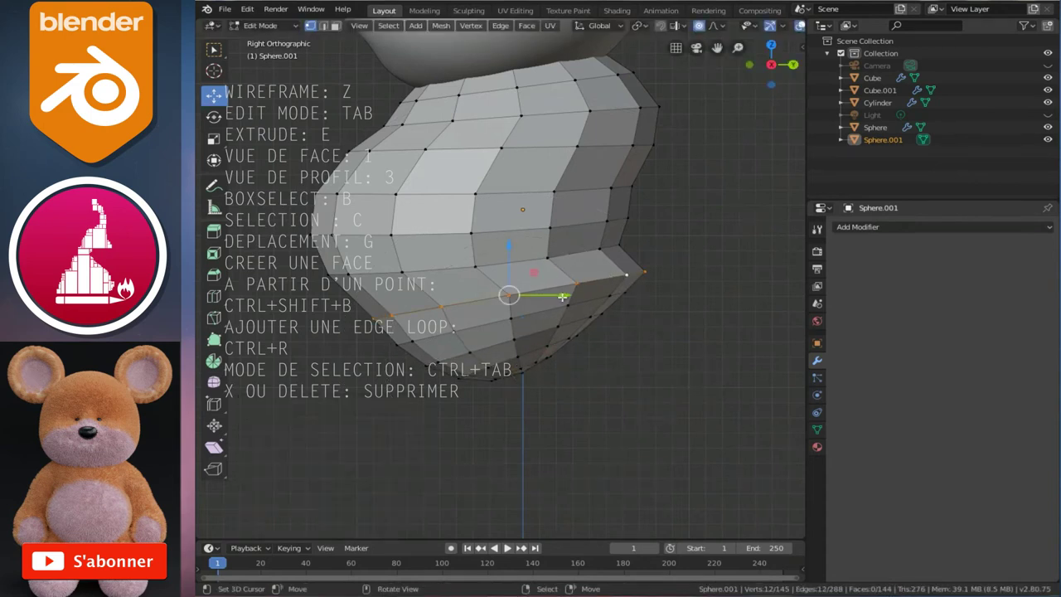
{"action": "key", "text": "g"}
{"action": "scroll", "coordinate": [593, 299], "scroll_direction": "up", "scroll_amount": 5}
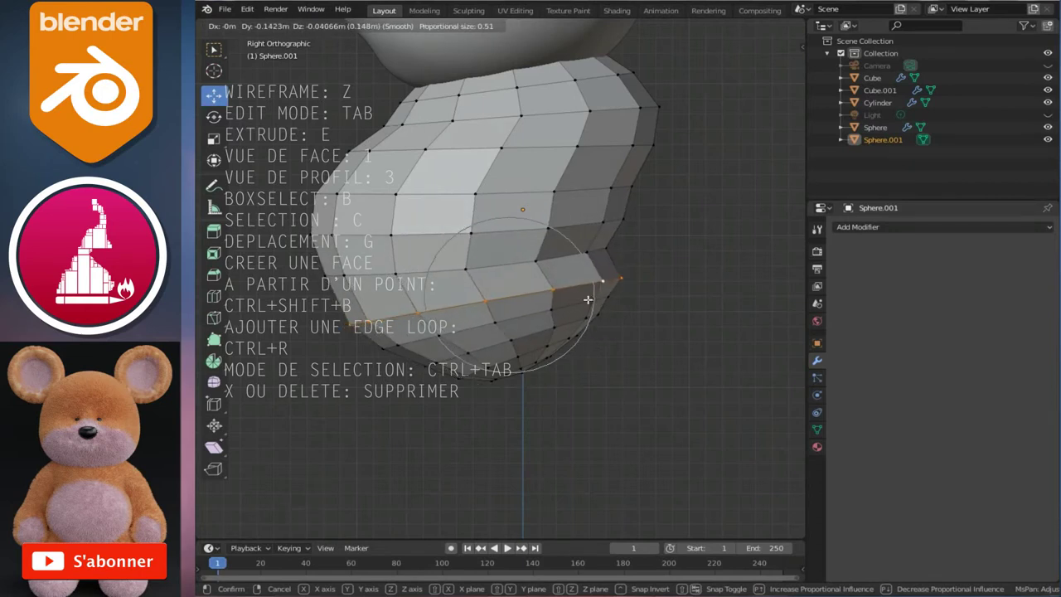
{"action": "left_click", "coordinate": [549, 263]}
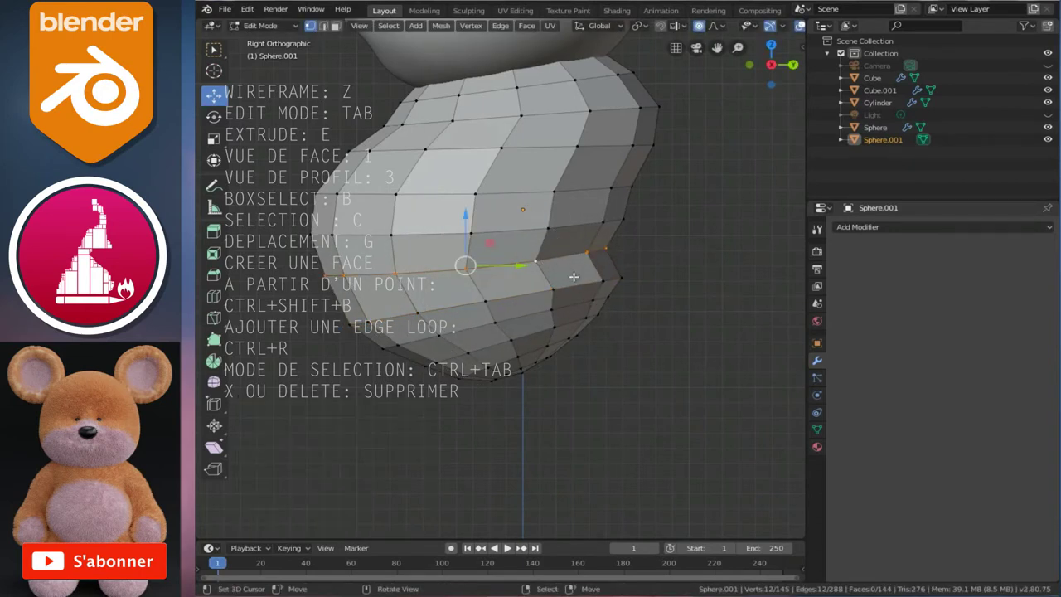
{"action": "key", "text": "s"}
{"action": "left_click", "coordinate": [580, 281]}
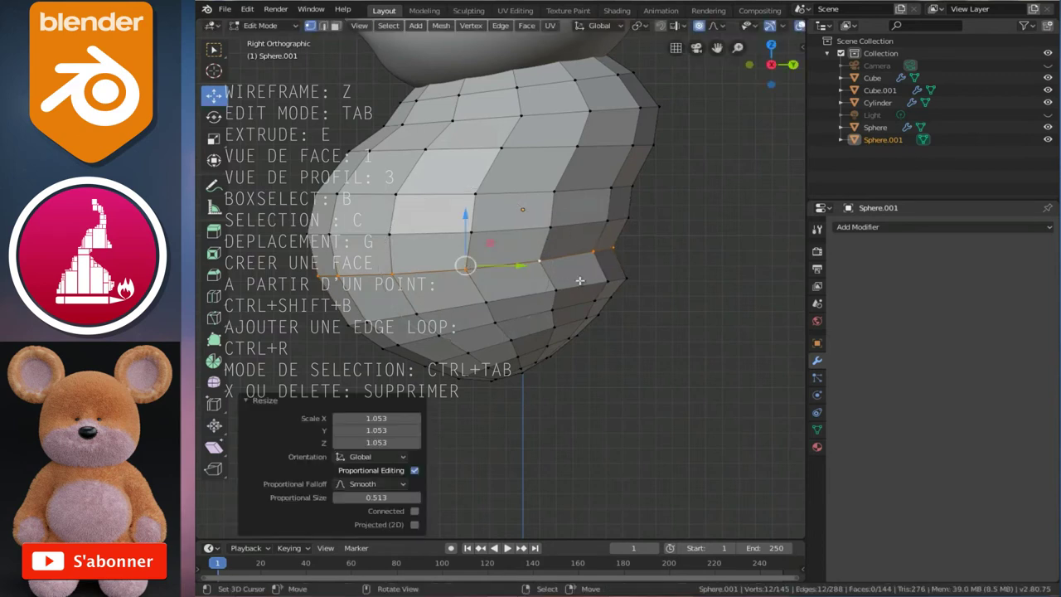
{"action": "left_click", "coordinate": [585, 230], "text": "alt"}
{"action": "key", "text": "g"}
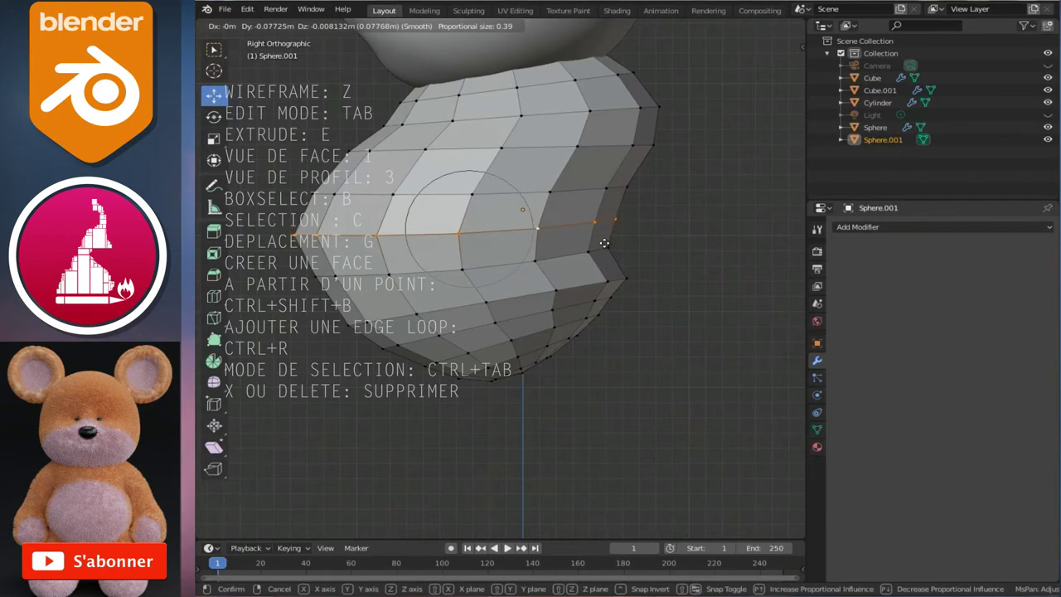
{"action": "left_click", "coordinate": [605, 242]}
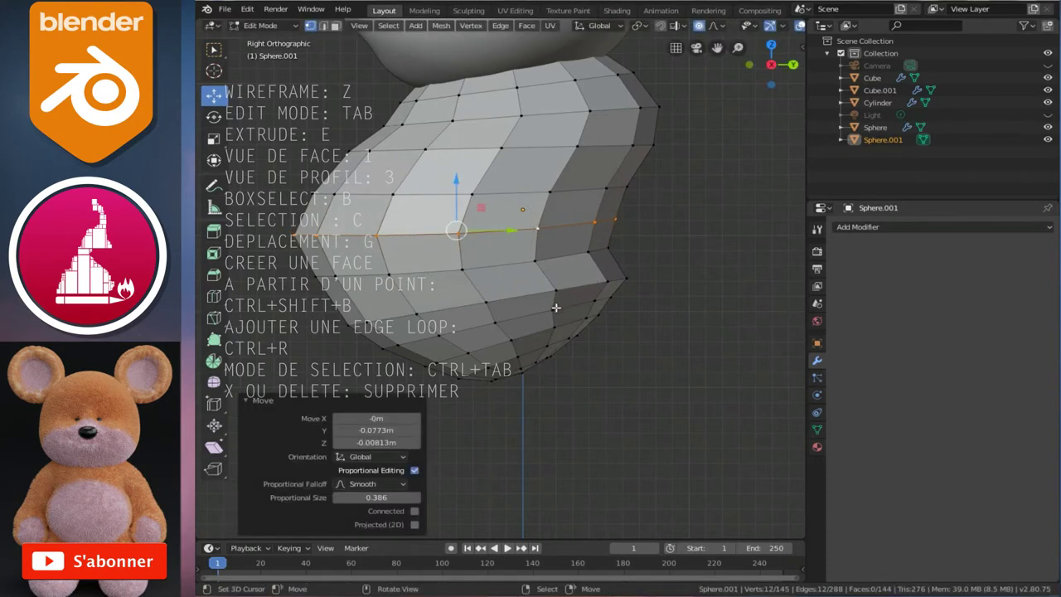
Turn off proportional editing, slightly enlarge a lower loop, and shift the next loop up
{"action": "left_click", "coordinate": [555, 308], "text": "alt"}
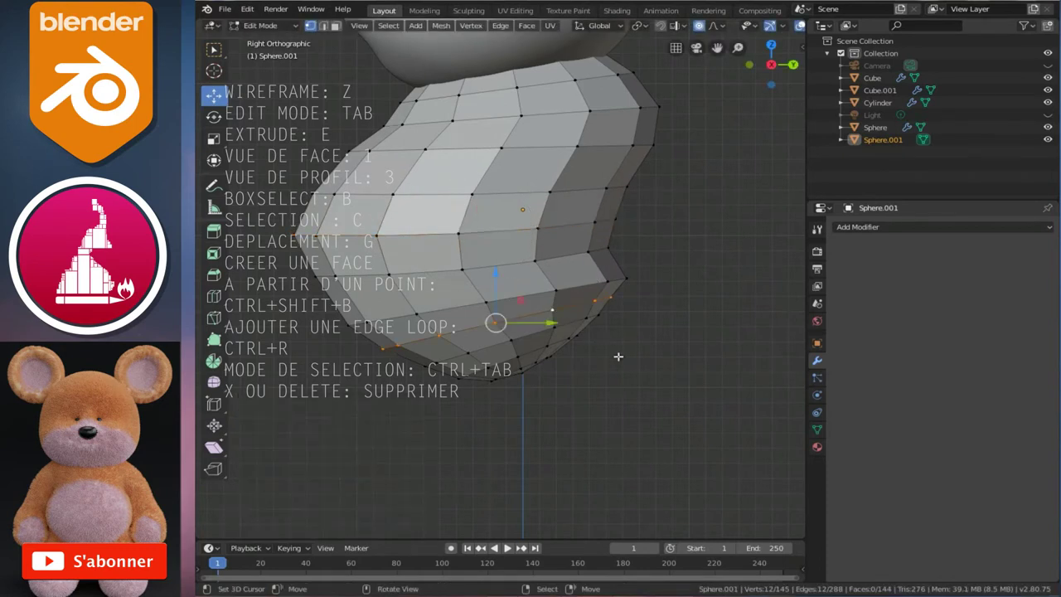
{"action": "key", "text": "s"}
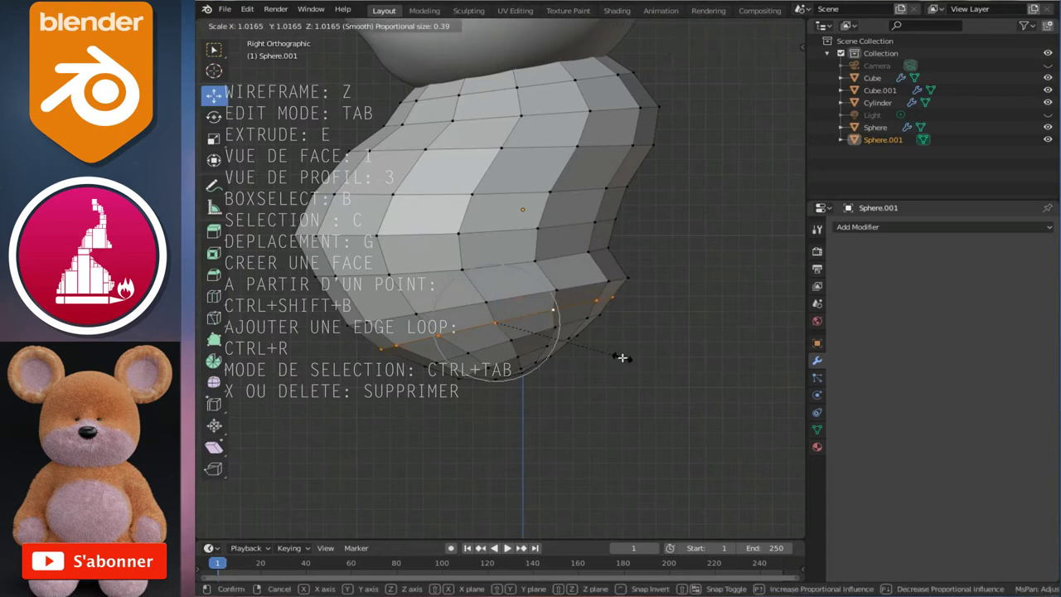
{"action": "right_click", "coordinate": [621, 357]}
{"action": "key", "text": "o"}
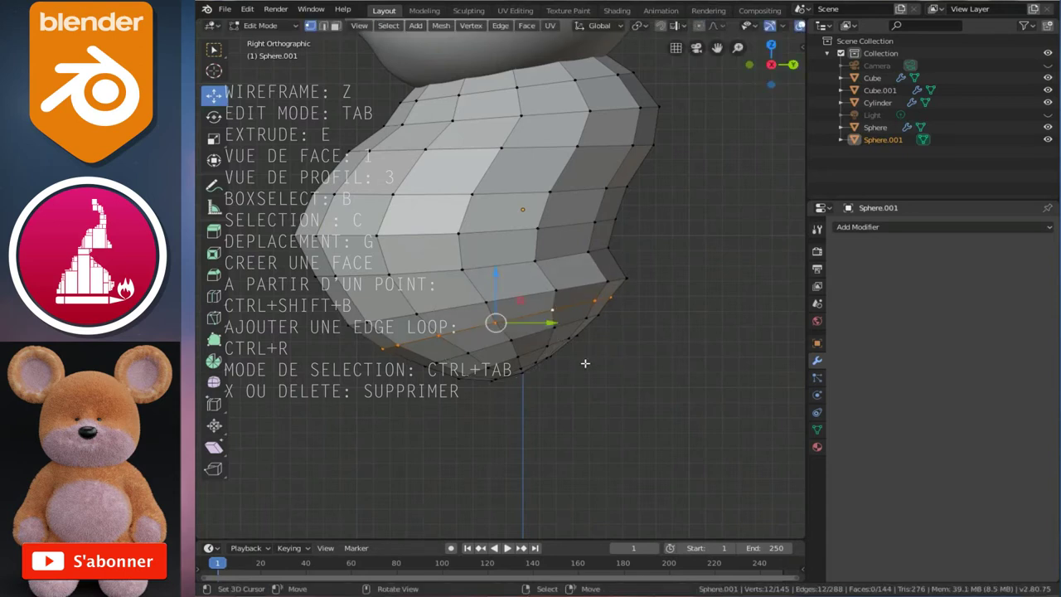
{"action": "key", "text": "s"}
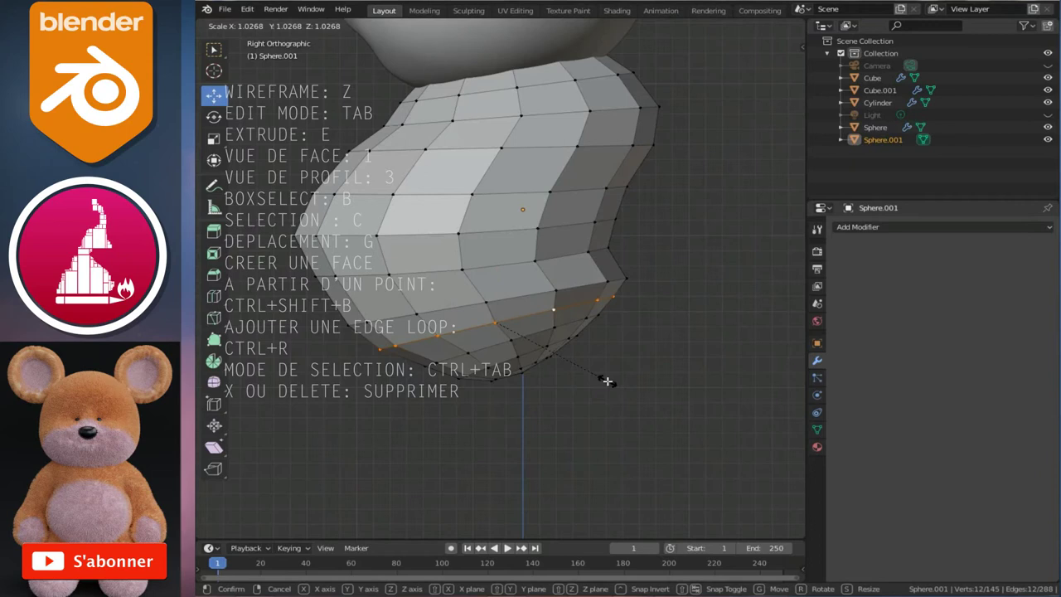
{"action": "left_click", "coordinate": [608, 380]}
{"action": "left_click", "coordinate": [578, 291], "text": "alt"}
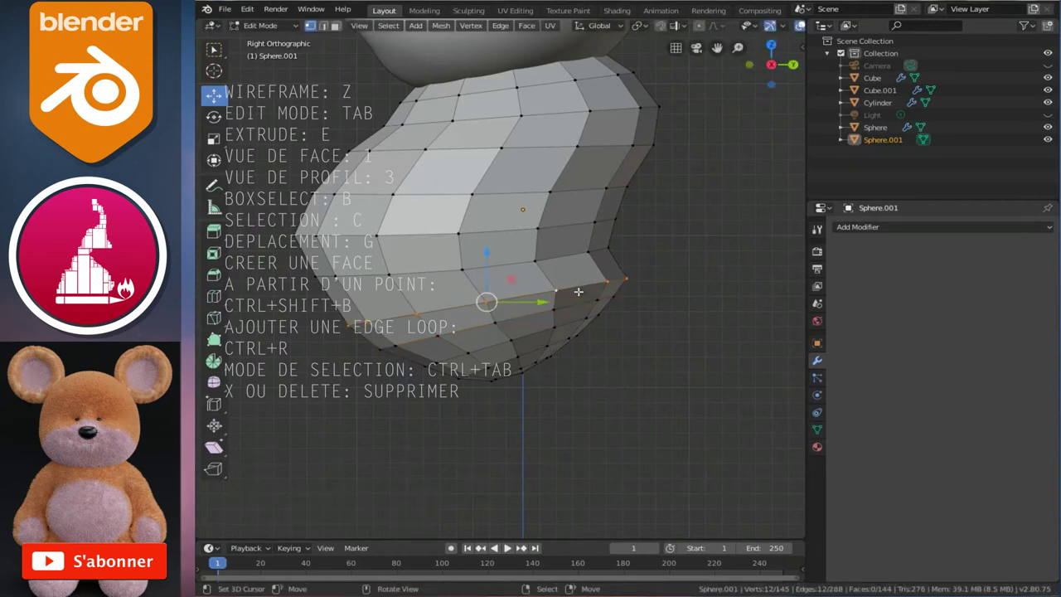
{"action": "key", "text": "g"}
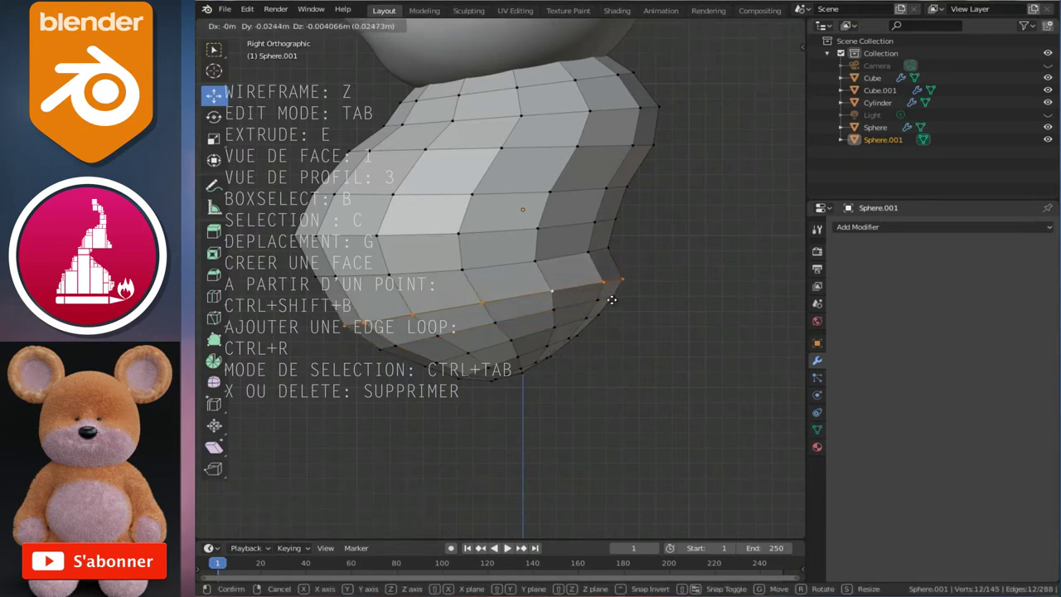
{"action": "left_click", "coordinate": [610, 300]}
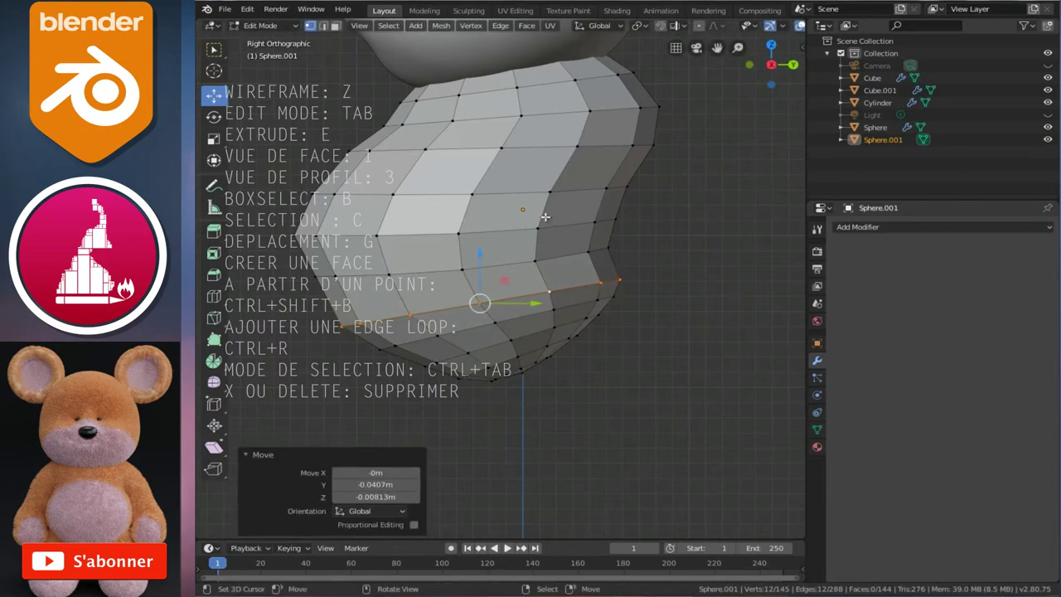
Scale the upper body loop to 1.055, lower it, and return to Object Mode
{"action": "scroll", "coordinate": [545, 216], "scroll_direction": "up", "scroll_amount": 4, "text": "shift"}
{"action": "left_click", "coordinate": [537, 208], "text": "alt"}
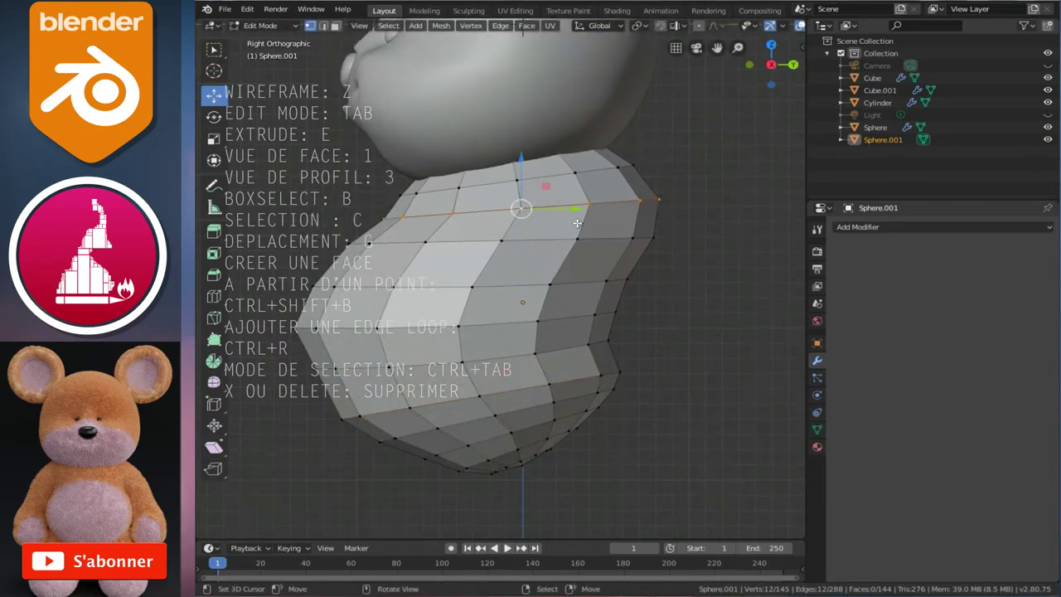
{"action": "key", "text": "s"}
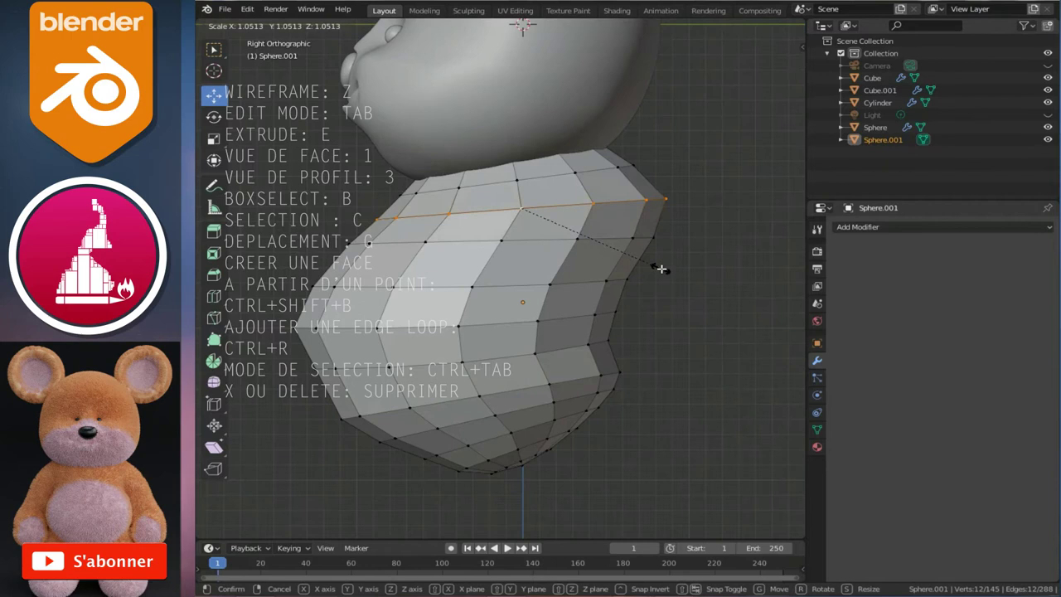
{"action": "left_click", "coordinate": [663, 269]}
{"action": "key", "text": "g"}
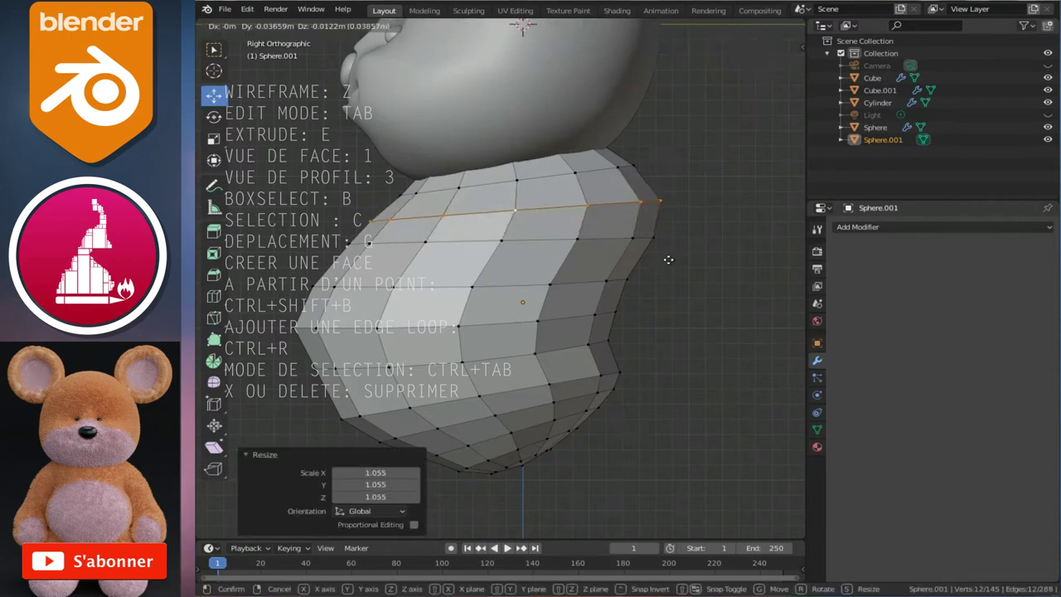
{"action": "left_click", "coordinate": [665, 259]}
{"action": "scroll", "coordinate": [664, 259], "scroll_direction": "down", "scroll_amount": 3}
{"action": "key", "text": "Tab"}
{"action": "middle_click_drag", "start_coordinate": [471, 251], "coordinate": [629, 267]}
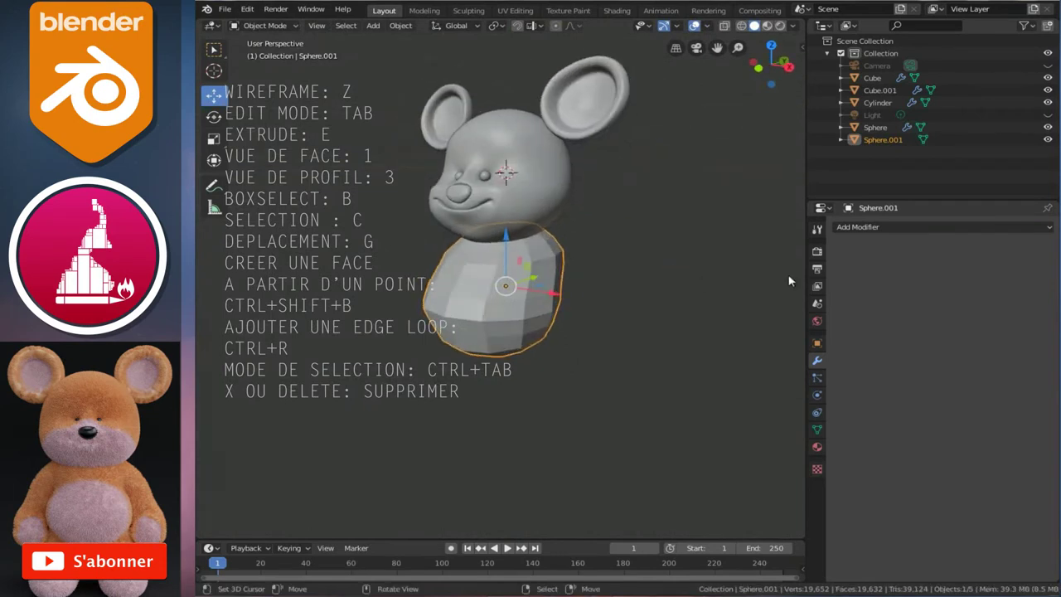
Add a Subdivision Surface modifier to the Sphere.001 body
{"action": "left_click", "coordinate": [903, 225]}
{"action": "left_click", "coordinate": [801, 431]}
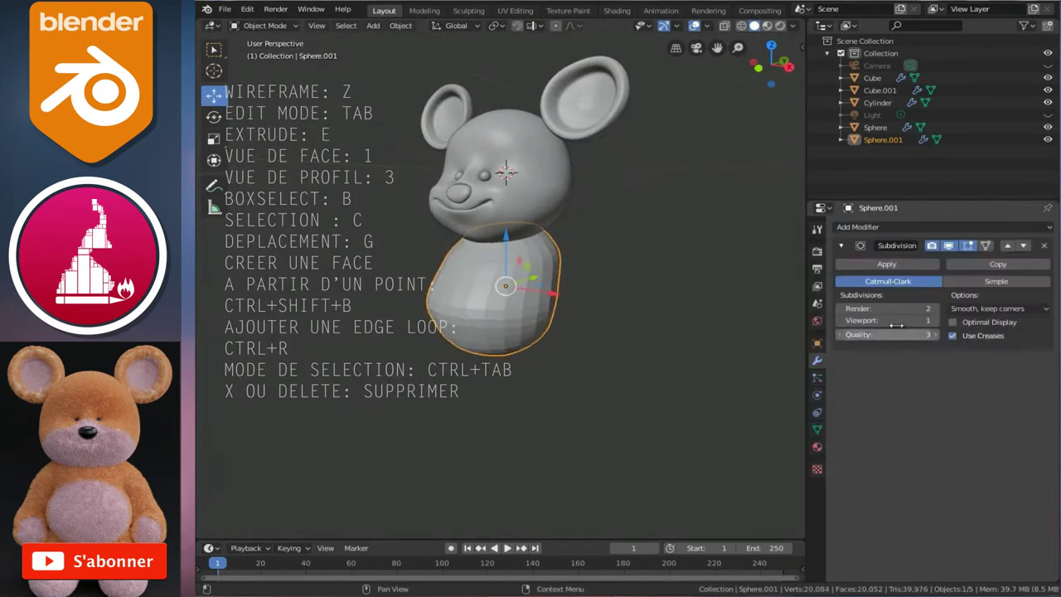
{"action": "middle_click_drag", "start_coordinate": [504, 290], "coordinate": [571, 285]}
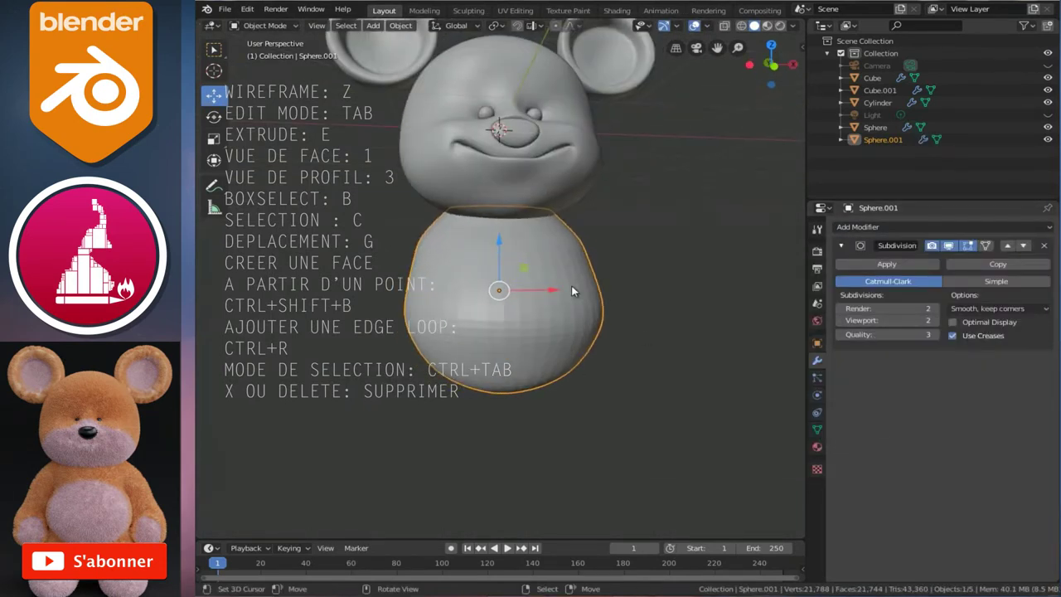
{"action": "key", "text": "a"}
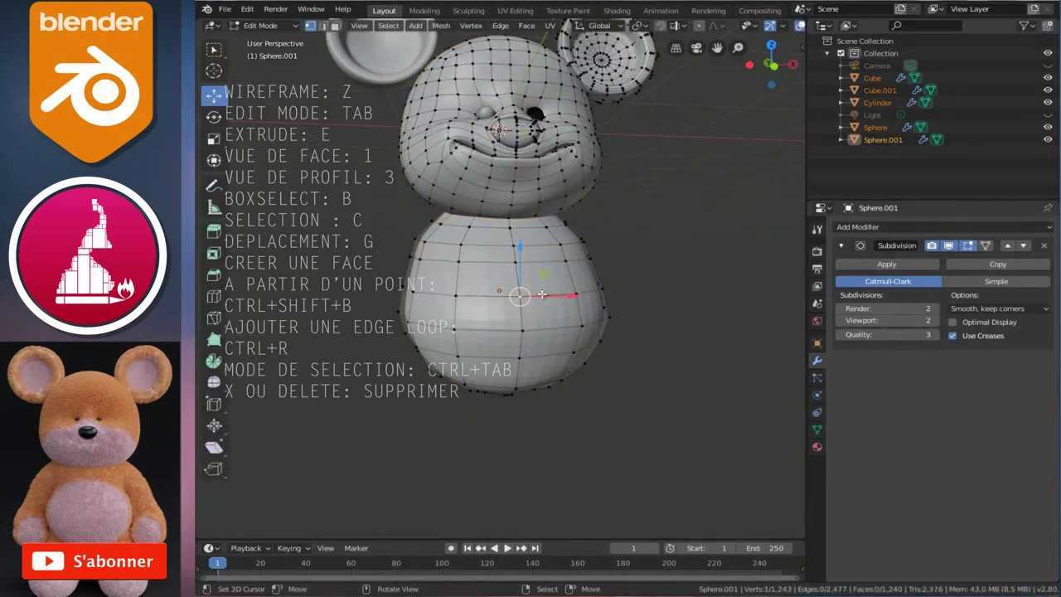
{"action": "key", "text": "Tab"}
Select all body vertices and apply Smooth Vertices four times, then return to Object Mode
{"action": "left_click", "coordinate": [541, 294]}
{"action": "key", "text": "Tab"}
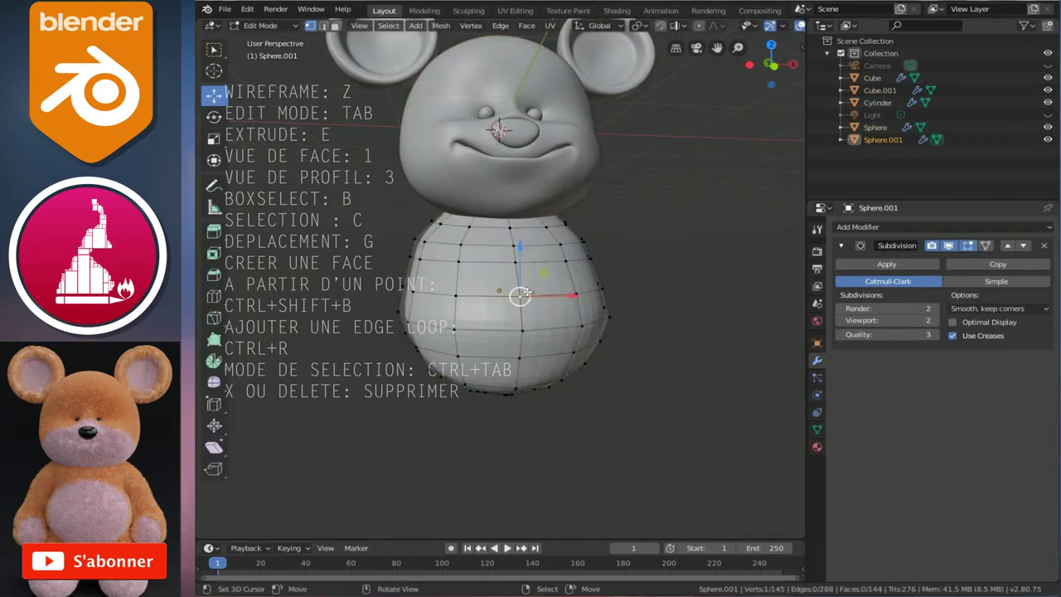
{"action": "key", "text": "a"}
{"action": "right_click", "coordinate": [475, 296]}
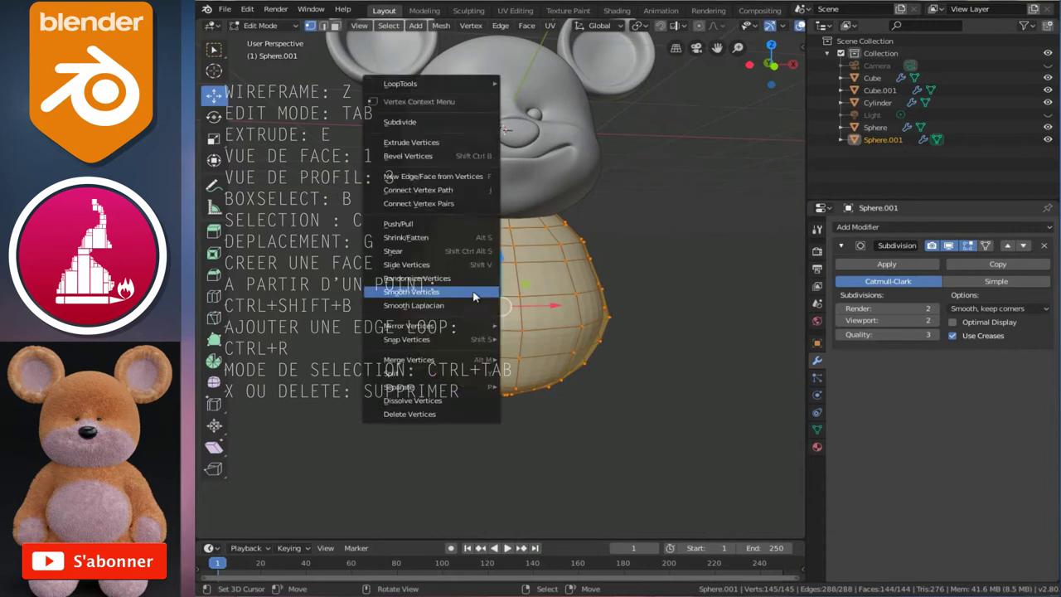
{"action": "left_click", "coordinate": [429, 297]}
{"action": "right_click", "coordinate": [428, 298]}
{"action": "left_click", "coordinate": [429, 298]}
{"action": "right_click", "coordinate": [429, 298]}
{"action": "left_click", "coordinate": [428, 298]}
{"action": "right_click", "coordinate": [429, 298]}
{"action": "left_click", "coordinate": [428, 299]}
{"action": "key", "text": "Tab"}
{"action": "mouse_move", "coordinate": [429, 299]}
{"action": "middle_mouse_down"}
{"action": "mouse_move", "coordinate": [446, 285]}
{"action": "mouse_move", "coordinate": [630, 294]}
{"action": "middle_mouse_up"}
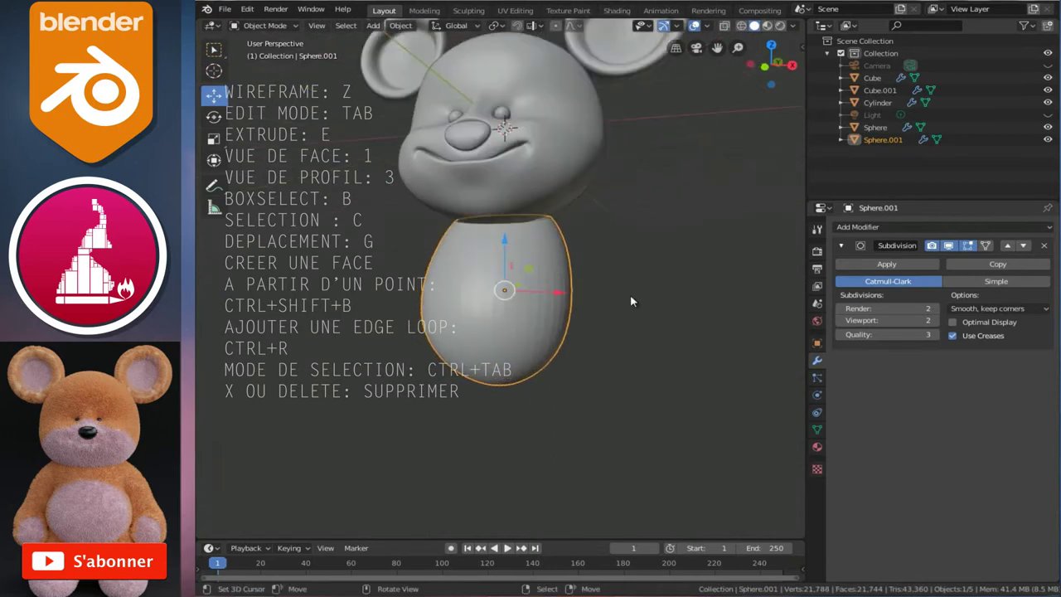
From the front view, scale the body mesh 1.180 along X and 1.050 along Z
{"action": "key", "text": "1"}
{"action": "scroll", "coordinate": [622, 297], "scroll_direction": "up", "scroll_amount": 2}
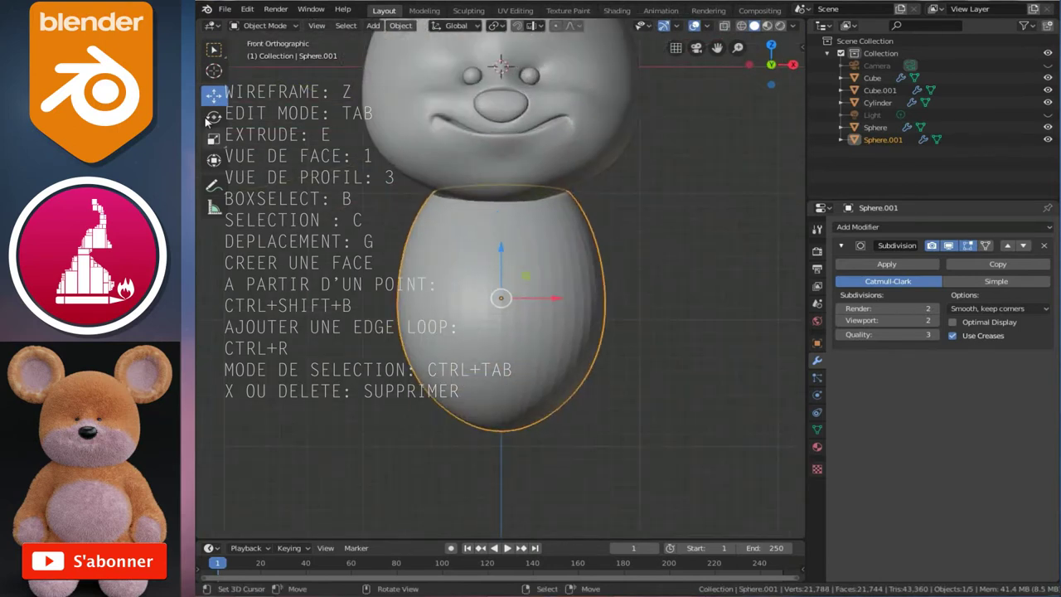
{"action": "key", "text": "Tab"}
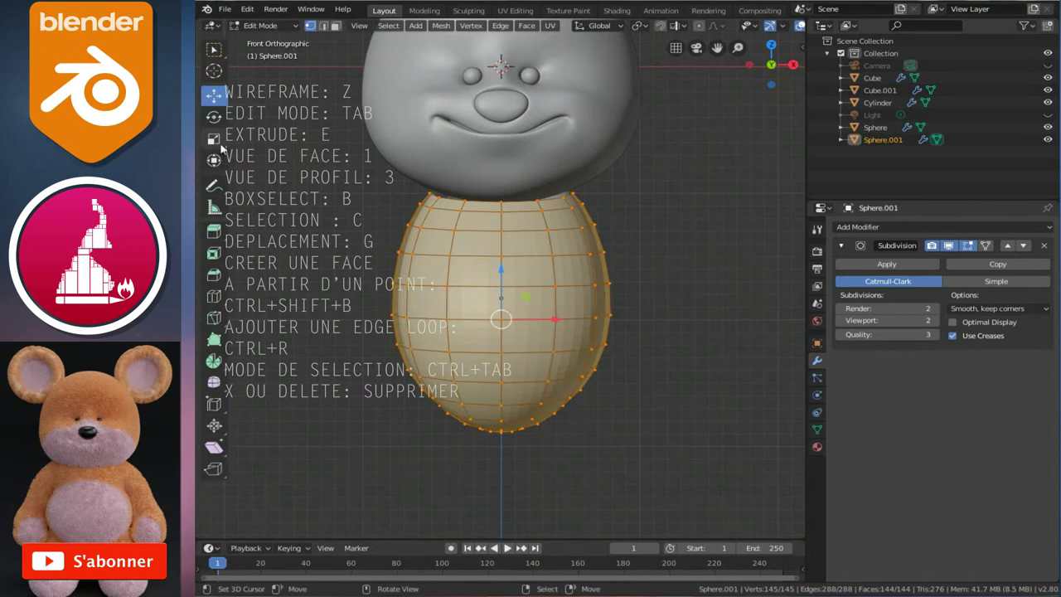
{"action": "left_click", "coordinate": [214, 138]}
{"action": "left_click_drag", "start_coordinate": [555, 319], "coordinate": [568, 320]}
{"action": "key", "text": "x"}
{"action": "left_click_drag", "start_coordinate": [501, 320], "coordinate": [502, 265]}
{"action": "key", "text": "z"}
{"action": "middle_click_drag", "start_coordinate": [503, 451], "coordinate": [507, 380]}
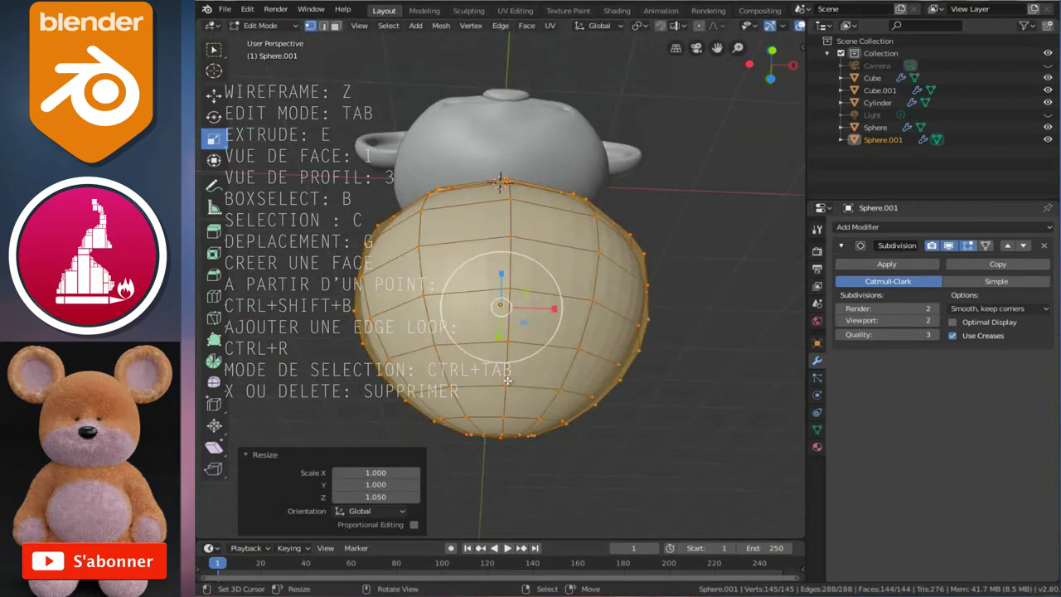
{"action": "middle_click_drag", "start_coordinate": [500, 440], "coordinate": [501, 406]}
Raise the body's bottom vertex about 0.215 m with soft proportional falloff
{"action": "left_click", "coordinate": [501, 394]}
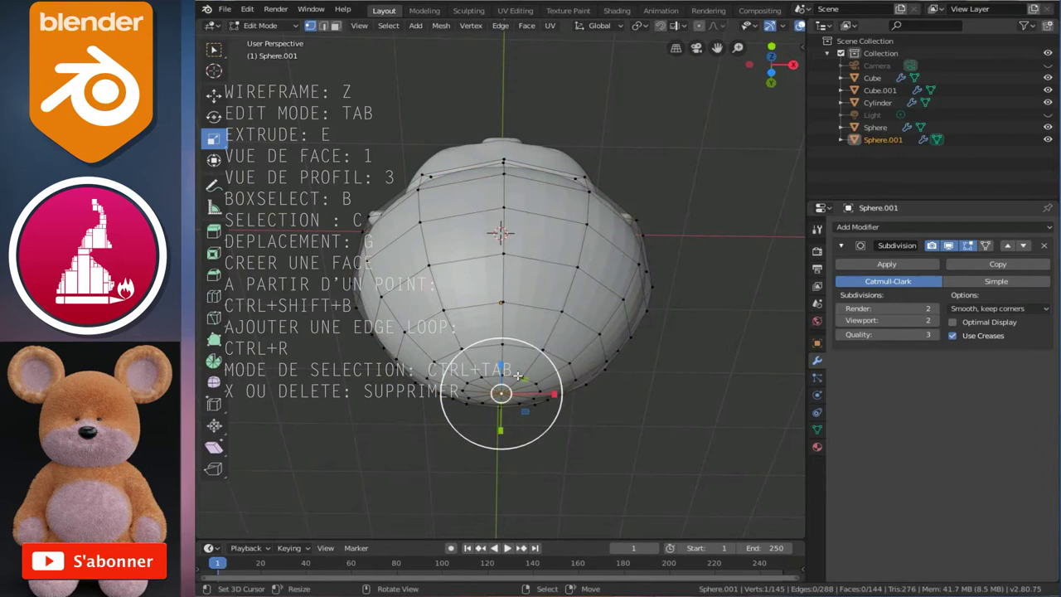
{"action": "key", "text": "KP_1"}
{"action": "left_click", "coordinate": [214, 96]}
{"action": "mouse_move", "coordinate": [501, 432]}
{"action": "left_mouse_down"}
{"action": "mouse_move", "coordinate": [500, 374]}
{"action": "mouse_move", "coordinate": [500, 406]}
{"action": "left_mouse_up"}
{"action": "key", "text": "ctrl+z"}
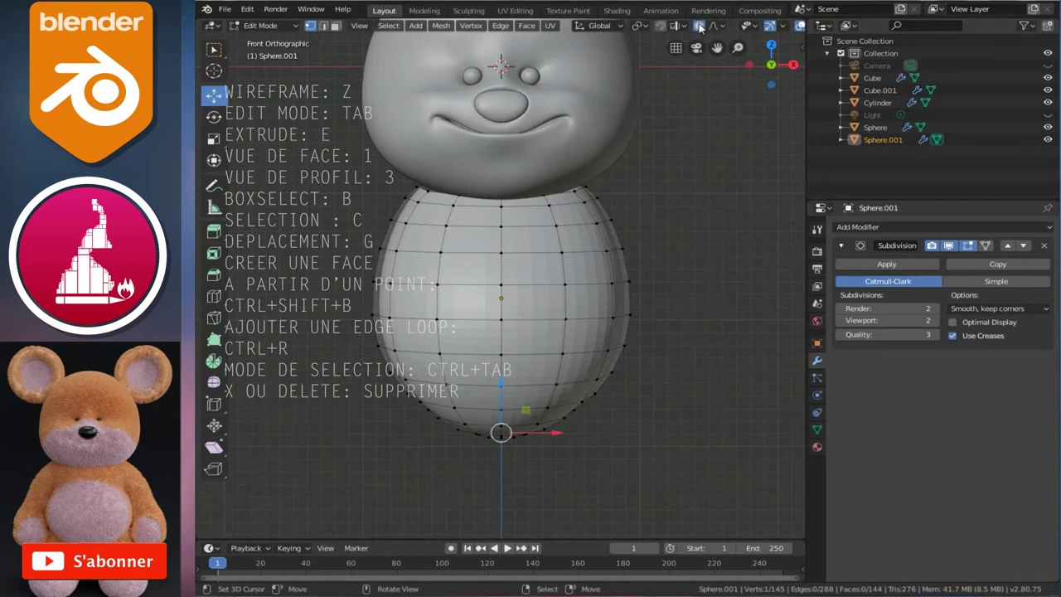
{"action": "left_click_drag", "start_coordinate": [503, 385], "coordinate": [500, 370]}
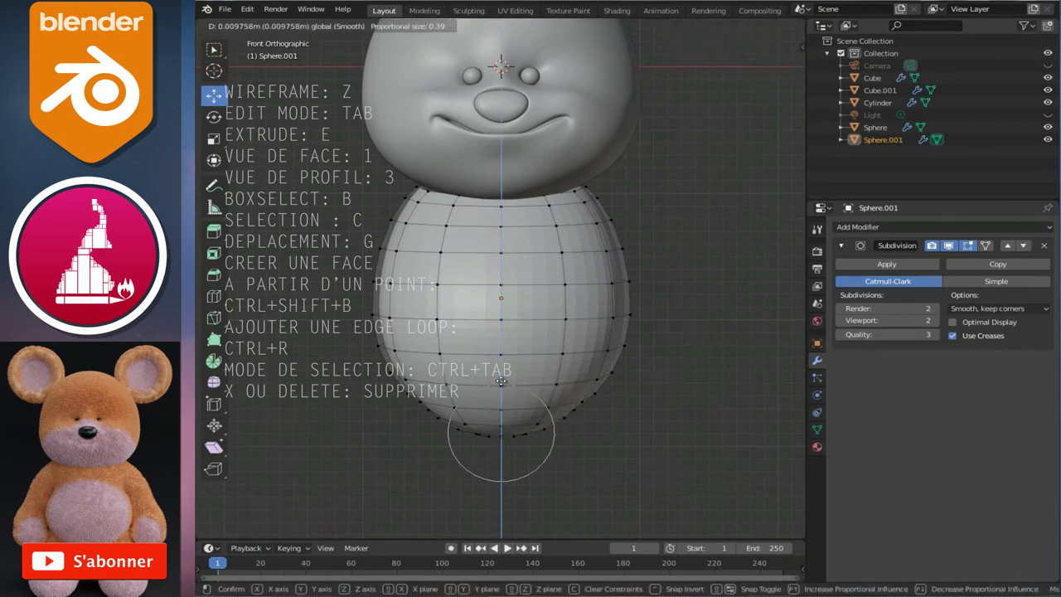
{"action": "scroll", "coordinate": [500, 369], "scroll_direction": "down", "scroll_amount": 8}
{"action": "left_click_drag", "start_coordinate": [500, 369], "coordinate": [502, 358]}
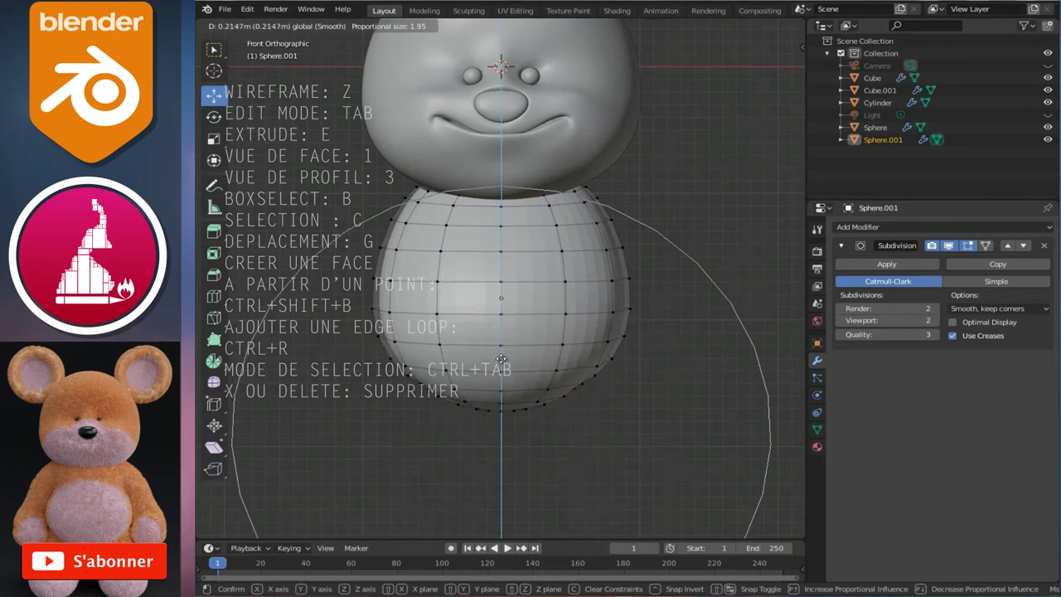
{"action": "left_click", "coordinate": [502, 358]}
Scale both side vertices outward about 1.15 to swell the belly, then return to Object Mode
{"action": "left_click", "coordinate": [633, 309]}
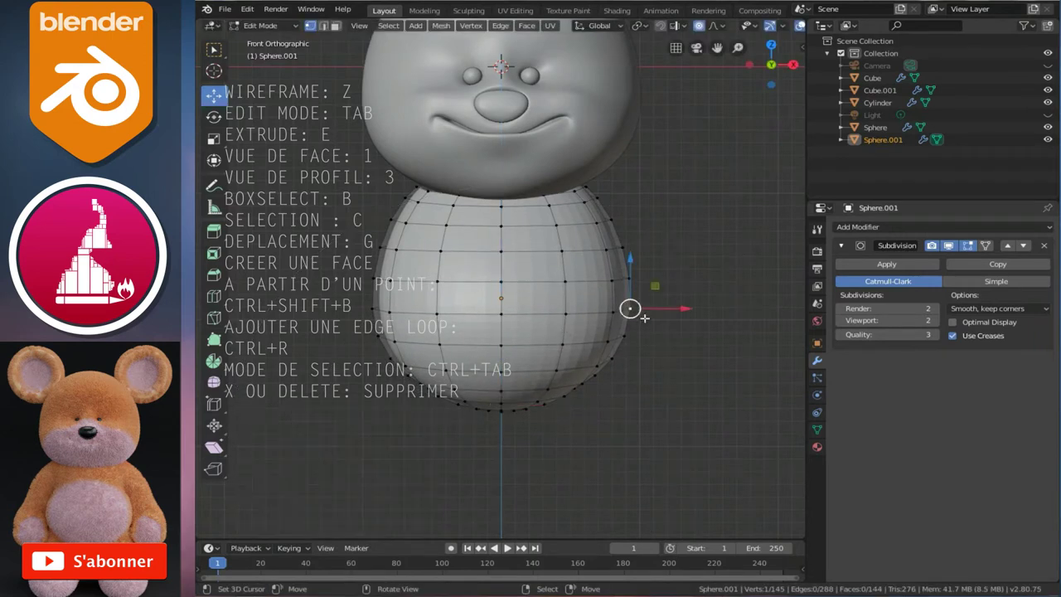
{"action": "left_click", "coordinate": [371, 308], "text": "shift"}
{"action": "left_click", "coordinate": [214, 139]}
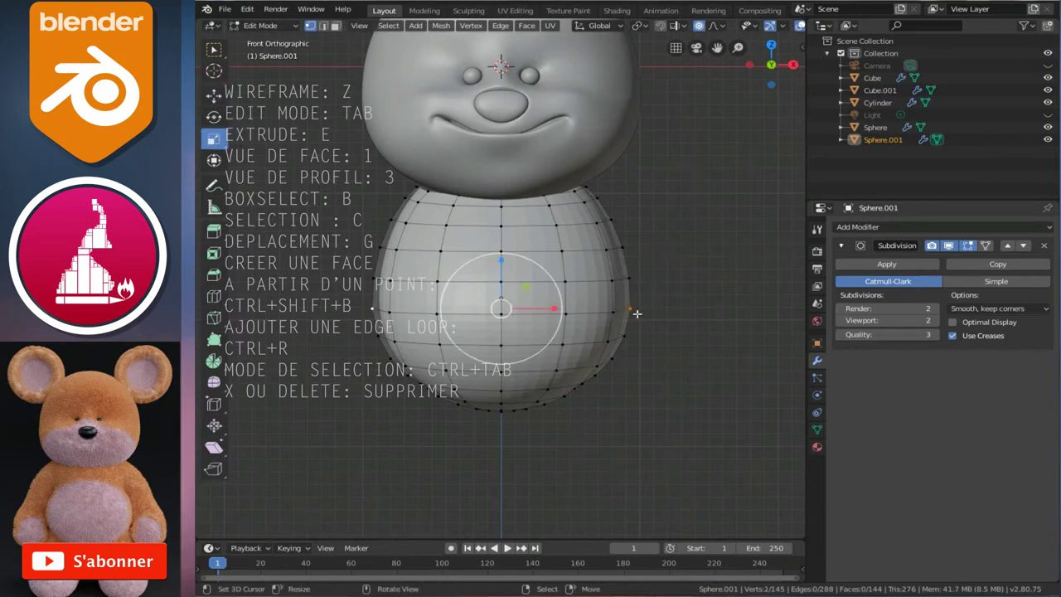
{"action": "left_click_drag", "start_coordinate": [560, 308], "coordinate": [572, 308]}
{"action": "scroll", "coordinate": [570, 308], "scroll_direction": "up", "scroll_amount": 1}
{"action": "left_click_drag", "start_coordinate": [571, 309], "coordinate": [567, 308]}
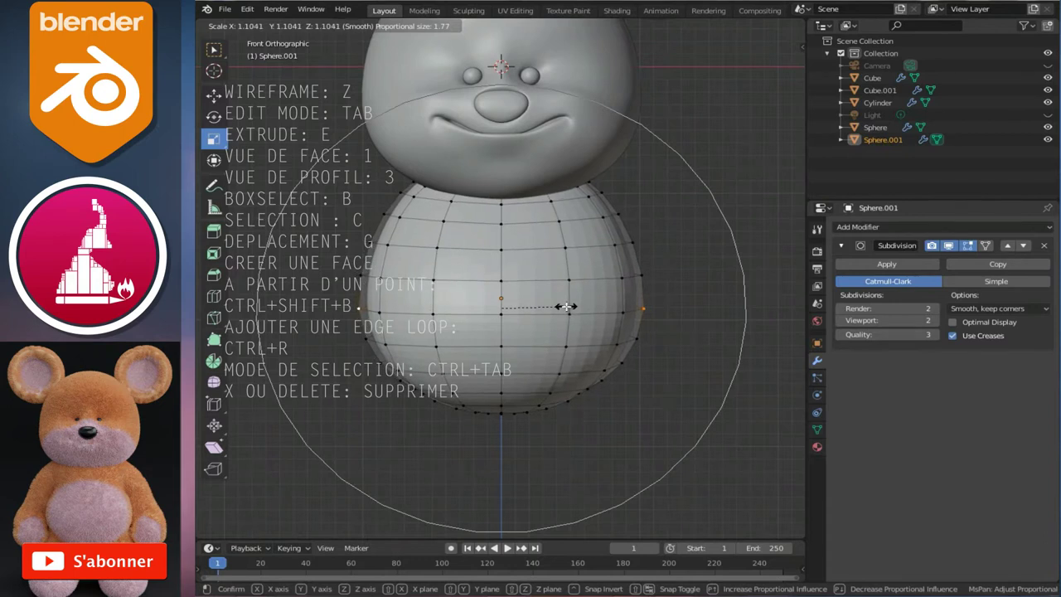
{"action": "left_click", "coordinate": [567, 308]}
{"action": "scroll", "coordinate": [569, 308], "scroll_direction": "down", "scroll_amount": 3}
{"action": "key", "text": "Tab"}
Apply Shade Smooth to the body and save the file
{"action": "left_click", "coordinate": [543, 209]}
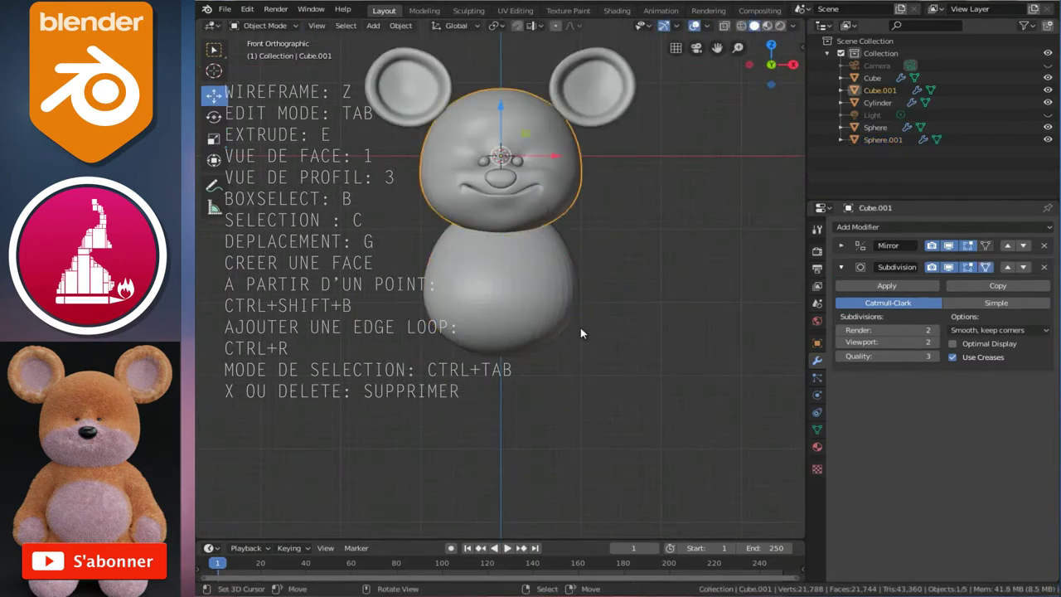
{"action": "left_click", "coordinate": [503, 288]}
{"action": "scroll", "coordinate": [569, 340], "scroll_direction": "up", "scroll_amount": 4}
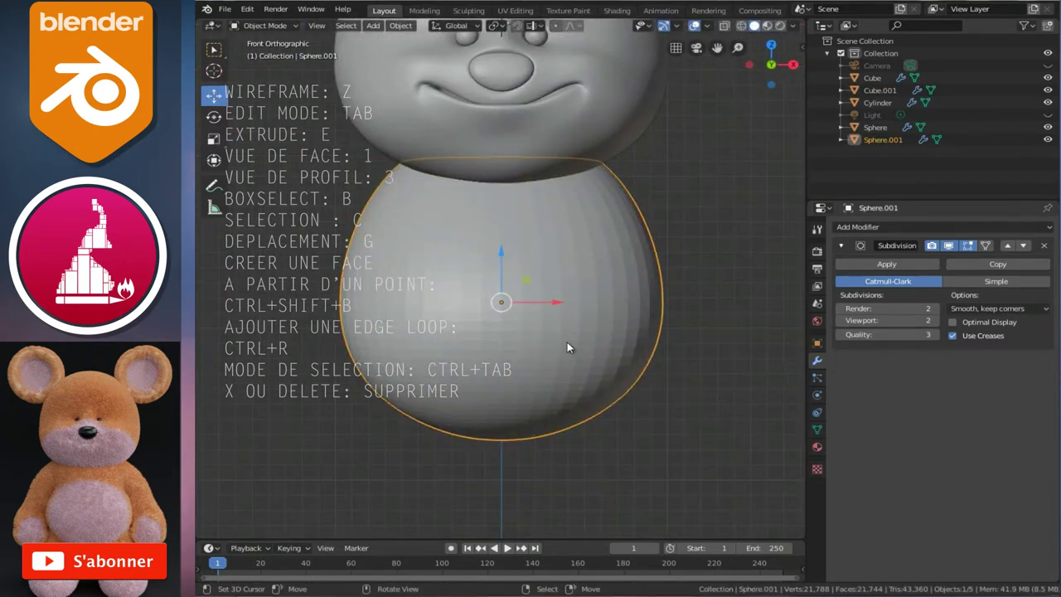
{"action": "right_click", "coordinate": [567, 347]}
{"action": "left_click", "coordinate": [574, 346]}
{"action": "key", "text": "ctrl+s"}
{"action": "scroll", "coordinate": [575, 342], "scroll_direction": "down", "scroll_amount": 4}
{"action": "scroll", "coordinate": [570, 330], "scroll_direction": "down", "scroll_amount": 1}
Switch to the right side view and enter Edit Mode on the Sphere.001 body
{"action": "left_click", "coordinate": [572, 217]}
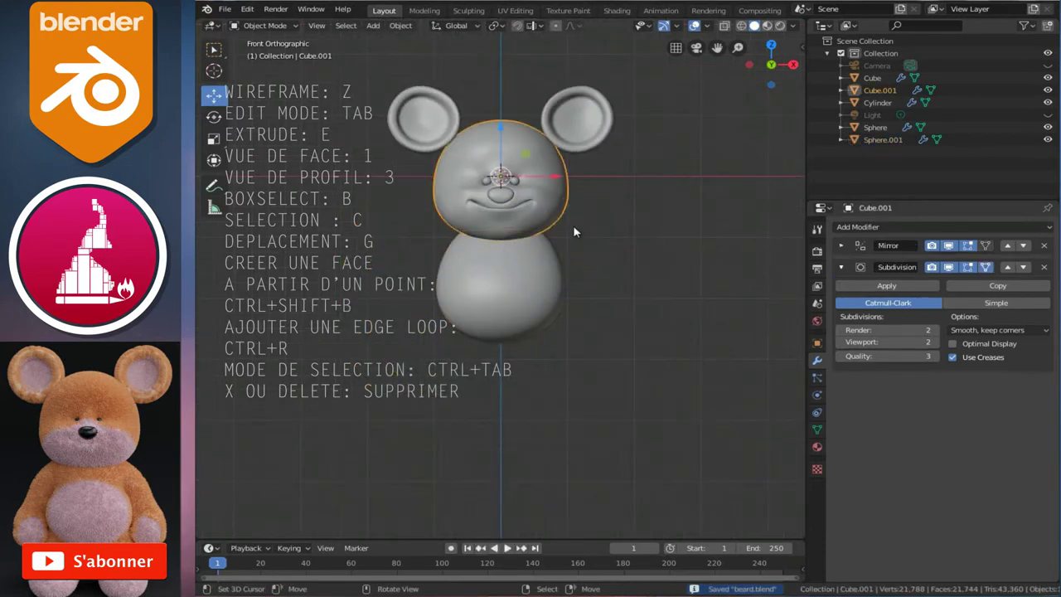
{"action": "left_click", "coordinate": [537, 325]}
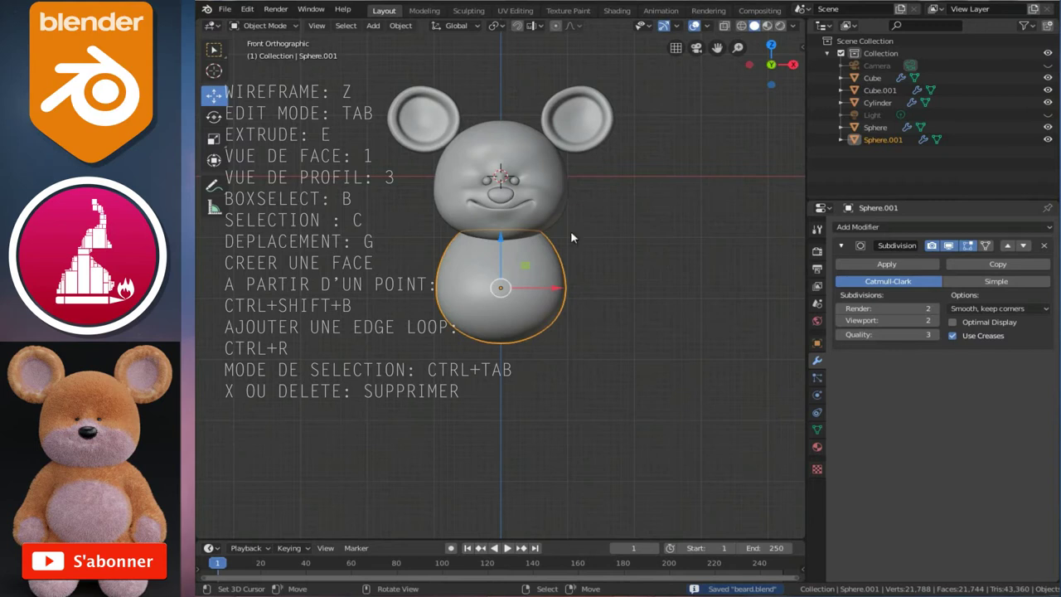
{"action": "left_click", "coordinate": [546, 182]}
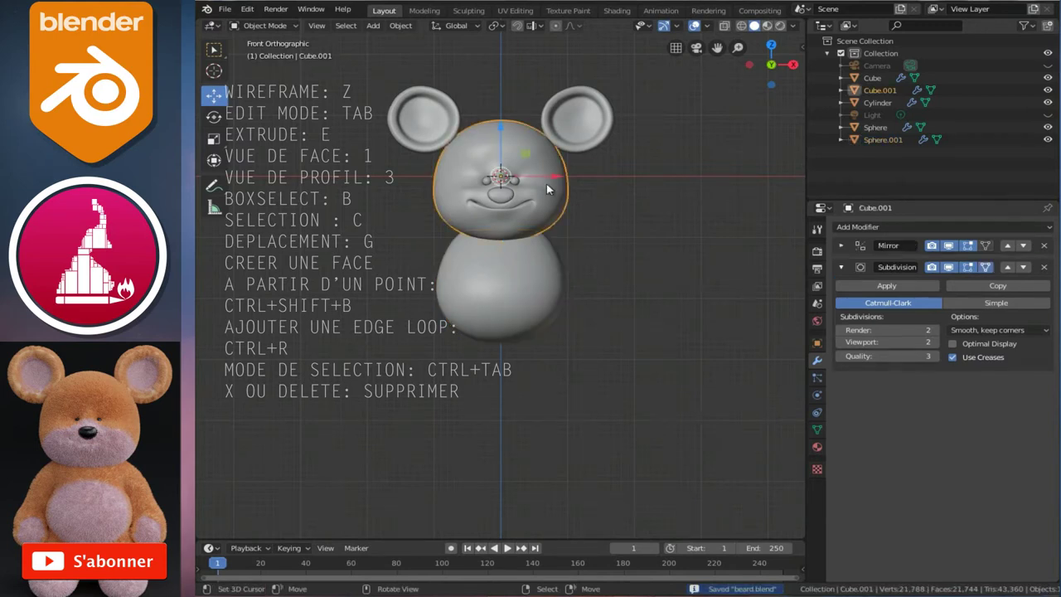
{"action": "scroll", "coordinate": [558, 319], "scroll_direction": "up", "scroll_amount": 2}
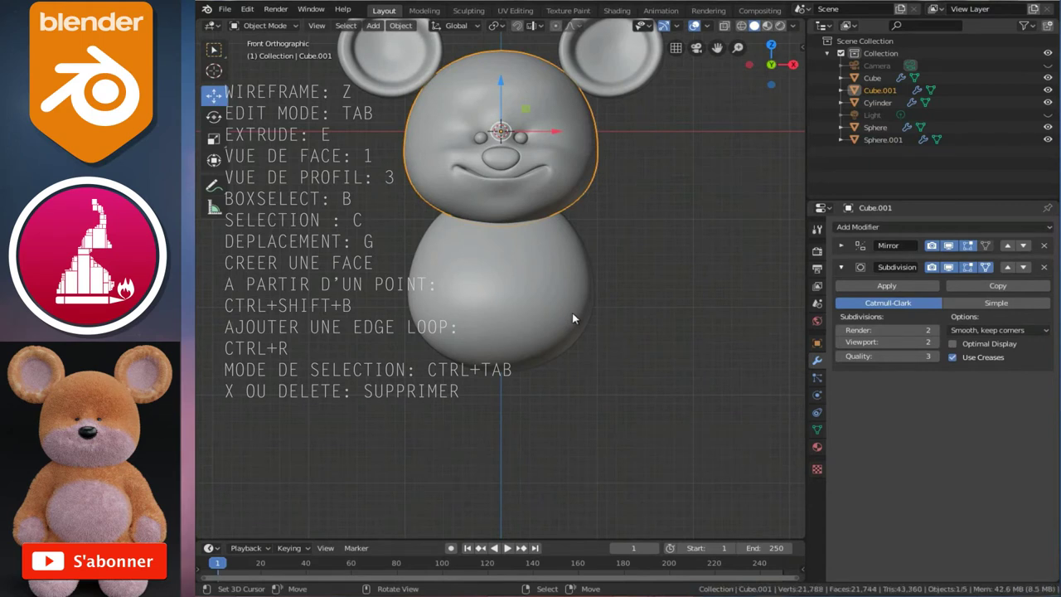
{"action": "mouse_move", "coordinate": [535, 306]}
{"action": "middle_mouse_down"}
{"action": "mouse_move", "coordinate": [584, 315]}
{"action": "mouse_move", "coordinate": [469, 322]}
{"action": "mouse_move", "coordinate": [287, 305]}
{"action": "mouse_move", "coordinate": [513, 323]}
{"action": "middle_mouse_up"}
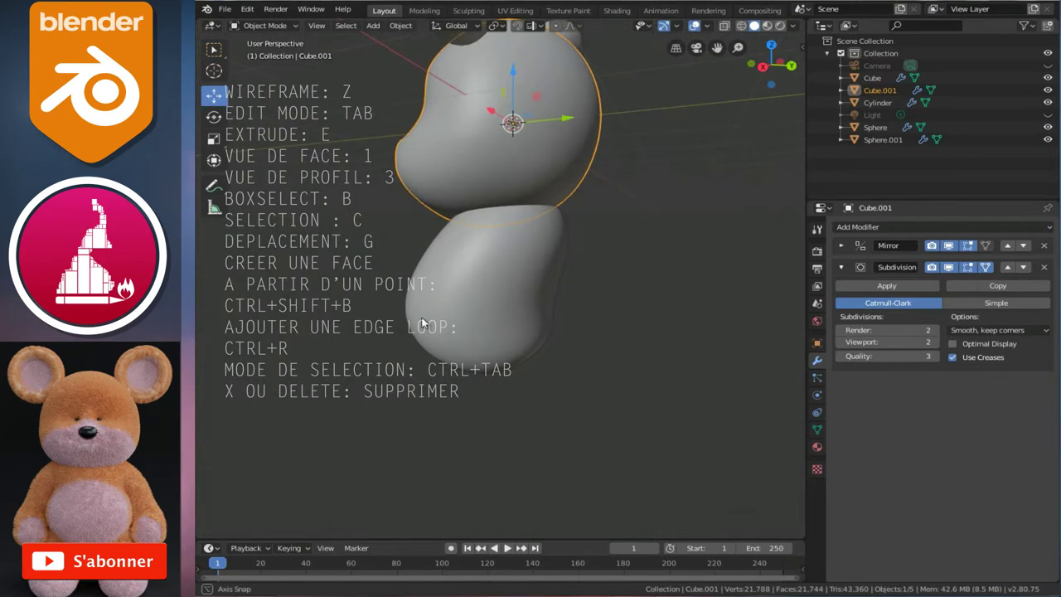
{"action": "key", "text": "3"}
{"action": "scroll", "coordinate": [518, 327], "scroll_direction": "up", "scroll_amount": 2}
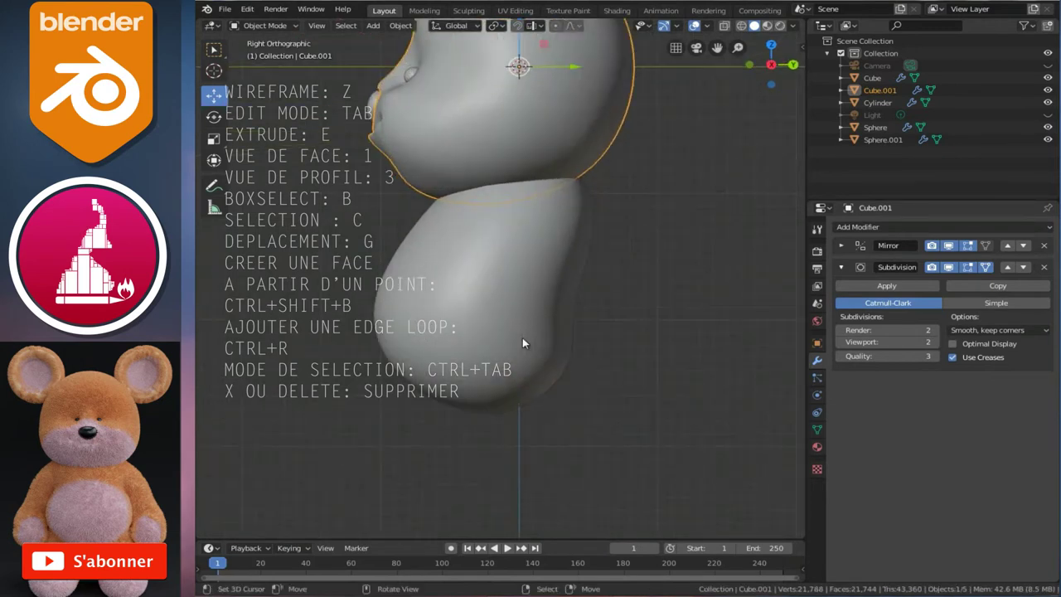
{"action": "key", "text": "Tab"}
{"action": "key", "text": "Tab"}
{"action": "left_click", "coordinate": [509, 356]}
{"action": "key", "text": "Tab"}
{"action": "middle_click_drag", "start_coordinate": [553, 391], "coordinate": [489, 397]}
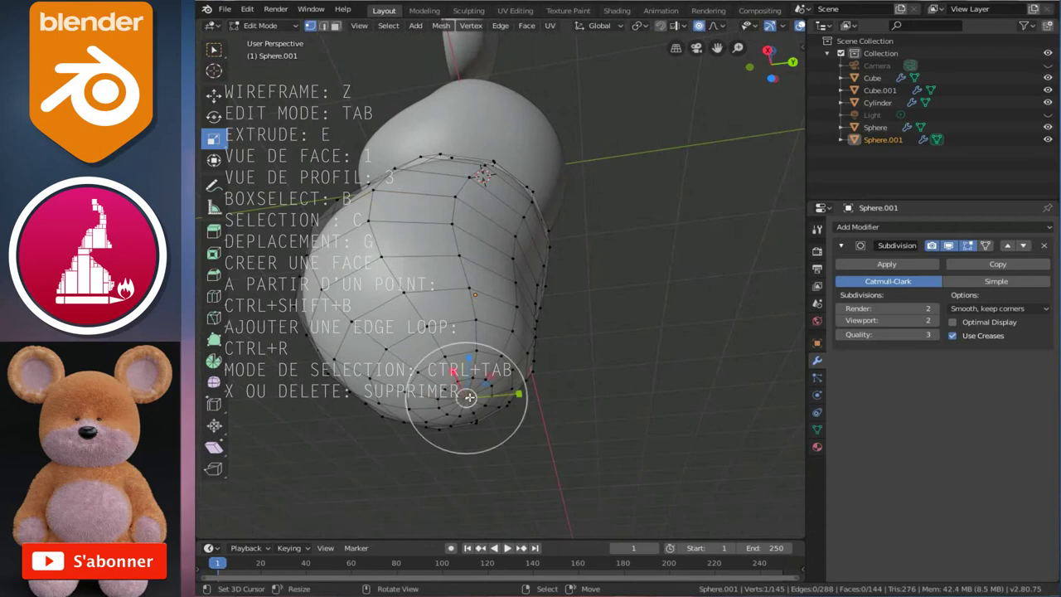
From the right side view, pull the body's bottom vertices with proportional editing
{"action": "key", "text": "3"}
{"action": "left_click", "coordinate": [213, 95]}
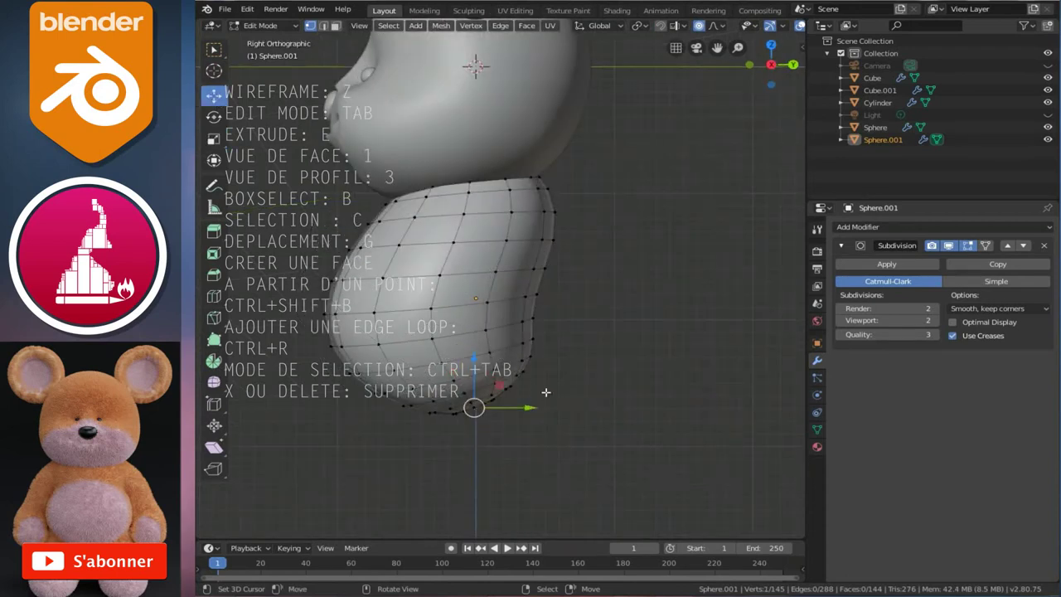
{"action": "key", "text": "g"}
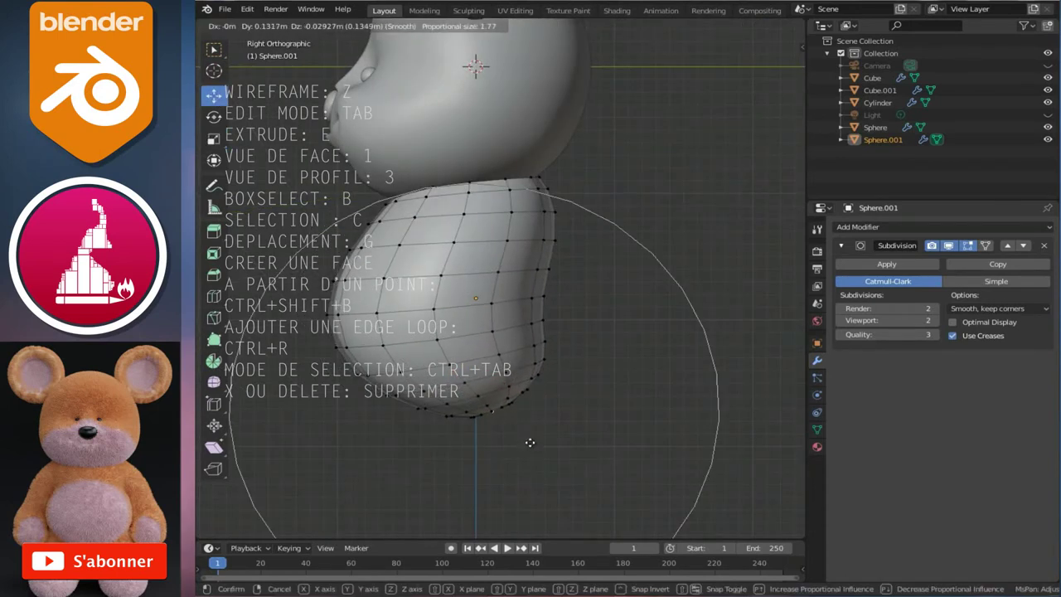
{"action": "left_click", "coordinate": [500, 394]}
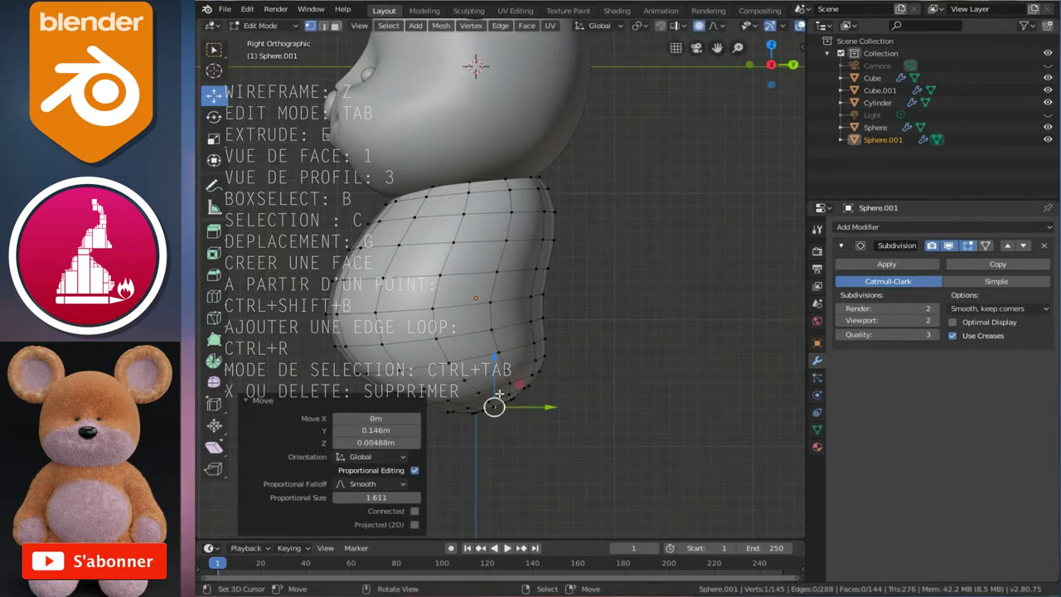
{"action": "mouse_move", "coordinate": [468, 377]}
{"action": "middle_mouse_down"}
{"action": "mouse_move", "coordinate": [731, 372]}
{"action": "mouse_move", "coordinate": [355, 372]}
{"action": "middle_mouse_up"}
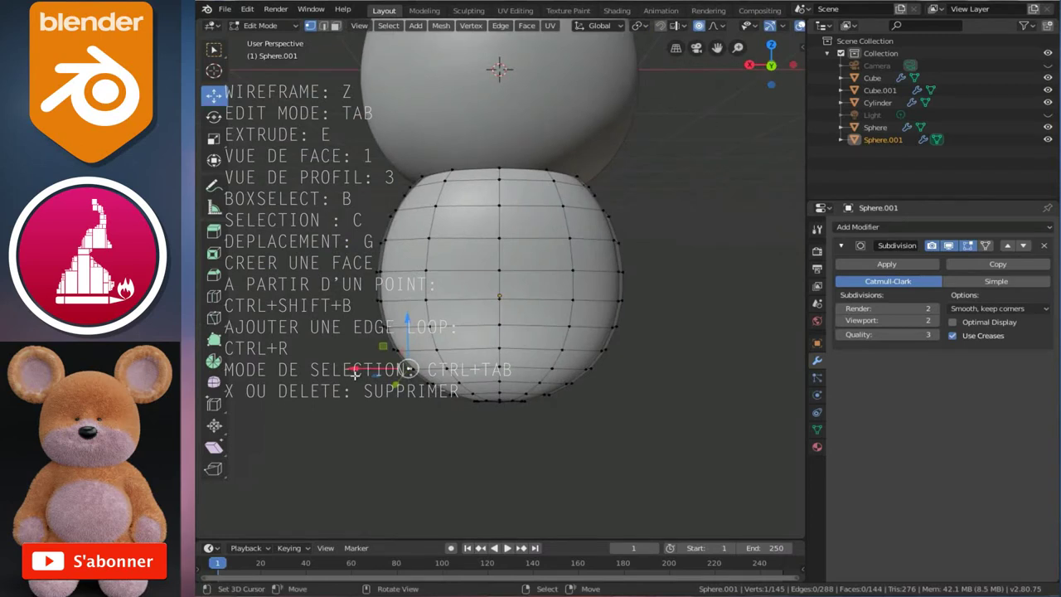
{"action": "key", "text": "KP_1"}
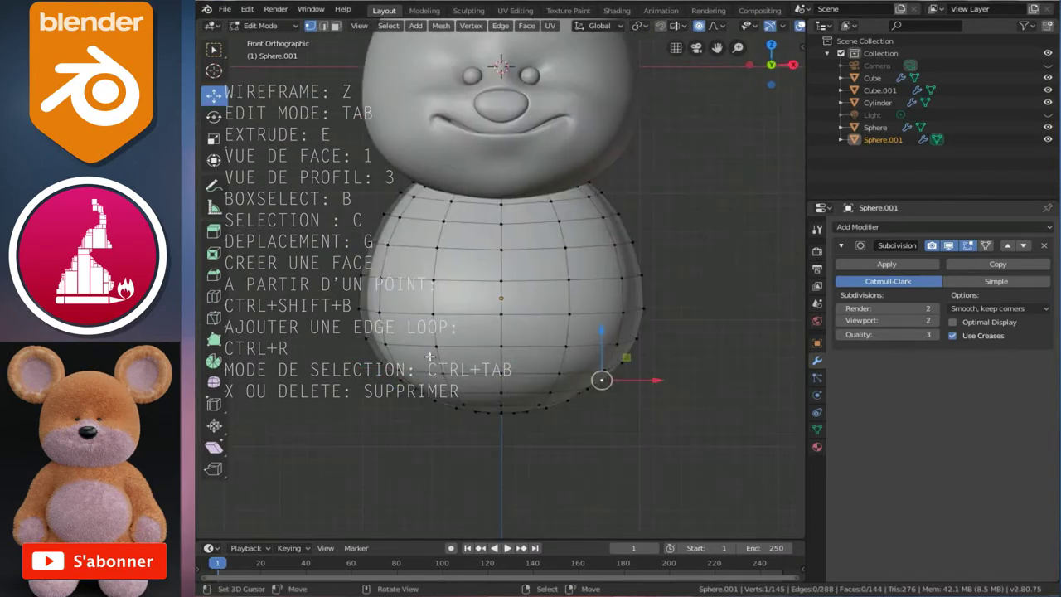
{"action": "key", "text": "KP_3"}
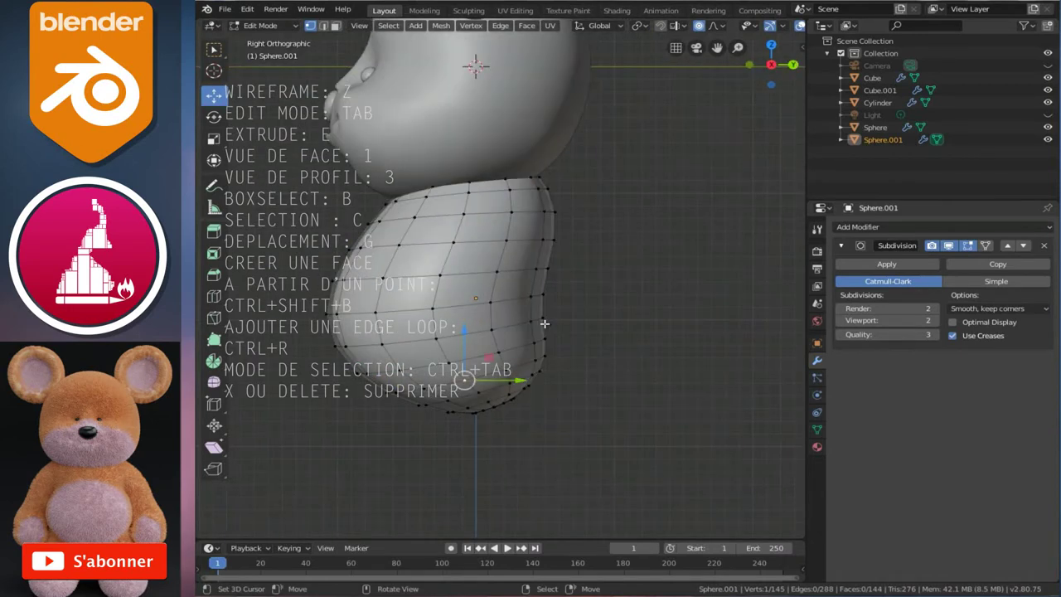
Refine the belly curve with two more smooth moves, ending near −0.141 m Y, −0.0927 m Z
{"action": "key", "text": "g"}
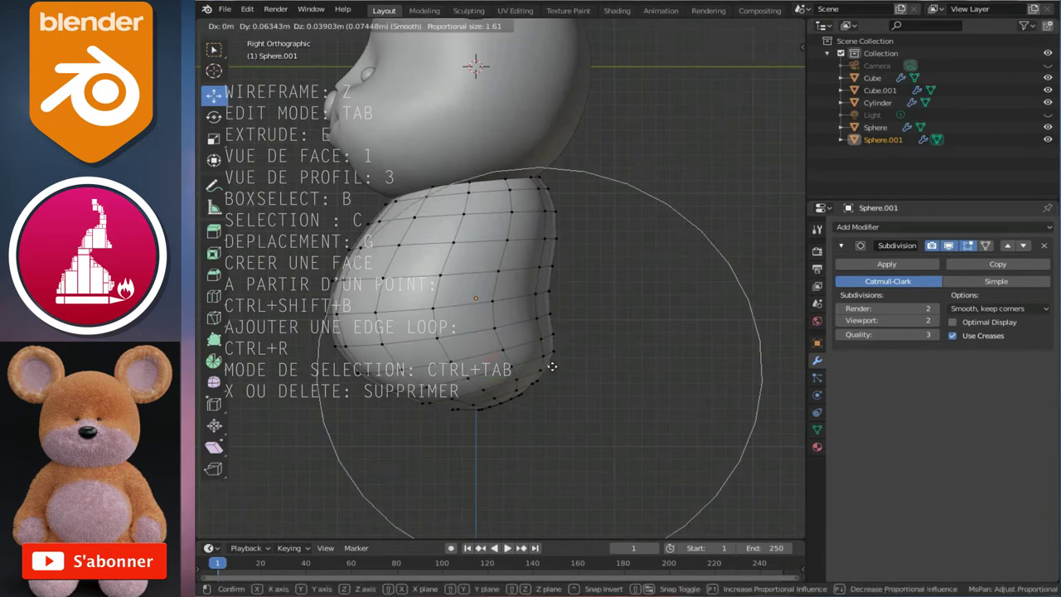
{"action": "left_click", "coordinate": [554, 370]}
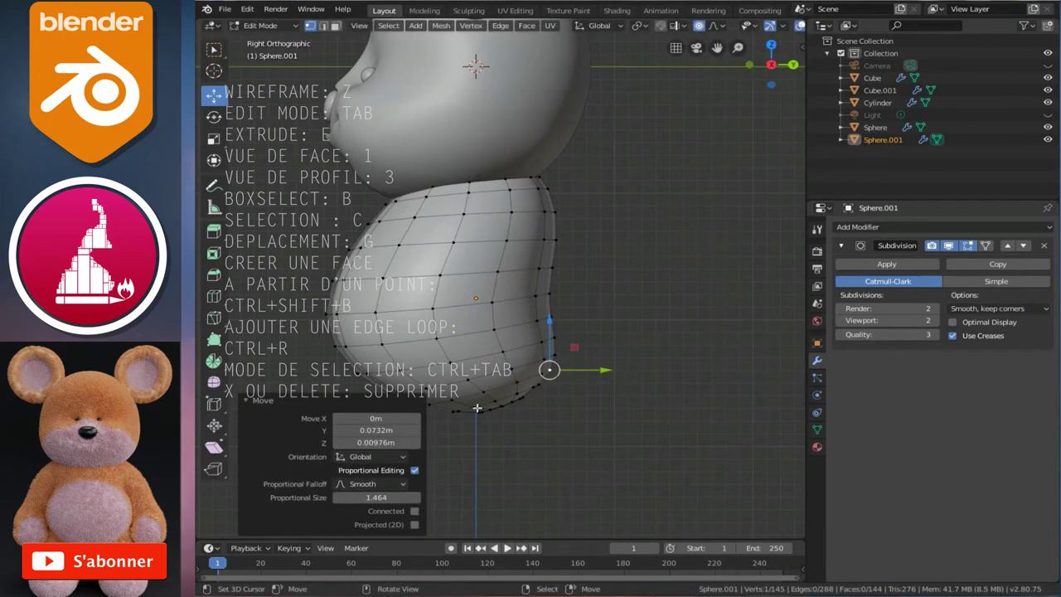
{"action": "key", "text": "g"}
{"action": "scroll", "coordinate": [421, 413], "scroll_direction": "up", "scroll_amount": 3}
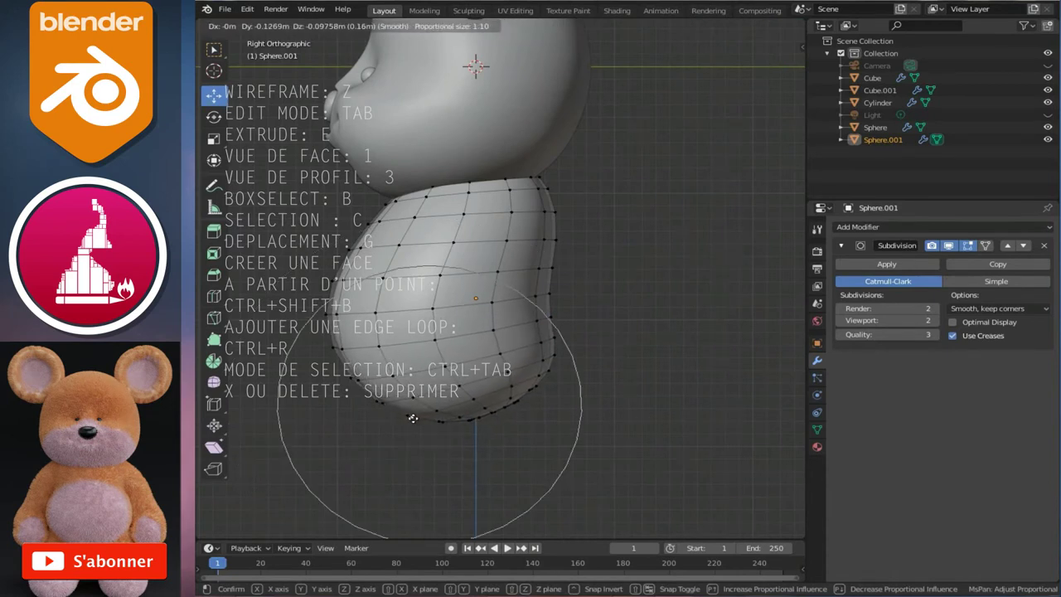
{"action": "left_click", "coordinate": [411, 416]}
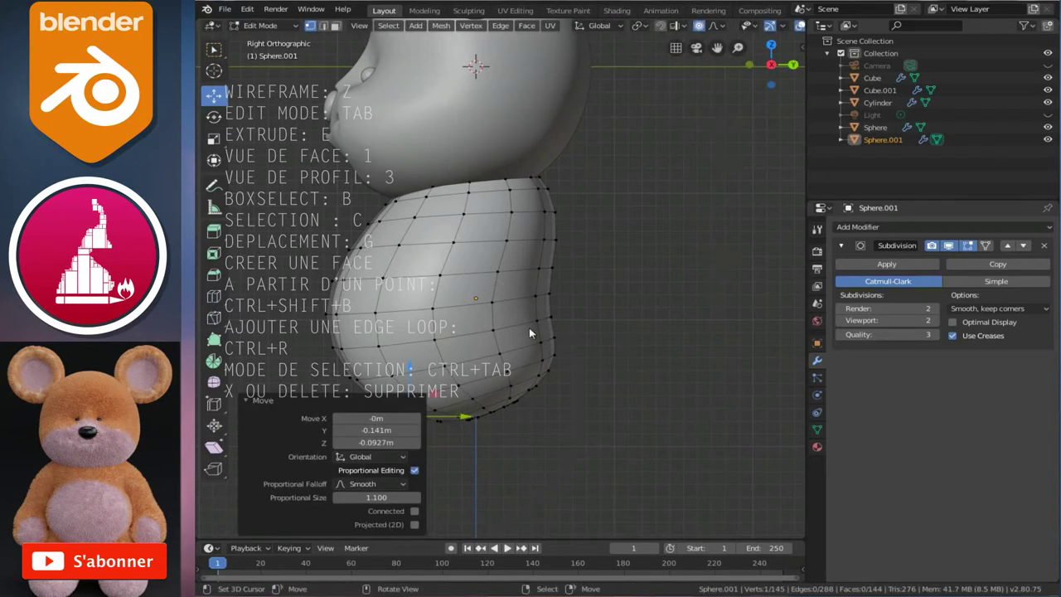
{"action": "key", "text": "KP_1"}
In wireframe, box-select the body's left half and delete those vertices
{"action": "key", "text": "Tab"}
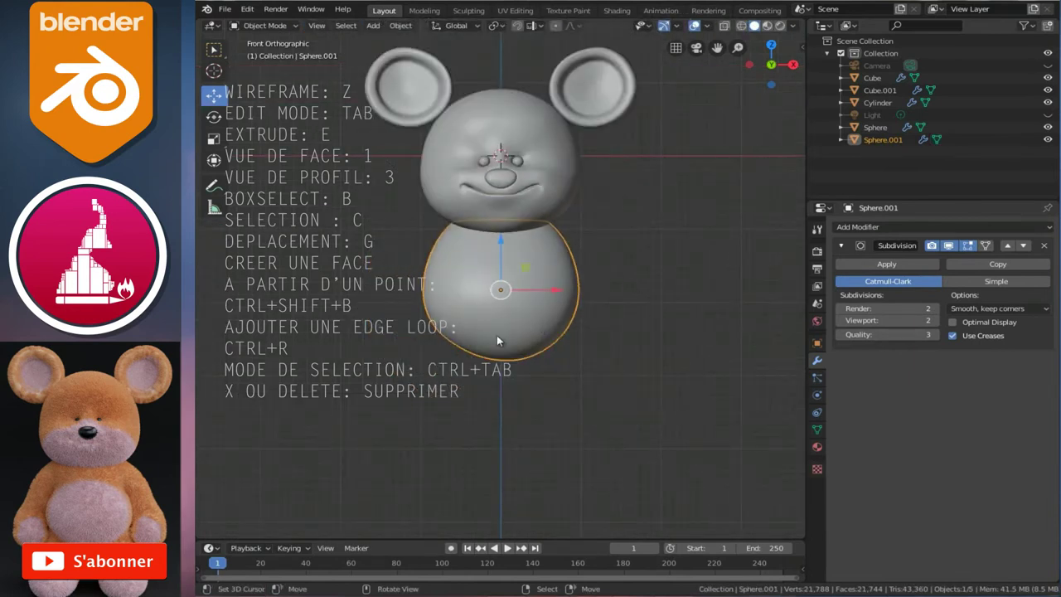
{"action": "scroll", "coordinate": [497, 335], "scroll_direction": "up", "scroll_amount": 3}
{"action": "key", "text": "Tab"}
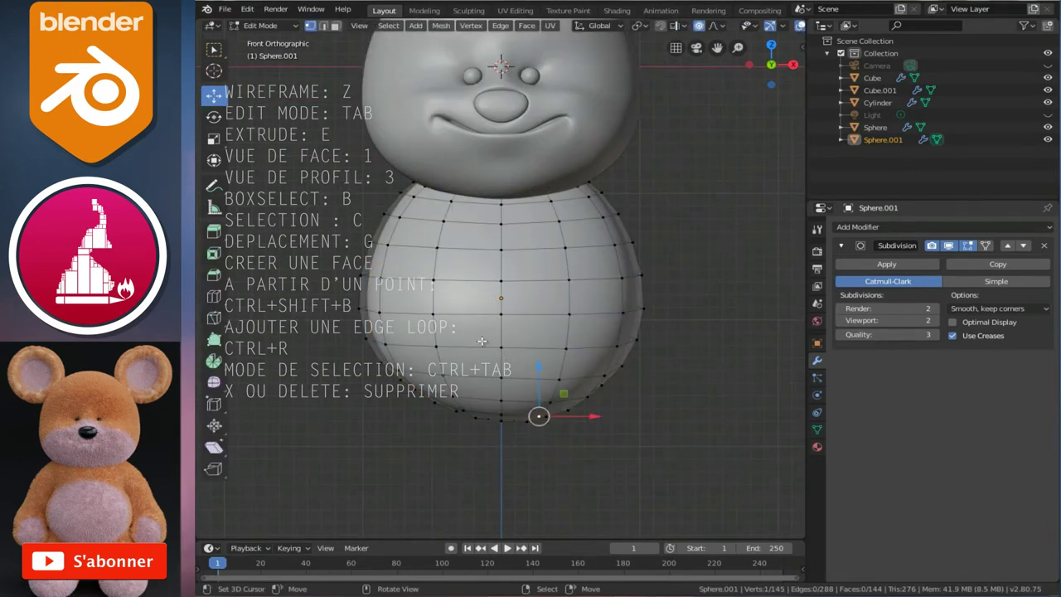
{"action": "scroll", "coordinate": [447, 332], "scroll_direction": "up", "scroll_amount": 2, "text": "ctrl"}
{"action": "left_click", "coordinate": [379, 307]}
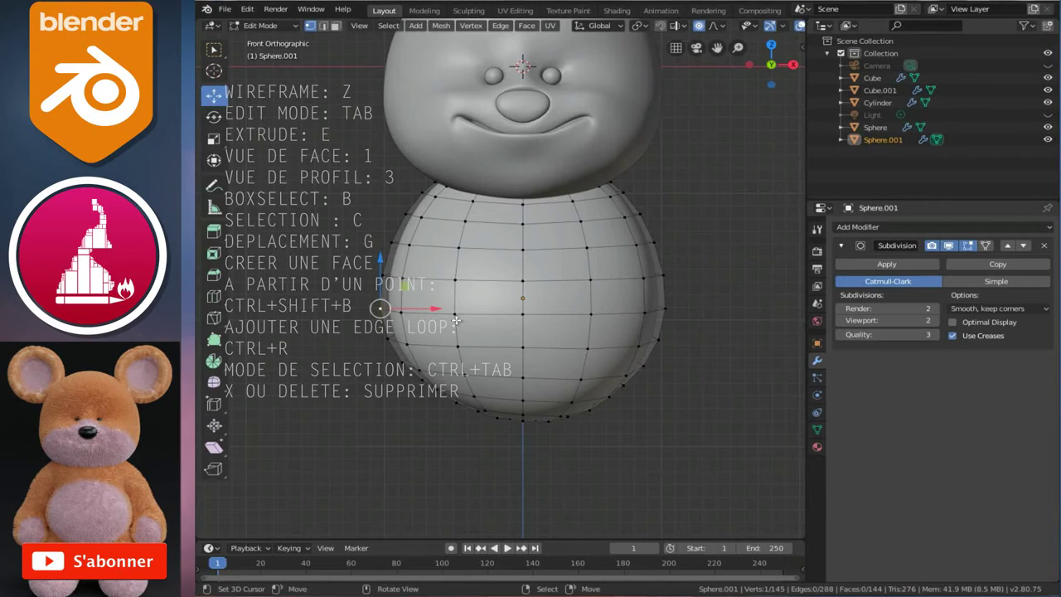
{"action": "key", "text": "z"}
{"action": "left_click", "coordinate": [396, 289], "text": "shift"}
{"action": "key", "text": "b"}
{"action": "left_click_drag", "start_coordinate": [265, 110], "coordinate": [518, 513]}
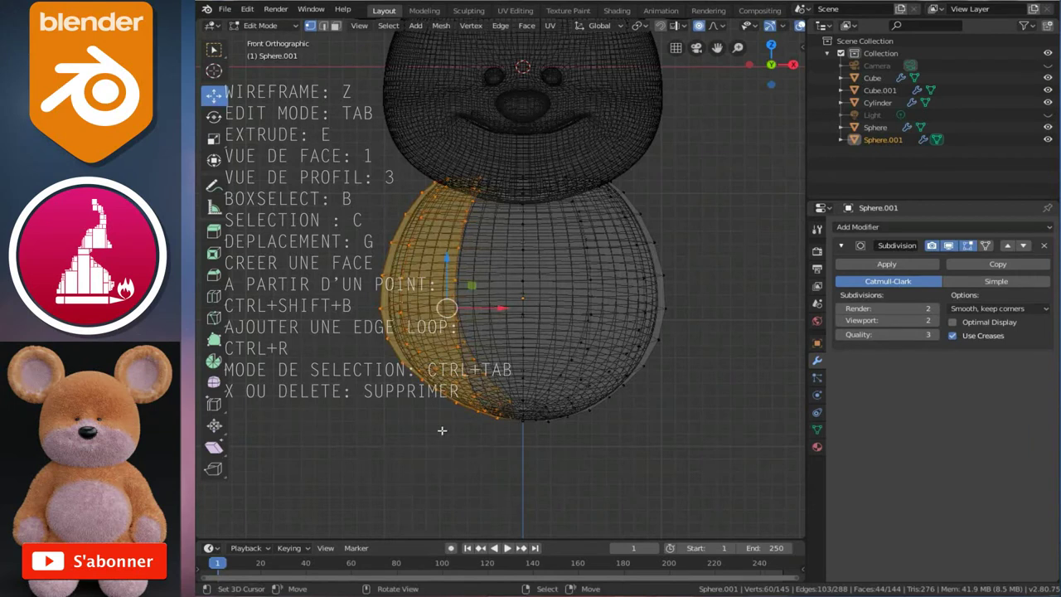
{"action": "key", "text": "x"}
{"action": "left_click", "coordinate": [391, 348]}
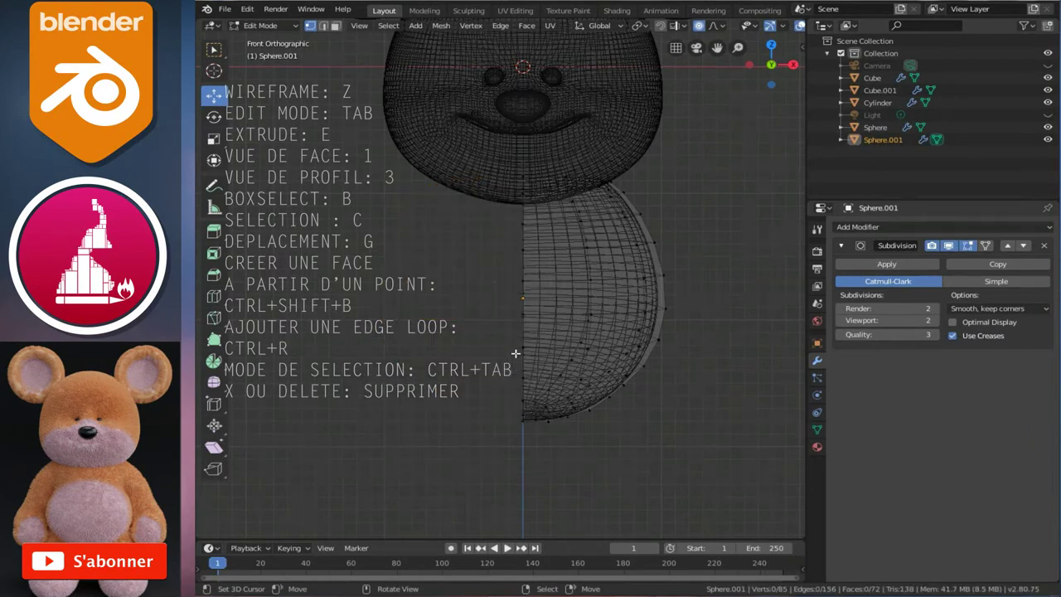
Add a Mirror modifier to the body and place it above Subdivision in the stack
{"action": "key", "text": "Tab"}
{"action": "left_click", "coordinate": [870, 226]}
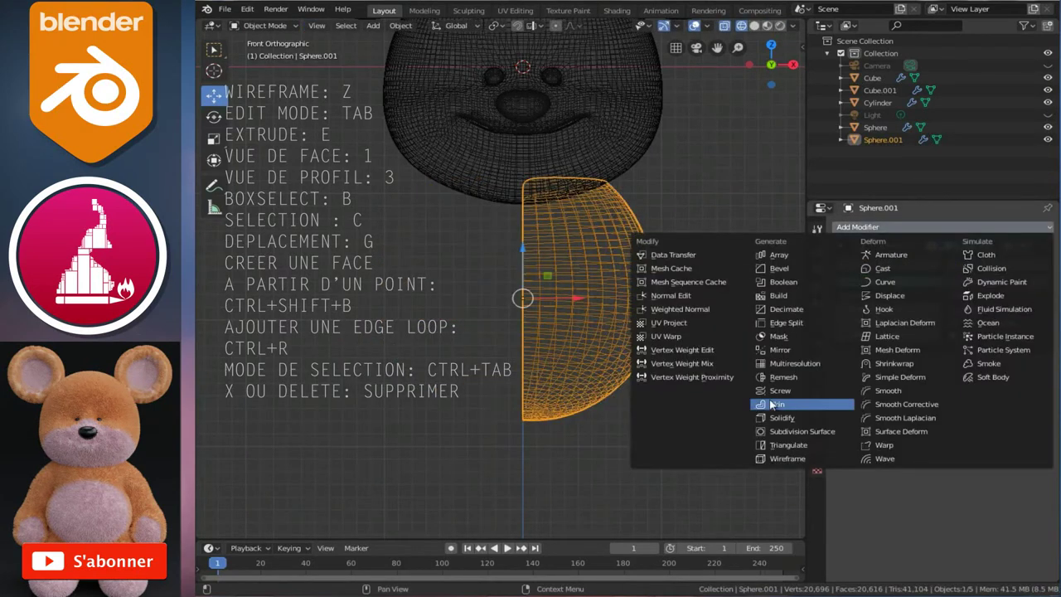
{"action": "left_click", "coordinate": [782, 349]}
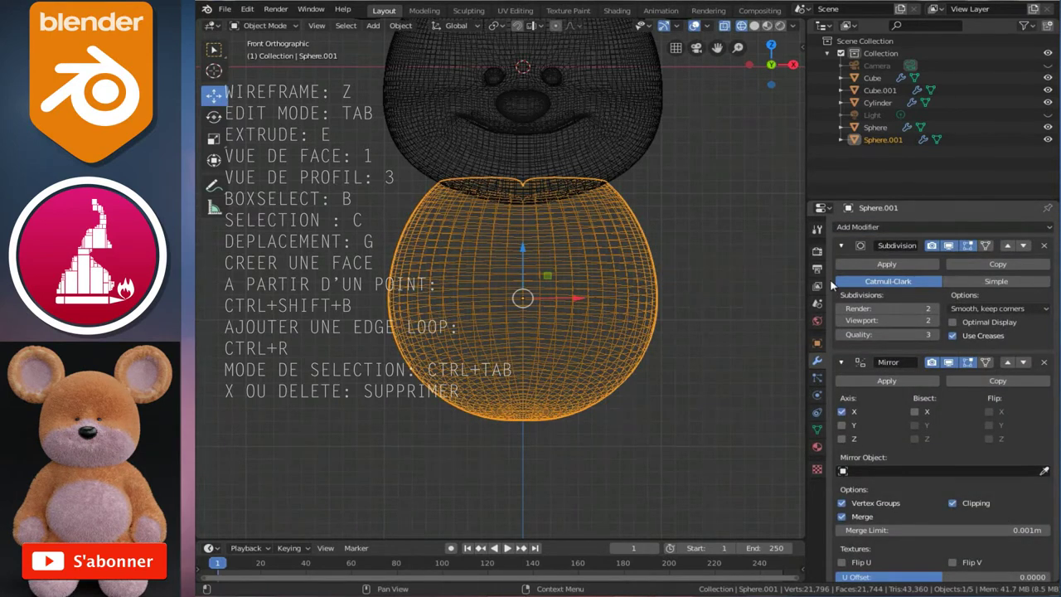
{"action": "left_click", "coordinate": [840, 246]}
{"action": "left_click", "coordinate": [840, 267]}
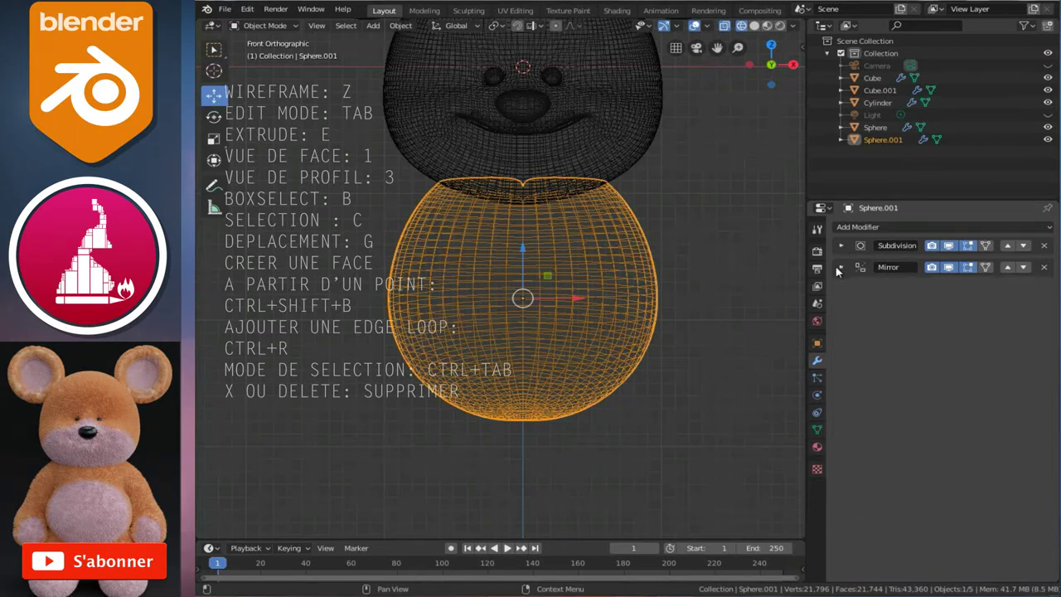
{"action": "left_click", "coordinate": [1007, 266]}
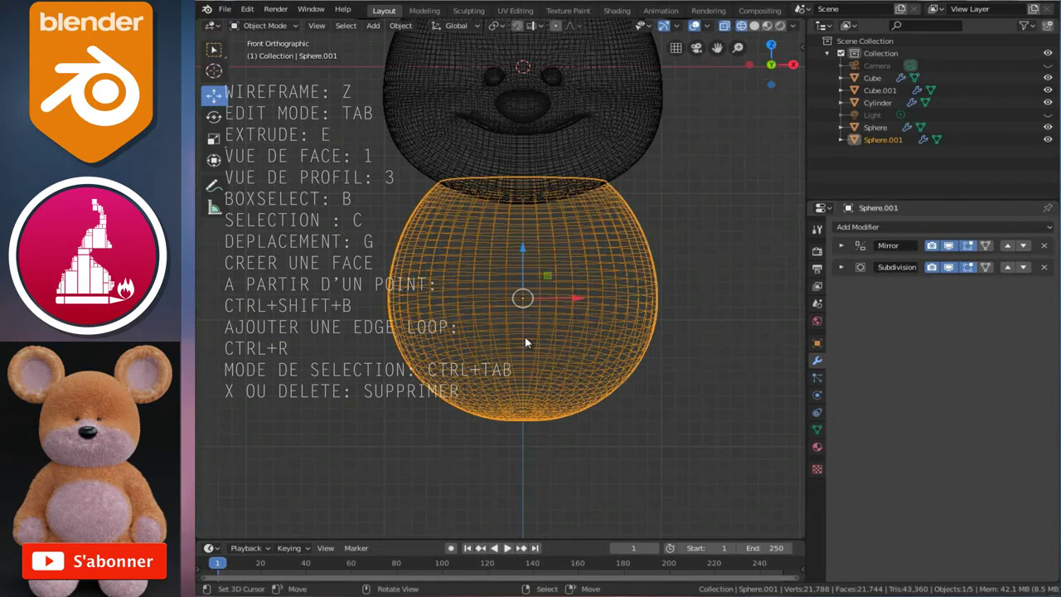
Return to solid shading and object mode, and orbit to a near-front view of the mouse
{"action": "key", "text": "z"}
{"action": "key", "text": "Tab"}
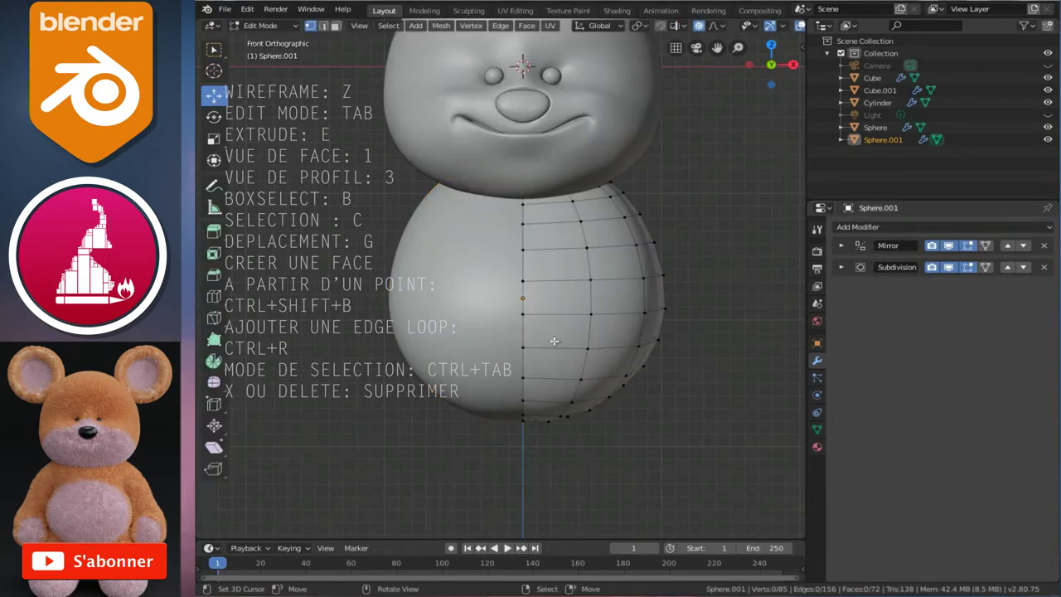
{"action": "key", "text": "Tab"}
{"action": "left_click", "coordinate": [577, 178]}
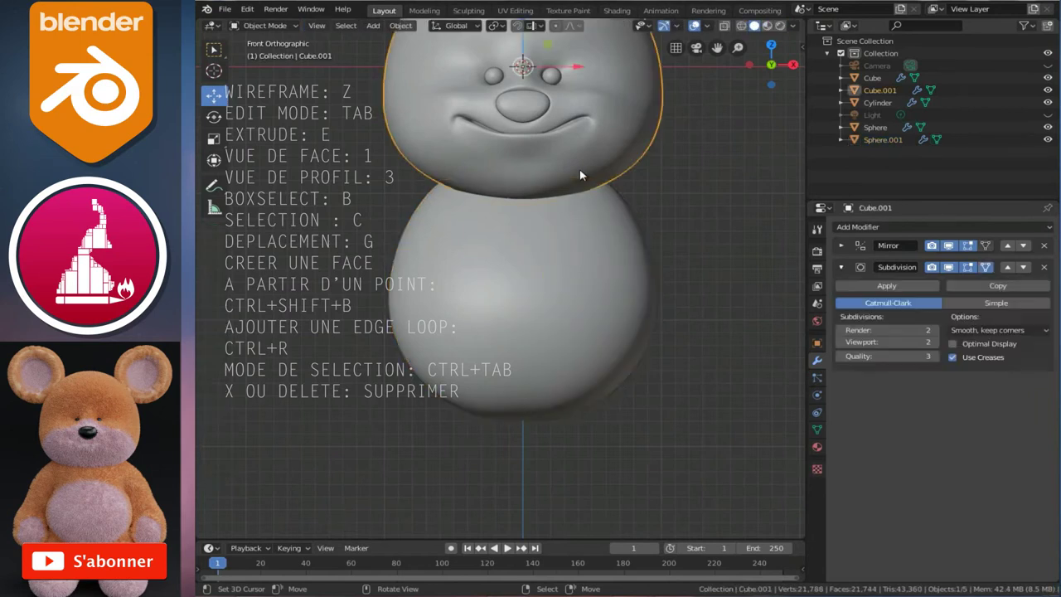
{"action": "scroll", "coordinate": [579, 170], "scroll_direction": "down", "scroll_amount": 3}
{"action": "mouse_move", "coordinate": [580, 170]}
{"action": "middle_mouse_down"}
{"action": "mouse_move", "coordinate": [538, 256]}
{"action": "mouse_move", "coordinate": [396, 271]}
{"action": "middle_mouse_up"}
{"action": "mouse_move", "coordinate": [445, 300]}
{"action": "middle_mouse_down"}
{"action": "mouse_move", "coordinate": [485, 336]}
{"action": "mouse_move", "coordinate": [410, 284]}
{"action": "mouse_move", "coordinate": [517, 241]}
{"action": "mouse_move", "coordinate": [611, 223]}
{"action": "mouse_move", "coordinate": [615, 203]}
{"action": "mouse_move", "coordinate": [674, 282]}
{"action": "mouse_move", "coordinate": [463, 327]}
{"action": "mouse_move", "coordinate": [481, 344]}
{"action": "middle_mouse_up"}
{"action": "scroll", "coordinate": [481, 344], "scroll_direction": "up", "scroll_amount": 2}
{"action": "scroll", "coordinate": [486, 359], "scroll_direction": "up", "scroll_amount": 3}
In the body's Edit Mode, smoothly move a selected vertex sideways
{"action": "left_click", "coordinate": [486, 360]}
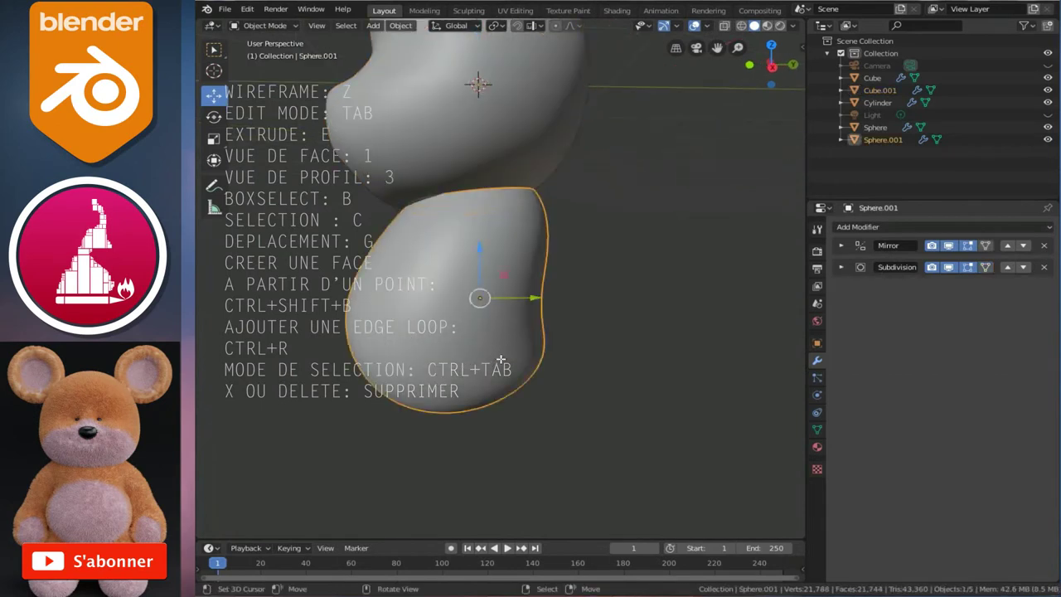
{"action": "key", "text": "Tab"}
{"action": "left_click", "coordinate": [522, 365]}
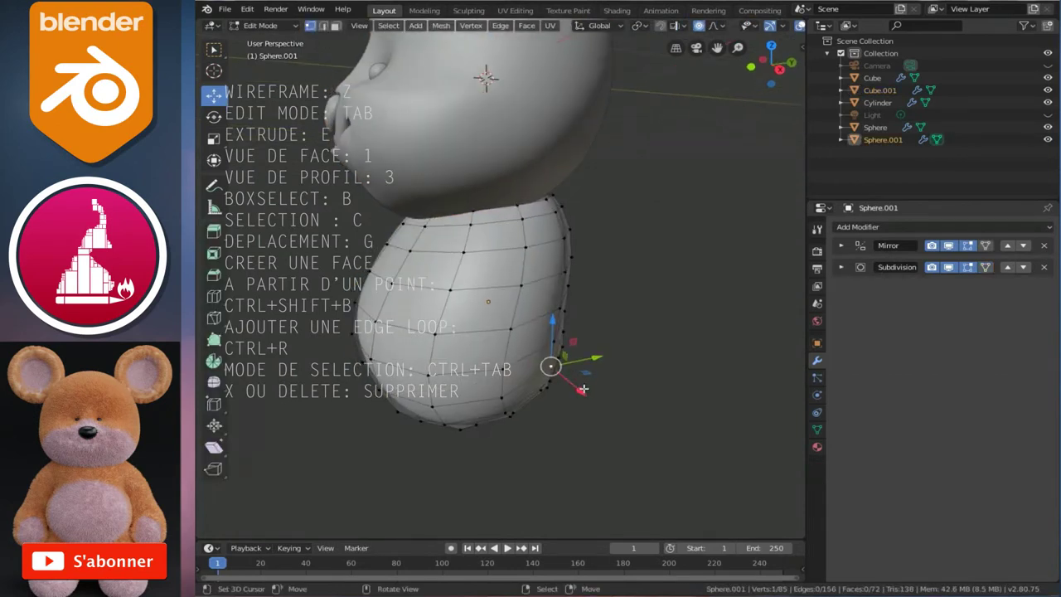
{"action": "key", "text": "g"}
{"action": "left_click", "coordinate": [587, 392]}
{"action": "mouse_move", "coordinate": [587, 391]}
{"action": "middle_mouse_down"}
{"action": "mouse_move", "coordinate": [621, 315]}
{"action": "mouse_move", "coordinate": [517, 307]}
{"action": "mouse_move", "coordinate": [505, 350]}
{"action": "middle_mouse_up"}
Reshape the body with three smooth vertex moves constrained to the Y axis
{"action": "key", "text": "g"}
{"action": "key", "text": "y"}
{"action": "left_click", "coordinate": [575, 350]}
{"action": "mouse_move", "coordinate": [575, 351]}
{"action": "middle_mouse_down"}
{"action": "mouse_move", "coordinate": [462, 342]}
{"action": "mouse_move", "coordinate": [572, 339]}
{"action": "mouse_move", "coordinate": [556, 347]}
{"action": "middle_mouse_up"}
{"action": "key", "text": "g"}
{"action": "key", "text": "y"}
{"action": "left_click", "coordinate": [551, 336]}
{"action": "key", "text": "g"}
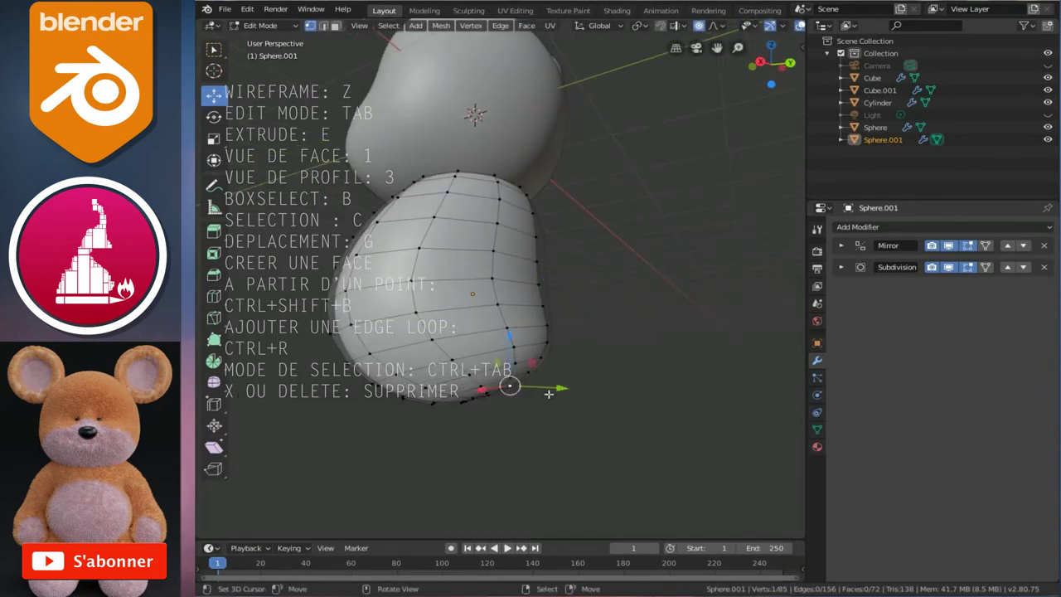
{"action": "key", "text": "y"}
{"action": "left_click", "coordinate": [564, 393]}
{"action": "middle_click_drag", "start_coordinate": [564, 393], "coordinate": [442, 376]}
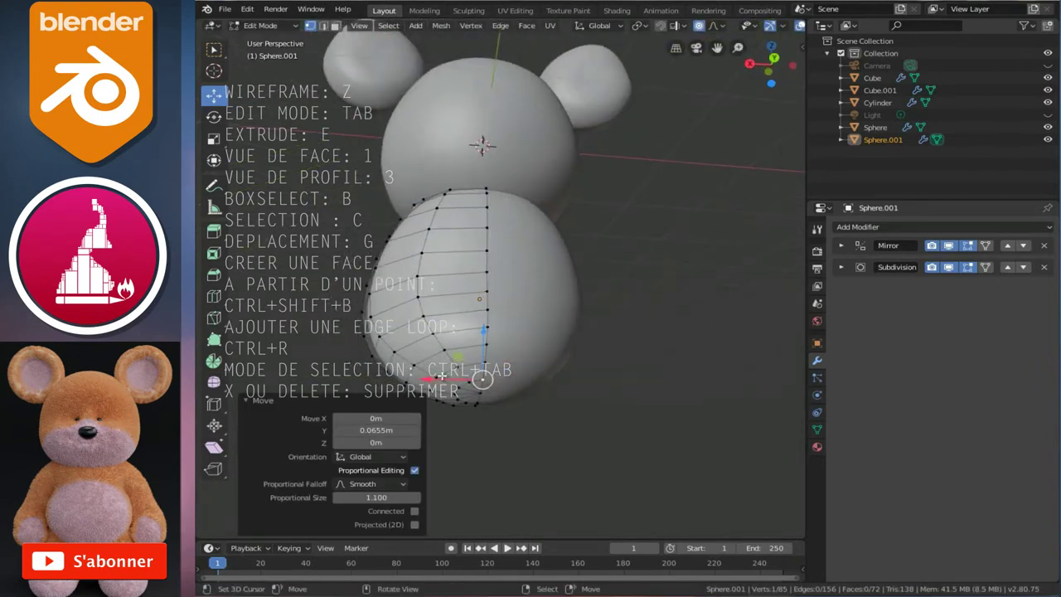
Nudge the body vertices sideways along X and leave Edit Mode
{"action": "key", "text": "g"}
{"action": "key", "text": "x"}
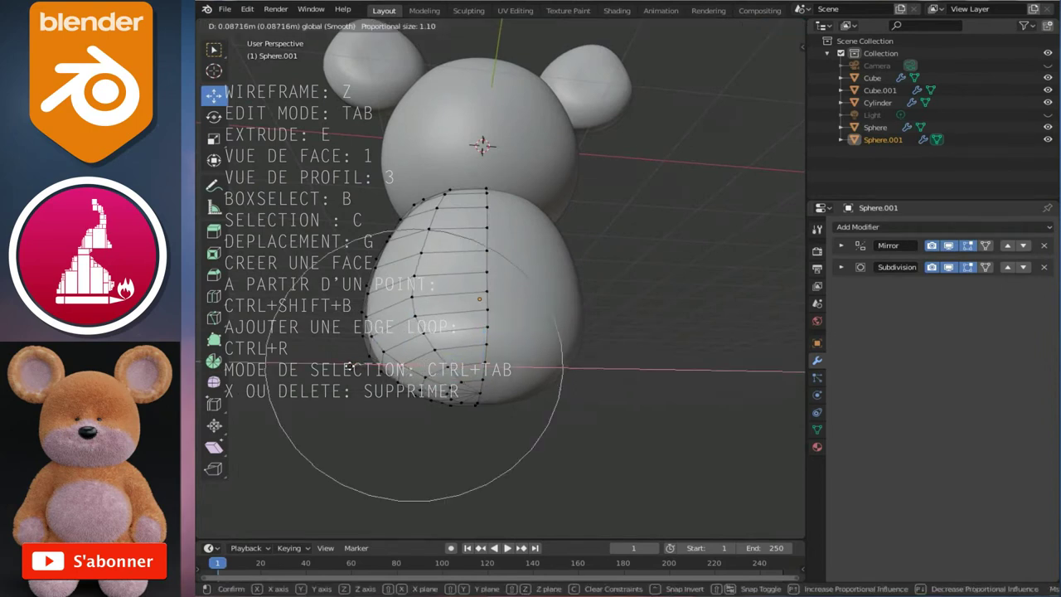
{"action": "left_click", "coordinate": [350, 366]}
{"action": "mouse_move", "coordinate": [350, 365]}
{"action": "middle_mouse_down"}
{"action": "mouse_move", "coordinate": [604, 343]}
{"action": "mouse_move", "coordinate": [563, 362]}
{"action": "mouse_move", "coordinate": [506, 356]}
{"action": "mouse_move", "coordinate": [557, 352]}
{"action": "middle_mouse_up"}
{"action": "key", "text": "Tab"}
{"action": "scroll", "coordinate": [569, 286], "scroll_direction": "up", "scroll_amount": 3}
Move two more body vertices along the X axis, then return to object mode
{"action": "key", "text": "Tab"}
{"action": "middle_click_drag", "start_coordinate": [596, 273], "coordinate": [654, 272]}
{"action": "key", "text": "g"}
{"action": "key", "text": "x"}
{"action": "scroll", "coordinate": [654, 269], "scroll_direction": "up", "scroll_amount": 2}
{"action": "scroll", "coordinate": [655, 269], "scroll_direction": "up", "scroll_amount": 2}
{"action": "left_click", "coordinate": [655, 268]}
{"action": "left_click", "coordinate": [512, 288]}
{"action": "key", "text": "g"}
{"action": "key", "text": "x"}
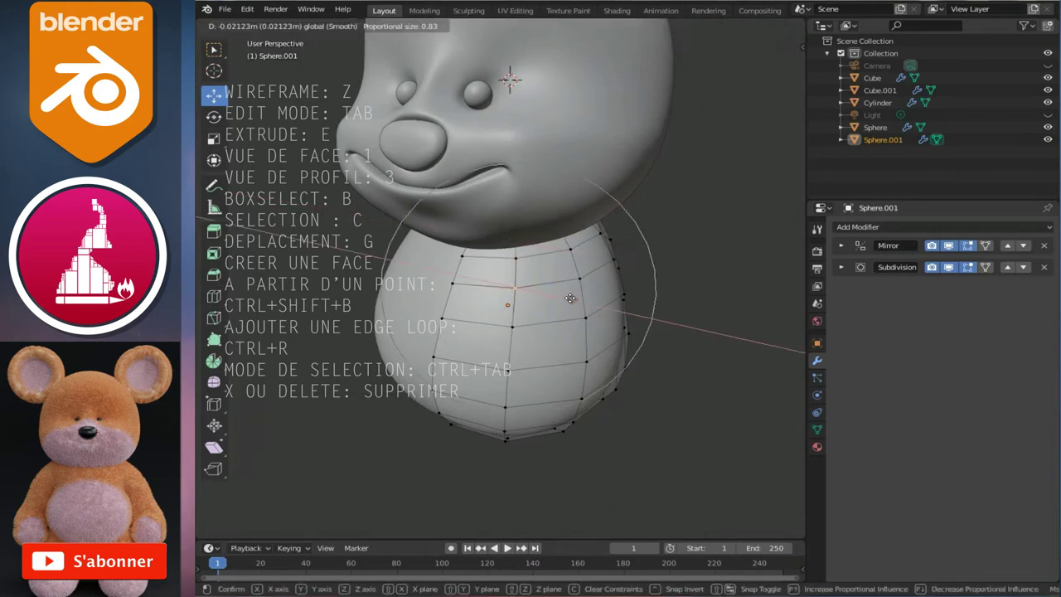
{"action": "left_click", "coordinate": [567, 297]}
{"action": "key", "text": "Tab"}
In Right view, put the Sphere.001 body into Edit Mode and bring up the selection-mode menu
{"action": "middle_click_drag", "start_coordinate": [567, 299], "coordinate": [442, 296]}
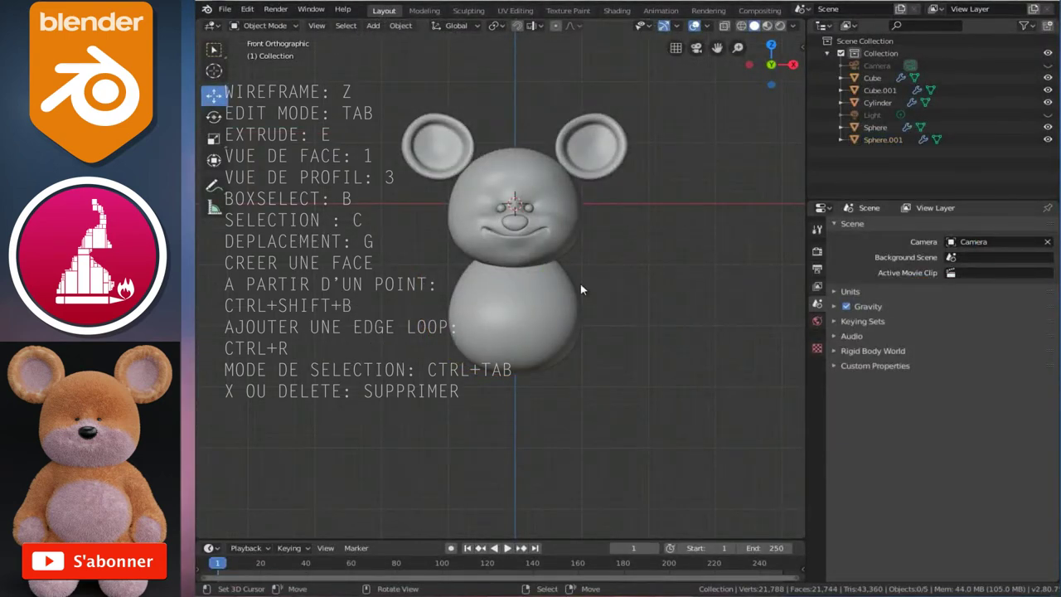
{"action": "middle_click_drag", "start_coordinate": [582, 278], "coordinate": [562, 290]}
{"action": "scroll", "coordinate": [561, 289], "scroll_direction": "up", "scroll_amount": 3}
{"action": "scroll", "coordinate": [561, 290], "scroll_direction": "up", "scroll_amount": 2}
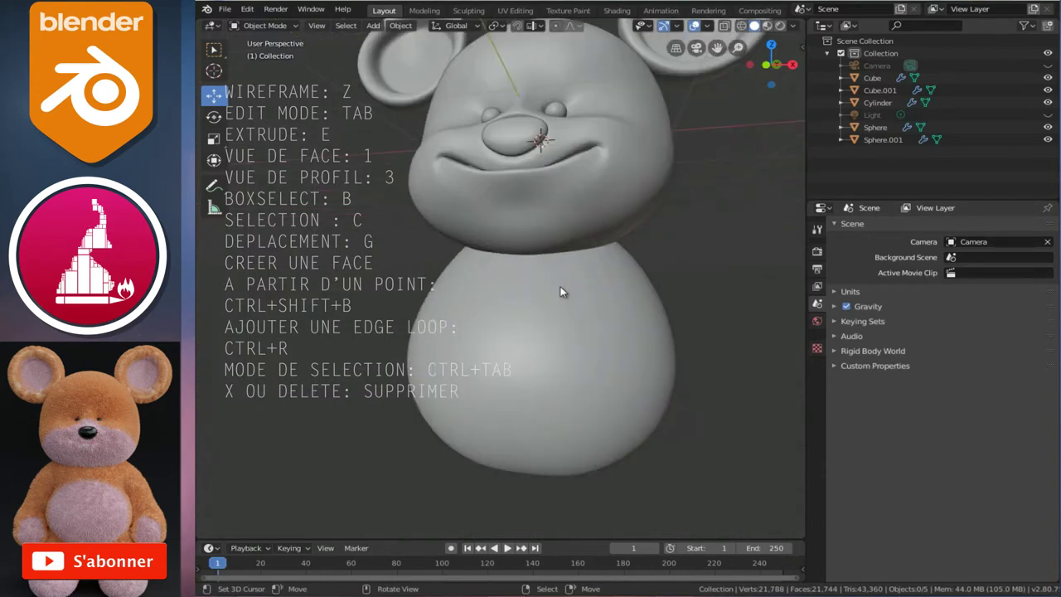
{"action": "key", "text": "KP_3"}
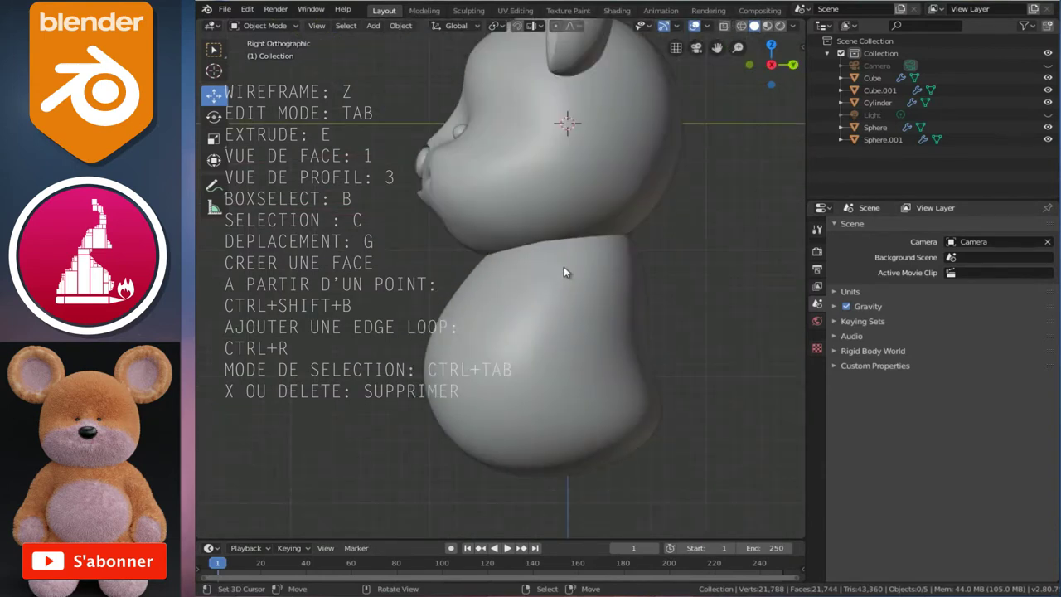
{"action": "scroll", "coordinate": [564, 272], "scroll_direction": "down", "scroll_amount": 2}
{"action": "scroll", "coordinate": [625, 325], "scroll_direction": "up", "scroll_amount": 2}
{"action": "scroll", "coordinate": [588, 349], "scroll_direction": "up", "scroll_amount": 2}
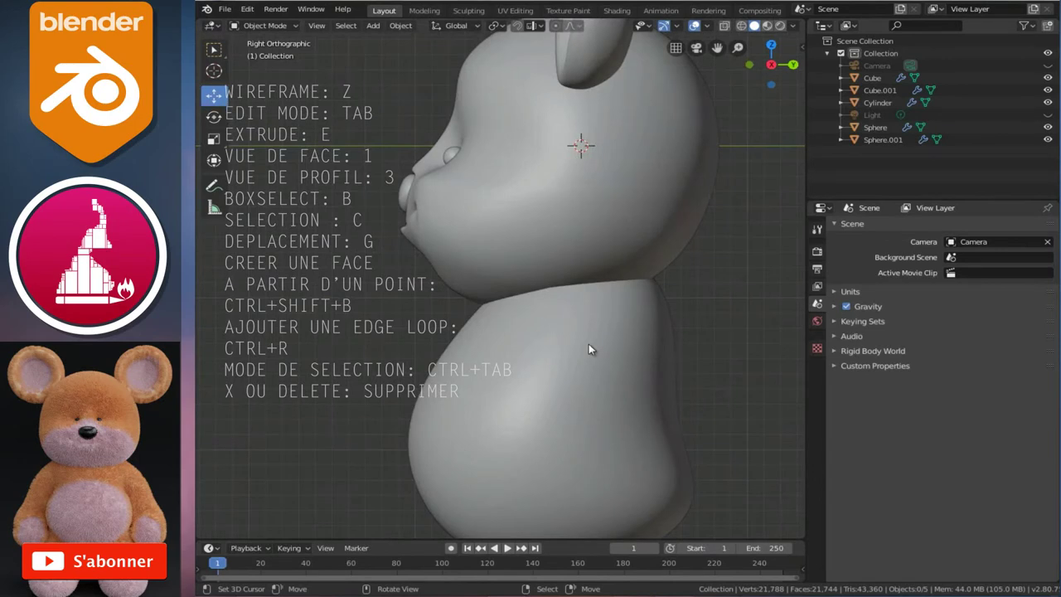
{"action": "left_click", "coordinate": [588, 345]}
{"action": "key", "text": "Tab"}
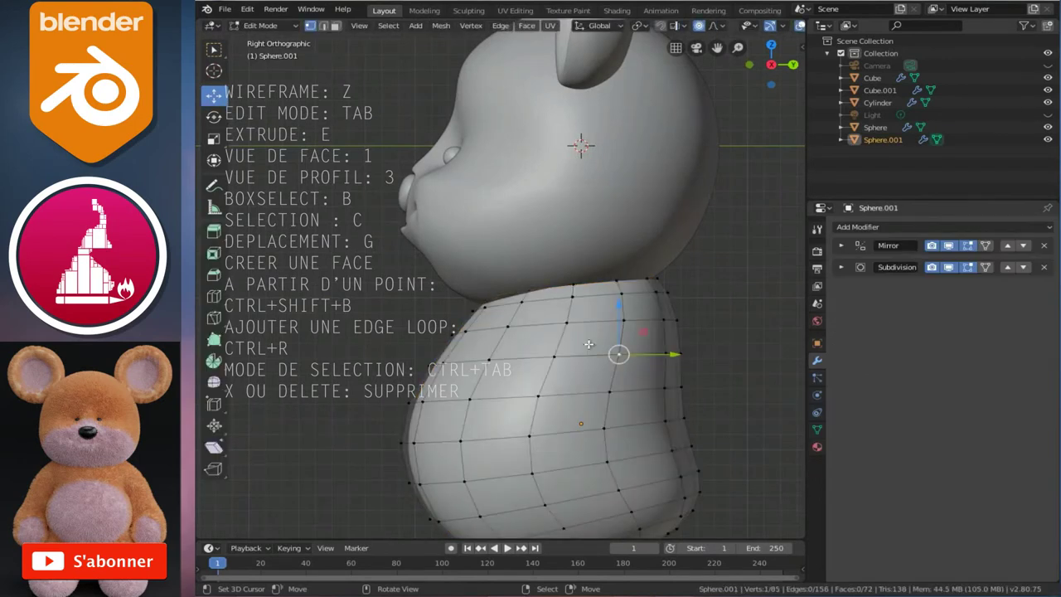
{"action": "scroll", "coordinate": [589, 344], "scroll_direction": "up", "scroll_amount": 2}
{"action": "scroll", "coordinate": [564, 324], "scroll_direction": "up", "scroll_amount": 3}
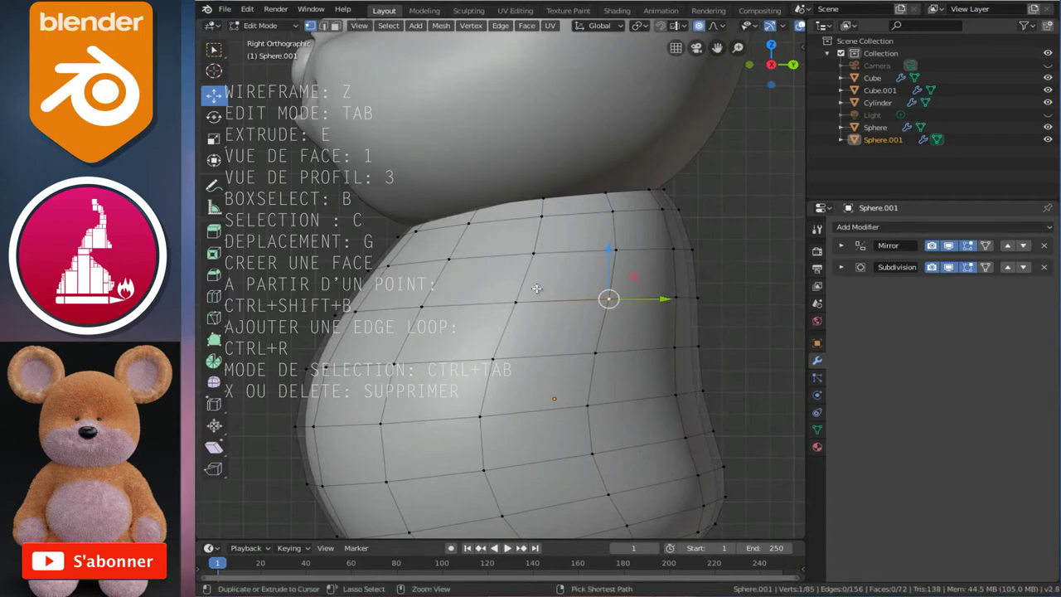
{"action": "key", "text": "ctrl+Tab"}
In face select mode, select four faces on the body's upper side
{"action": "left_click", "coordinate": [495, 315]}
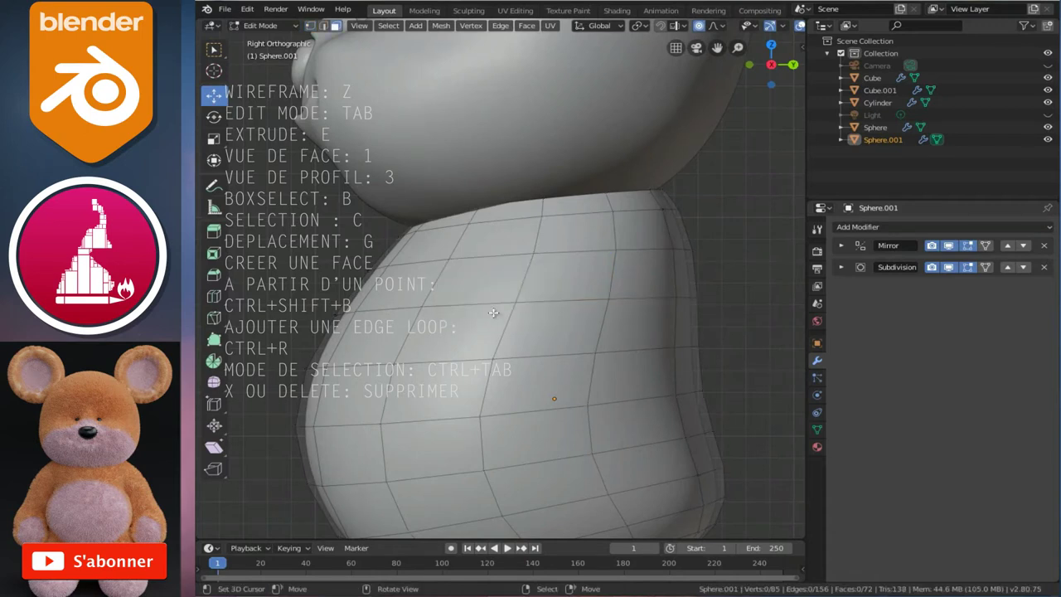
{"action": "left_click", "coordinate": [571, 273]}
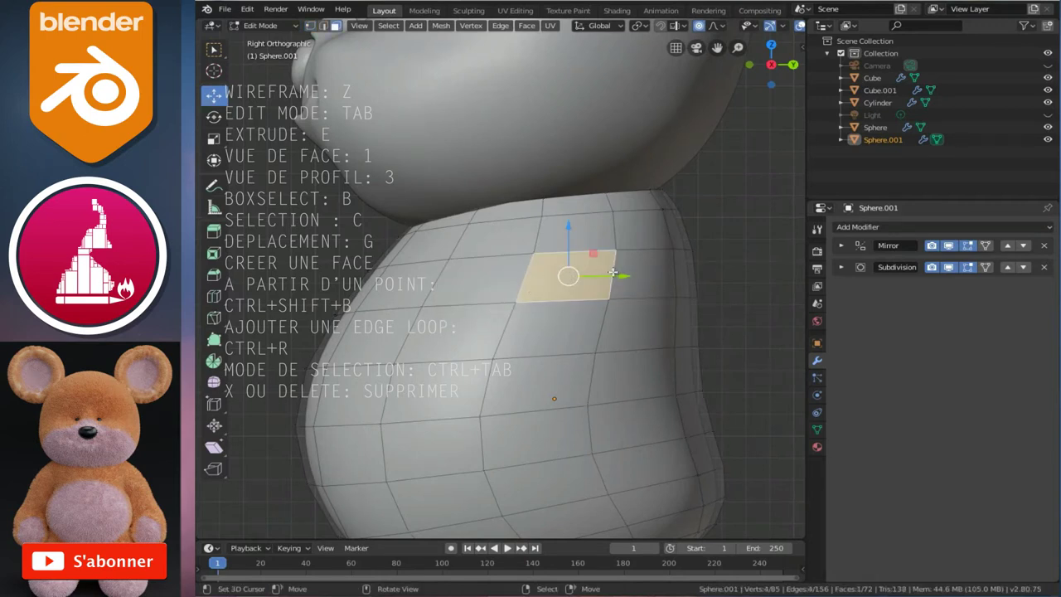
{"action": "left_click", "coordinate": [519, 245], "text": "shift"}
{"action": "left_click", "coordinate": [512, 276], "text": "shift"}
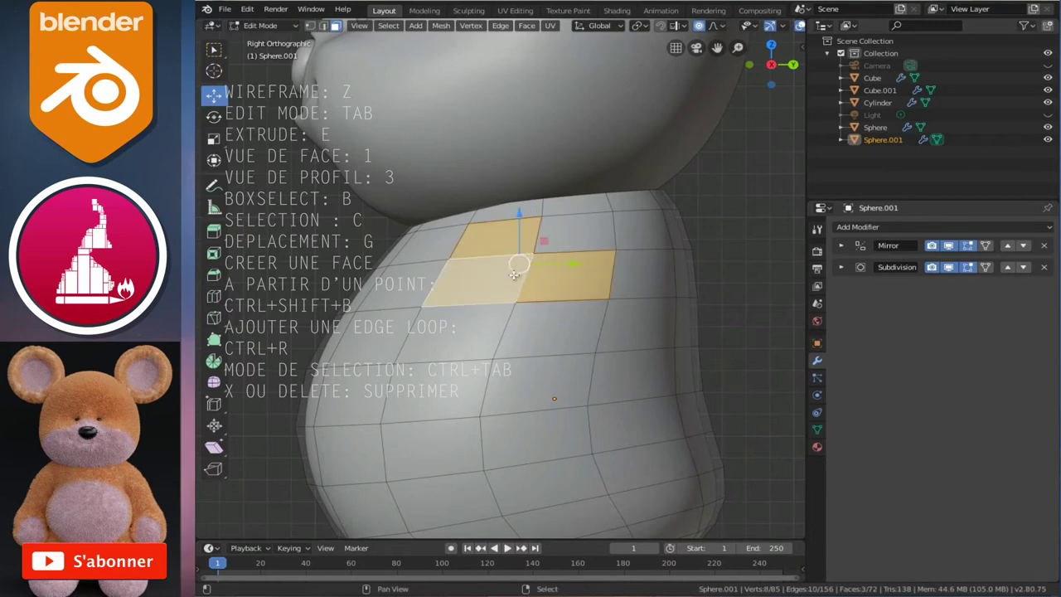
{"action": "left_click", "coordinate": [582, 243], "text": "shift"}
{"action": "scroll", "coordinate": [581, 243], "scroll_direction": "down", "scroll_amount": 4}
{"action": "scroll", "coordinate": [582, 242], "scroll_direction": "down", "scroll_amount": 2}
{"action": "middle_click_drag", "start_coordinate": [581, 243], "coordinate": [632, 275]}
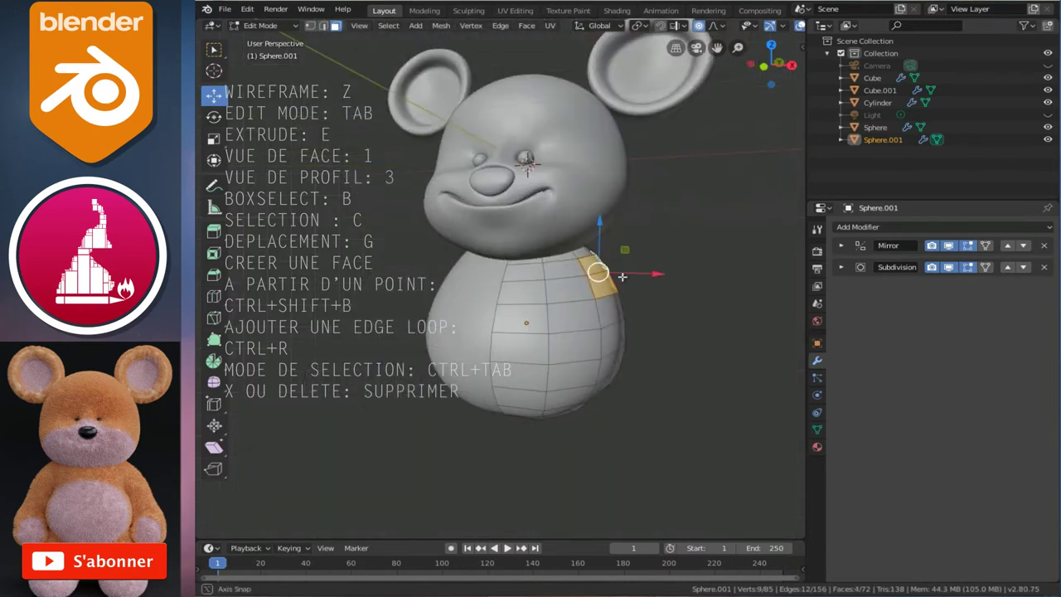
From the right side view, move the four shoulder faces with proportional editing
{"action": "key", "text": "KP_1"}
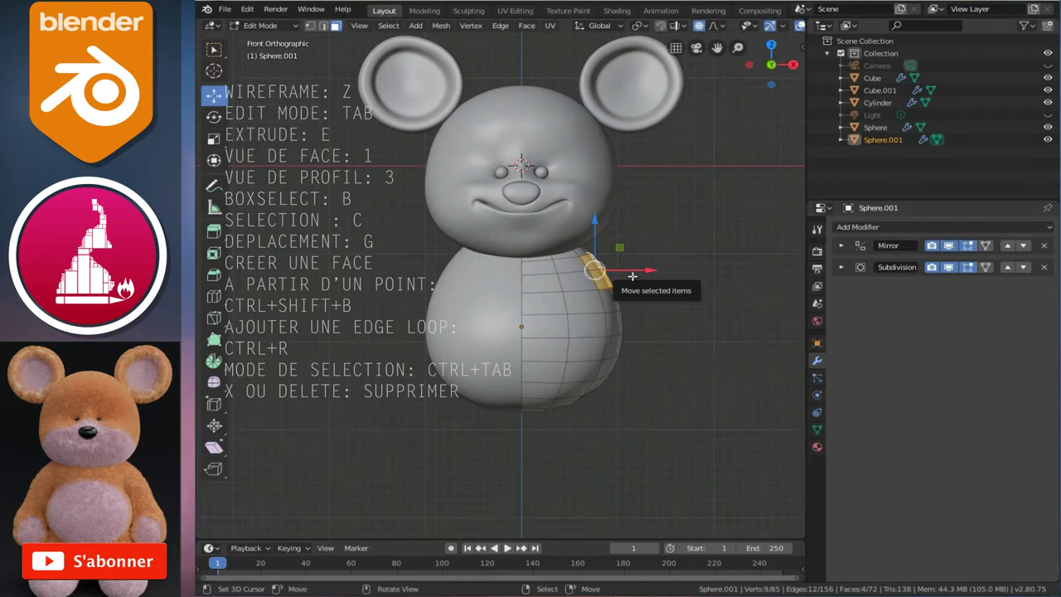
{"action": "key", "text": "KP_3"}
{"action": "scroll", "coordinate": [632, 276], "scroll_direction": "up", "scroll_amount": 2}
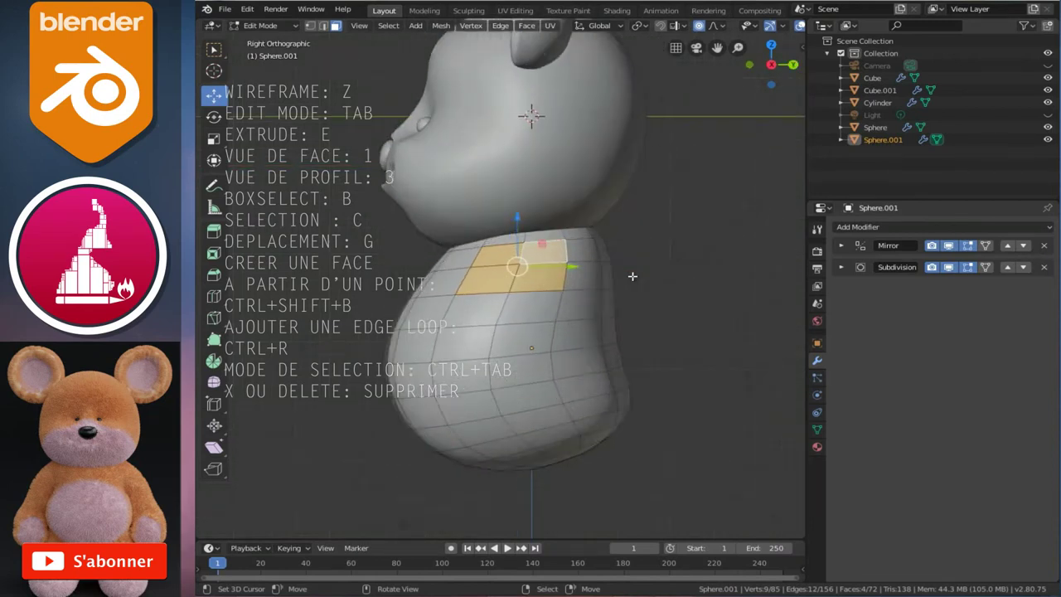
{"action": "scroll", "coordinate": [632, 276], "scroll_direction": "up", "scroll_amount": 2}
{"action": "scroll", "coordinate": [632, 276], "scroll_direction": "up", "scroll_amount": 1}
{"action": "scroll", "coordinate": [600, 308], "scroll_direction": "down", "scroll_amount": 2, "text": "ctrl"}
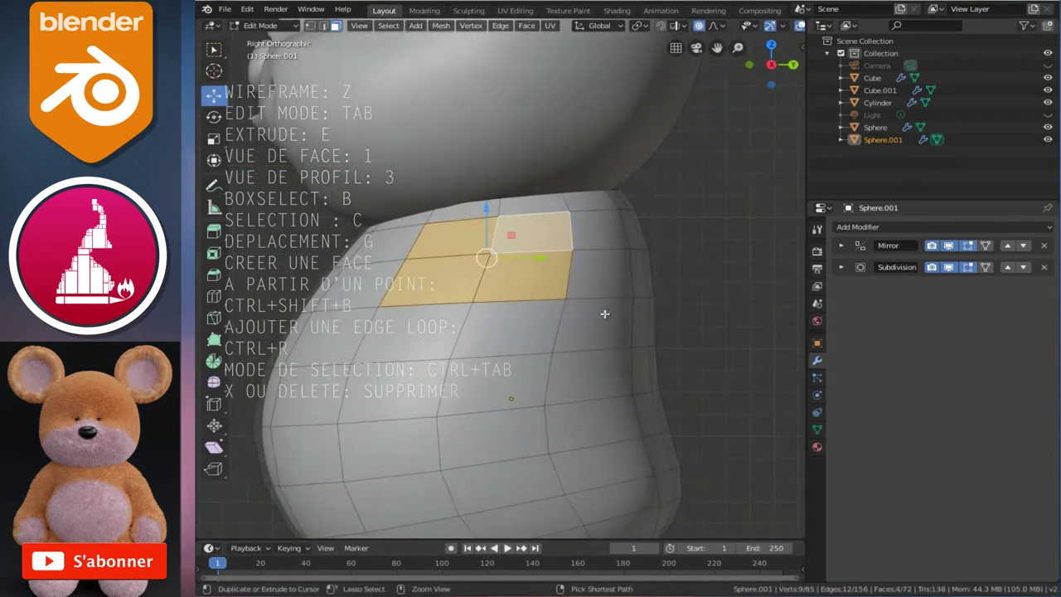
{"action": "key", "text": "g"}
{"action": "scroll", "coordinate": [613, 308], "scroll_direction": "up", "scroll_amount": 2}
{"action": "scroll", "coordinate": [617, 308], "scroll_direction": "up", "scroll_amount": 1}
{"action": "scroll", "coordinate": [621, 308], "scroll_direction": "up", "scroll_amount": 1}
{"action": "scroll", "coordinate": [620, 308], "scroll_direction": "up", "scroll_amount": 2}
{"action": "scroll", "coordinate": [620, 308], "scroll_direction": "up", "scroll_amount": 1}
{"action": "scroll", "coordinate": [620, 308], "scroll_direction": "up", "scroll_amount": 1}
{"action": "scroll", "coordinate": [619, 309], "scroll_direction": "up", "scroll_amount": 2}
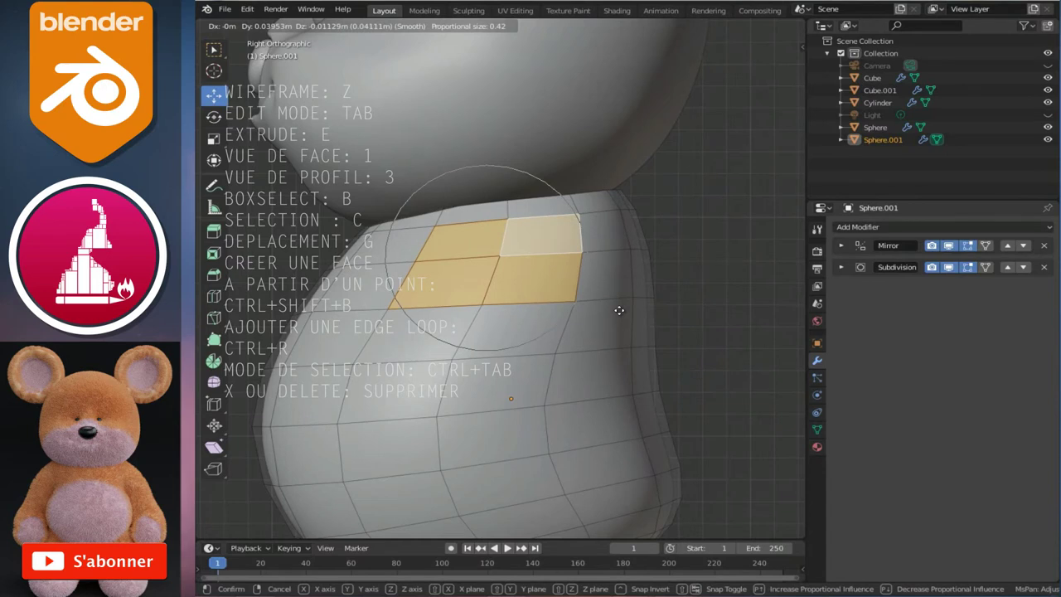
{"action": "left_click", "coordinate": [617, 308]}
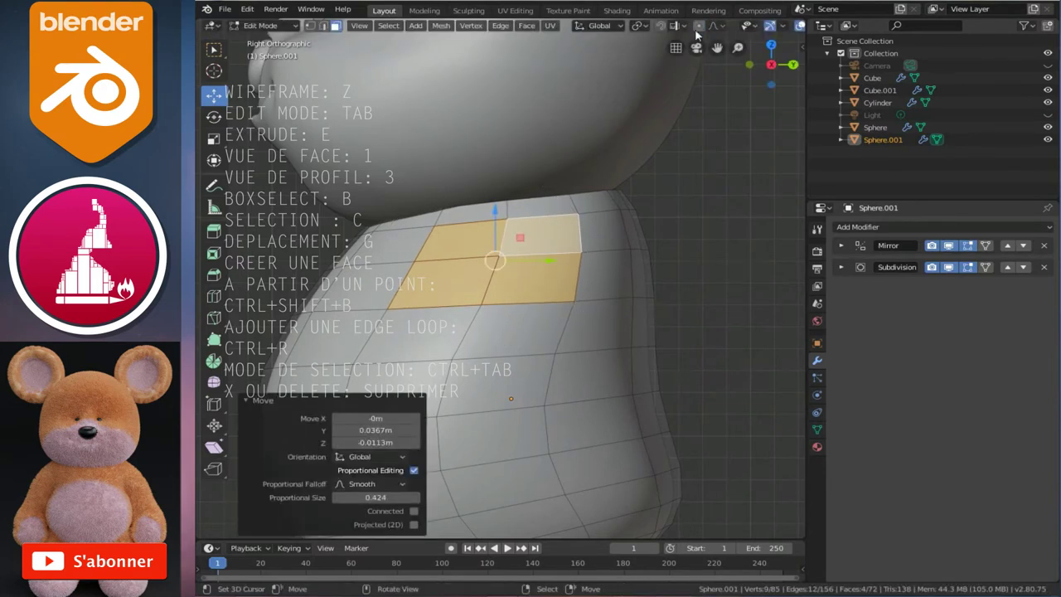
Delete the four faces to open an arm hole, then select its border vertex loop
{"action": "key", "text": "x"}
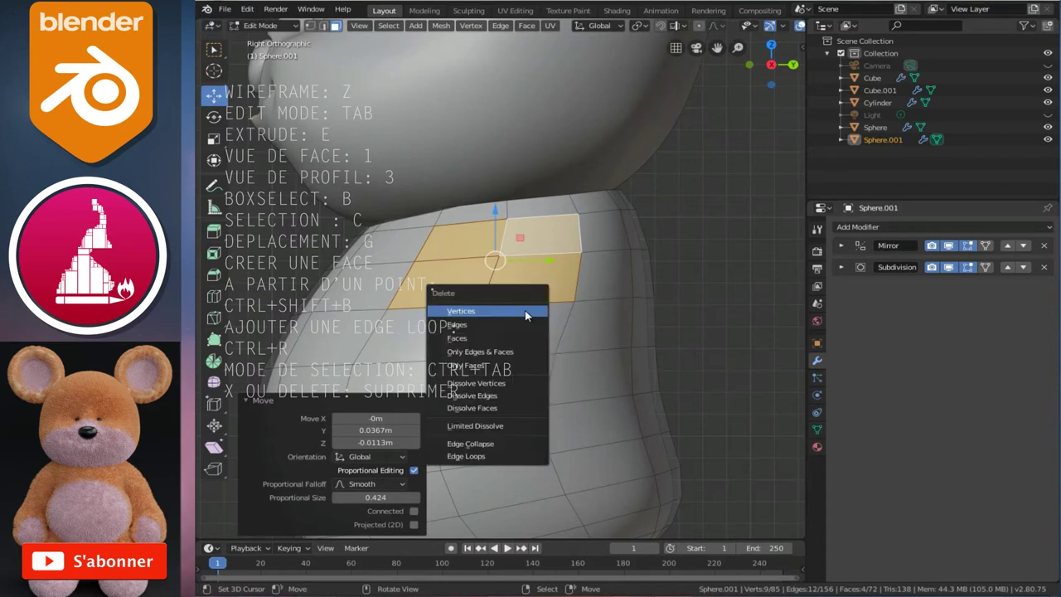
{"action": "left_click", "coordinate": [476, 336]}
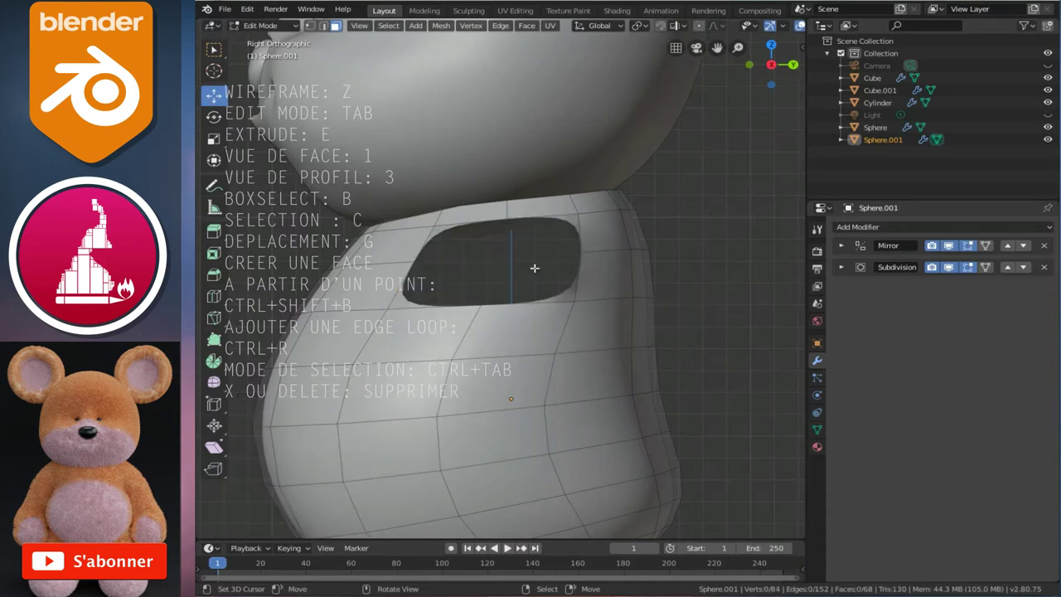
{"action": "middle_click_drag", "start_coordinate": [512, 269], "coordinate": [557, 284]}
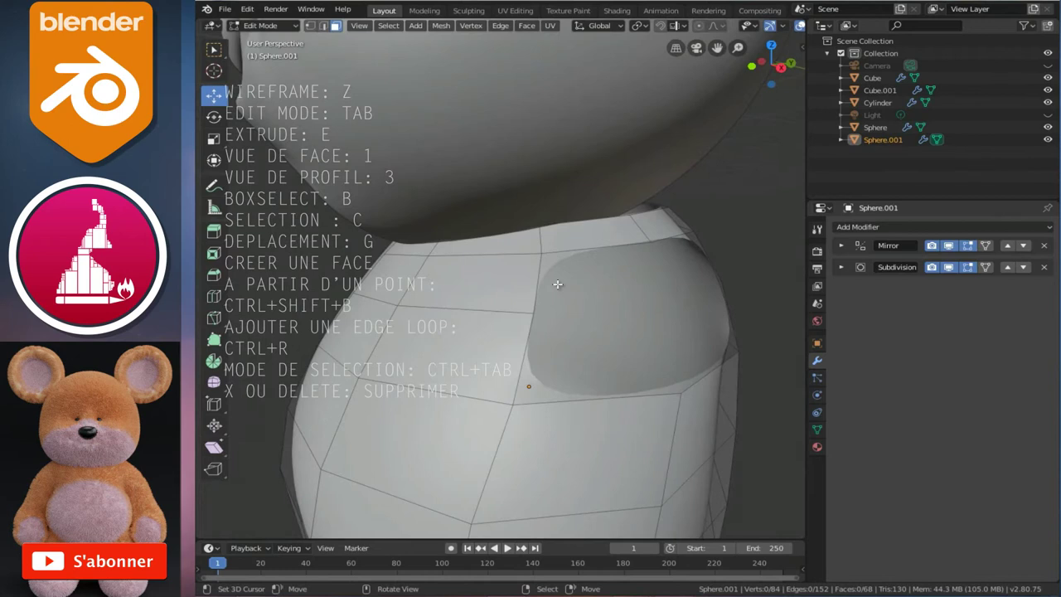
{"action": "key", "text": "ctrl+Tab"}
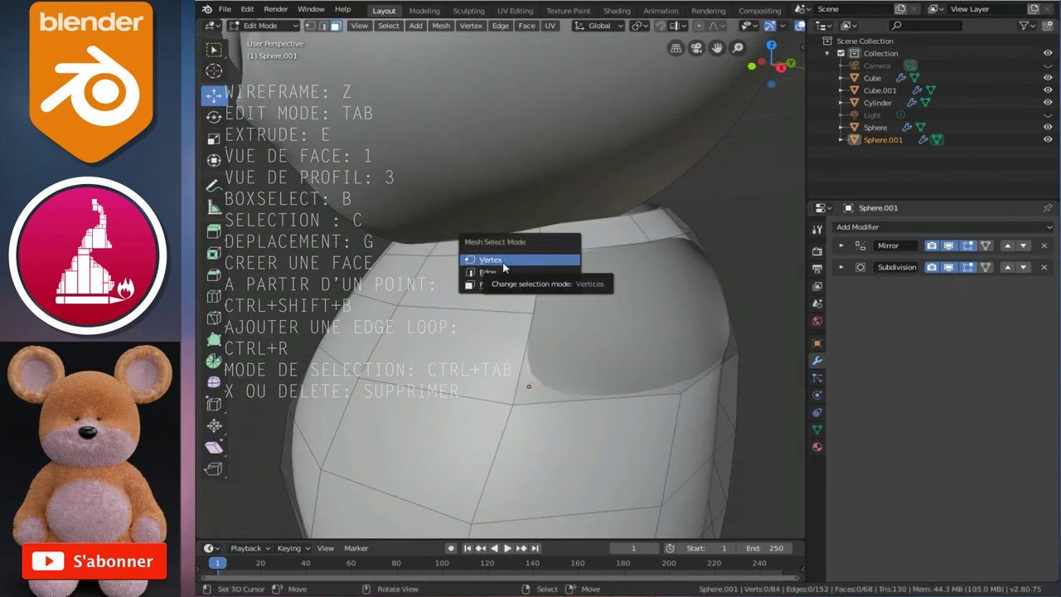
{"action": "left_click", "coordinate": [502, 262]}
{"action": "left_click", "coordinate": [674, 385], "text": "alt"}
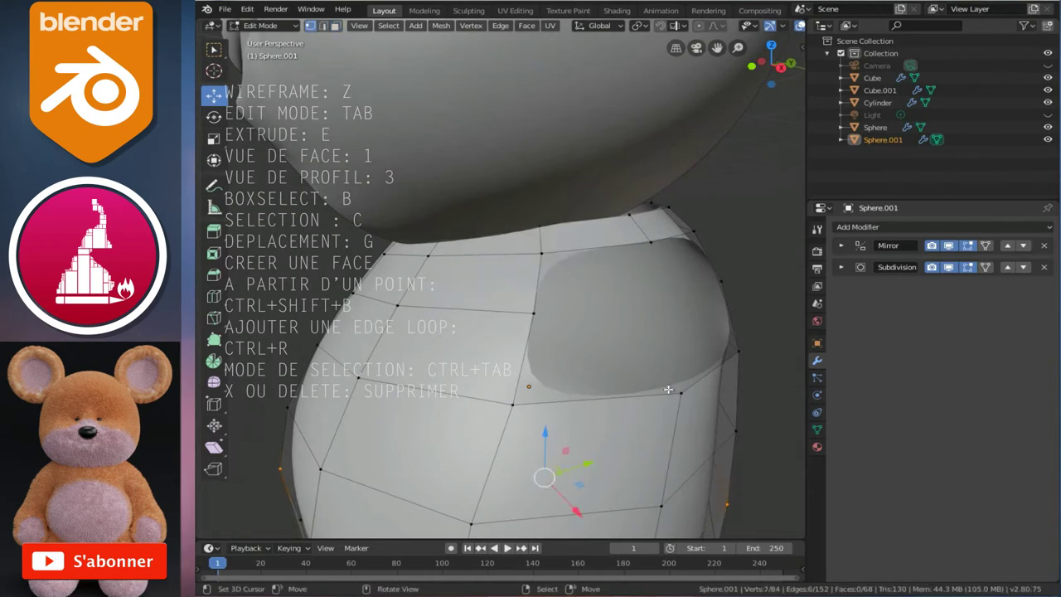
{"action": "left_click", "coordinate": [678, 391], "text": "alt"}
{"action": "middle_click_drag", "start_coordinate": [675, 369], "coordinate": [641, 343]}
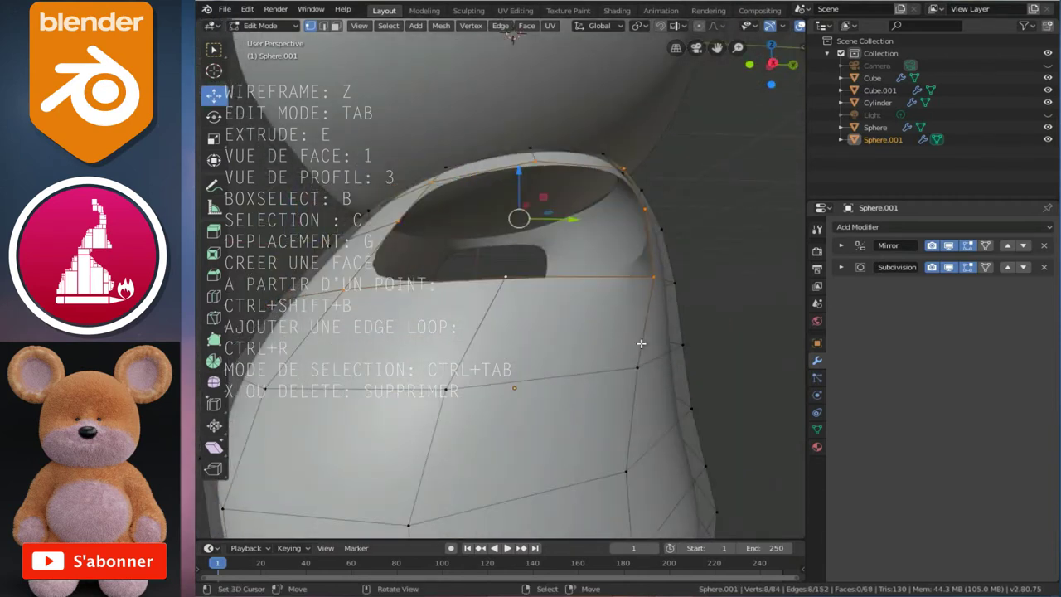
{"action": "key", "text": "KP_3"}
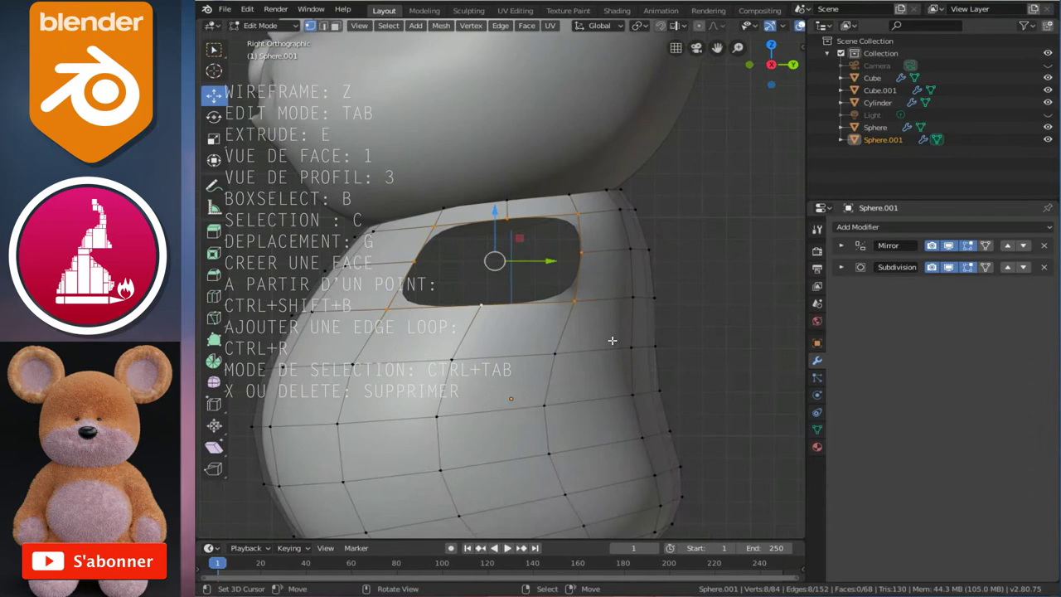
Make the hole's border loop round with LoopTools Circle and reposition it
{"action": "right_click", "coordinate": [612, 340]}
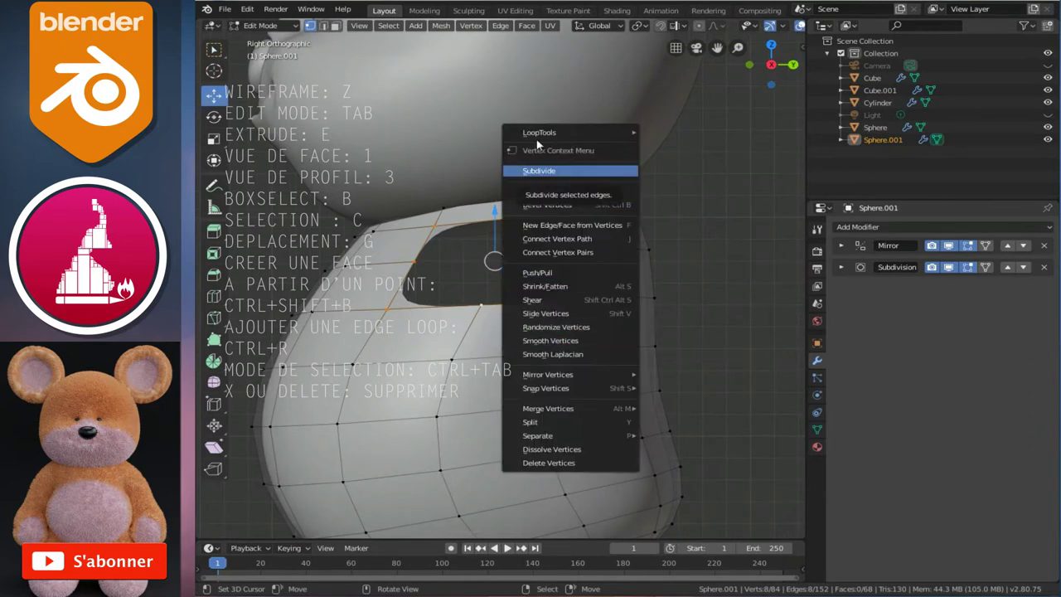
{"action": "mouse_move", "coordinate": [539, 132]}
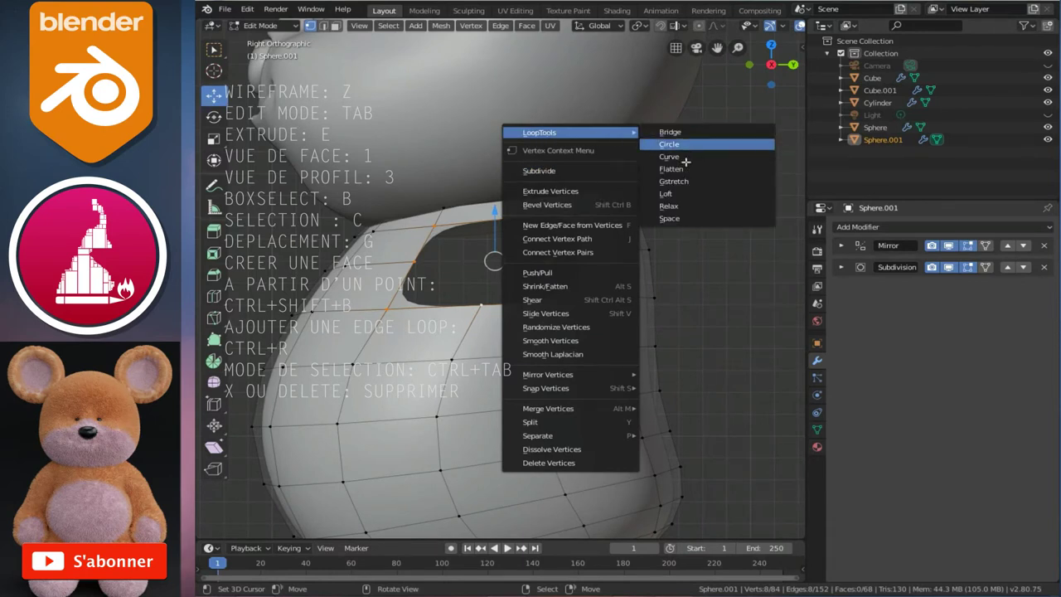
{"action": "key", "text": "Return"}
{"action": "scroll", "coordinate": [548, 308], "scroll_direction": "up", "scroll_amount": 1}
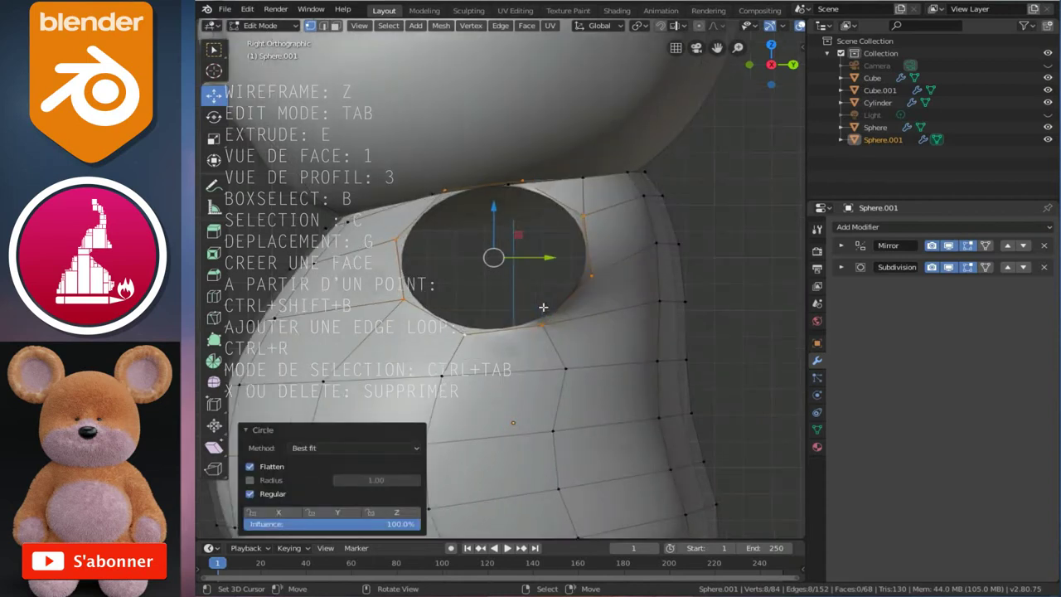
{"action": "key", "text": "g"}
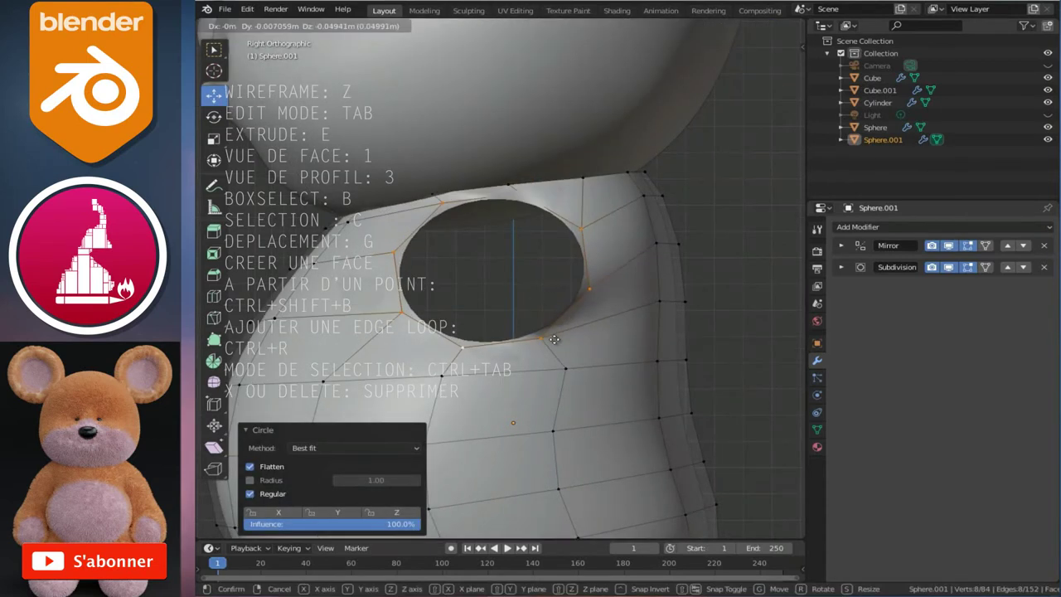
{"action": "left_click", "coordinate": [550, 344]}
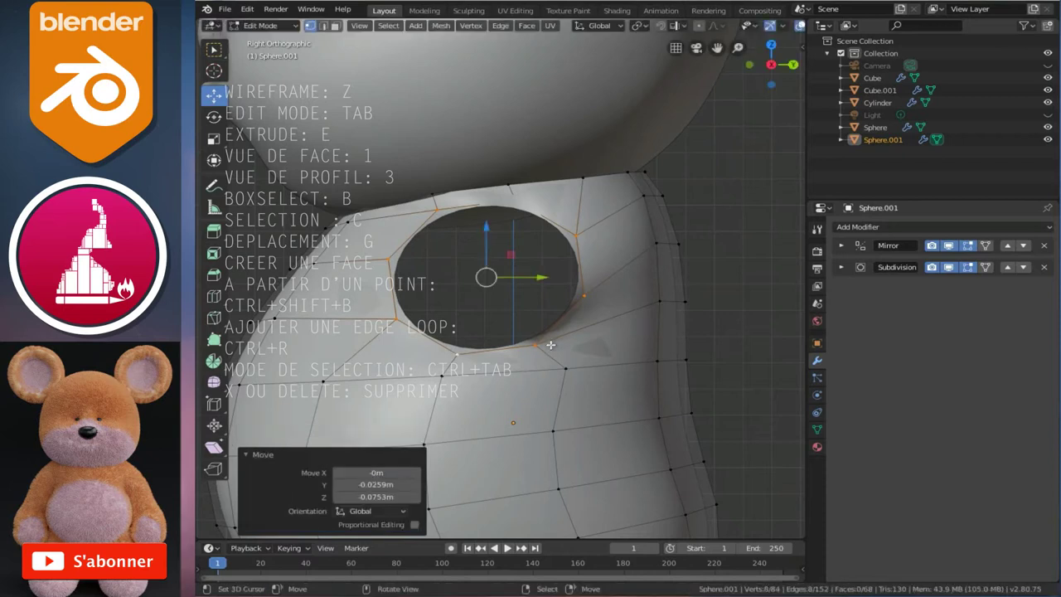
Tilt the hole −7.88° and enlarge it slightly, then return to object mode to inspect
{"action": "key", "text": "r"}
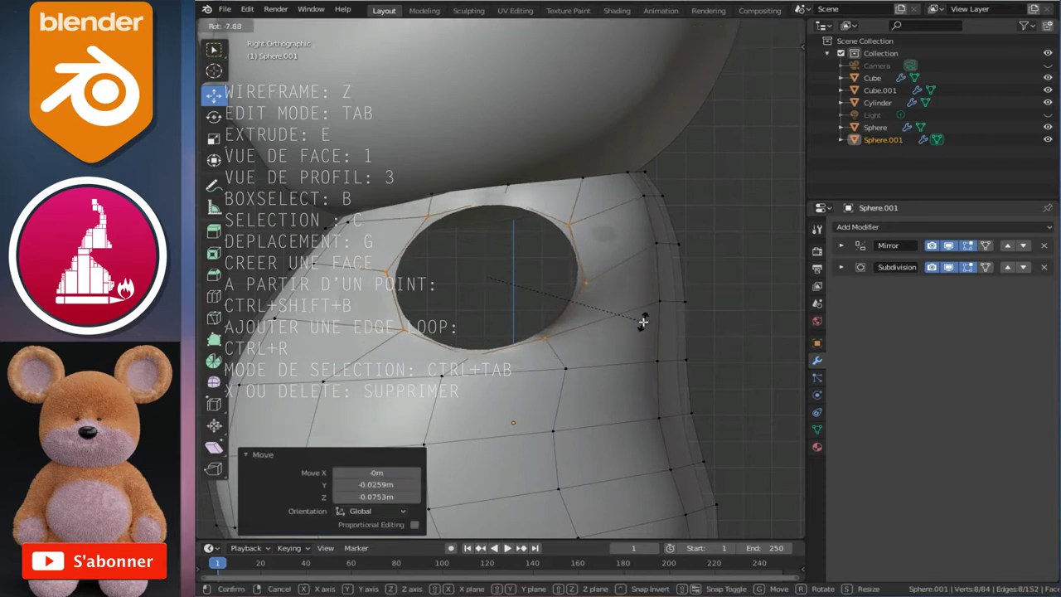
{"action": "left_click", "coordinate": [642, 322]}
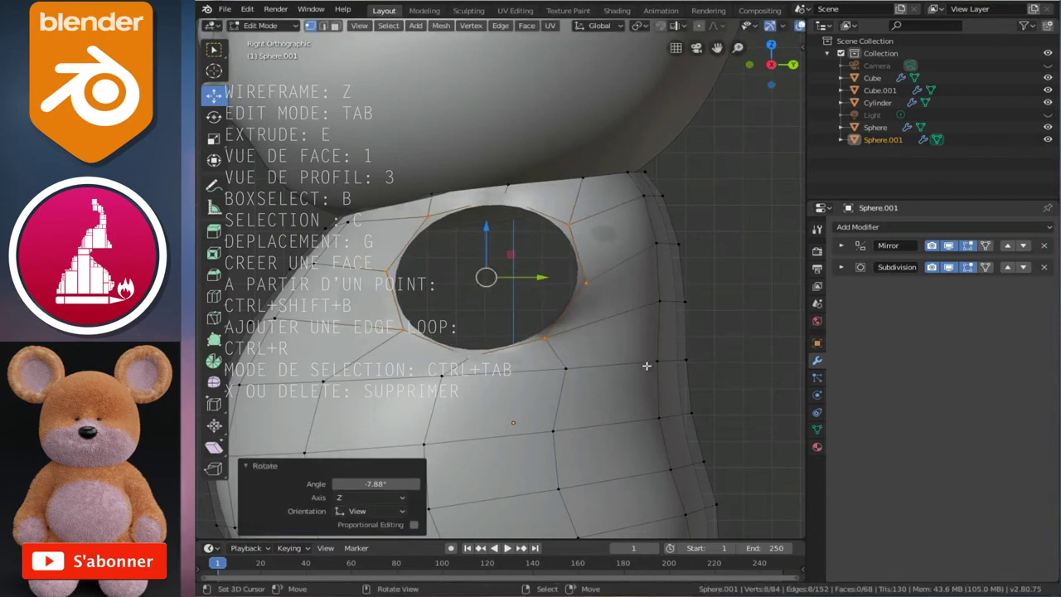
{"action": "key", "text": "s"}
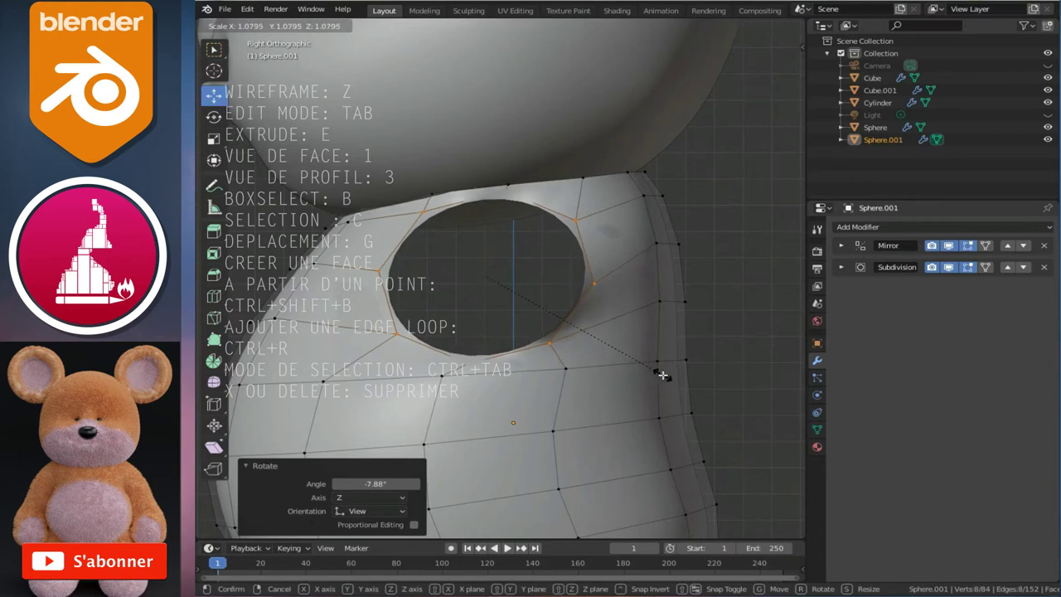
{"action": "left_click", "coordinate": [663, 376]}
{"action": "mouse_move", "coordinate": [575, 310]}
{"action": "middle_mouse_down"}
{"action": "mouse_move", "coordinate": [610, 372]}
{"action": "mouse_move", "coordinate": [654, 352]}
{"action": "middle_mouse_up"}
{"action": "key", "text": "Tab"}
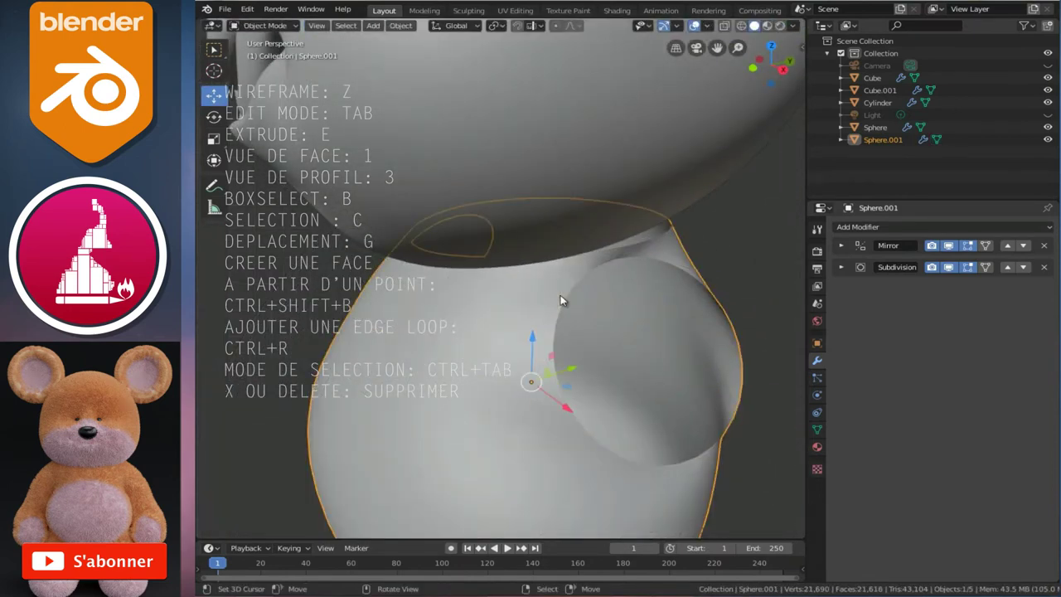
{"action": "scroll", "coordinate": [561, 300], "scroll_direction": "down", "scroll_amount": 5}
{"action": "mouse_move", "coordinate": [561, 293]}
{"action": "middle_mouse_down"}
{"action": "mouse_move", "coordinate": [650, 285]}
{"action": "mouse_move", "coordinate": [651, 276]}
{"action": "mouse_move", "coordinate": [734, 282]}
{"action": "mouse_move", "coordinate": [603, 267]}
{"action": "mouse_move", "coordinate": [488, 276]}
{"action": "middle_mouse_up"}
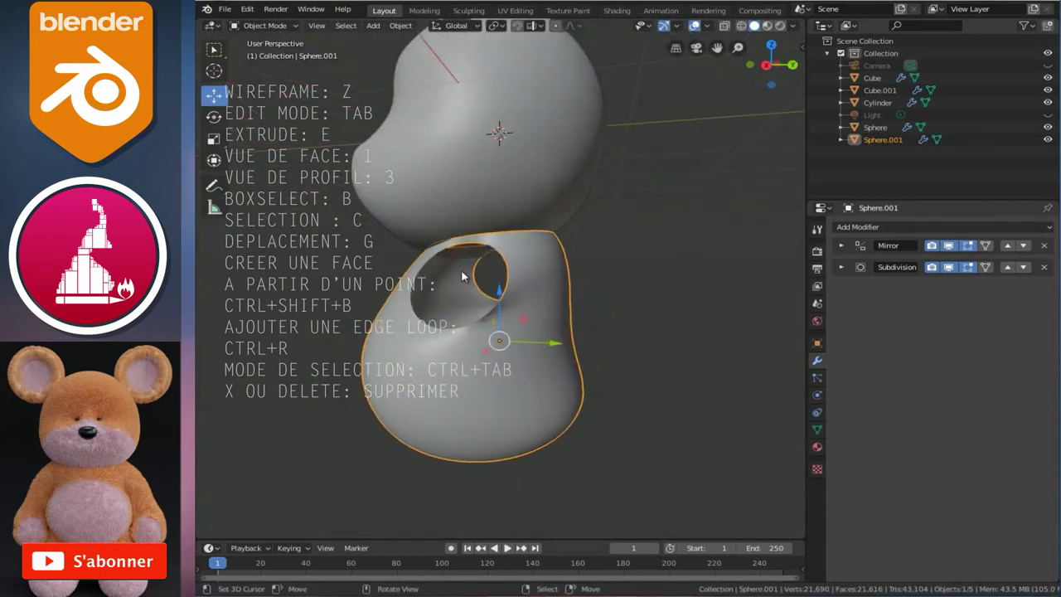
{"action": "key", "text": "1"}
{"action": "scroll", "coordinate": [465, 275], "scroll_direction": "up", "scroll_amount": 1}
In Edit Mode, move the body's shoulder loop outward along X
{"action": "scroll", "coordinate": [465, 275], "scroll_direction": "up", "scroll_amount": 3}
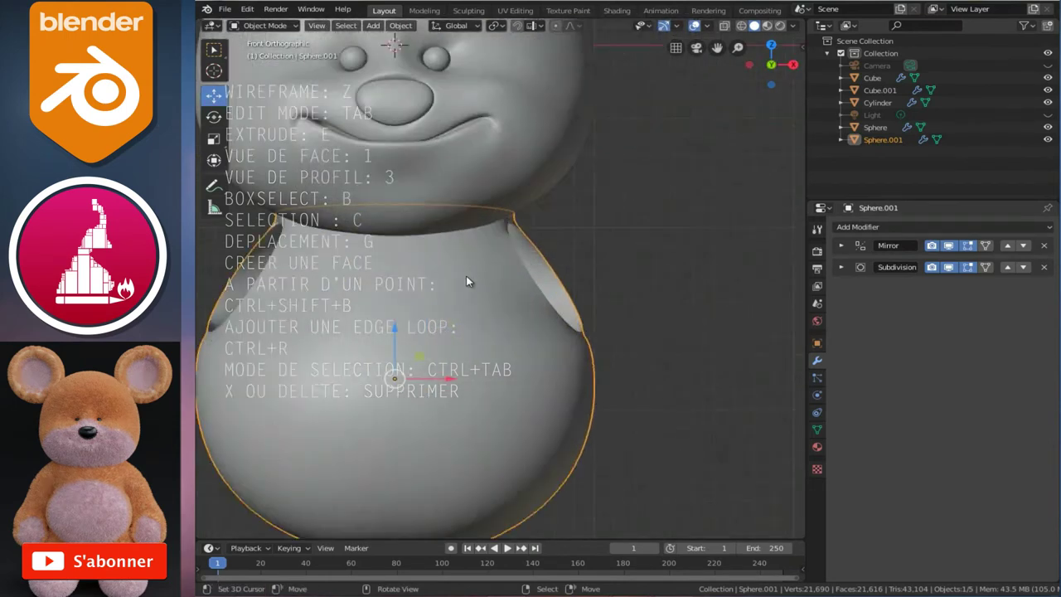
{"action": "scroll", "coordinate": [489, 280], "scroll_direction": "up", "scroll_amount": 3}
{"action": "key", "text": "Tab"}
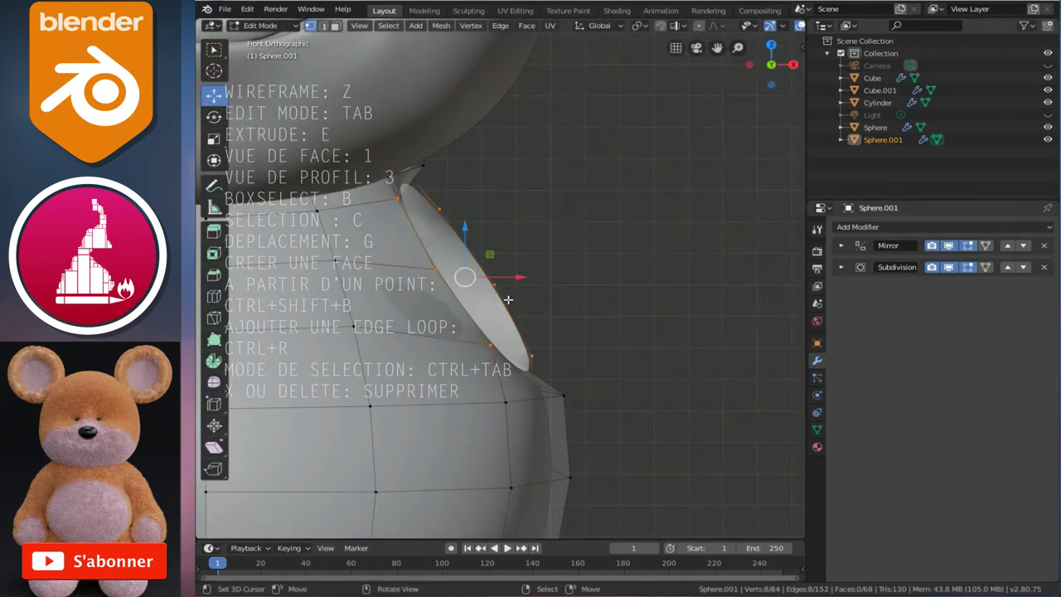
{"action": "key", "text": "g"}
{"action": "key", "text": "x"}
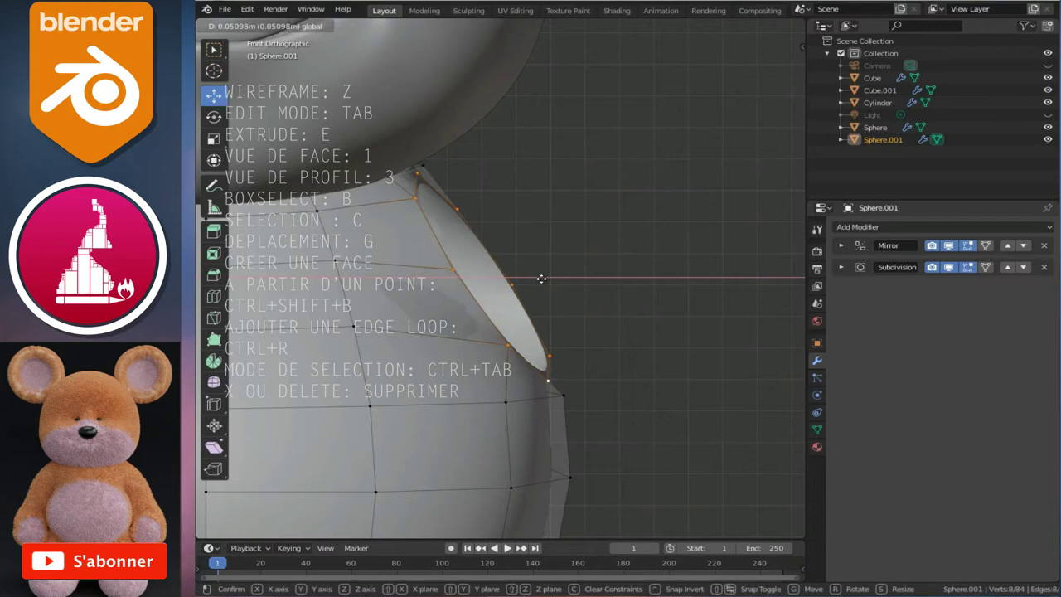
{"action": "left_click", "coordinate": [542, 279]}
{"action": "middle_click_drag", "start_coordinate": [542, 279], "coordinate": [516, 322], "text": "shift"}
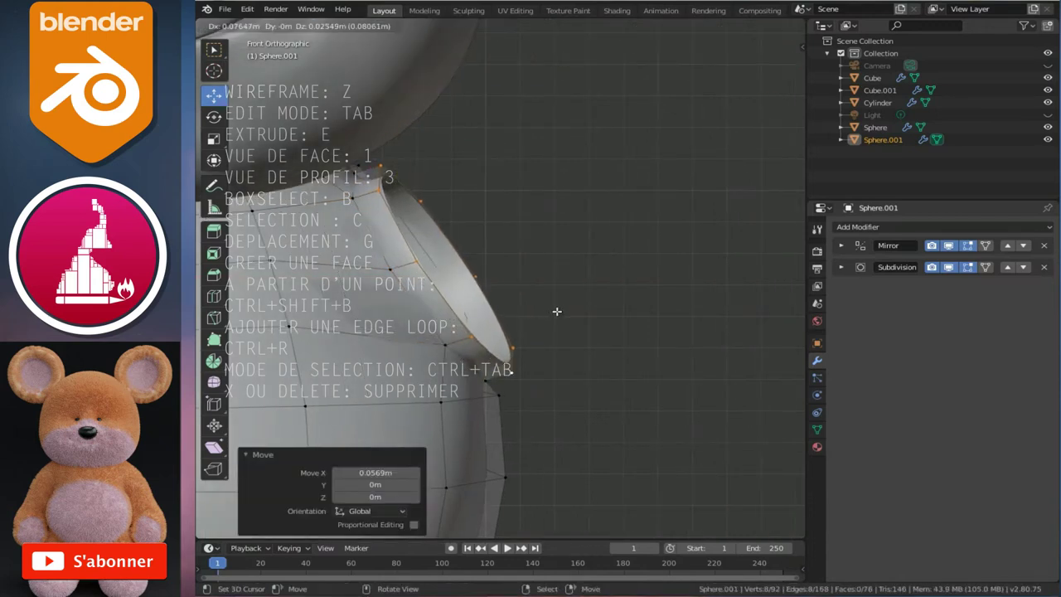
{"action": "left_click", "coordinate": [558, 311]}
Extrude the shoulder loop into an arm, tilting and shrinking its end and rotating the middle loop
{"action": "key", "text": "r"}
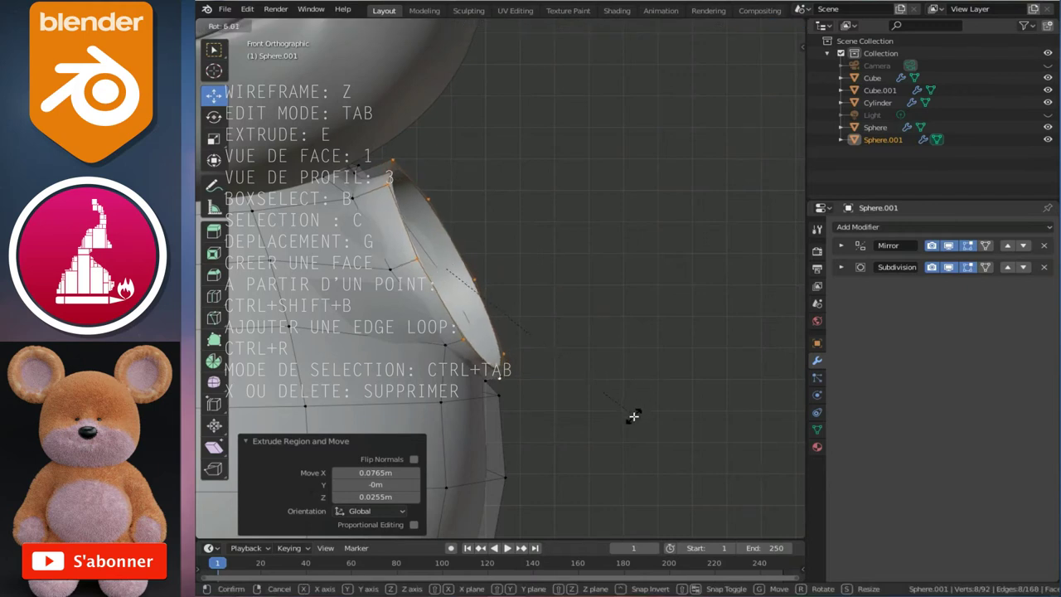
{"action": "left_click", "coordinate": [634, 416]}
{"action": "key", "text": "e"}
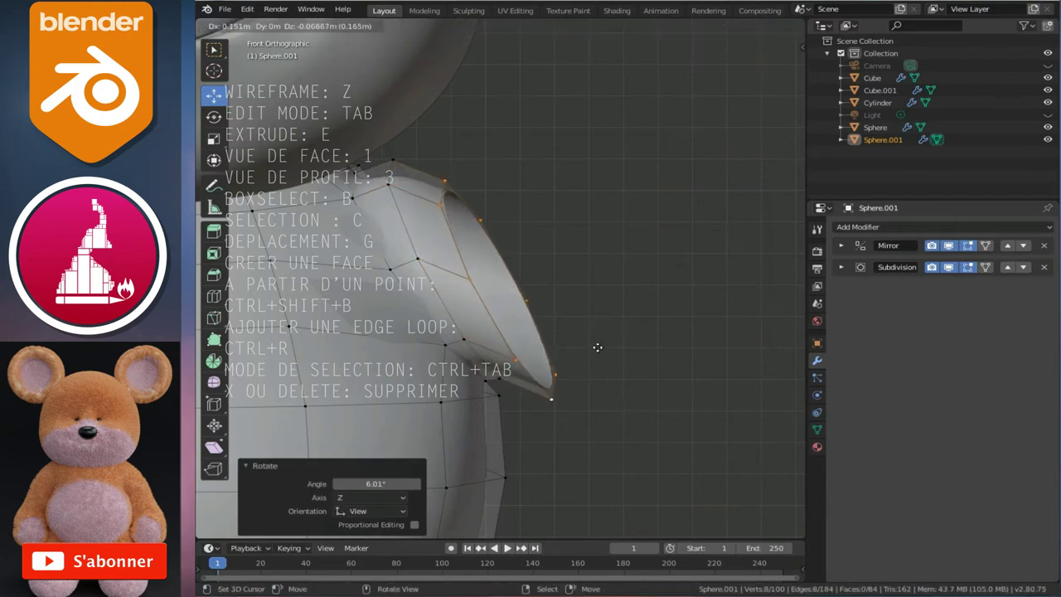
{"action": "left_click", "coordinate": [627, 367]}
{"action": "key", "text": "r"}
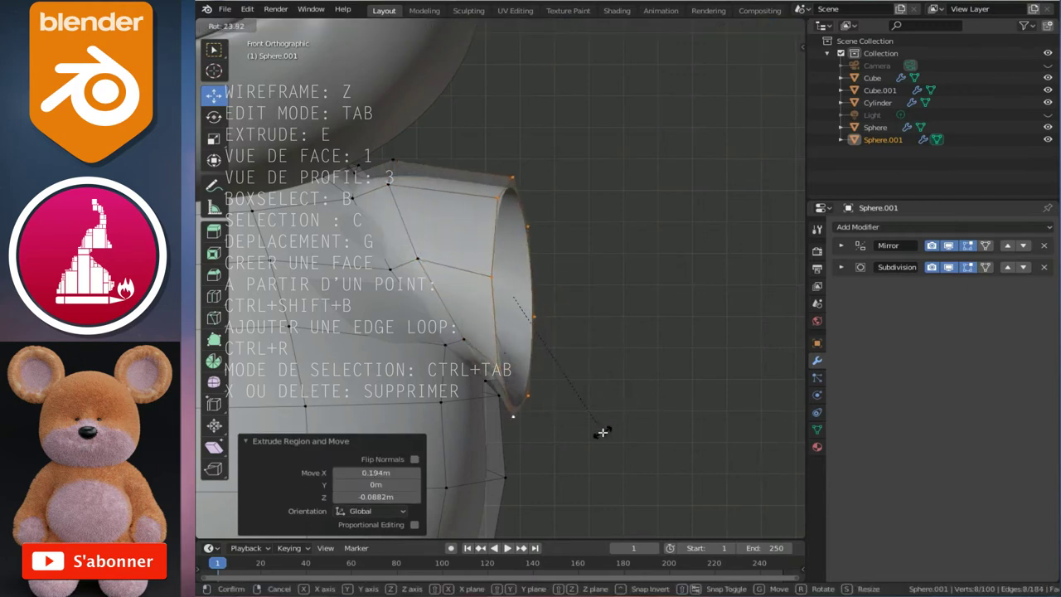
{"action": "left_click", "coordinate": [603, 431]}
{"action": "key", "text": "s"}
{"action": "left_click", "coordinate": [572, 420]}
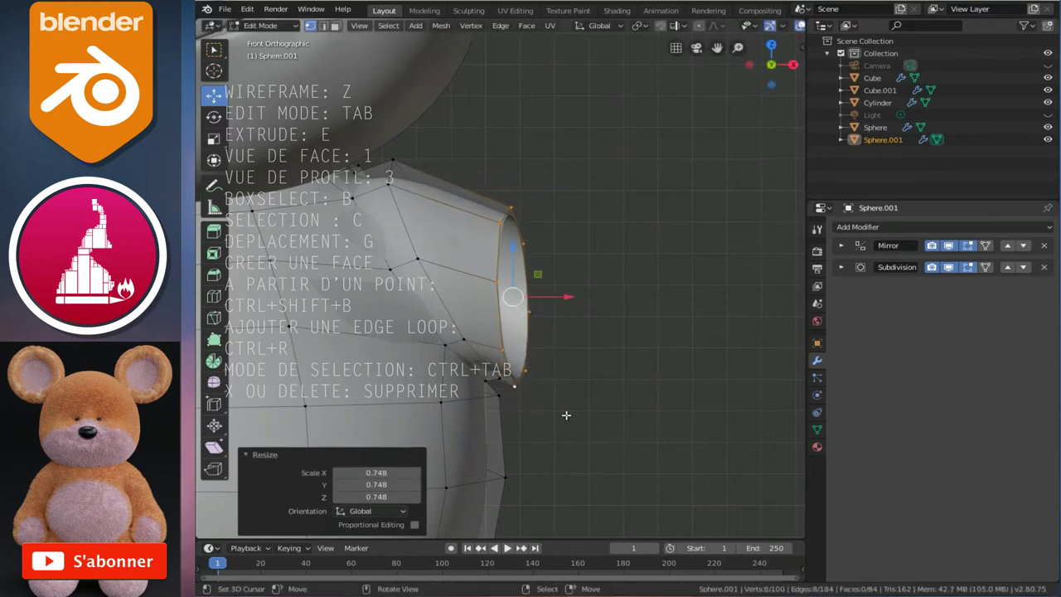
{"action": "left_click", "coordinate": [462, 319], "text": "alt"}
{"action": "key", "text": "r"}
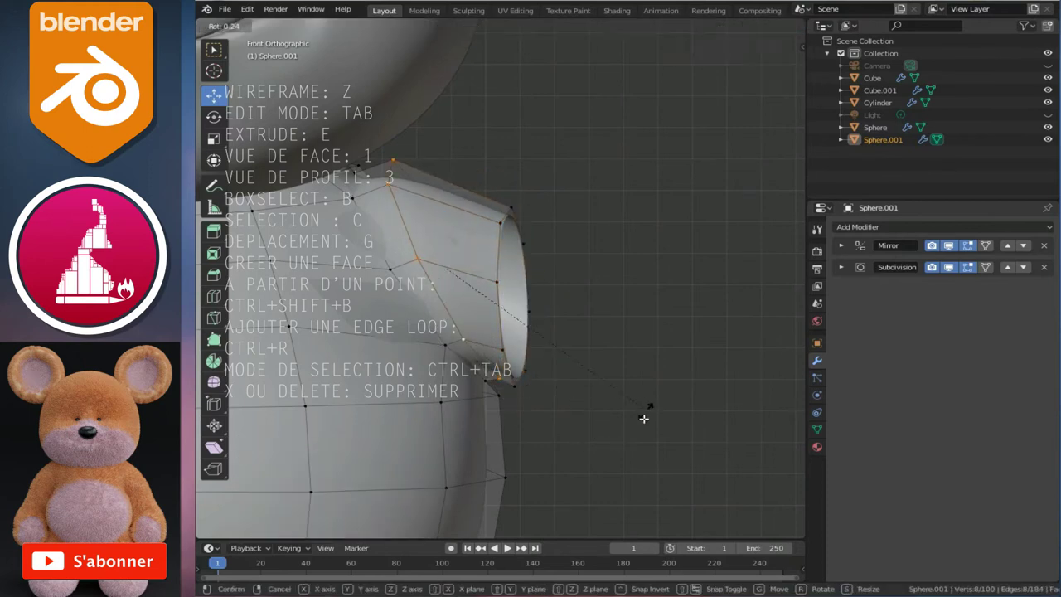
{"action": "left_click", "coordinate": [639, 425]}
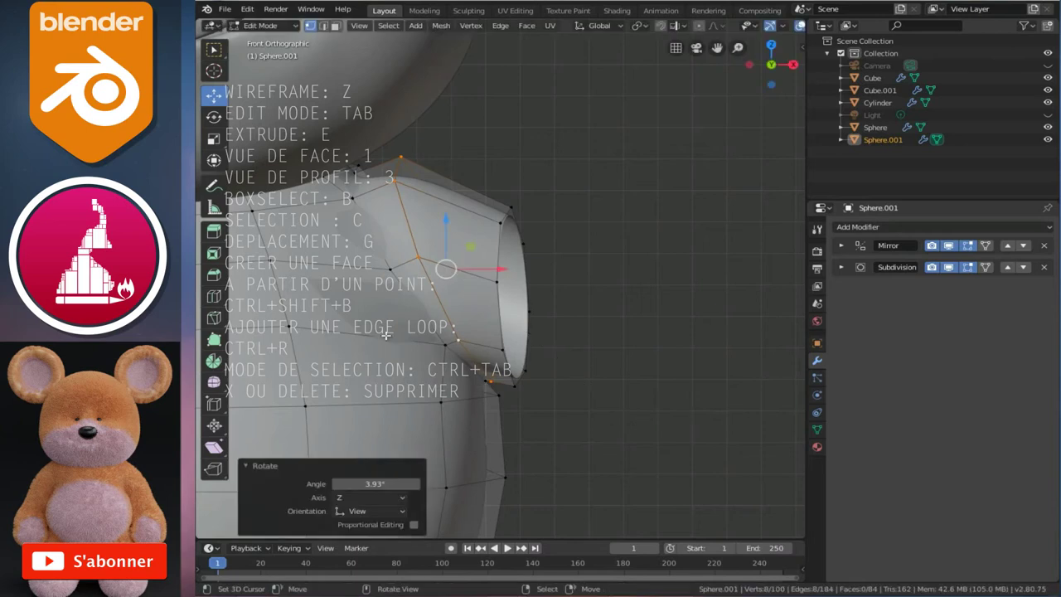
Inspect the arm opening and slightly rotate a short path of shoulder vertices in wireframe
{"action": "left_click", "coordinate": [444, 341], "text": "ctrl"}
{"action": "middle_click_drag", "start_coordinate": [514, 389], "coordinate": [399, 284]}
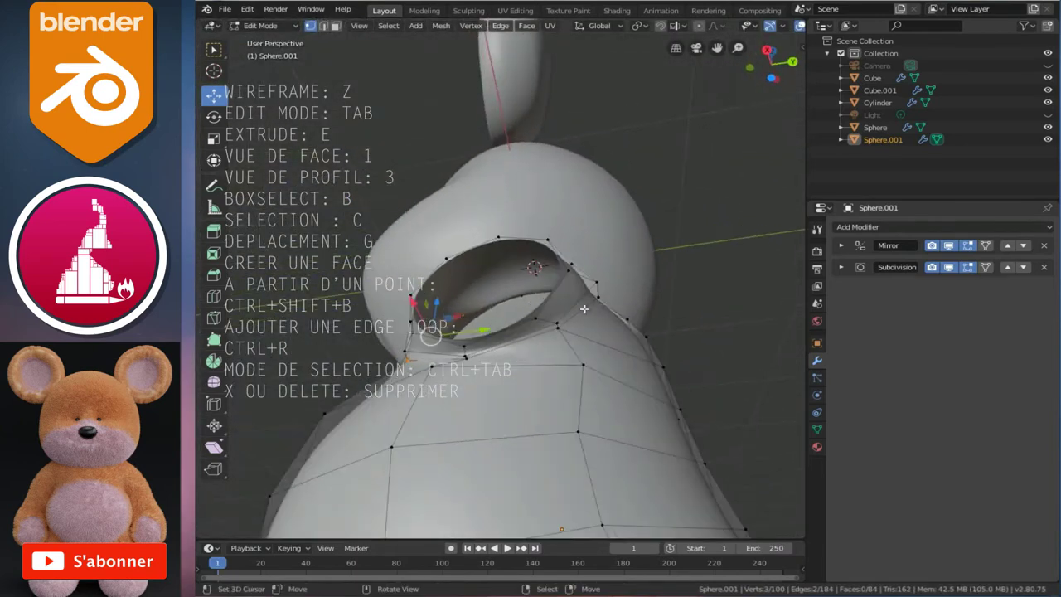
{"action": "scroll", "coordinate": [534, 312], "scroll_direction": "up", "scroll_amount": 1}
{"action": "scroll", "coordinate": [585, 310], "scroll_direction": "up", "scroll_amount": 2}
{"action": "scroll", "coordinate": [547, 283], "scroll_direction": "up", "scroll_amount": 2}
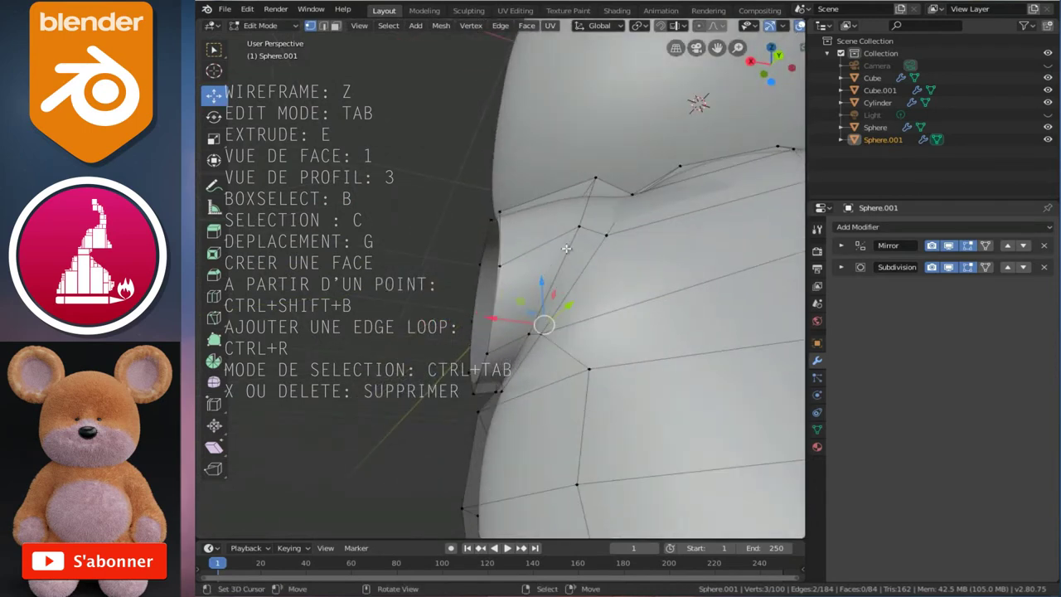
{"action": "middle_click_drag", "start_coordinate": [566, 248], "coordinate": [594, 219]}
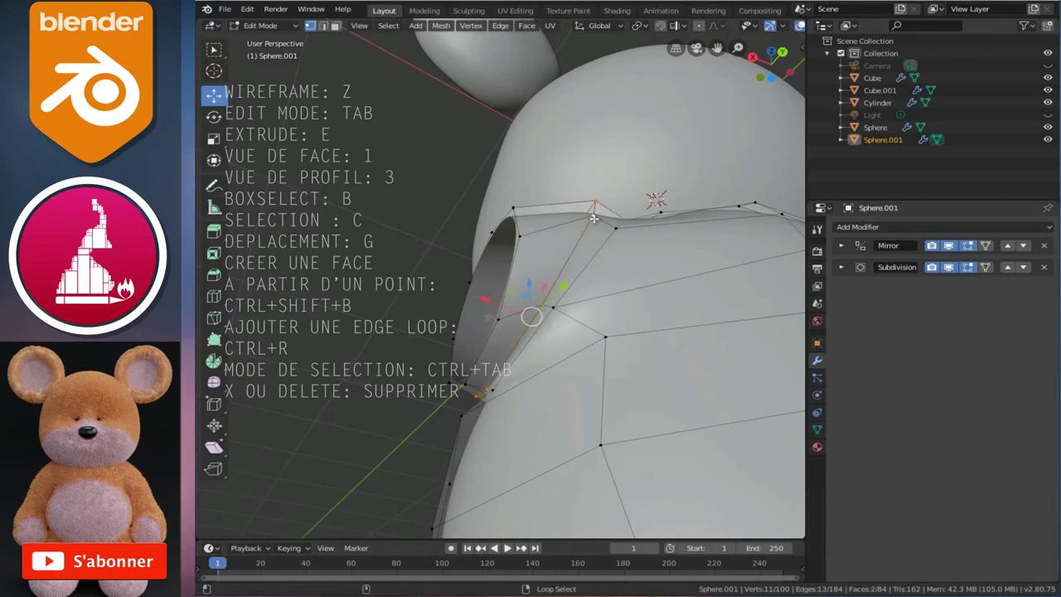
{"action": "middle_click_drag", "start_coordinate": [594, 218], "coordinate": [690, 259]}
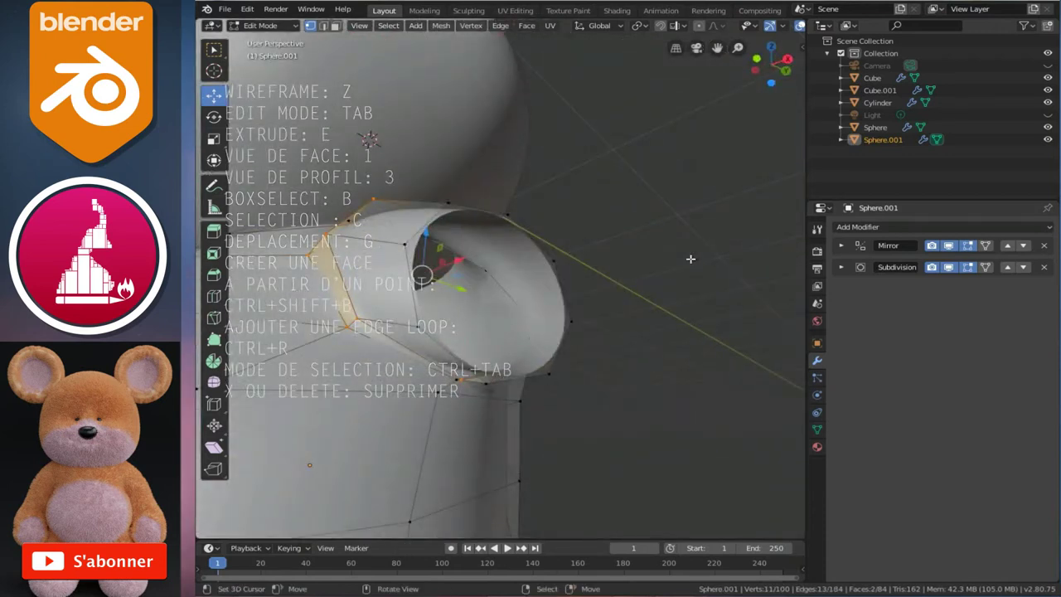
{"action": "key", "text": "KP_1"}
{"action": "key", "text": "z"}
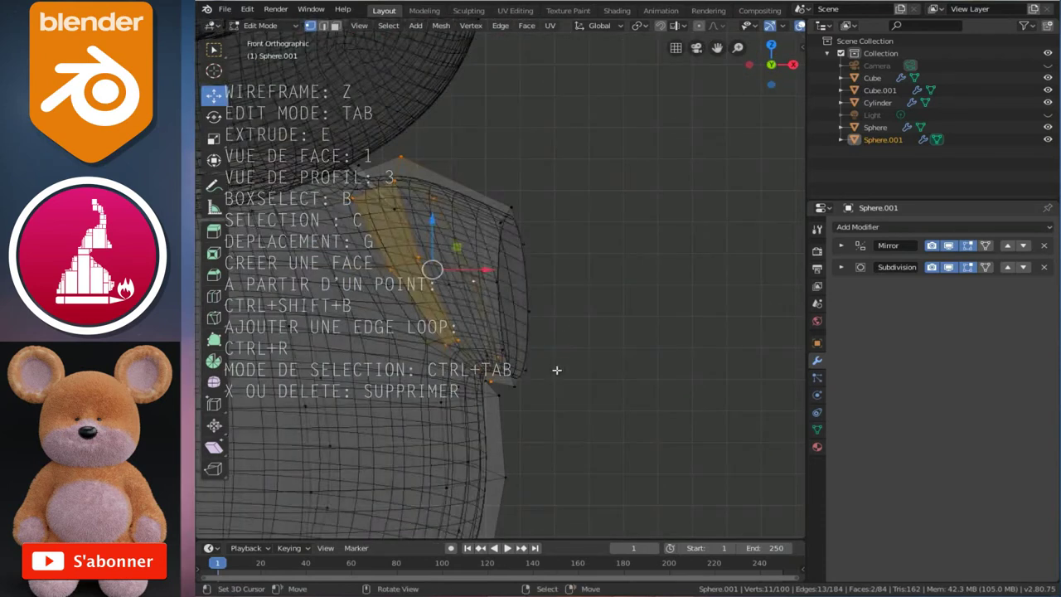
{"action": "scroll", "coordinate": [526, 362], "scroll_direction": "up", "scroll_amount": 1}
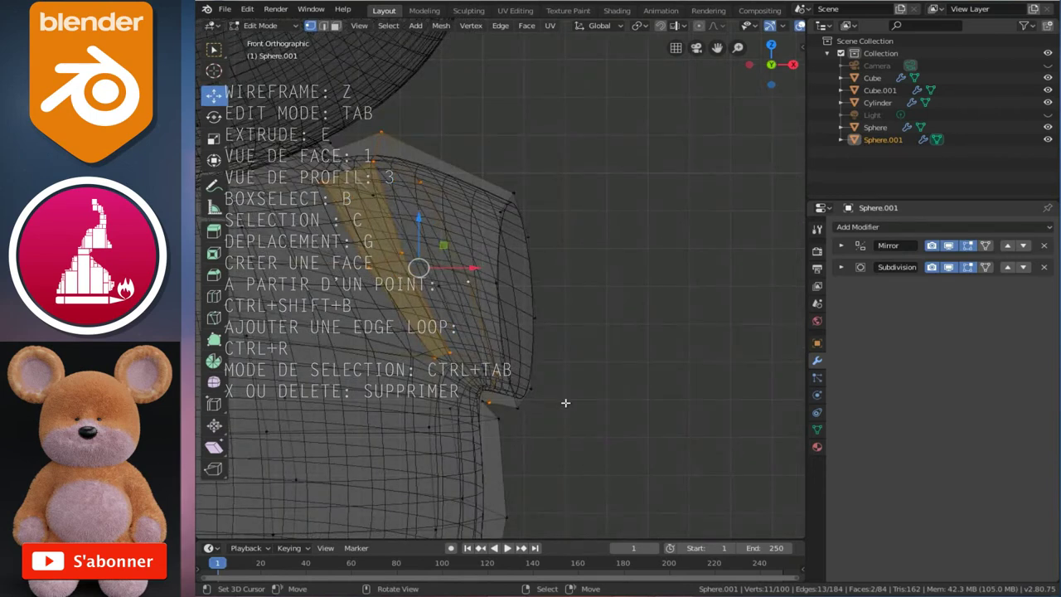
{"action": "key", "text": "r"}
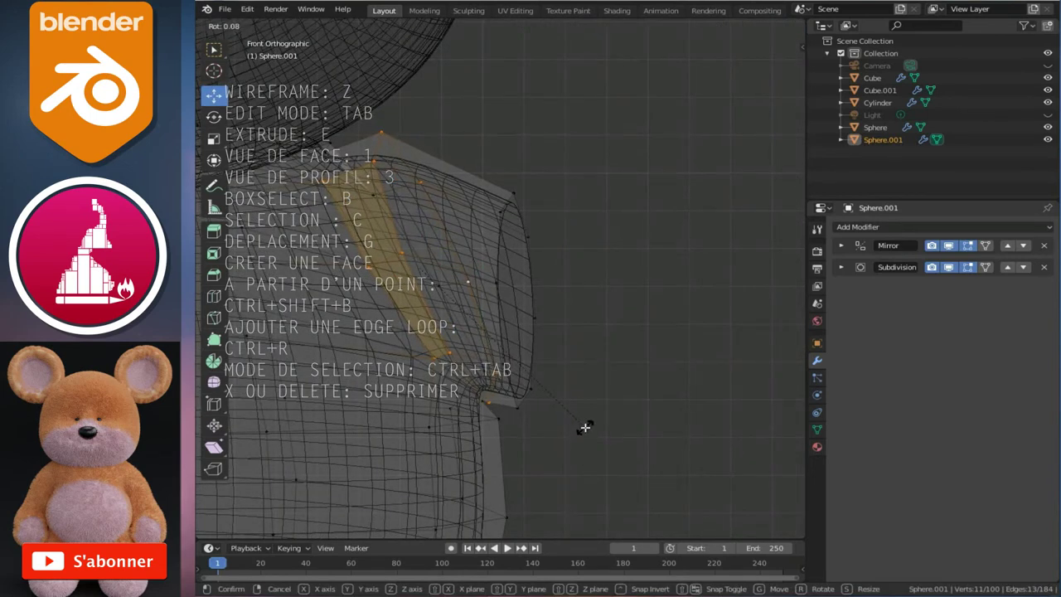
{"action": "left_click", "coordinate": [584, 426]}
Try extending the sleeve end loop with another extrusion, then undo it
{"action": "key", "text": "alt+a"}
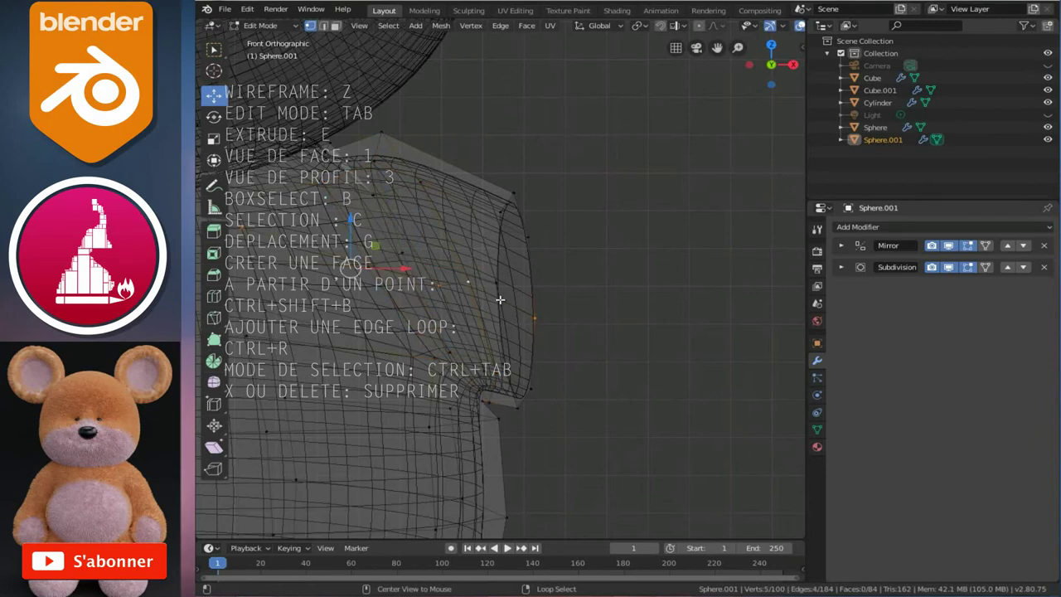
{"action": "left_click", "coordinate": [497, 296], "text": "alt"}
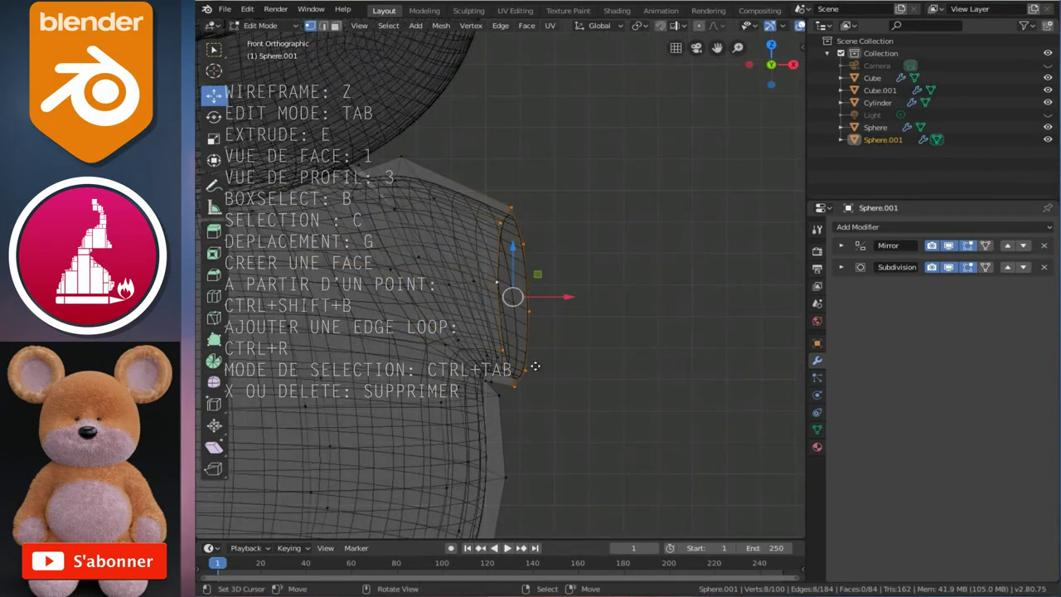
{"action": "key", "text": "e"}
{"action": "left_click", "coordinate": [578, 357]}
{"action": "key", "text": "r"}
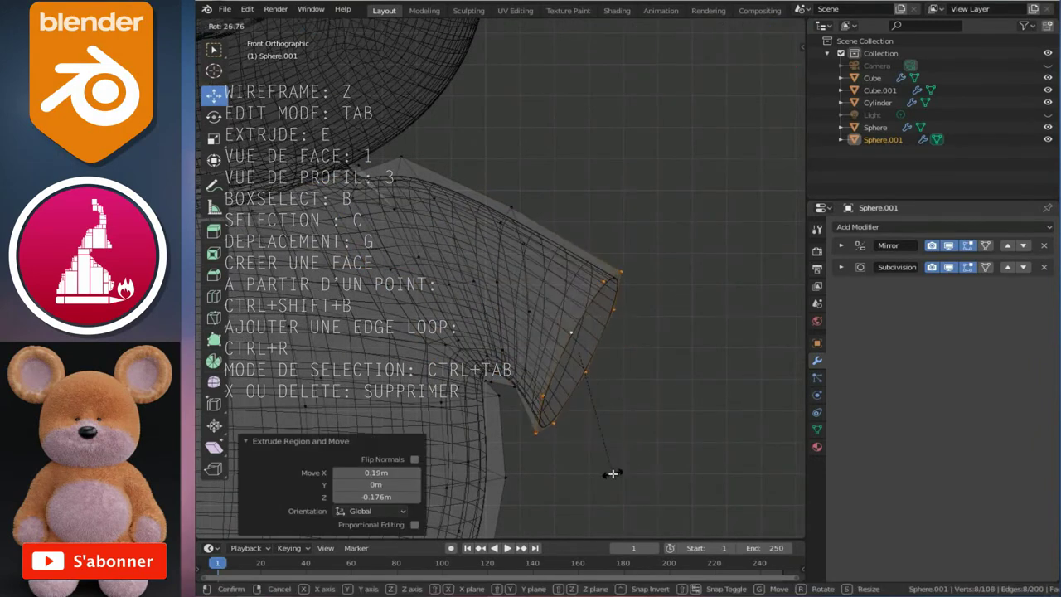
{"action": "right_click", "coordinate": [612, 473]}
{"action": "key", "text": "s"}
{"action": "left_click", "coordinate": [602, 450]}
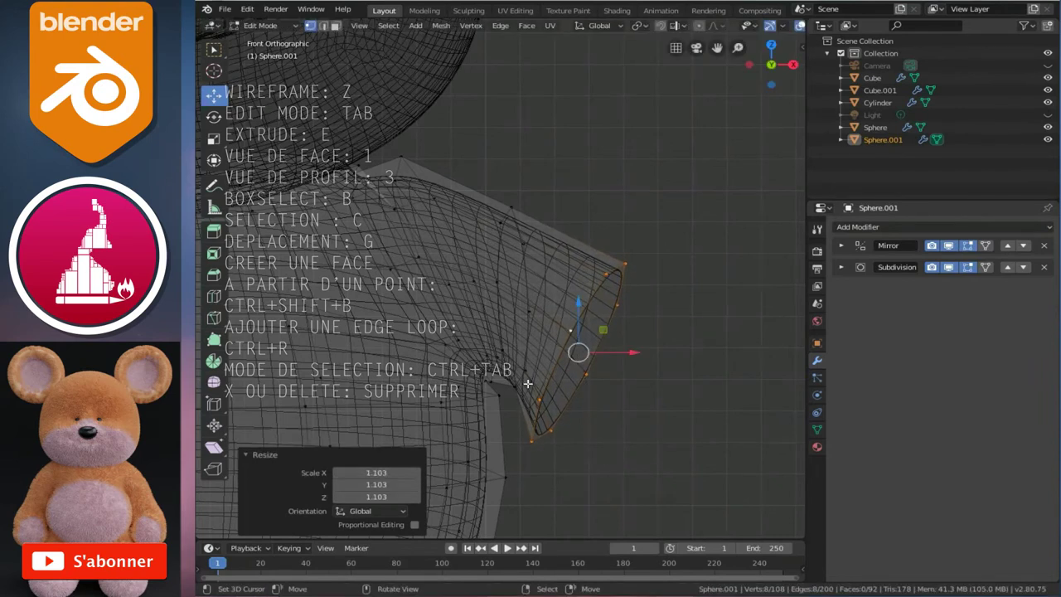
{"action": "key", "text": "ctrl+z"}
Widen the sleeve end loop to 1.072 and return to solid shading in Object Mode
{"action": "key", "text": "s"}
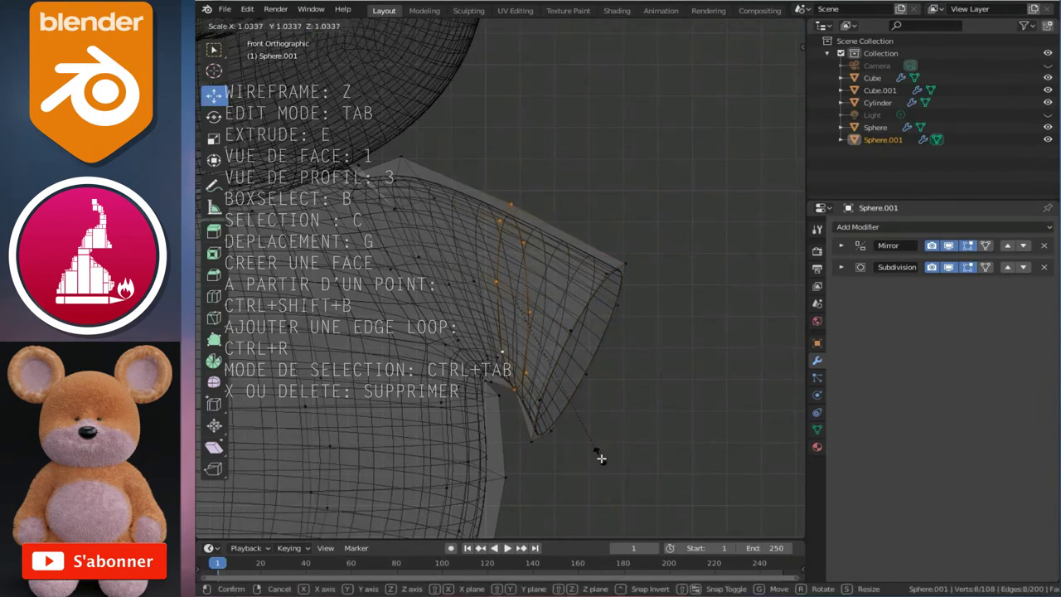
{"action": "left_click", "coordinate": [601, 462]}
{"action": "key", "text": "z"}
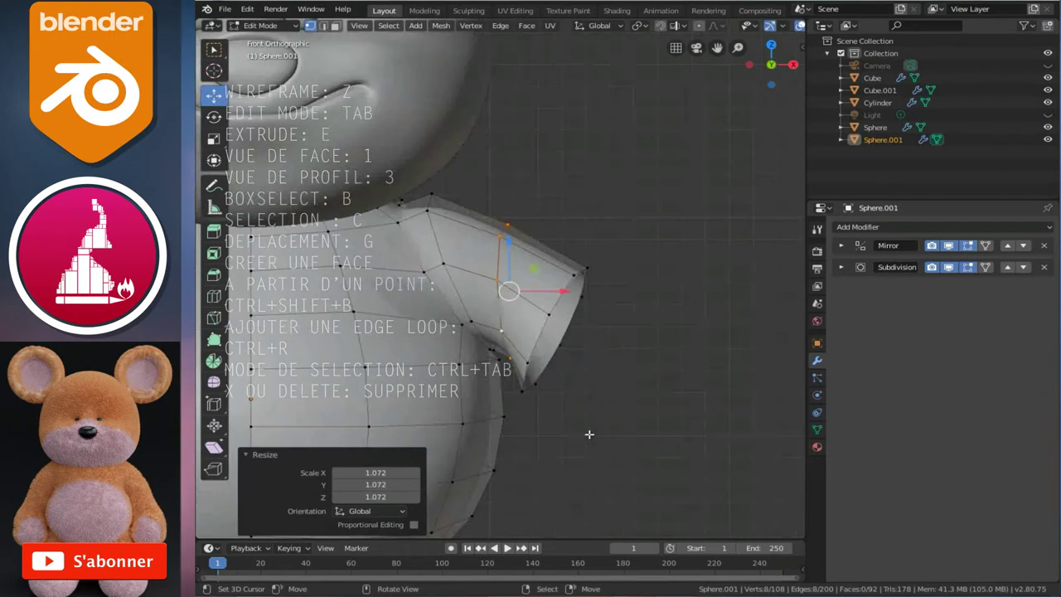
{"action": "scroll", "coordinate": [590, 433], "scroll_direction": "down", "scroll_amount": 5}
{"action": "key", "text": "Tab"}
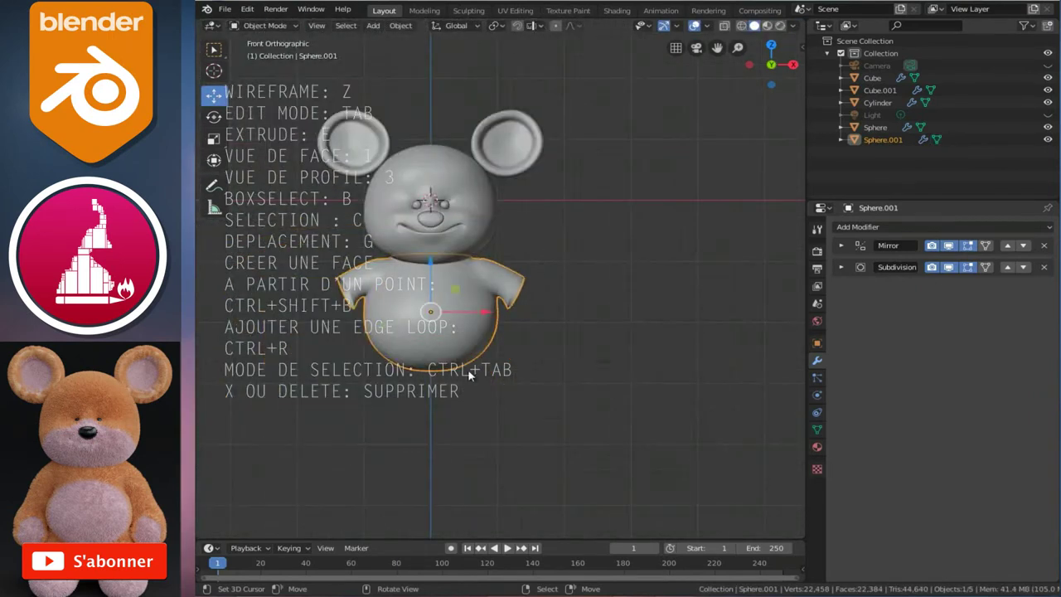
Zoom in, enter Edit Mode on the body and isolate it in Local View near the sleeve
{"action": "scroll", "coordinate": [468, 374], "scroll_direction": "up", "scroll_amount": 5}
{"action": "scroll", "coordinate": [467, 369], "scroll_direction": "up", "scroll_amount": 2}
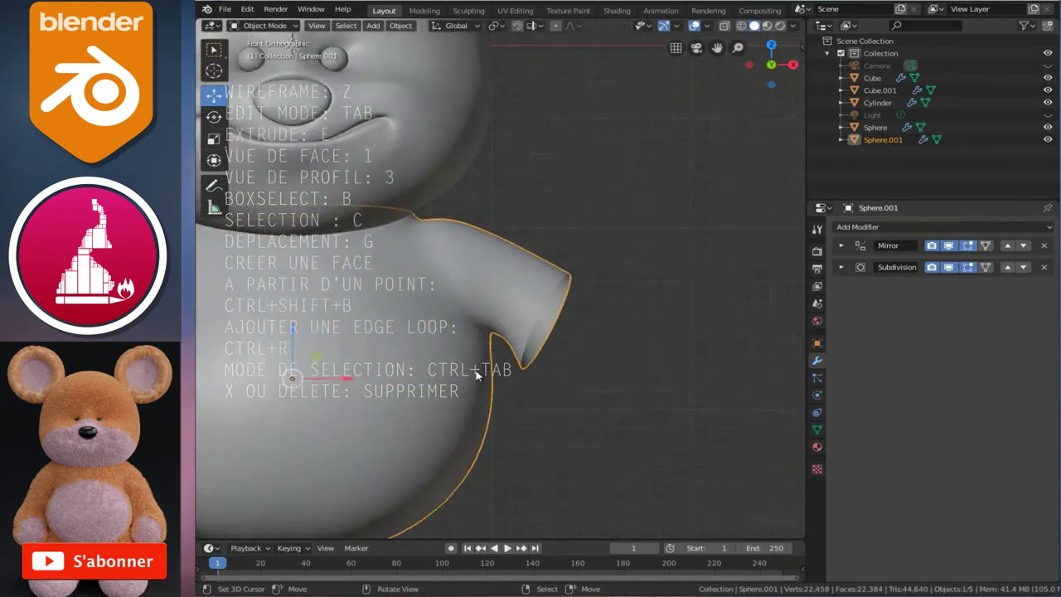
{"action": "scroll", "coordinate": [503, 377], "scroll_direction": "up", "scroll_amount": 1}
{"action": "key", "text": "Tab"}
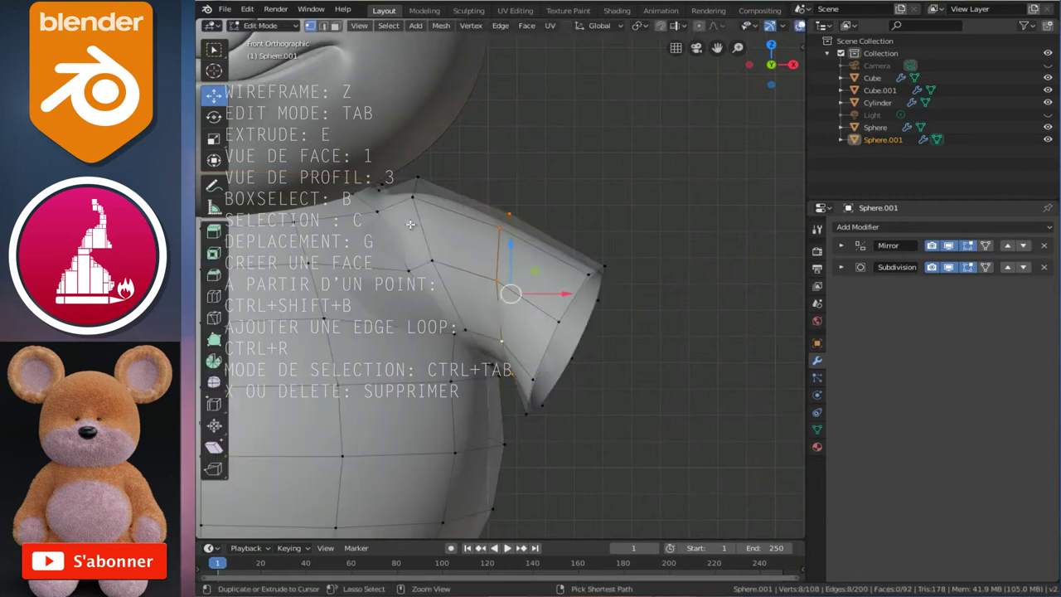
{"action": "scroll", "coordinate": [447, 209], "scroll_direction": "up", "scroll_amount": 3, "text": "ctrl"}
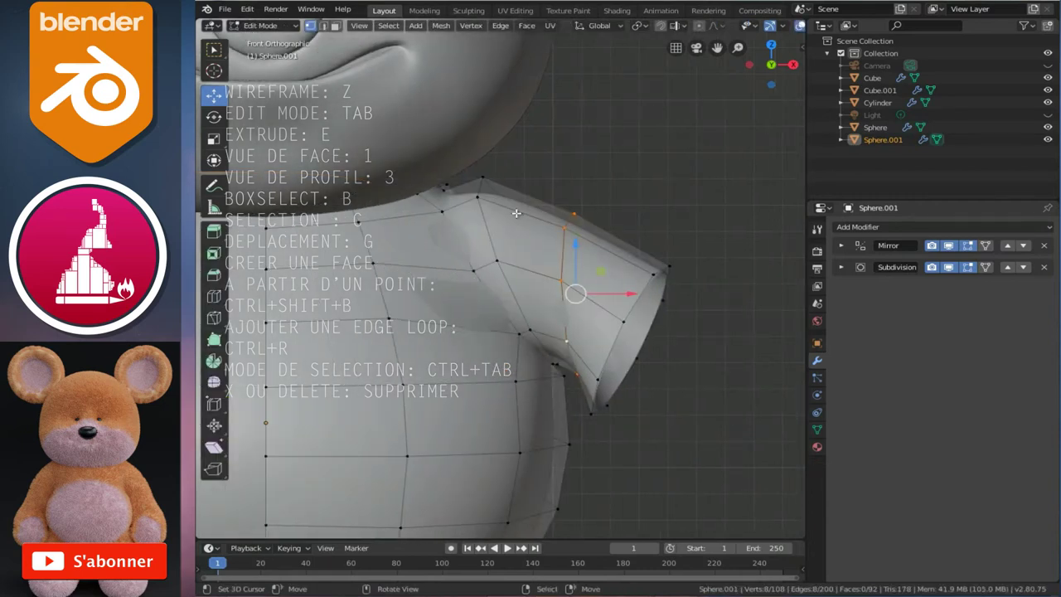
{"action": "key", "text": "KP_Divide"}
{"action": "scroll", "coordinate": [568, 245], "scroll_direction": "up", "scroll_amount": 2}
{"action": "scroll", "coordinate": [569, 245], "scroll_direction": "up", "scroll_amount": 2}
{"action": "mouse_move", "coordinate": [568, 245]}
{"action": "middle_mouse_down"}
{"action": "mouse_move", "coordinate": [489, 256]}
{"action": "mouse_move", "coordinate": [582, 245]}
{"action": "middle_mouse_up"}
Move a collar vertex upward and sideways along Y
{"action": "scroll", "coordinate": [489, 257], "scroll_direction": "up", "scroll_amount": 3}
{"action": "left_click_drag", "start_coordinate": [595, 217], "coordinate": [606, 179]}
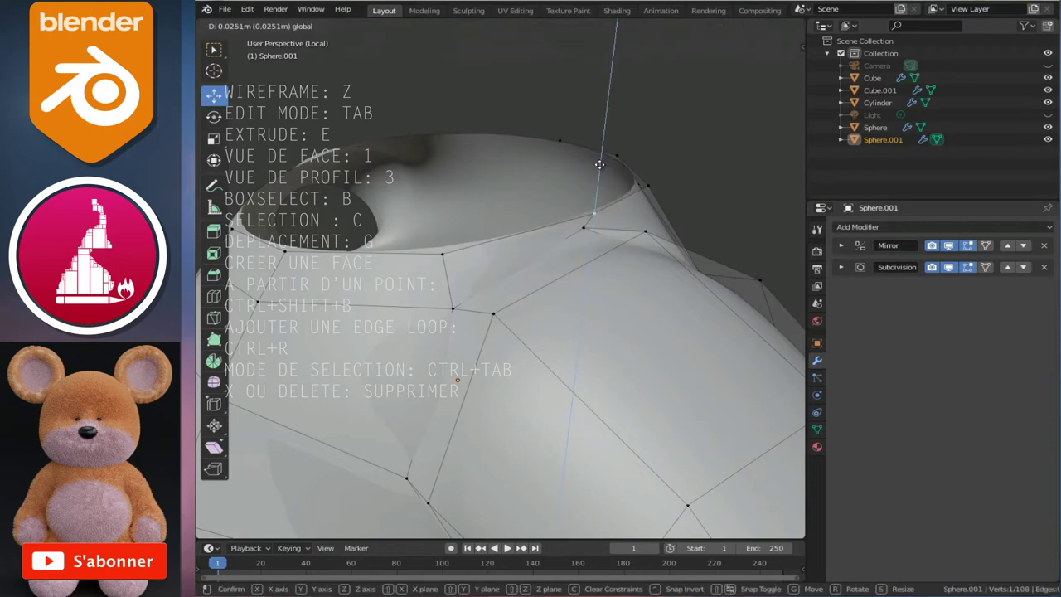
{"action": "middle_click_drag", "start_coordinate": [605, 178], "coordinate": [647, 213]}
{"action": "left_click_drag", "start_coordinate": [648, 213], "coordinate": [484, 234]}
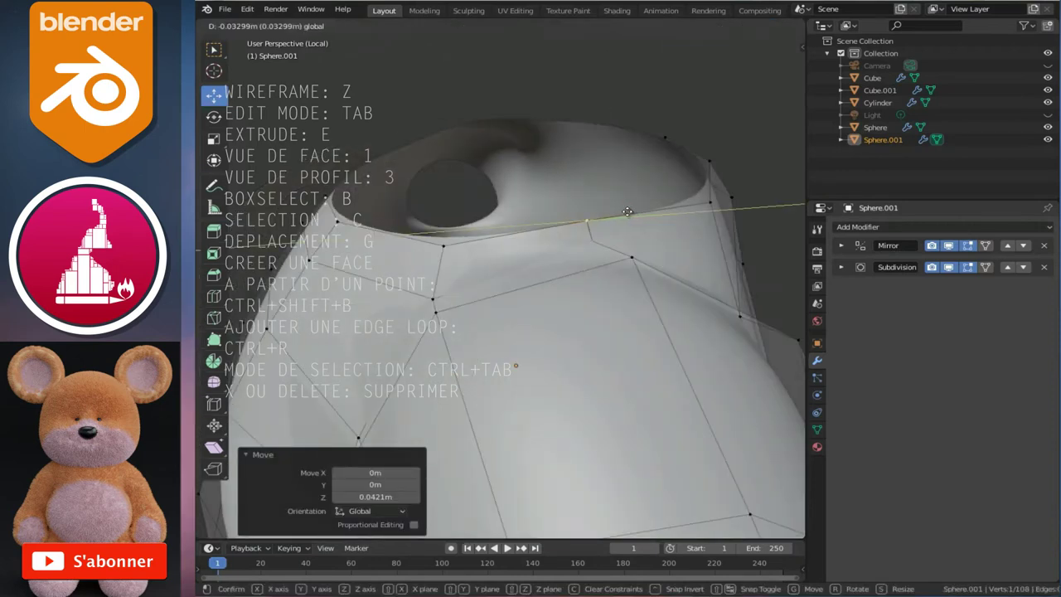
Extrude the neck's top loop in place, scale it 0.831, raise it 0.0506 m, then scale 0.935
{"action": "left_click", "coordinate": [475, 240], "text": "alt"}
{"action": "middle_click_drag", "start_coordinate": [474, 240], "coordinate": [566, 217]}
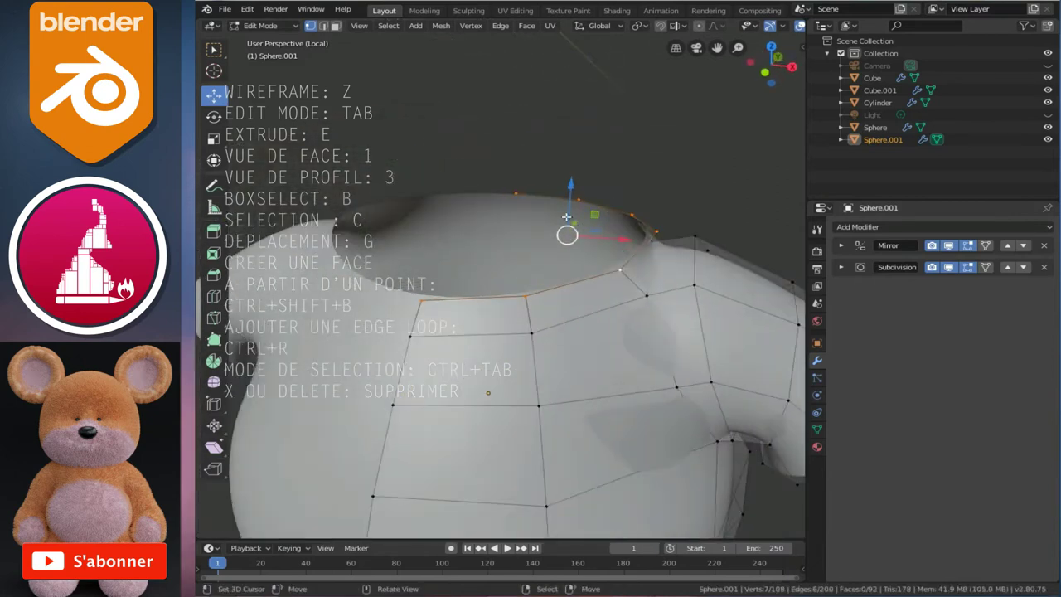
{"action": "key", "text": "e"}
{"action": "right_click", "coordinate": [637, 298]}
{"action": "key", "text": "s"}
{"action": "left_click", "coordinate": [575, 199]}
{"action": "key", "text": "g"}
{"action": "key", "text": "z"}
{"action": "left_click", "coordinate": [563, 176]}
{"action": "key", "text": "s"}
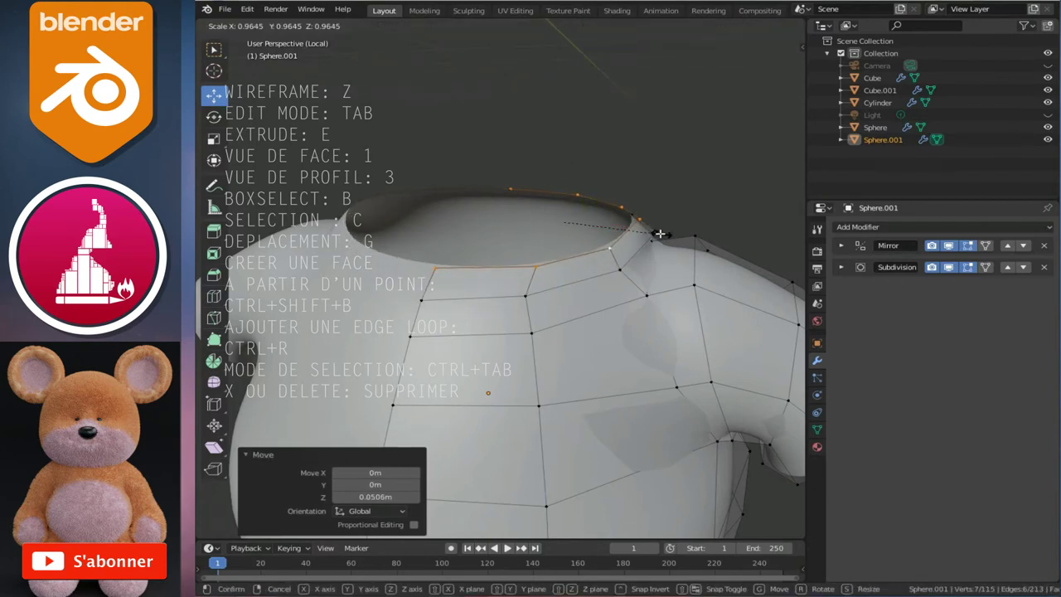
{"action": "left_click", "coordinate": [659, 234]}
{"action": "mouse_move", "coordinate": [694, 253]}
{"action": "middle_mouse_down"}
{"action": "mouse_move", "coordinate": [656, 273]}
{"action": "mouse_move", "coordinate": [690, 271]}
{"action": "mouse_move", "coordinate": [633, 229]}
{"action": "middle_mouse_up"}
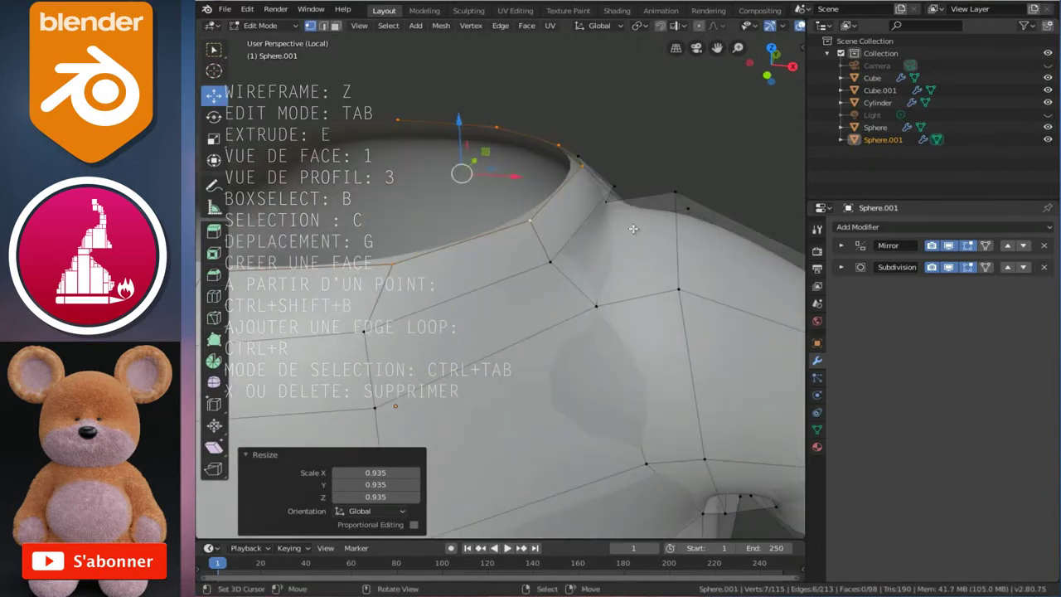
{"action": "left_click", "coordinate": [676, 197]}
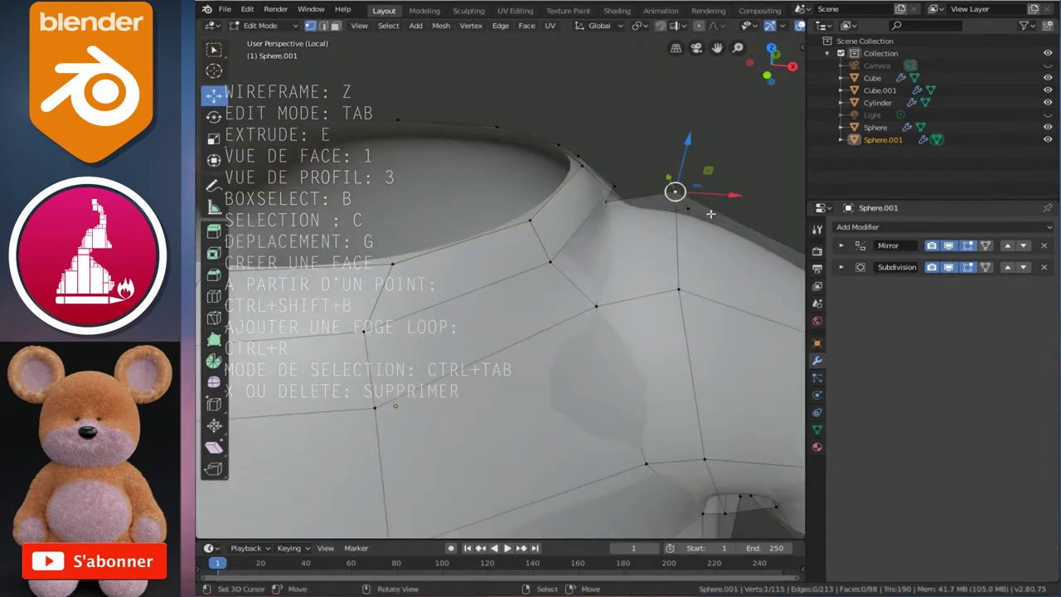
Enable the Subdivision modifier's on-cage display and lift the selected rim vertex along Z
{"action": "left_click", "coordinate": [986, 267]}
{"action": "middle_click_drag", "start_coordinate": [746, 273], "coordinate": [666, 209]}
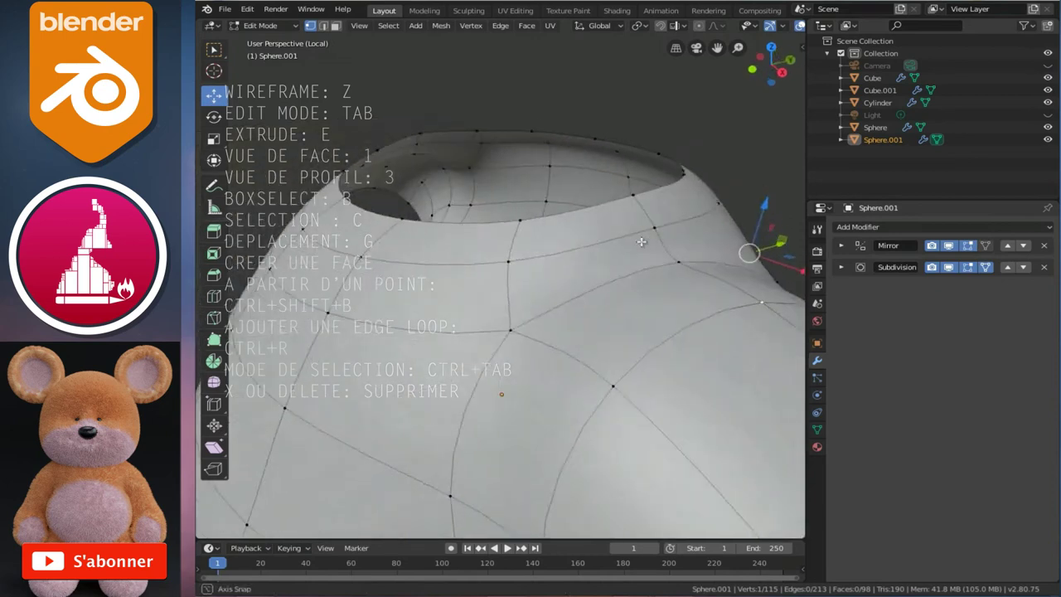
{"action": "left_click_drag", "start_coordinate": [665, 209], "coordinate": [674, 159]}
{"action": "middle_click_drag", "start_coordinate": [674, 159], "coordinate": [538, 274]}
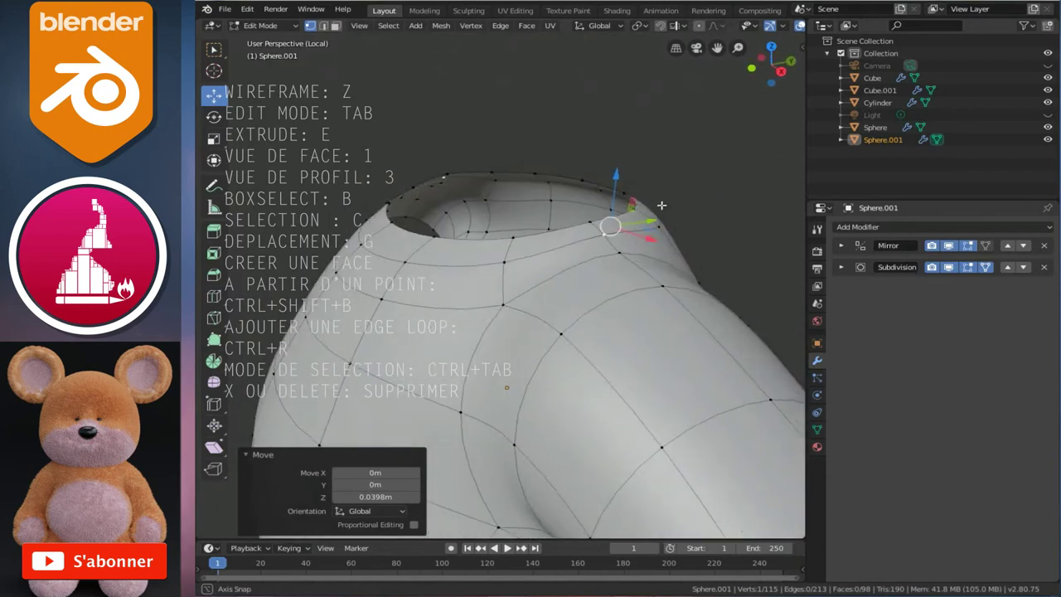
Move another rim vertex along Y, then along Z
{"action": "left_click", "coordinate": [494, 307]}
{"action": "key", "text": "g"}
{"action": "key", "text": "y"}
{"action": "left_click", "coordinate": [527, 290]}
{"action": "key", "text": "g"}
{"action": "key", "text": "z"}
{"action": "left_click", "coordinate": [487, 241]}
Shift two shoulder vertices along Y and raise a vertex near the top along Z
{"action": "middle_click_drag", "start_coordinate": [487, 241], "coordinate": [681, 357]}
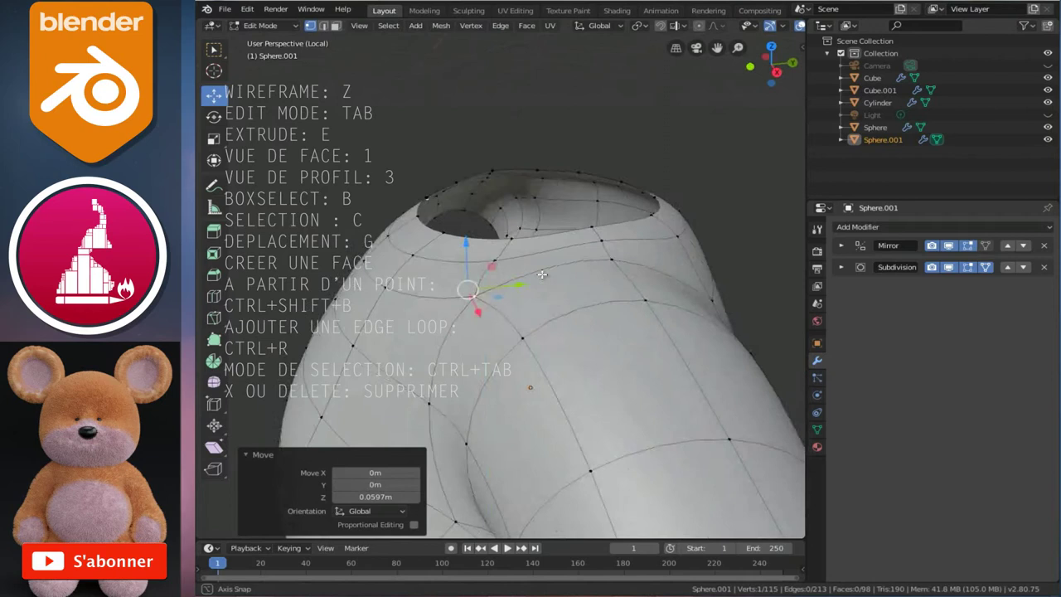
{"action": "left_click", "coordinate": [680, 356]}
{"action": "key", "text": "g"}
{"action": "key", "text": "y"}
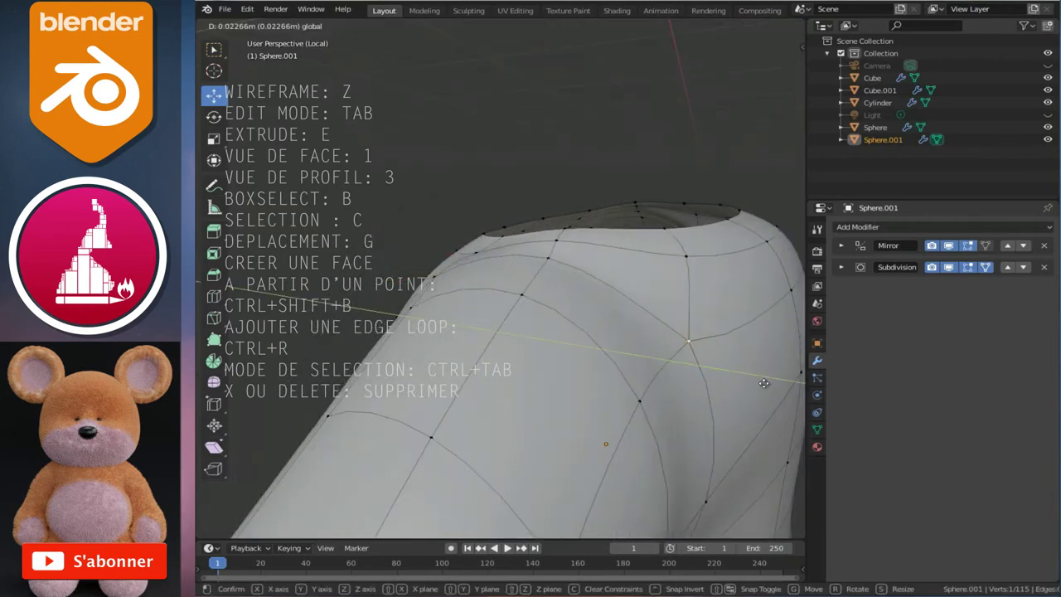
{"action": "left_click", "coordinate": [799, 401]}
{"action": "middle_click_drag", "start_coordinate": [729, 368], "coordinate": [687, 327]}
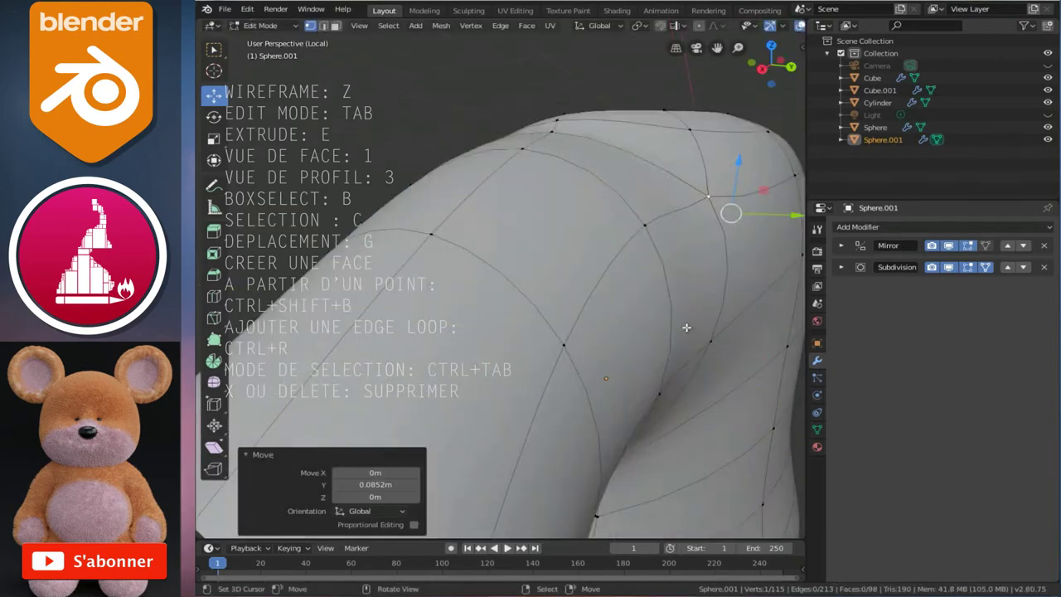
{"action": "left_click", "coordinate": [711, 340]}
{"action": "left_click_drag", "start_coordinate": [764, 389], "coordinate": [772, 387]}
{"action": "left_click", "coordinate": [555, 134]}
{"action": "left_click_drag", "start_coordinate": [555, 74], "coordinate": [558, 46]}
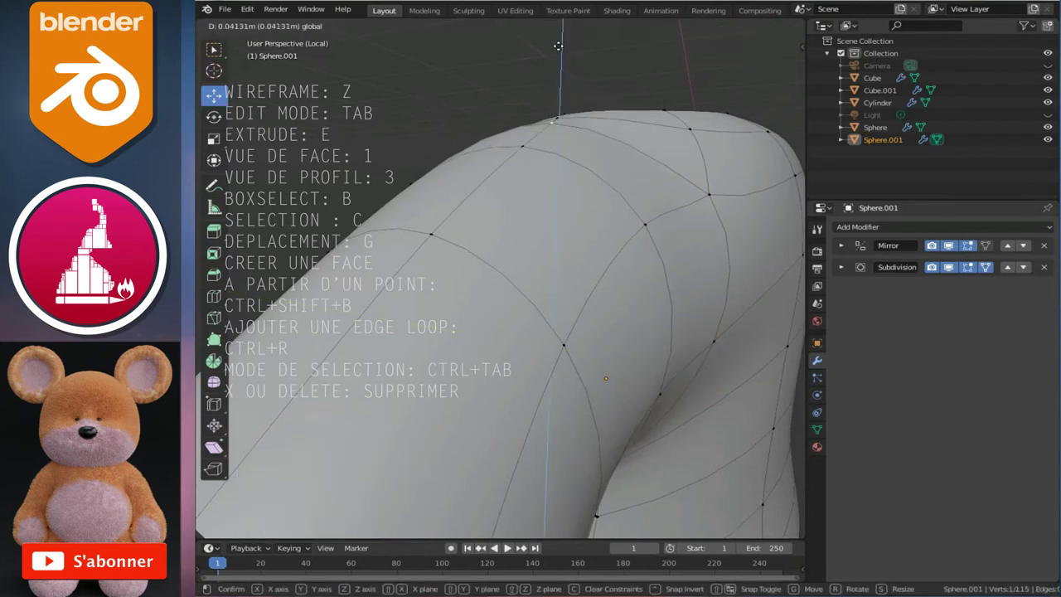
{"action": "mouse_move", "coordinate": [557, 46]}
{"action": "middle_mouse_down"}
{"action": "mouse_move", "coordinate": [616, 200]}
{"action": "mouse_move", "coordinate": [577, 182]}
{"action": "middle_mouse_up"}
Move another rim vertex freely, then raise it 0.0103 m along Z
{"action": "left_click", "coordinate": [505, 164]}
{"action": "middle_click_drag", "start_coordinate": [504, 163], "coordinate": [474, 166]}
{"action": "key", "text": "g"}
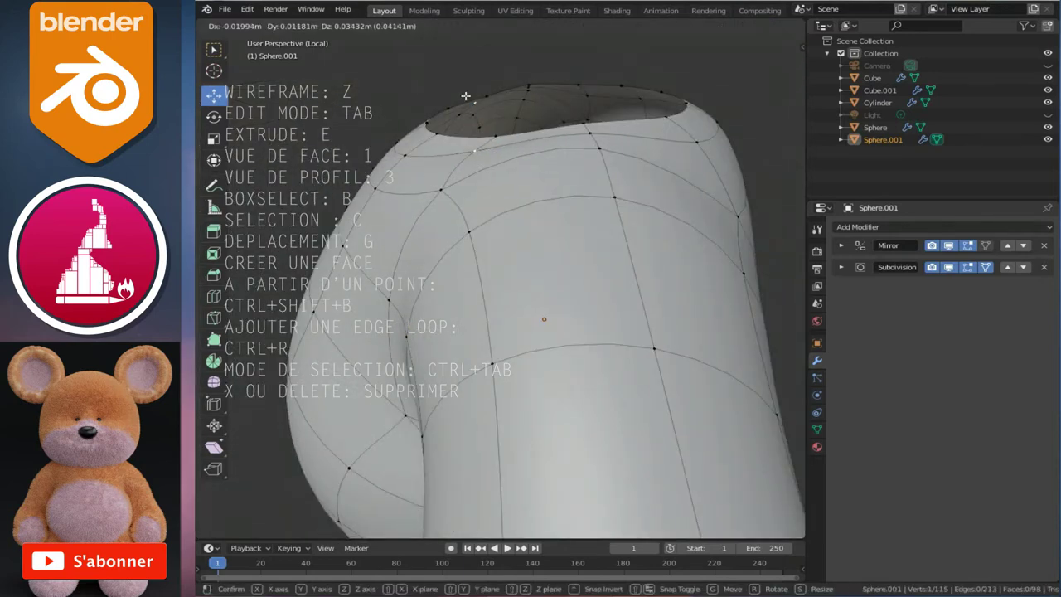
{"action": "left_click", "coordinate": [466, 96]}
{"action": "left_click_drag", "start_coordinate": [495, 98], "coordinate": [495, 86]}
{"action": "key", "text": "g"}
{"action": "key", "text": "z"}
{"action": "left_click", "coordinate": [423, 79]}
{"action": "mouse_move", "coordinate": [422, 79]}
{"action": "middle_mouse_down"}
{"action": "mouse_move", "coordinate": [521, 148]}
{"action": "mouse_move", "coordinate": [627, 197]}
{"action": "middle_mouse_up"}
{"action": "scroll", "coordinate": [520, 147], "scroll_direction": "down", "scroll_amount": 3}
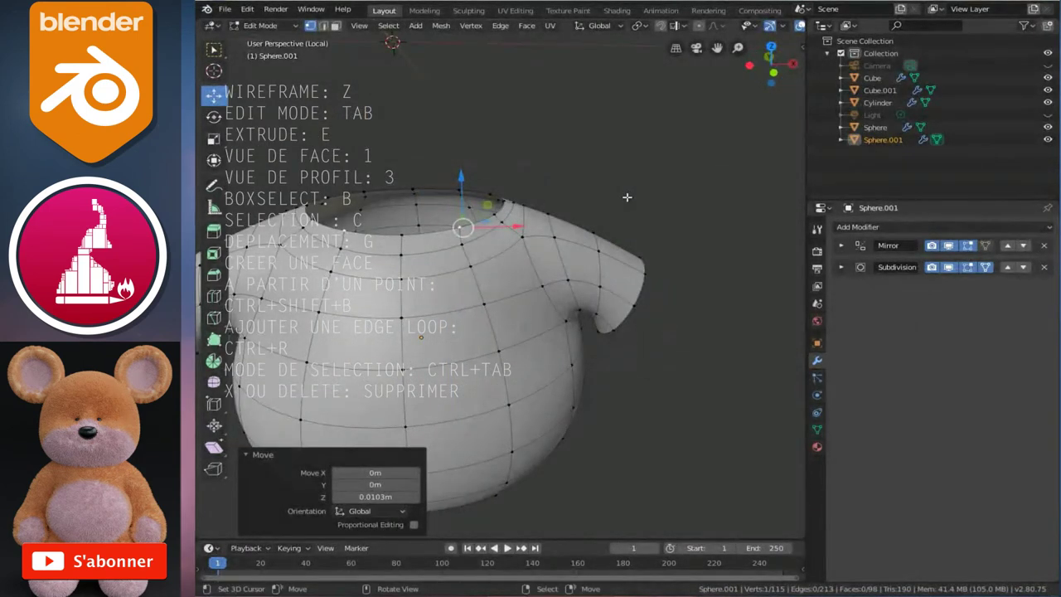
Preview the smoothed body from the front in Object Mode, then go back into Edit Mode
{"action": "key", "text": "1"}
{"action": "key", "text": "Tab"}
{"action": "scroll", "coordinate": [616, 247], "scroll_direction": "down", "scroll_amount": 1}
{"action": "scroll", "coordinate": [591, 314], "scroll_direction": "up", "scroll_amount": 1}
{"action": "scroll", "coordinate": [591, 314], "scroll_direction": "up", "scroll_amount": 1}
{"action": "scroll", "coordinate": [591, 314], "scroll_direction": "down", "scroll_amount": 1}
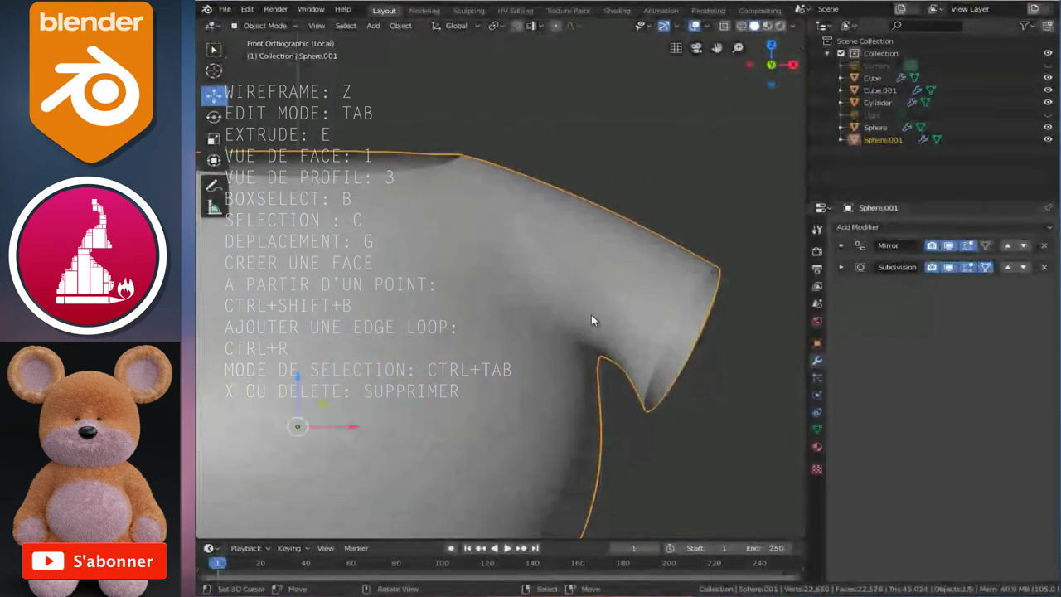
{"action": "key", "text": "Tab"}
{"action": "key", "text": "Tab"}
{"action": "key", "text": "Tab"}
{"action": "key", "text": "Tab"}
{"action": "key", "text": "Tab"}
Move a shoulder vertex −0.0494 m along Y and check the sleeve outline in front view
{"action": "left_click", "coordinate": [521, 265]}
{"action": "middle_click_drag", "start_coordinate": [520, 265], "coordinate": [501, 284]}
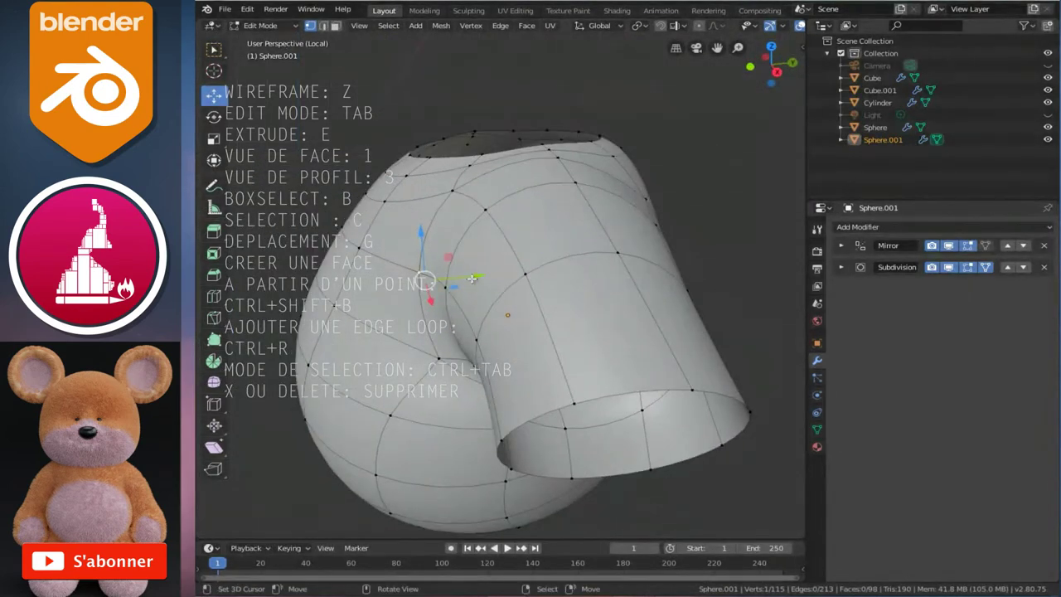
{"action": "left_click_drag", "start_coordinate": [470, 277], "coordinate": [462, 276]}
{"action": "left_click", "coordinate": [454, 277]}
{"action": "scroll", "coordinate": [573, 315], "scroll_direction": "up", "scroll_amount": 2}
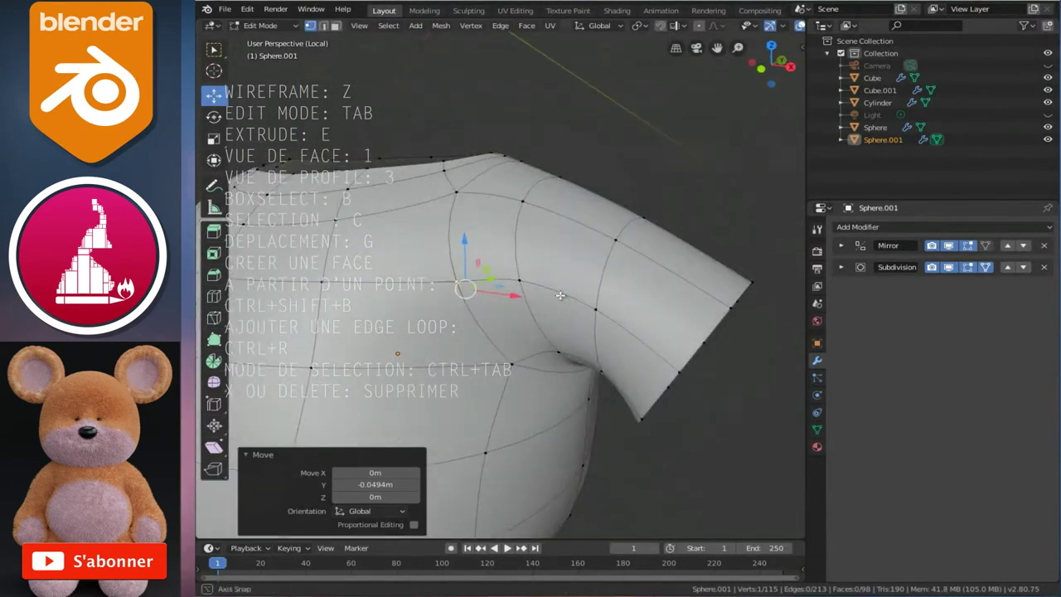
{"action": "key", "text": "Tab"}
{"action": "scroll", "coordinate": [488, 294], "scroll_direction": "down", "scroll_amount": 4}
{"action": "key", "text": "KP_1"}
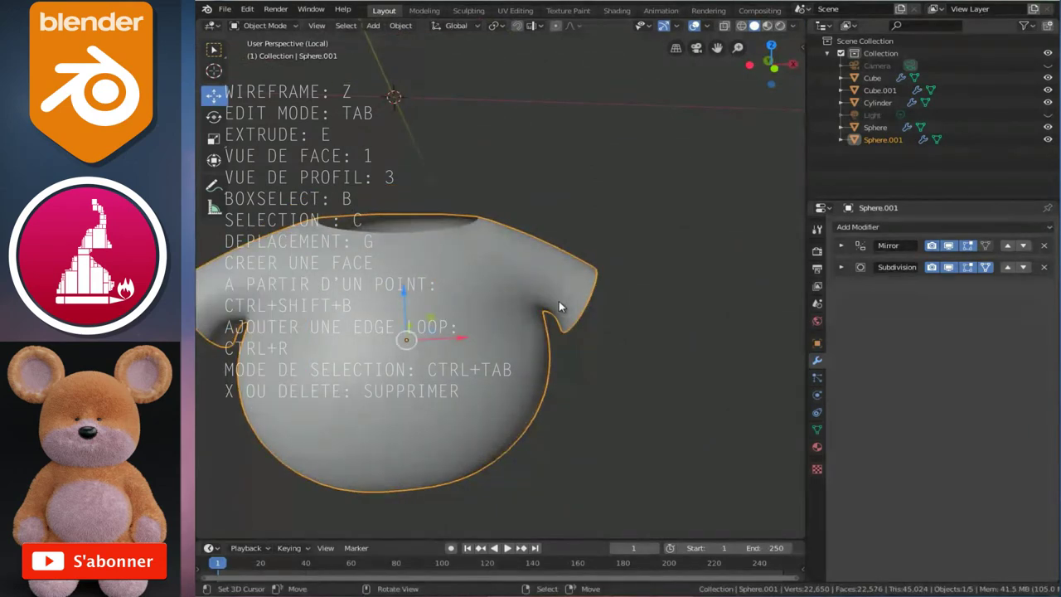
{"action": "scroll", "coordinate": [558, 303], "scroll_direction": "up", "scroll_amount": 2}
{"action": "scroll", "coordinate": [563, 334], "scroll_direction": "up", "scroll_amount": 3}
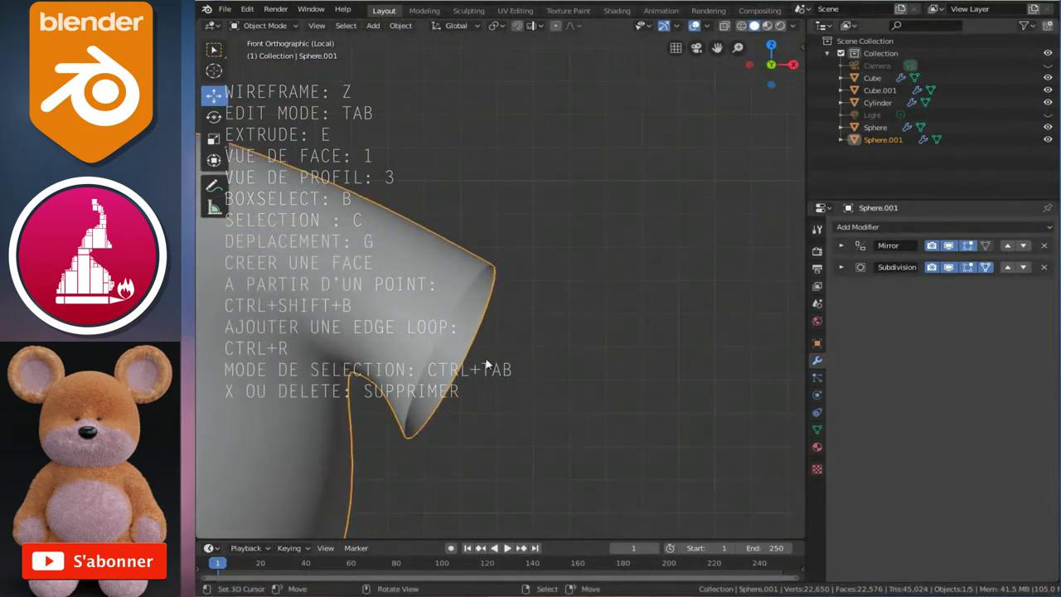
Back in Edit Mode, rotate and shrink the sleeve's end ring, then tilt the middle loop 15.4°
{"action": "key", "text": "Tab"}
{"action": "middle_click_drag", "start_coordinate": [455, 329], "coordinate": [497, 365], "text": "ctrl"}
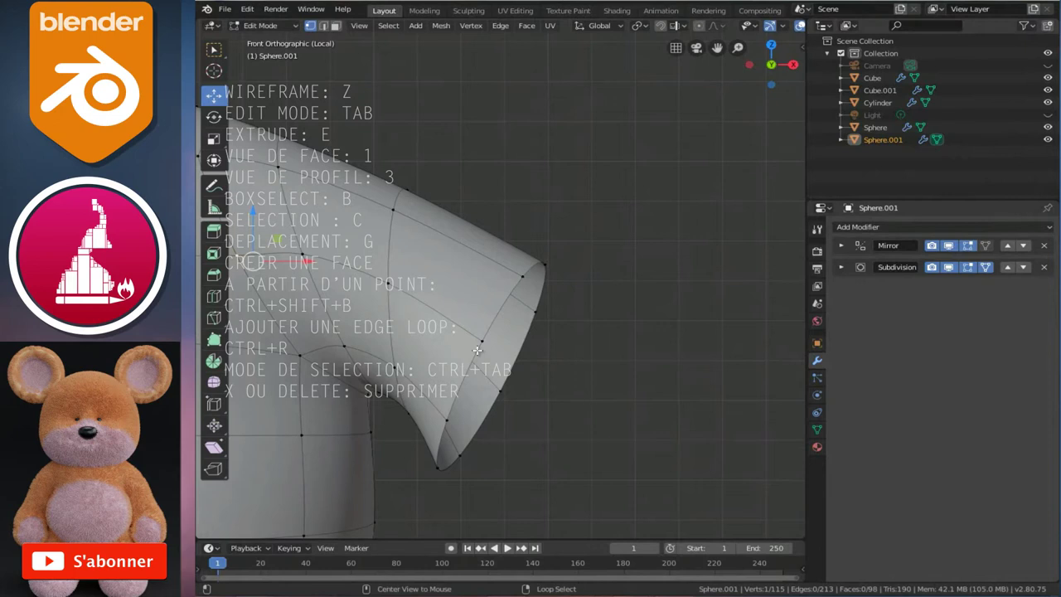
{"action": "key", "text": "r"}
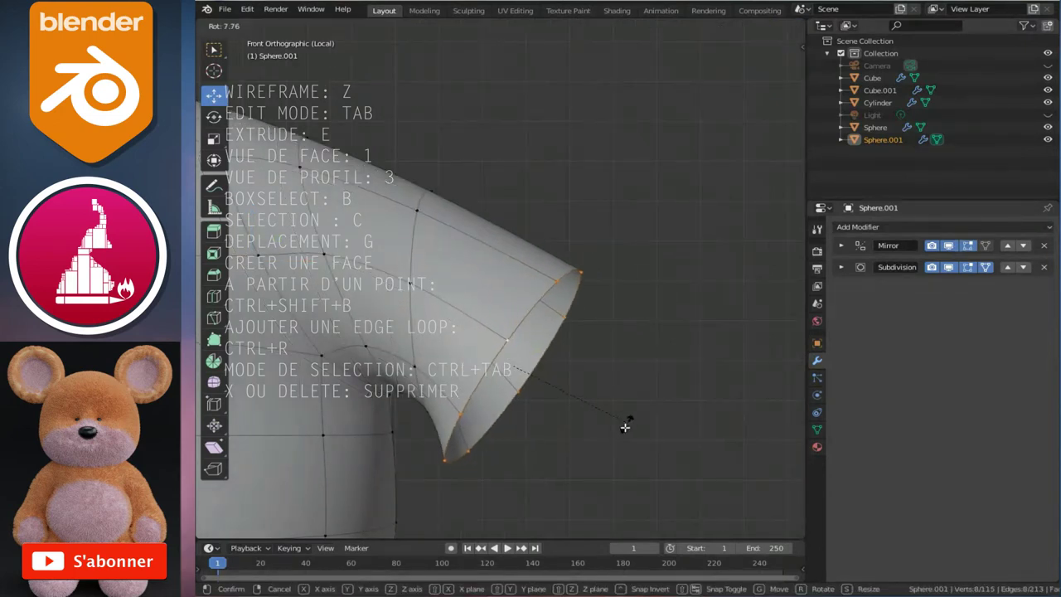
{"action": "left_click", "coordinate": [613, 432]}
{"action": "key", "text": "s"}
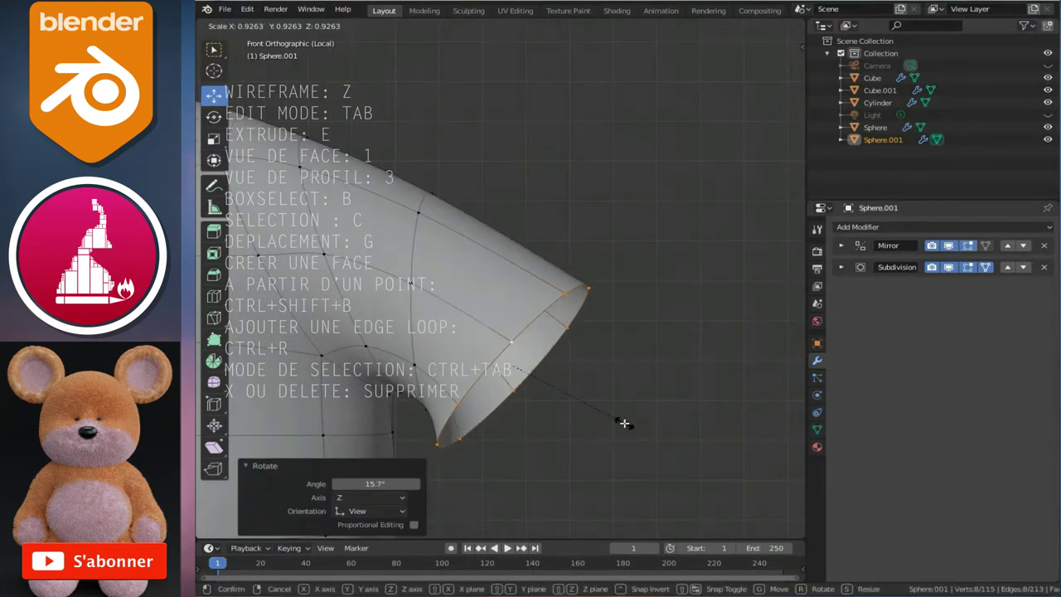
{"action": "left_click", "coordinate": [619, 421]}
{"action": "left_click", "coordinate": [407, 343], "text": "alt"}
{"action": "key", "text": "r"}
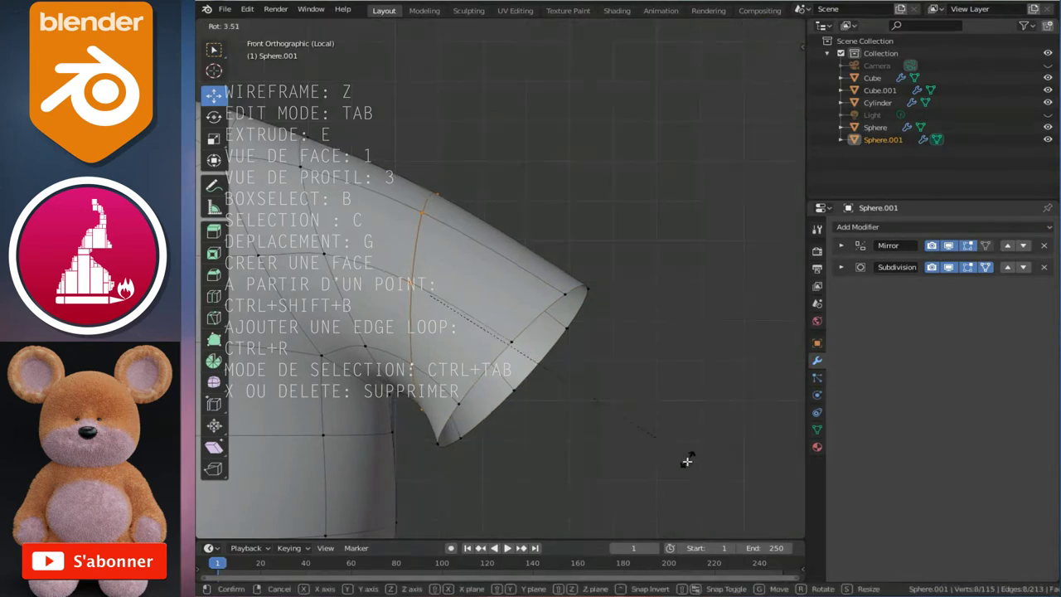
{"action": "left_click", "coordinate": [675, 528]}
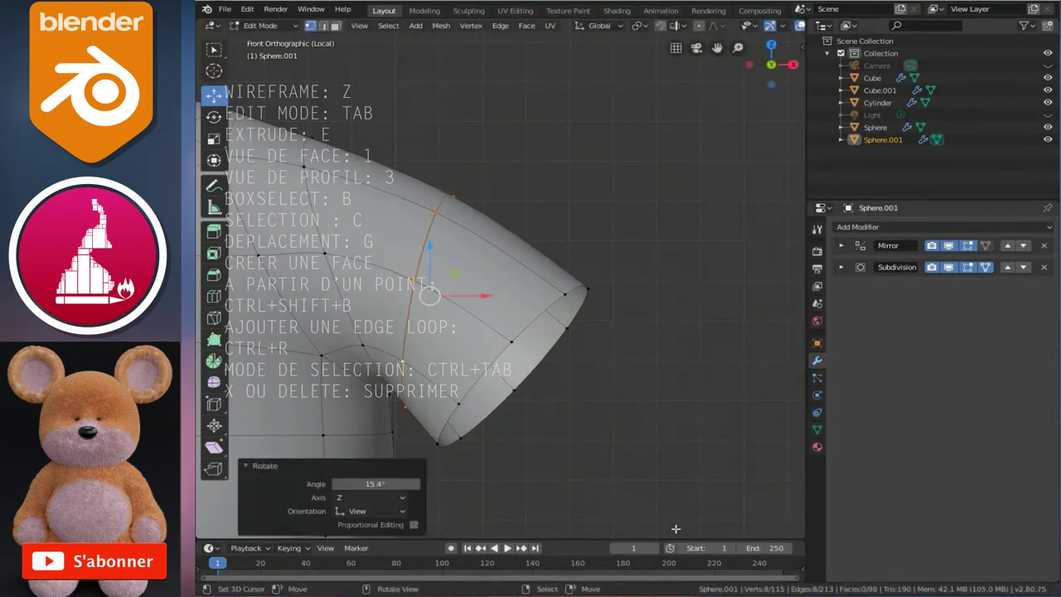
Pull the sleeve's end loop out down-right into a new arm segment, checked in front view
{"action": "left_click", "coordinate": [509, 346], "text": "alt"}
{"action": "key", "text": "g"}
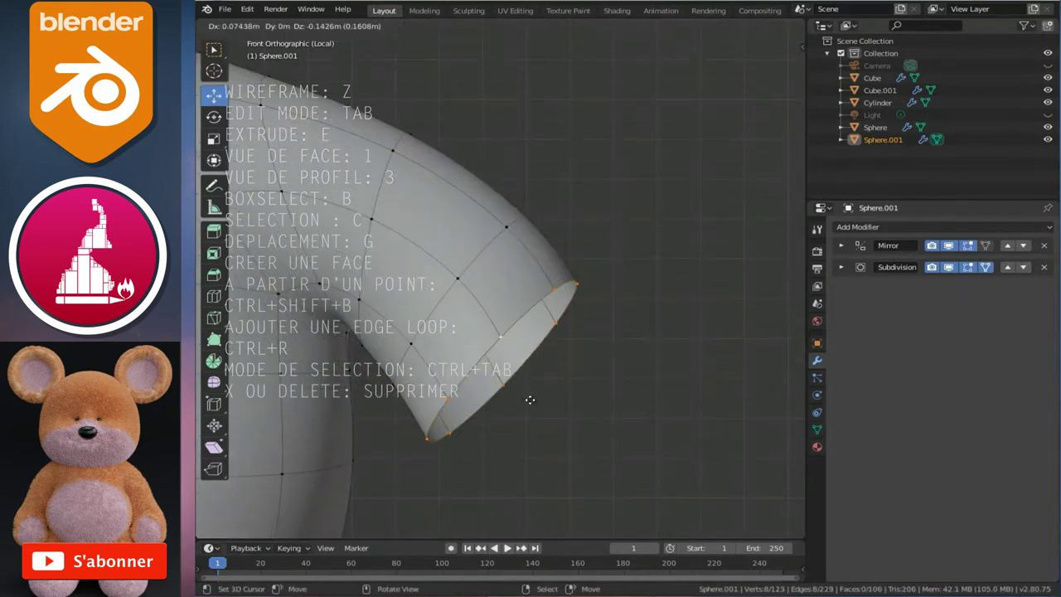
{"action": "left_click", "coordinate": [535, 410]}
{"action": "middle_click_drag", "start_coordinate": [536, 429], "coordinate": [511, 371]}
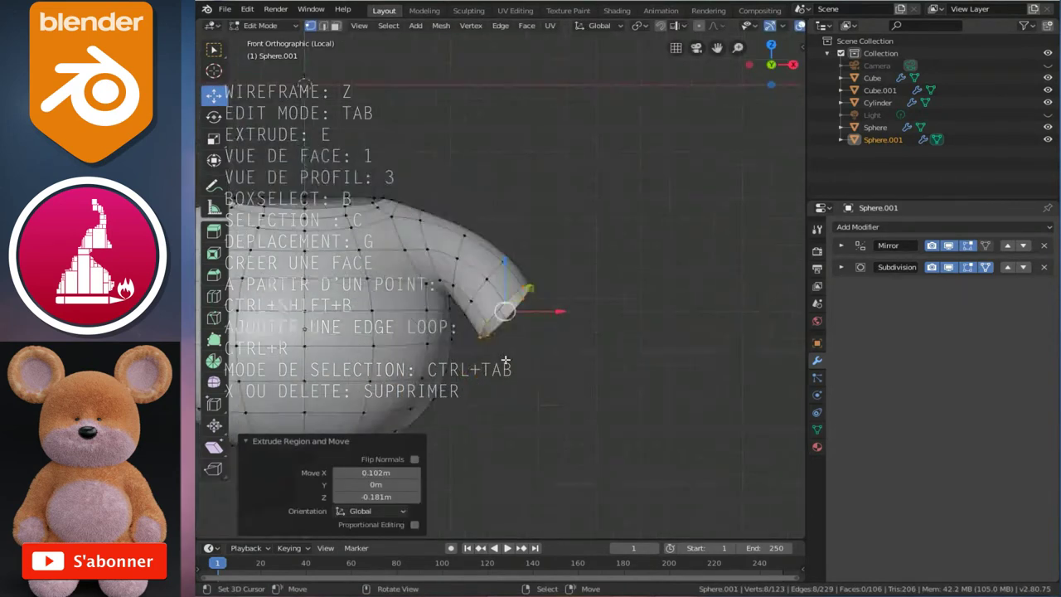
{"action": "key", "text": "1"}
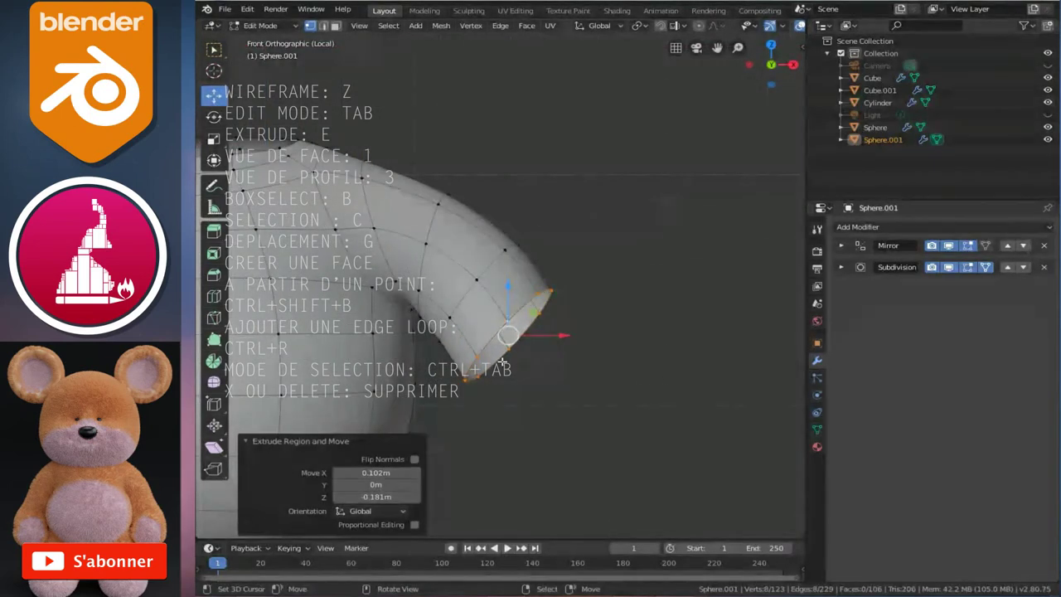
{"action": "scroll", "coordinate": [498, 356], "scroll_direction": "up", "scroll_amount": 1}
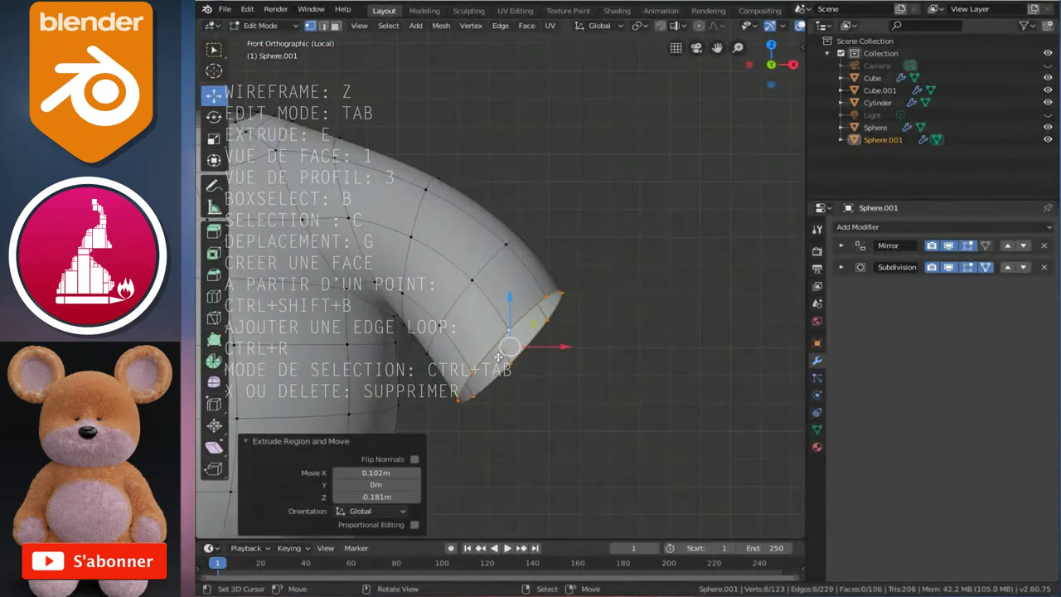
{"action": "key", "text": "g"}
{"action": "left_click", "coordinate": [555, 378]}
Move the end ring further along the arm and widen it to 1.198
{"action": "key", "text": "g"}
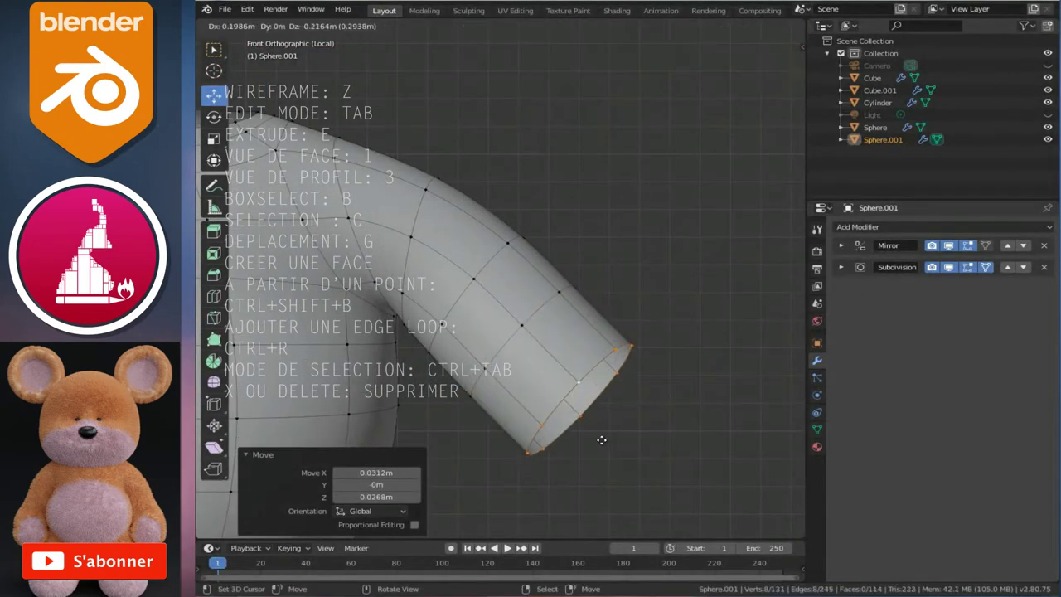
{"action": "left_click", "coordinate": [601, 440]}
{"action": "key", "text": "s"}
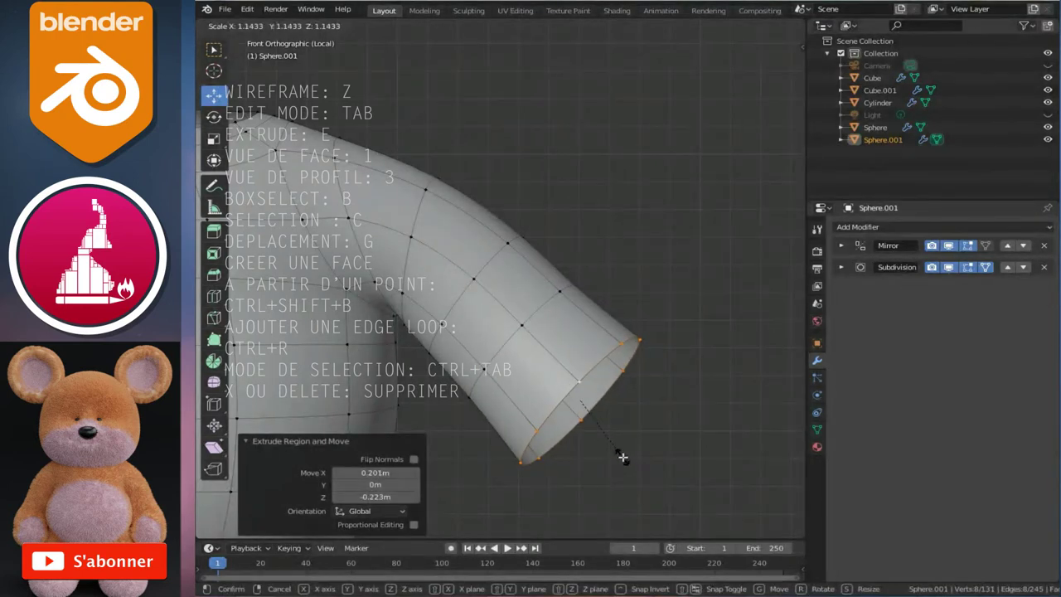
{"action": "left_click", "coordinate": [621, 456]}
{"action": "middle_click_drag", "start_coordinate": [561, 467], "coordinate": [539, 382], "text": "shift"}
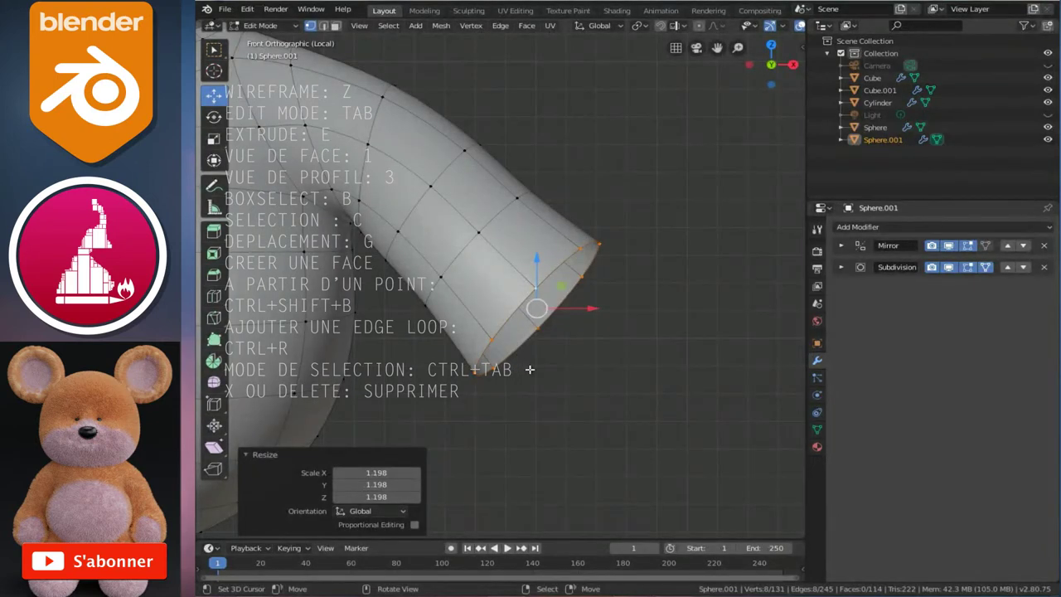
Extrude another arm segment down-right and widen its end ring to 1.130
{"action": "key", "text": "e"}
{"action": "left_click", "coordinate": [584, 427]}
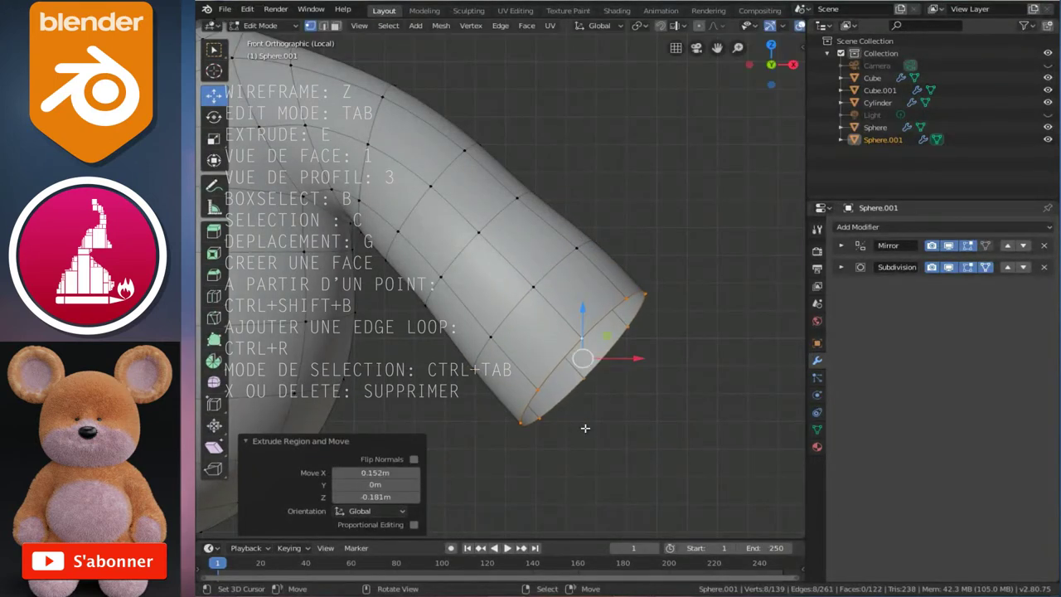
{"action": "key", "text": "s"}
{"action": "left_click", "coordinate": [622, 454]}
{"action": "key", "text": "g"}
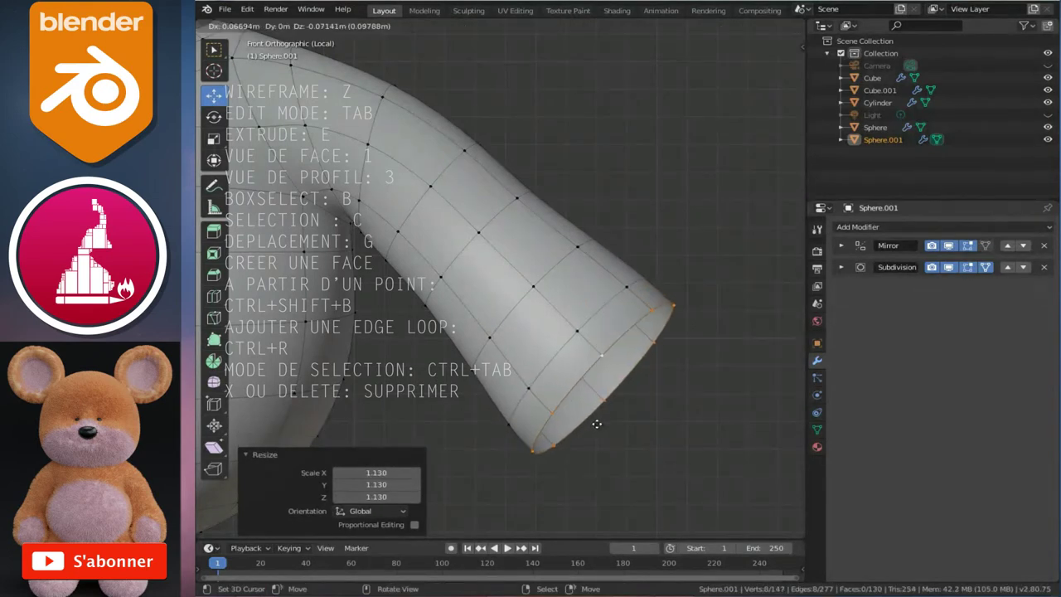
{"action": "right_click", "coordinate": [621, 454]}
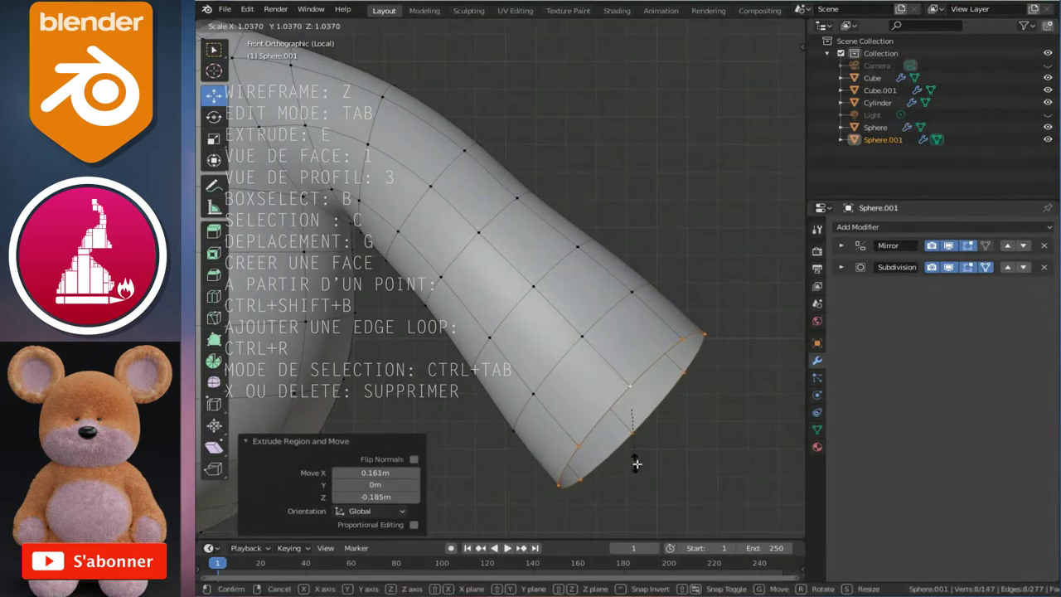
{"action": "mouse_move", "coordinate": [639, 460]}
{"action": "middle_mouse_down", "text": "shift"}
{"action": "mouse_move", "coordinate": [593, 393]}
{"action": "mouse_move", "coordinate": [553, 395]}
{"action": "middle_mouse_up", "text": "shift"}
Extend the arm with another ring, shrinking it to about three-quarter size
{"action": "key", "text": "g"}
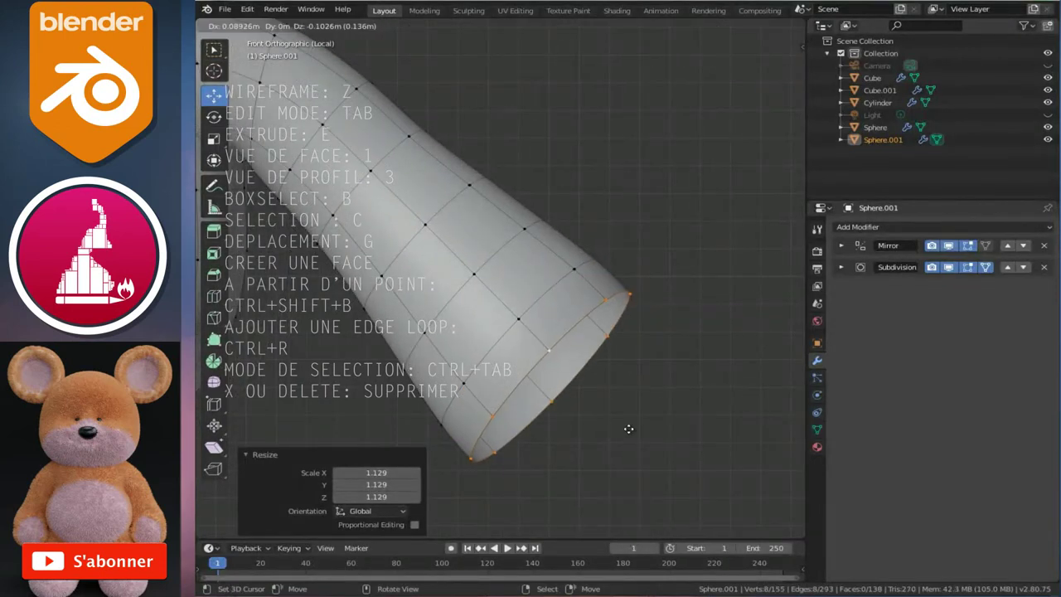
{"action": "left_click", "coordinate": [634, 432]}
{"action": "key", "text": "s"}
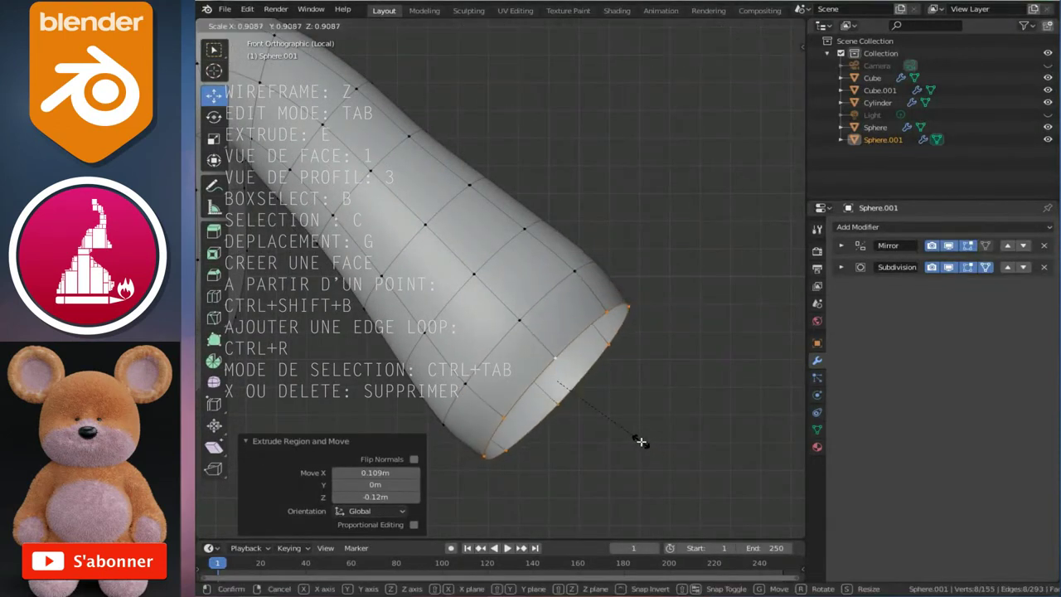
{"action": "left_click", "coordinate": [640, 442]}
{"action": "key", "text": "g"}
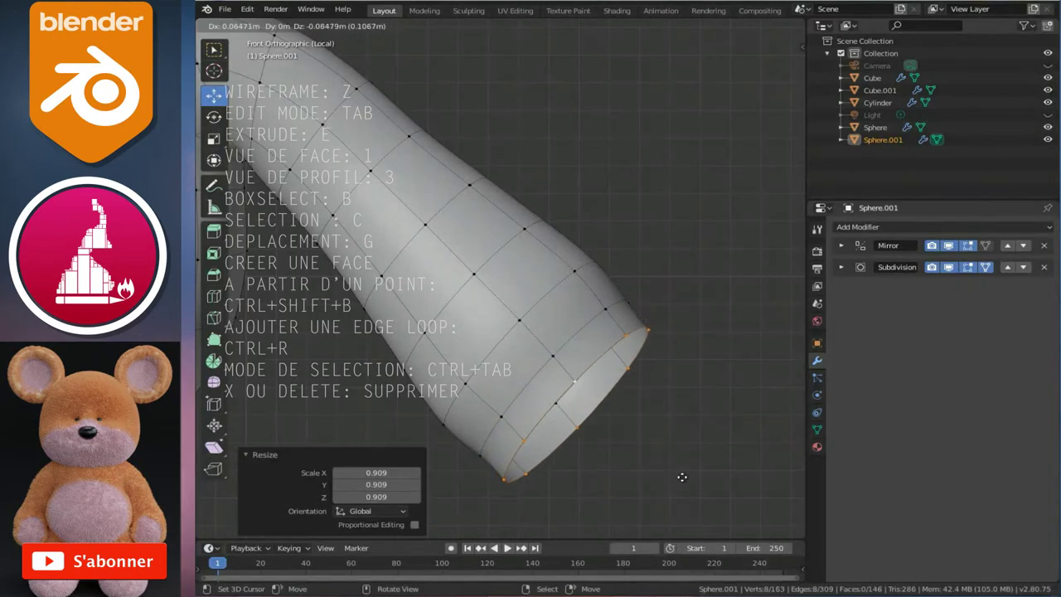
{"action": "key", "text": "Escape"}
{"action": "key", "text": "ctrl+z"}
{"action": "key", "text": "s"}
{"action": "left_click", "coordinate": [666, 466]}
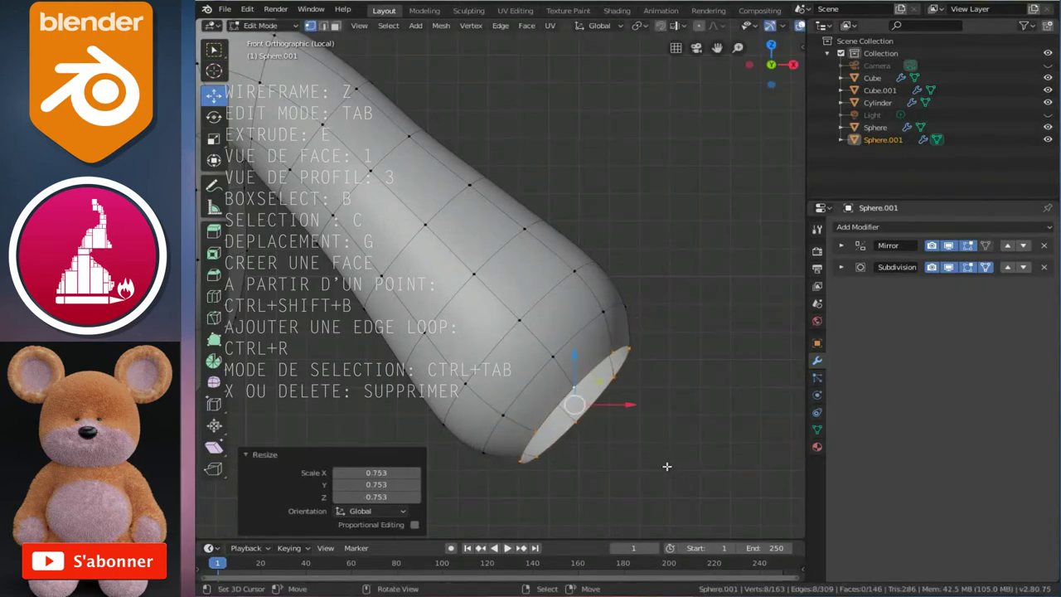
Extrude a final tip ring, scale it to 0.539 and shift it 0.0424 m to round the hand
{"action": "key", "text": "e"}
{"action": "left_click", "coordinate": [627, 454]}
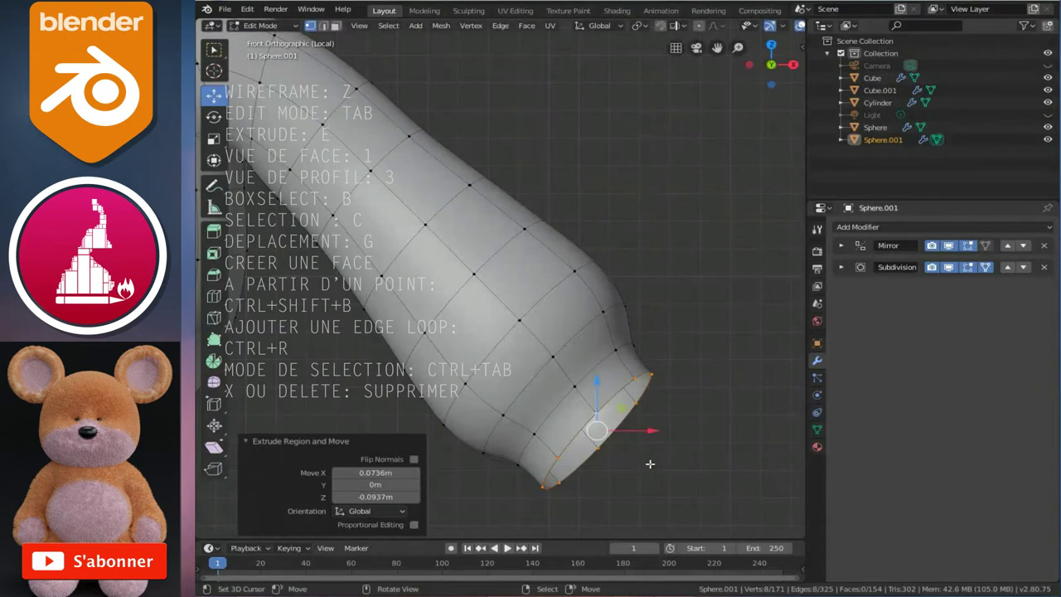
{"action": "key", "text": "s"}
{"action": "left_click", "coordinate": [623, 450]}
{"action": "key", "text": "g"}
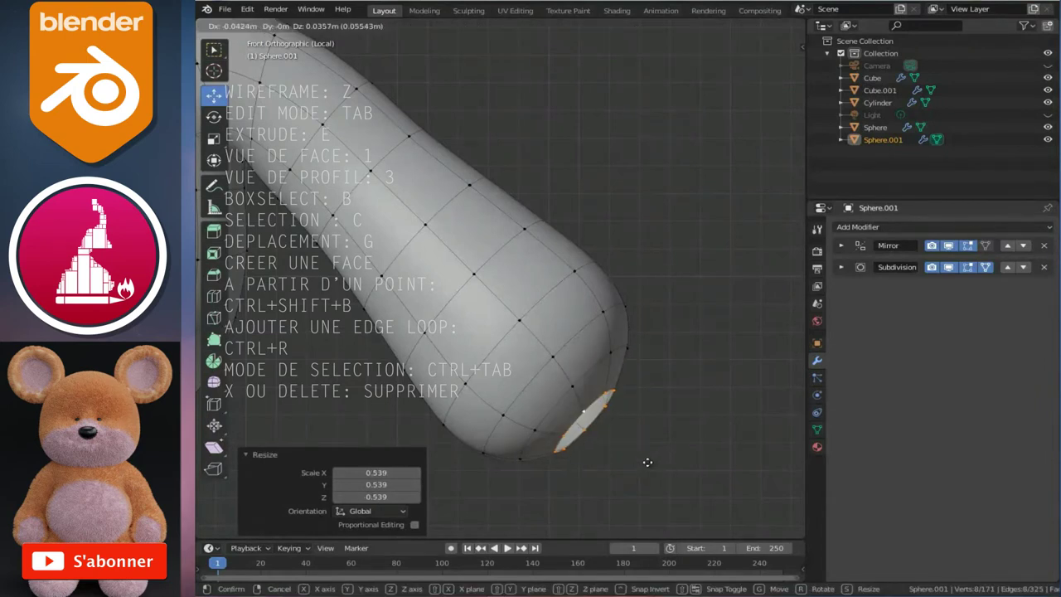
{"action": "left_click", "coordinate": [648, 460]}
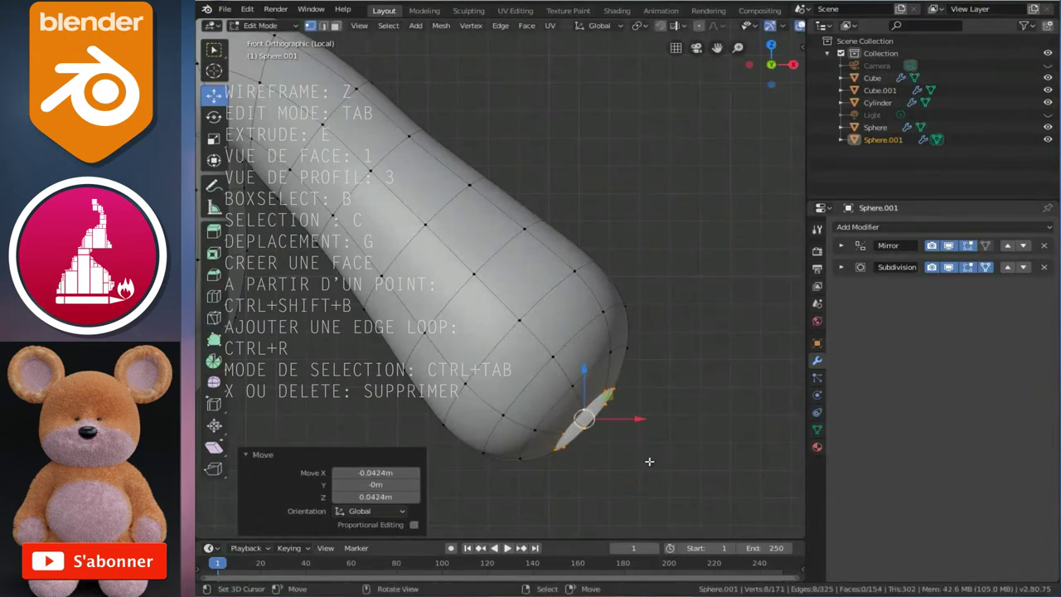
{"action": "scroll", "coordinate": [622, 442], "scroll_direction": "down", "scroll_amount": 5}
{"action": "scroll", "coordinate": [590, 416], "scroll_direction": "up", "scroll_amount": 2}
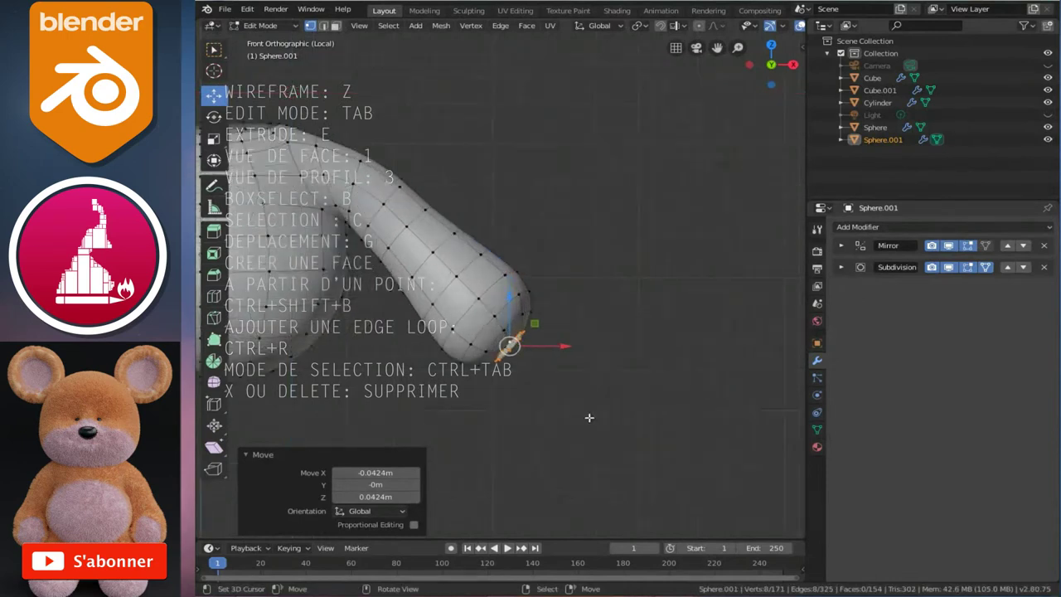
{"action": "scroll", "coordinate": [590, 416], "scroll_direction": "up", "scroll_amount": 4}
Extrude the tip ring in place, shrink it, and push it inward into the hand opening
{"action": "mouse_move", "coordinate": [611, 407]}
{"action": "middle_mouse_down"}
{"action": "mouse_move", "coordinate": [560, 371]}
{"action": "mouse_move", "coordinate": [567, 346]}
{"action": "mouse_move", "coordinate": [596, 350]}
{"action": "mouse_move", "coordinate": [621, 372]}
{"action": "middle_mouse_up"}
{"action": "key", "text": "e"}
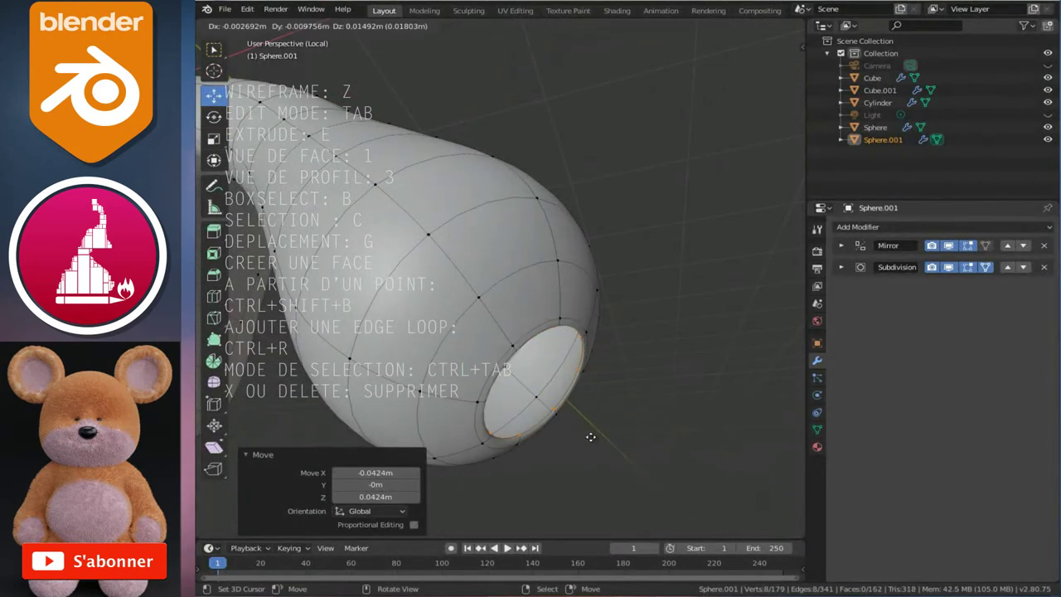
{"action": "right_click", "coordinate": [591, 437]}
{"action": "key", "text": "g"}
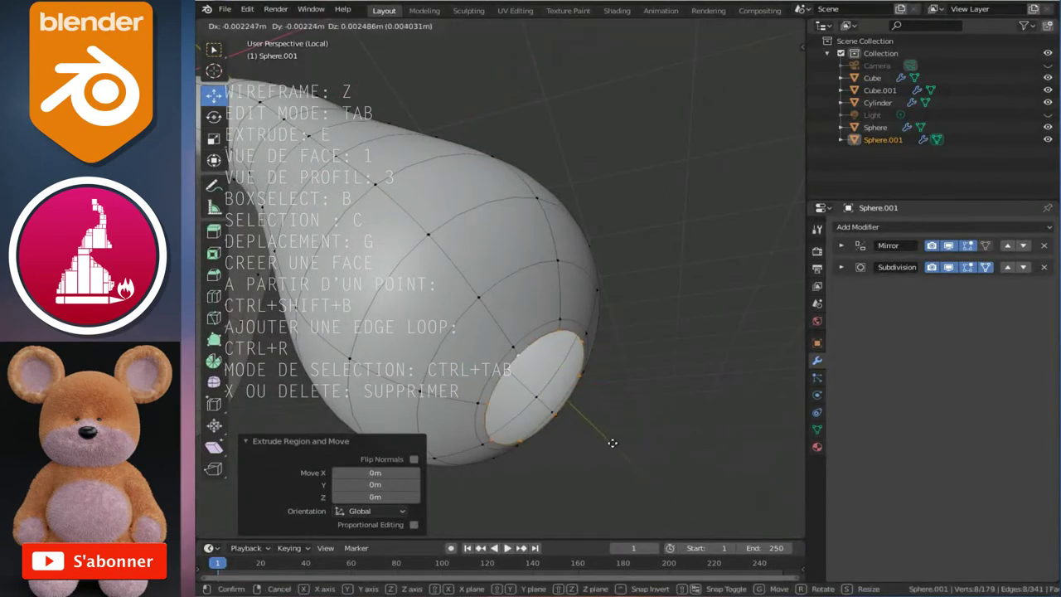
{"action": "left_click", "coordinate": [609, 437]}
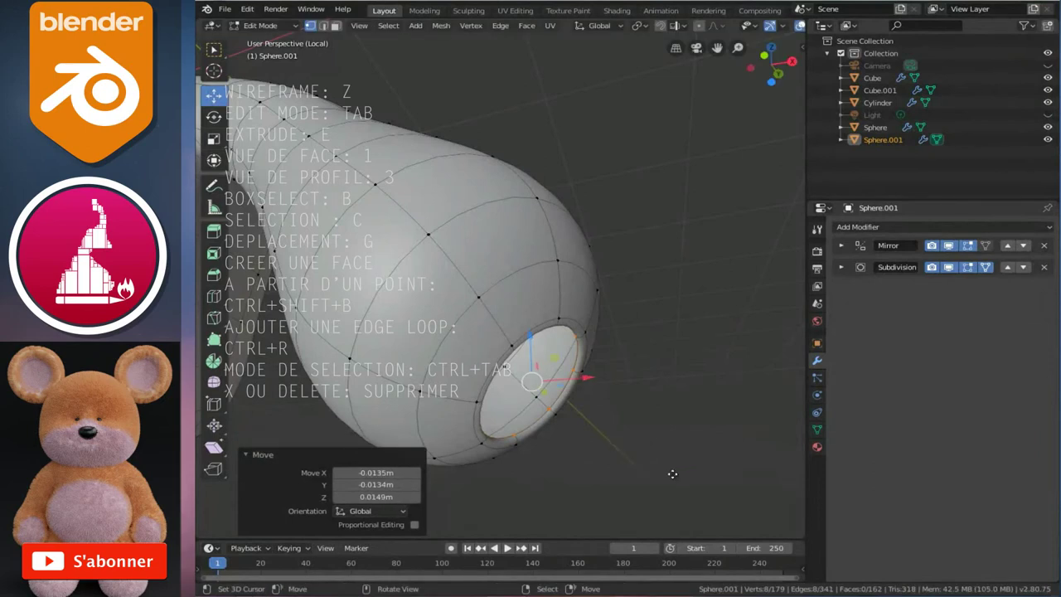
{"action": "key", "text": "ctrl+z"}
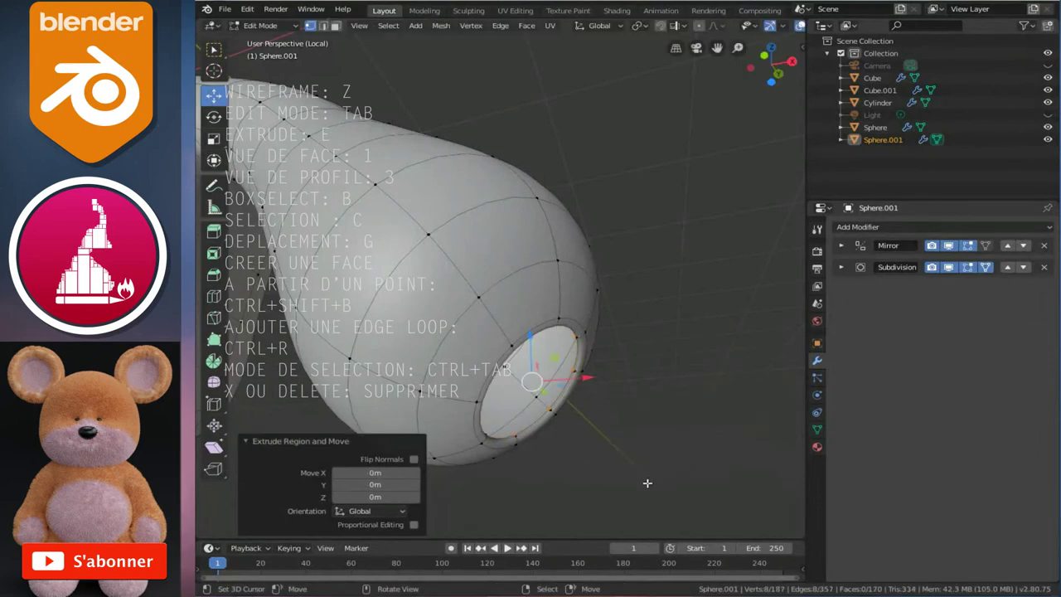
{"action": "key", "text": "s"}
{"action": "left_click", "coordinate": [653, 486]}
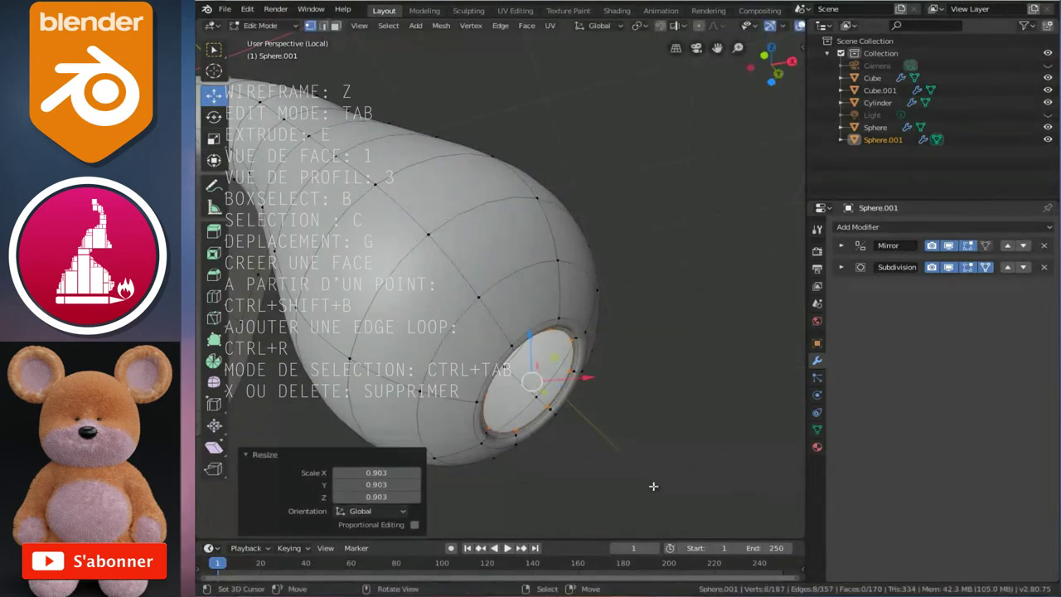
{"action": "key", "text": "g"}
{"action": "left_click", "coordinate": [628, 476]}
{"action": "key", "text": "s"}
{"action": "left_click", "coordinate": [637, 478]}
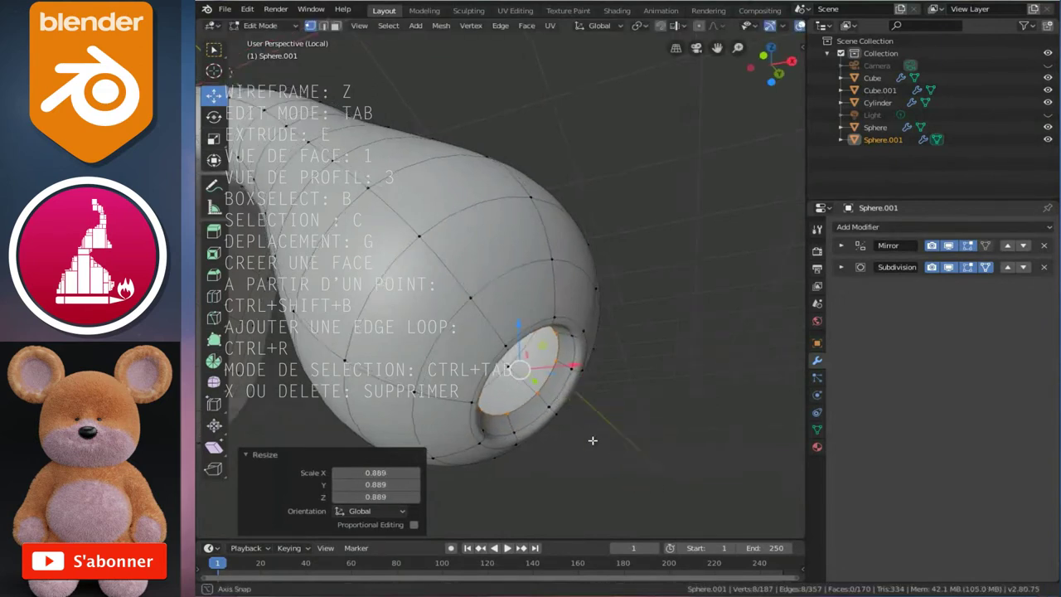
Enlarge a loop around the opening to 1.24 and move another loop deeper into the recess
{"action": "middle_click_drag", "start_coordinate": [591, 438], "coordinate": [509, 435]}
{"action": "left_click", "coordinate": [574, 444], "text": "alt"}
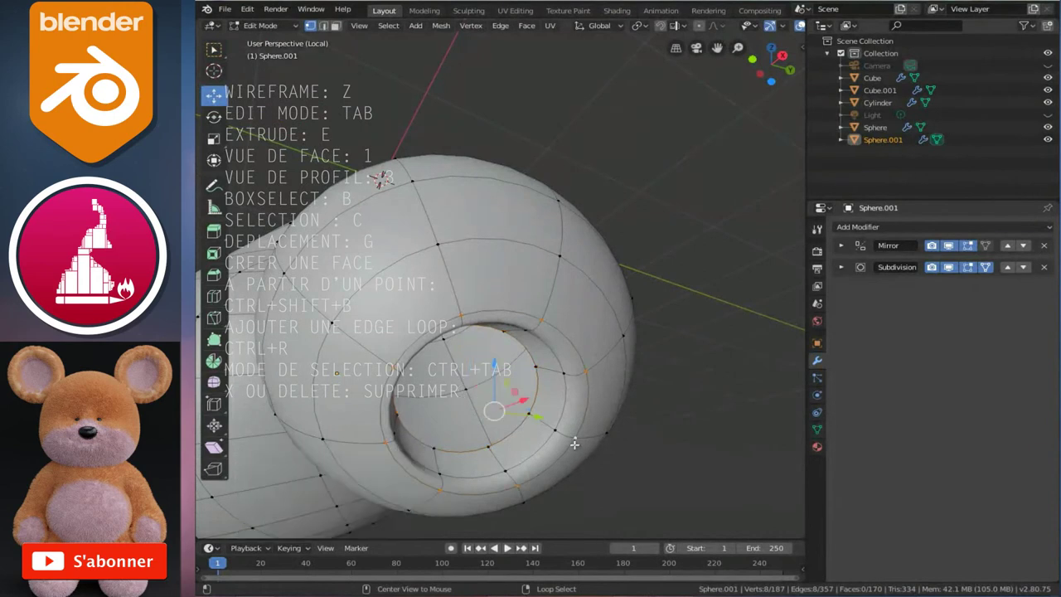
{"action": "key", "text": "s"}
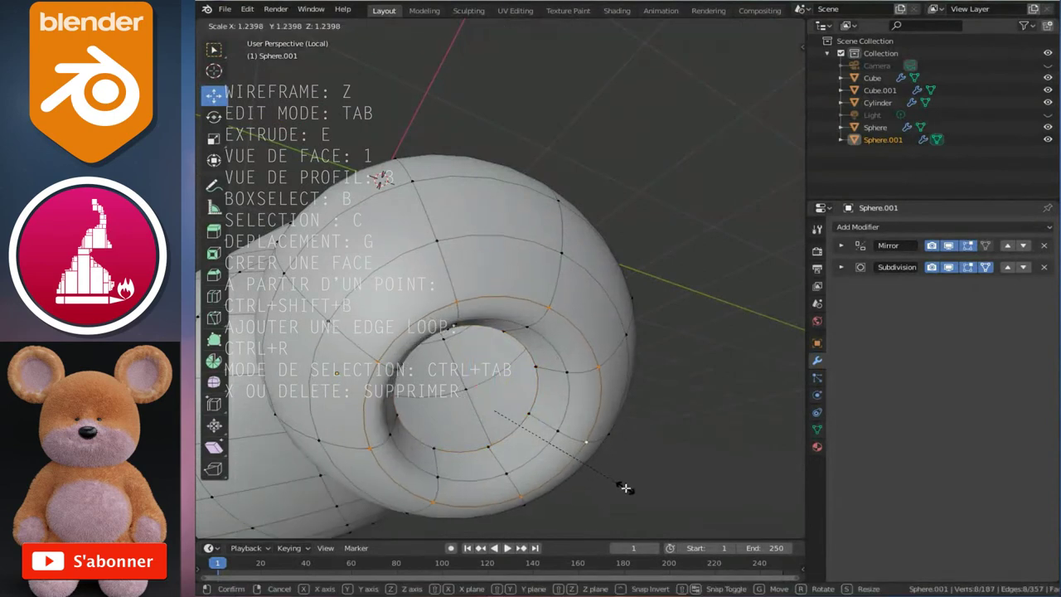
{"action": "left_click", "coordinate": [620, 487]}
{"action": "left_click", "coordinate": [511, 443], "text": "alt"}
{"action": "middle_click_drag", "start_coordinate": [512, 444], "coordinate": [469, 412]}
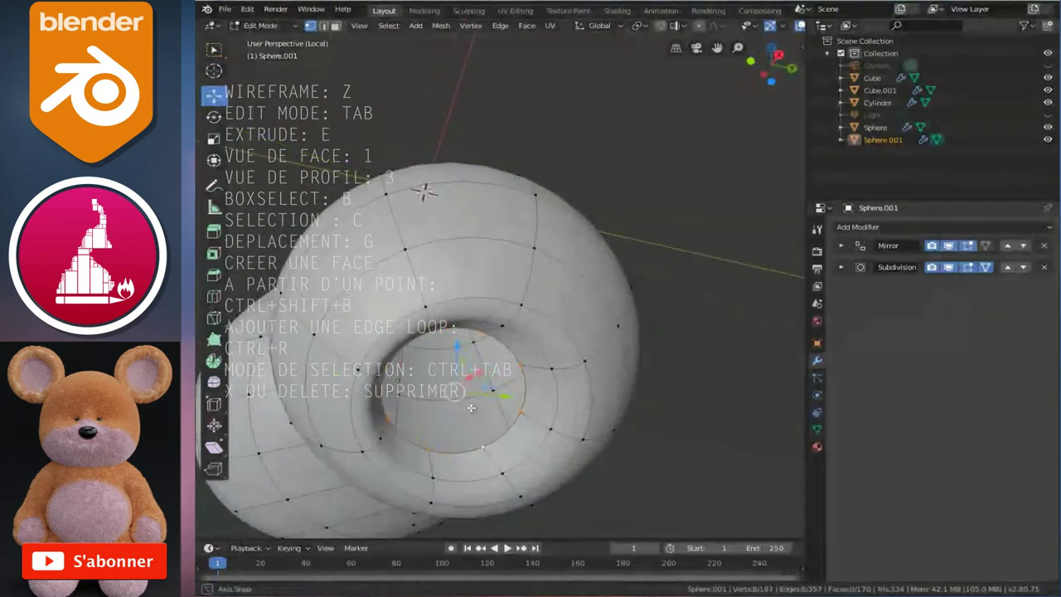
{"action": "key", "text": "g"}
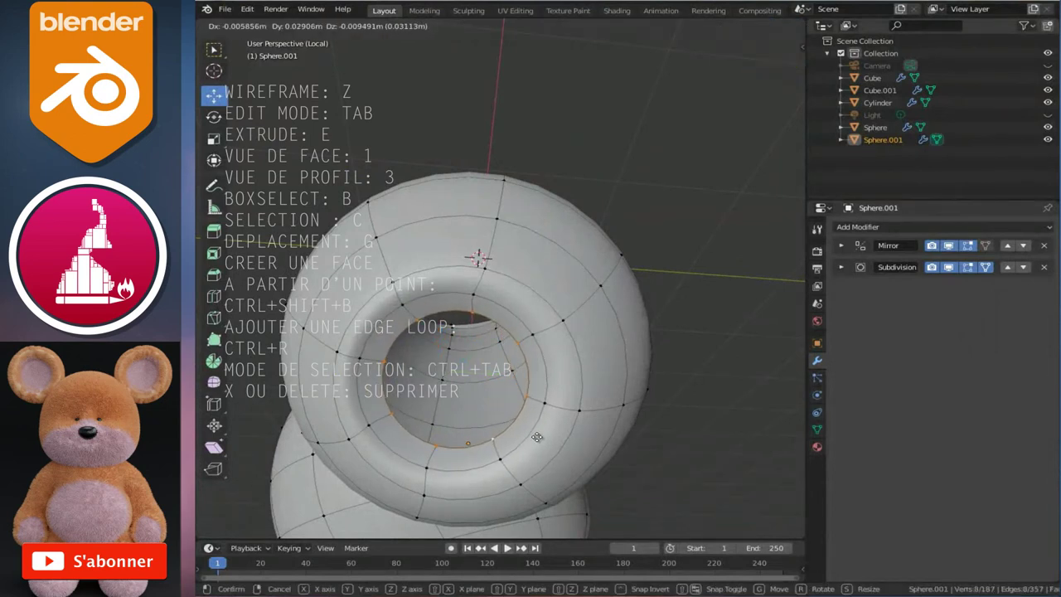
{"action": "left_click", "coordinate": [537, 436]}
Extrude and shrink an inner loop, then extrude another loop at the recess centre
{"action": "key", "text": "e"}
{"action": "right_click", "coordinate": [564, 439]}
{"action": "key", "text": "s"}
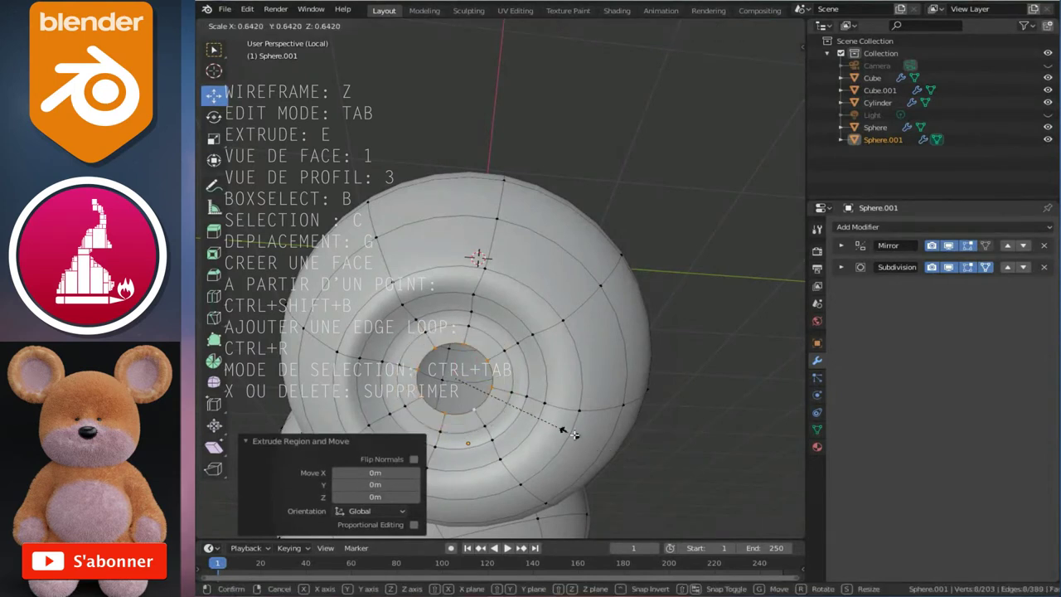
{"action": "left_click", "coordinate": [582, 440]}
{"action": "key", "text": "e"}
{"action": "right_click", "coordinate": [580, 440]}
Shrink the central loop and merge it at center into a single point
{"action": "key", "text": "s"}
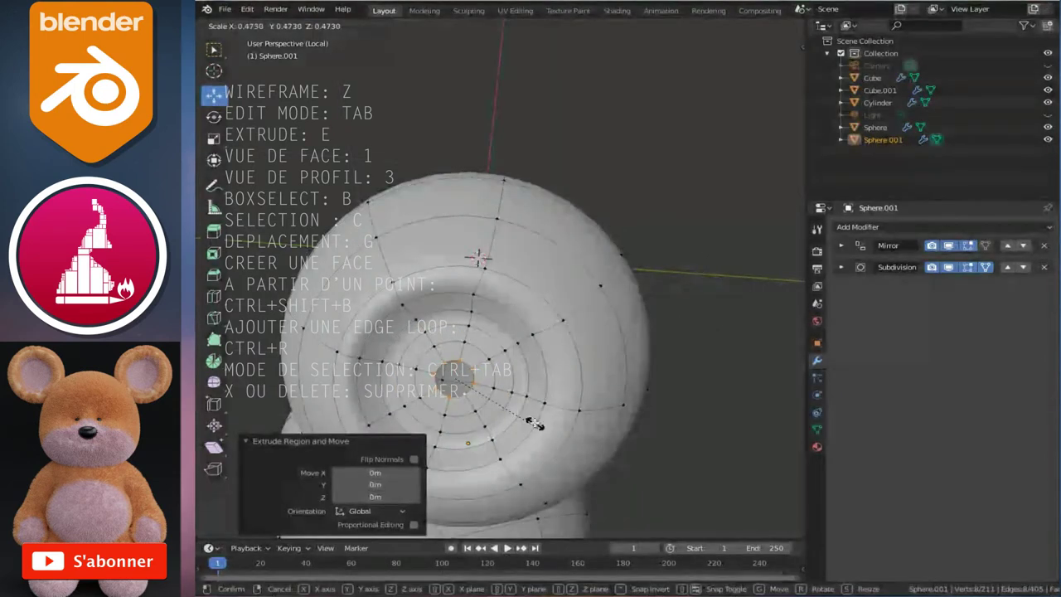
{"action": "left_click", "coordinate": [514, 412]}
{"action": "key", "text": "m"}
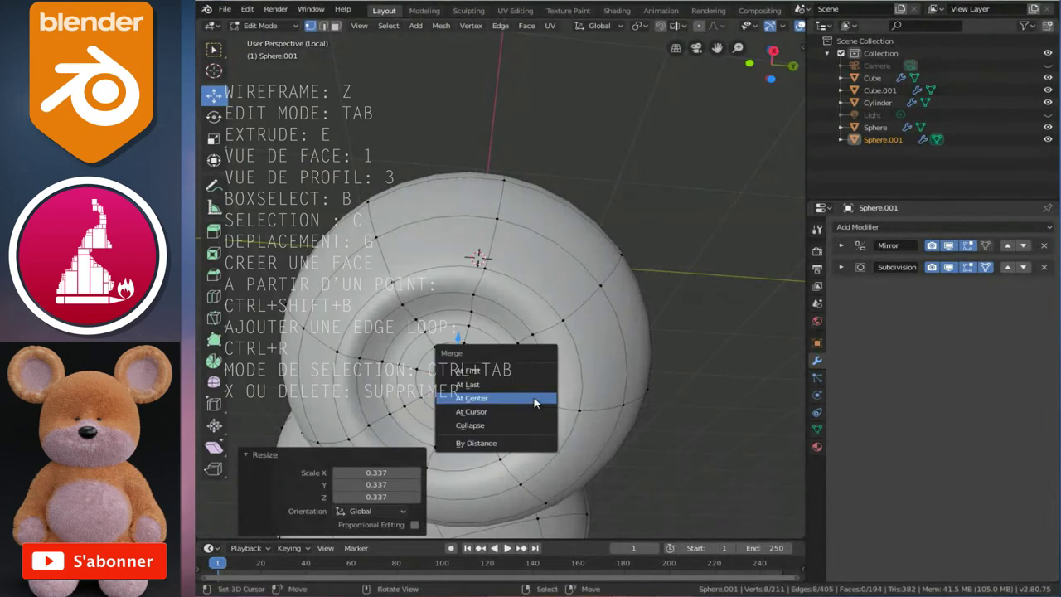
{"action": "left_click", "coordinate": [533, 397]}
{"action": "key", "text": "Tab"}
{"action": "scroll", "coordinate": [498, 357], "scroll_direction": "down", "scroll_amount": 5}
{"action": "mouse_move", "coordinate": [498, 356]}
{"action": "middle_mouse_down"}
{"action": "mouse_move", "coordinate": [514, 378]}
{"action": "mouse_move", "coordinate": [558, 386]}
{"action": "mouse_move", "coordinate": [481, 383]}
{"action": "mouse_move", "coordinate": [490, 323]}
{"action": "middle_mouse_up"}
Enlarge the selected edge loop and turn off the smoothed cage display while editing
{"action": "key", "text": "Tab"}
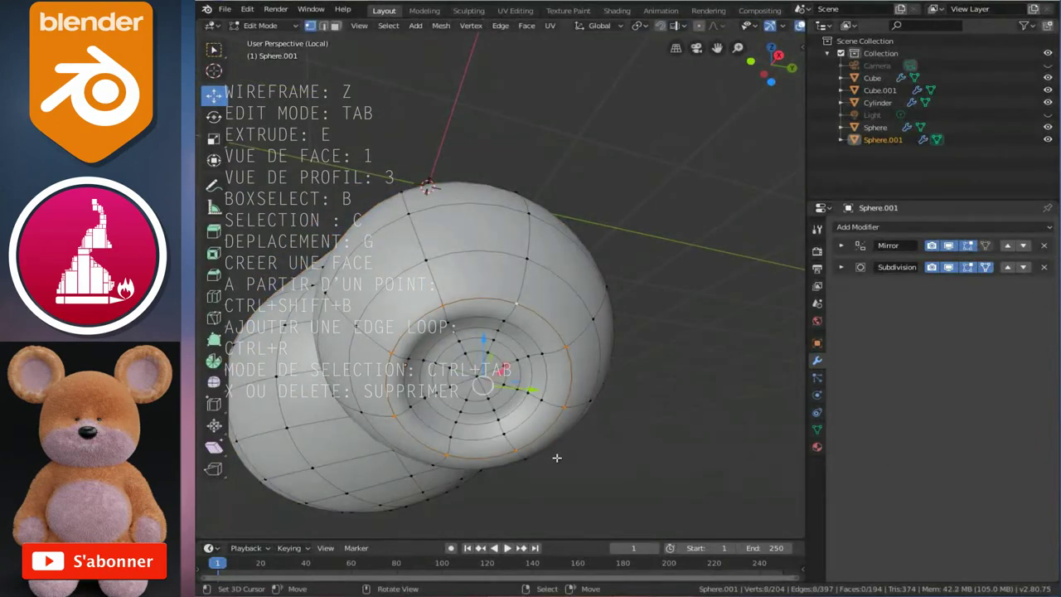
{"action": "key", "text": "s"}
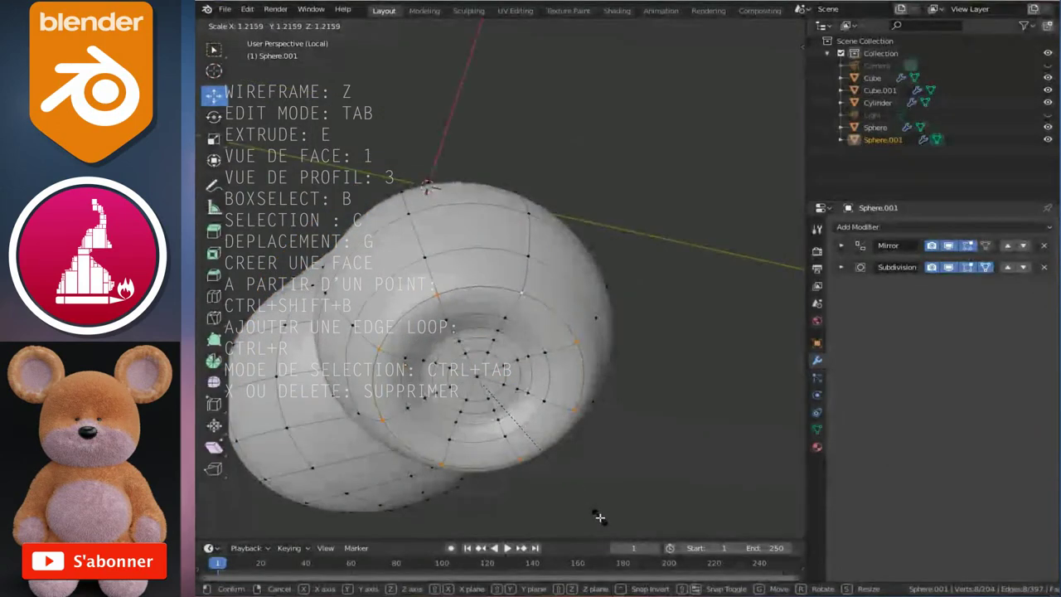
{"action": "left_click", "coordinate": [599, 518]}
{"action": "left_click", "coordinate": [985, 266]}
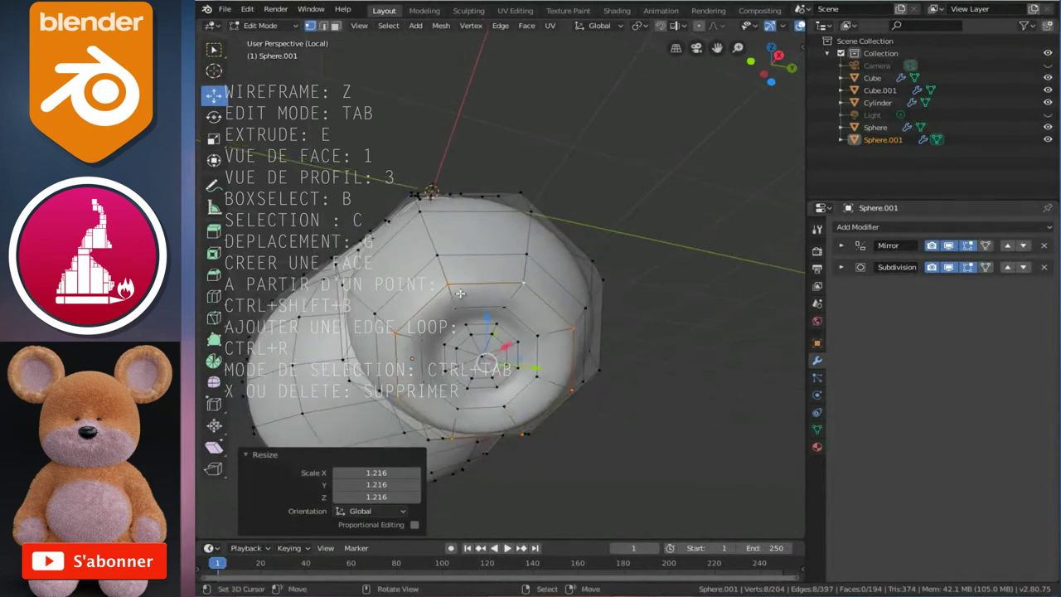
{"action": "middle_click_drag", "start_coordinate": [460, 292], "coordinate": [515, 283]}
Edge-slide two loops along the hand to even them out, then return to Object Mode
{"action": "key", "text": "ctrl+e"}
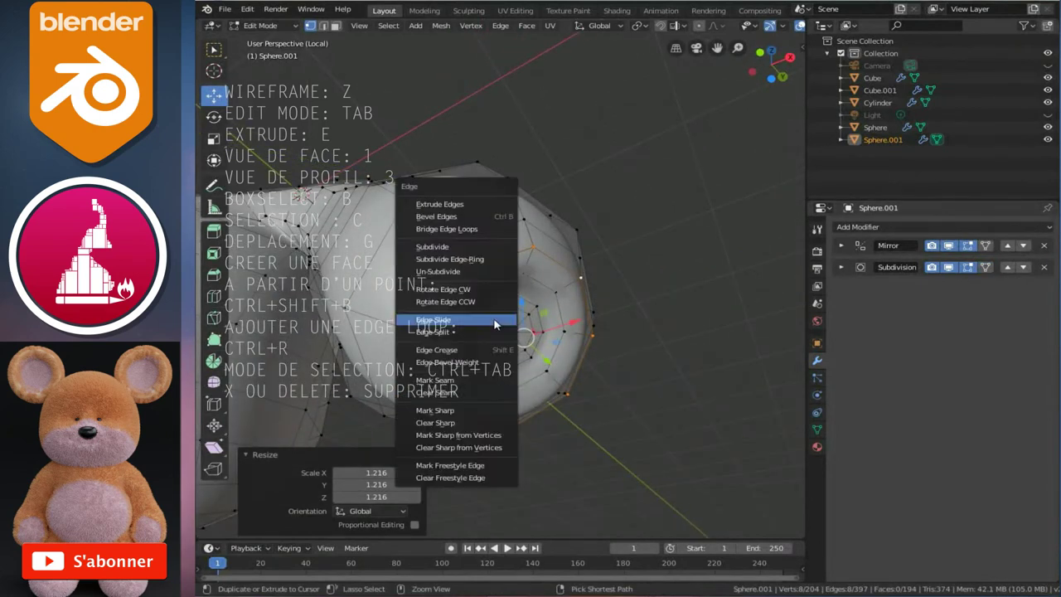
{"action": "left_click", "coordinate": [495, 323]}
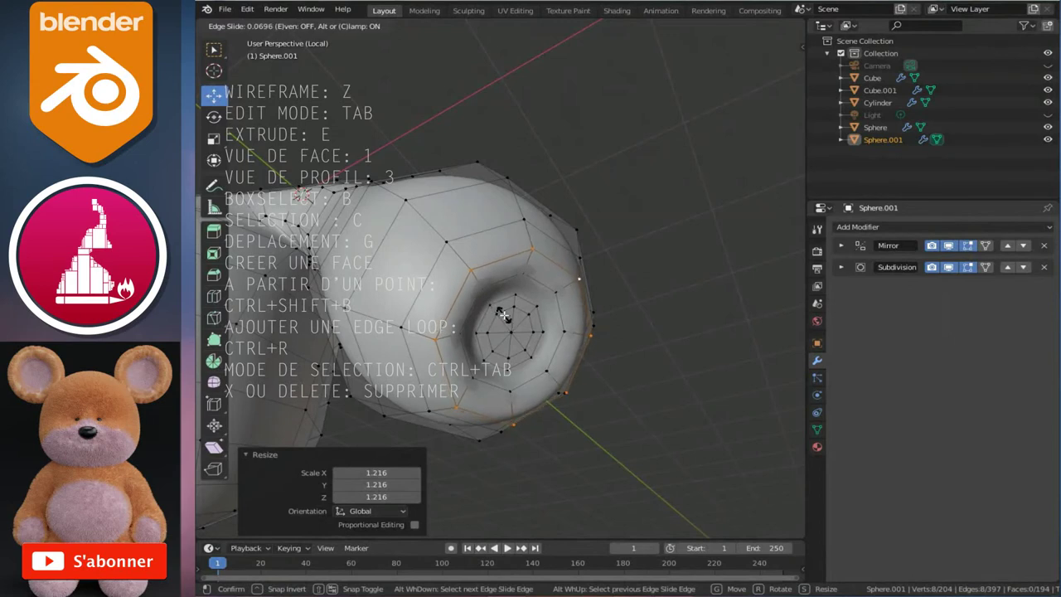
{"action": "left_click", "coordinate": [433, 300]}
{"action": "key", "text": "ctrl+e"}
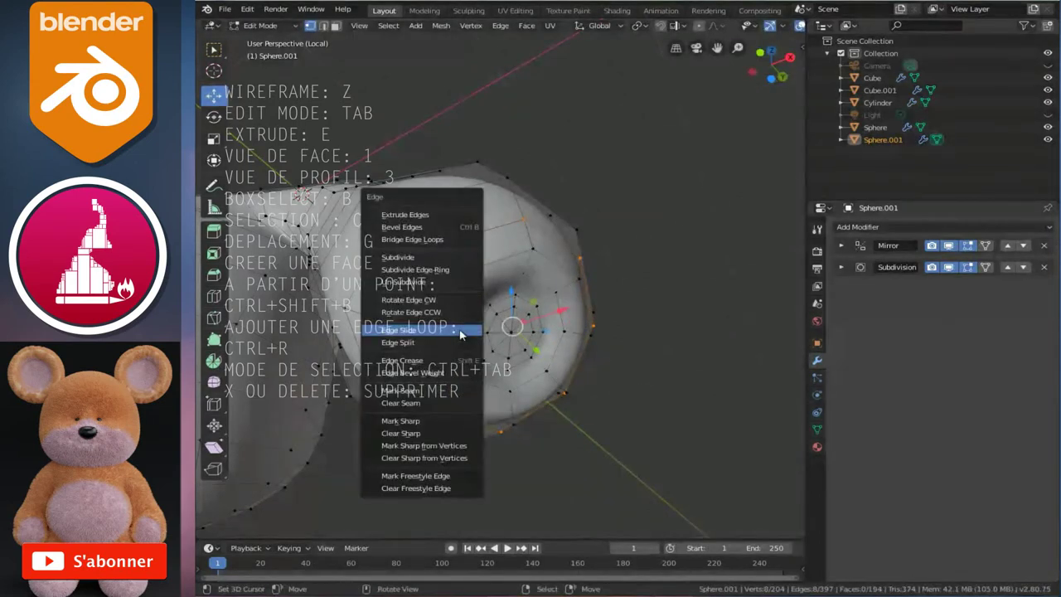
{"action": "left_click", "coordinate": [458, 331]}
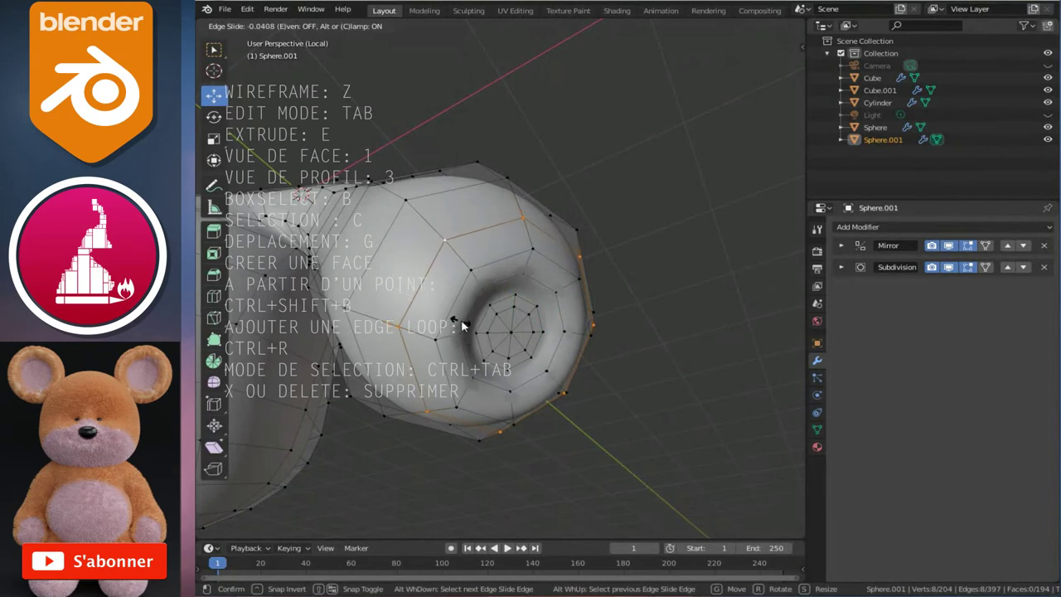
{"action": "left_click", "coordinate": [461, 326]}
{"action": "key", "text": "Tab"}
{"action": "mouse_move", "coordinate": [444, 319]}
{"action": "middle_mouse_down"}
{"action": "mouse_move", "coordinate": [439, 336]}
{"action": "mouse_move", "coordinate": [513, 313]}
{"action": "mouse_move", "coordinate": [469, 305]}
{"action": "middle_mouse_up"}
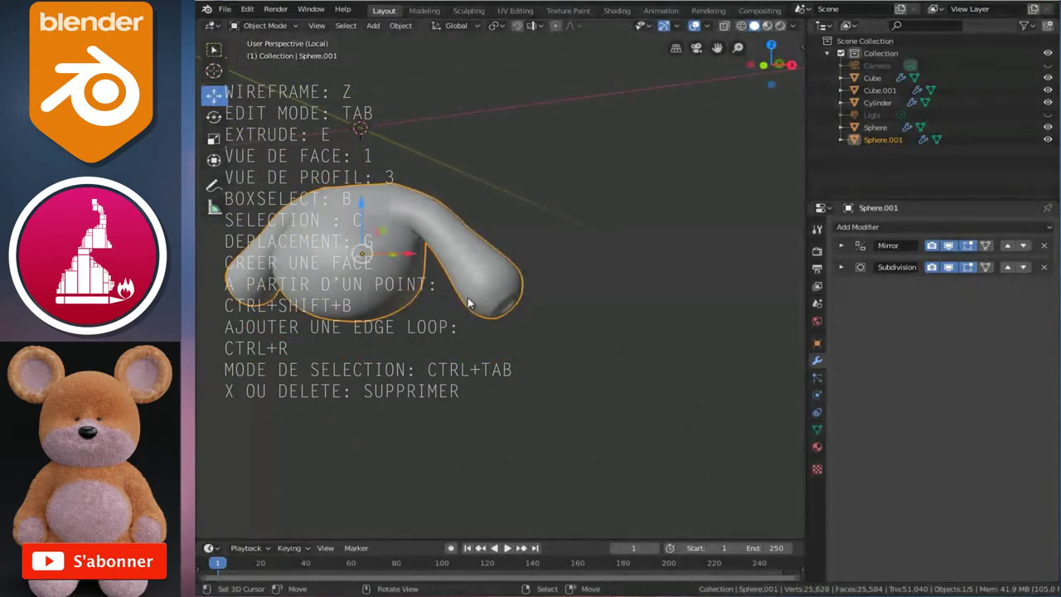
Frame Sphere.001 in front orthographic view, deselect all, and enter Edit Mode on the body mesh
{"action": "key", "text": "KP_1"}
{"action": "key", "text": "ctrl+KP_4"}
{"action": "key", "text": "ctrl+KP_4"}
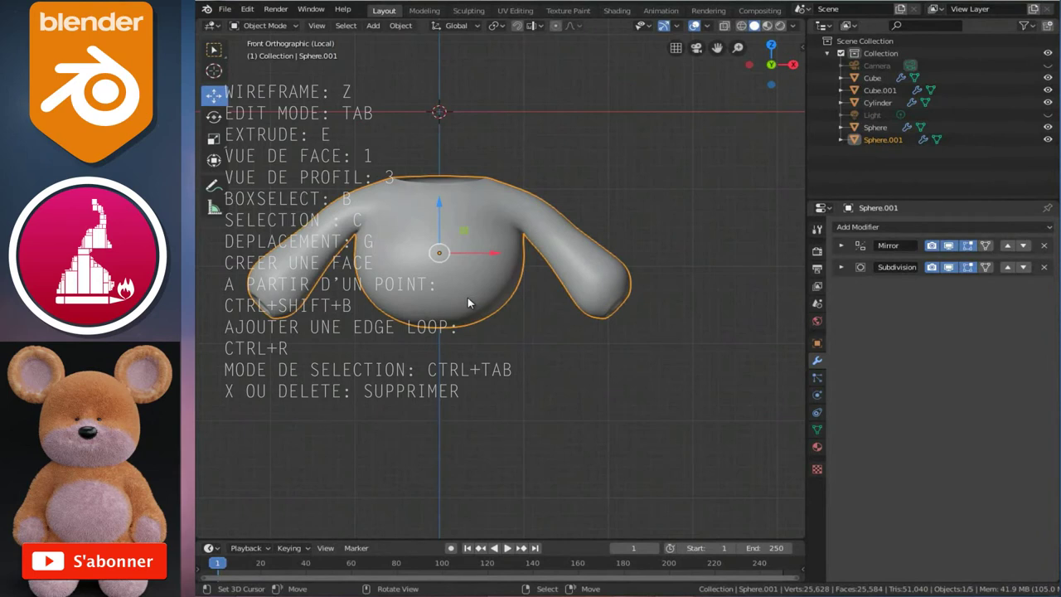
{"action": "scroll", "coordinate": [510, 295], "scroll_direction": "up", "scroll_amount": 1}
{"action": "scroll", "coordinate": [510, 294], "scroll_direction": "up", "scroll_amount": 3}
{"action": "scroll", "coordinate": [510, 300], "scroll_direction": "down", "scroll_amount": 2}
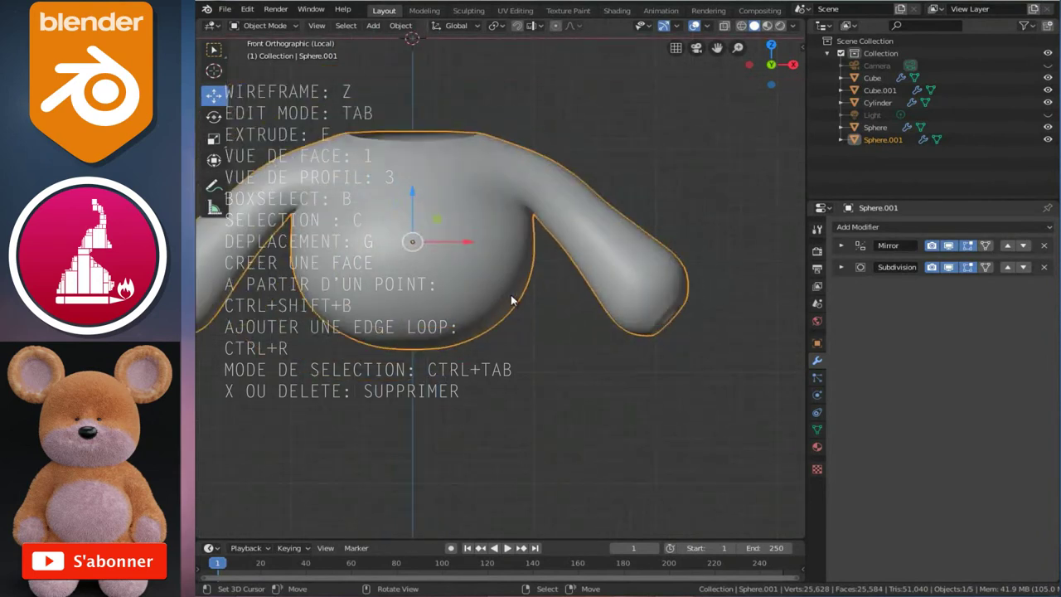
{"action": "scroll", "coordinate": [511, 300], "scroll_direction": "up", "scroll_amount": 5}
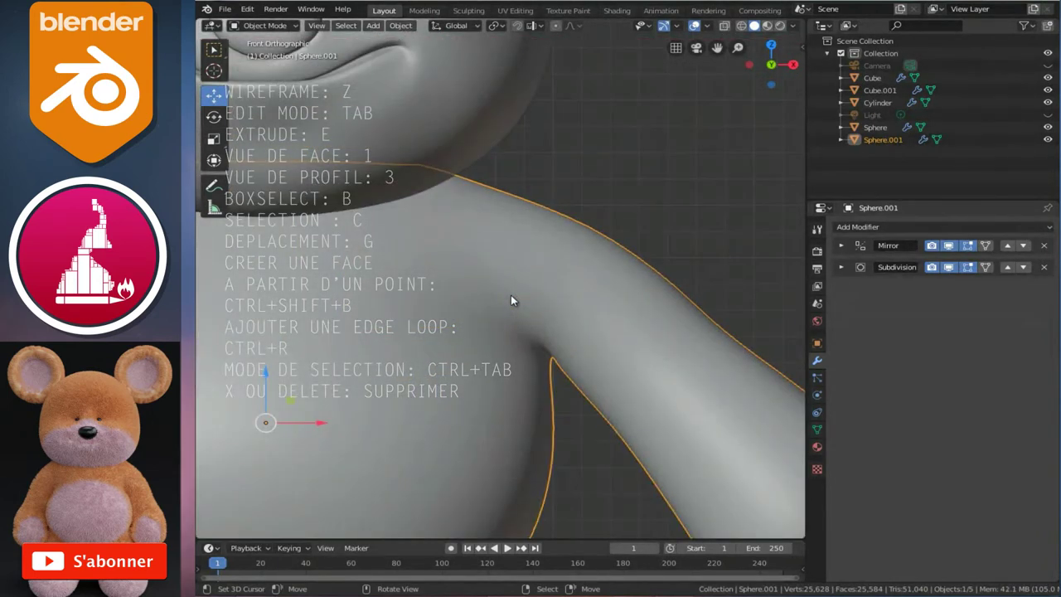
{"action": "scroll", "coordinate": [511, 300], "scroll_direction": "down", "scroll_amount": 6}
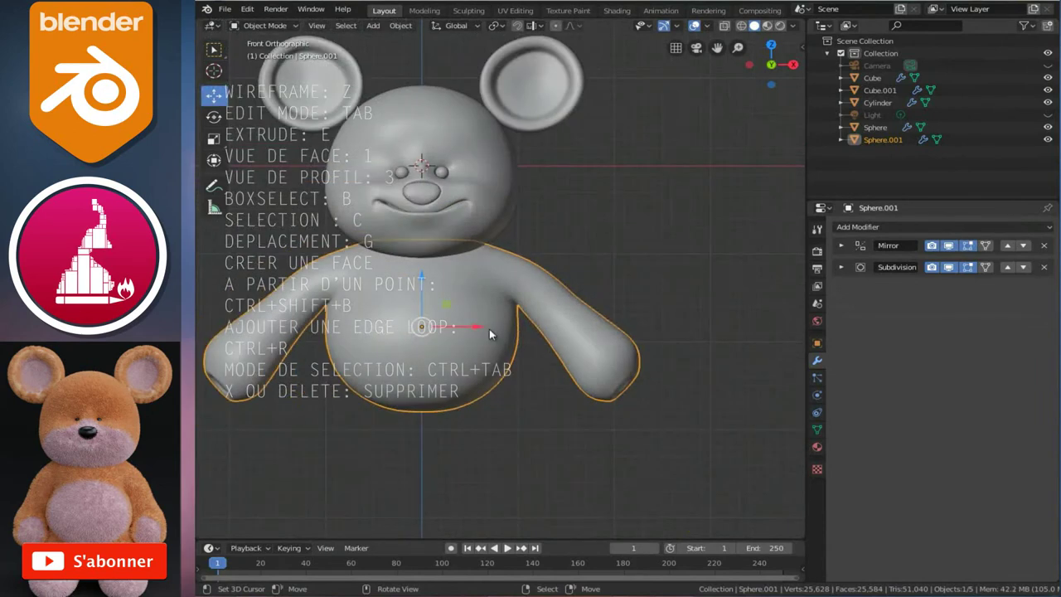
{"action": "scroll", "coordinate": [463, 251], "scroll_direction": "up", "scroll_amount": 1}
{"action": "key", "text": "alt+a"}
{"action": "scroll", "coordinate": [525, 301], "scroll_direction": "down", "scroll_amount": 3}
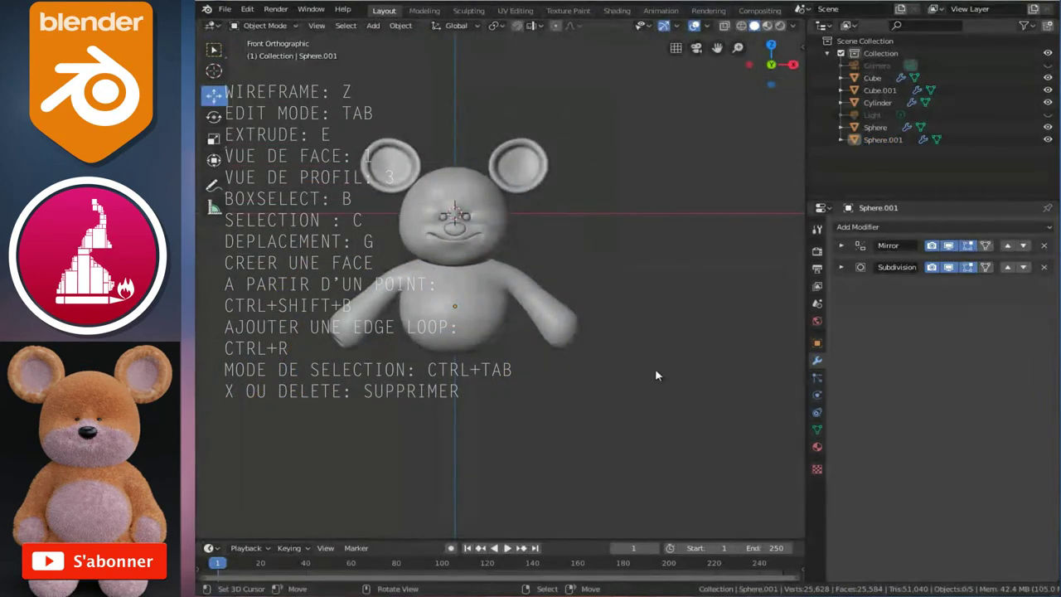
{"action": "scroll", "coordinate": [655, 375], "scroll_direction": "up", "scroll_amount": 2}
{"action": "scroll", "coordinate": [656, 369], "scroll_direction": "up", "scroll_amount": 1}
{"action": "scroll", "coordinate": [638, 387], "scroll_direction": "up", "scroll_amount": 2}
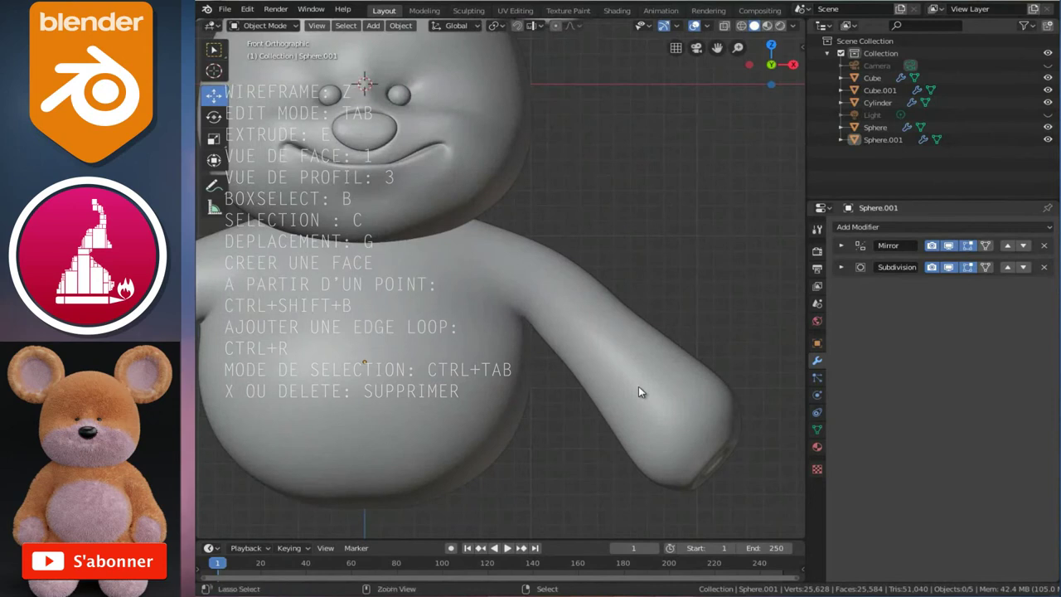
{"action": "key", "text": "Tab"}
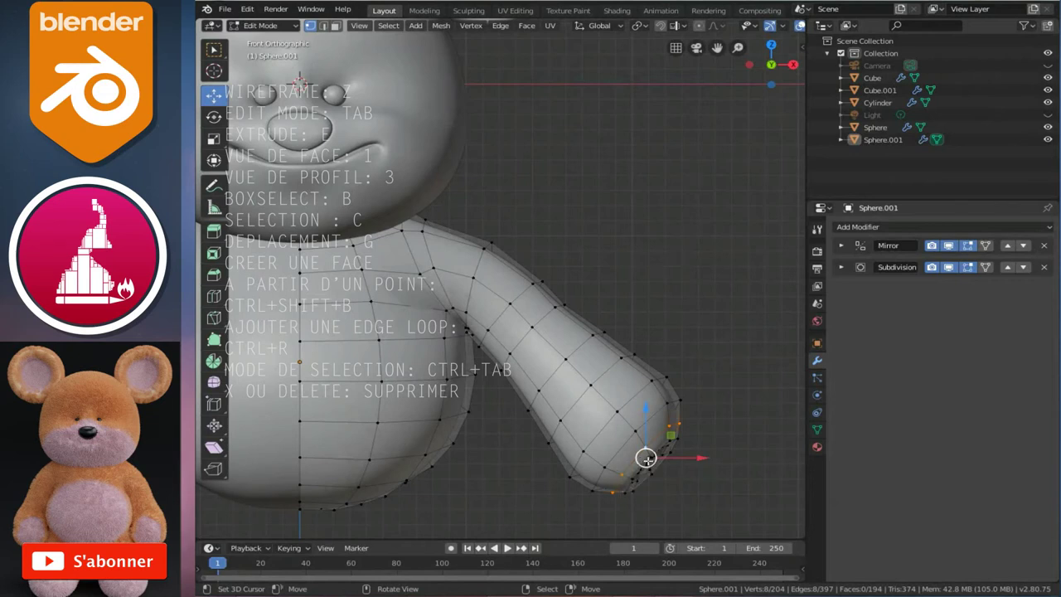
In Right view, softly shift the arm-end loop and push the hand's centre vertex inward along Y
{"action": "key", "text": "KP_3"}
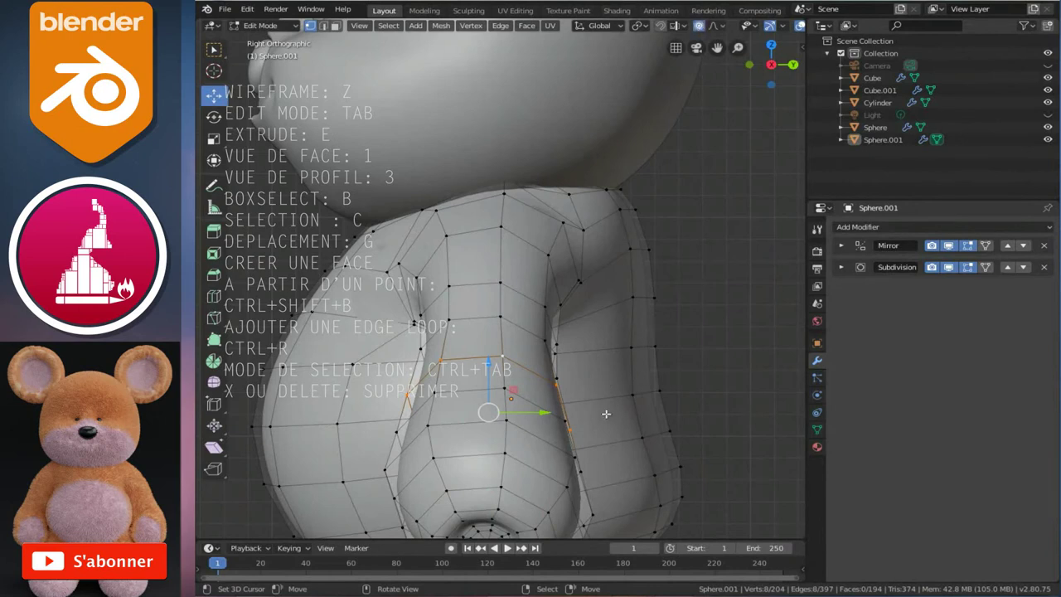
{"action": "left_click_drag", "start_coordinate": [548, 405], "coordinate": [588, 414]}
{"action": "scroll", "coordinate": [576, 412], "scroll_direction": "down", "scroll_amount": 1}
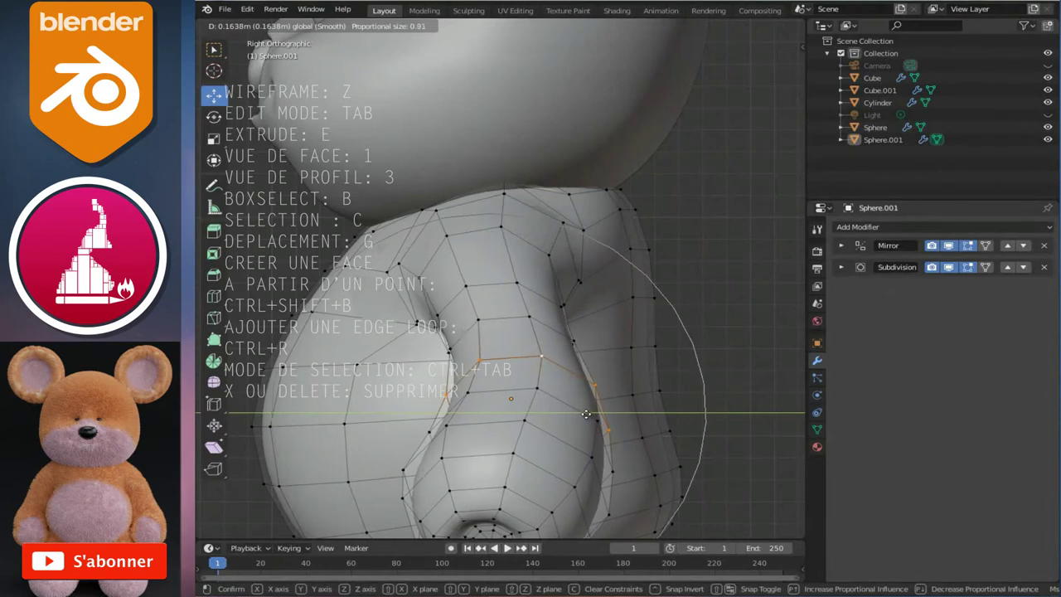
{"action": "left_click", "coordinate": [587, 413]}
{"action": "mouse_move", "coordinate": [578, 414]}
{"action": "middle_mouse_down", "text": "shift"}
{"action": "mouse_move", "coordinate": [526, 406]}
{"action": "mouse_move", "coordinate": [545, 433]}
{"action": "middle_mouse_up", "text": "shift"}
{"action": "left_click", "coordinate": [487, 431]}
{"action": "key", "text": "g"}
{"action": "key", "text": "y"}
{"action": "scroll", "coordinate": [580, 438], "scroll_direction": "down", "scroll_amount": 2}
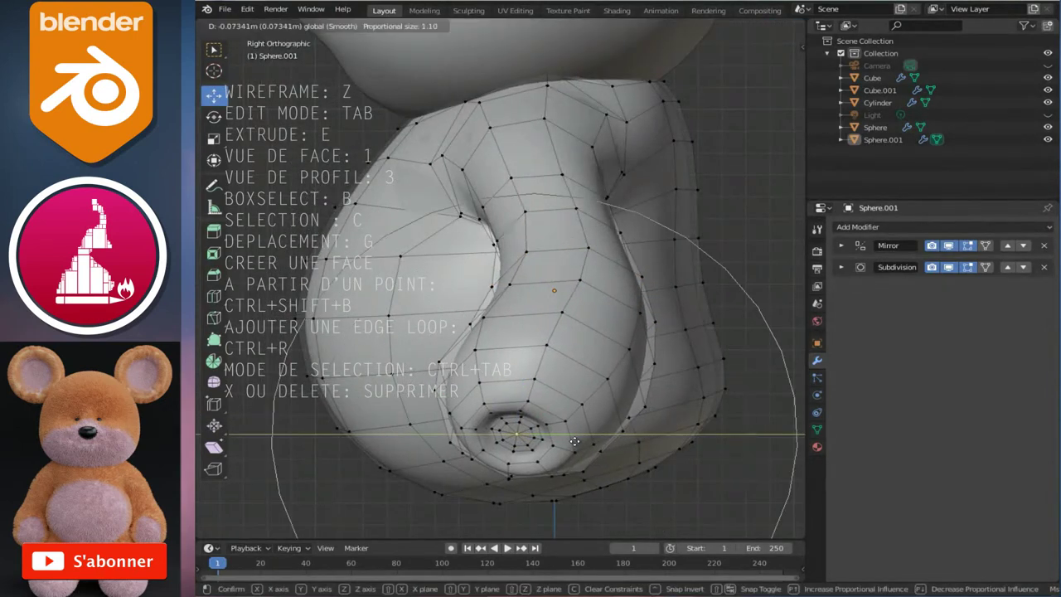
{"action": "left_click", "coordinate": [572, 430]}
Tilt the hand end around Z with proportional falloff, then leave Edit Mode in front view
{"action": "key", "text": "r"}
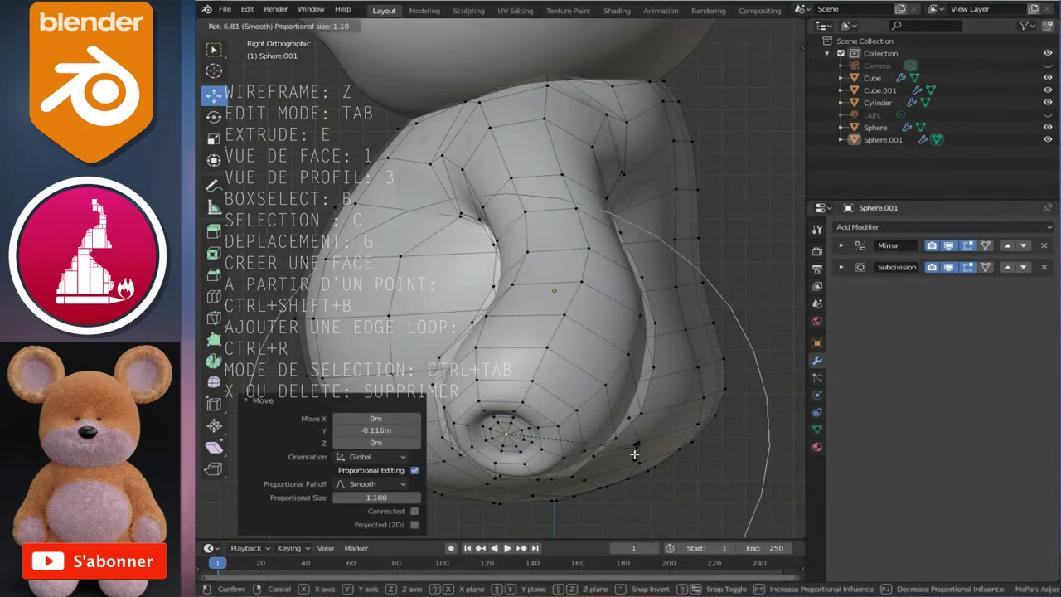
{"action": "key", "text": "z"}
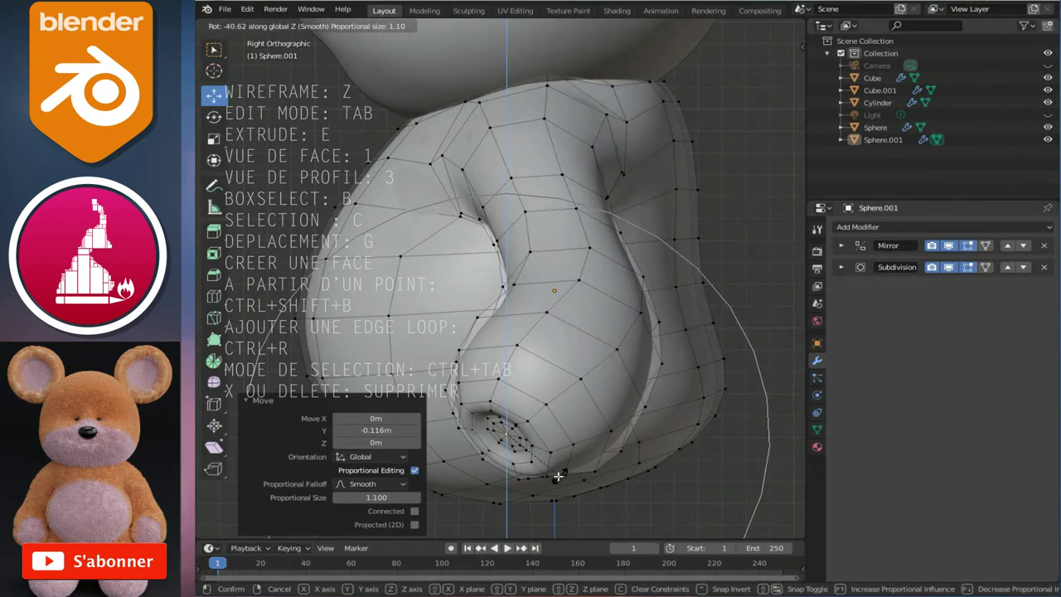
{"action": "left_click", "coordinate": [574, 469]}
{"action": "key", "text": "KP_1"}
{"action": "scroll", "coordinate": [574, 469], "scroll_direction": "down", "scroll_amount": 5}
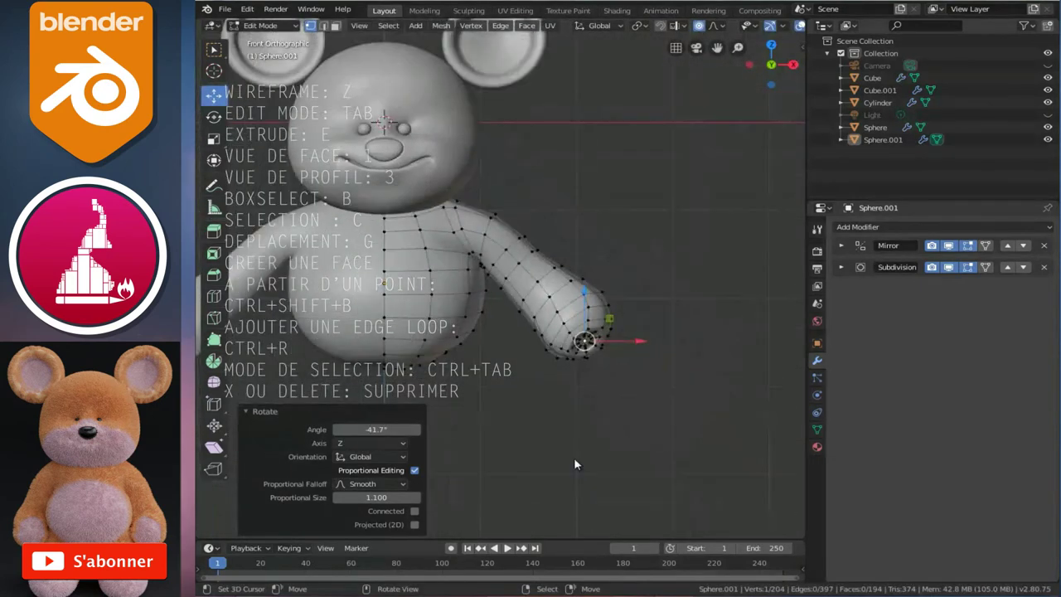
{"action": "key", "text": "Tab"}
Try another soft move and Z rotation of the arm end, then undo both
{"action": "scroll", "coordinate": [611, 426], "scroll_direction": "down", "scroll_amount": 1}
{"action": "scroll", "coordinate": [639, 428], "scroll_direction": "up", "scroll_amount": 4}
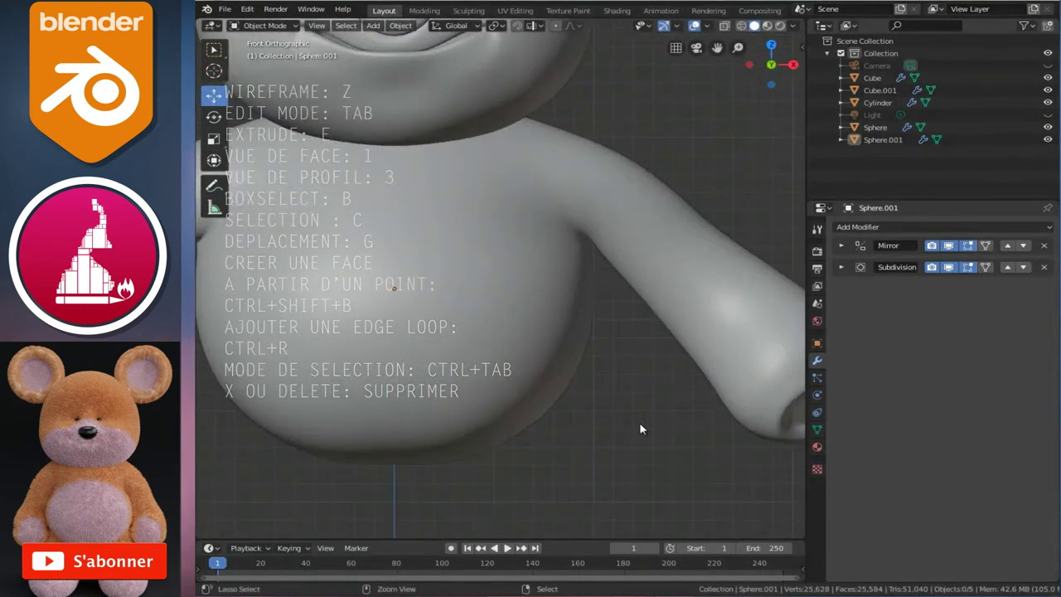
{"action": "scroll", "coordinate": [642, 429], "scroll_direction": "up", "scroll_amount": 3}
{"action": "key", "text": "Tab"}
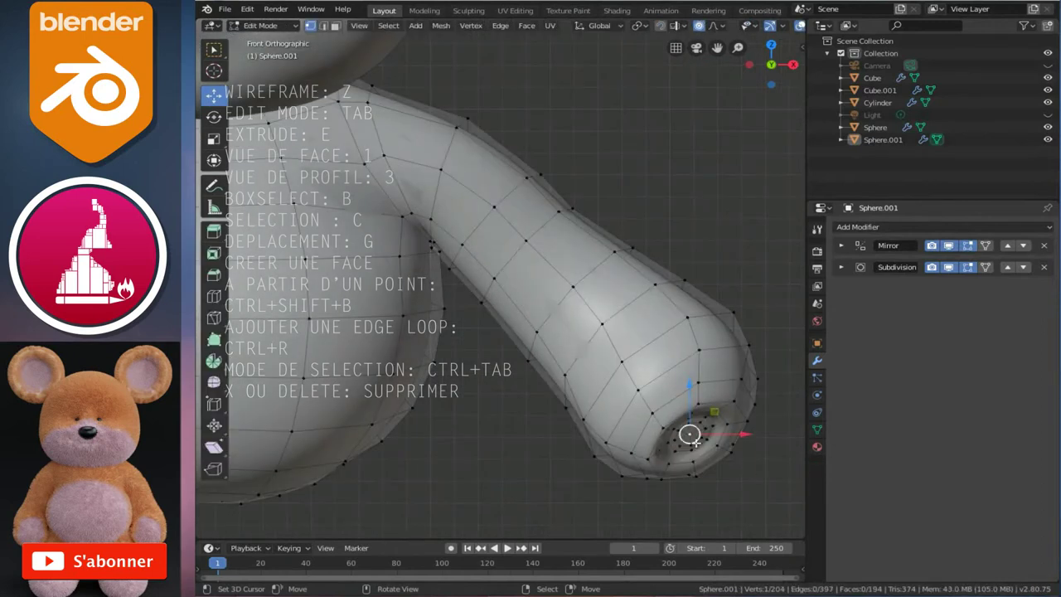
{"action": "key", "text": "g"}
{"action": "scroll", "coordinate": [629, 435], "scroll_direction": "up", "scroll_amount": 6}
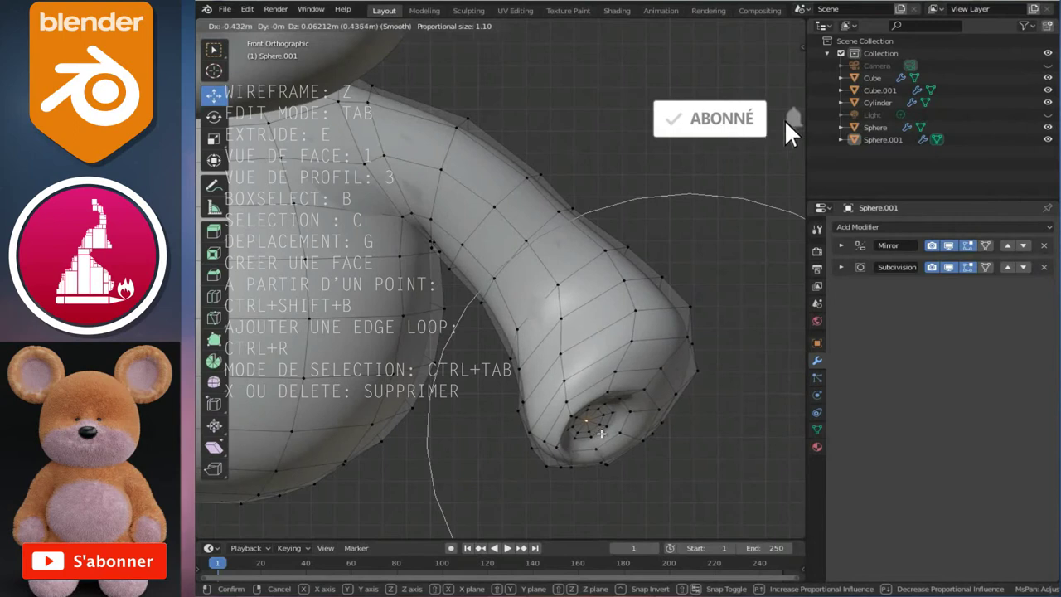
{"action": "left_click", "coordinate": [602, 432]}
{"action": "key", "text": "r"}
{"action": "key", "text": "z"}
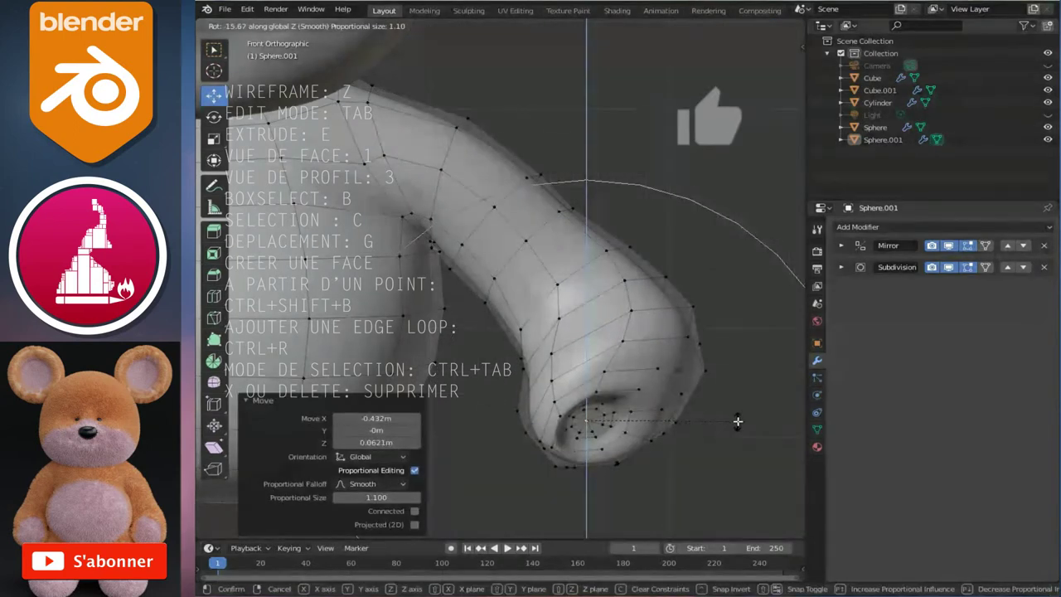
{"action": "key", "text": "Escape"}
{"action": "key", "text": "ctrl+z"}
{"action": "key", "text": "ctrl+z"}
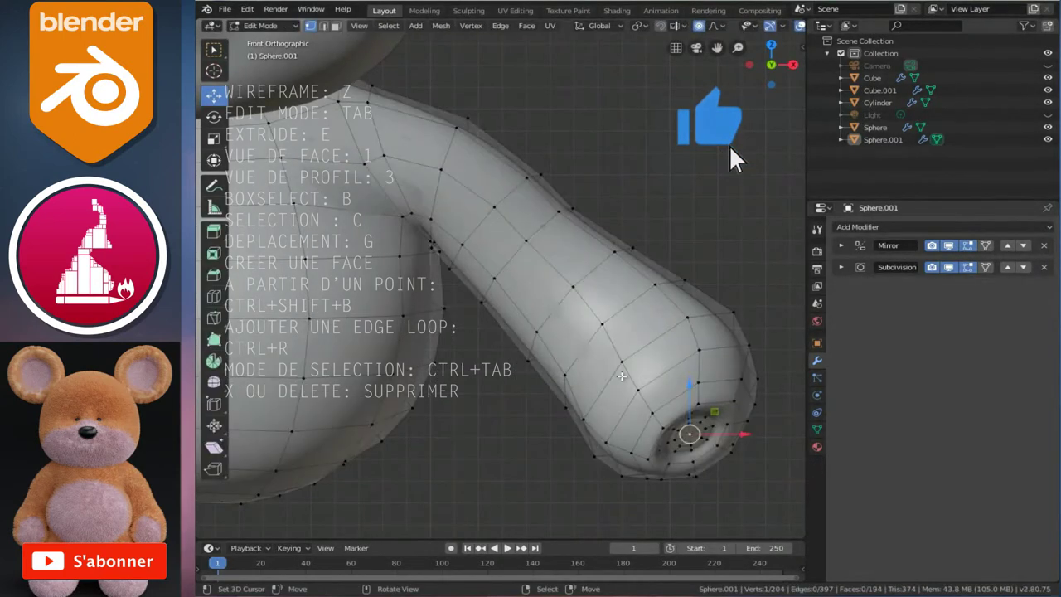
Return to Object Mode, frame and deselect the body, and orbit to inspect the hand end
{"action": "key", "text": "Tab"}
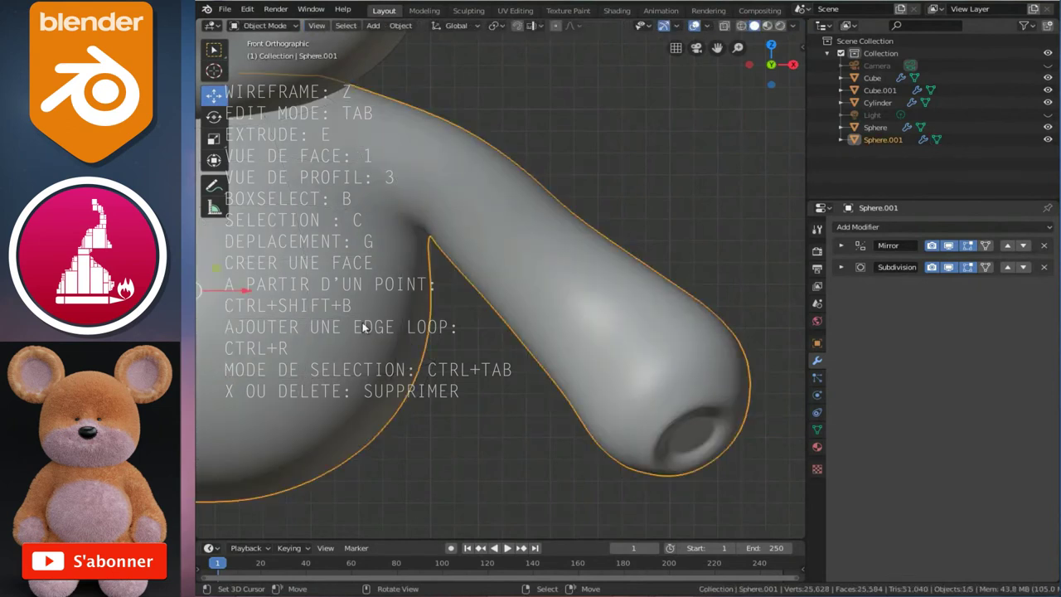
{"action": "key", "text": "KP_Decimal"}
{"action": "key", "text": "alt+a"}
{"action": "mouse_move", "coordinate": [609, 379]}
{"action": "middle_mouse_down"}
{"action": "mouse_move", "coordinate": [570, 365]}
{"action": "mouse_move", "coordinate": [632, 362]}
{"action": "mouse_move", "coordinate": [494, 372]}
{"action": "mouse_move", "coordinate": [520, 369]}
{"action": "middle_mouse_up"}
{"action": "scroll", "coordinate": [519, 370], "scroll_direction": "up", "scroll_amount": 5}
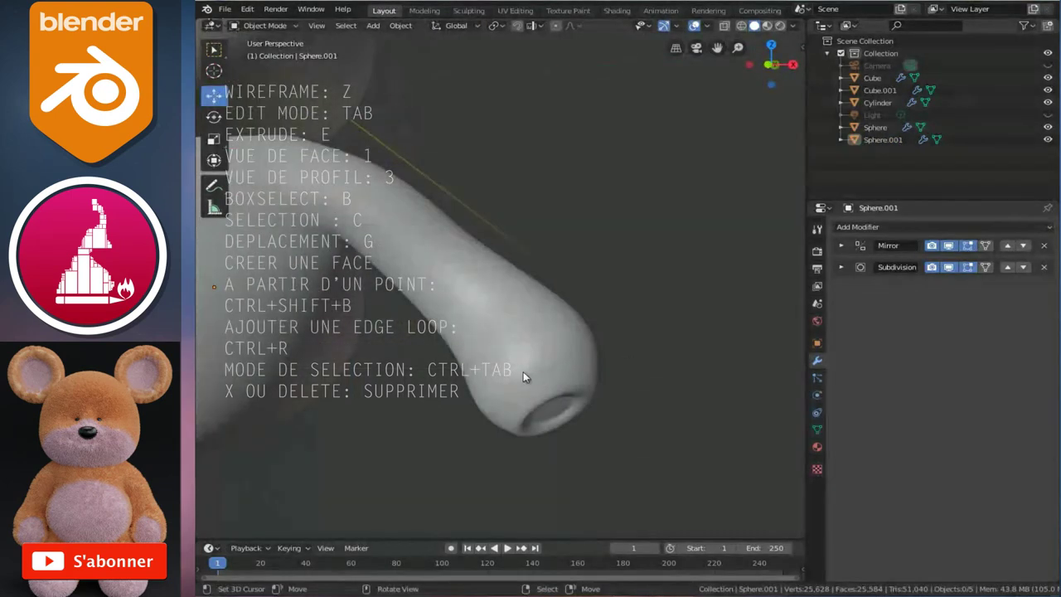
{"action": "scroll", "coordinate": [523, 371], "scroll_direction": "up", "scroll_amount": 1}
{"action": "scroll", "coordinate": [547, 386], "scroll_direction": "up", "scroll_amount": 1}
{"action": "scroll", "coordinate": [576, 383], "scroll_direction": "down", "scroll_amount": 2, "text": "shift"}
Edit the mouse body in front view and softly nudge the palm rim in four places
{"action": "left_click", "coordinate": [576, 383]}
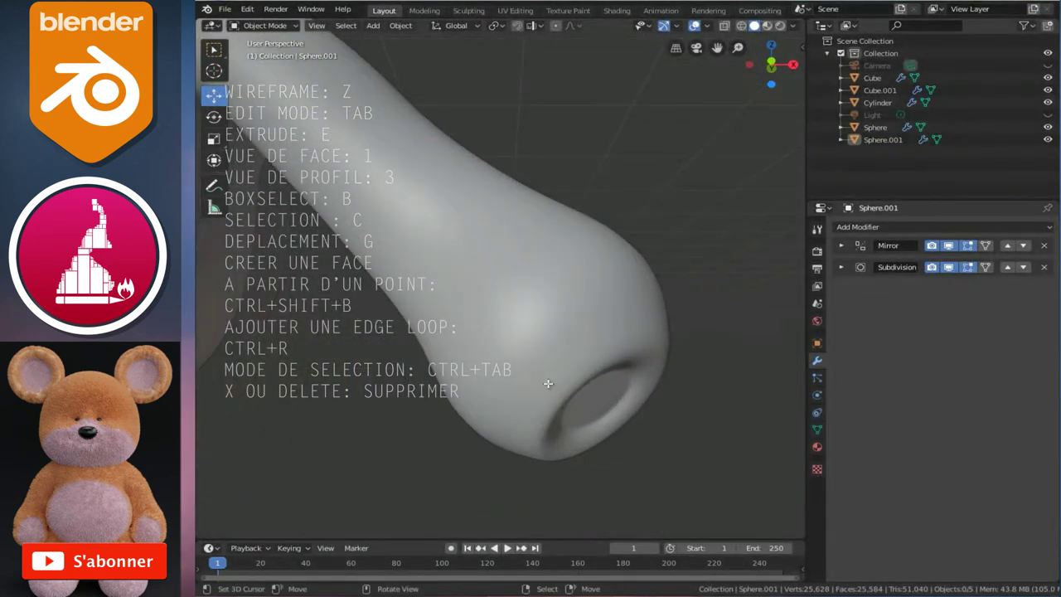
{"action": "key", "text": "Tab"}
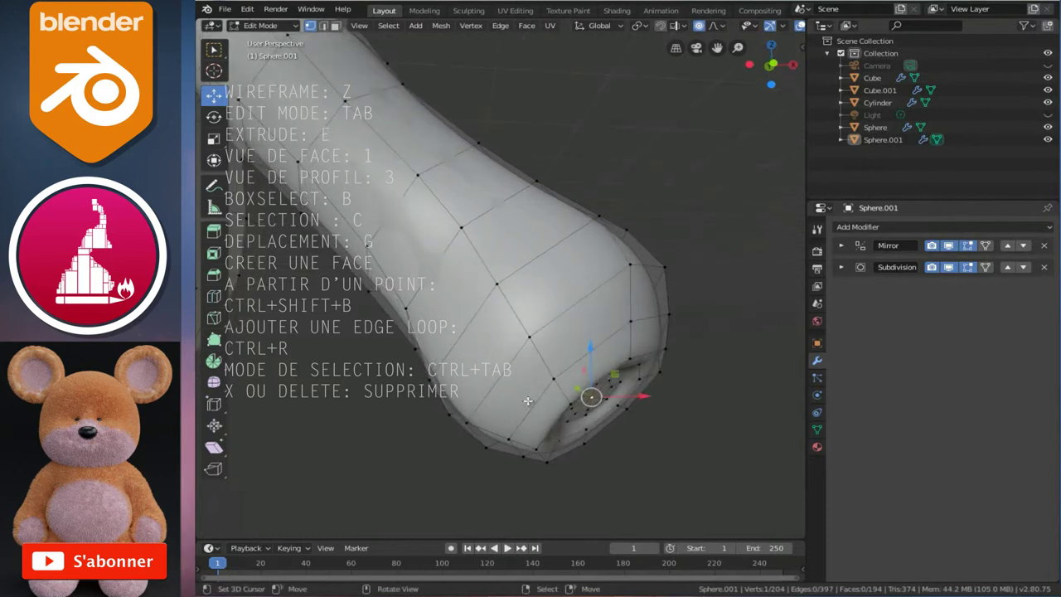
{"action": "key", "text": "KP_1"}
{"action": "key", "text": "g"}
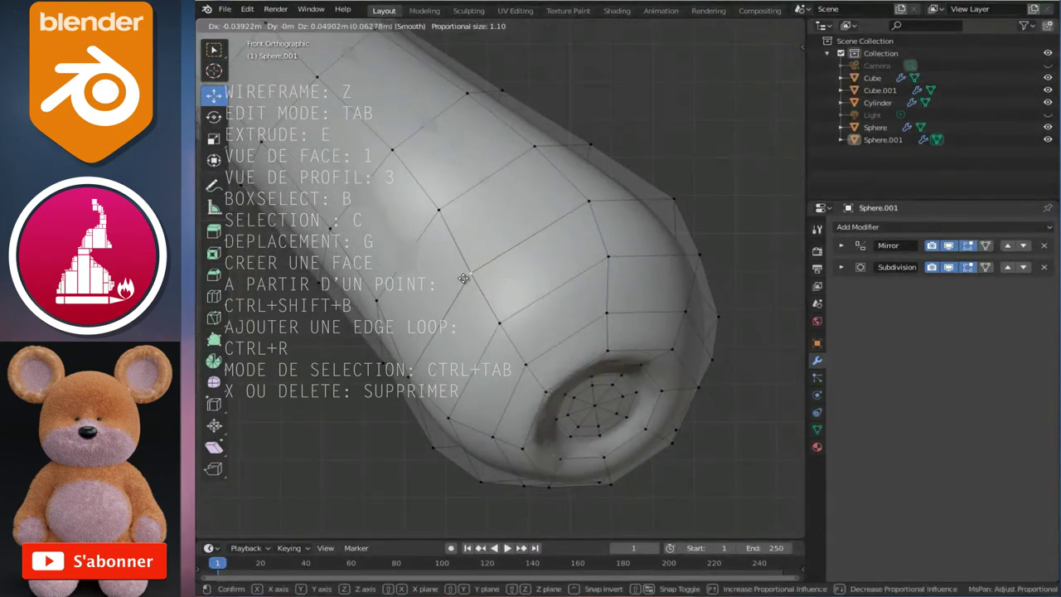
{"action": "left_click", "coordinate": [456, 270]}
{"action": "key", "text": "g"}
{"action": "left_click", "coordinate": [485, 305]}
{"action": "key", "text": "g"}
{"action": "left_click", "coordinate": [499, 321]}
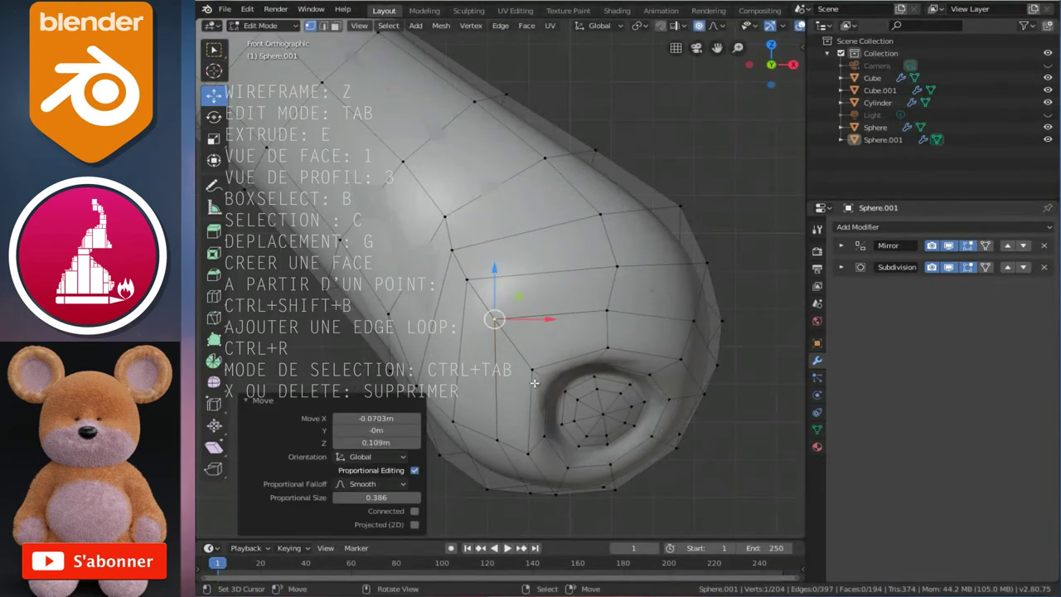
{"action": "key", "text": "g"}
{"action": "left_click", "coordinate": [506, 344]}
Make five more proportional nudges around the palm rim, then return to Object Mode
{"action": "key", "text": "g"}
{"action": "left_click", "coordinate": [490, 438]}
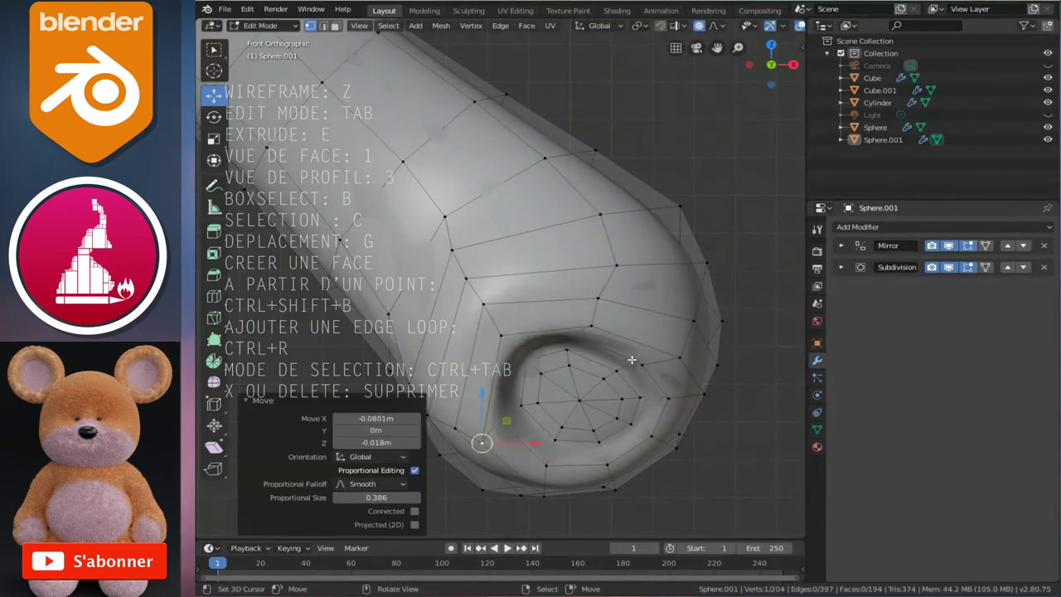
{"action": "key", "text": "g"}
{"action": "left_click", "coordinate": [653, 338]}
{"action": "key", "text": "g"}
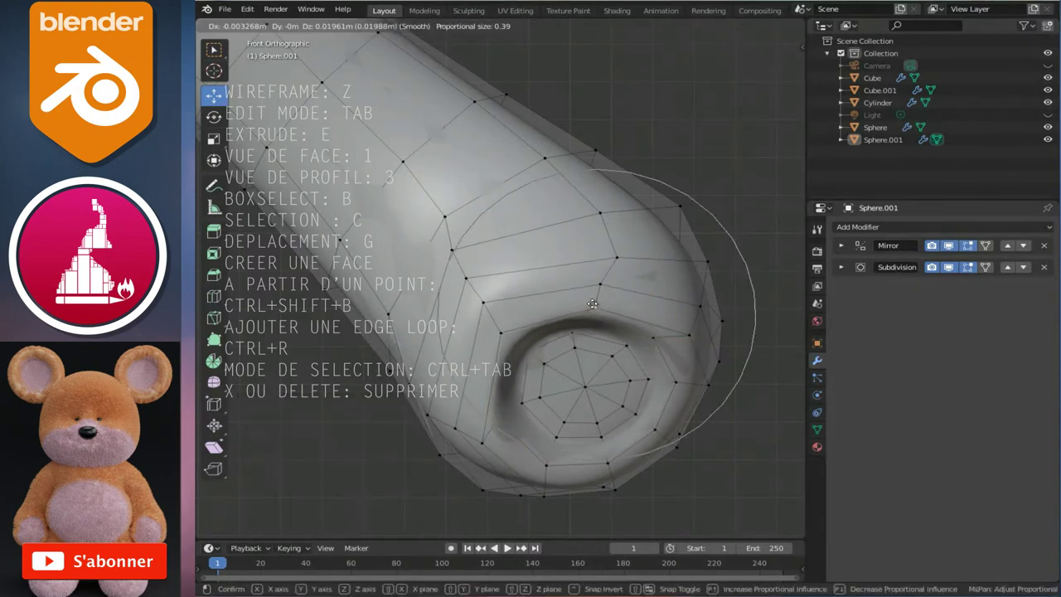
{"action": "left_click", "coordinate": [579, 291]}
{"action": "key", "text": "g"}
{"action": "left_click", "coordinate": [580, 202]}
{"action": "key", "text": "g"}
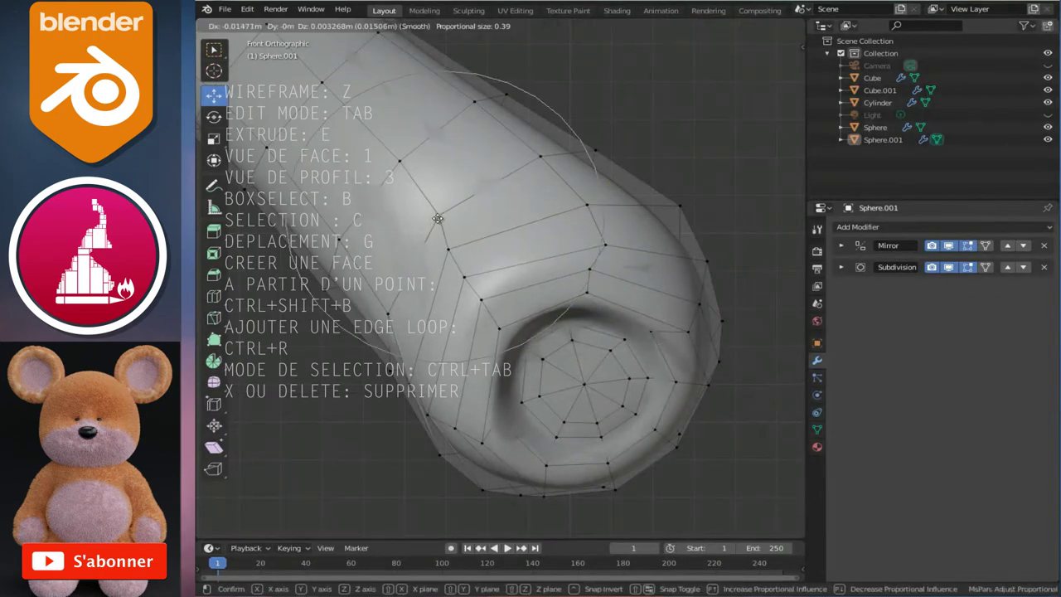
{"action": "left_click", "coordinate": [432, 216]}
{"action": "key", "text": "Tab"}
Zoom onto the hand end and shift its vertex up and left in Edit Mode
{"action": "scroll", "coordinate": [545, 349], "scroll_direction": "down", "scroll_amount": 3}
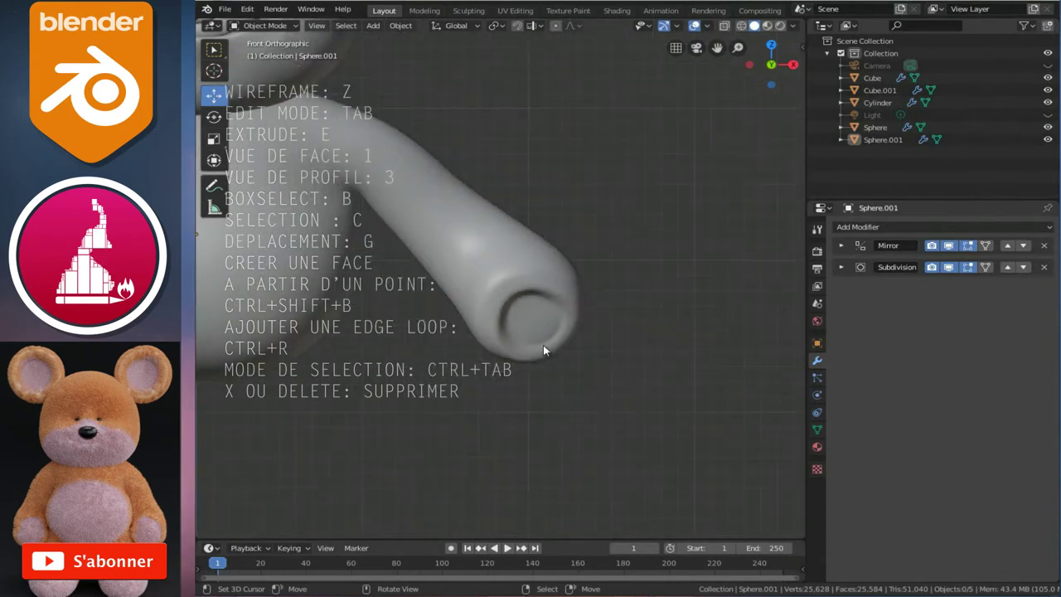
{"action": "scroll", "coordinate": [546, 346], "scroll_direction": "down", "scroll_amount": 4}
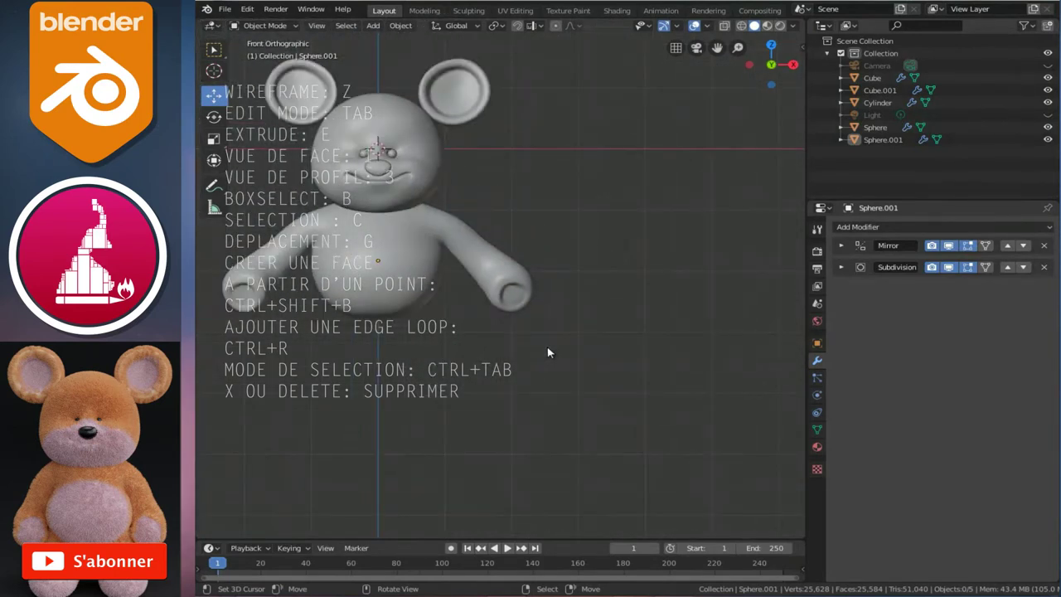
{"action": "scroll", "coordinate": [547, 347], "scroll_direction": "up", "scroll_amount": 2}
{"action": "scroll", "coordinate": [555, 332], "scroll_direction": "up", "scroll_amount": 4}
{"action": "mouse_move", "coordinate": [566, 312]}
{"action": "middle_mouse_down"}
{"action": "mouse_move", "coordinate": [502, 336]}
{"action": "mouse_move", "coordinate": [584, 337]}
{"action": "mouse_move", "coordinate": [575, 330]}
{"action": "middle_mouse_up"}
{"action": "key", "text": "Tab"}
{"action": "middle_click_drag", "start_coordinate": [514, 306], "coordinate": [523, 315]}
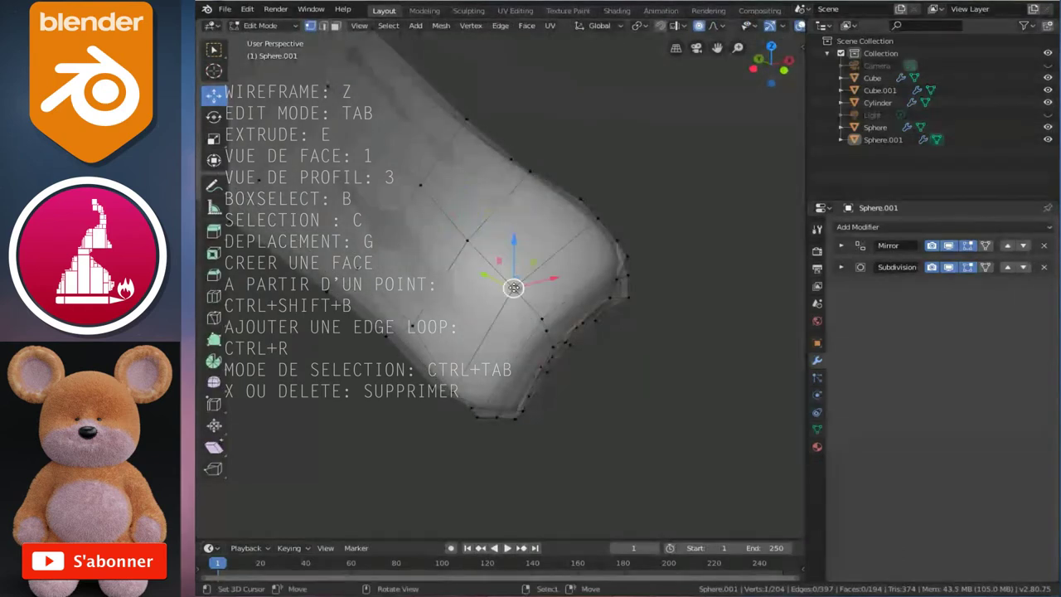
{"action": "mouse_move", "coordinate": [497, 279]}
{"action": "left_mouse_down"}
{"action": "mouse_move", "coordinate": [477, 264]}
{"action": "mouse_move", "coordinate": [530, 319]}
{"action": "left_mouse_up"}
{"action": "key", "text": "Tab"}
Return to a close front view of the hand and re-enter Edit Mode on Sphere.001
{"action": "middle_click_drag", "start_coordinate": [586, 347], "coordinate": [562, 348]}
{"action": "scroll", "coordinate": [506, 313], "scroll_direction": "down", "scroll_amount": 3}
{"action": "scroll", "coordinate": [483, 322], "scroll_direction": "down", "scroll_amount": 3}
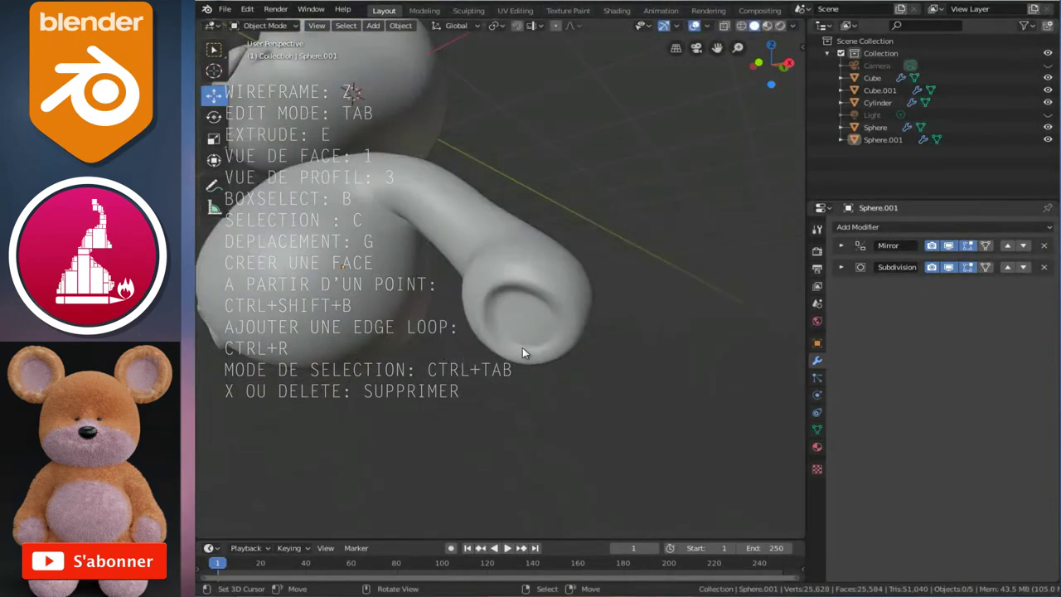
{"action": "key", "text": "1"}
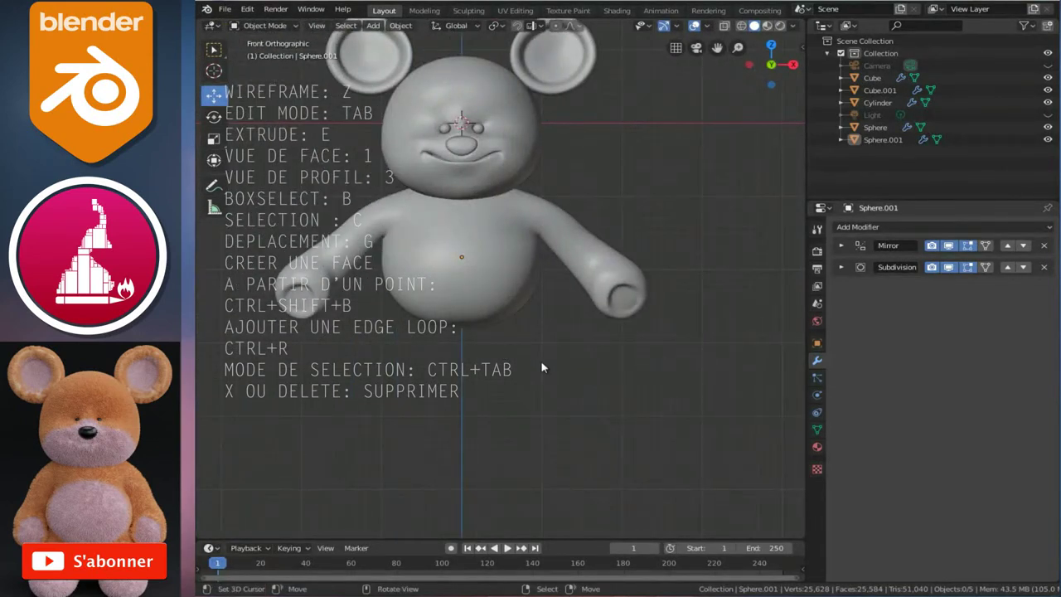
{"action": "scroll", "coordinate": [543, 367], "scroll_direction": "up", "scroll_amount": 2}
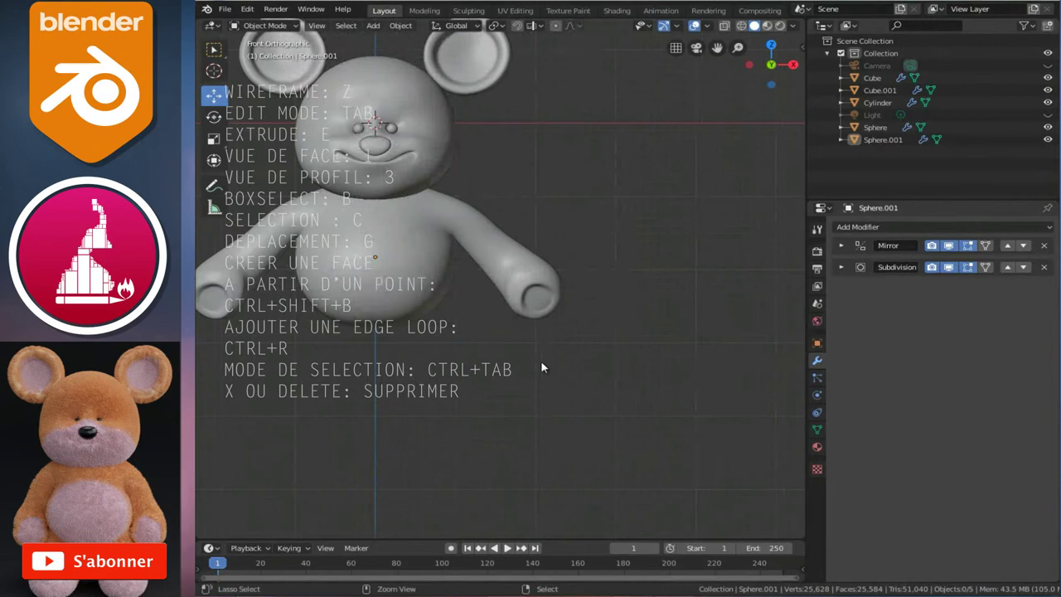
{"action": "scroll", "coordinate": [522, 375], "scroll_direction": "up", "scroll_amount": 5}
{"action": "key", "text": "Tab"}
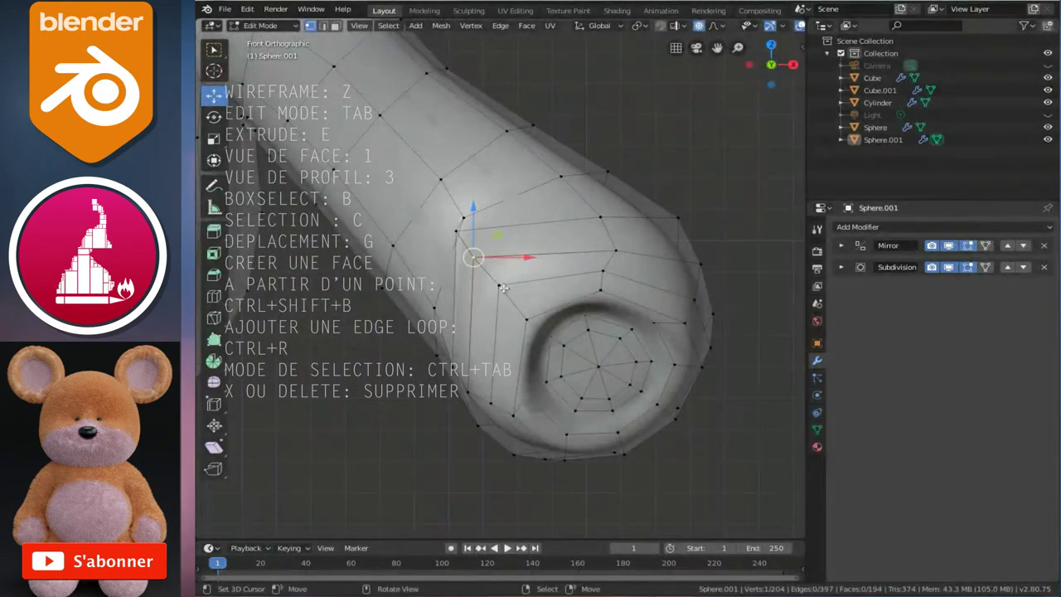
Make three proportional moves of hand-end vertices so it bulges around the palm recess
{"action": "middle_click_drag", "start_coordinate": [503, 288], "coordinate": [465, 307]}
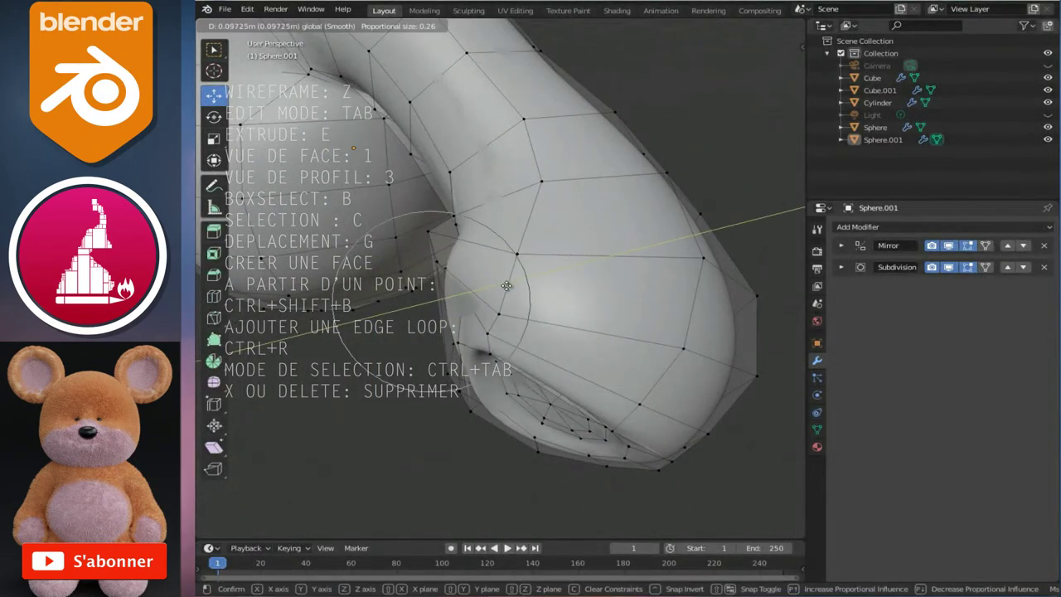
{"action": "scroll", "coordinate": [564, 284], "scroll_direction": "down", "scroll_amount": 2}
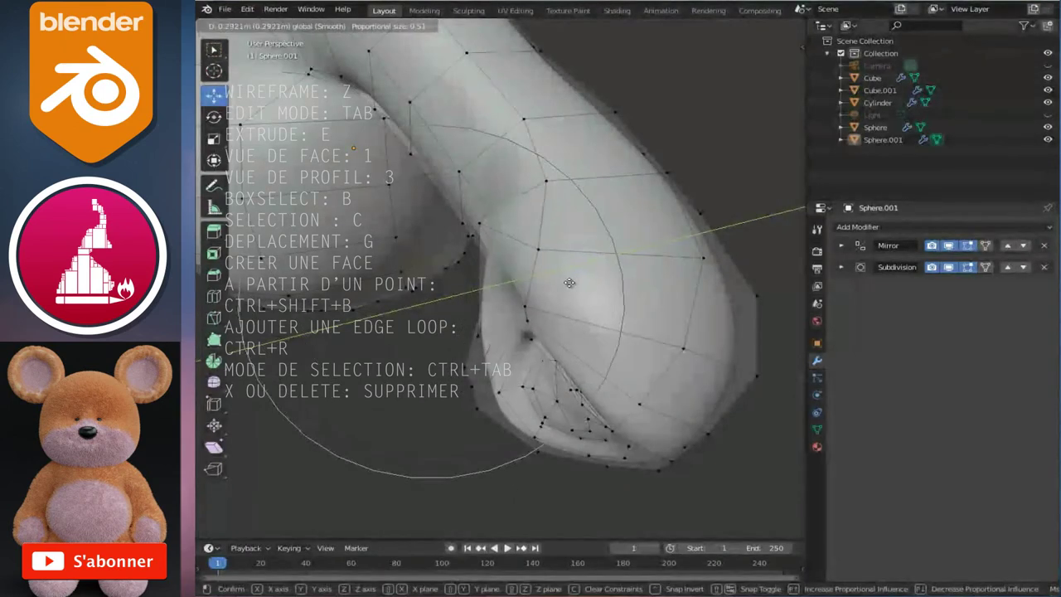
{"action": "left_click", "coordinate": [563, 284]}
{"action": "key", "text": "g"}
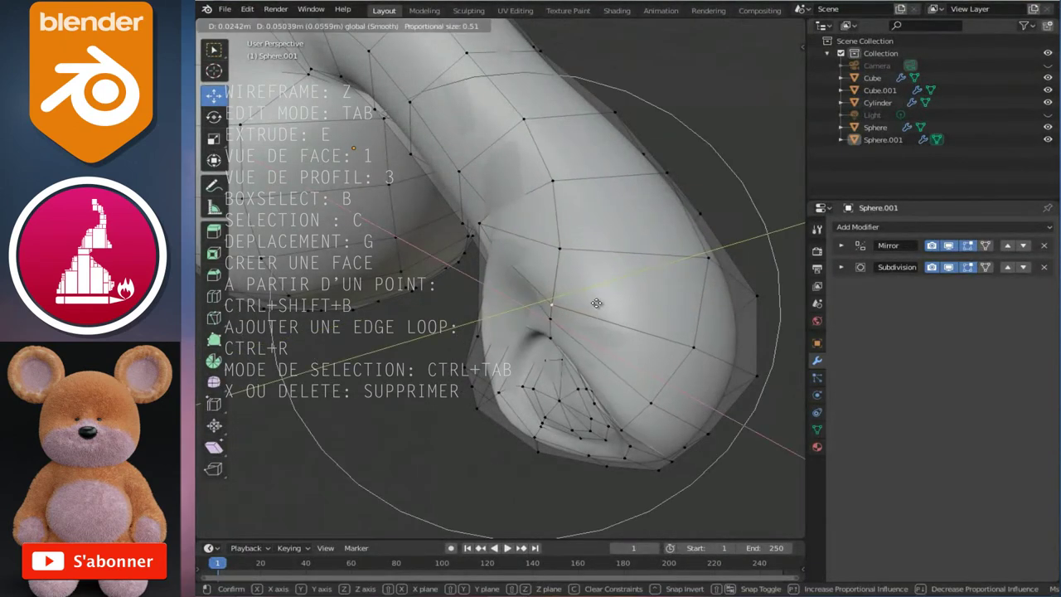
{"action": "left_click", "coordinate": [624, 296]}
{"action": "middle_click_drag", "start_coordinate": [623, 296], "coordinate": [593, 400]}
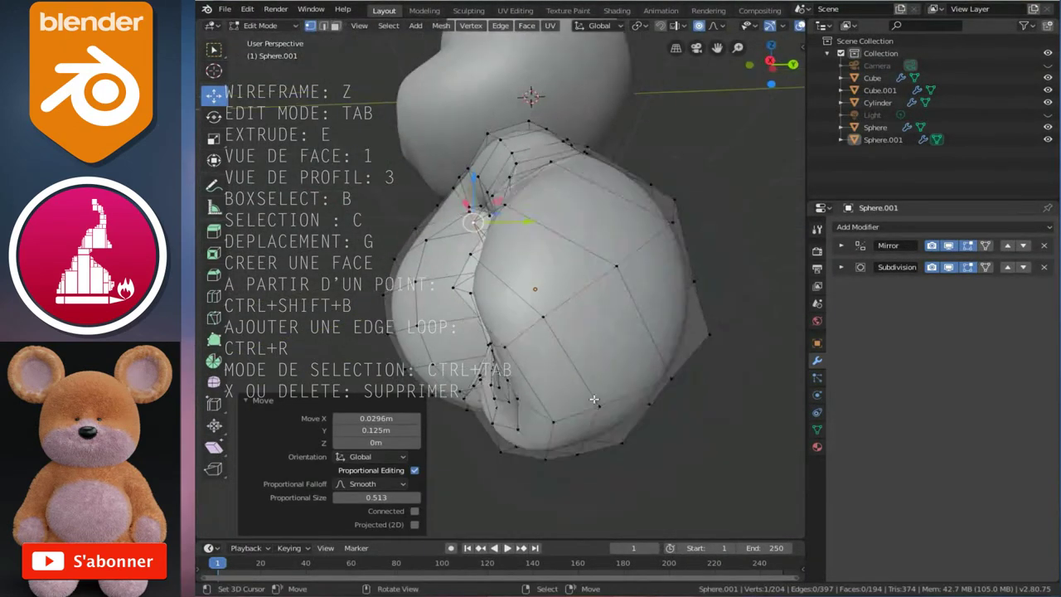
{"action": "key", "text": "g"}
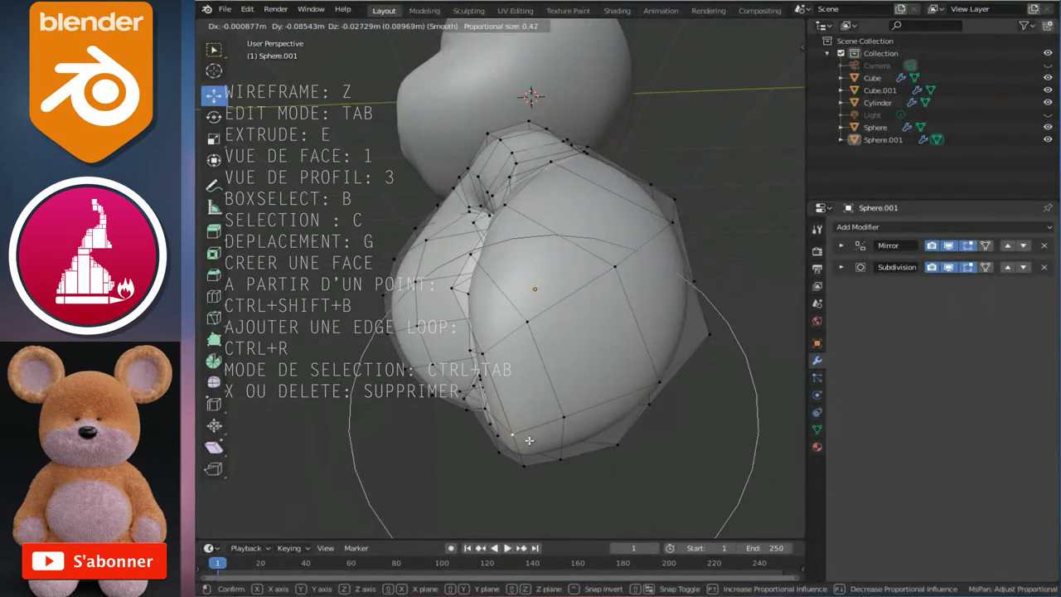
{"action": "left_click", "coordinate": [529, 440]}
Leave Edit Mode and orbit around the arm to inspect the smoothed, recessed palm
{"action": "key", "text": "3"}
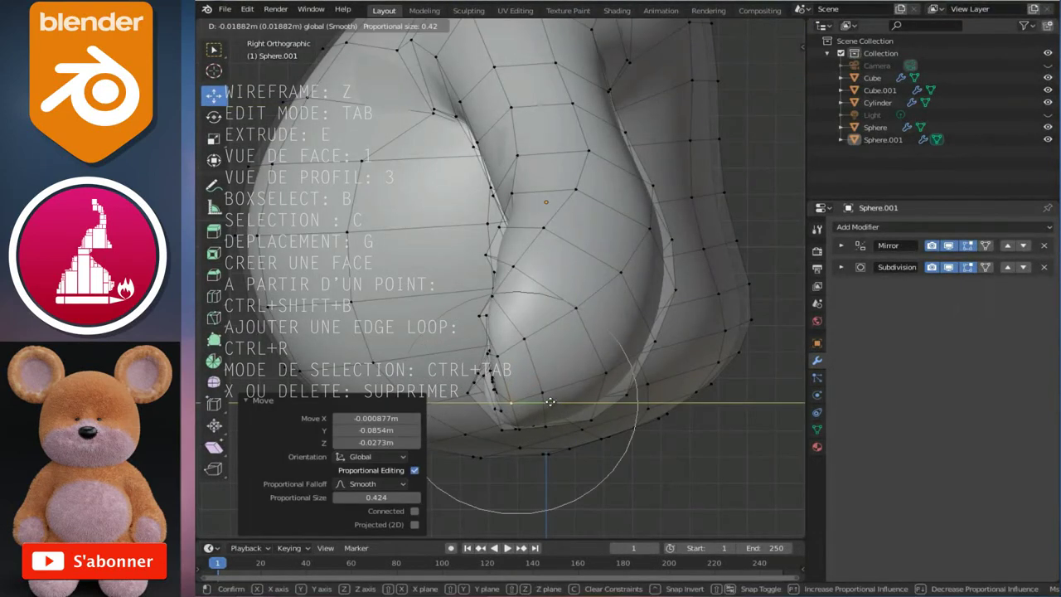
{"action": "middle_click_drag", "start_coordinate": [506, 379], "coordinate": [630, 443]}
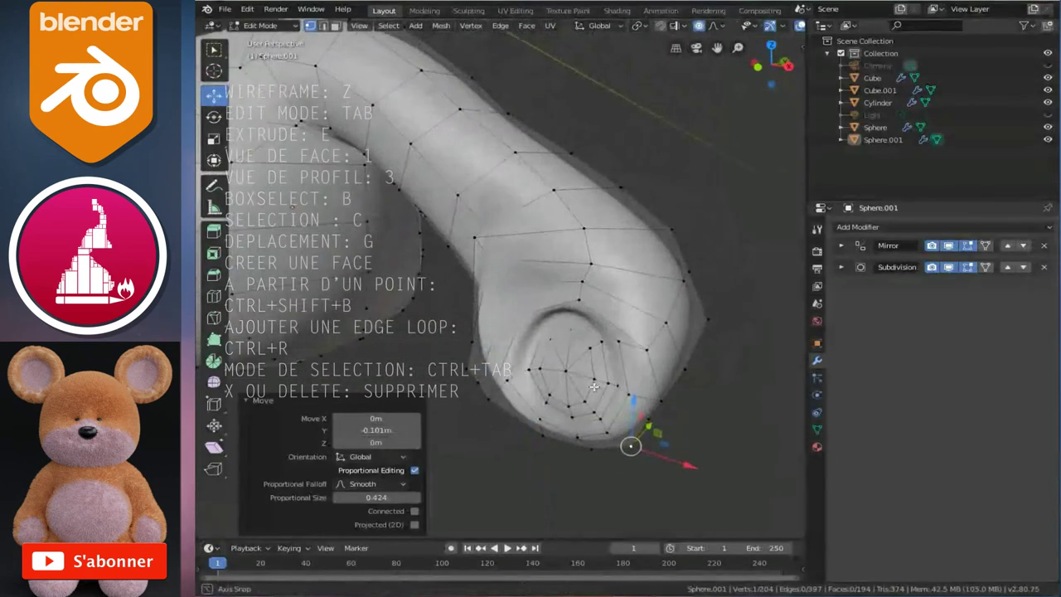
{"action": "scroll", "coordinate": [639, 422], "scroll_direction": "down", "scroll_amount": 2}
{"action": "key", "text": "Tab"}
{"action": "scroll", "coordinate": [592, 375], "scroll_direction": "down", "scroll_amount": 2}
{"action": "mouse_move", "coordinate": [593, 374]}
{"action": "middle_mouse_down"}
{"action": "mouse_move", "coordinate": [498, 325]}
{"action": "mouse_move", "coordinate": [607, 313]}
{"action": "middle_mouse_up"}
{"action": "scroll", "coordinate": [543, 291], "scroll_direction": "up", "scroll_amount": 1}
{"action": "mouse_move", "coordinate": [544, 292]}
{"action": "middle_mouse_down"}
{"action": "mouse_move", "coordinate": [535, 256]}
{"action": "mouse_move", "coordinate": [566, 276]}
{"action": "mouse_move", "coordinate": [490, 254]}
{"action": "middle_mouse_up"}
{"action": "scroll", "coordinate": [488, 263], "scroll_direction": "up", "scroll_amount": 1}
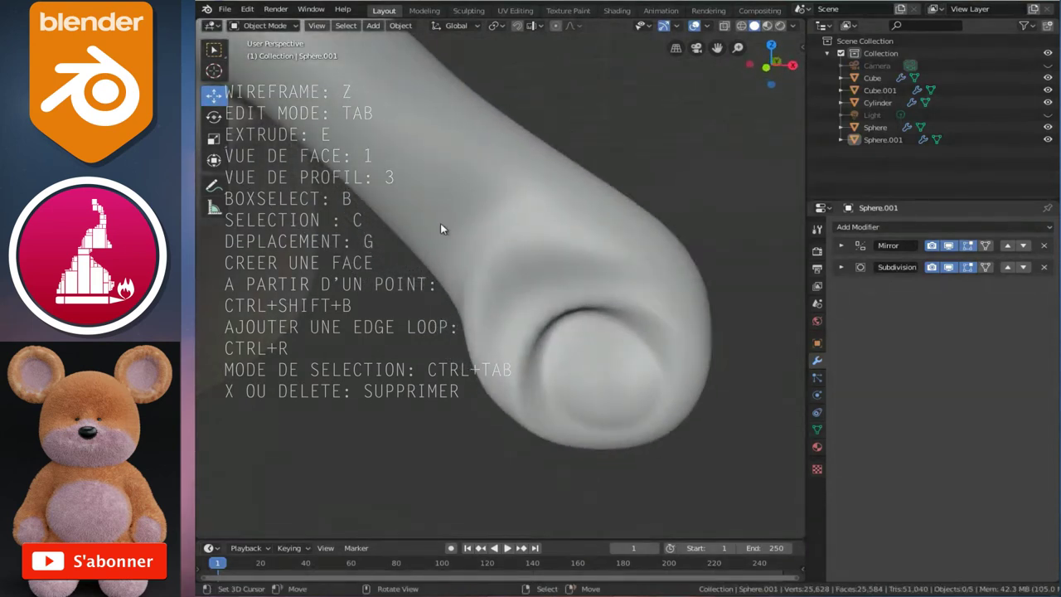
{"action": "middle_click_drag", "start_coordinate": [440, 229], "coordinate": [497, 207]}
Grow the selection around the hand and apply Smooth Vertices twice
{"action": "key", "text": "Tab"}
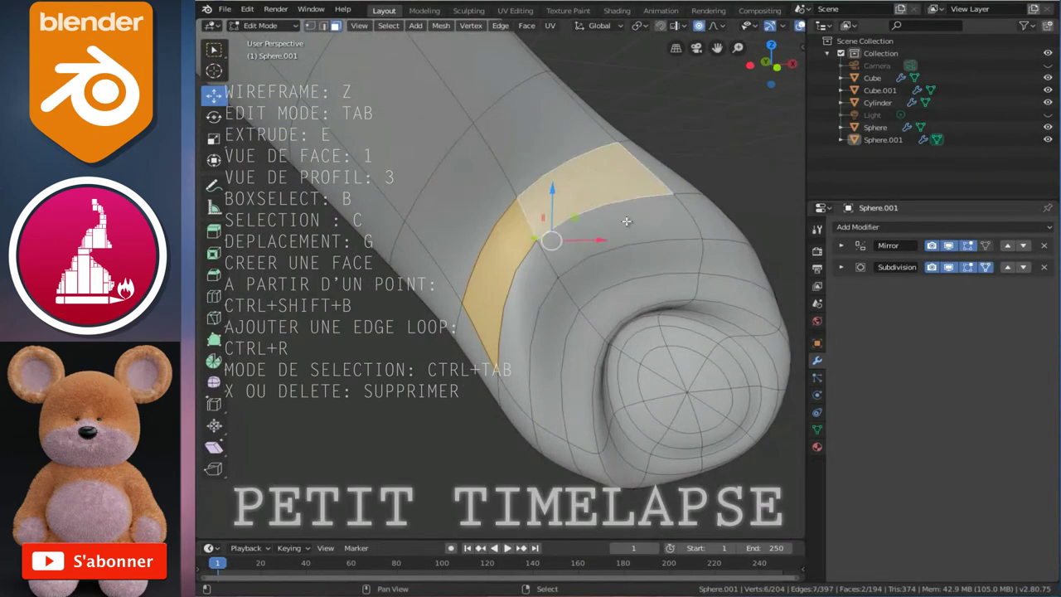
{"action": "key", "text": "ctrl+KP_Add"}
{"action": "key", "text": "ctrl+Tab"}
{"action": "left_click", "coordinate": [502, 317]}
{"action": "right_click", "coordinate": [539, 460]}
{"action": "left_click", "coordinate": [538, 461]}
{"action": "right_click", "coordinate": [533, 456]}
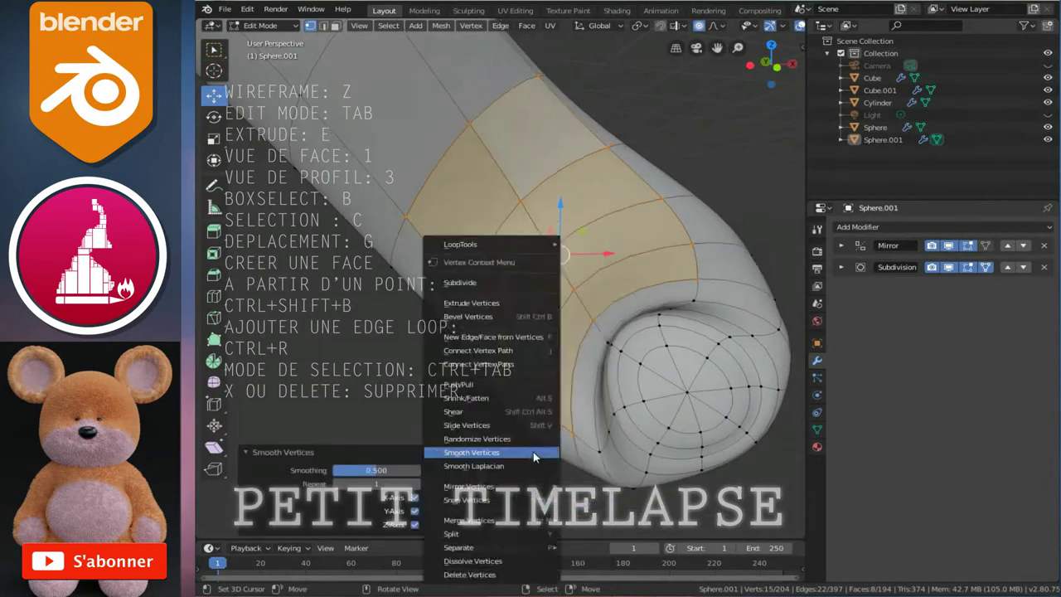
{"action": "right_click", "coordinate": [572, 332]}
Dissolve the extra edges in front view and bring up the palm disc's vertex menu
{"action": "key", "text": "Tab"}
{"action": "scroll", "coordinate": [647, 335], "scroll_direction": "down", "scroll_amount": 5}
{"action": "key", "text": "KP_1"}
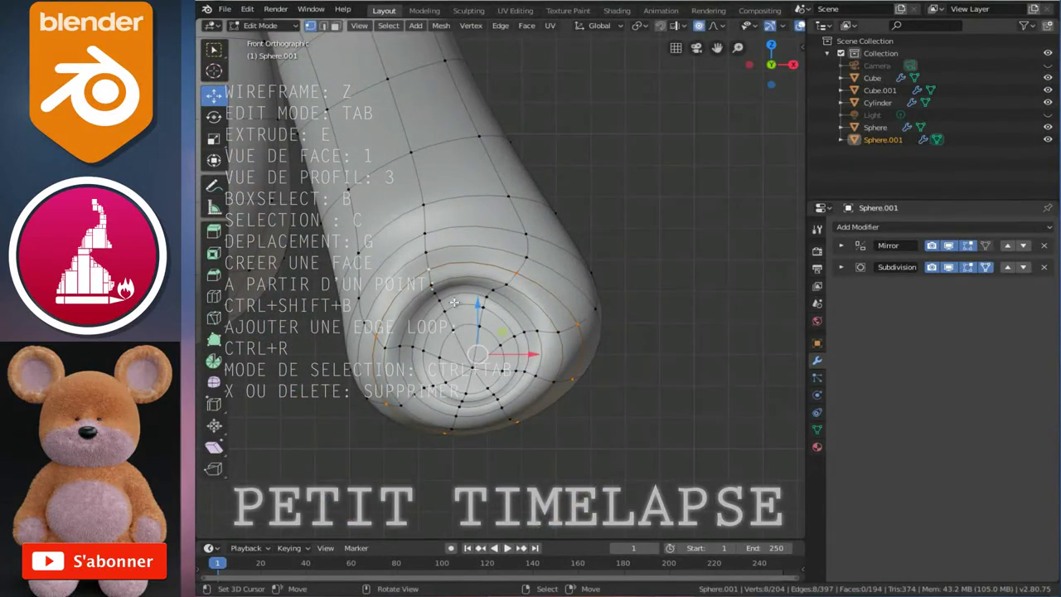
{"action": "left_click", "coordinate": [406, 360]}
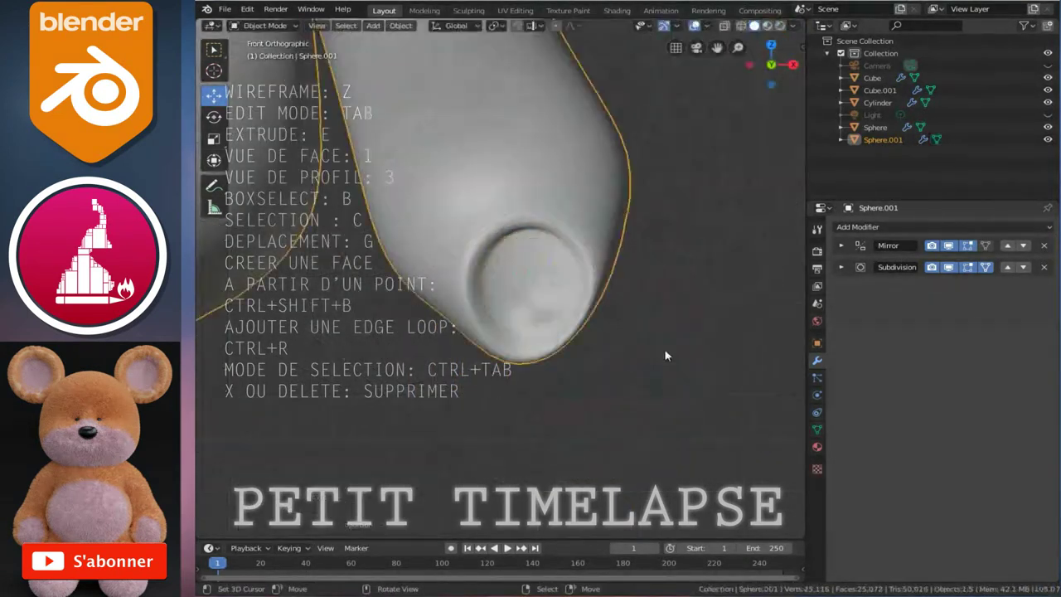
{"action": "right_click", "coordinate": [580, 346]}
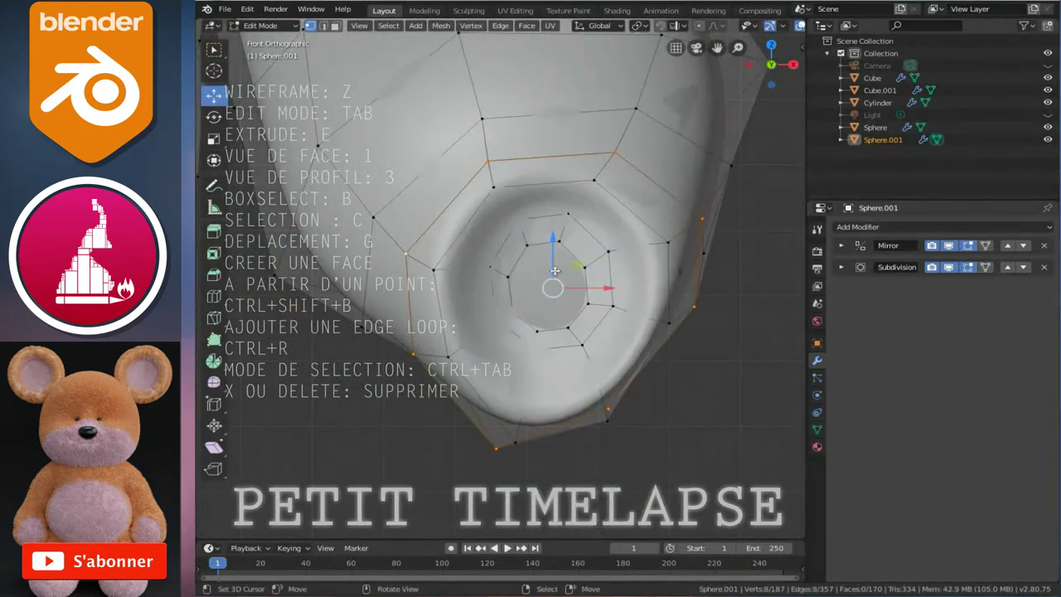
Edge-slide and rotate edges on the hand, then rescale and tilt the palm vertices
{"action": "left_click", "coordinate": [414, 148]}
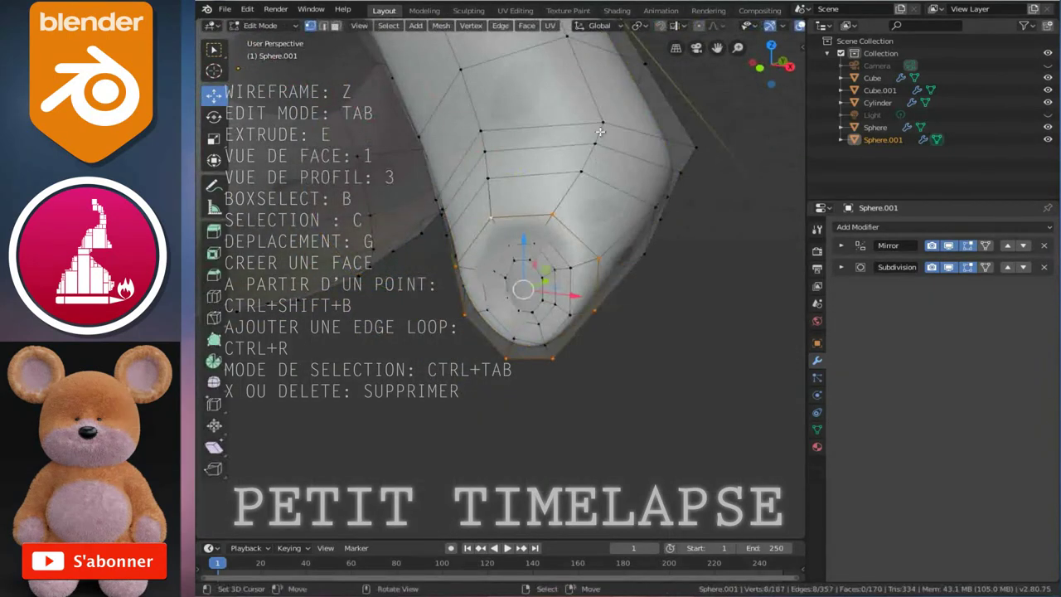
{"action": "left_click", "coordinate": [605, 121]}
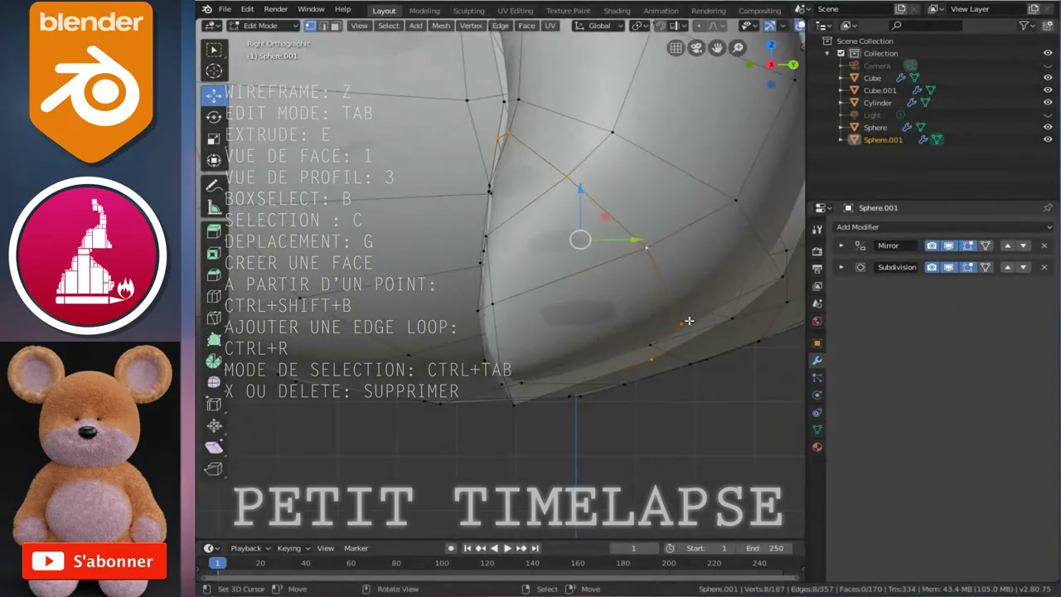
{"action": "left_click", "coordinate": [745, 354]}
{"action": "key", "text": "g"}
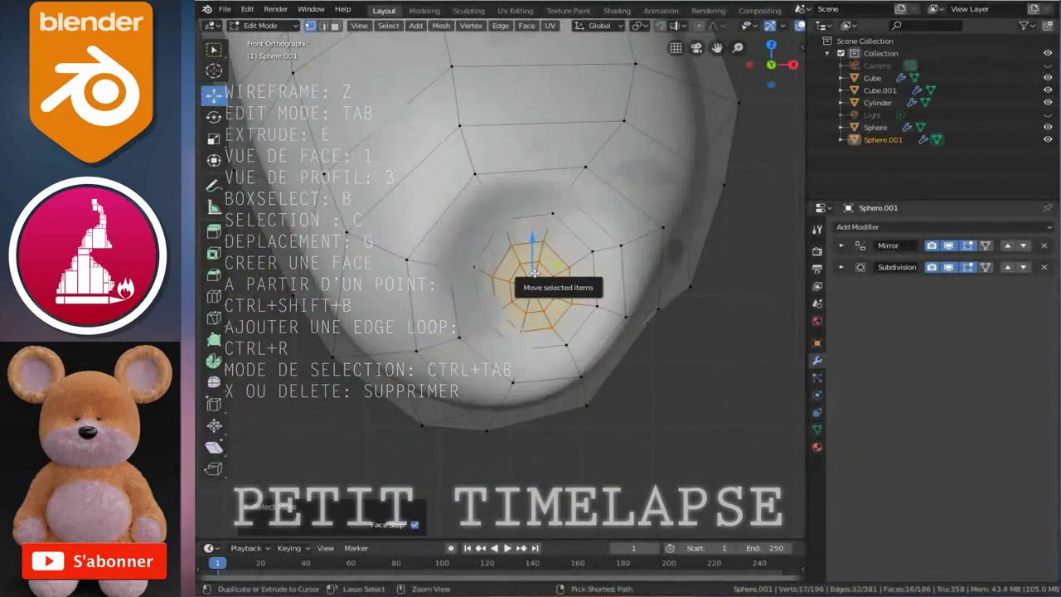
{"action": "key", "text": "r"}
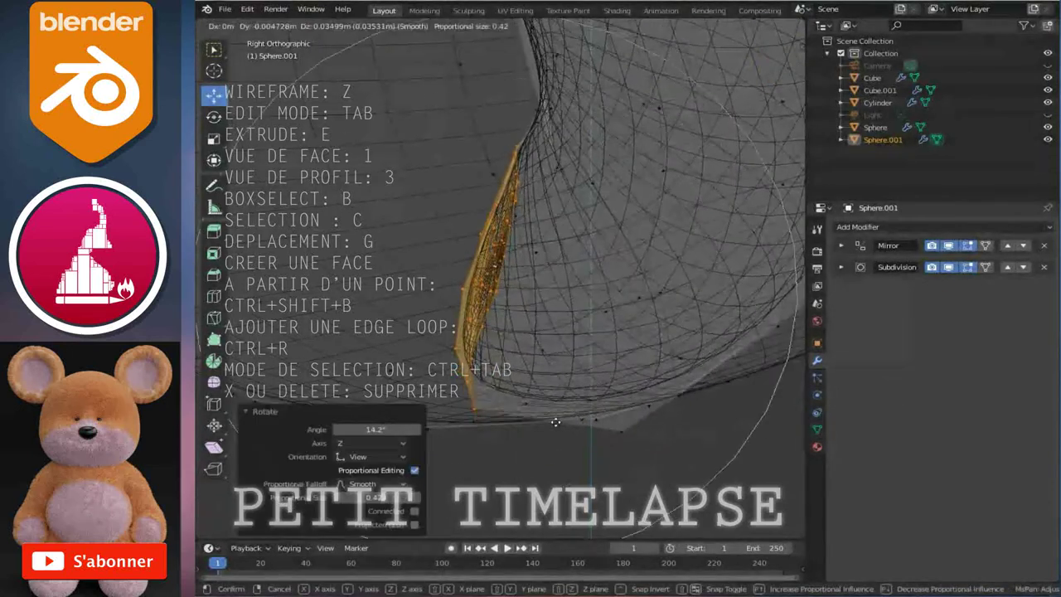
{"action": "scroll", "coordinate": [555, 389], "scroll_direction": "down", "scroll_amount": 5}
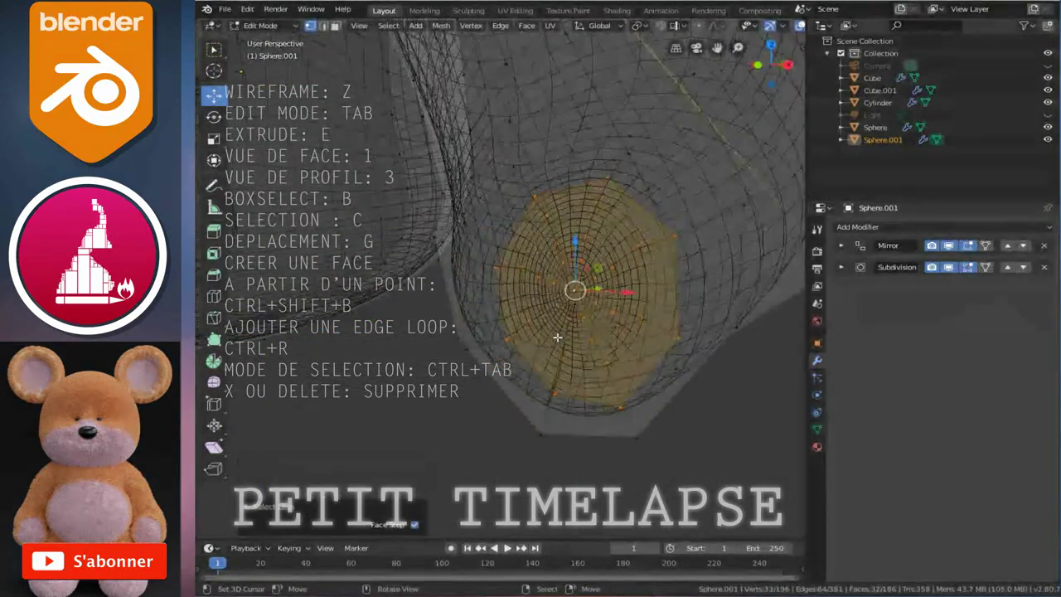
Softly adjust the palm from the side and add an edge loop near the rim, widening it by 1.089
{"action": "key", "text": "KP_3"}
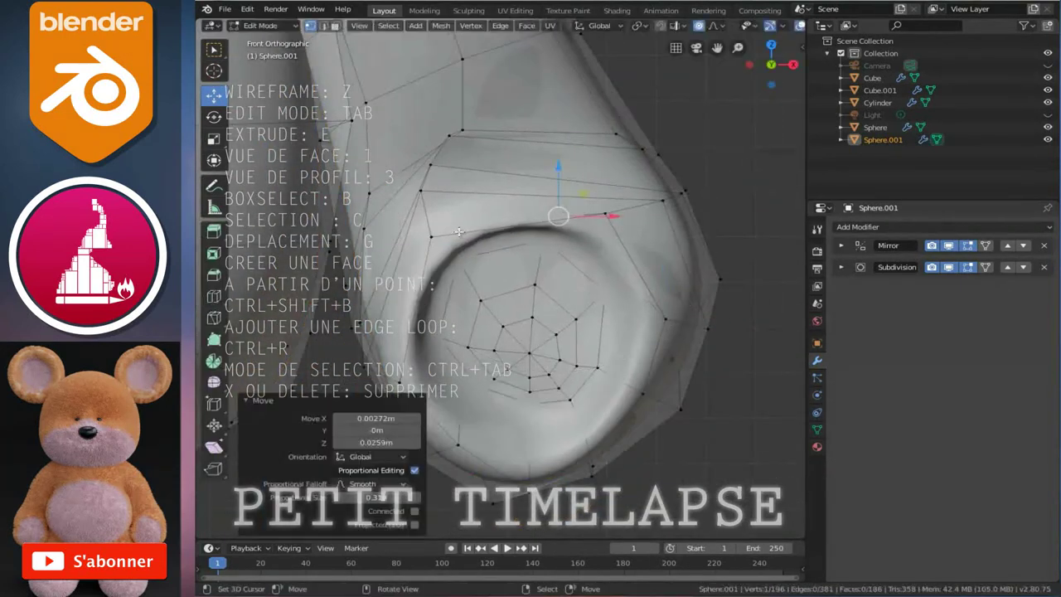
{"action": "left_click", "coordinate": [673, 316]}
{"action": "key", "text": "Tab"}
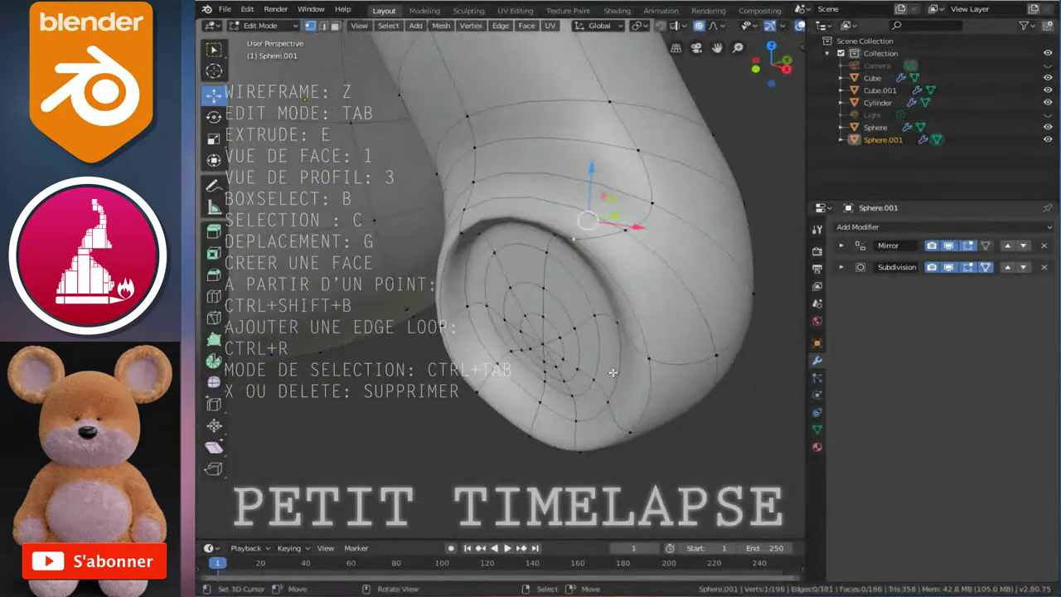
{"action": "key", "text": "ctrl+r"}
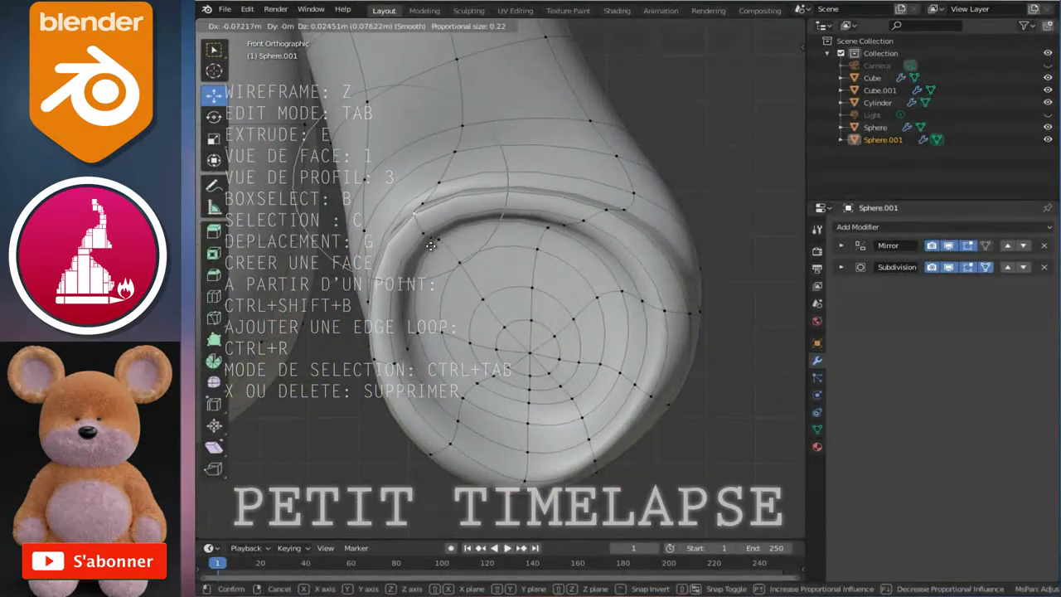
{"action": "left_click", "coordinate": [431, 244]}
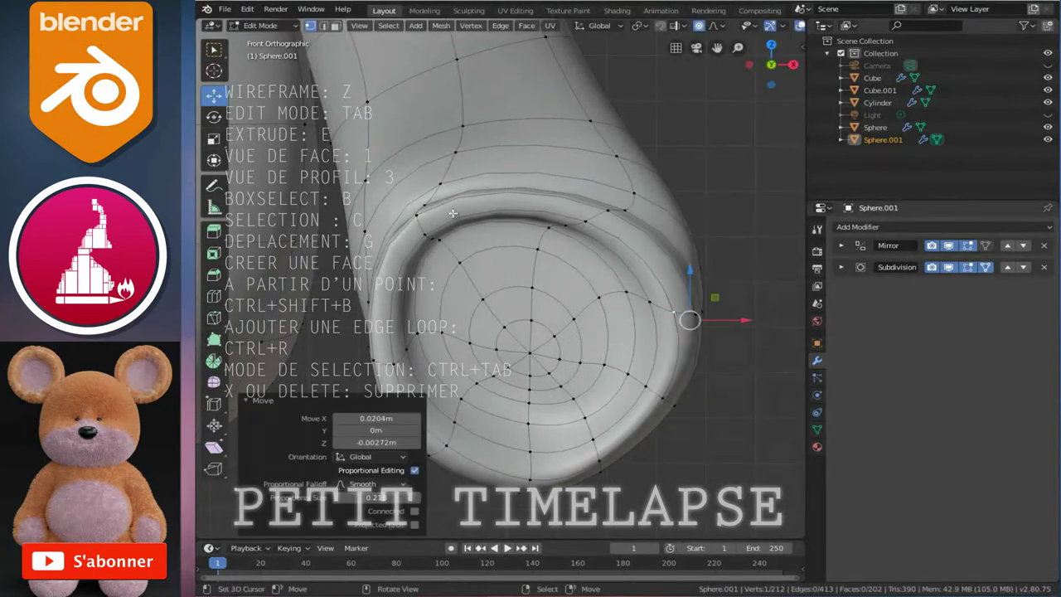
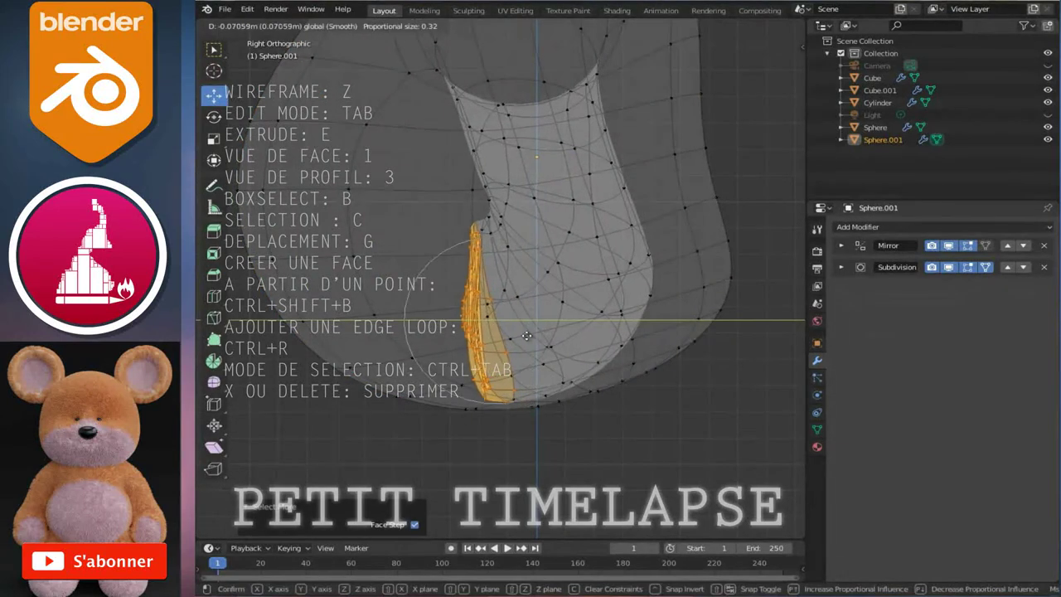
Finish the proportional move and rotation of the arm-end pad rim vertices, checking in Front view
{"action": "left_click", "coordinate": [517, 338]}
{"action": "key", "text": "r"}
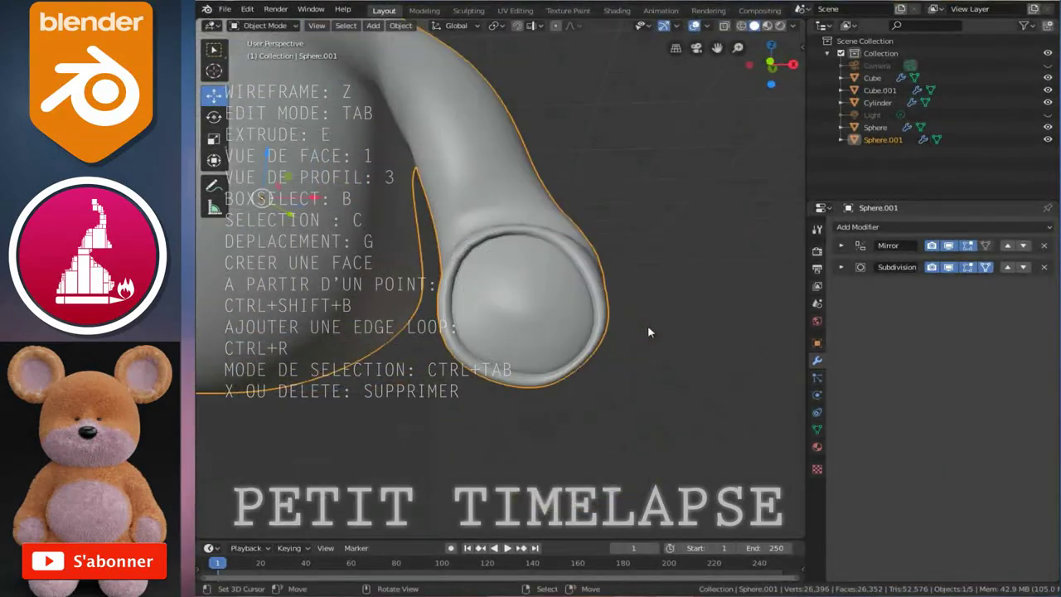
{"action": "key", "text": "1"}
{"action": "scroll", "coordinate": [648, 331], "scroll_direction": "up", "scroll_amount": 3}
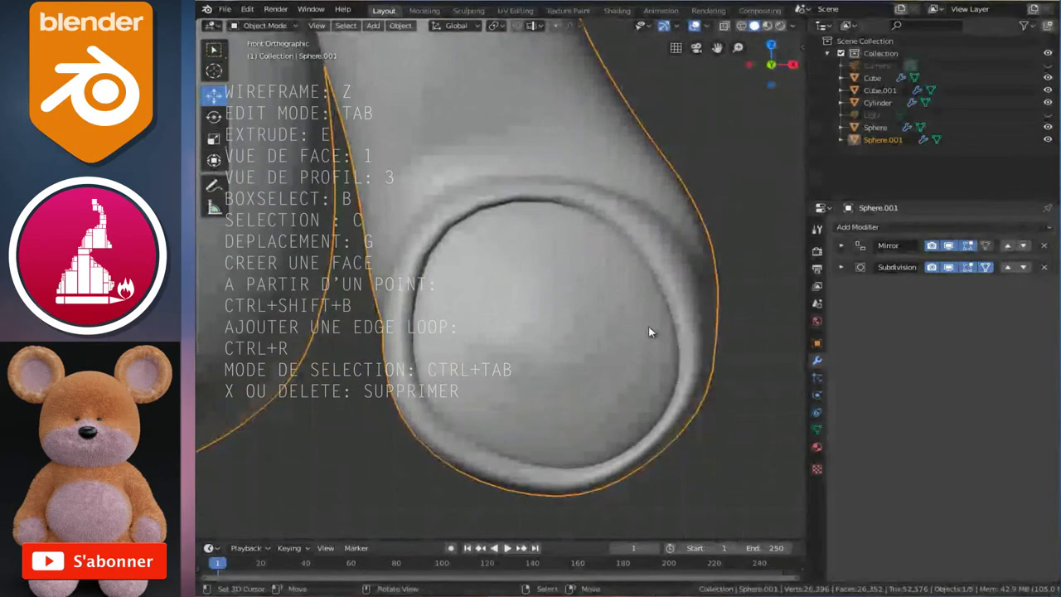
{"action": "mouse_move", "coordinate": [581, 335]}
{"action": "middle_mouse_down"}
{"action": "mouse_move", "coordinate": [585, 295]}
{"action": "mouse_move", "coordinate": [597, 293]}
{"action": "mouse_move", "coordinate": [597, 333]}
{"action": "mouse_move", "coordinate": [534, 381]}
{"action": "middle_mouse_up"}
Slide a lower rim vertex along X with proportional falloff to even out the paw rim
{"action": "key", "text": "Tab"}
{"action": "right_click", "coordinate": [526, 421]}
{"action": "middle_click_drag", "start_coordinate": [559, 421], "coordinate": [589, 424]}
{"action": "key", "text": "g"}
{"action": "key", "text": "x"}
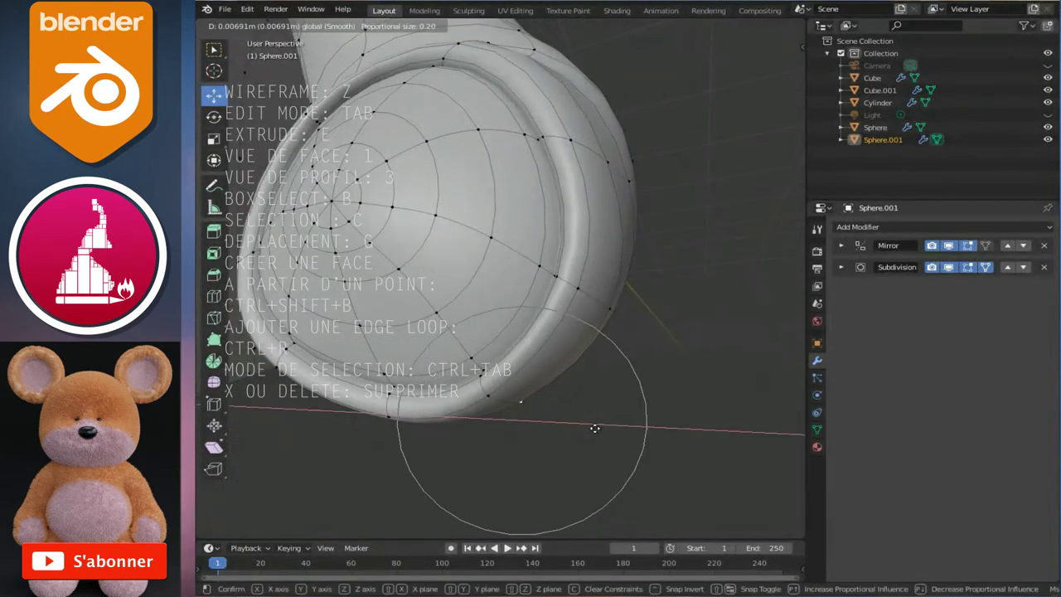
{"action": "left_click", "coordinate": [606, 436]}
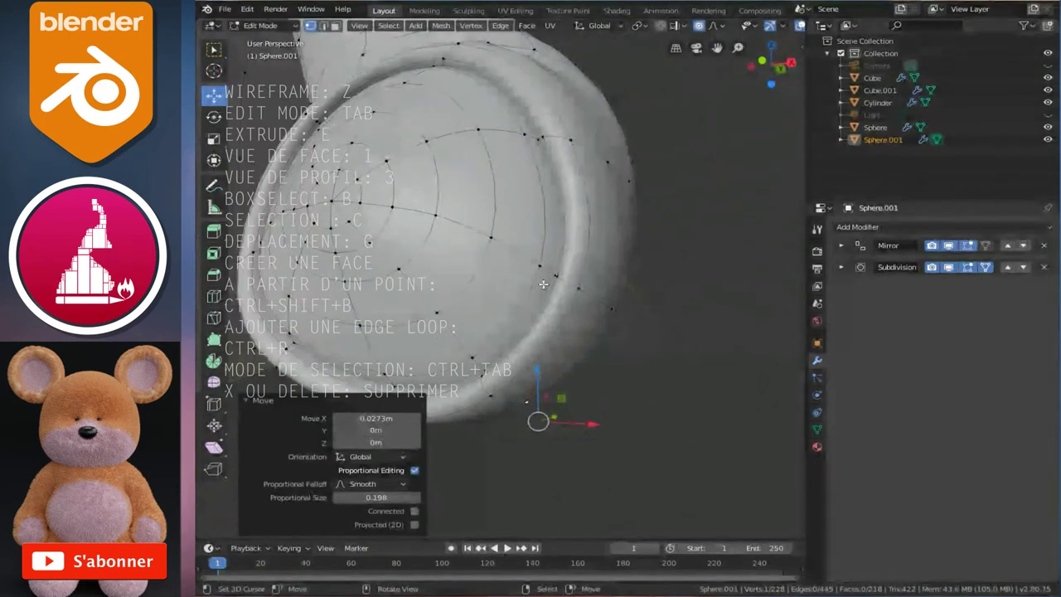
{"action": "key", "text": "1"}
{"action": "scroll", "coordinate": [543, 284], "scroll_direction": "down", "scroll_amount": 4}
Preview the rounded paw in Object Mode from several zoom levels and angles
{"action": "key", "text": "Tab"}
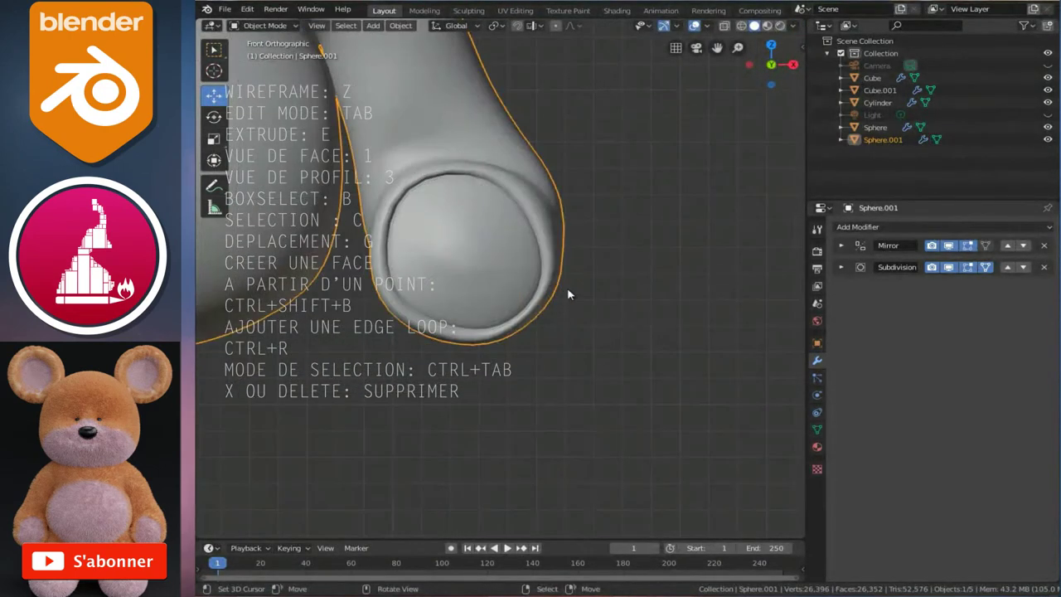
{"action": "scroll", "coordinate": [586, 252], "scroll_direction": "up", "scroll_amount": 3}
{"action": "key", "text": "Tab"}
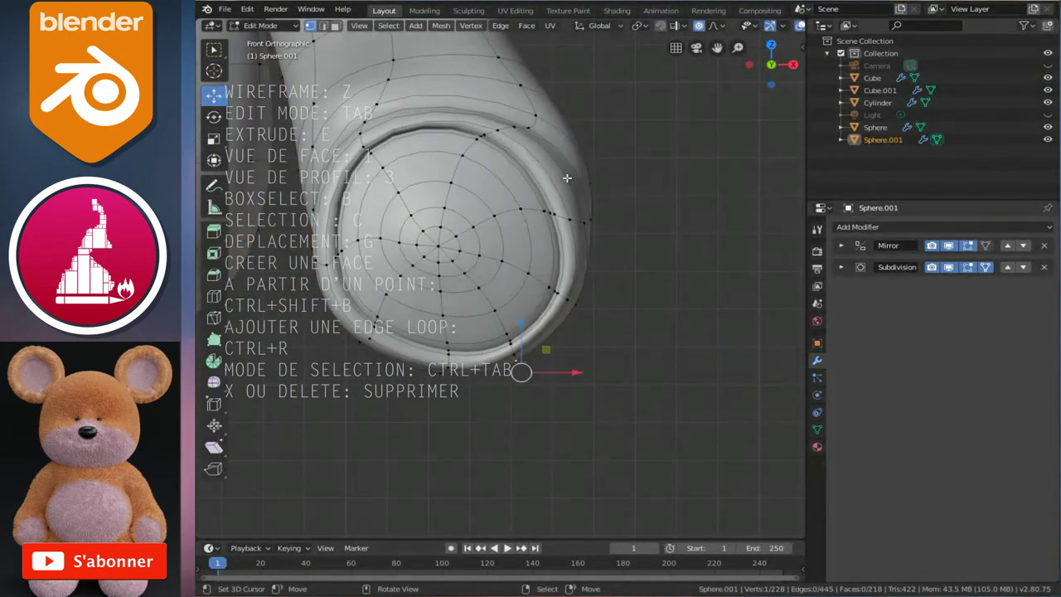
{"action": "key", "text": "Tab"}
{"action": "scroll", "coordinate": [580, 249], "scroll_direction": "down", "scroll_amount": 2}
{"action": "scroll", "coordinate": [580, 251], "scroll_direction": "down", "scroll_amount": 2}
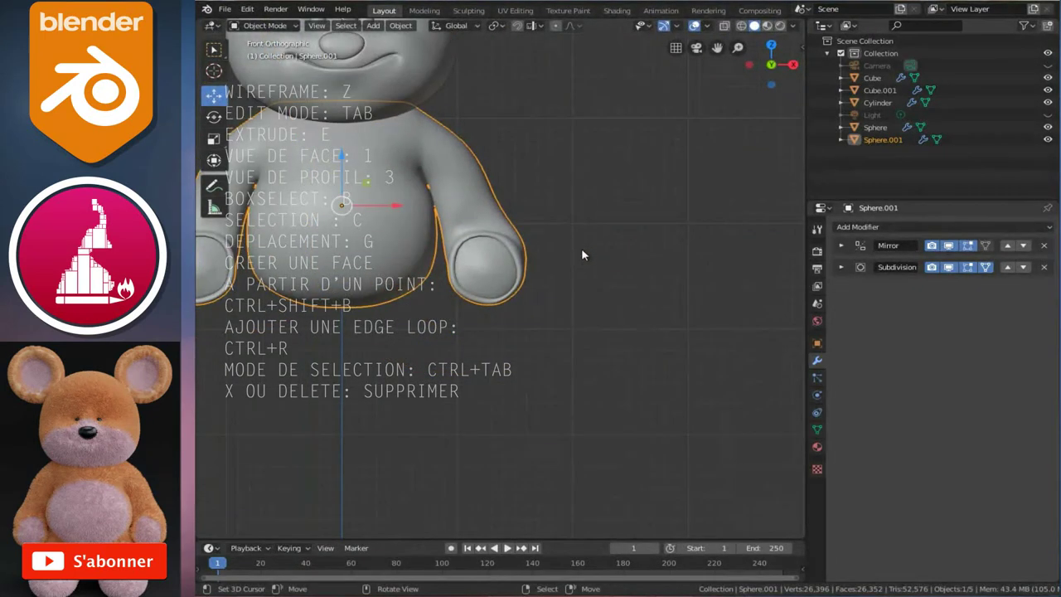
{"action": "scroll", "coordinate": [580, 248], "scroll_direction": "up", "scroll_amount": 3}
{"action": "scroll", "coordinate": [582, 251], "scroll_direction": "up", "scroll_amount": 2}
{"action": "scroll", "coordinate": [583, 249], "scroll_direction": "down", "scroll_amount": 1}
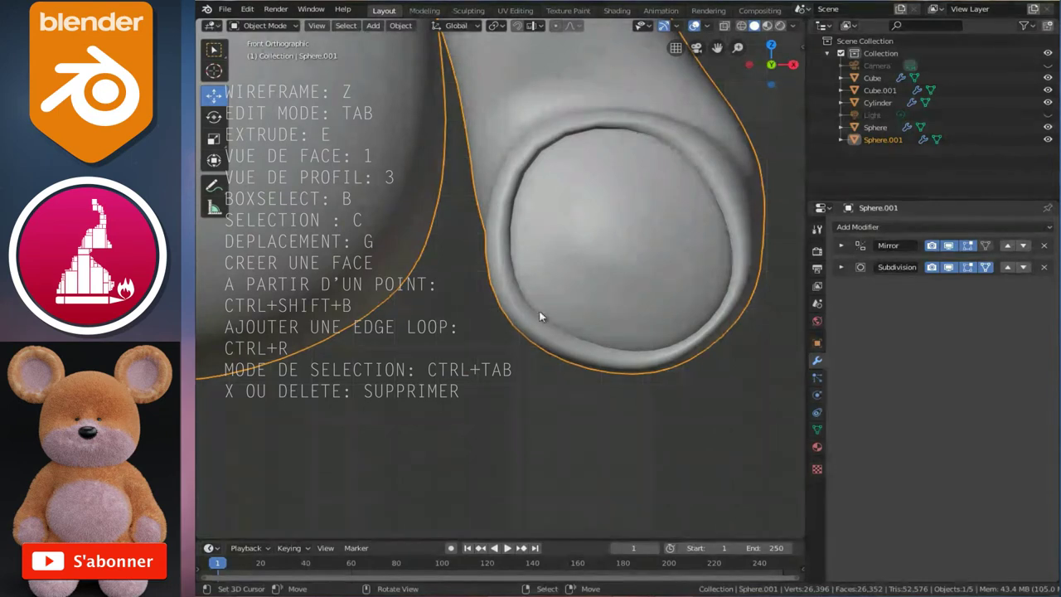
{"action": "mouse_move", "coordinate": [571, 336]}
{"action": "middle_mouse_down"}
{"action": "mouse_move", "coordinate": [607, 307]}
{"action": "mouse_move", "coordinate": [566, 287]}
{"action": "mouse_move", "coordinate": [523, 290]}
{"action": "middle_mouse_up"}
Make several proportional moves of the pad-rim vertices at the arm end
{"action": "key", "text": "Tab"}
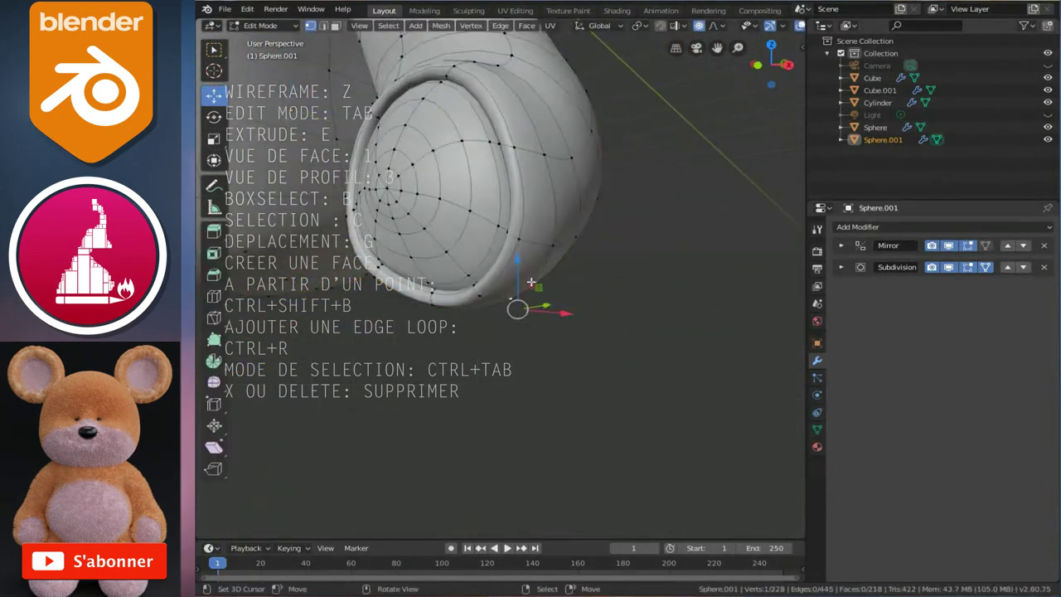
{"action": "key", "text": "g"}
{"action": "left_click", "coordinate": [515, 300]}
{"action": "key", "text": "g"}
{"action": "left_click", "coordinate": [518, 302]}
{"action": "middle_click_drag", "start_coordinate": [518, 302], "coordinate": [472, 294]}
{"action": "left_click", "coordinate": [458, 300]}
{"action": "key", "text": "g"}
{"action": "left_click", "coordinate": [377, 265]}
Make further rim vertex moves with resized falloff so the hand flows into the arm
{"action": "key", "text": "g"}
{"action": "scroll", "coordinate": [367, 274], "scroll_direction": "up", "scroll_amount": 1}
{"action": "scroll", "coordinate": [367, 273], "scroll_direction": "up", "scroll_amount": 2}
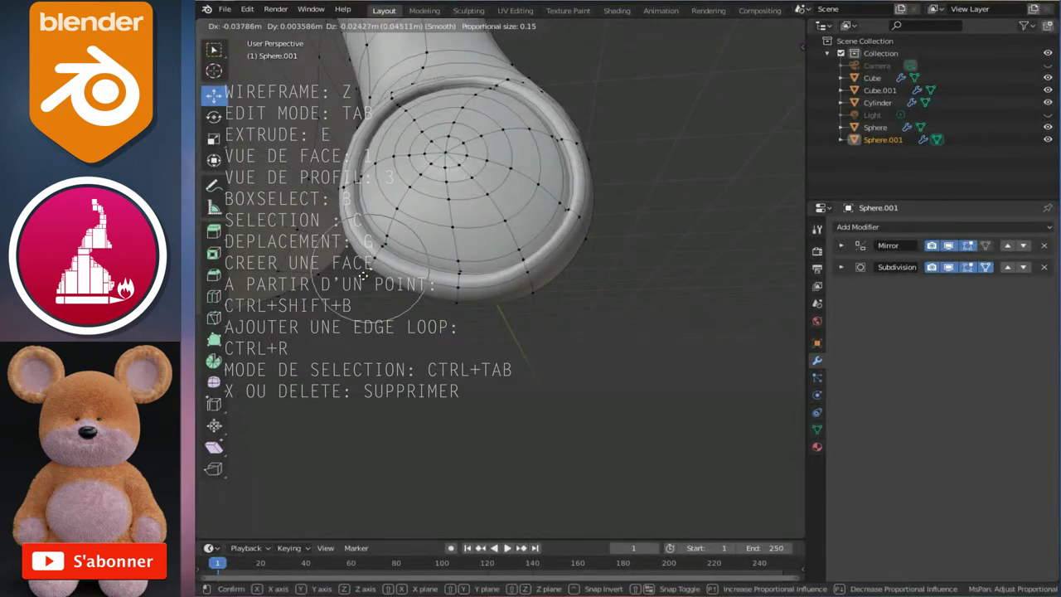
{"action": "left_click", "coordinate": [362, 275]}
{"action": "middle_click_drag", "start_coordinate": [362, 275], "coordinate": [348, 203]}
{"action": "key", "text": "g"}
{"action": "left_click", "coordinate": [346, 199]}
{"action": "scroll", "coordinate": [365, 216], "scroll_direction": "up", "scroll_amount": 5}
{"action": "scroll", "coordinate": [369, 222], "scroll_direction": "down", "scroll_amount": 5}
{"action": "mouse_move", "coordinate": [374, 226]}
{"action": "middle_mouse_down"}
{"action": "mouse_move", "coordinate": [362, 229]}
{"action": "mouse_move", "coordinate": [380, 251]}
{"action": "middle_mouse_up"}
{"action": "key", "text": "g"}
{"action": "left_click", "coordinate": [384, 259]}
Check the smoothed hand in Object Mode from Front view
{"action": "key", "text": "Tab"}
{"action": "scroll", "coordinate": [460, 240], "scroll_direction": "down", "scroll_amount": 1}
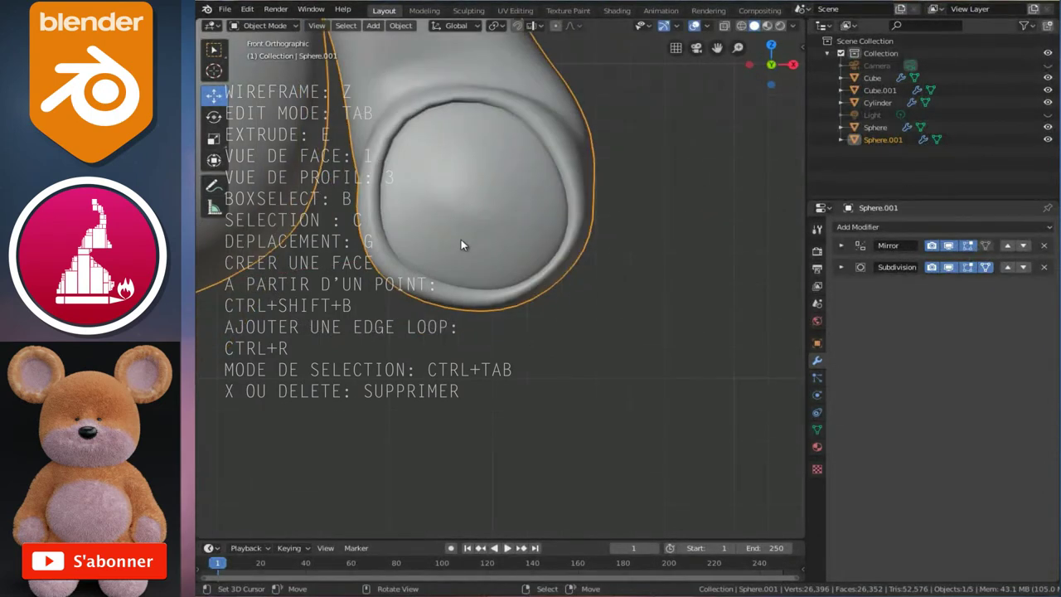
{"action": "key", "text": "1"}
{"action": "scroll", "coordinate": [547, 274], "scroll_direction": "up", "scroll_amount": 2}
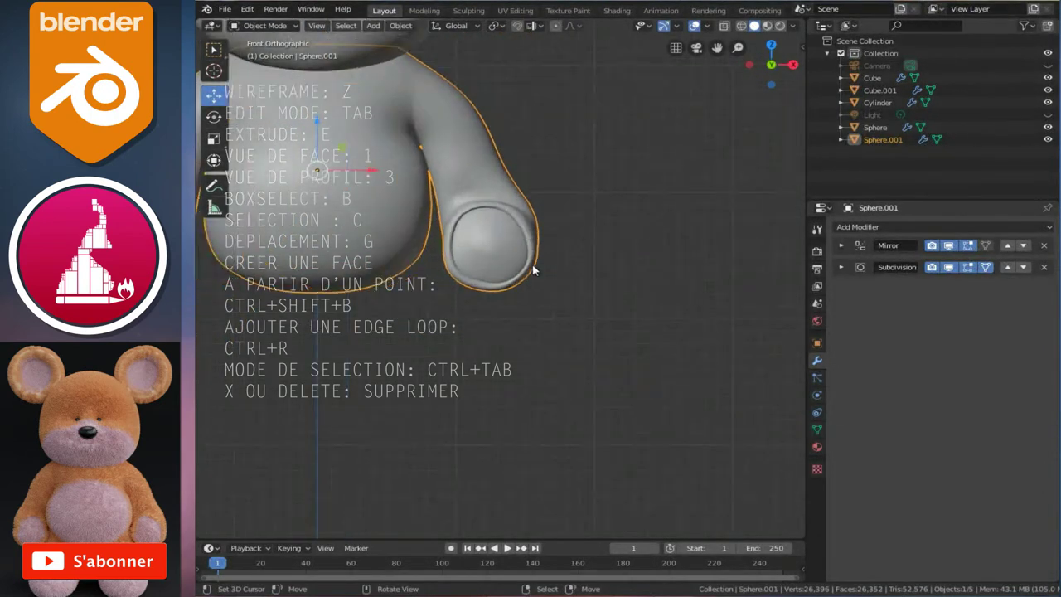
{"action": "scroll", "coordinate": [498, 282], "scroll_direction": "up", "scroll_amount": 2}
{"action": "scroll", "coordinate": [490, 285], "scroll_direction": "up", "scroll_amount": 3}
{"action": "scroll", "coordinate": [488, 266], "scroll_direction": "up", "scroll_amount": 2}
Adjust the wrist vertex twice with proportional falloff, then return to Object Mode
{"action": "key", "text": "Tab"}
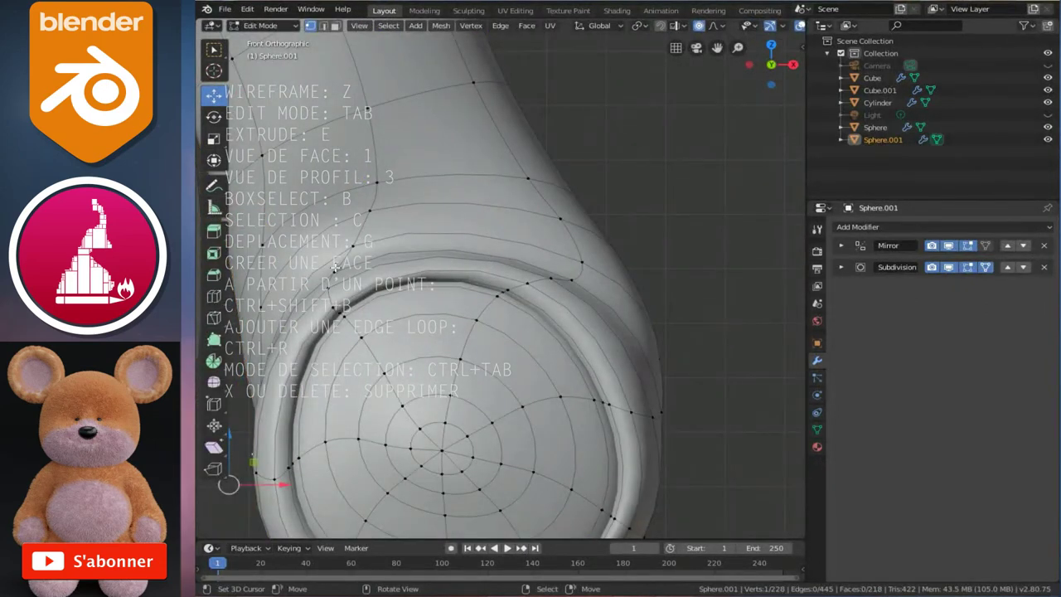
{"action": "key", "text": "g"}
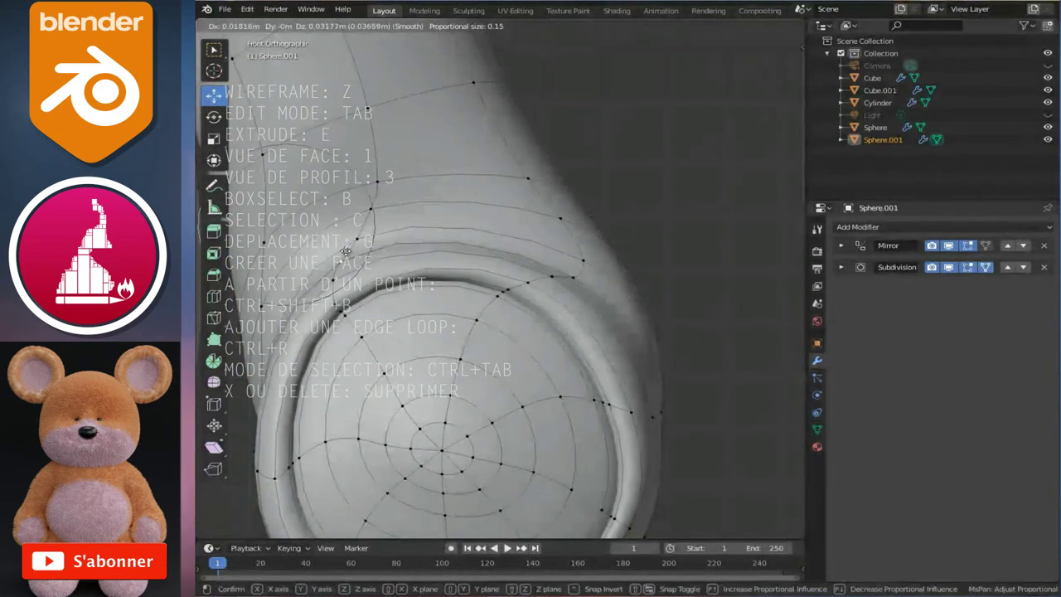
{"action": "left_click", "coordinate": [345, 251]}
{"action": "key", "text": "g"}
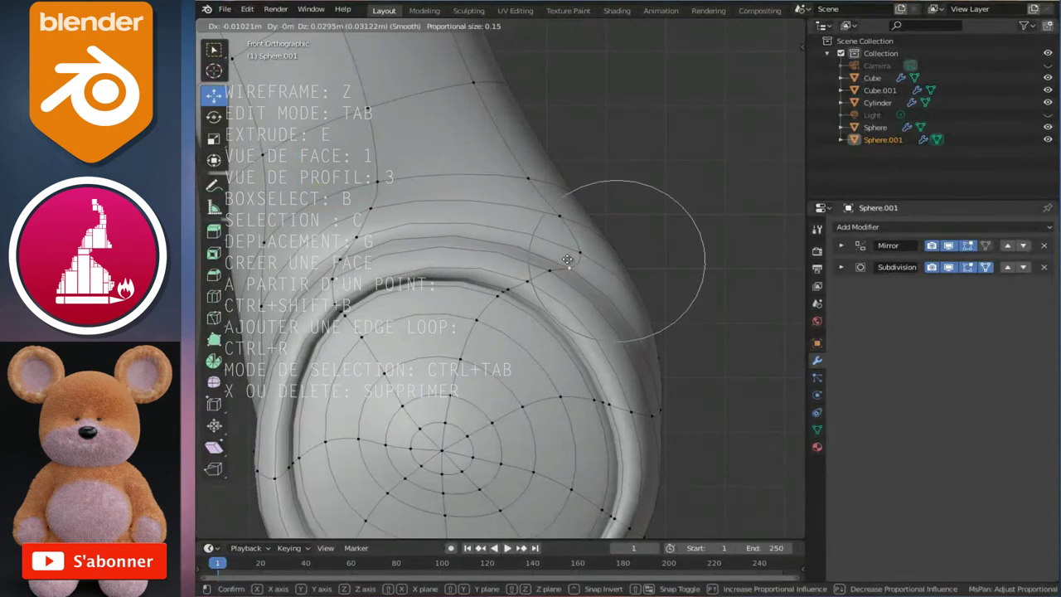
{"action": "left_click", "coordinate": [569, 260]}
{"action": "key", "text": "Tab"}
{"action": "scroll", "coordinate": [484, 264], "scroll_direction": "down", "scroll_amount": 5}
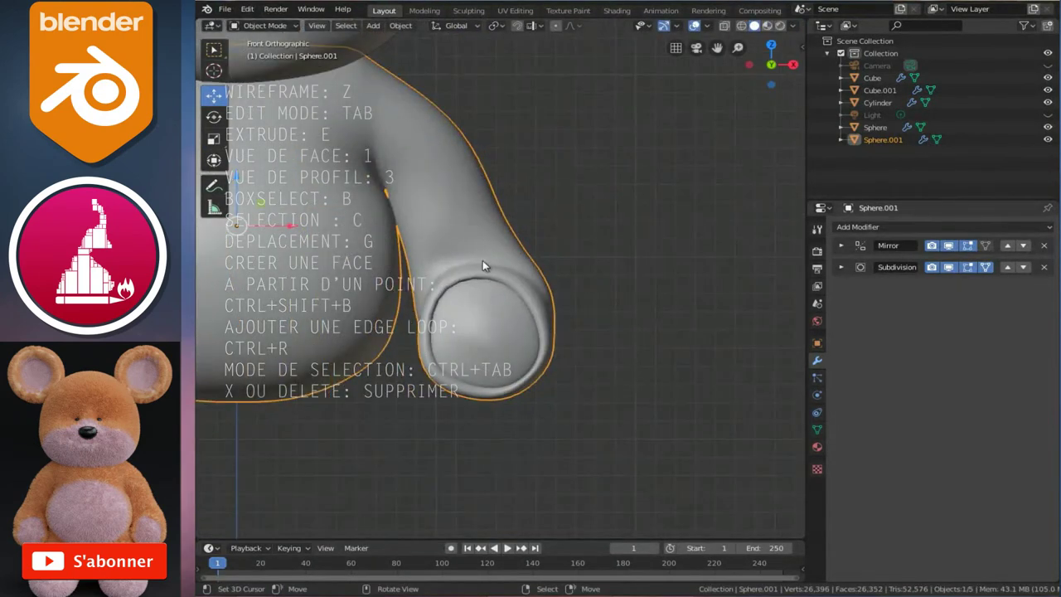
{"action": "scroll", "coordinate": [531, 316], "scroll_direction": "down", "scroll_amount": 4}
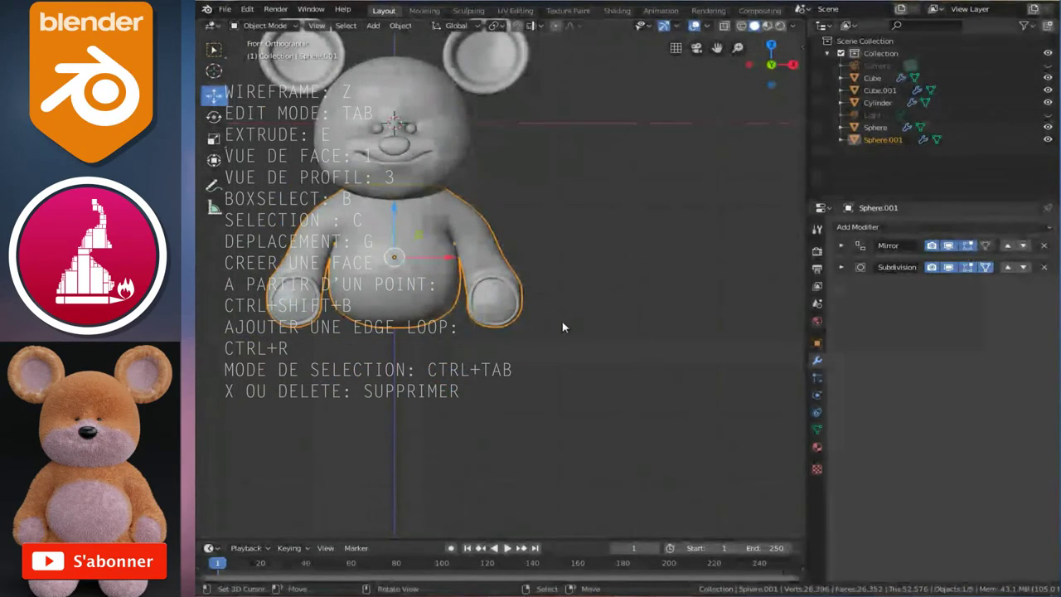
Raise the shoulder vertex where the arm meets the neck with two proportional moves
{"action": "scroll", "coordinate": [524, 288], "scroll_direction": "up", "scroll_amount": 1, "text": "ctrl"}
{"action": "scroll", "coordinate": [505, 278], "scroll_direction": "up", "scroll_amount": 2}
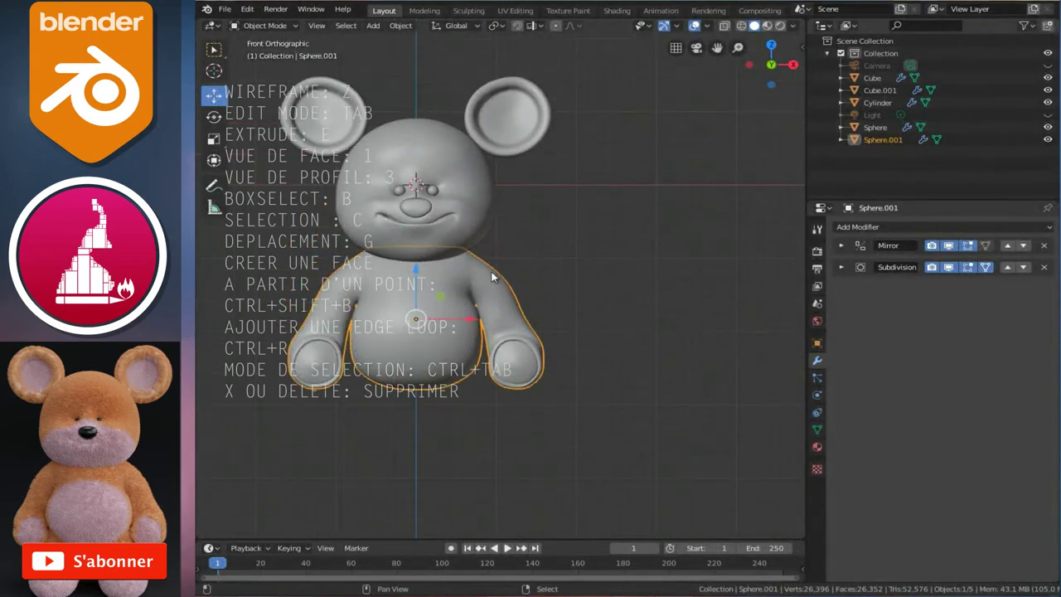
{"action": "scroll", "coordinate": [493, 274], "scroll_direction": "up", "scroll_amount": 3}
{"action": "scroll", "coordinate": [468, 244], "scroll_direction": "up", "scroll_amount": 2}
{"action": "key", "text": "Tab"}
{"action": "scroll", "coordinate": [458, 228], "scroll_direction": "up", "scroll_amount": 2}
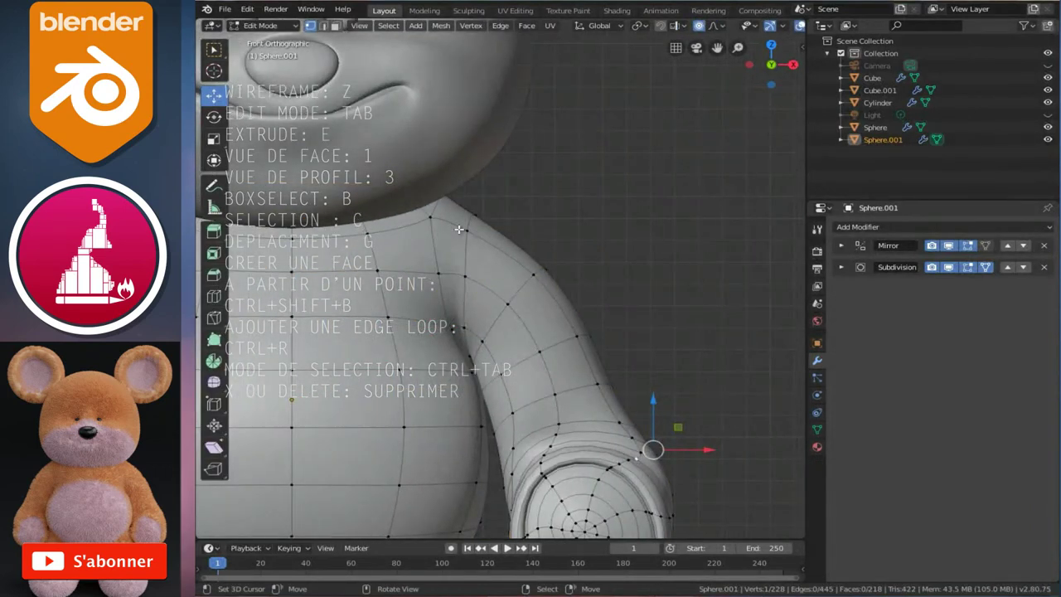
{"action": "scroll", "coordinate": [458, 228], "scroll_direction": "up", "scroll_amount": 1}
{"action": "key", "text": "g"}
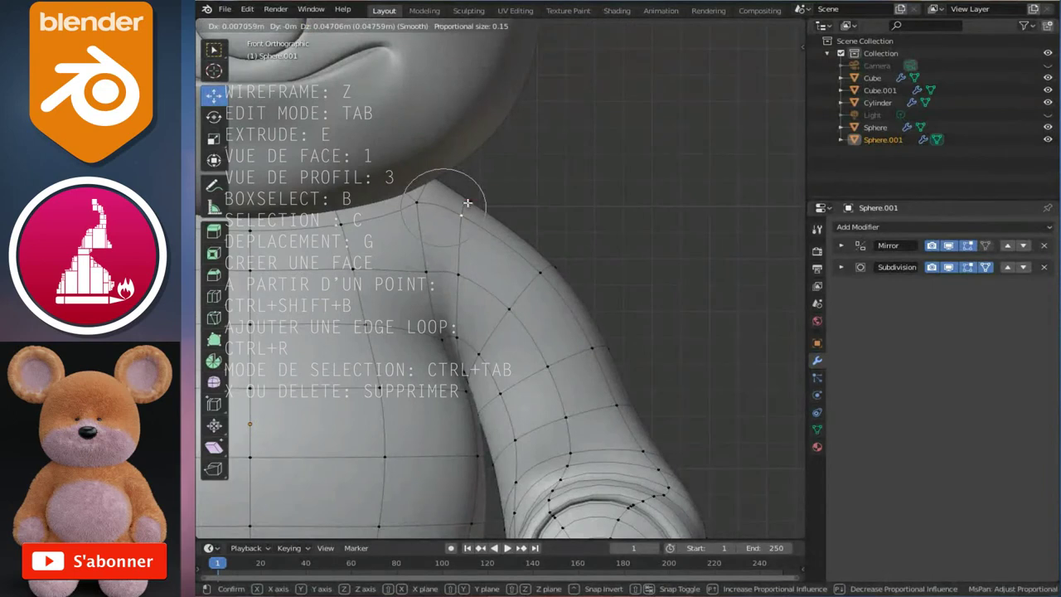
{"action": "left_click", "coordinate": [472, 195]}
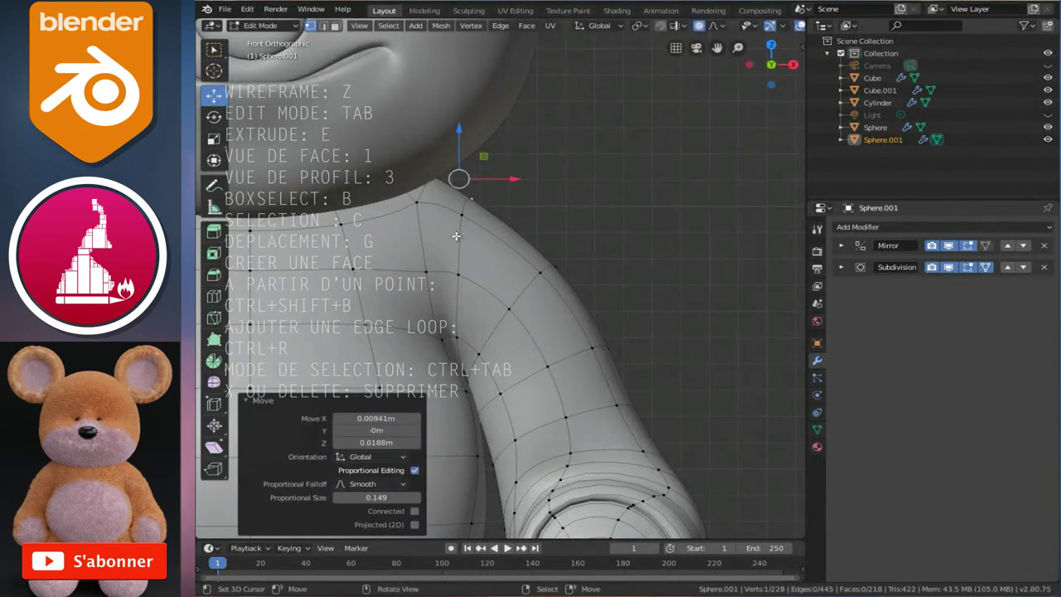
{"action": "key", "text": "g"}
{"action": "left_click", "coordinate": [473, 261]}
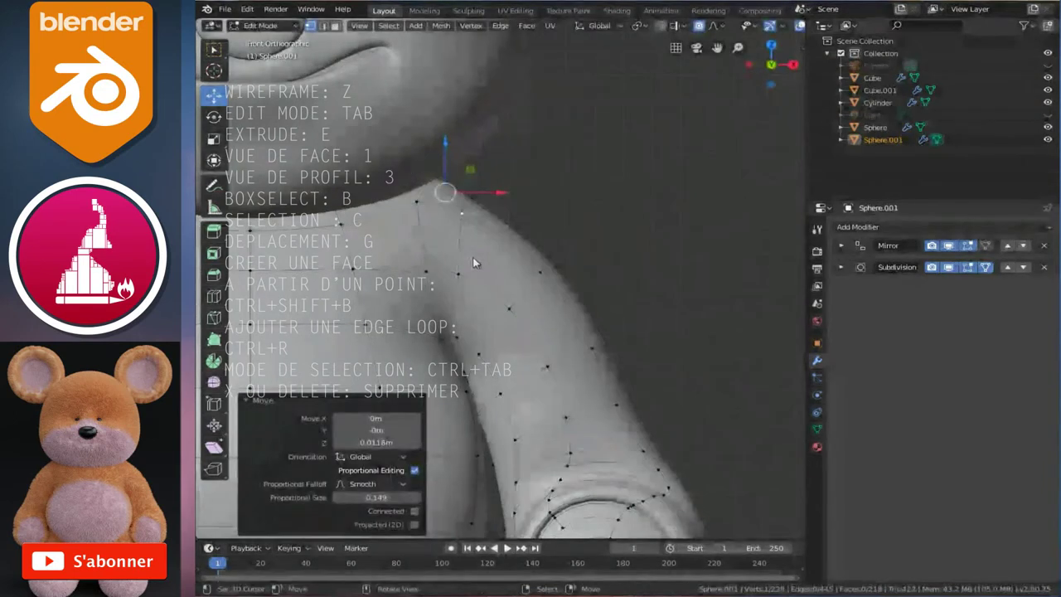
Return to Object Mode and save the file as beard.blend
{"action": "key", "text": "Tab"}
{"action": "scroll", "coordinate": [473, 263], "scroll_direction": "down", "scroll_amount": 4}
{"action": "scroll", "coordinate": [473, 261], "scroll_direction": "down", "scroll_amount": 2}
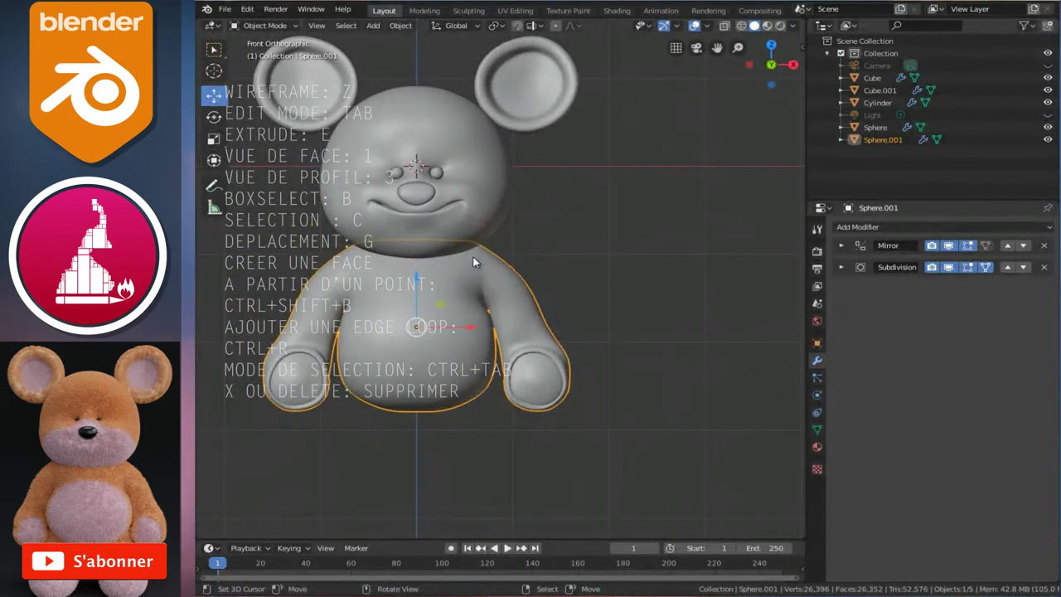
{"action": "key", "text": "ctrl+s"}
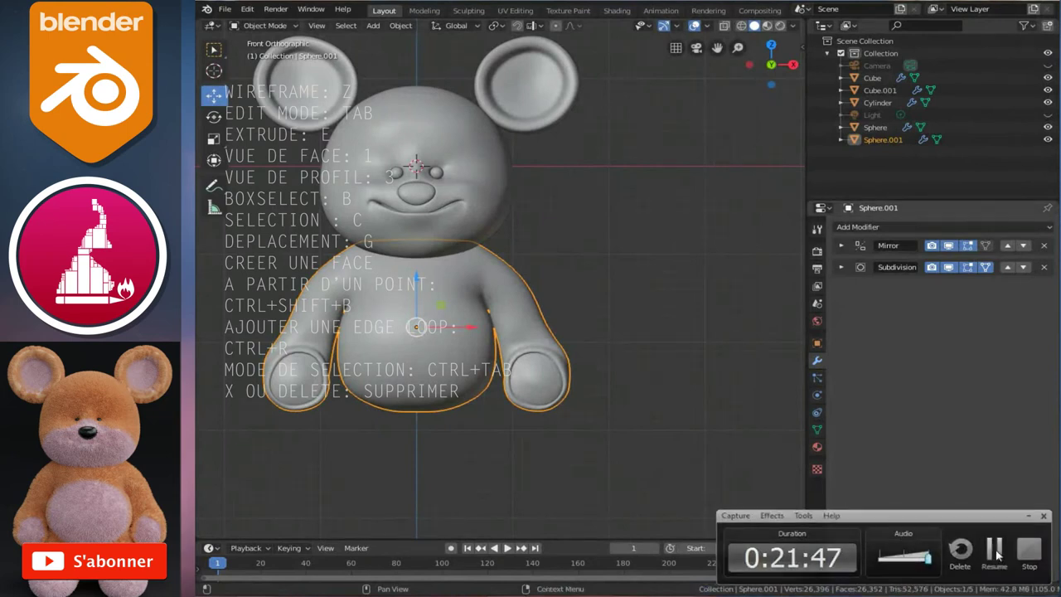
Deselect and reselect the bear's body mesh, then re-enter Edit Mode on it
{"action": "scroll", "coordinate": [491, 418], "scroll_direction": "up", "scroll_amount": 2, "text": "ctrl"}
{"action": "scroll", "coordinate": [491, 419], "scroll_direction": "up", "scroll_amount": 1, "text": "ctrl"}
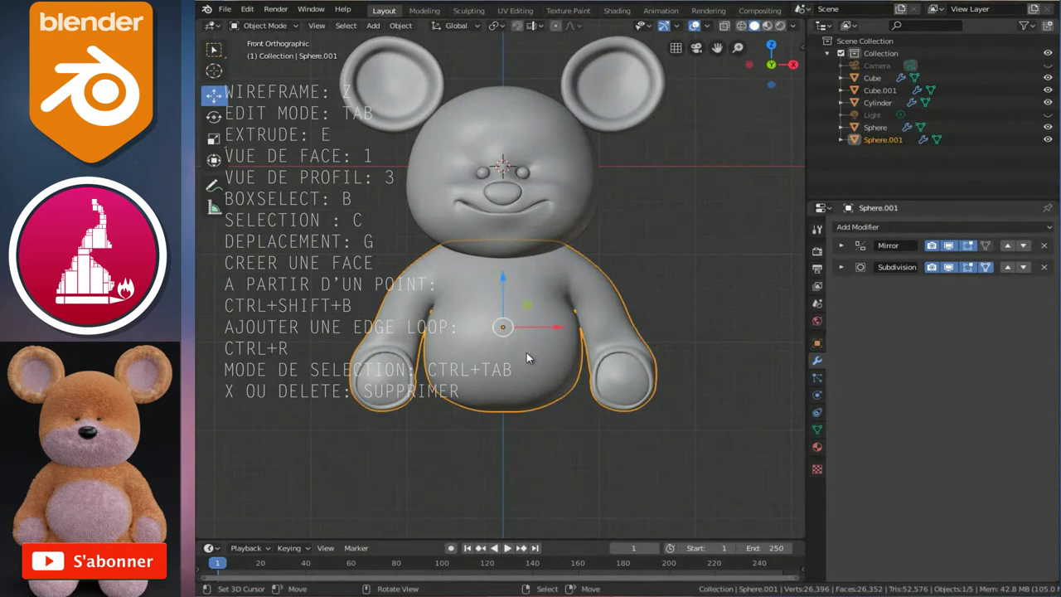
{"action": "key", "text": "alt+a"}
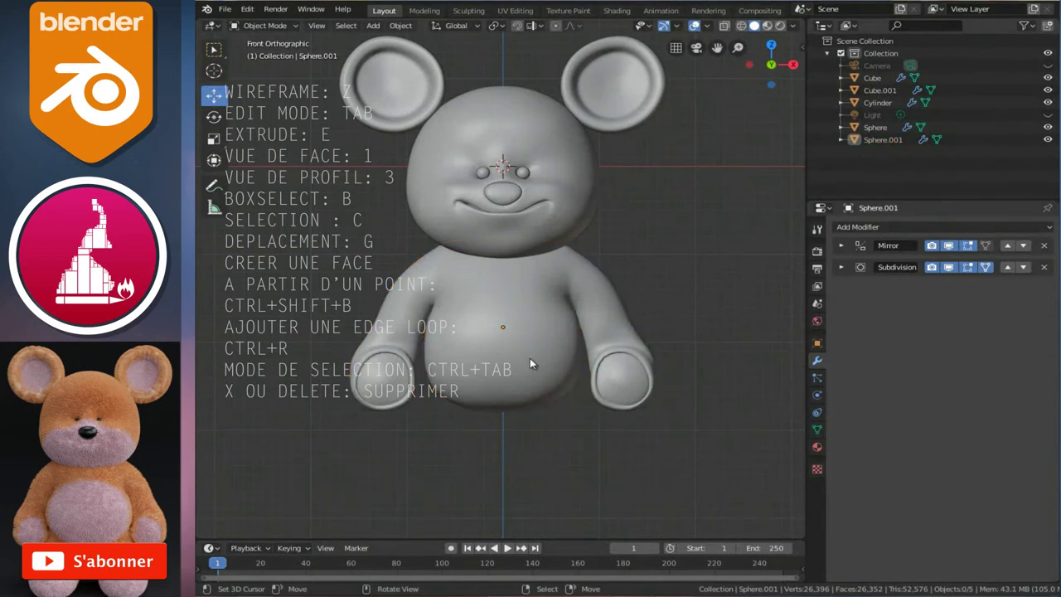
{"action": "scroll", "coordinate": [530, 333], "scroll_direction": "up", "scroll_amount": 1}
{"action": "scroll", "coordinate": [529, 334], "scroll_direction": "down", "scroll_amount": 3, "text": "shift"}
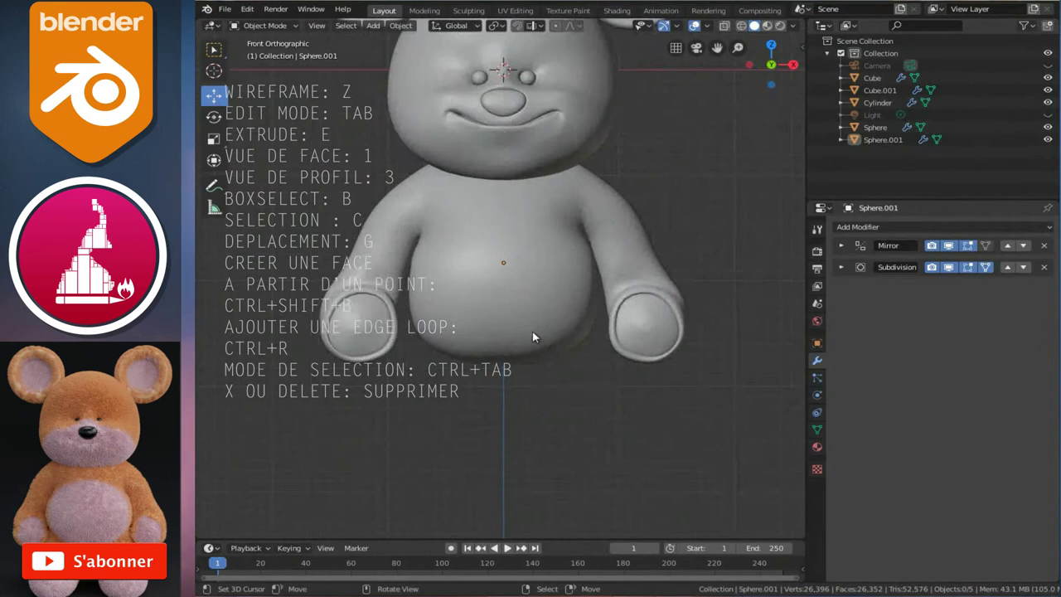
{"action": "scroll", "coordinate": [576, 308], "scroll_direction": "up", "scroll_amount": 1}
{"action": "scroll", "coordinate": [576, 308], "scroll_direction": "up", "scroll_amount": 2, "text": "shift"}
{"action": "left_click", "coordinate": [530, 344]}
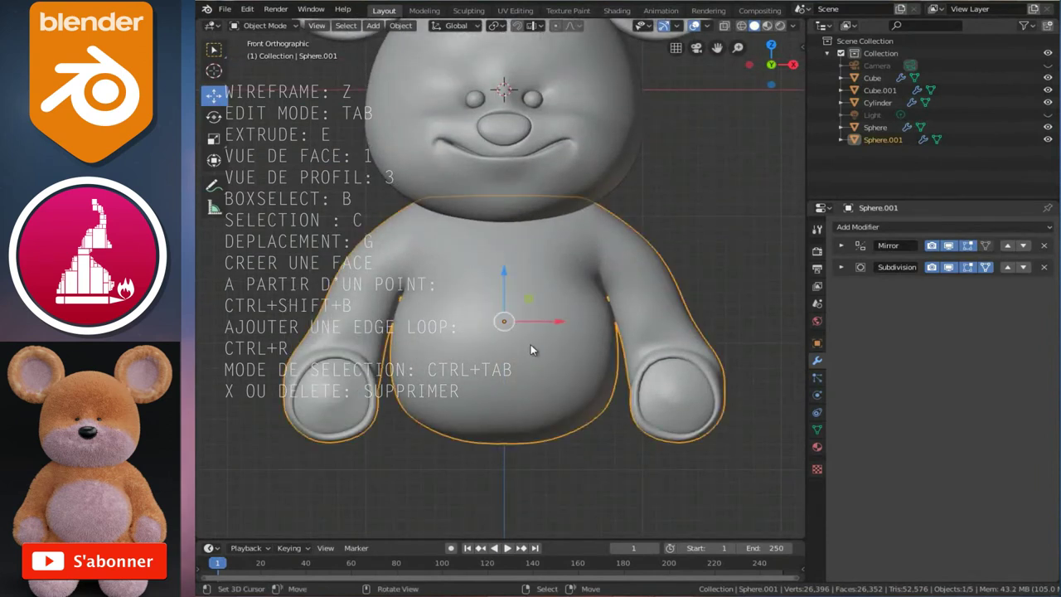
{"action": "scroll", "coordinate": [497, 324], "scroll_direction": "down", "scroll_amount": 3, "text": "shift"}
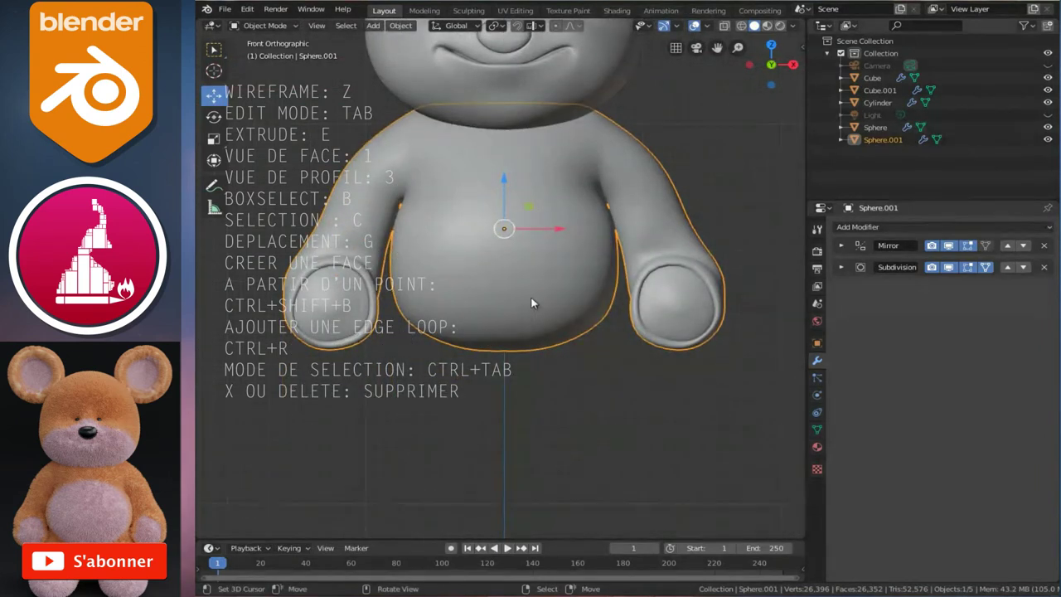
{"action": "key", "text": "Tab"}
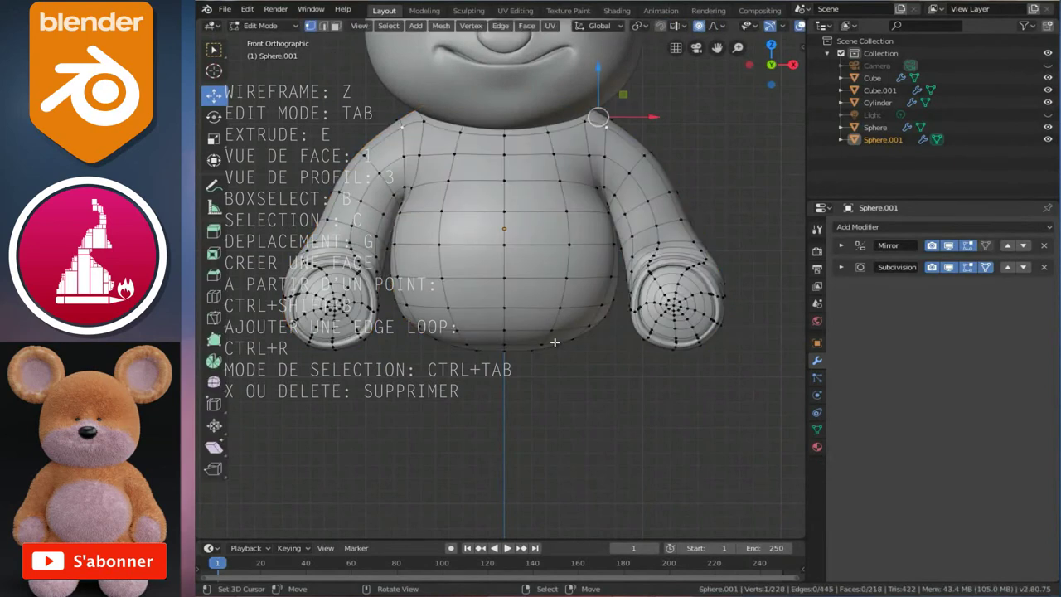
Grow the underside selection to the surrounding faces and delete the four faces to open the leg hole
{"action": "key", "text": "3"}
{"action": "mouse_move", "coordinate": [552, 339]}
{"action": "middle_mouse_down"}
{"action": "mouse_move", "coordinate": [542, 289]}
{"action": "mouse_move", "coordinate": [573, 246]}
{"action": "mouse_move", "coordinate": [455, 149]}
{"action": "mouse_move", "coordinate": [549, 189]}
{"action": "mouse_move", "coordinate": [511, 169]}
{"action": "middle_mouse_up"}
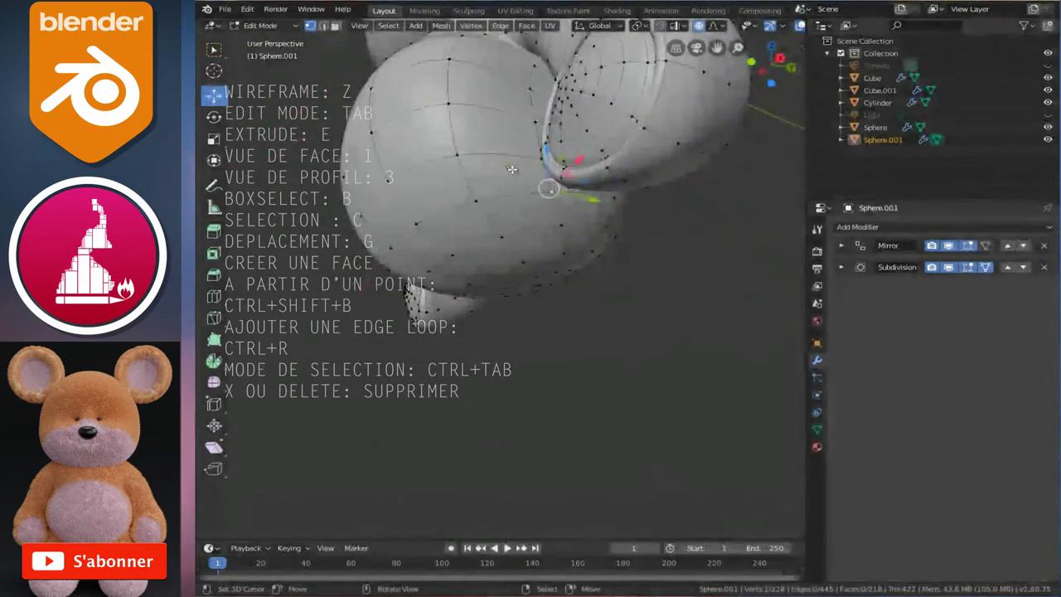
{"action": "key", "text": "ctrl+KP_Add"}
{"action": "mouse_move", "coordinate": [583, 201]}
{"action": "middle_mouse_down"}
{"action": "mouse_move", "coordinate": [538, 205]}
{"action": "mouse_move", "coordinate": [595, 211]}
{"action": "middle_mouse_up"}
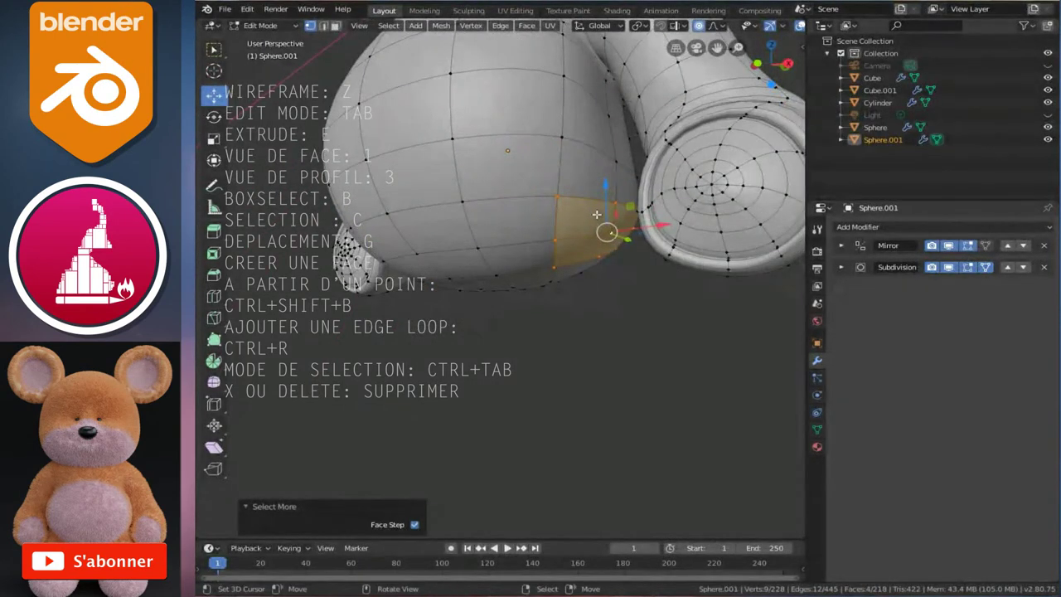
{"action": "key", "text": "x"}
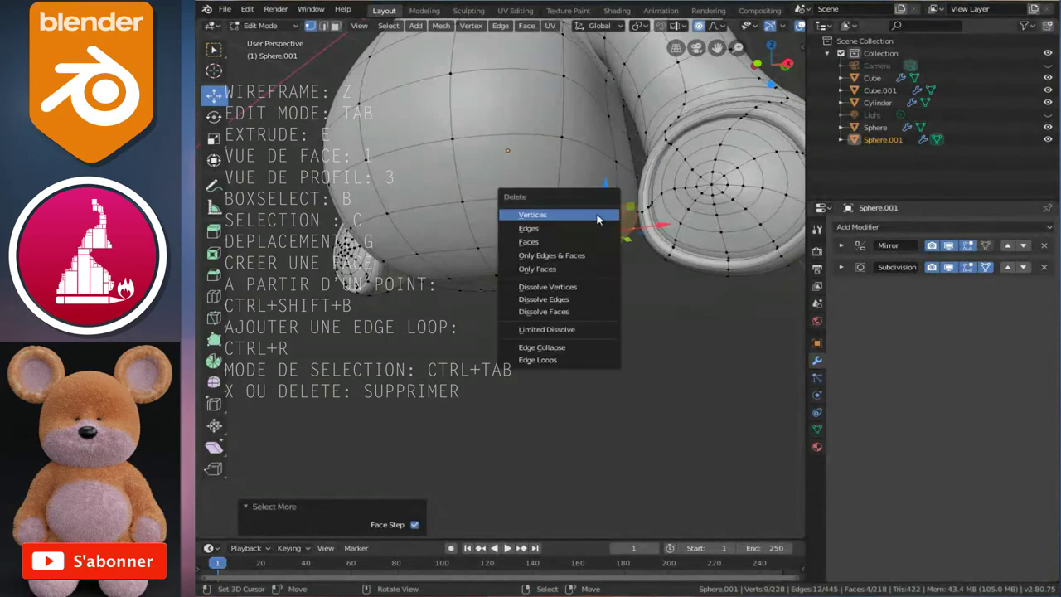
{"action": "left_click", "coordinate": [545, 239]}
Raise a hole-edge vertex 0.16 m in Z with proportional editing and push the rim ring down 0.0731 m
{"action": "mouse_move", "coordinate": [606, 216]}
{"action": "middle_mouse_down"}
{"action": "mouse_move", "coordinate": [601, 183]}
{"action": "mouse_move", "coordinate": [611, 218]}
{"action": "middle_mouse_up"}
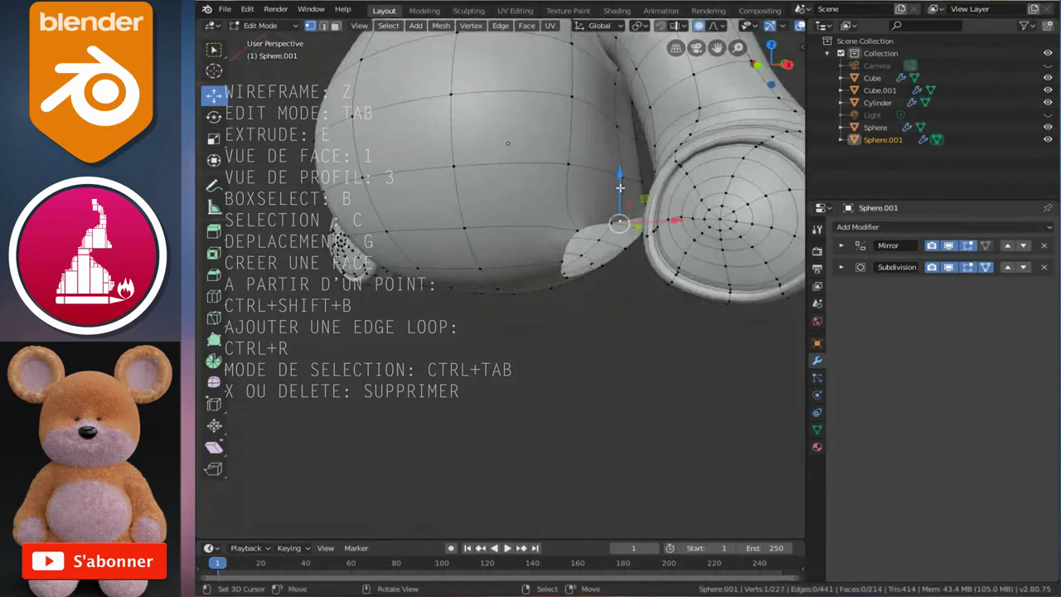
{"action": "left_click", "coordinate": [611, 218]}
{"action": "key", "text": "g"}
{"action": "key", "text": "z"}
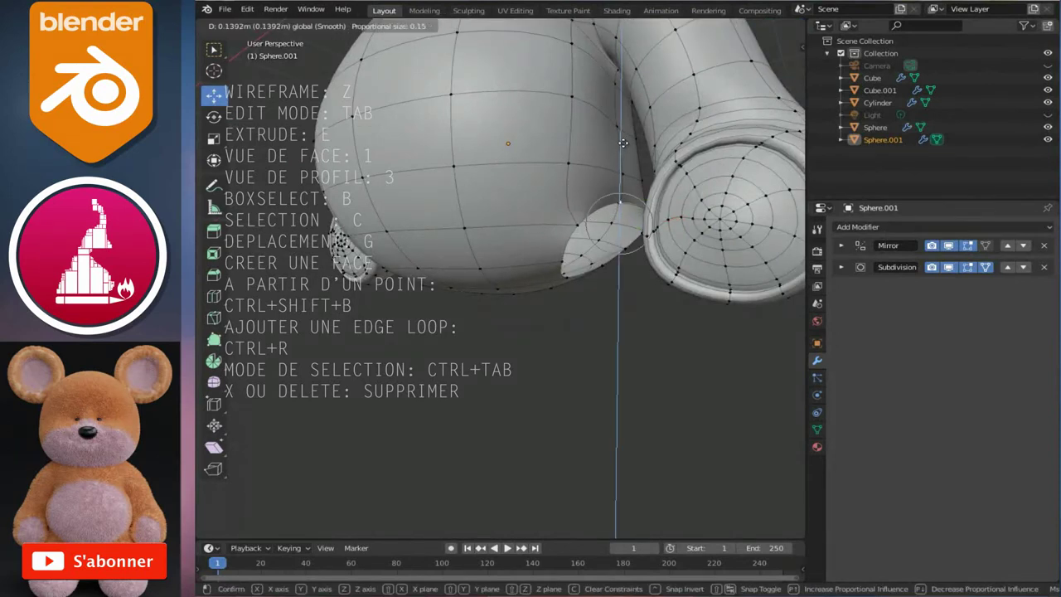
{"action": "left_click", "coordinate": [623, 139]}
{"action": "middle_click_drag", "start_coordinate": [622, 140], "coordinate": [613, 228]}
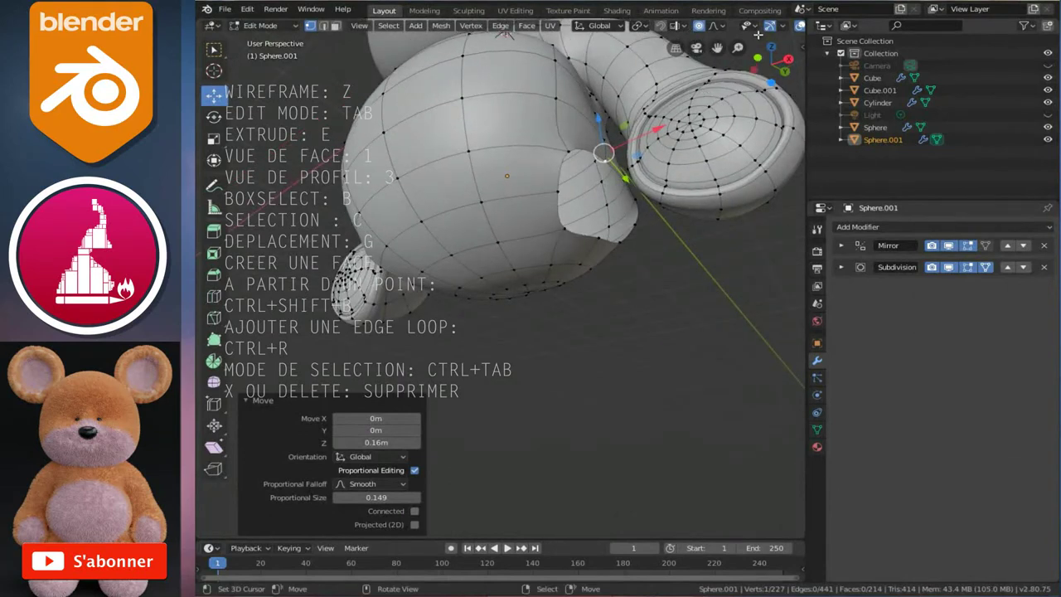
{"action": "middle_click_drag", "start_coordinate": [680, 99], "coordinate": [657, 188]}
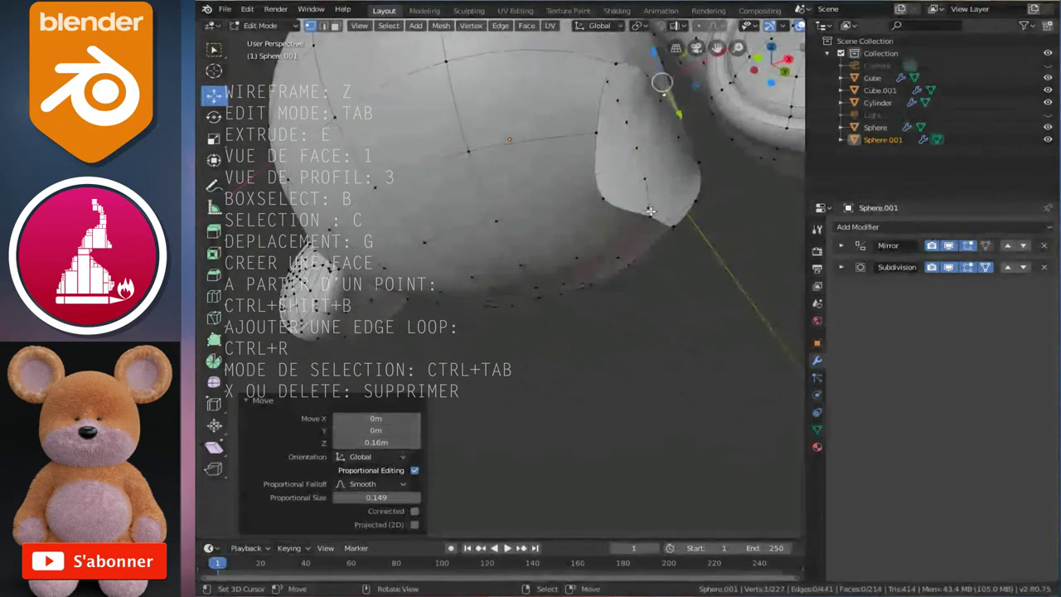
{"action": "left_click_drag", "start_coordinate": [646, 176], "coordinate": [648, 193]}
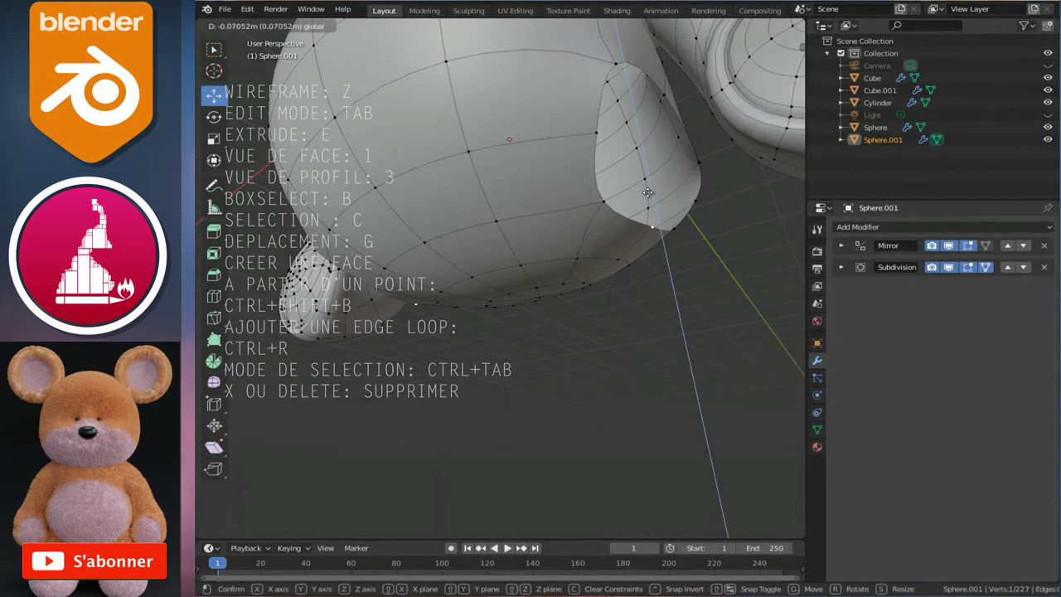
{"action": "mouse_move", "coordinate": [648, 193]}
{"action": "middle_mouse_down"}
{"action": "mouse_move", "coordinate": [585, 207]}
{"action": "mouse_move", "coordinate": [579, 169]}
{"action": "mouse_move", "coordinate": [616, 174]}
{"action": "middle_mouse_up"}
Select the leg hole's rim loop and make it a perfect circle with LoopTools Circle
{"action": "left_click", "coordinate": [578, 170], "text": "alt"}
{"action": "right_click", "coordinate": [617, 171]}
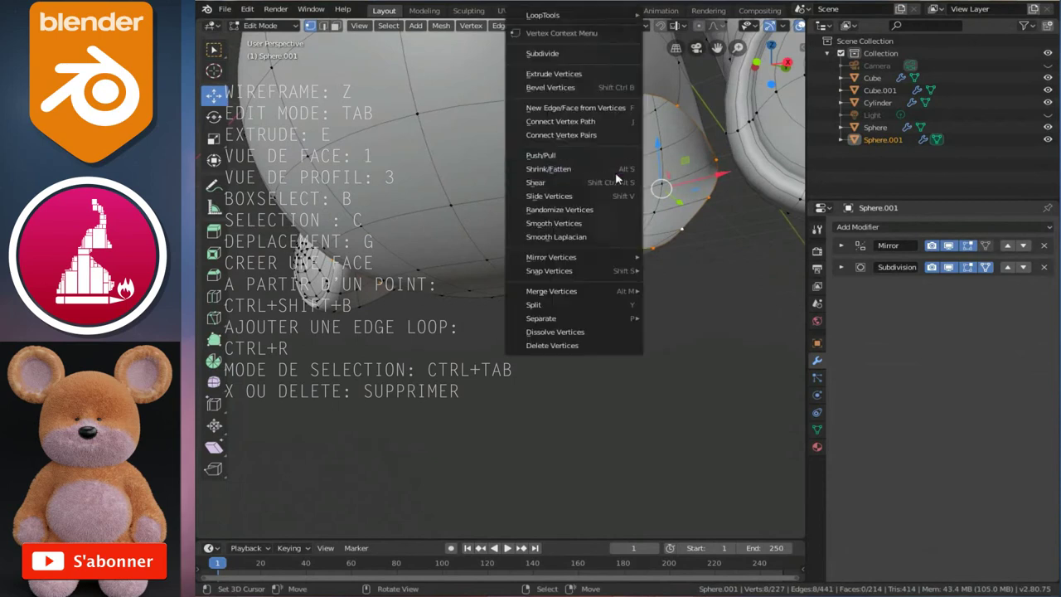
{"action": "mouse_move", "coordinate": [572, 15]}
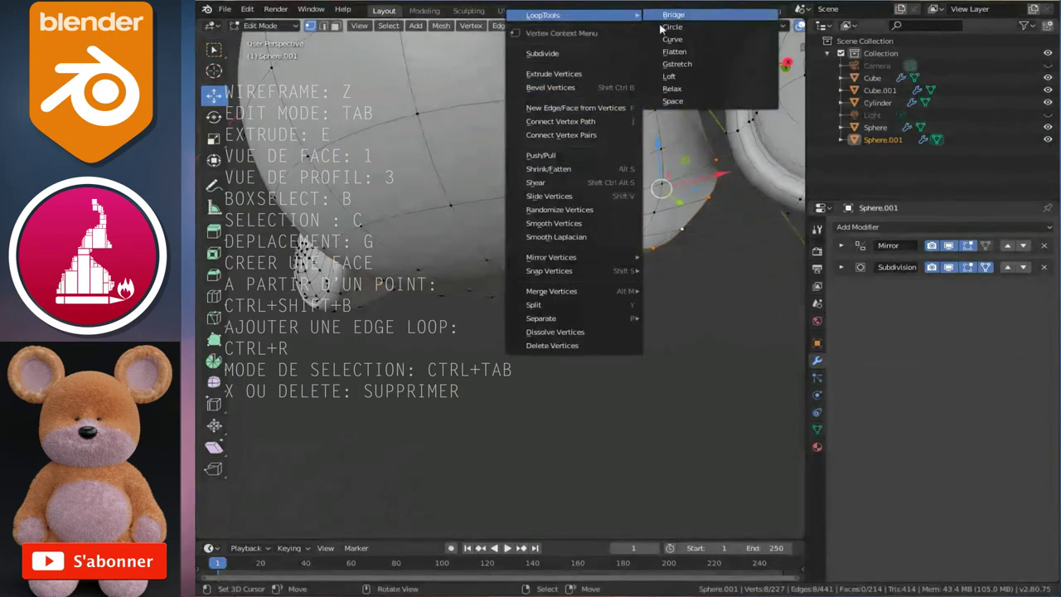
{"action": "left_click", "coordinate": [670, 27]}
{"action": "scroll", "coordinate": [664, 139], "scroll_direction": "down", "scroll_amount": 3}
{"action": "key", "text": "KP_1"}
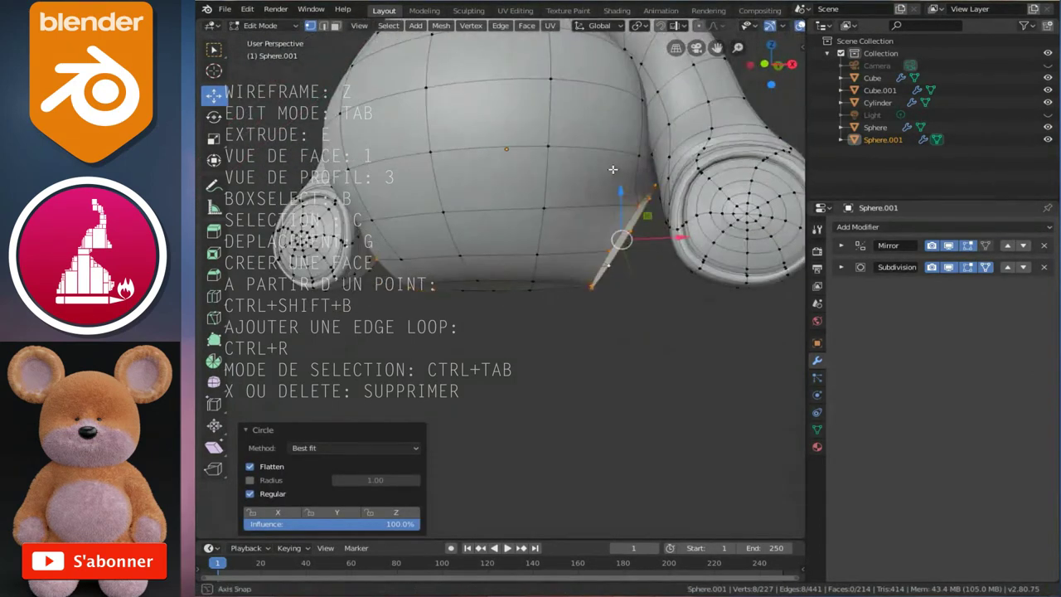
{"action": "scroll", "coordinate": [612, 170], "scroll_direction": "up", "scroll_amount": 1}
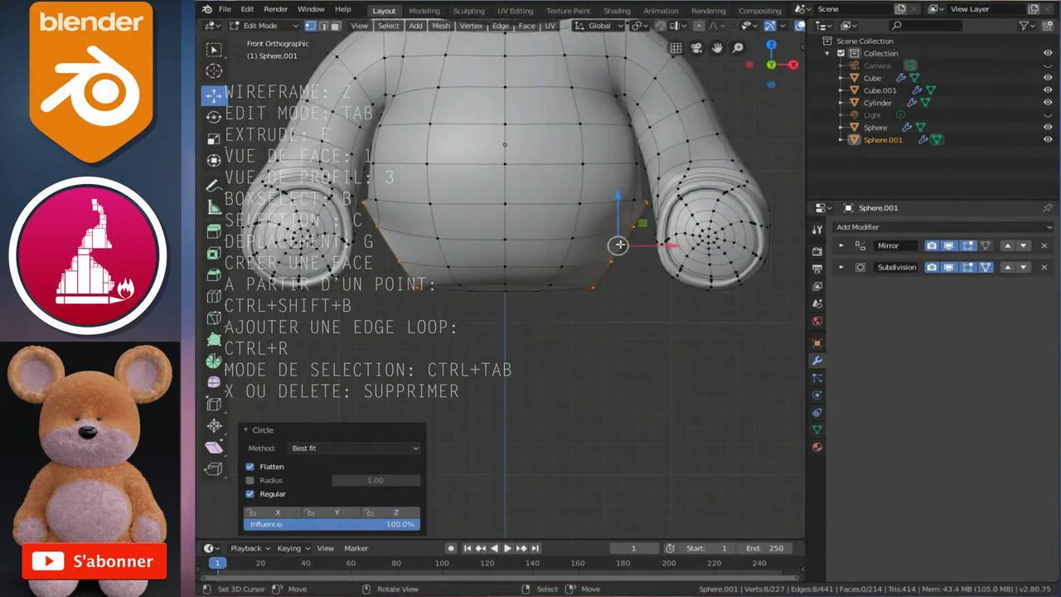
{"action": "scroll", "coordinate": [619, 244], "scroll_direction": "up", "scroll_amount": 1}
{"action": "scroll", "coordinate": [605, 258], "scroll_direction": "up", "scroll_amount": 1}
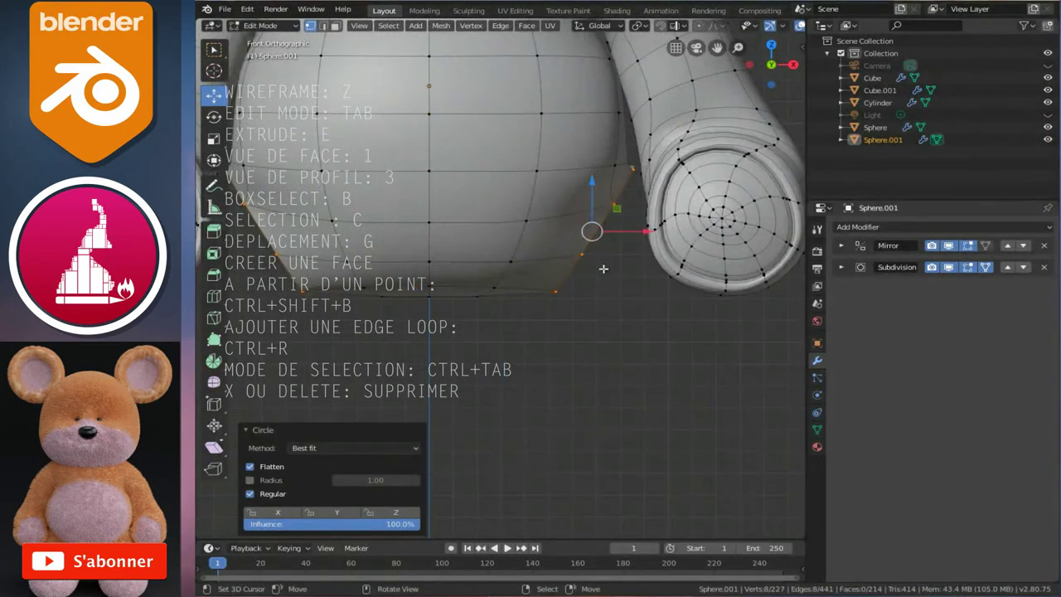
Move the rim loop down and left, tilt it about 8 degrees, and reposition it
{"action": "key", "text": "g"}
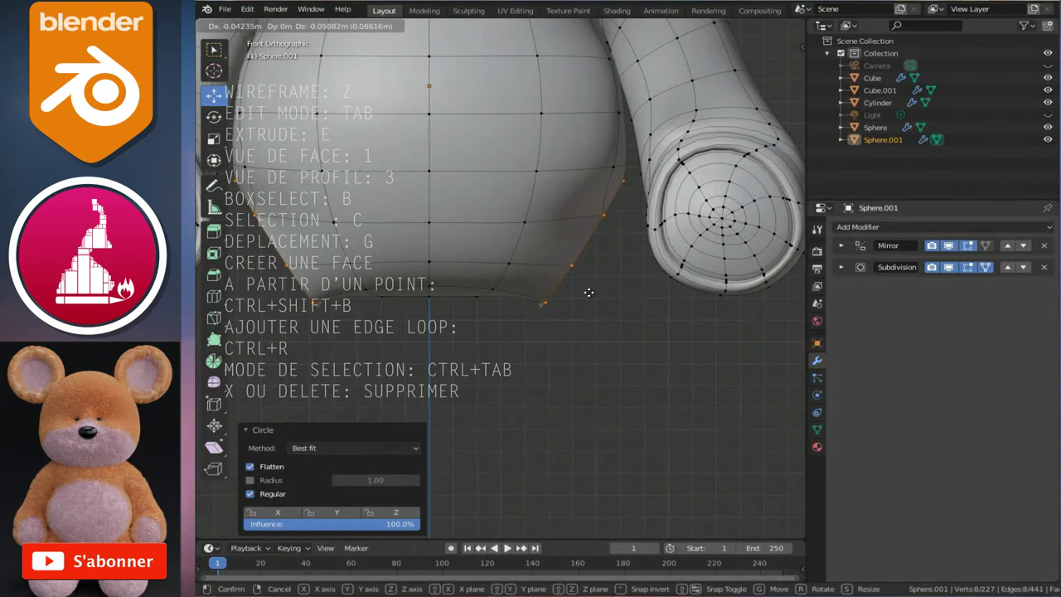
{"action": "left_click", "coordinate": [589, 292]}
{"action": "key", "text": "r"}
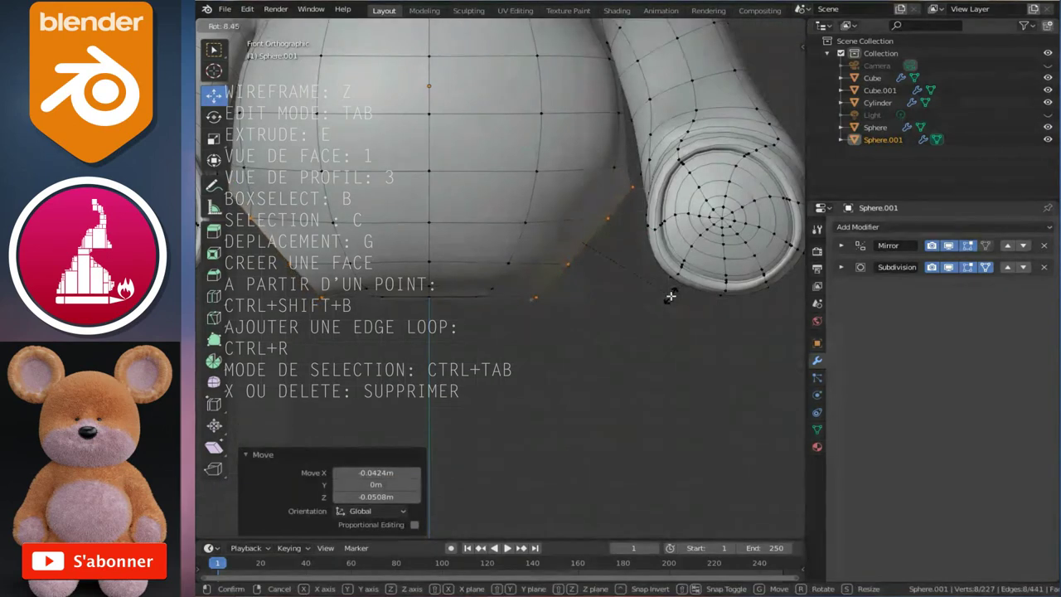
{"action": "left_click", "coordinate": [658, 301]}
{"action": "key", "text": "g"}
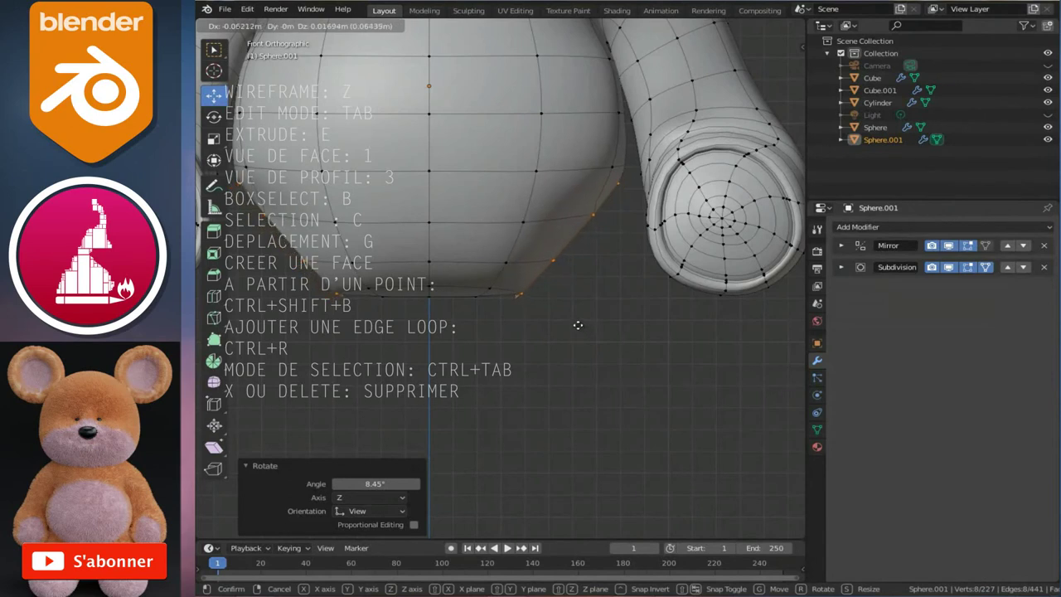
{"action": "left_click", "coordinate": [577, 325]}
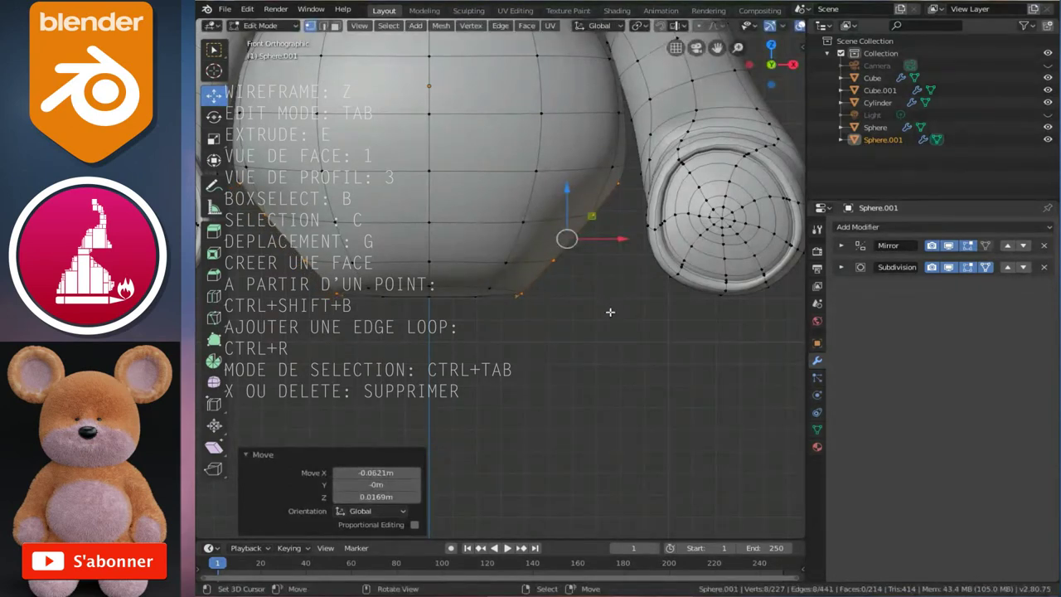
Tilt the rim a further 3 degrees and shift it −0.0254 m in X
{"action": "key", "text": "s"}
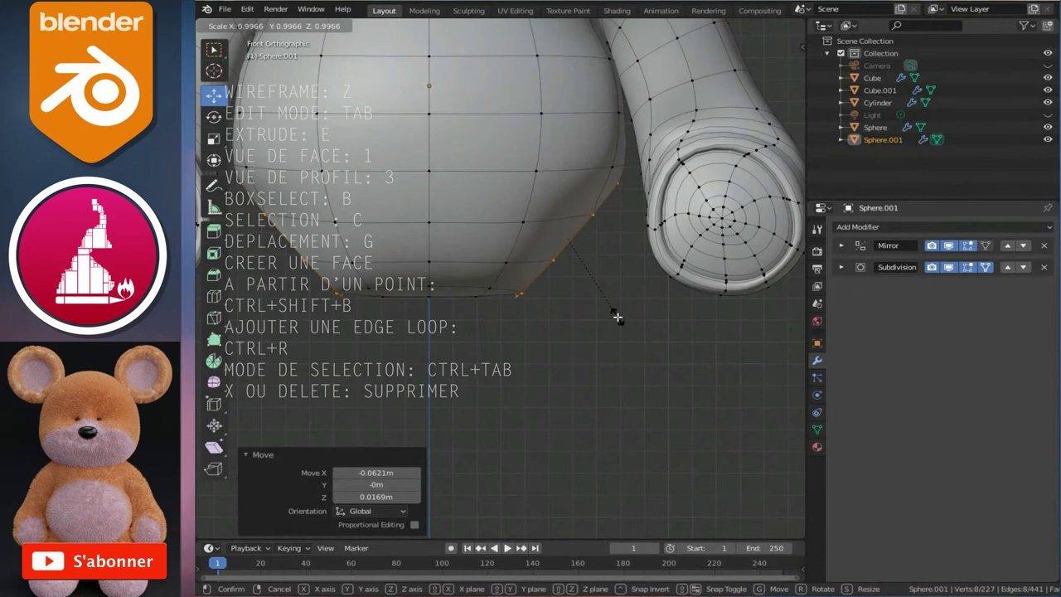
{"action": "right_click", "coordinate": [620, 317]}
{"action": "key", "text": "r"}
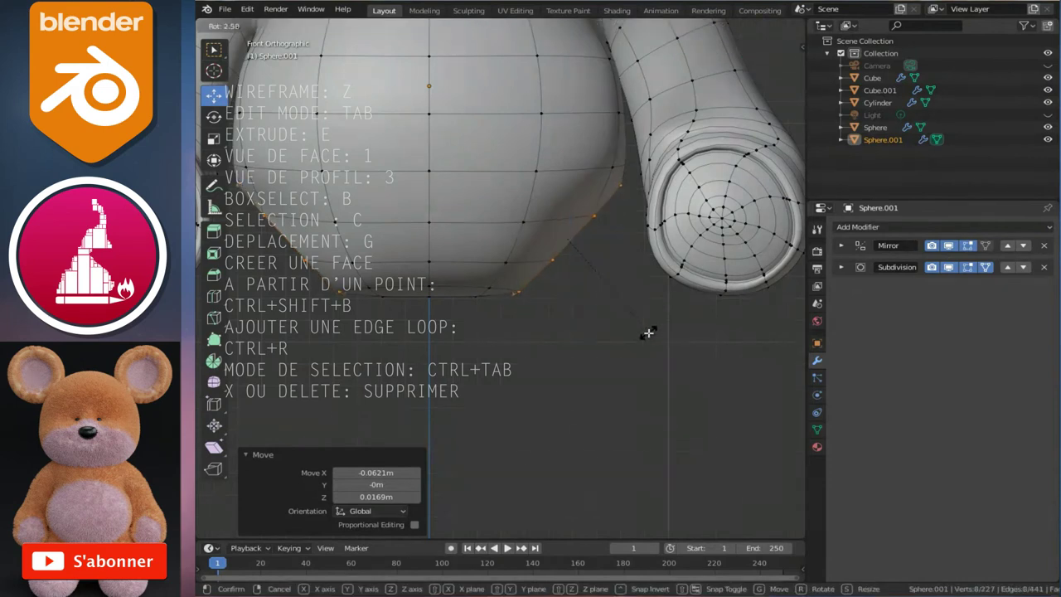
{"action": "left_click", "coordinate": [647, 336]}
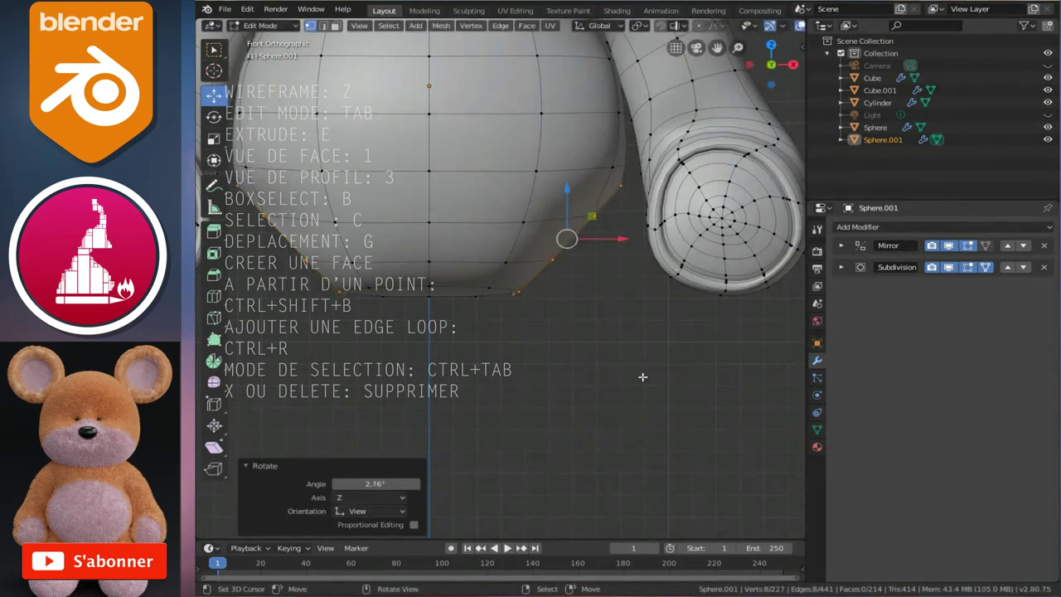
{"action": "key", "text": "g"}
{"action": "left_click", "coordinate": [628, 364]}
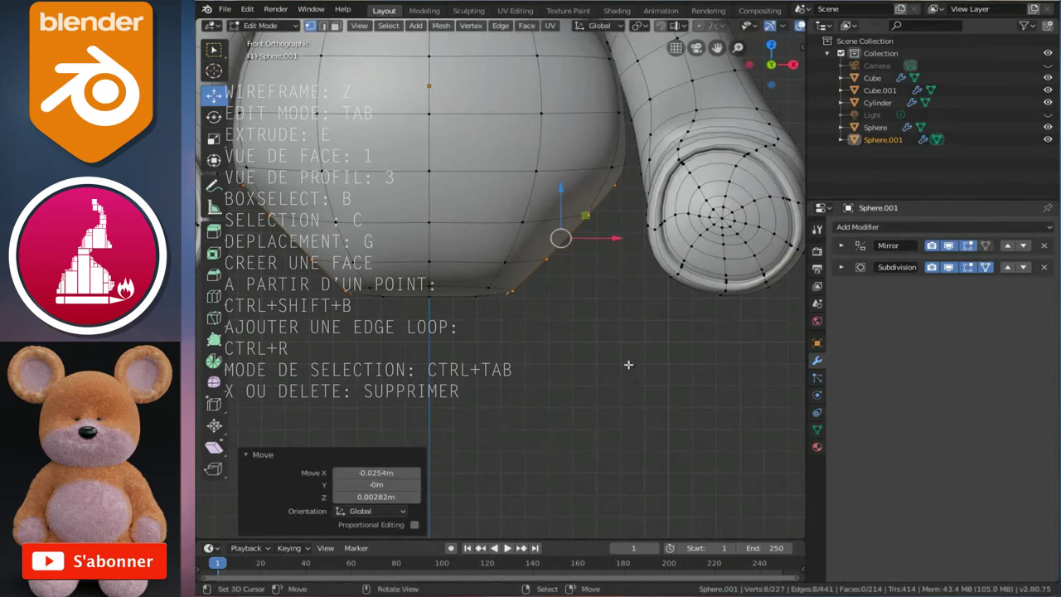
Extrude the leg-hole rim into a new ring, shrink it, and tilt it about 3° then 4°
{"action": "key", "text": "g"}
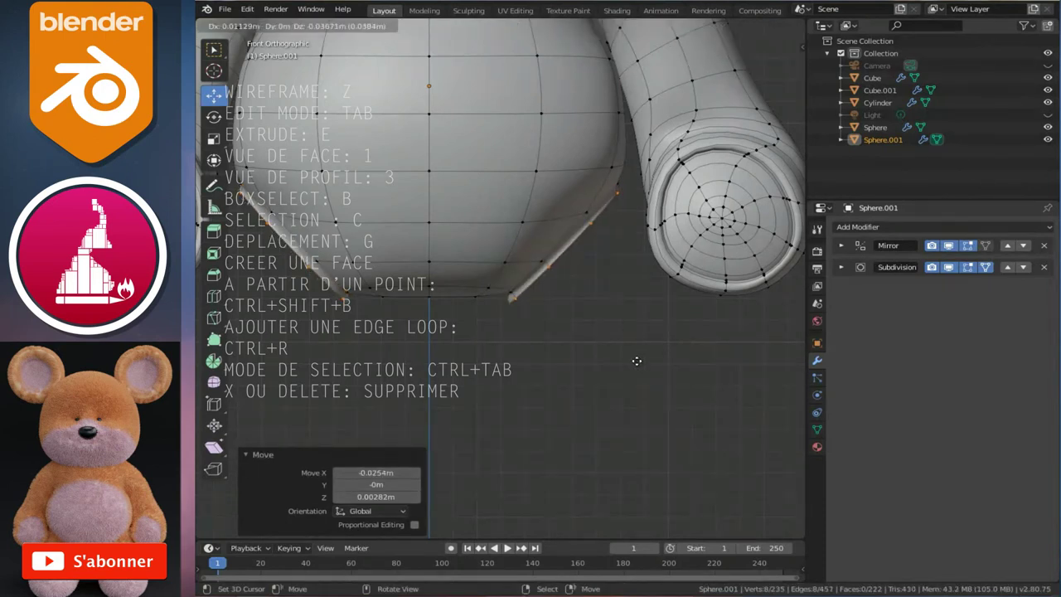
{"action": "left_click", "coordinate": [637, 361]}
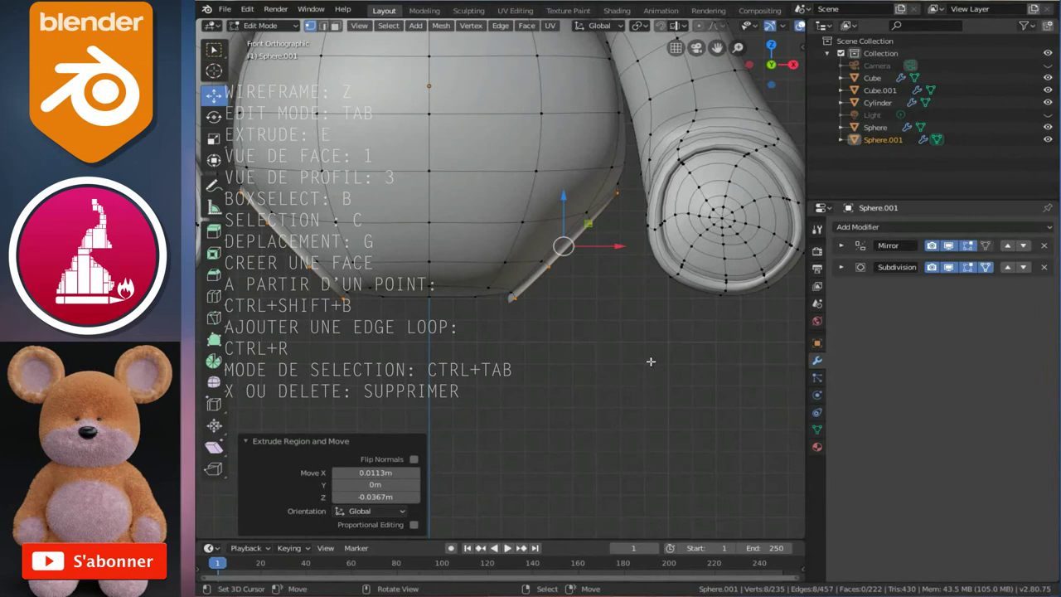
{"action": "key", "text": "s"}
{"action": "left_click", "coordinate": [651, 369]}
{"action": "key", "text": "r"}
{"action": "left_click", "coordinate": [675, 370]}
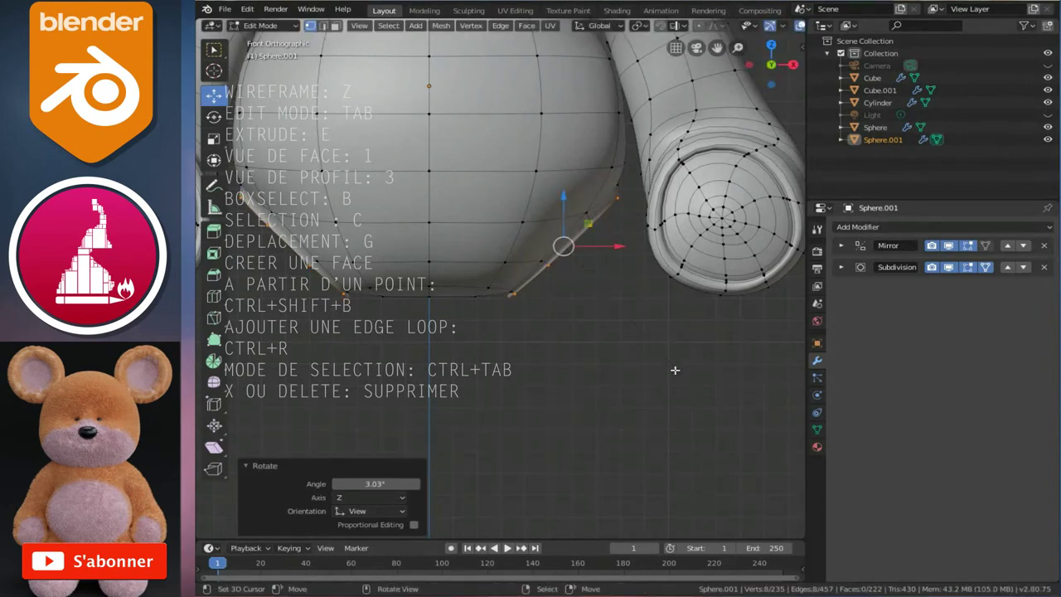
{"action": "key", "text": "g"}
{"action": "left_click", "coordinate": [589, 326]}
{"action": "key", "text": "r"}
{"action": "left_click", "coordinate": [625, 349]}
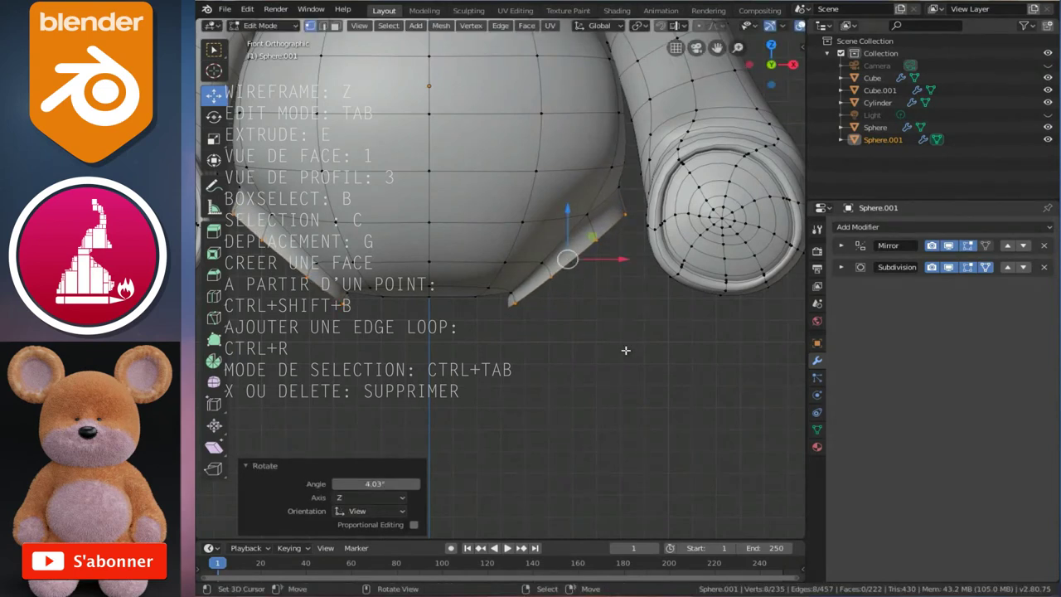
Extrude the ring about 0.3 m down, rotate it 25.4°, and scale it to 0.862
{"action": "key", "text": "e"}
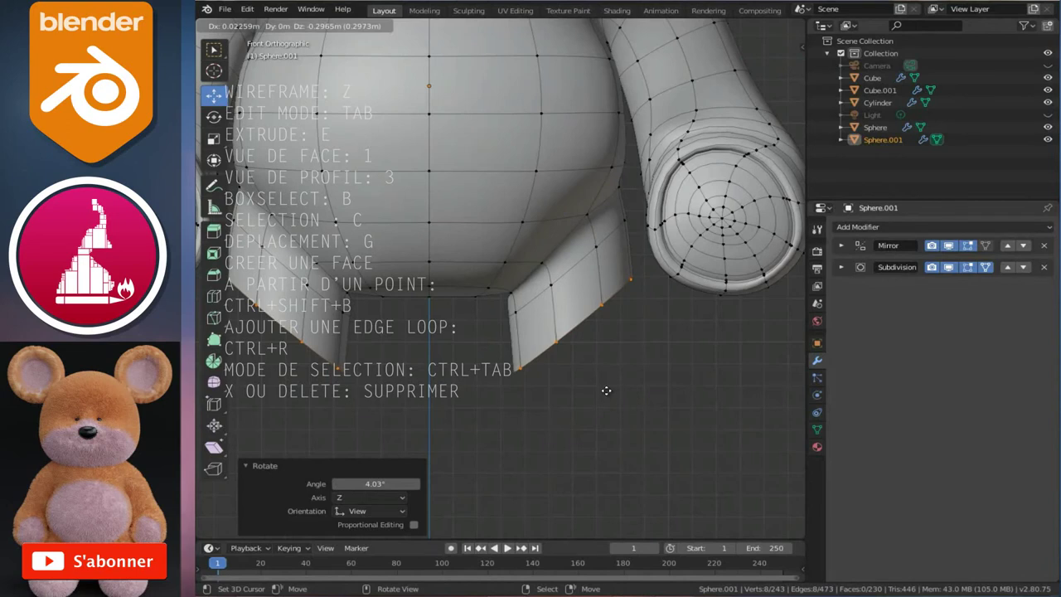
{"action": "left_click", "coordinate": [607, 390]}
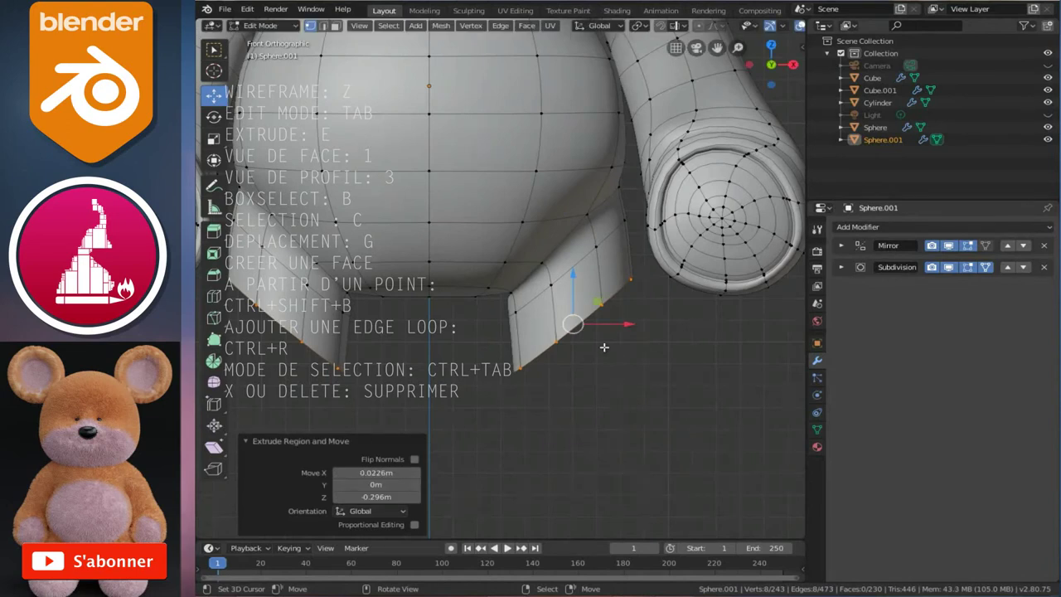
{"action": "key", "text": "r"}
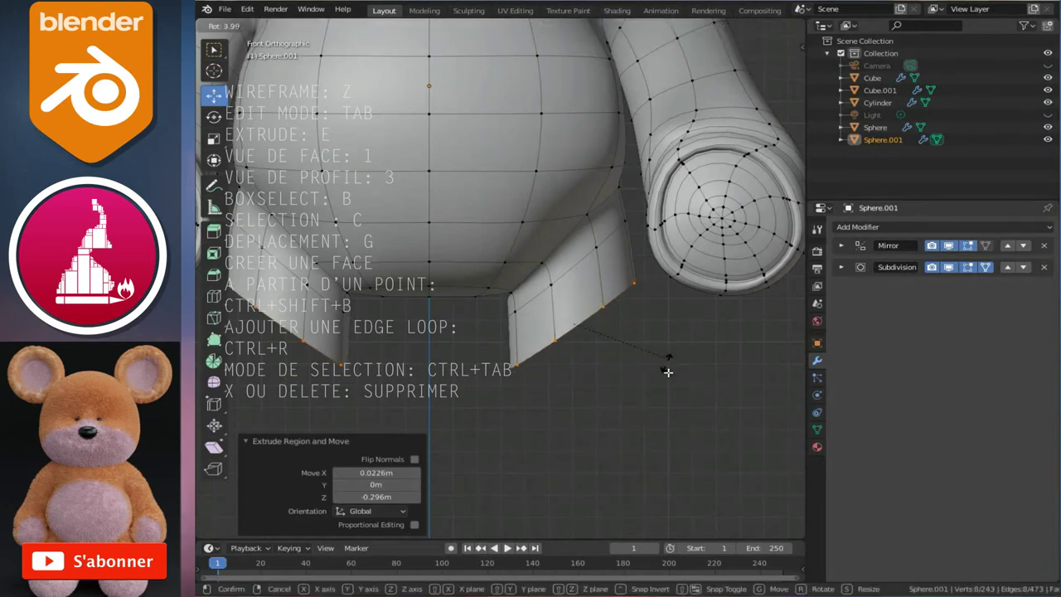
{"action": "left_click", "coordinate": [681, 404]}
{"action": "key", "text": "s"}
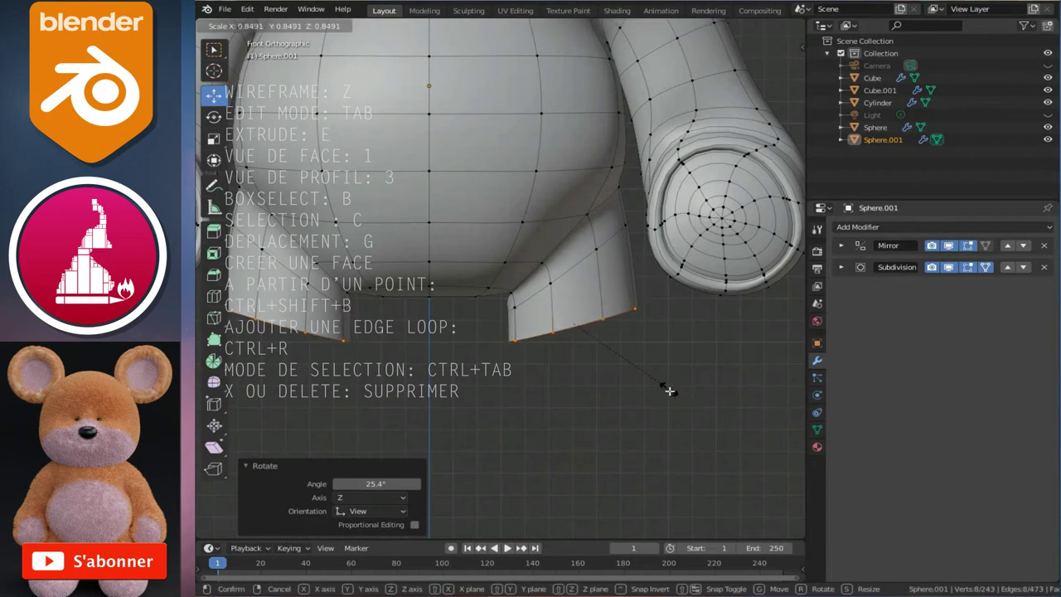
{"action": "left_click", "coordinate": [669, 392]}
{"action": "scroll", "coordinate": [630, 356], "scroll_direction": "down", "scroll_amount": 4}
{"action": "scroll", "coordinate": [591, 338], "scroll_direction": "up", "scroll_amount": 5}
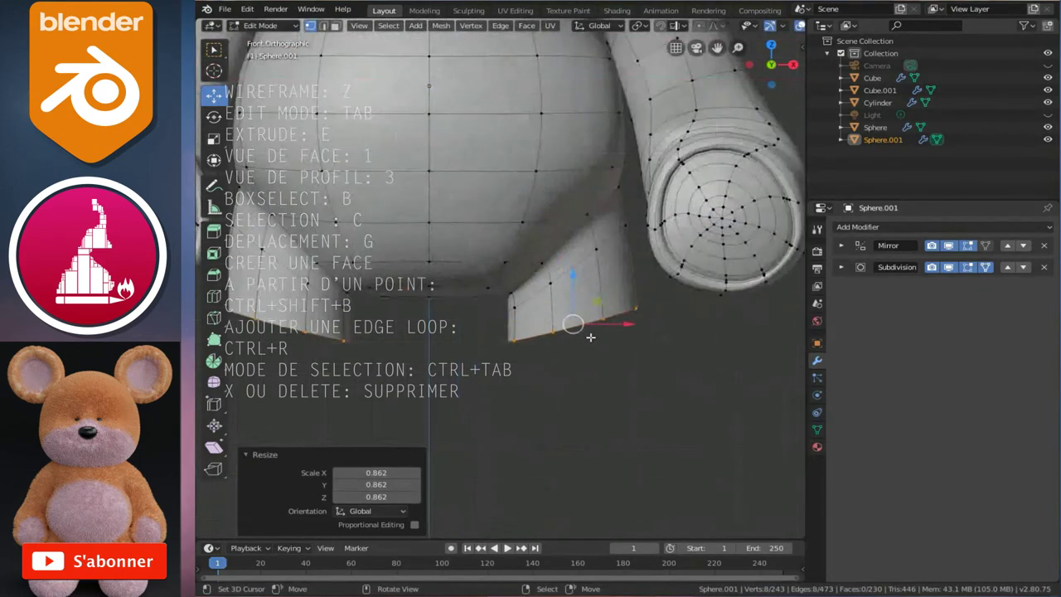
{"action": "key", "text": "s"}
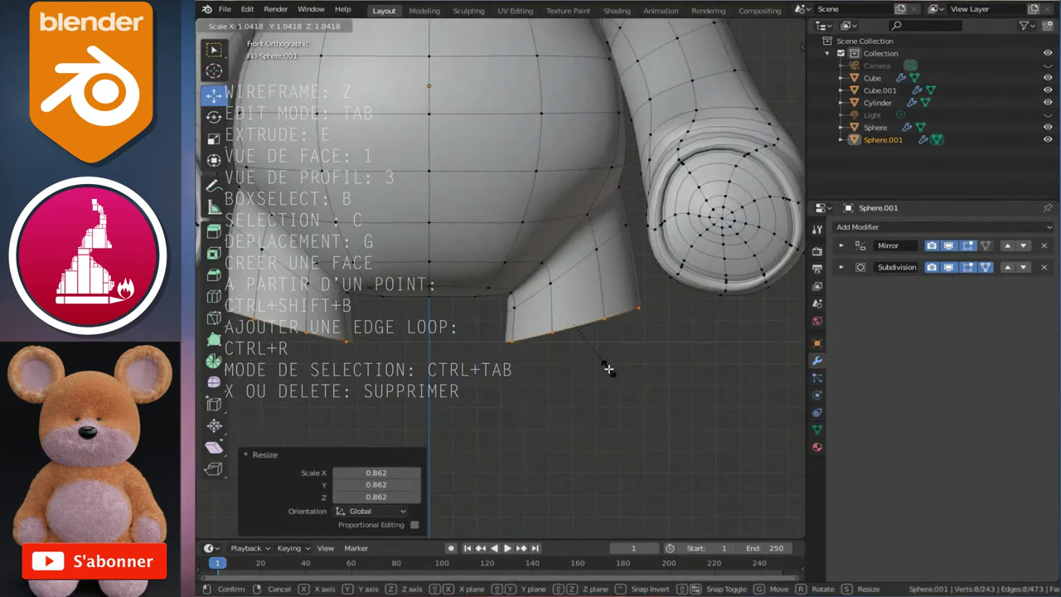
{"action": "left_click", "coordinate": [609, 369]}
{"action": "scroll", "coordinate": [609, 348], "scroll_direction": "down", "scroll_amount": 3, "text": "shift"}
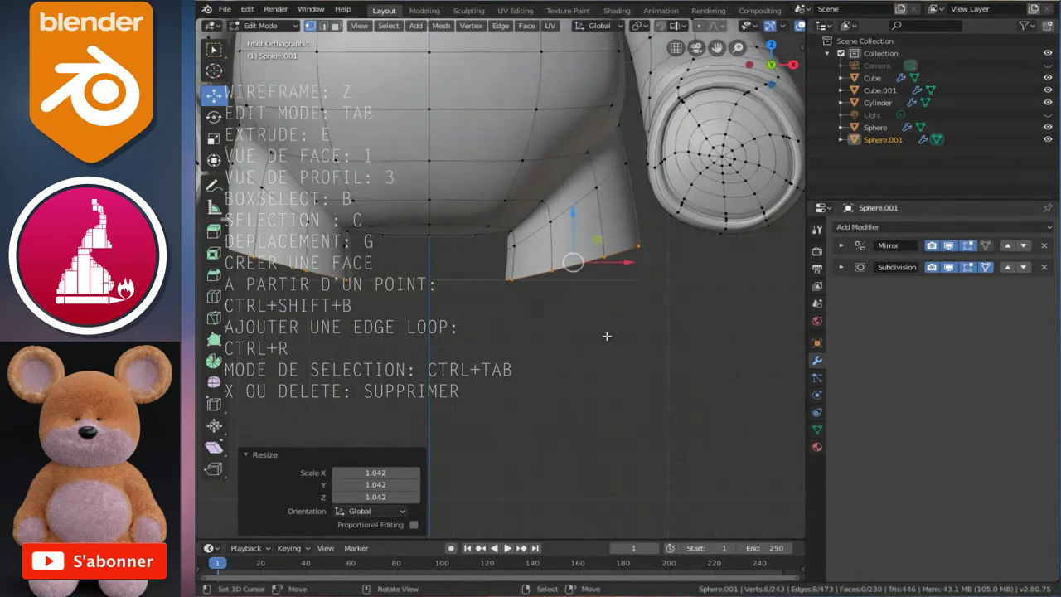
Add another lower ring below the rim, enlarge it, and tilt it 11.1°
{"action": "key", "text": "r"}
{"action": "left_click", "coordinate": [655, 350]}
{"action": "key", "text": "g"}
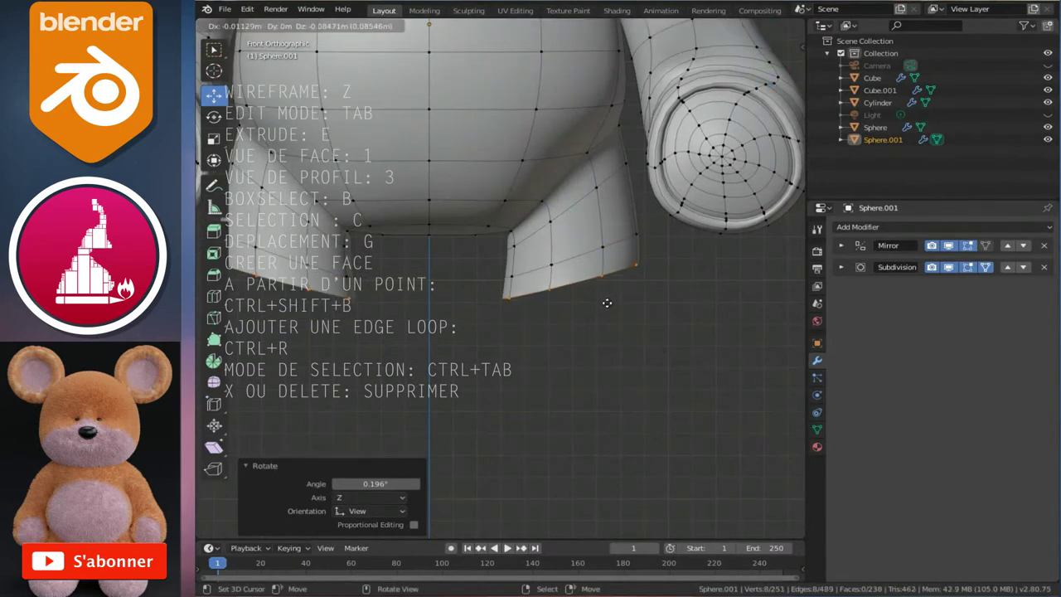
{"action": "left_click", "coordinate": [608, 314]}
{"action": "key", "text": "s"}
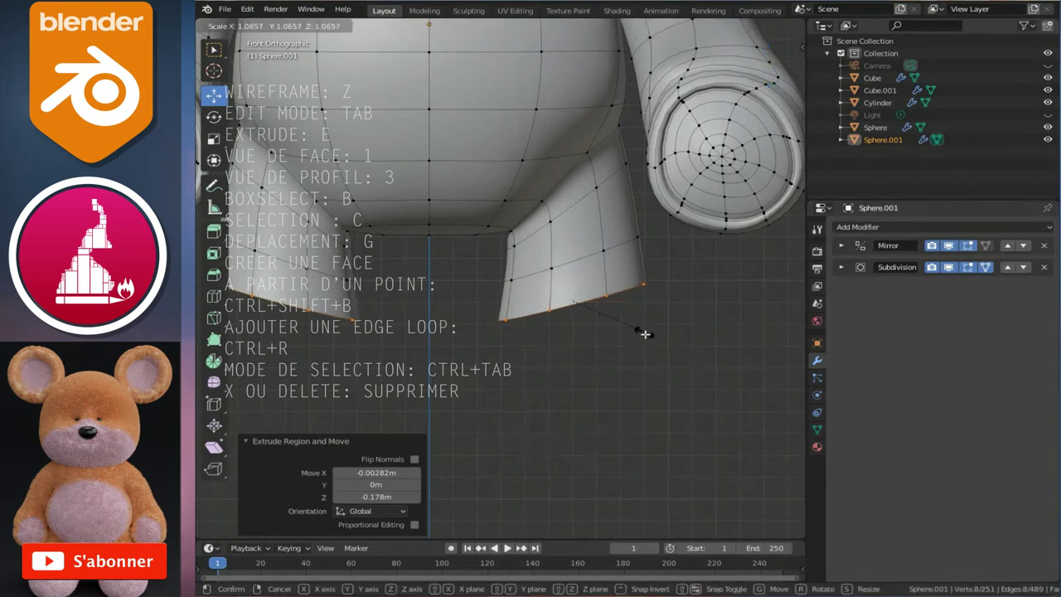
{"action": "left_click", "coordinate": [646, 334]}
{"action": "key", "text": "r"}
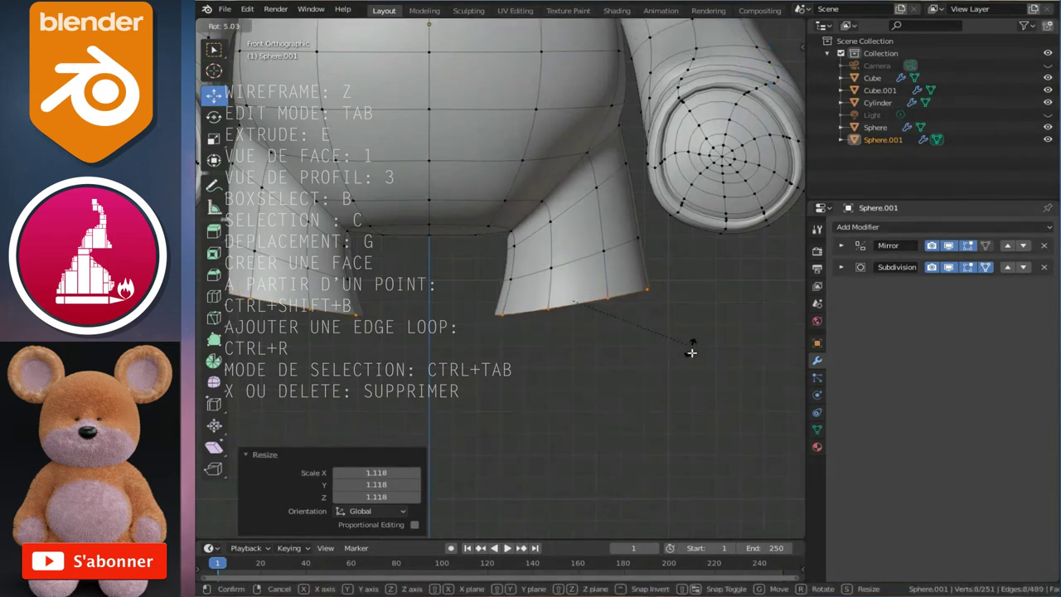
{"action": "left_click", "coordinate": [692, 359]}
In right side view, tilt the rim and extrude an enlarged new ring below it
{"action": "key", "text": "3"}
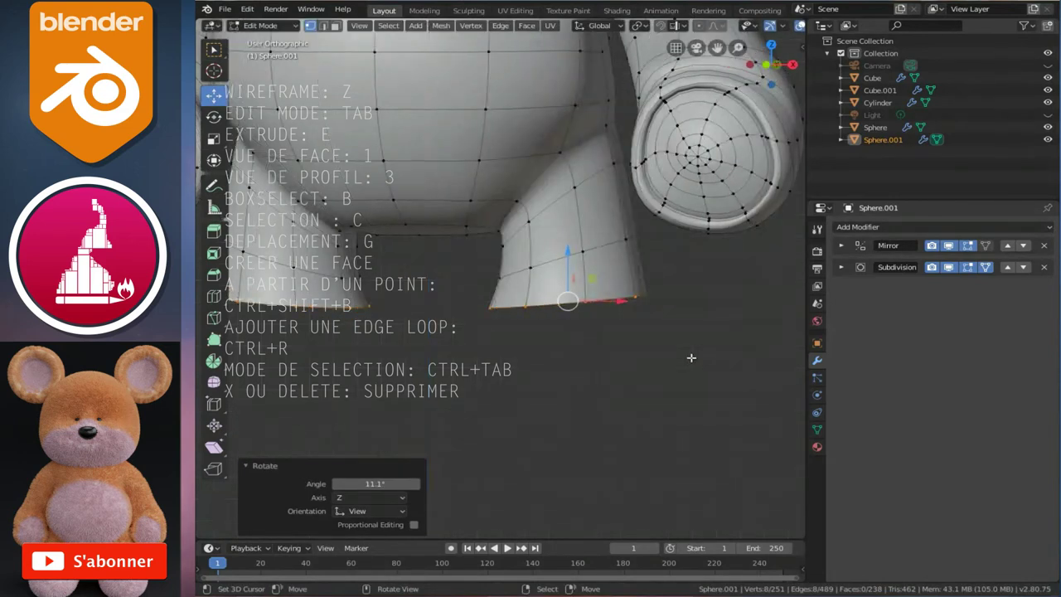
{"action": "scroll", "coordinate": [603, 312], "scroll_direction": "up", "scroll_amount": 2}
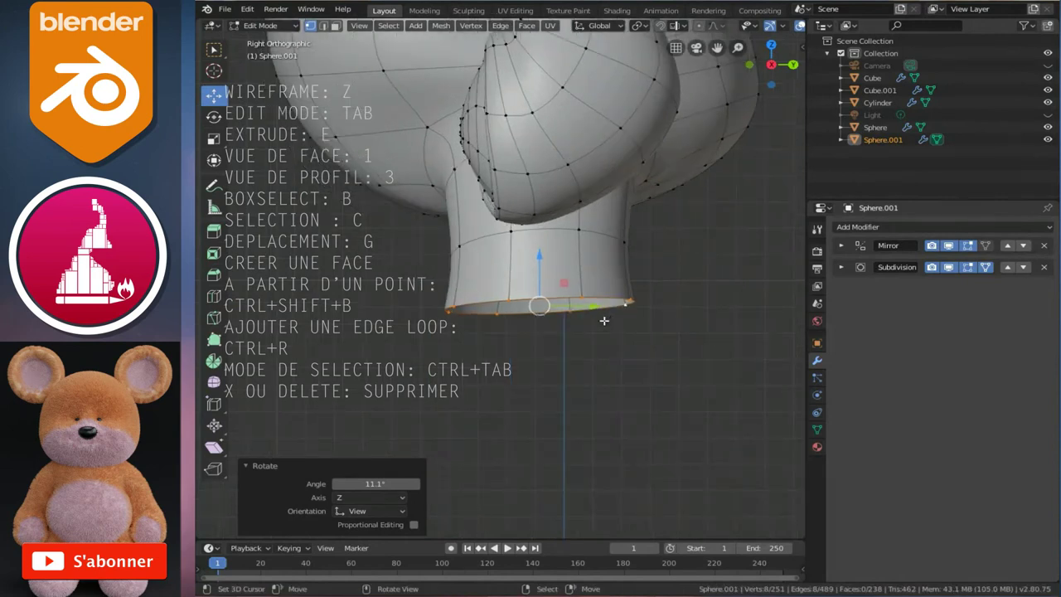
{"action": "key", "text": "r"}
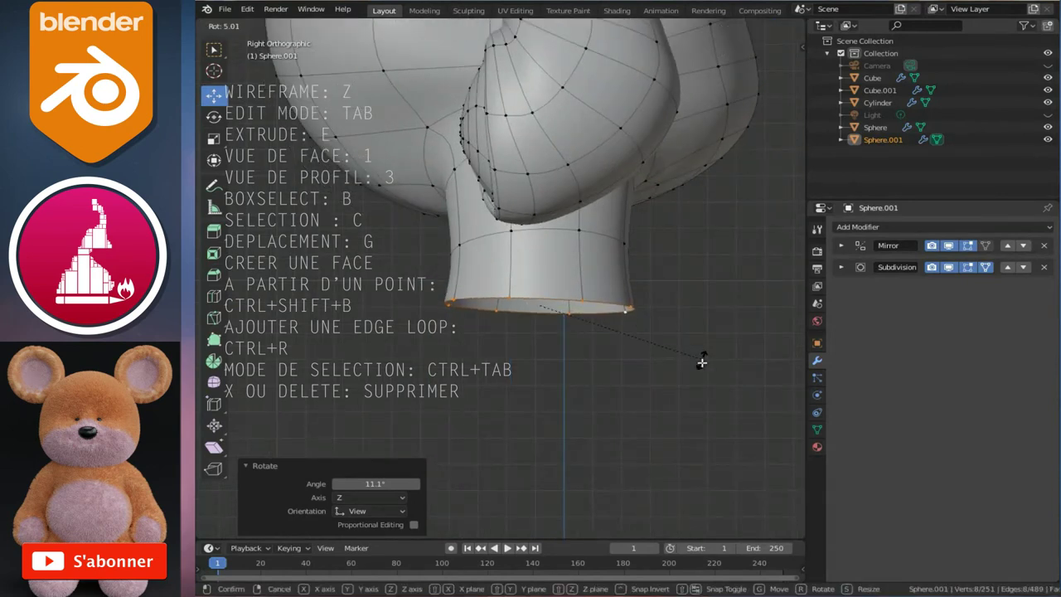
{"action": "left_click", "coordinate": [675, 348]}
{"action": "key", "text": "g"}
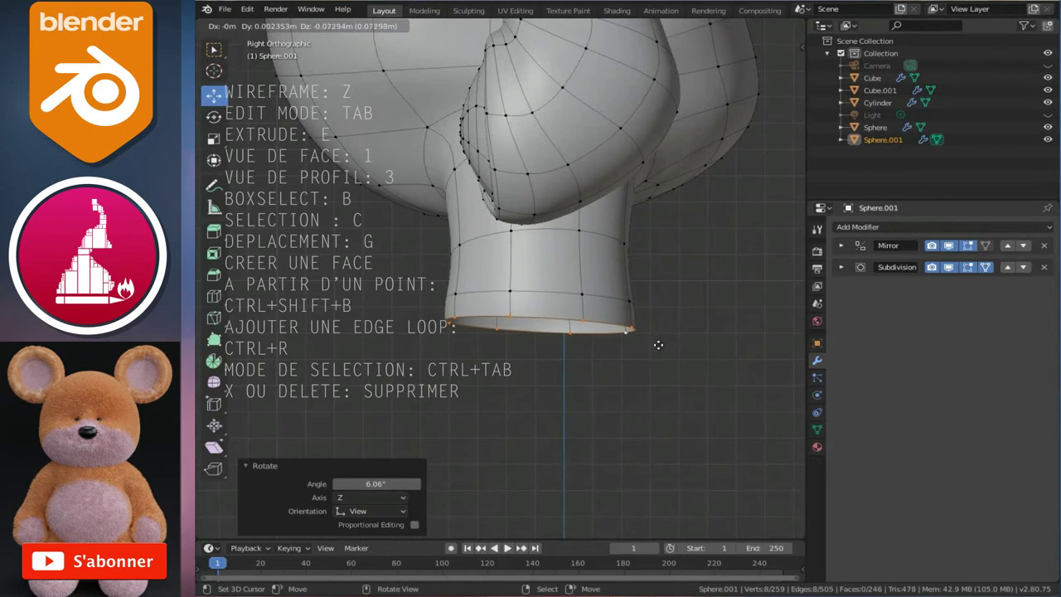
{"action": "left_click", "coordinate": [658, 346]}
{"action": "key", "text": "s"}
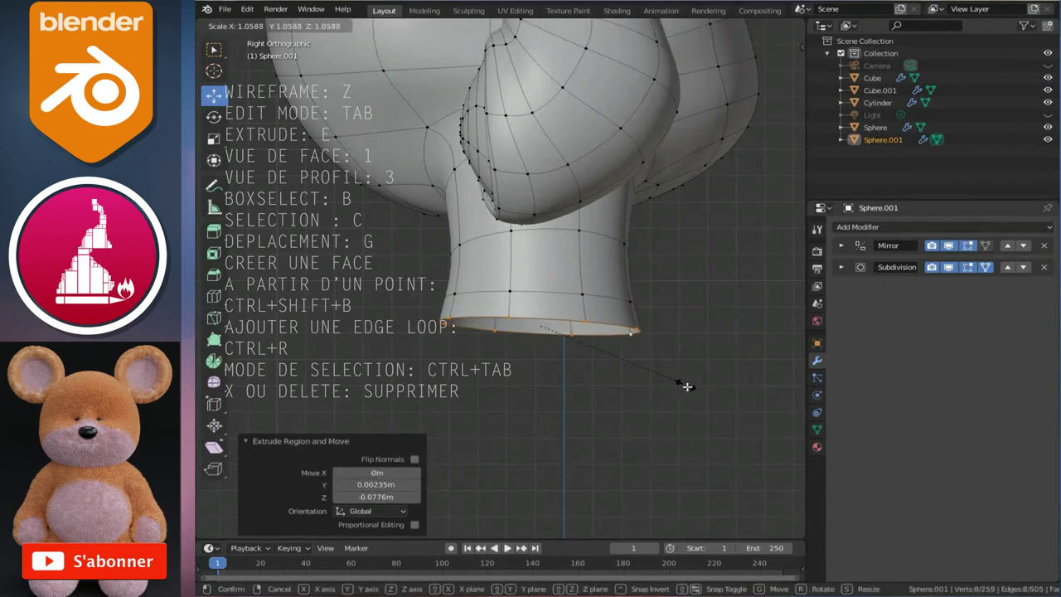
{"action": "left_click", "coordinate": [688, 384]}
Tilt the bottom ring 4.87°, then rotate it 12° and widen it to 1.102 to flare
{"action": "key", "text": "r"}
{"action": "left_click", "coordinate": [702, 414]}
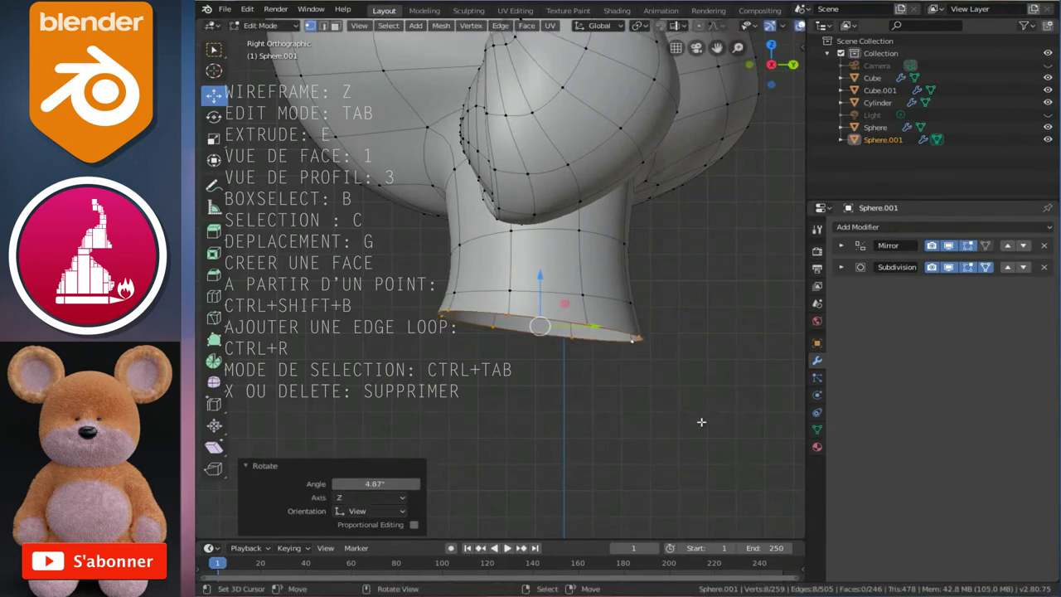
{"action": "key", "text": "r"}
{"action": "left_click", "coordinate": [695, 399]}
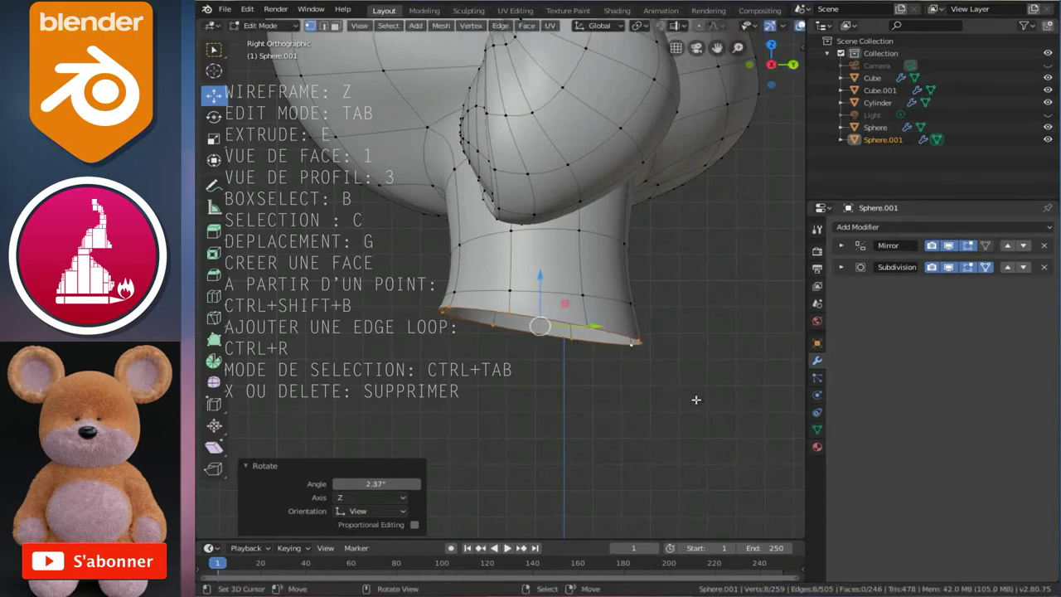
{"action": "left_click", "coordinate": [657, 415]}
{"action": "type", "text": "r"}
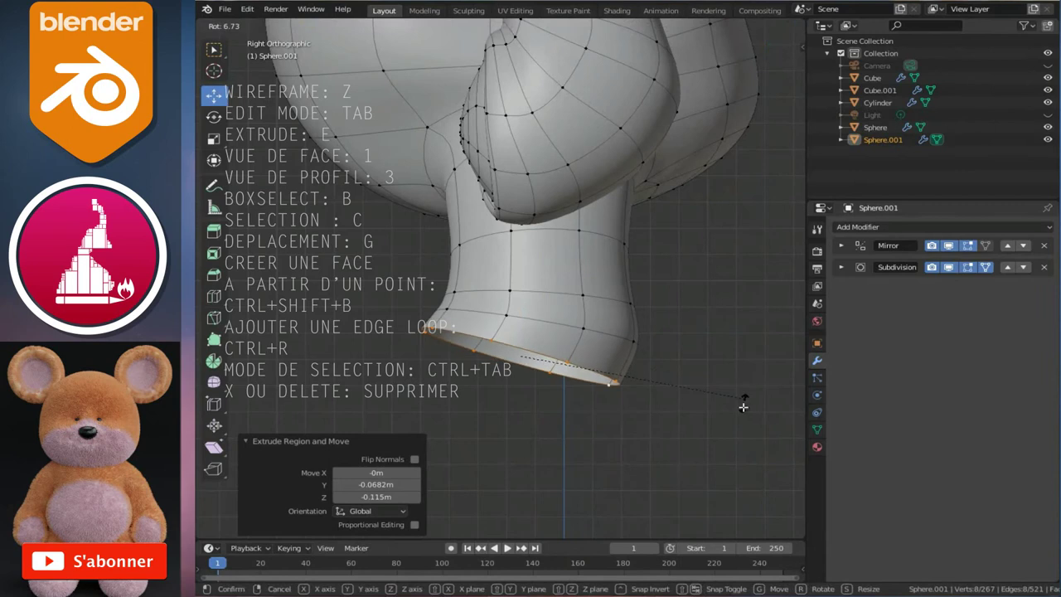
{"action": "type", "text": "12"}
{"action": "key", "text": "Return"}
{"action": "key", "text": "s"}
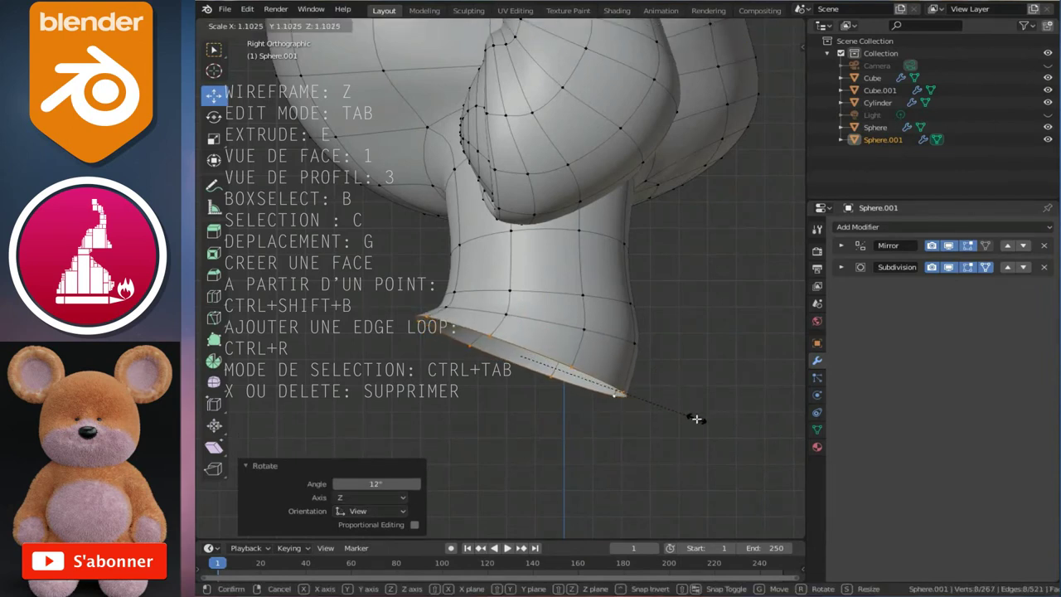
{"action": "left_click", "coordinate": [696, 418]}
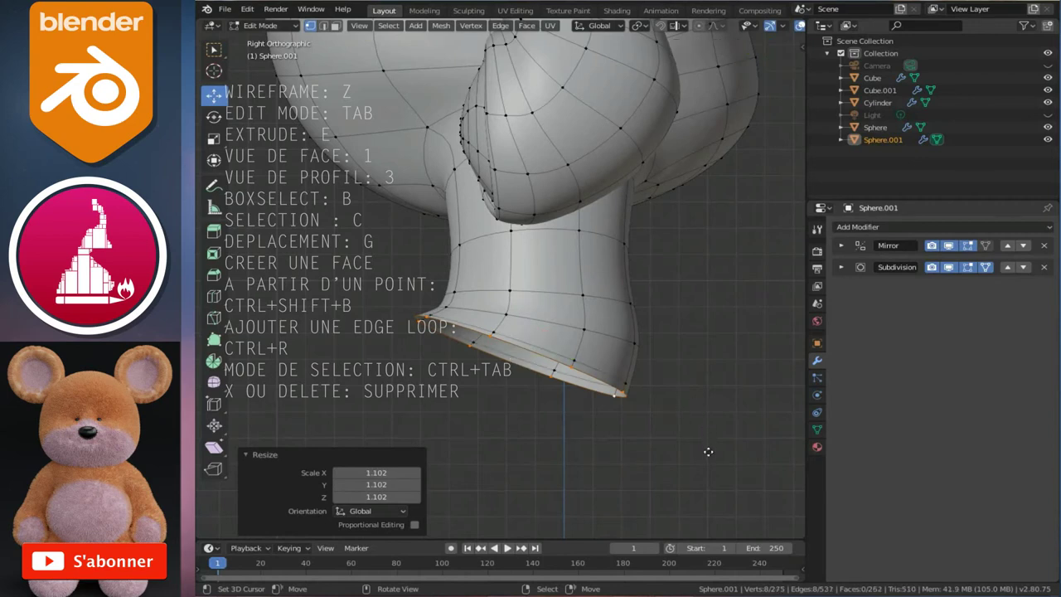
Extrude the bottom ring down and forward, tilt it 16.5°, and slightly enlarge it
{"action": "key", "text": "e"}
{"action": "left_click", "coordinate": [698, 397]}
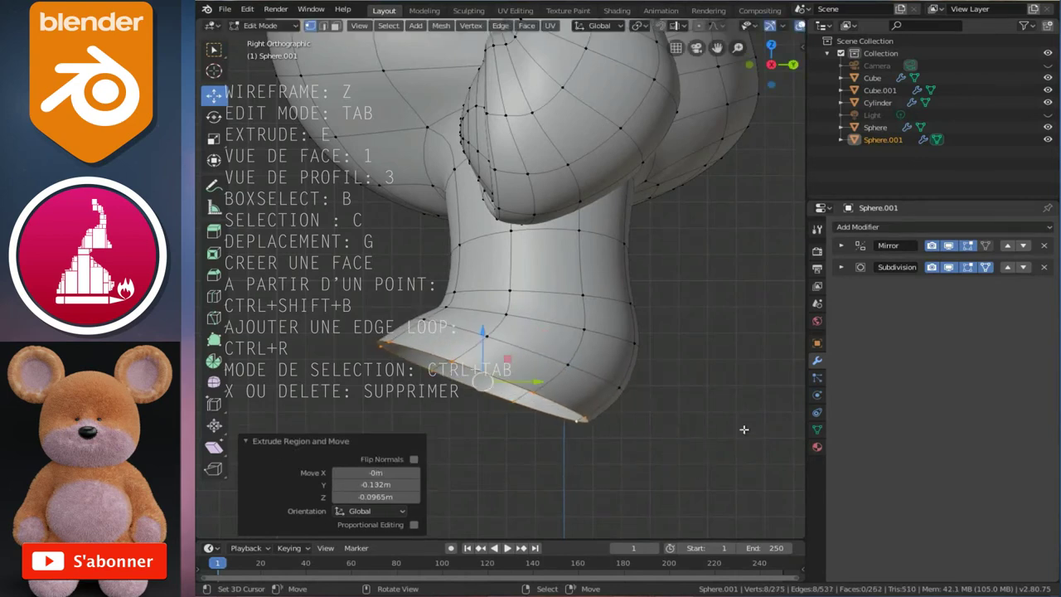
{"action": "key", "text": "r"}
{"action": "left_click", "coordinate": [673, 490]}
{"action": "key", "text": "s"}
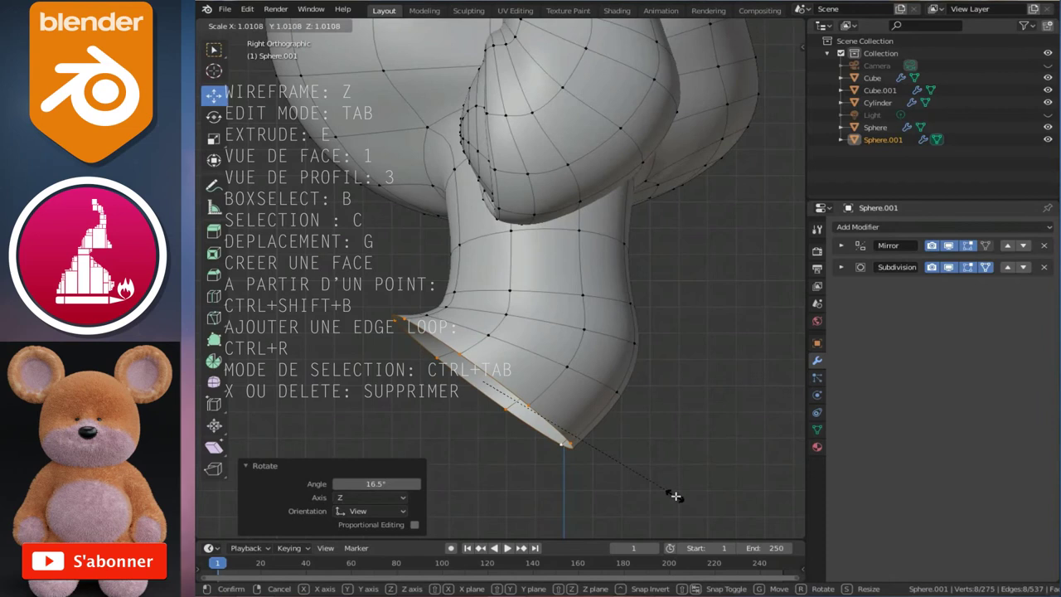
{"action": "left_click", "coordinate": [676, 496]}
Rotate the edge loop just above the bottom ring to shape the ankle
{"action": "left_click", "coordinate": [615, 389], "text": "alt"}
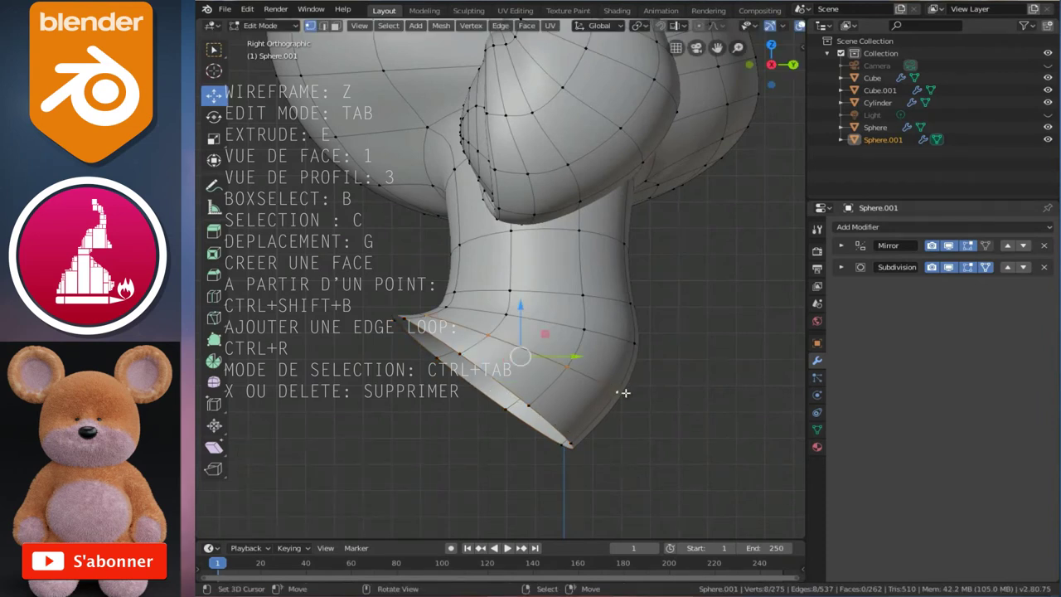
{"action": "key", "text": "r"}
{"action": "left_click", "coordinate": [696, 458]}
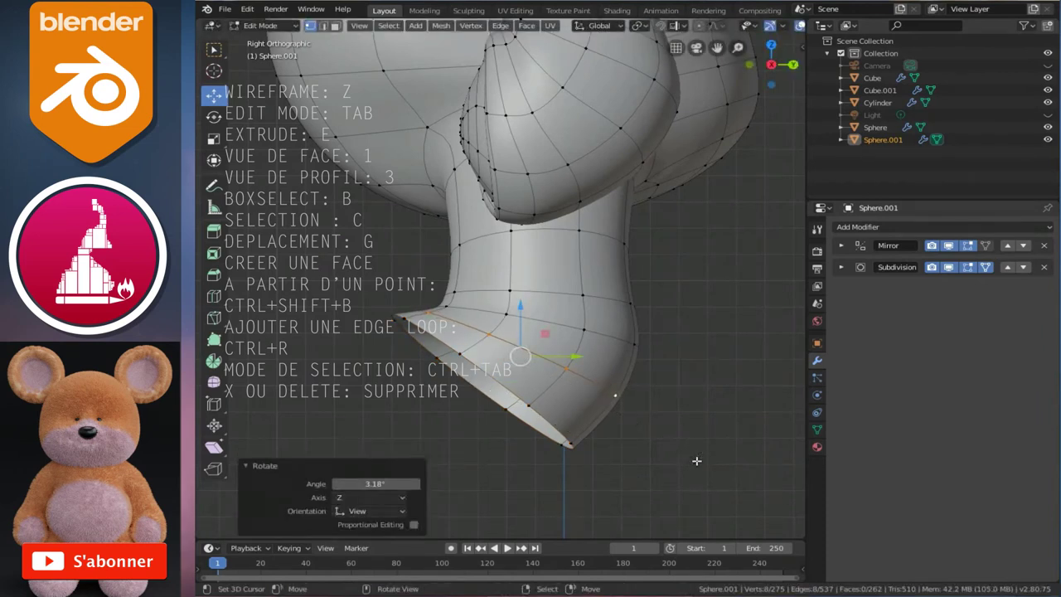
{"action": "middle_click_drag", "start_coordinate": [544, 422], "coordinate": [586, 424], "text": "shift"}
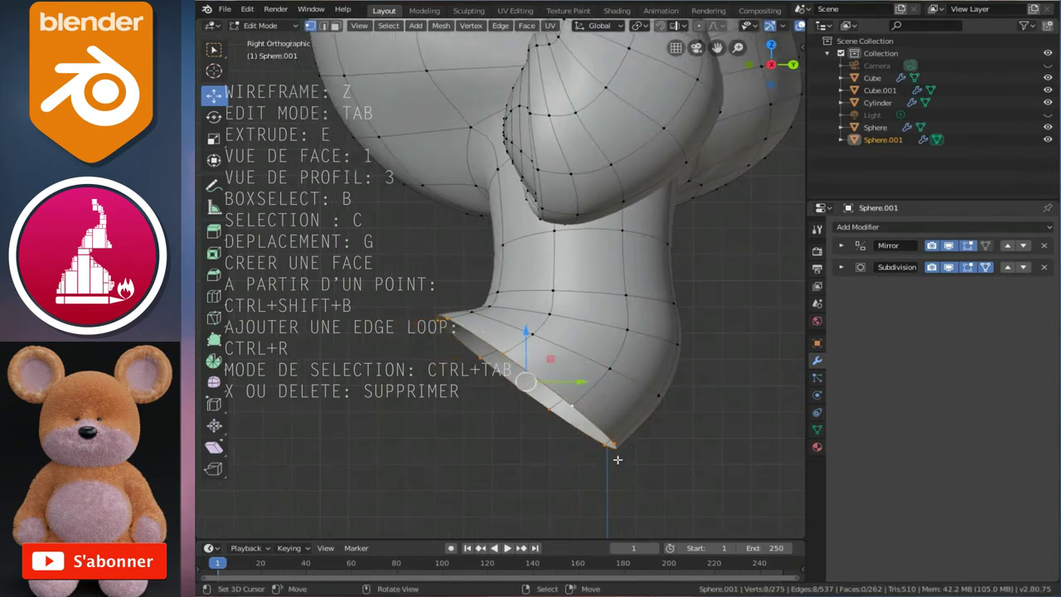
Extrude the opening ring forward, tilt it 28°, and shrink it to 0.851
{"action": "key", "text": "g"}
{"action": "left_click", "coordinate": [558, 469]}
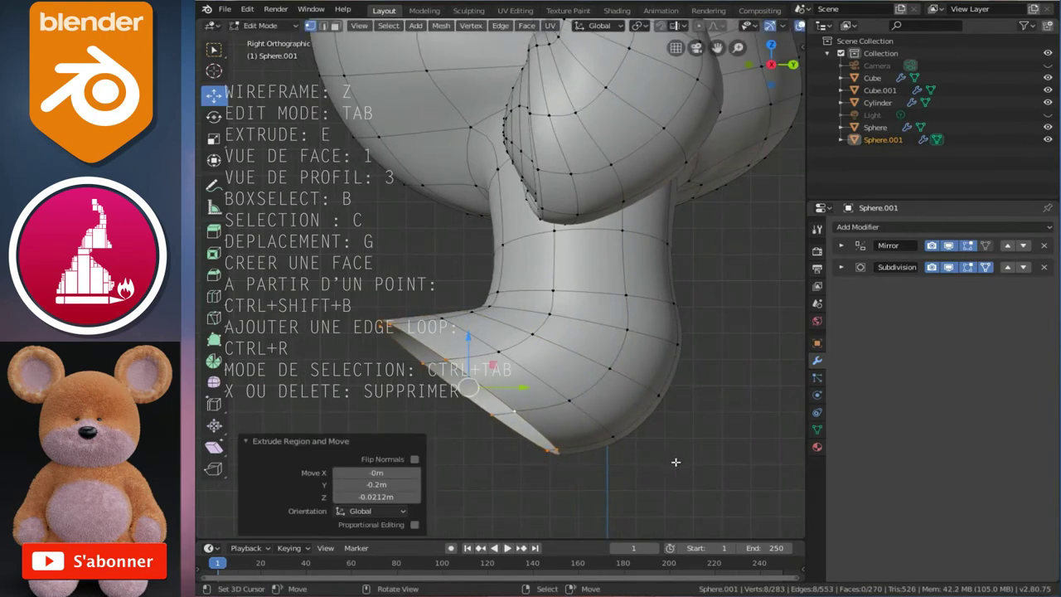
{"action": "key", "text": "r"}
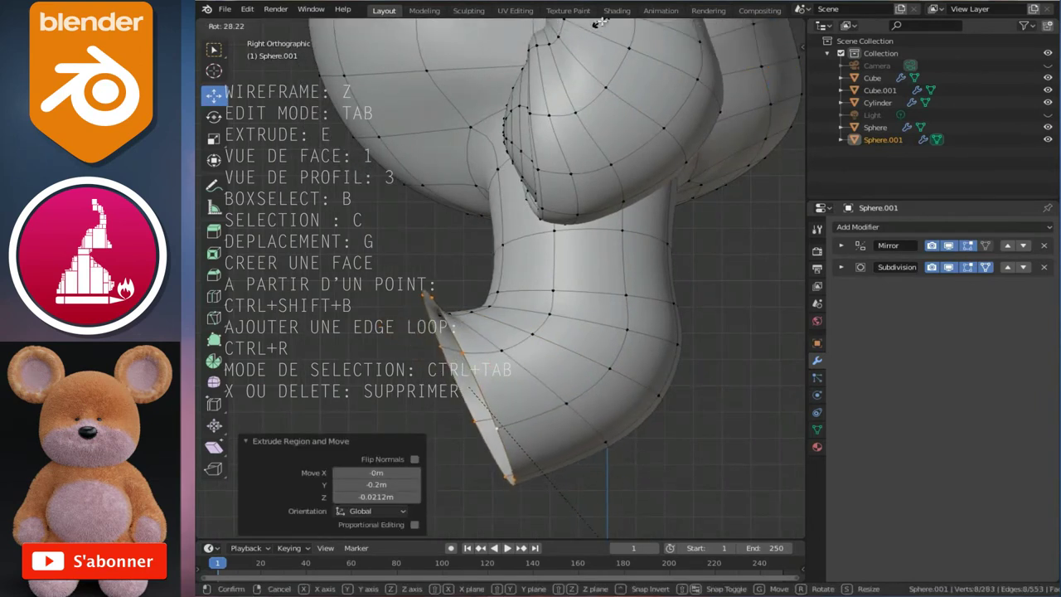
{"action": "left_click", "coordinate": [600, 23]}
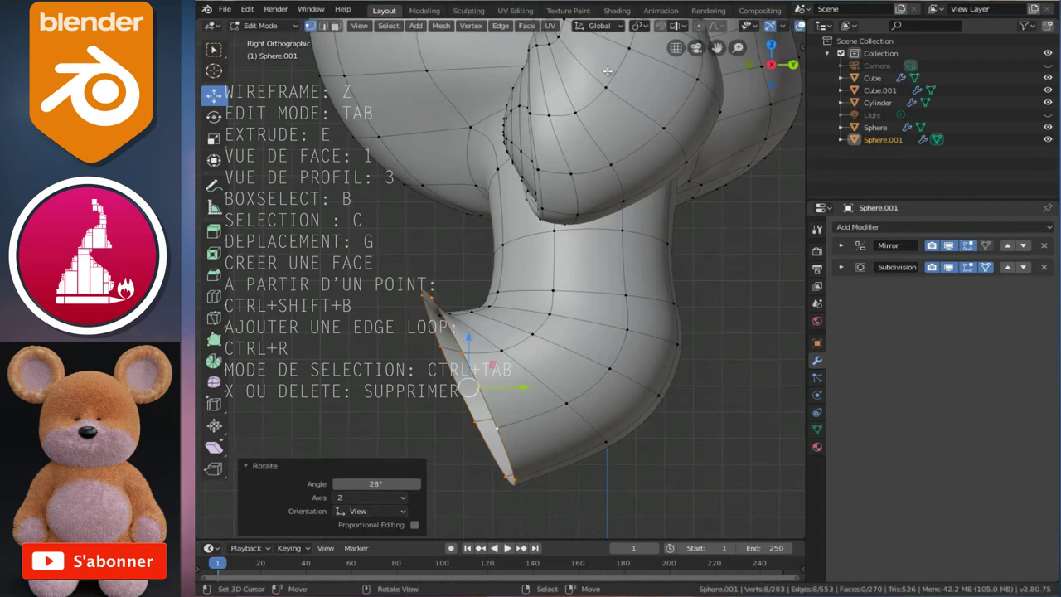
{"action": "key", "text": "s"}
{"action": "left_click", "coordinate": [605, 425]}
Rotate two edge loops across the foot, the first by 10.7°
{"action": "scroll", "coordinate": [607, 365], "scroll_direction": "up", "scroll_amount": 4, "text": "ctrl"}
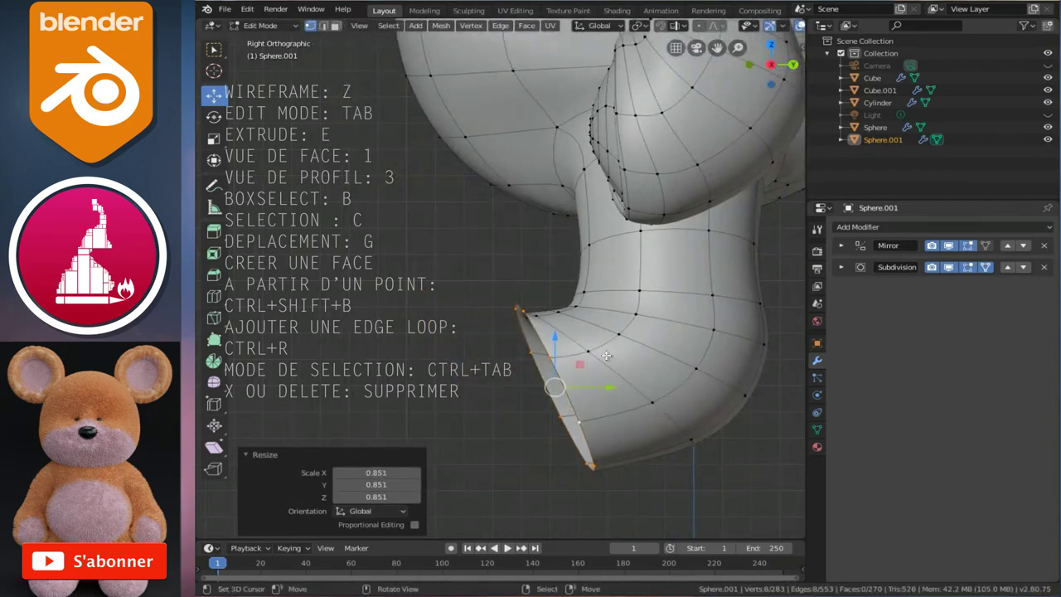
{"action": "left_click", "coordinate": [635, 390], "text": "alt"}
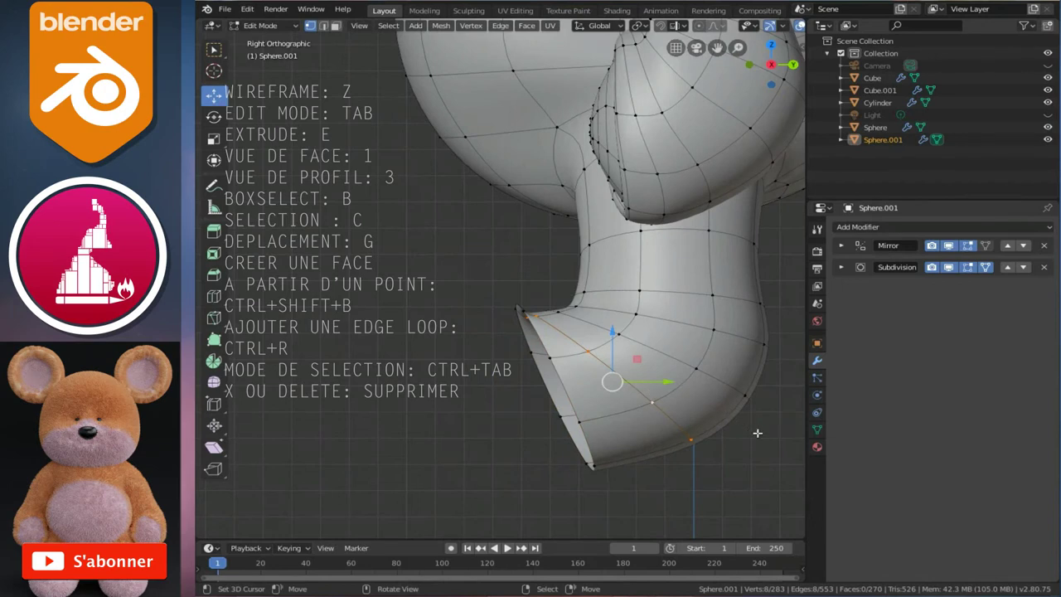
{"action": "key", "text": "r"}
{"action": "left_click", "coordinate": [721, 420]}
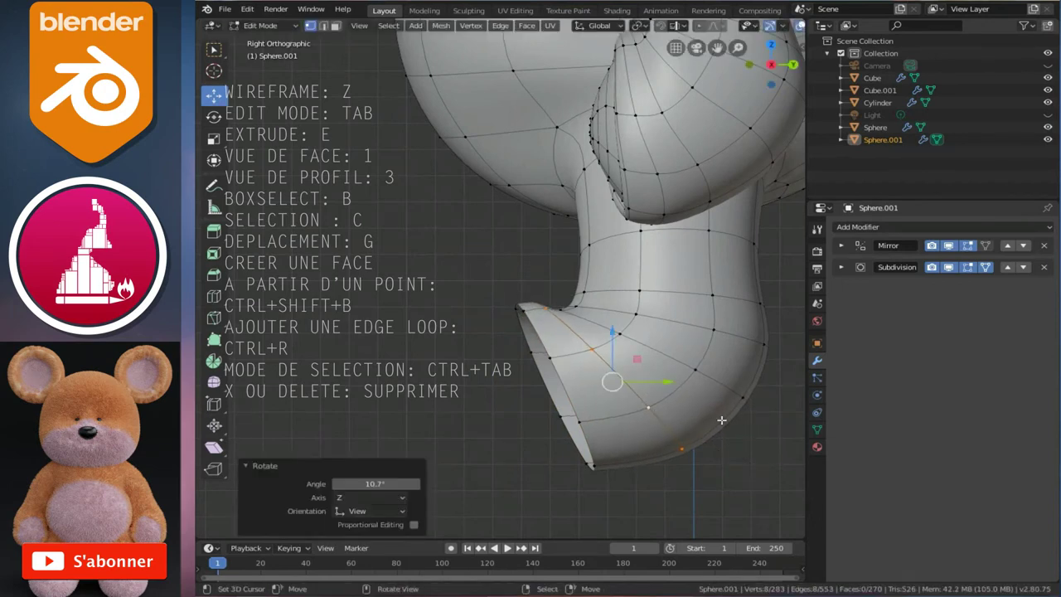
{"action": "left_click", "coordinate": [692, 371], "text": "alt"}
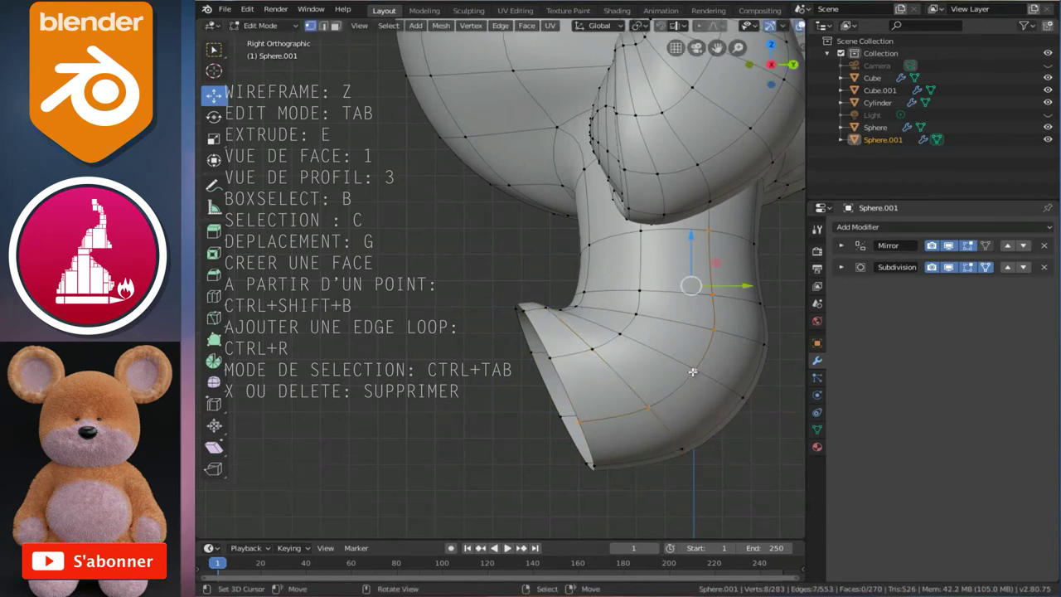
{"action": "key", "text": "r"}
{"action": "left_click", "coordinate": [790, 453]}
Enlarge the foot's open rim loop to 1.162 and extrude it up and back
{"action": "left_click", "coordinate": [586, 431], "text": "alt"}
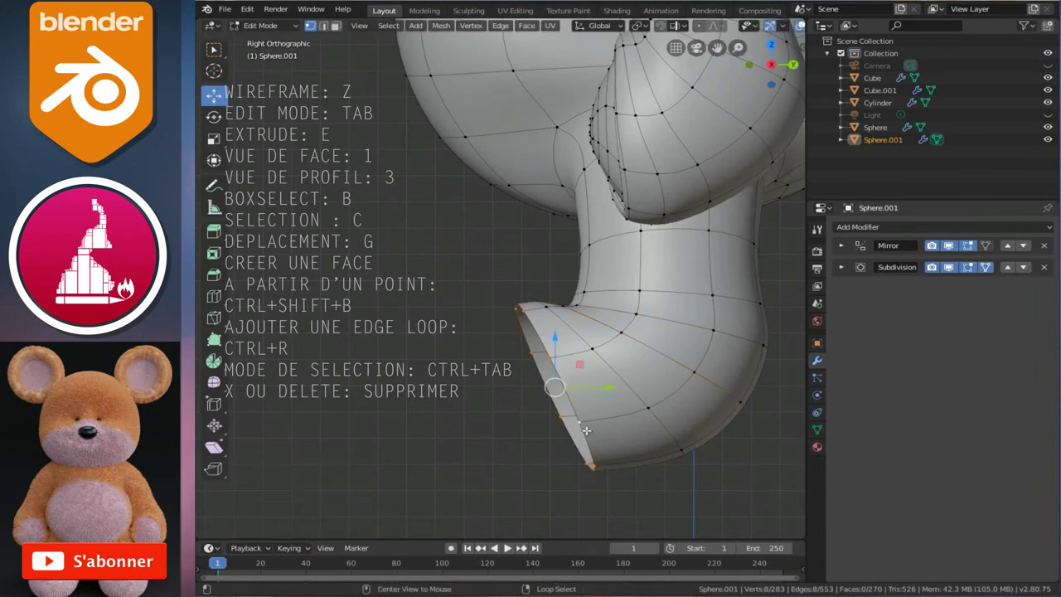
{"action": "key", "text": "s"}
{"action": "left_click", "coordinate": [661, 457]}
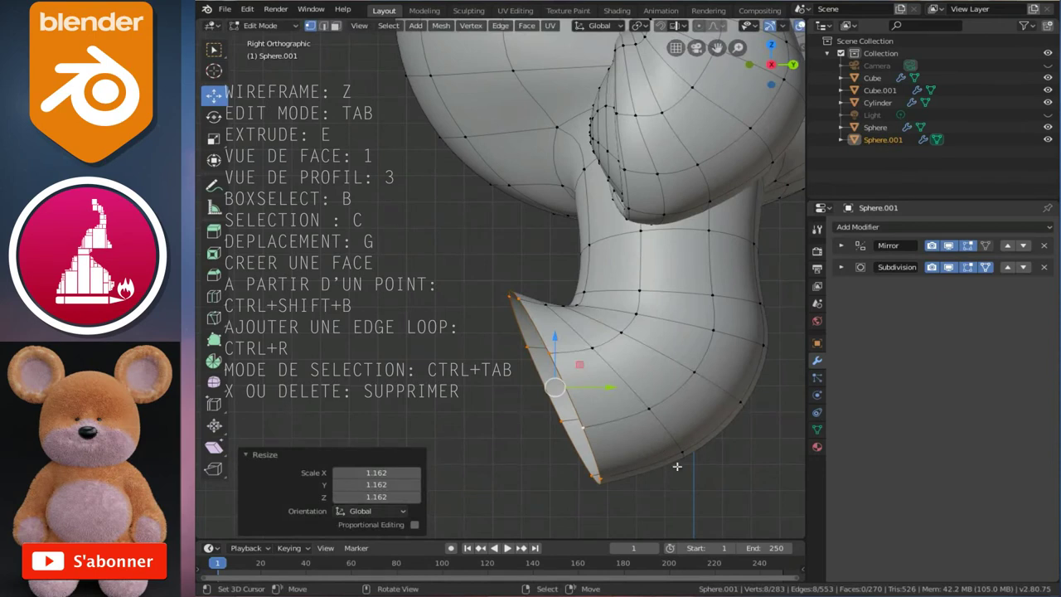
{"action": "key", "text": "e"}
{"action": "left_click", "coordinate": [583, 461]}
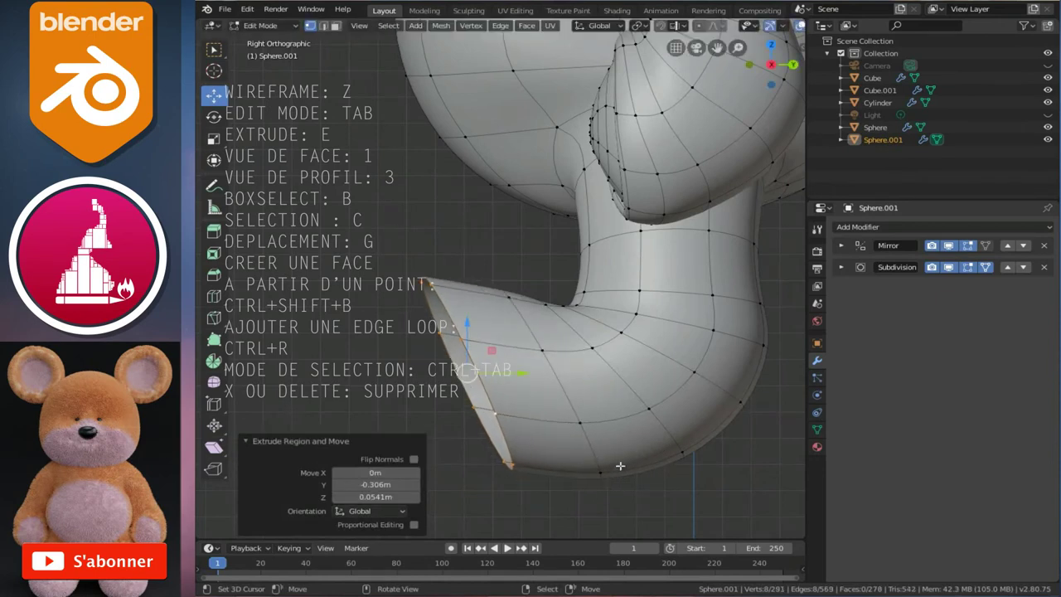
Enlarge the rim loop and tilt it about 27.7°
{"action": "key", "text": "s"}
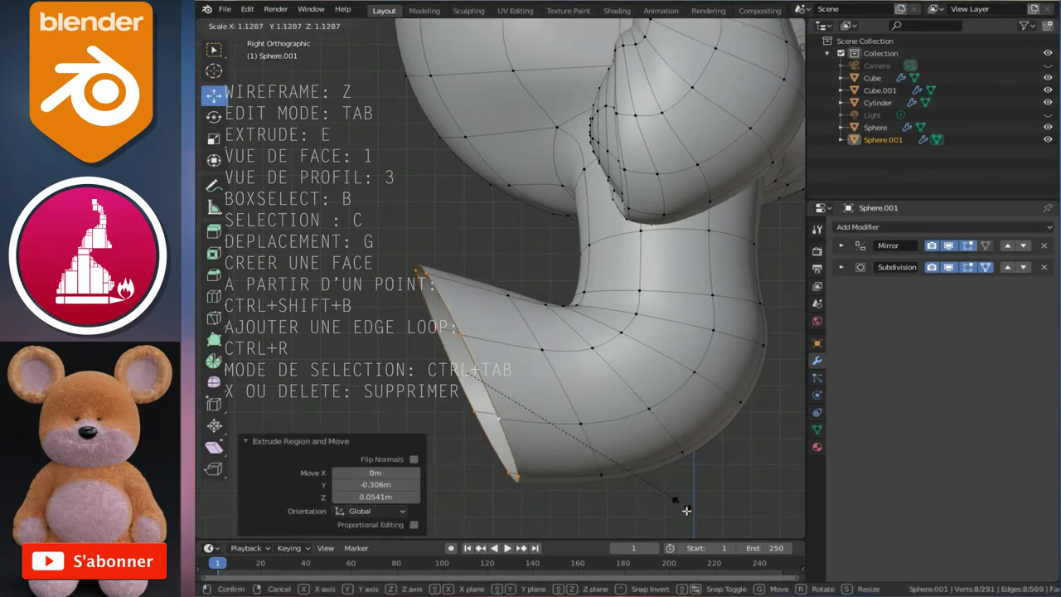
{"action": "left_click", "coordinate": [689, 517]}
{"action": "key", "text": "r"}
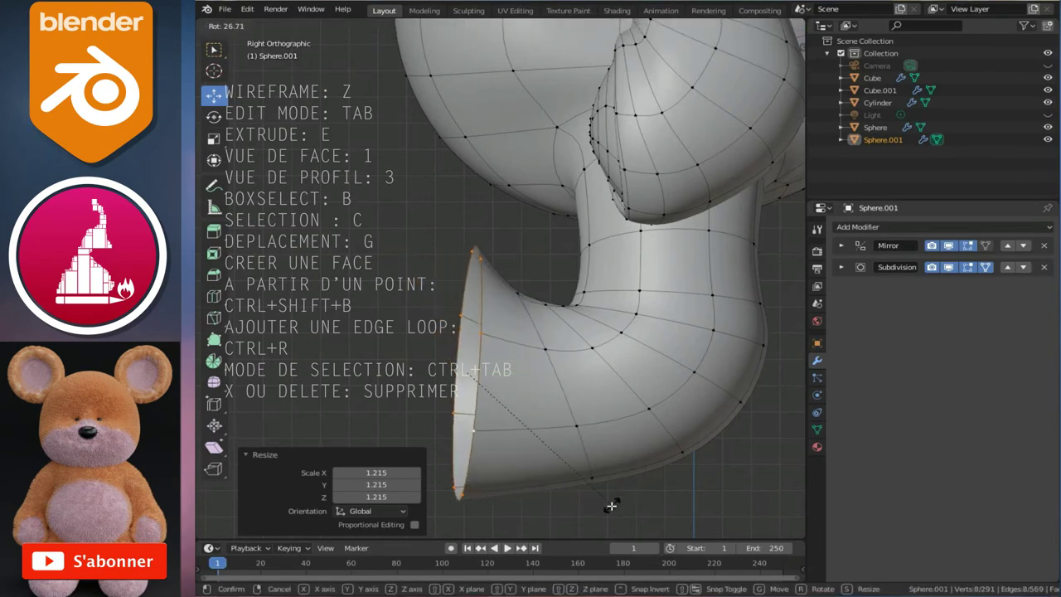
{"action": "left_click", "coordinate": [609, 503]}
{"action": "scroll", "coordinate": [577, 437], "scroll_direction": "left", "scroll_amount": 3, "text": "ctrl"}
{"action": "scroll", "coordinate": [575, 390], "scroll_direction": "down", "scroll_amount": 3, "text": "shift"}
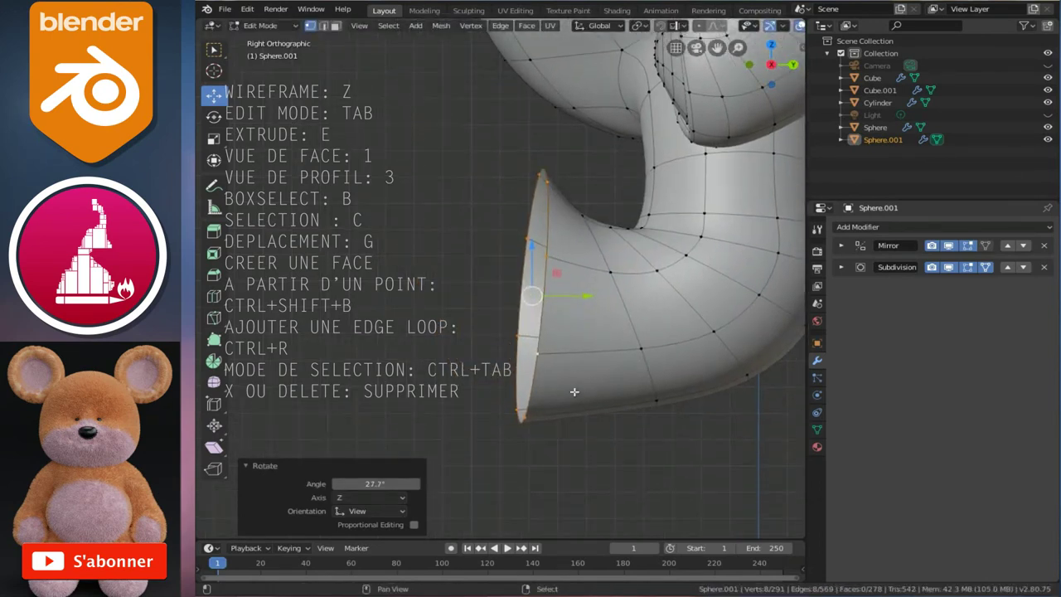
{"action": "scroll", "coordinate": [580, 331], "scroll_direction": "left", "scroll_amount": 2, "text": "ctrl"}
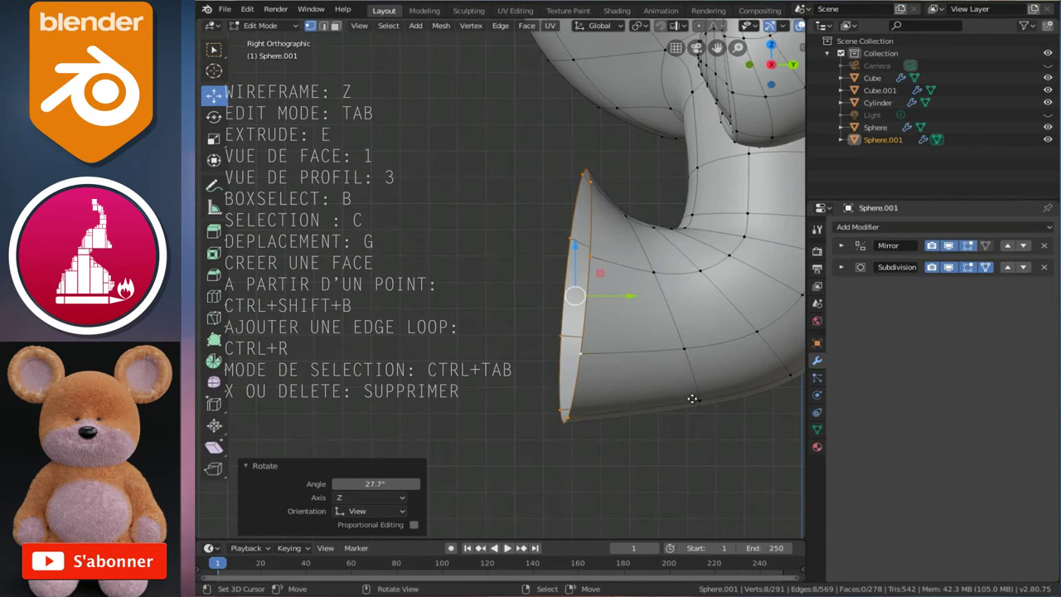
Extrude the rim loop to lengthen the foot, enlarge it to 1.215, and raise it slightly on Z
{"action": "key", "text": "g"}
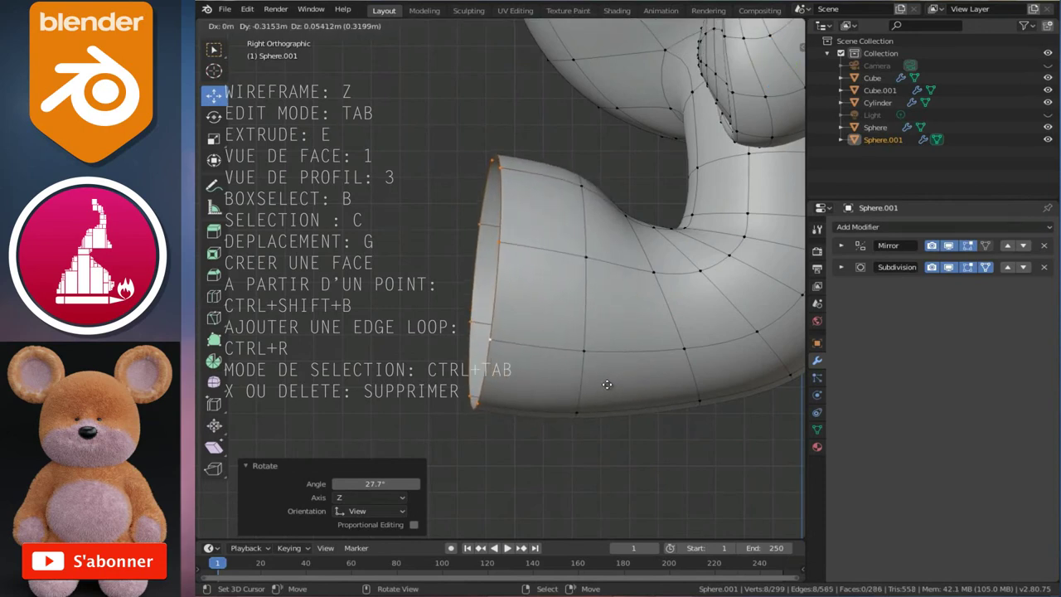
{"action": "left_click", "coordinate": [607, 383]}
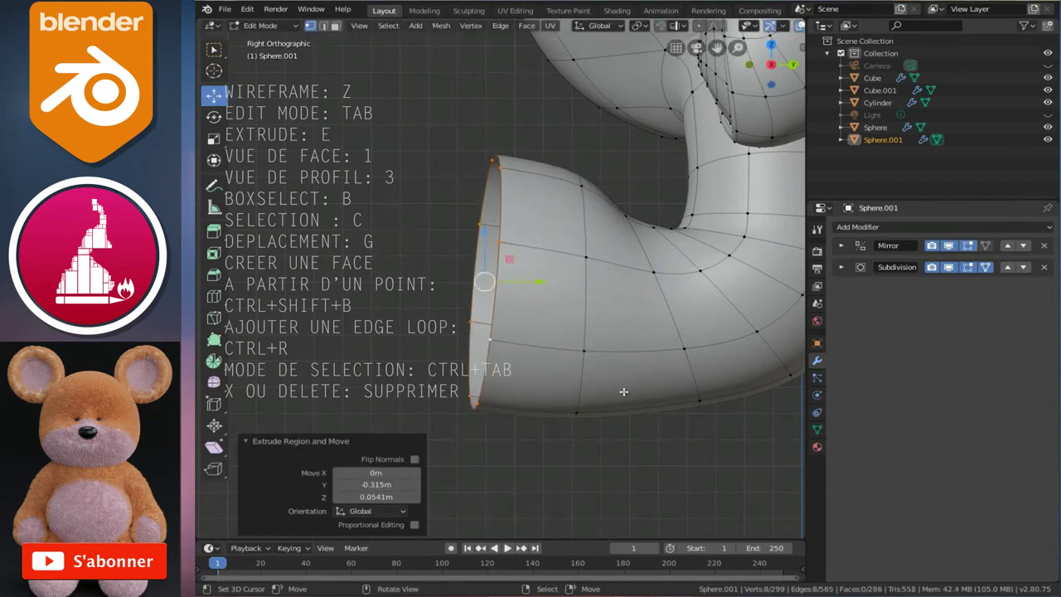
{"action": "key", "text": "s"}
{"action": "left_click", "coordinate": [655, 377]}
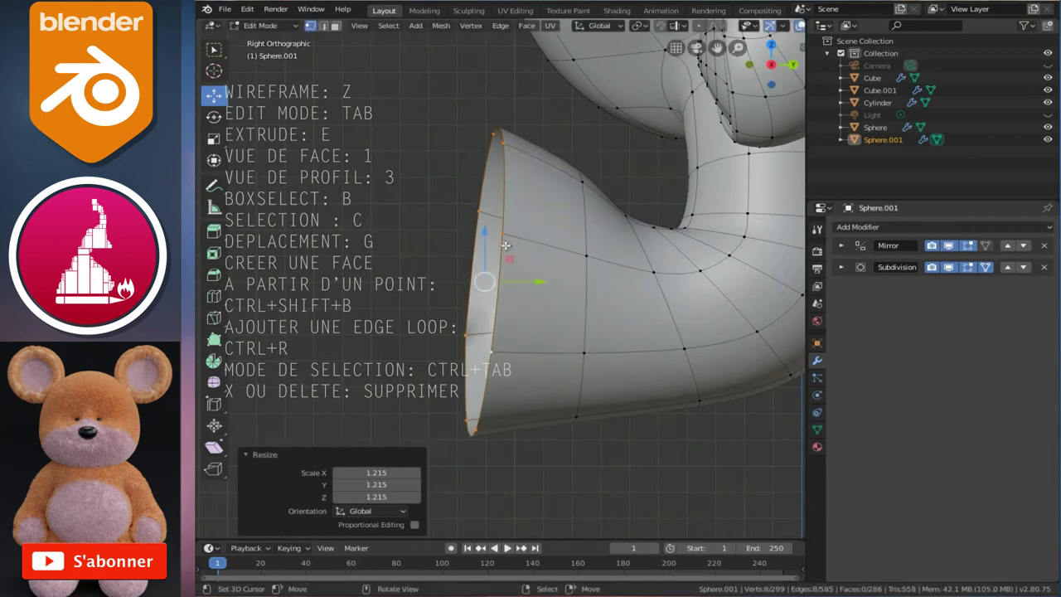
{"action": "left_click_drag", "start_coordinate": [484, 230], "coordinate": [486, 217]}
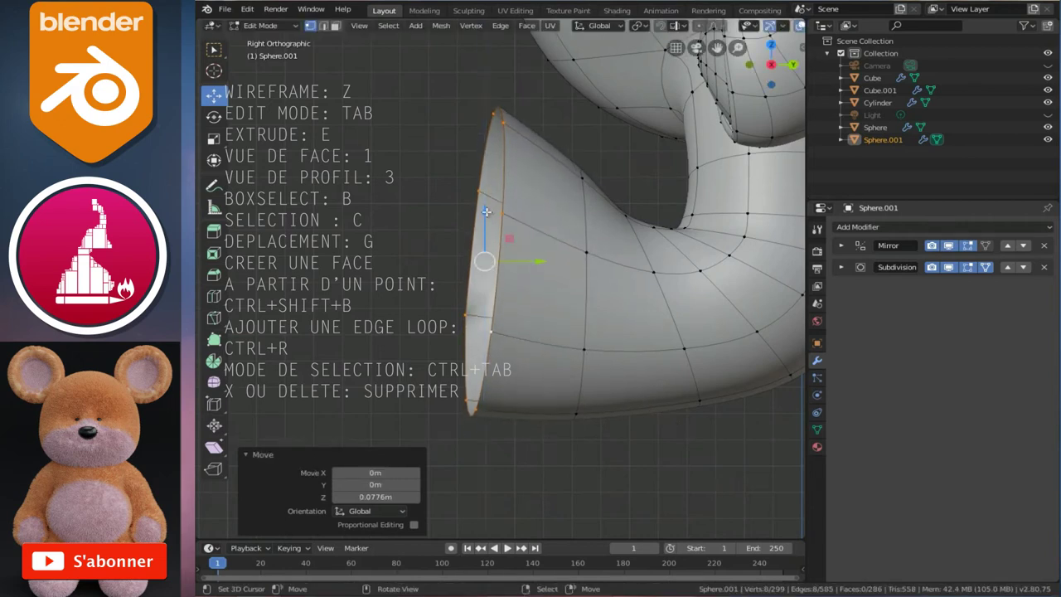
In front view, turn off Mirror Clipping on the mirror modifier
{"action": "key", "text": "1"}
{"action": "scroll", "coordinate": [488, 212], "scroll_direction": "down", "scroll_amount": 4}
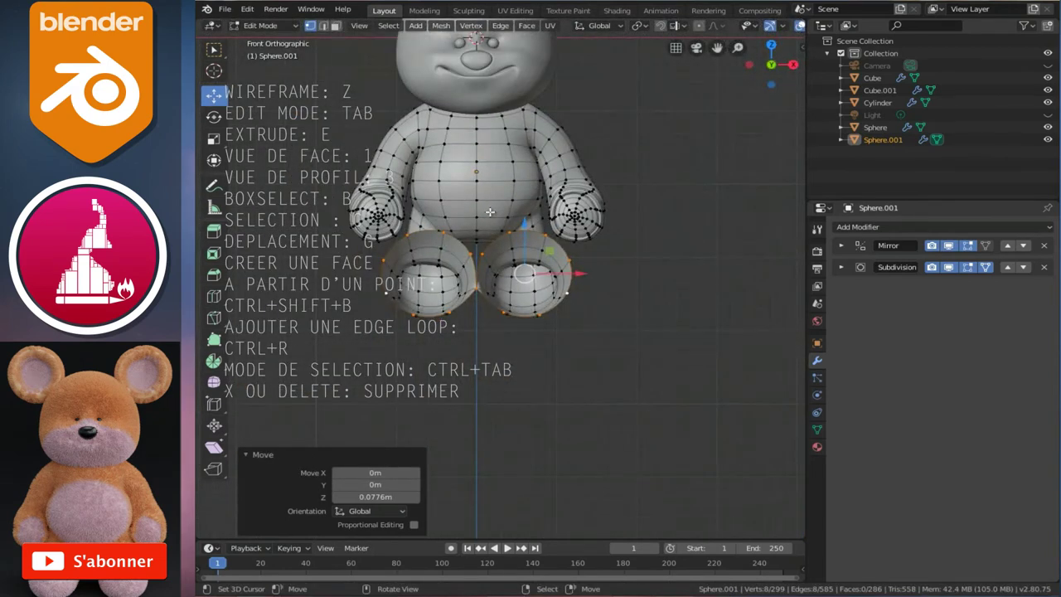
{"action": "scroll", "coordinate": [489, 212], "scroll_direction": "up", "scroll_amount": 2}
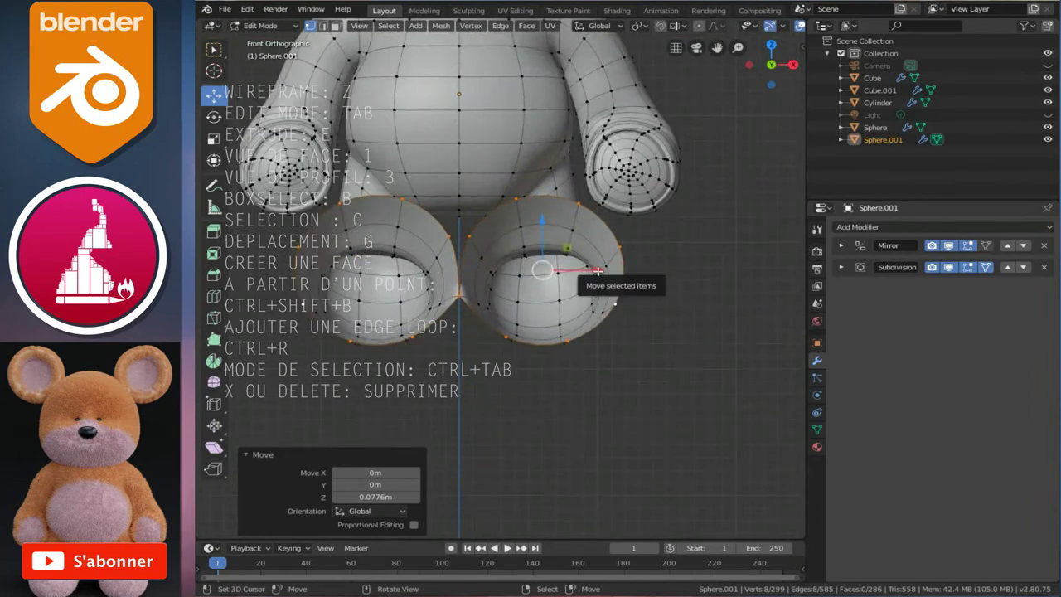
{"action": "left_click", "coordinate": [841, 245]}
{"action": "left_click", "coordinate": [955, 385]}
Spread the legs 0.0781 m apart on X and lower them 0.122 m on Z
{"action": "key", "text": "g"}
{"action": "key", "text": "x"}
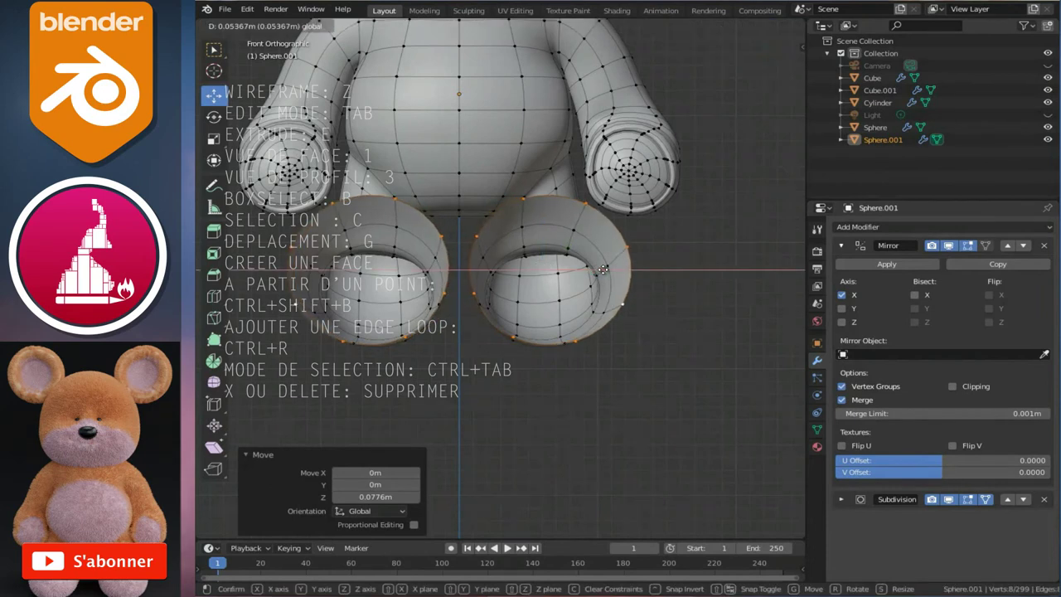
{"action": "left_click", "coordinate": [566, 248]}
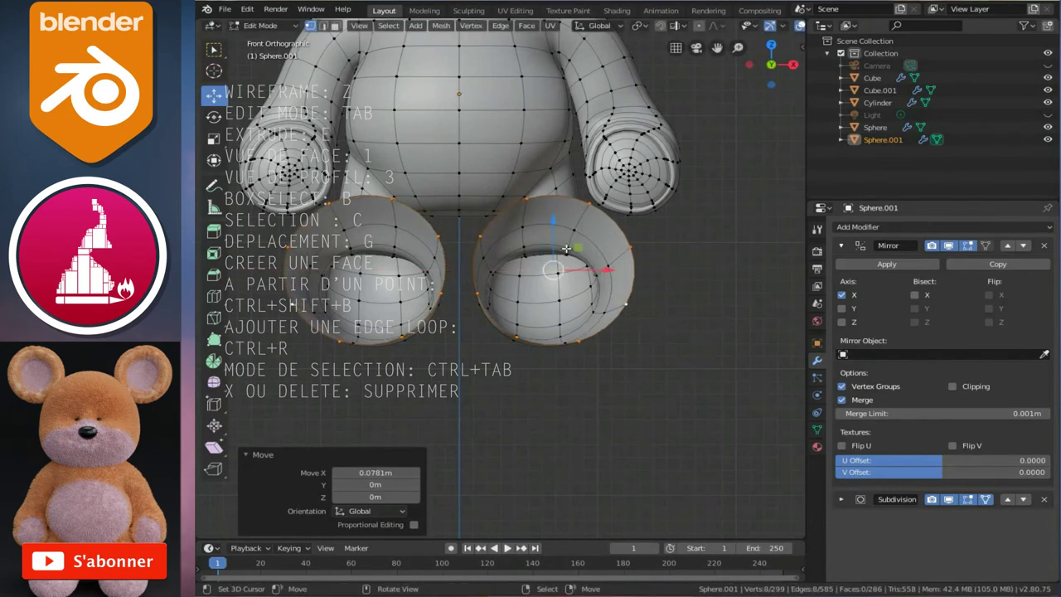
{"action": "key", "text": "g"}
{"action": "key", "text": "z"}
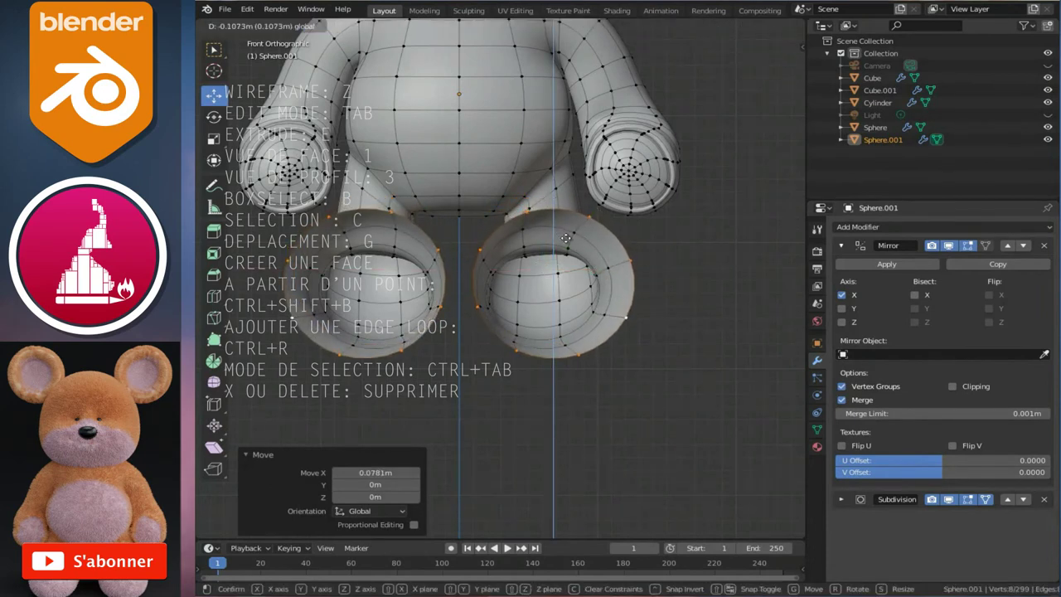
{"action": "left_click", "coordinate": [567, 241]}
In side view, extrude the foot rim forward and shrink it to 0.929
{"action": "key", "text": "3"}
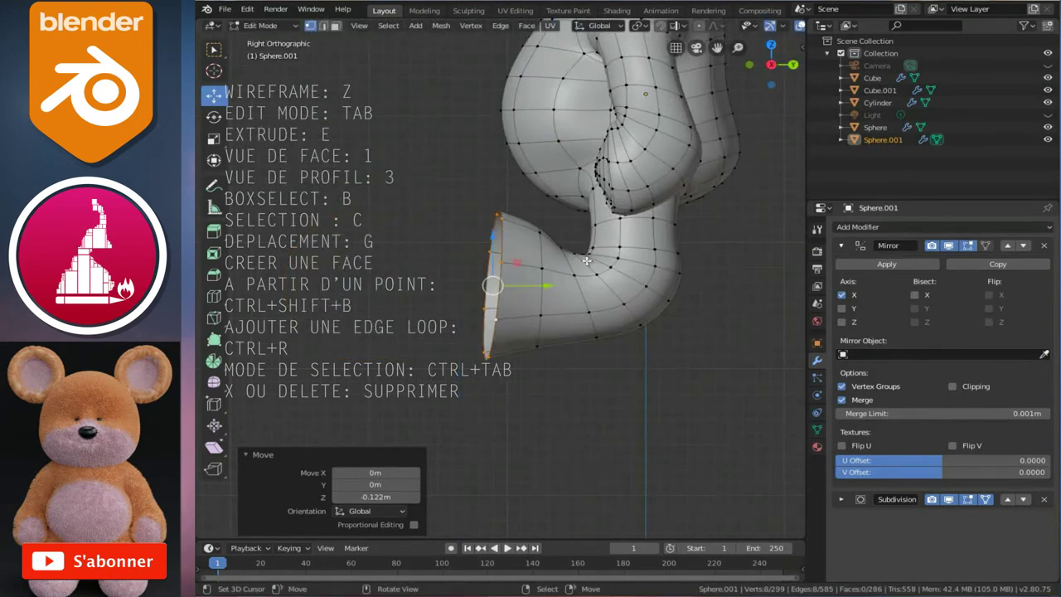
{"action": "scroll", "coordinate": [586, 260], "scroll_direction": "up", "scroll_amount": 4}
{"action": "key", "text": "e"}
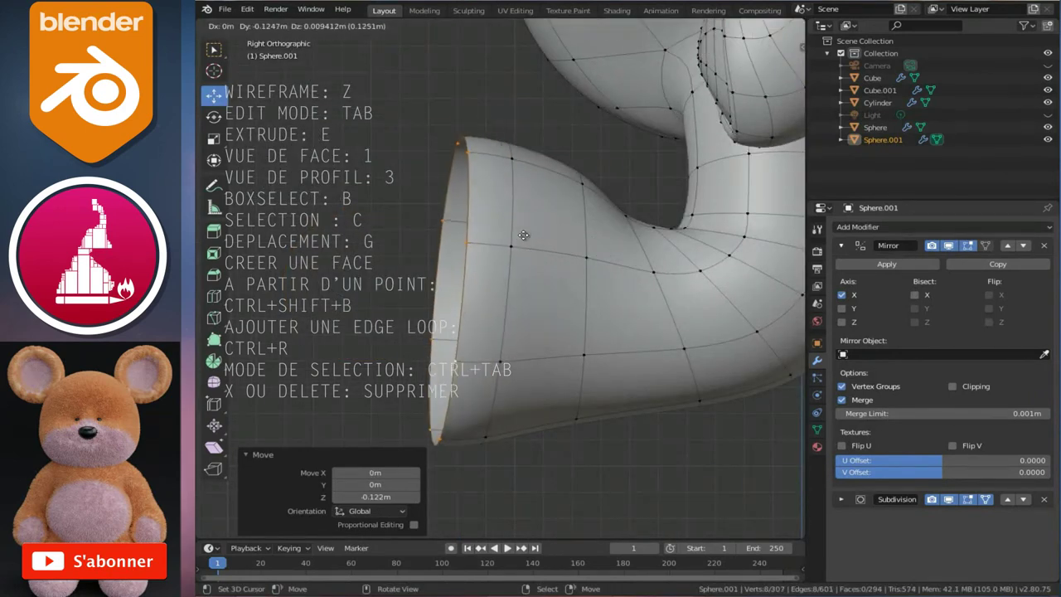
{"action": "left_click", "coordinate": [580, 287]}
{"action": "key", "text": "s"}
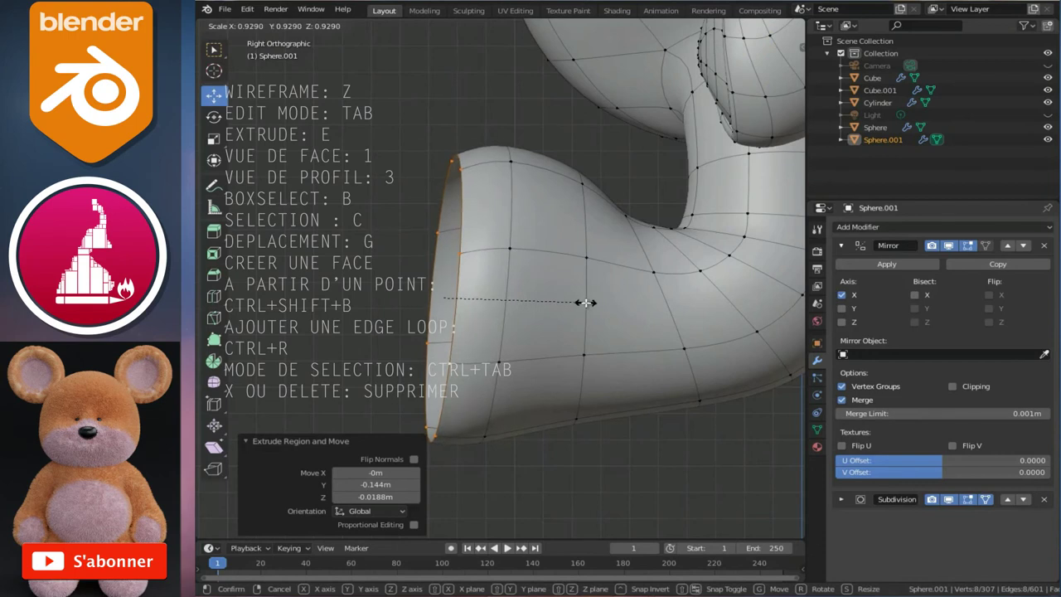
{"action": "left_click", "coordinate": [590, 303]}
Extrude and shrink the rim twice more, down to 0.616, pushing it forward to round the toe
{"action": "key", "text": "g"}
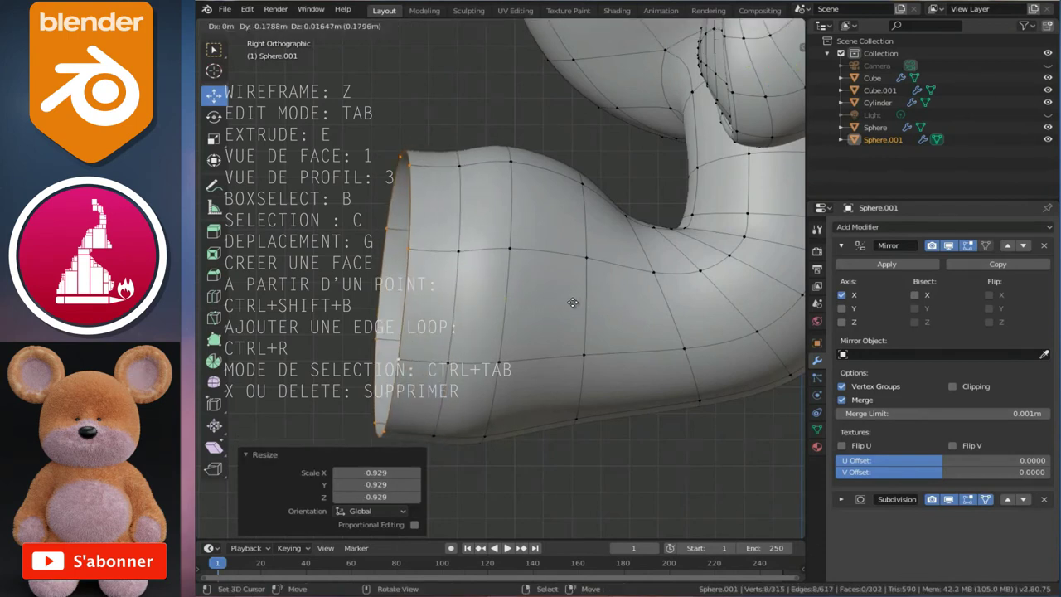
{"action": "left_click", "coordinate": [584, 308]}
{"action": "key", "text": "s"}
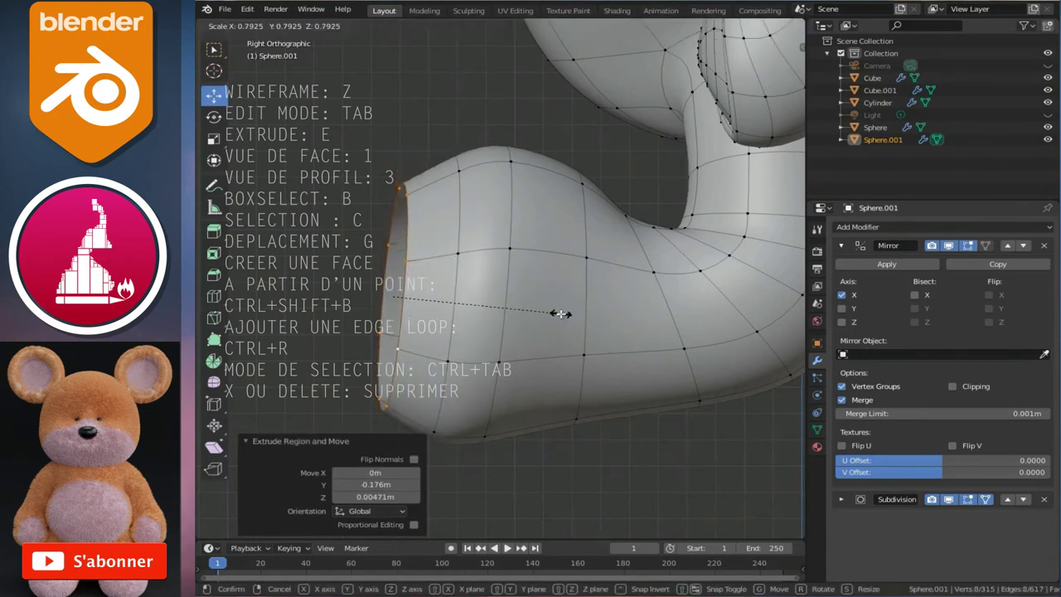
{"action": "left_click", "coordinate": [561, 325]}
{"action": "key", "text": "e"}
{"action": "right_click", "coordinate": [618, 347]}
{"action": "key", "text": "s"}
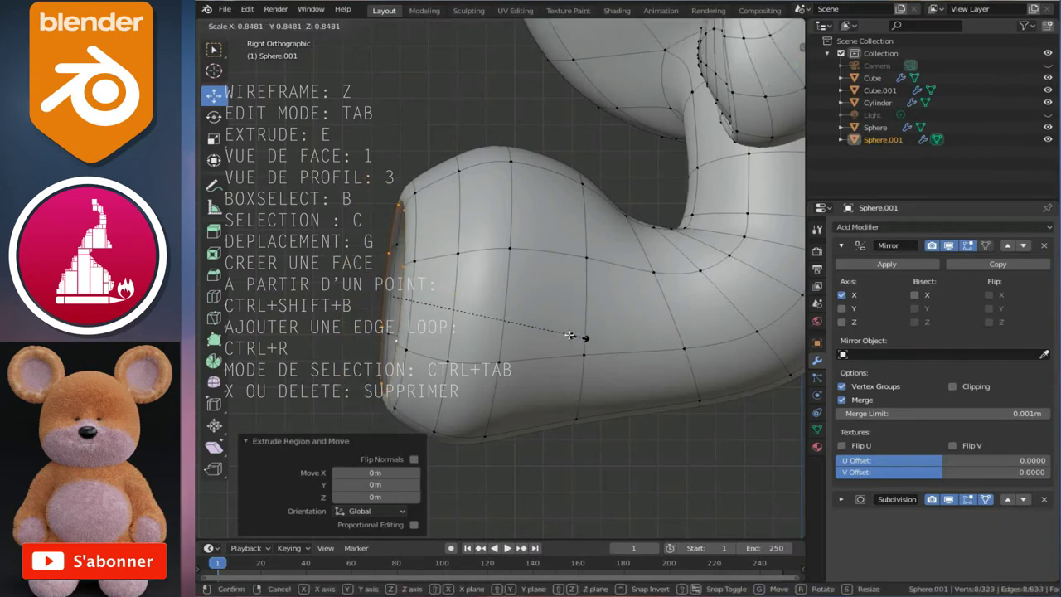
{"action": "left_click", "coordinate": [478, 300]}
{"action": "left_click_drag", "start_coordinate": [434, 293], "coordinate": [408, 294]}
Extrude the rim once more, shrink it to 0.554, and move it forward along Y
{"action": "key", "text": "e"}
{"action": "key", "text": "s"}
{"action": "left_click", "coordinate": [452, 320]}
{"action": "key", "text": "g"}
{"action": "key", "text": "y"}
{"action": "left_click", "coordinate": [407, 298]}
{"action": "scroll", "coordinate": [407, 299], "scroll_direction": "down", "scroll_amount": 2}
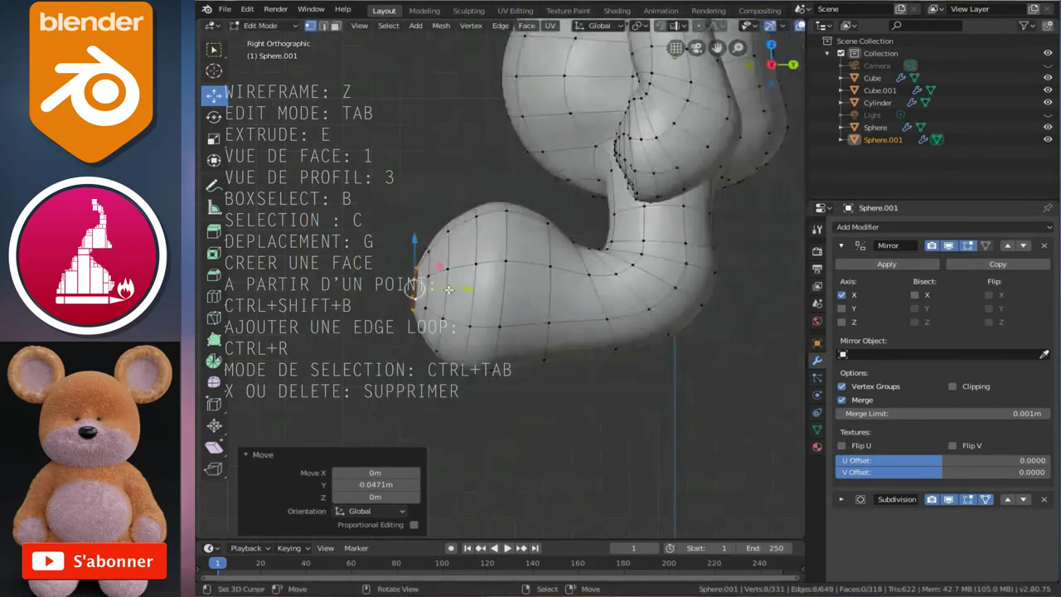
In Object Mode, orbit around the foot to check its rounded shape
{"action": "key", "text": "Tab"}
{"action": "mouse_move", "coordinate": [460, 260]}
{"action": "middle_mouse_down"}
{"action": "mouse_move", "coordinate": [627, 307]}
{"action": "mouse_move", "coordinate": [481, 296]}
{"action": "middle_mouse_up"}
{"action": "scroll", "coordinate": [559, 310], "scroll_direction": "up", "scroll_amount": 1}
{"action": "scroll", "coordinate": [549, 310], "scroll_direction": "up", "scroll_amount": 1}
{"action": "scroll", "coordinate": [582, 325], "scroll_direction": "up", "scroll_amount": 2}
{"action": "mouse_move", "coordinate": [582, 325]}
{"action": "middle_mouse_down"}
{"action": "mouse_move", "coordinate": [670, 327]}
{"action": "mouse_move", "coordinate": [639, 237]}
{"action": "mouse_move", "coordinate": [646, 268]}
{"action": "middle_mouse_up"}
Back in Edit Mode, grow the selection from the toe opening across the foot
{"action": "key", "text": "Tab"}
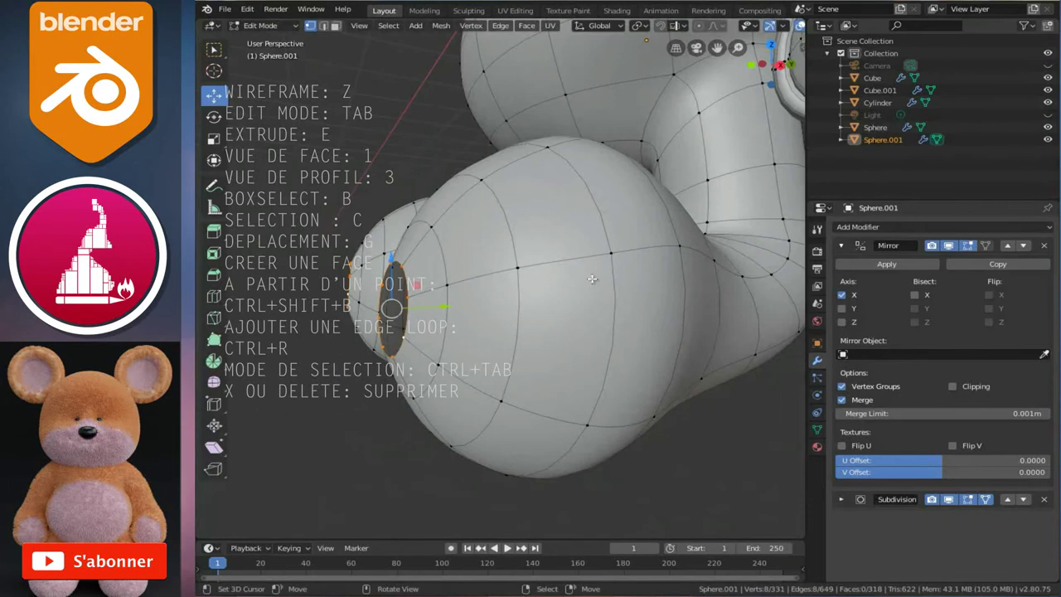
{"action": "key", "text": "ctrl+KP_Add"}
{"action": "key", "text": "ctrl+KP_Add"}
{"action": "key", "text": "ctrl+KP_Add"}
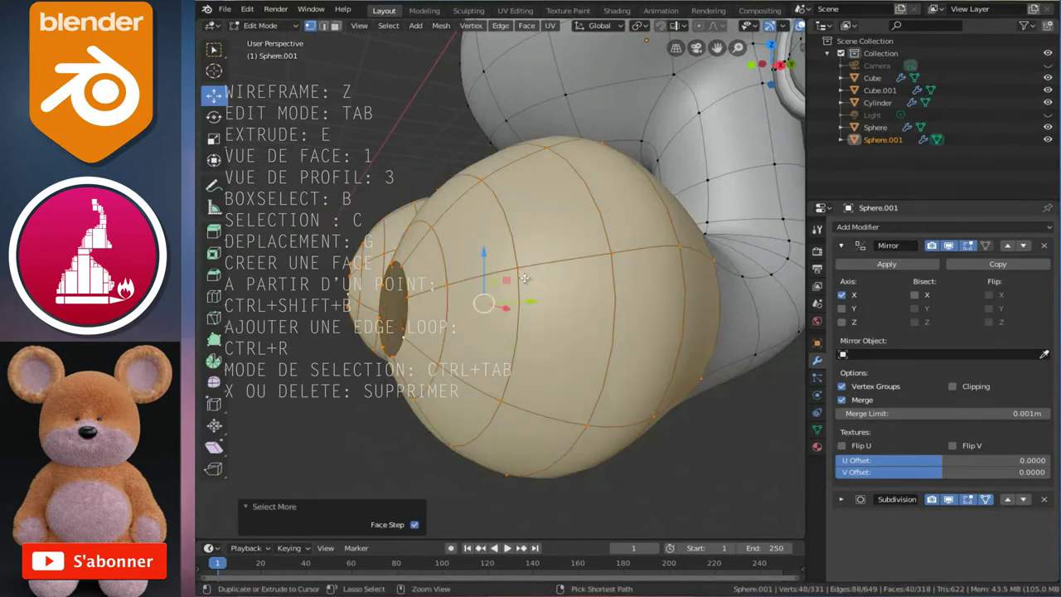
{"action": "key", "text": "ctrl+KP_Add"}
Smooth the selected foot vertices three times
{"action": "middle_click_drag", "start_coordinate": [525, 279], "coordinate": [482, 299]}
{"action": "right_click", "coordinate": [487, 298]}
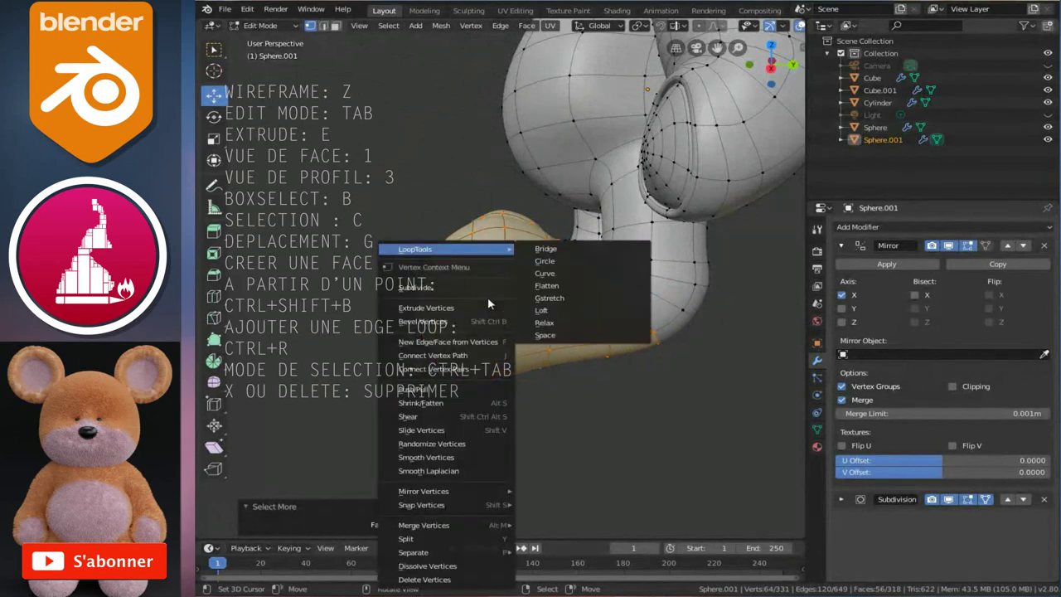
{"action": "left_click", "coordinate": [423, 456]}
{"action": "right_click", "coordinate": [418, 462]}
{"action": "left_click", "coordinate": [419, 456]}
{"action": "right_click", "coordinate": [419, 456]}
{"action": "left_click", "coordinate": [418, 457]}
Preview the smoothed feet outside Edit Mode, then return to editing in side view
{"action": "mouse_move", "coordinate": [571, 354]}
{"action": "middle_mouse_down"}
{"action": "mouse_move", "coordinate": [597, 296]}
{"action": "mouse_move", "coordinate": [486, 244]}
{"action": "mouse_move", "coordinate": [492, 268]}
{"action": "middle_mouse_up"}
{"action": "key", "text": "Tab"}
{"action": "scroll", "coordinate": [537, 274], "scroll_direction": "up", "scroll_amount": 2}
{"action": "scroll", "coordinate": [537, 273], "scroll_direction": "up", "scroll_amount": 2}
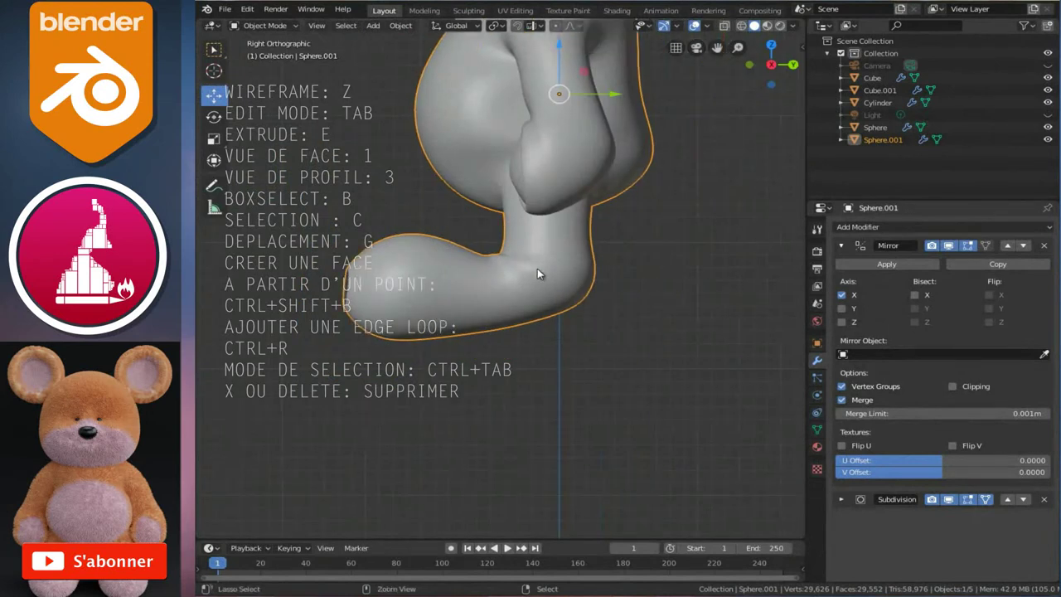
{"action": "key", "text": "Tab"}
{"action": "key", "text": "3"}
{"action": "scroll", "coordinate": [522, 258], "scroll_direction": "up", "scroll_amount": 2}
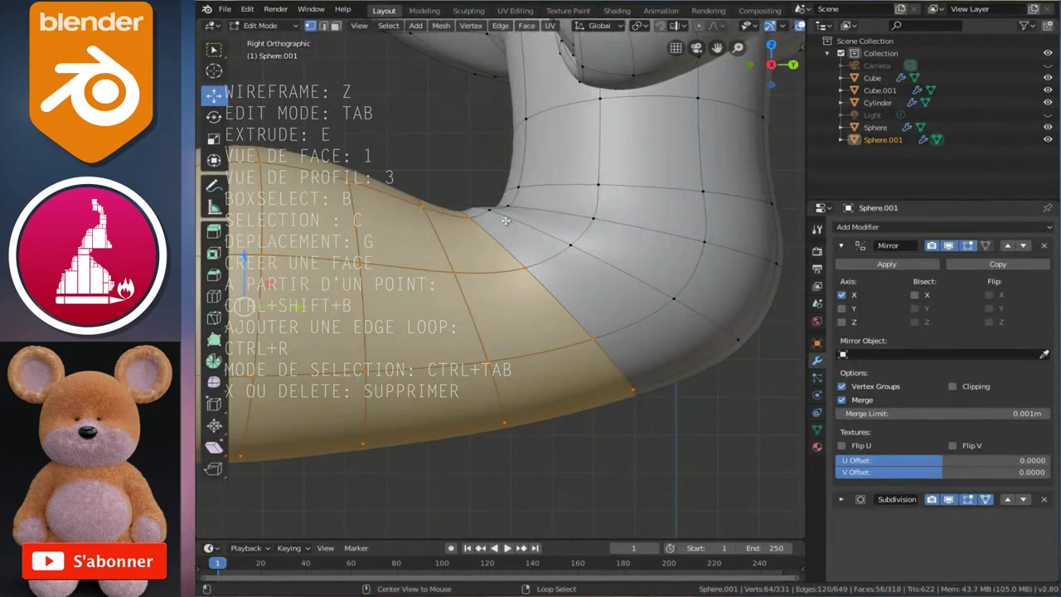
Dissolve the edge loop running across the foot
{"action": "key", "text": "alt+a"}
{"action": "left_click", "coordinate": [676, 292], "text": "alt"}
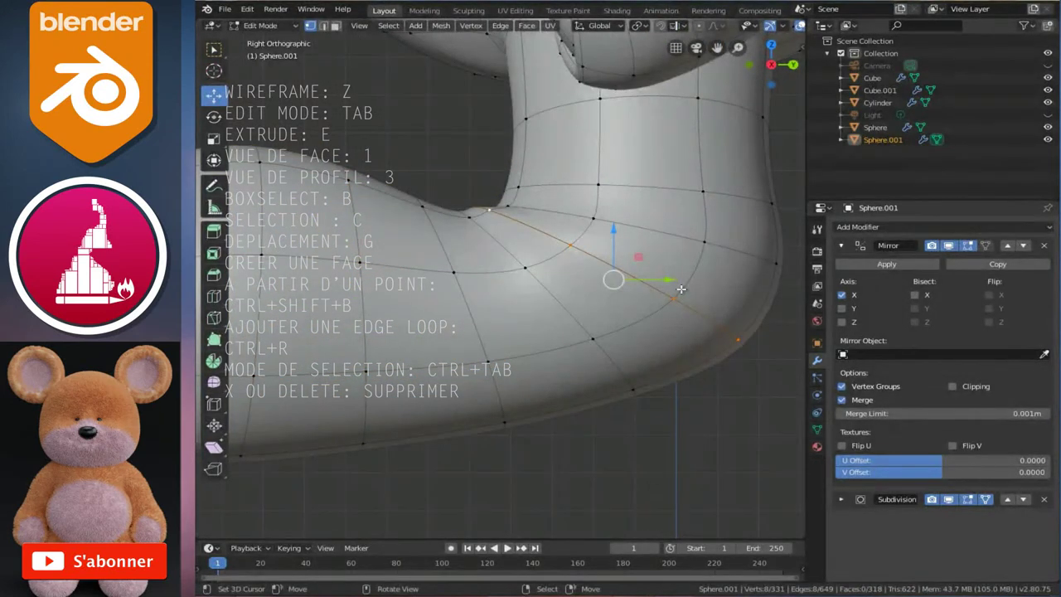
{"action": "key", "text": "x"}
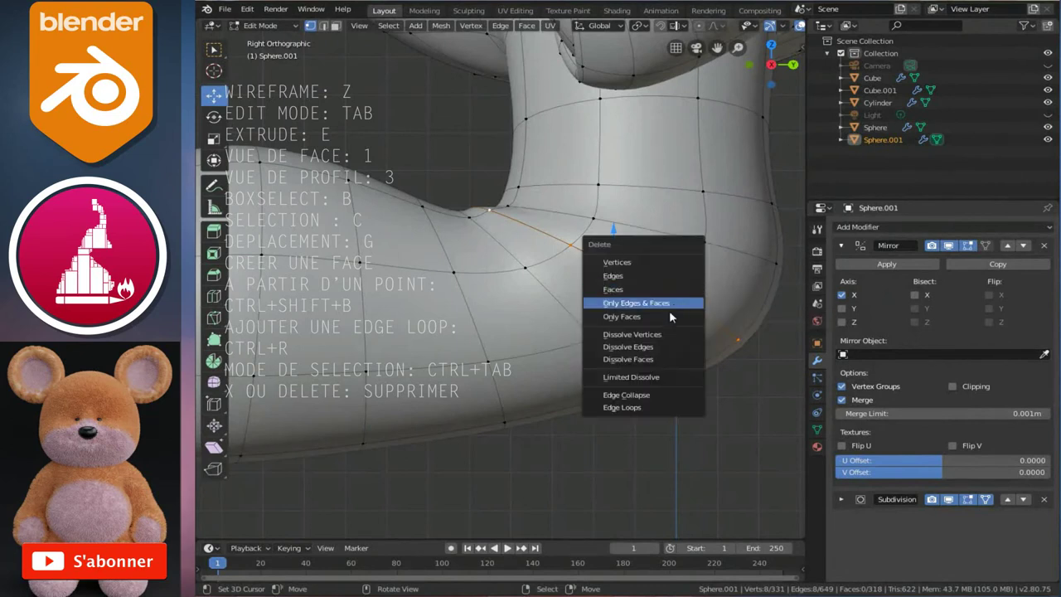
{"action": "left_click", "coordinate": [648, 348]}
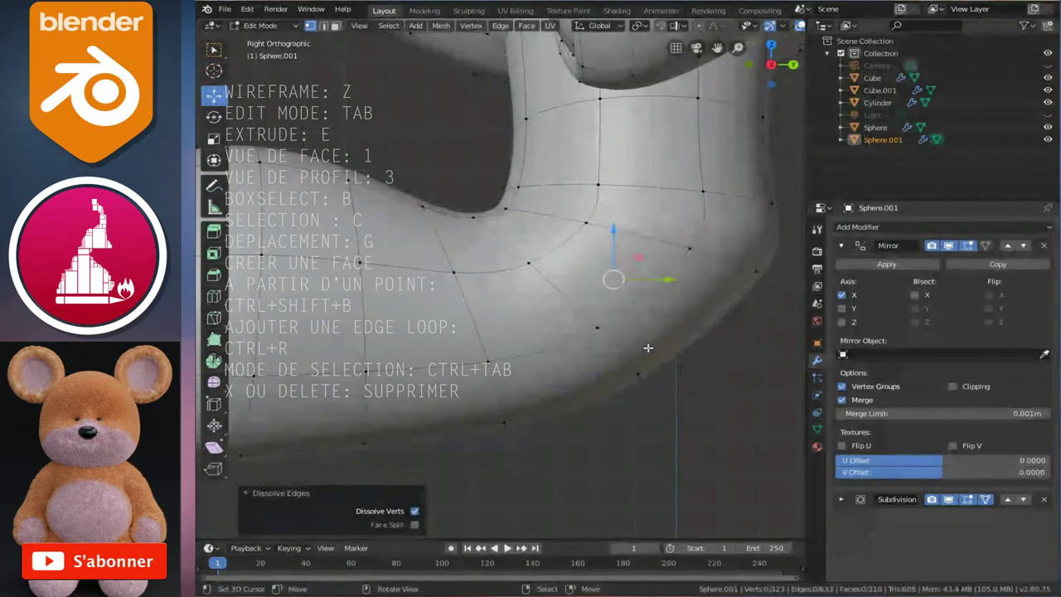
{"action": "scroll", "coordinate": [667, 319], "scroll_direction": "down", "scroll_amount": 2}
{"action": "scroll", "coordinate": [668, 319], "scroll_direction": "down", "scroll_amount": 3}
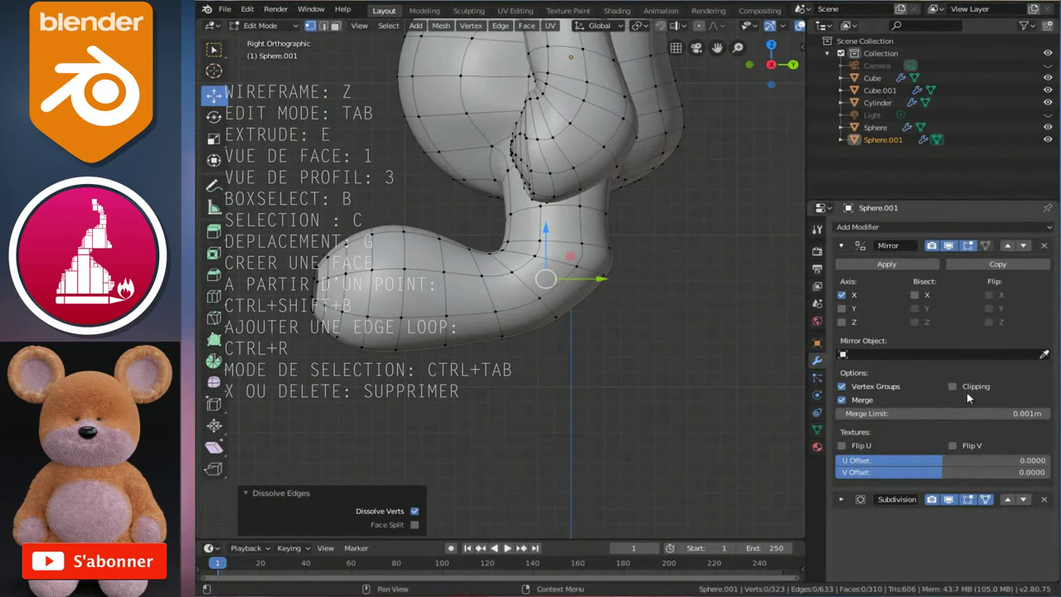
{"action": "scroll", "coordinate": [563, 248], "scroll_direction": "up", "scroll_amount": 3}
{"action": "scroll", "coordinate": [566, 246], "scroll_direction": "up", "scroll_amount": 2}
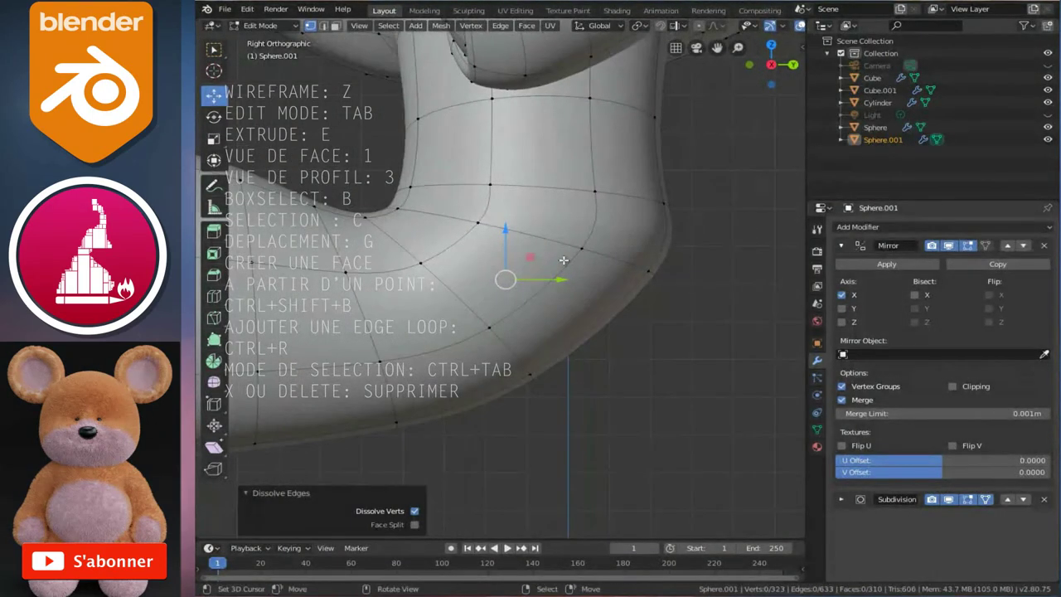
Tilt the ankle edge loop 12.3° and lower it (−0.031 m Y, −0.0915 m Z)
{"action": "left_click", "coordinate": [565, 246], "text": "alt"}
{"action": "key", "text": "r"}
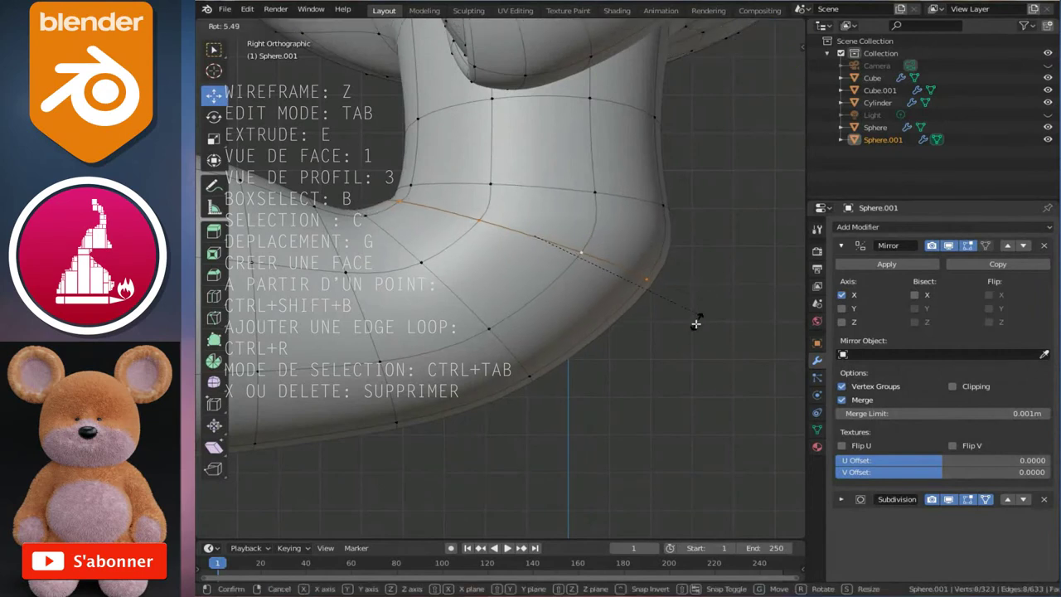
{"action": "left_click", "coordinate": [697, 338]}
{"action": "key", "text": "g"}
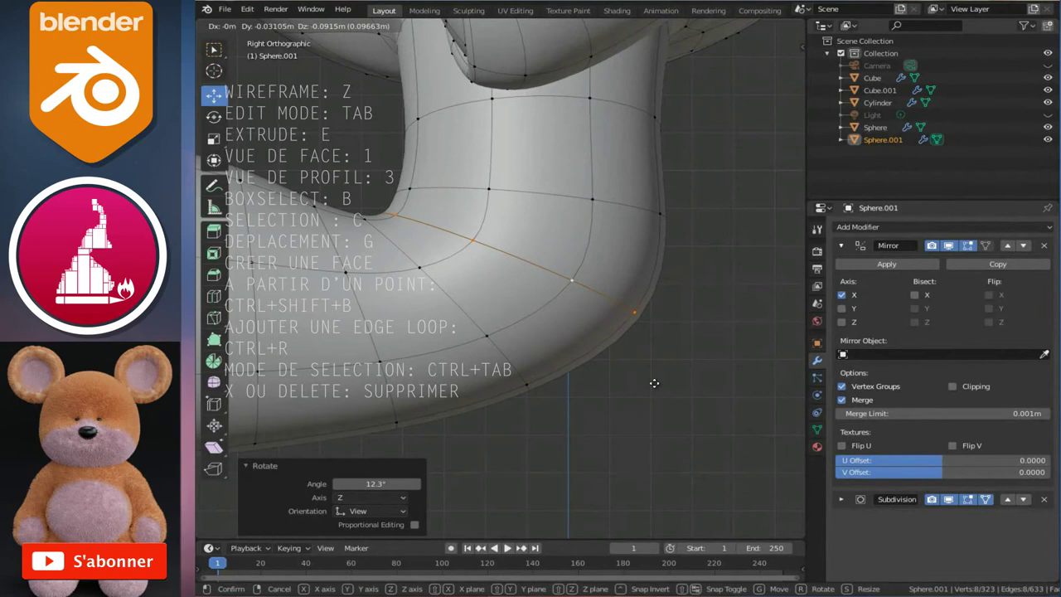
{"action": "left_click", "coordinate": [654, 383]}
{"action": "scroll", "coordinate": [633, 348], "scroll_direction": "down", "scroll_amount": 3}
{"action": "scroll", "coordinate": [595, 350], "scroll_direction": "up", "scroll_amount": 1}
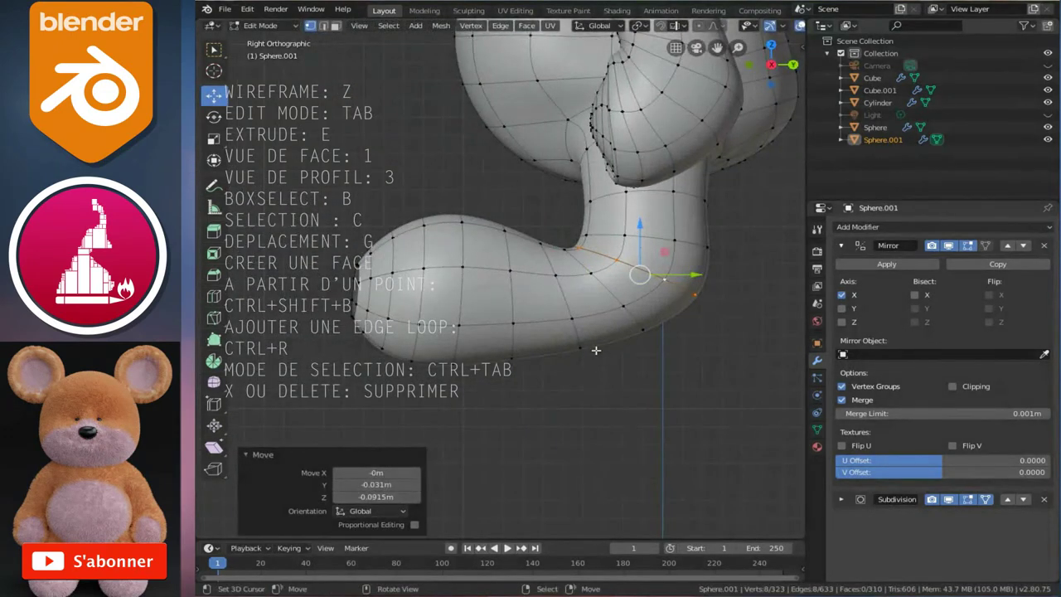
{"action": "mouse_move", "coordinate": [569, 349]}
{"action": "middle_mouse_down"}
{"action": "mouse_move", "coordinate": [578, 238]}
{"action": "mouse_move", "coordinate": [559, 394]}
{"action": "middle_mouse_up"}
In face select mode, select the foot faces and the upper ring faces
{"action": "key", "text": "ctrl+Tab"}
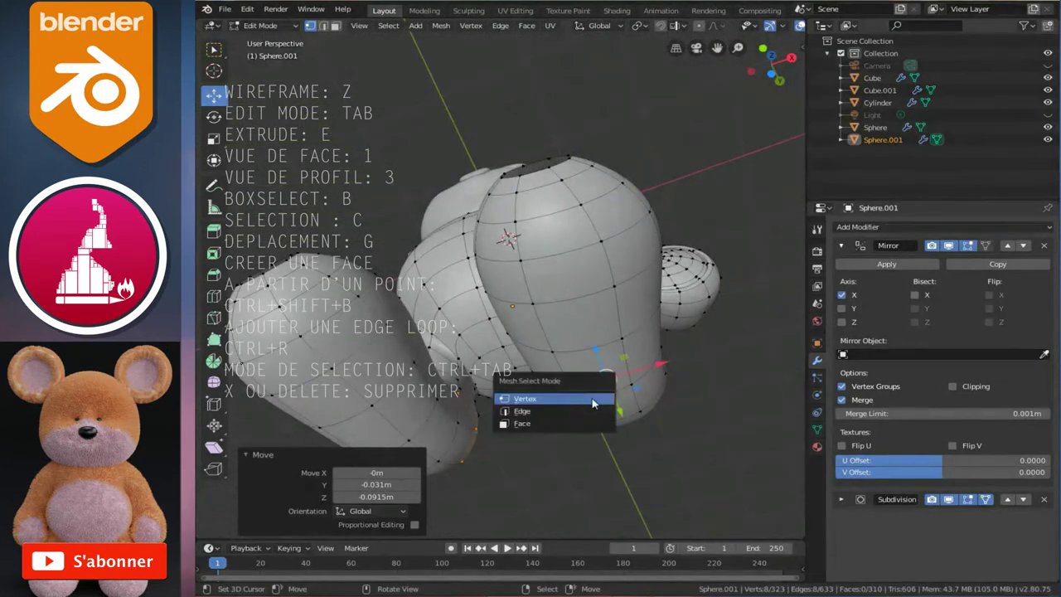
{"action": "left_click", "coordinate": [543, 424]}
{"action": "left_click", "coordinate": [609, 406], "text": "alt"}
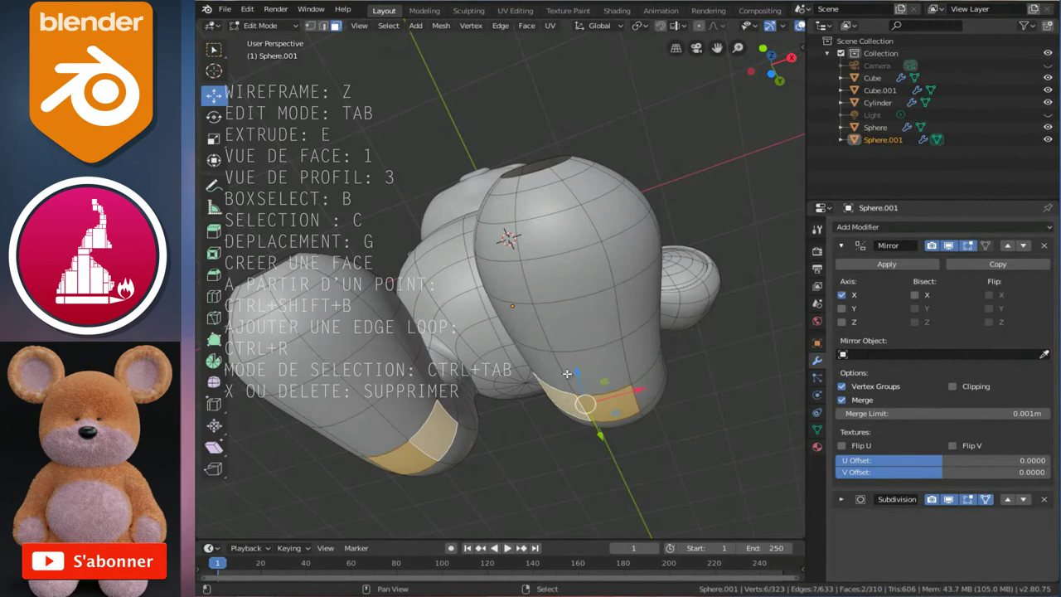
{"action": "left_click", "coordinate": [633, 354], "text": "shift"}
{"action": "left_click", "coordinate": [605, 367], "text": "shift"}
{"action": "left_click", "coordinate": [547, 370], "text": "shift"}
{"action": "left_click", "coordinate": [549, 321], "text": "shift"}
{"action": "left_click", "coordinate": [627, 303], "text": "shift"}
{"action": "left_click", "coordinate": [528, 321], "text": "shift"}
{"action": "left_click", "coordinate": [521, 287], "text": "shift"}
{"action": "left_click", "coordinate": [580, 269], "text": "shift"}
{"action": "left_click", "coordinate": [626, 256], "text": "shift"}
{"action": "left_click", "coordinate": [617, 207], "text": "shift"}
{"action": "left_click", "coordinate": [547, 235], "text": "shift"}
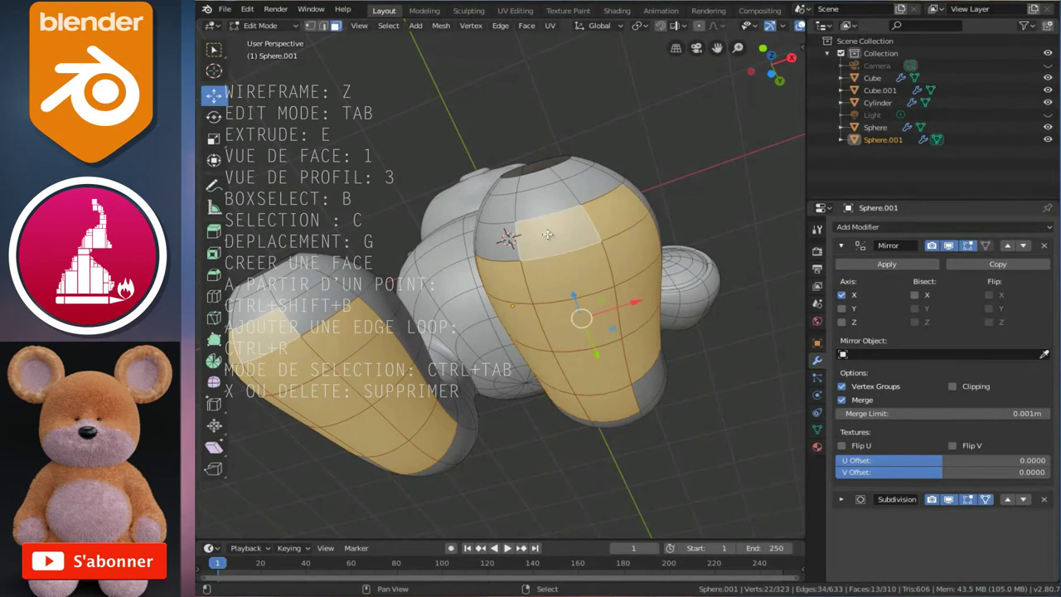
{"action": "left_click", "coordinate": [496, 240], "text": "shift"}
{"action": "left_click", "coordinate": [640, 387], "text": "shift"}
Add the underside sole faces and flatten them to 0.444 of their height
{"action": "middle_click_drag", "start_coordinate": [640, 387], "coordinate": [539, 187]}
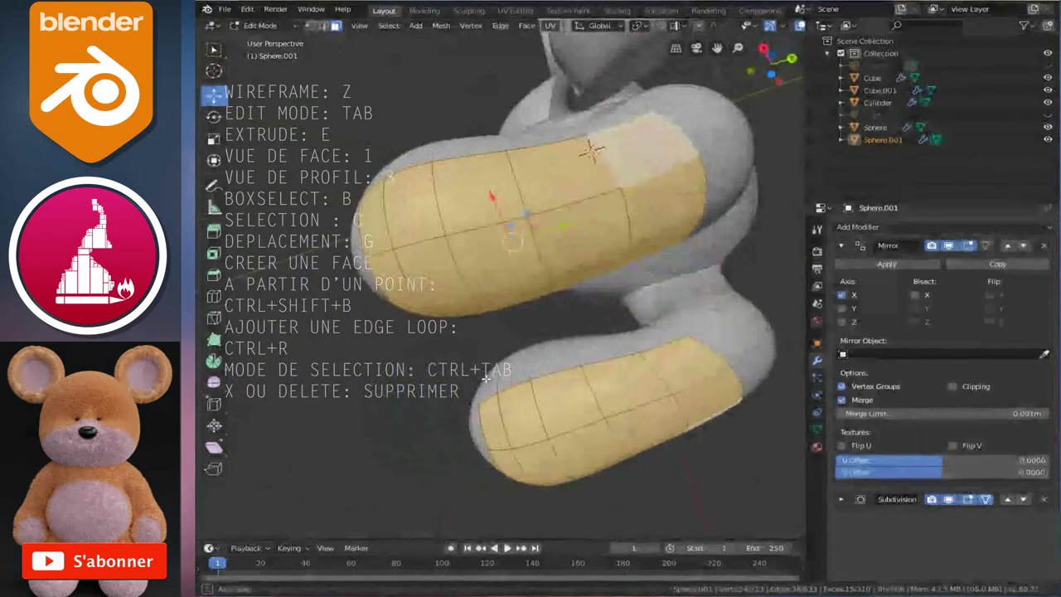
{"action": "left_click", "coordinate": [611, 98], "text": "shift"}
{"action": "left_click", "coordinate": [598, 83], "text": "shift"}
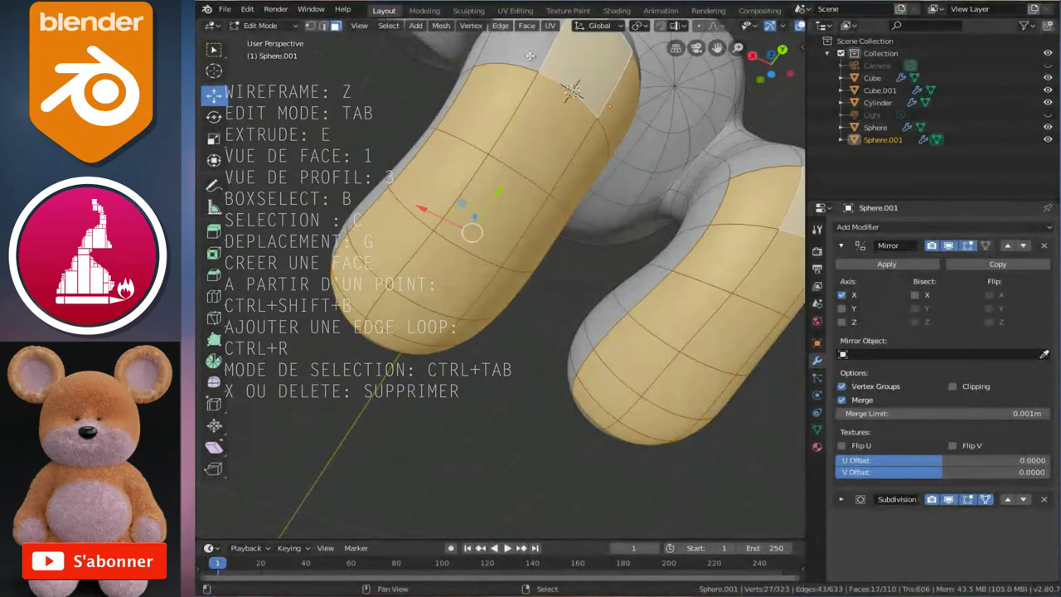
{"action": "left_click", "coordinate": [539, 58], "text": "shift"}
{"action": "scroll", "coordinate": [578, 243], "scroll_direction": "down", "scroll_amount": 4}
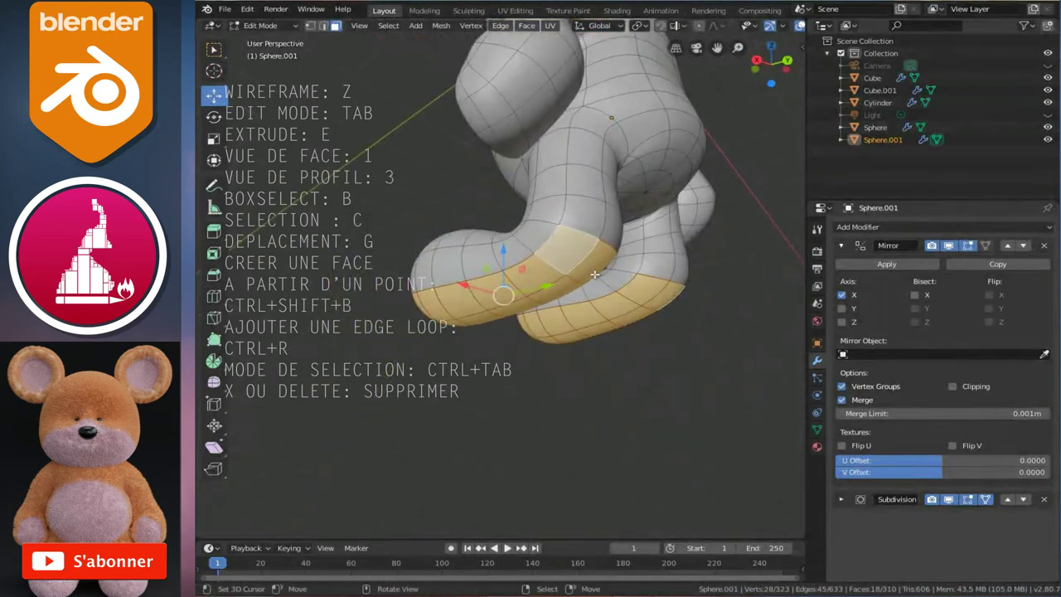
{"action": "key", "text": "KP_3"}
{"action": "scroll", "coordinate": [595, 275], "scroll_direction": "up", "scroll_amount": 4}
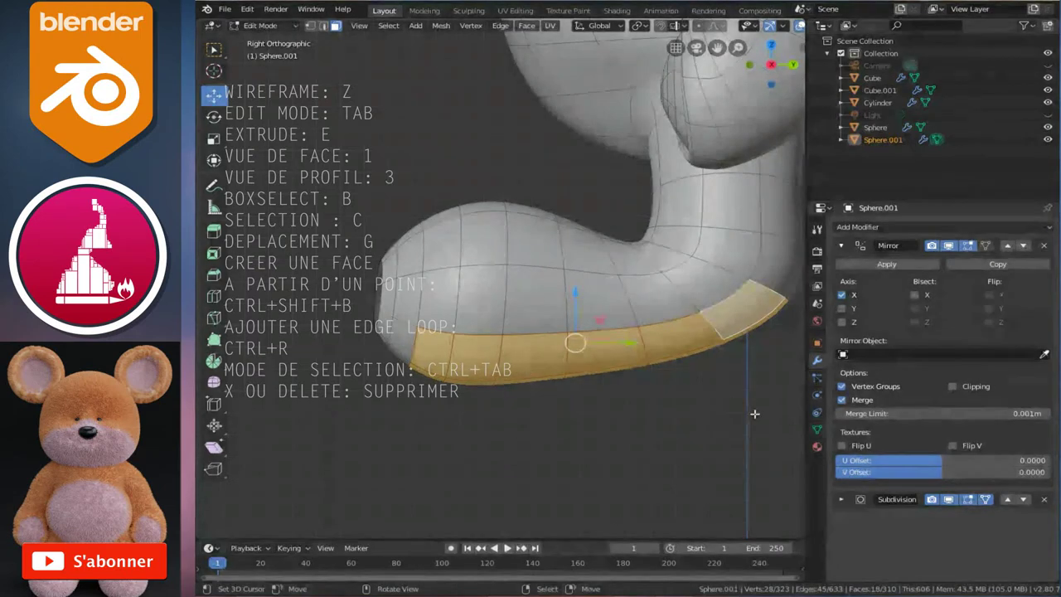
{"action": "left_click", "coordinate": [213, 139]}
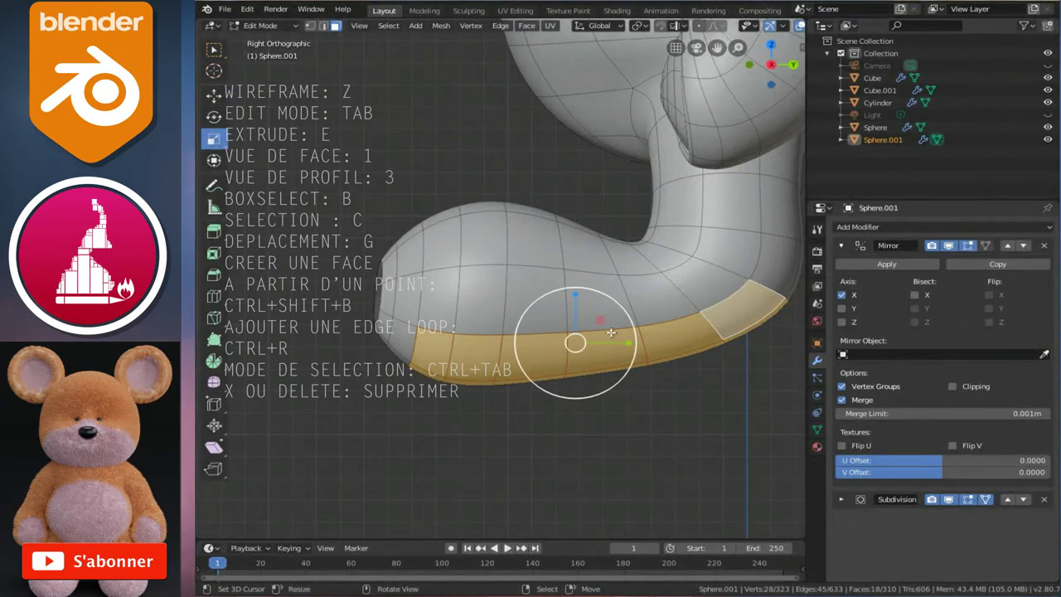
{"action": "left_click_drag", "start_coordinate": [576, 292], "coordinate": [585, 317]}
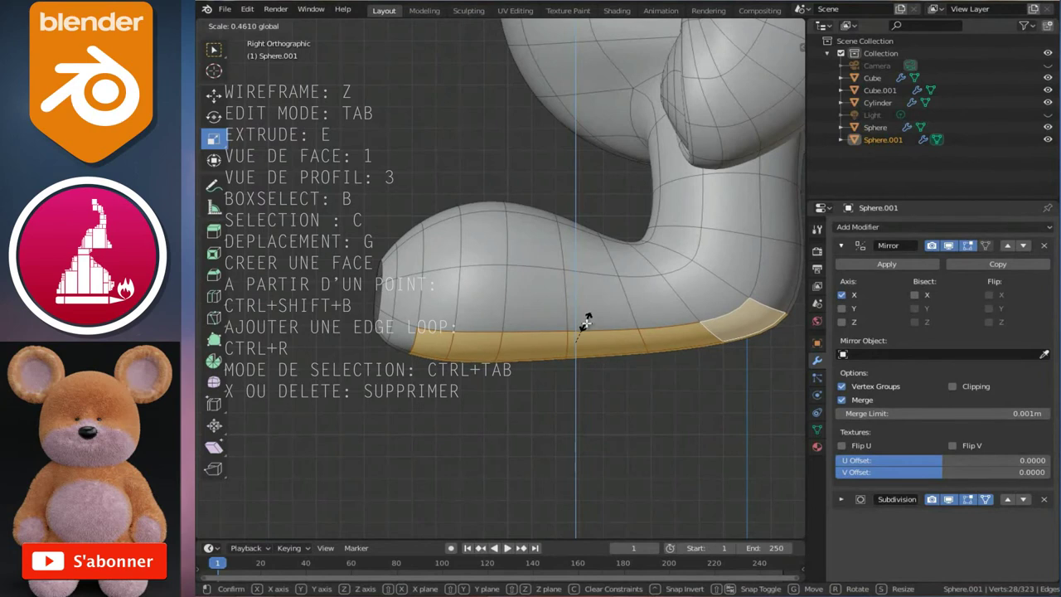
{"action": "left_click_drag", "start_coordinate": [586, 322], "coordinate": [586, 323]}
{"action": "middle_click_drag", "start_coordinate": [585, 322], "coordinate": [607, 311]}
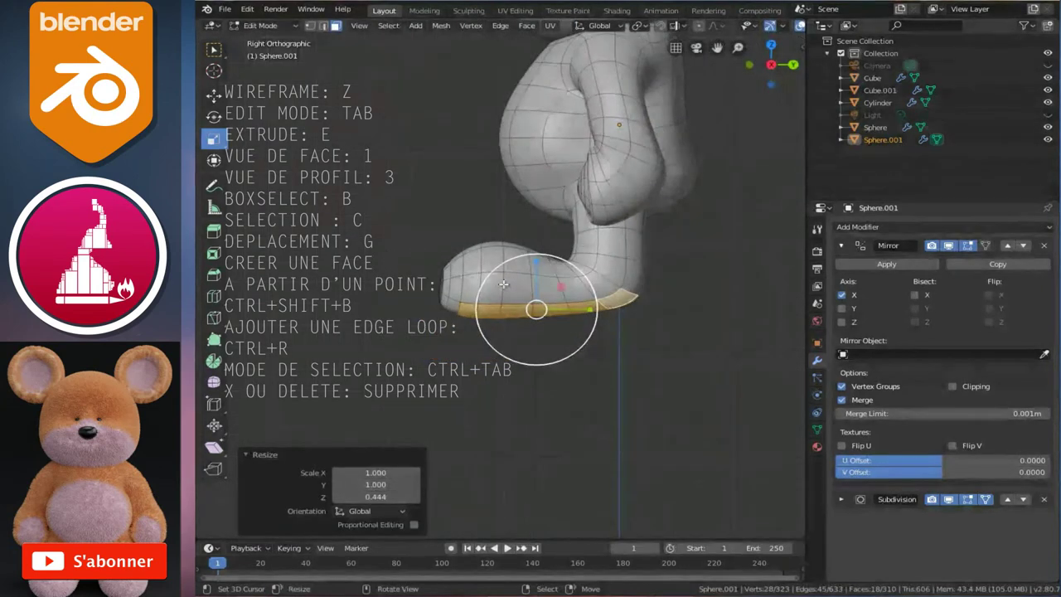
Preview the smoothed bear from the front outside Edit Mode, then resume editing
{"action": "key", "text": "Tab"}
{"action": "mouse_move", "coordinate": [505, 259]}
{"action": "middle_mouse_down"}
{"action": "mouse_move", "coordinate": [564, 248]}
{"action": "mouse_move", "coordinate": [600, 253]}
{"action": "mouse_move", "coordinate": [607, 267]}
{"action": "middle_mouse_up"}
{"action": "key", "text": "1"}
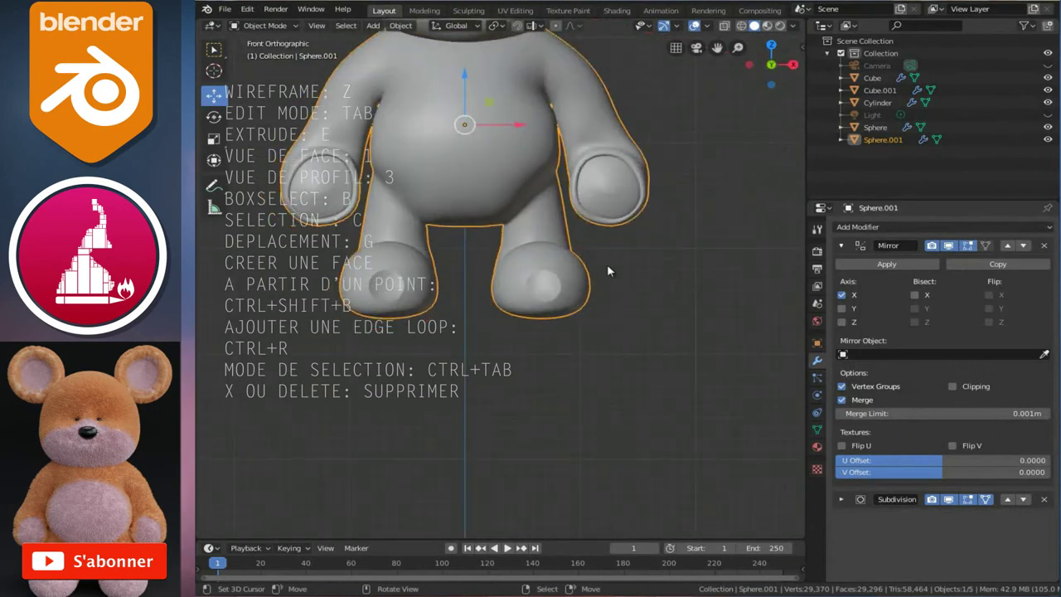
{"action": "scroll", "coordinate": [608, 265], "scroll_direction": "down", "scroll_amount": 3}
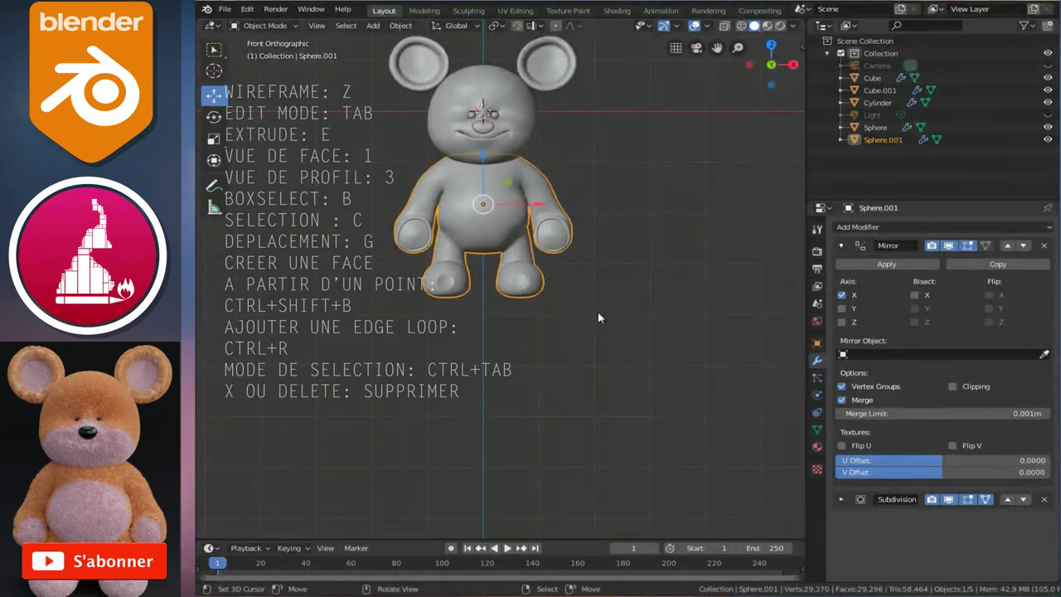
{"action": "scroll", "coordinate": [597, 311], "scroll_direction": "up", "scroll_amount": 3}
{"action": "scroll", "coordinate": [598, 311], "scroll_direction": "up", "scroll_amount": 2}
{"action": "scroll", "coordinate": [598, 312], "scroll_direction": "up", "scroll_amount": 2}
{"action": "key", "text": "Tab"}
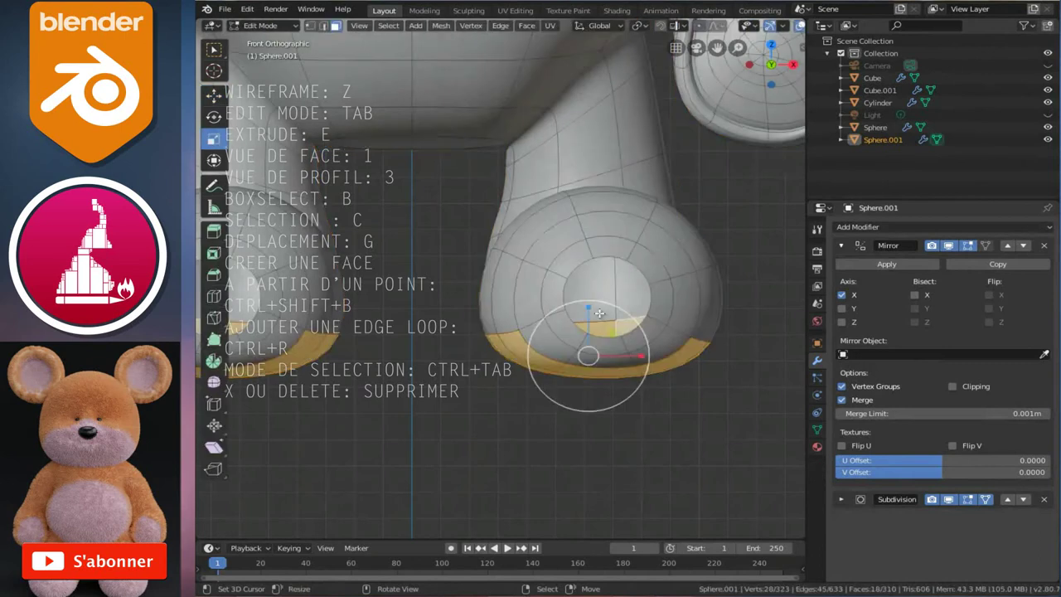
{"action": "scroll", "coordinate": [624, 269], "scroll_direction": "down", "scroll_amount": 3, "text": "ctrl"}
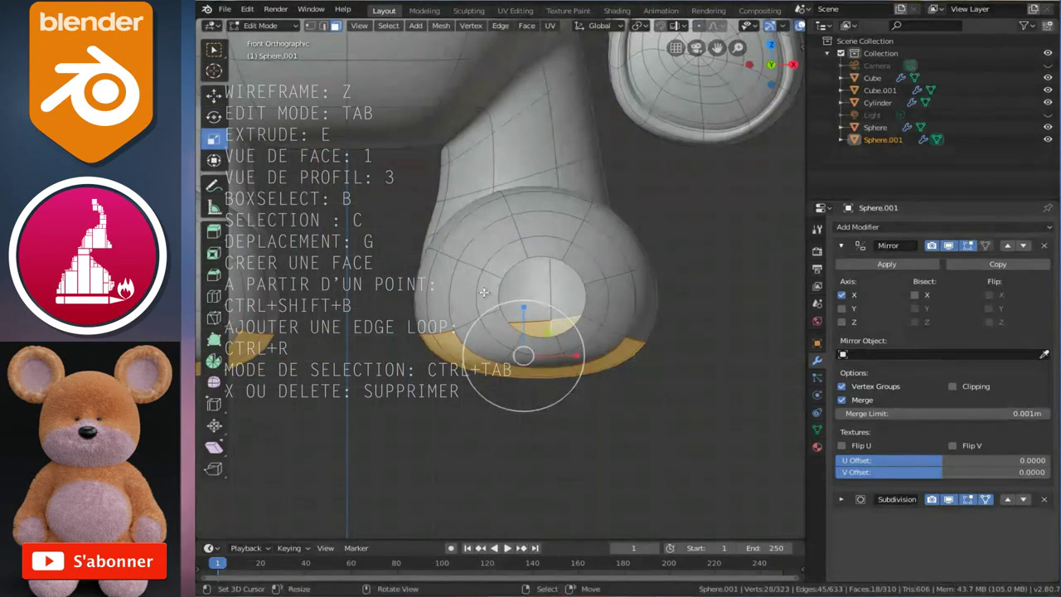
{"action": "middle_click_drag", "start_coordinate": [452, 286], "coordinate": [527, 305]}
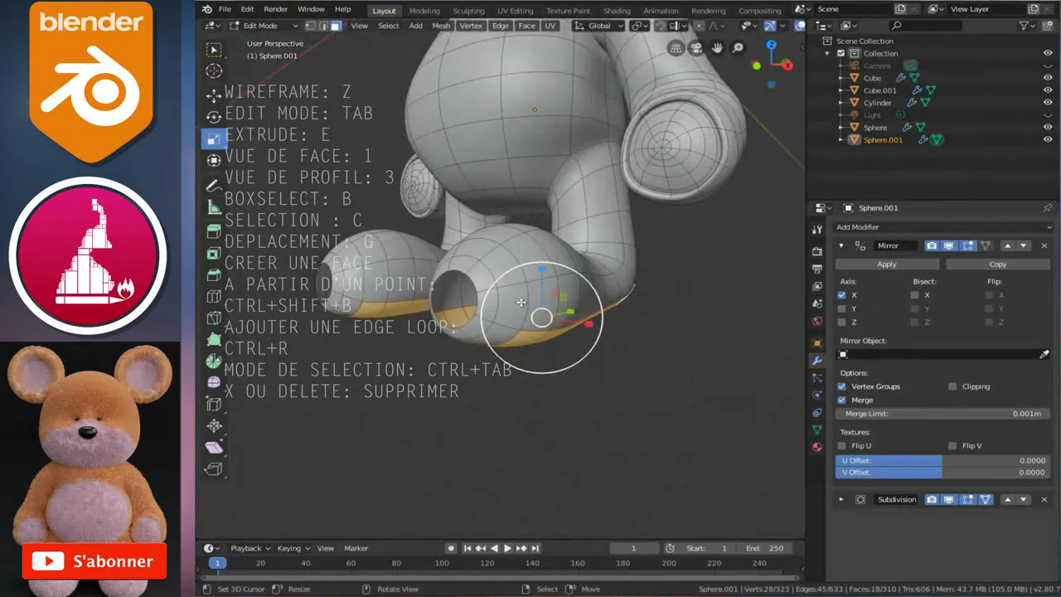
In vertex mode, select the ring around the sole opening and grow it several rings
{"action": "key", "text": "ctrl+Tab"}
{"action": "left_click", "coordinate": [470, 275]}
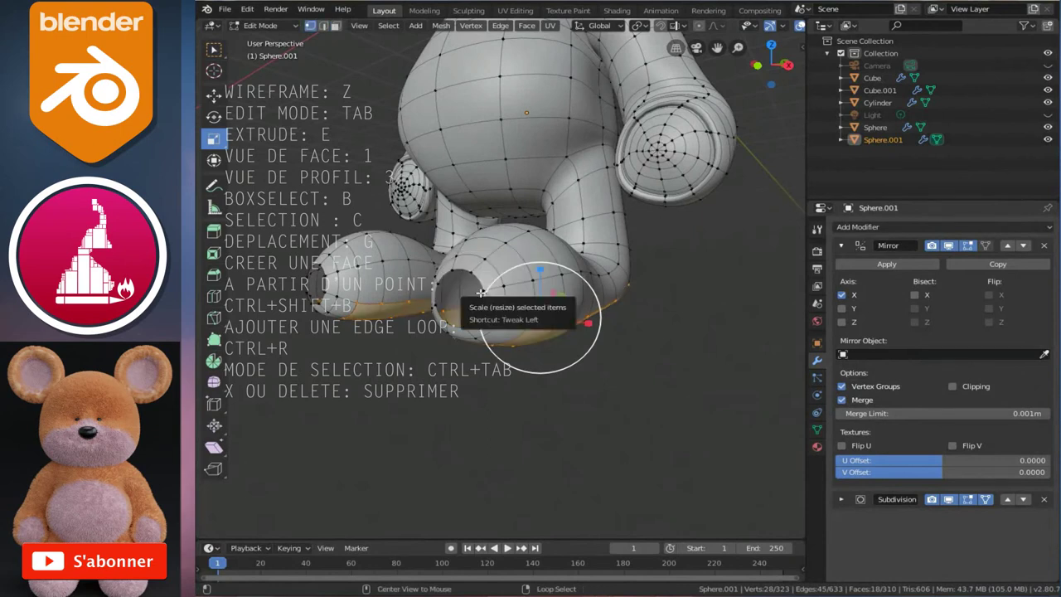
{"action": "left_click", "coordinate": [486, 289], "text": "alt"}
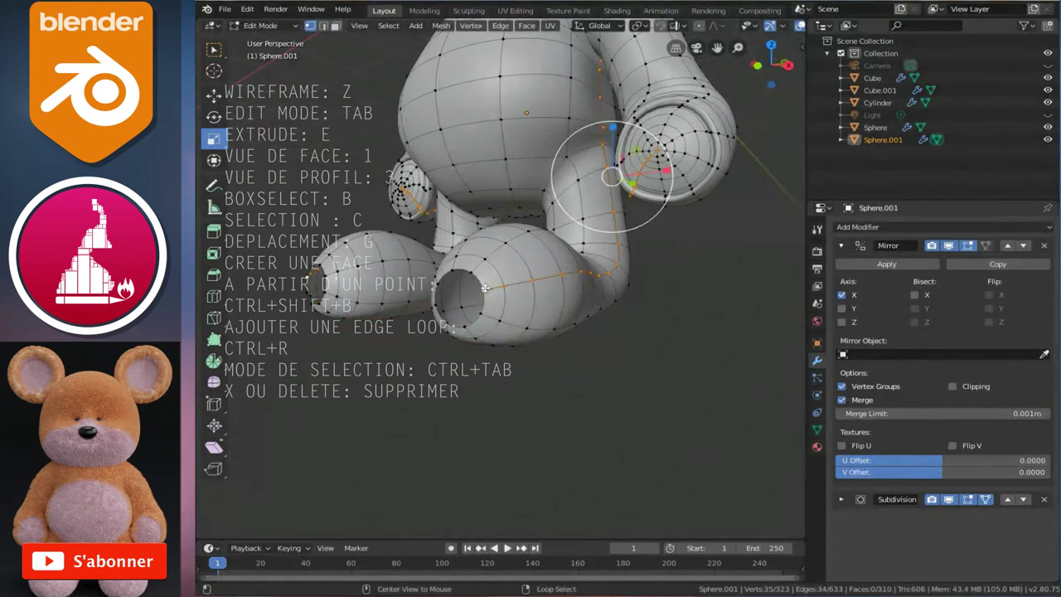
{"action": "left_click", "coordinate": [478, 282], "text": "alt"}
{"action": "key", "text": "1"}
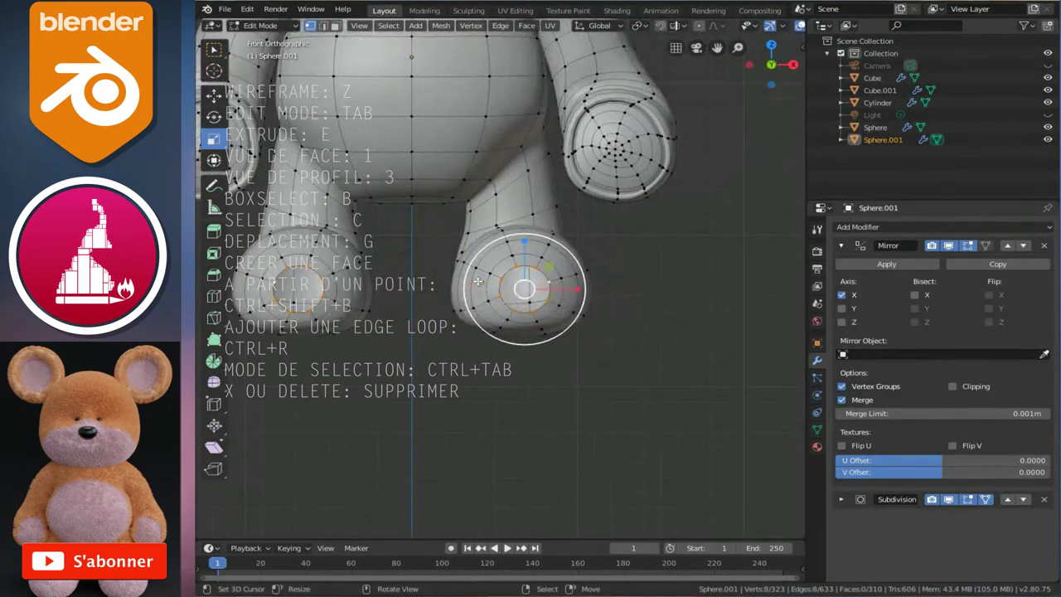
{"action": "key", "text": "ctrl+KP_Add"}
{"action": "key", "text": "ctrl+KP_Add"}
{"action": "key", "text": "ctrl+KP_Add"}
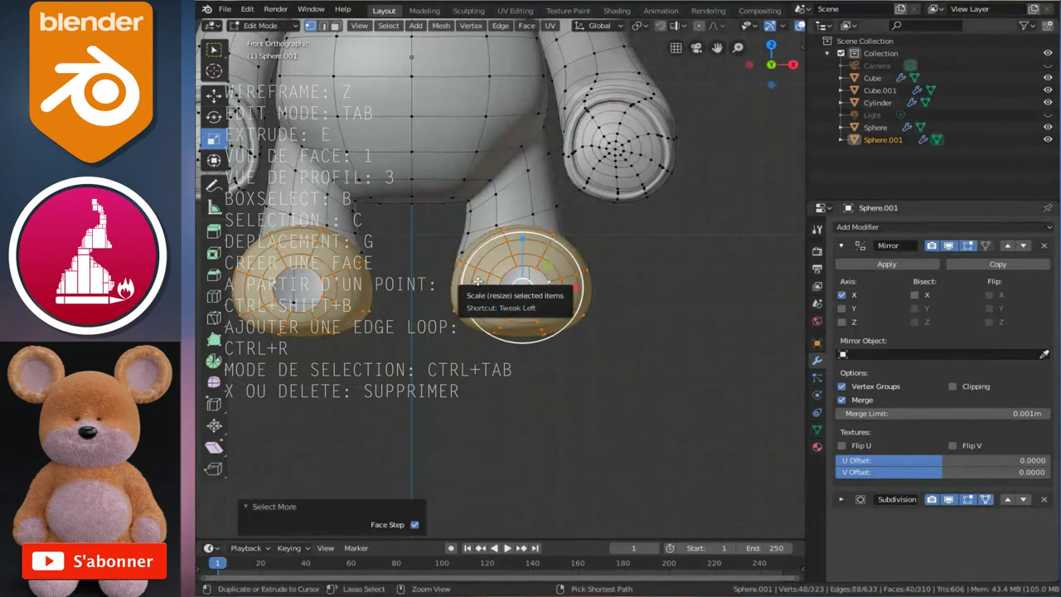
{"action": "key", "text": "ctrl+KP_Add"}
{"action": "key", "text": "ctrl+KP_Add"}
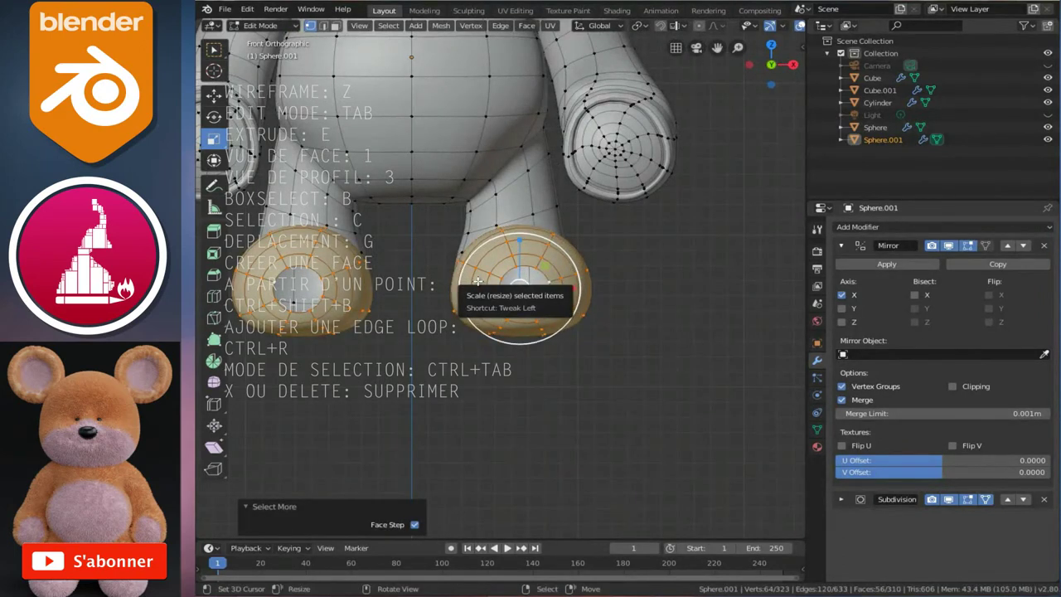
{"action": "mouse_move", "coordinate": [477, 282]}
{"action": "middle_mouse_down"}
{"action": "mouse_move", "coordinate": [505, 294]}
{"action": "mouse_move", "coordinate": [437, 336]}
{"action": "middle_mouse_up"}
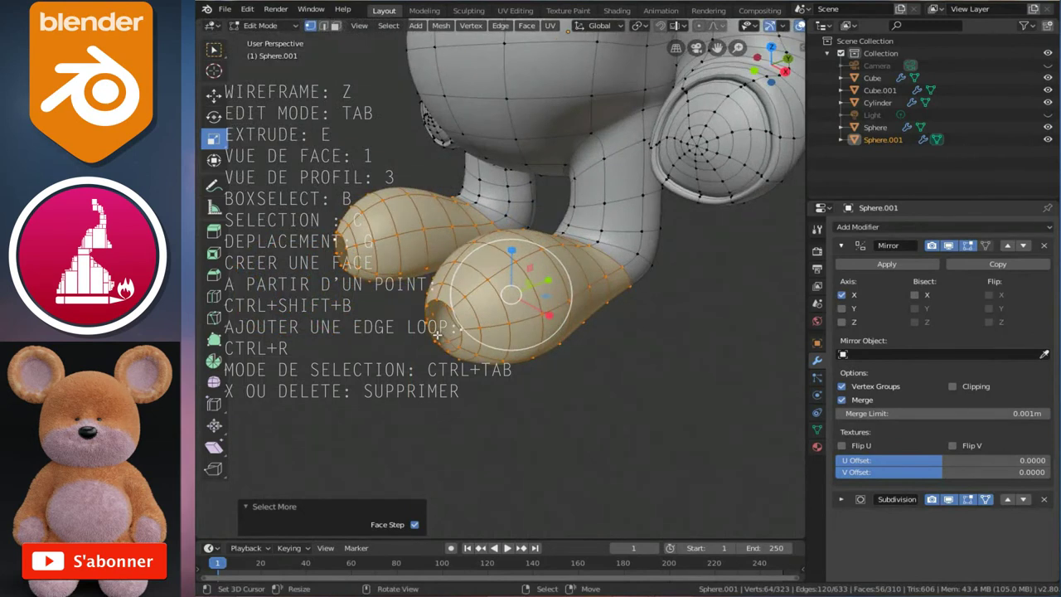
{"action": "key", "text": "ctrl"}
{"action": "key", "text": "ctrl+KP_Add"}
{"action": "key", "text": "ctrl+KP_Add"}
{"action": "key", "text": "ctrl+KP_Add"}
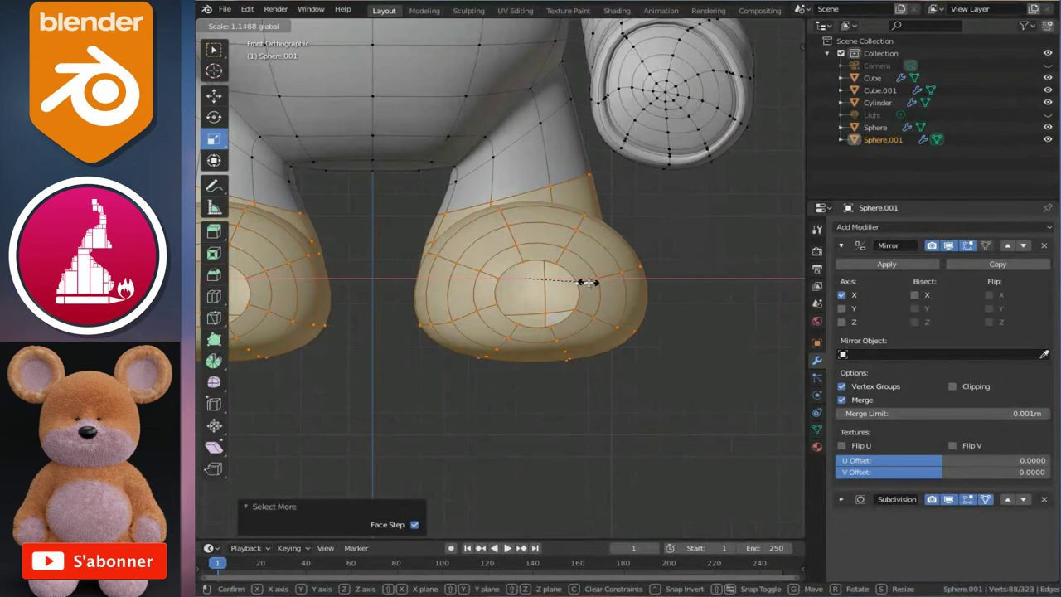
Widen the feet to 1.176 and stretch them to 1.038 in Z
{"action": "left_click", "coordinate": [589, 282]}
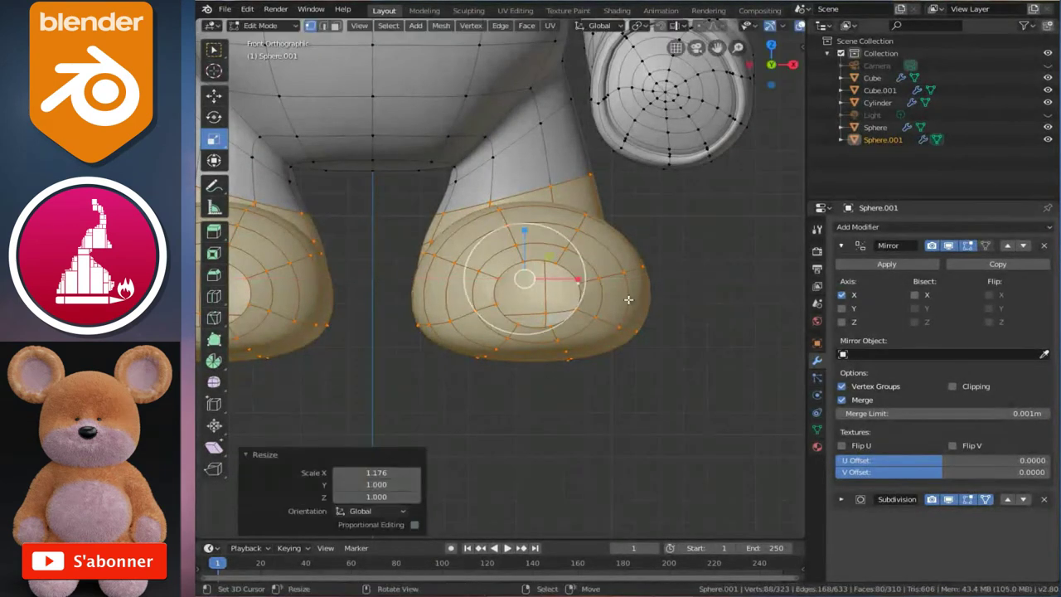
{"action": "scroll", "coordinate": [611, 289], "scroll_direction": "down", "scroll_amount": 4}
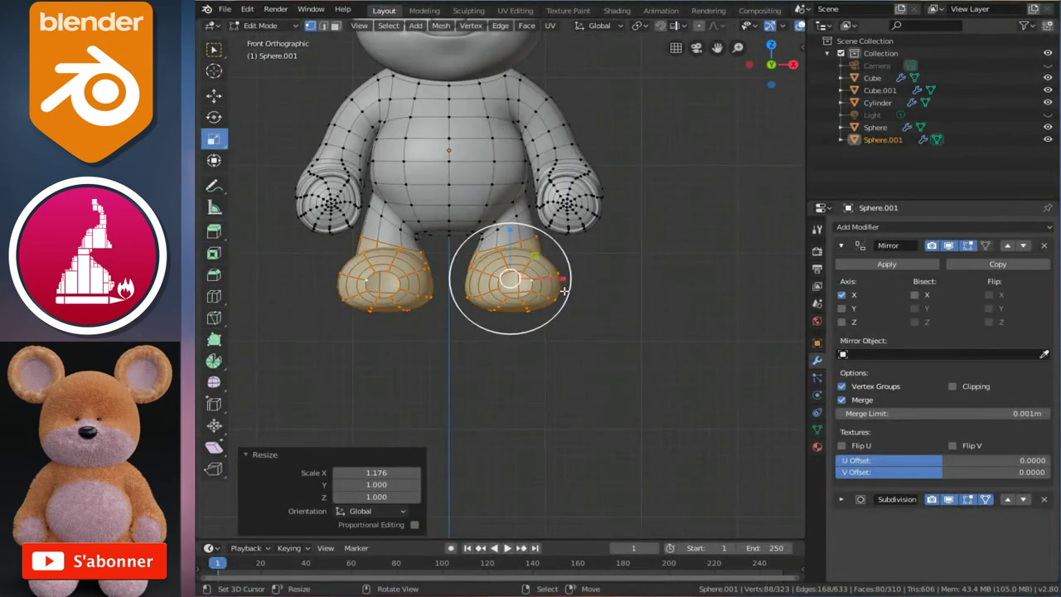
{"action": "scroll", "coordinate": [563, 290], "scroll_direction": "up", "scroll_amount": 3}
{"action": "left_click_drag", "start_coordinate": [525, 228], "coordinate": [521, 227]}
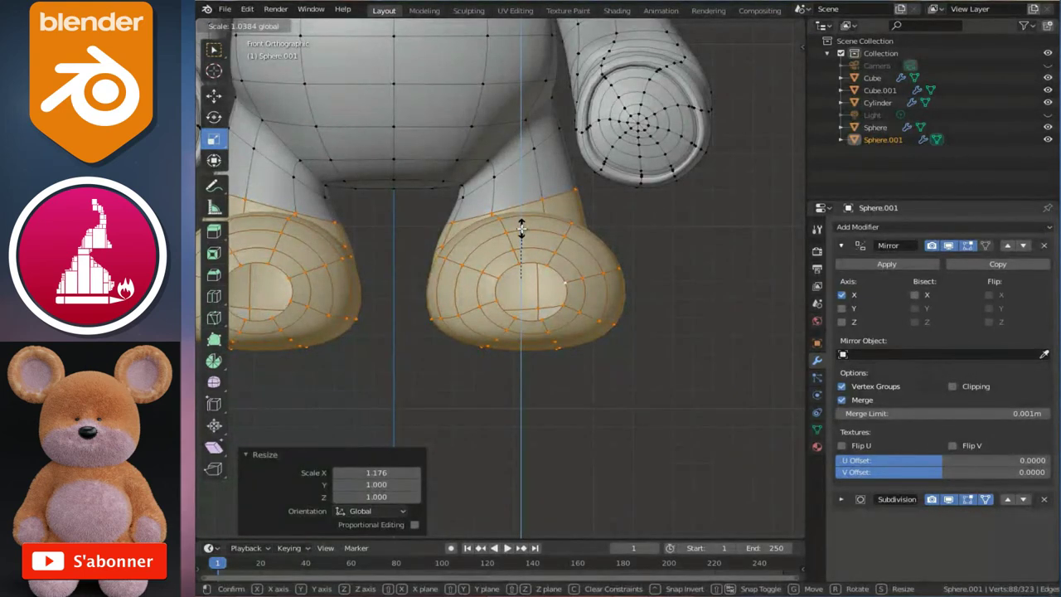
{"action": "left_click_drag", "start_coordinate": [521, 228], "coordinate": [521, 227]}
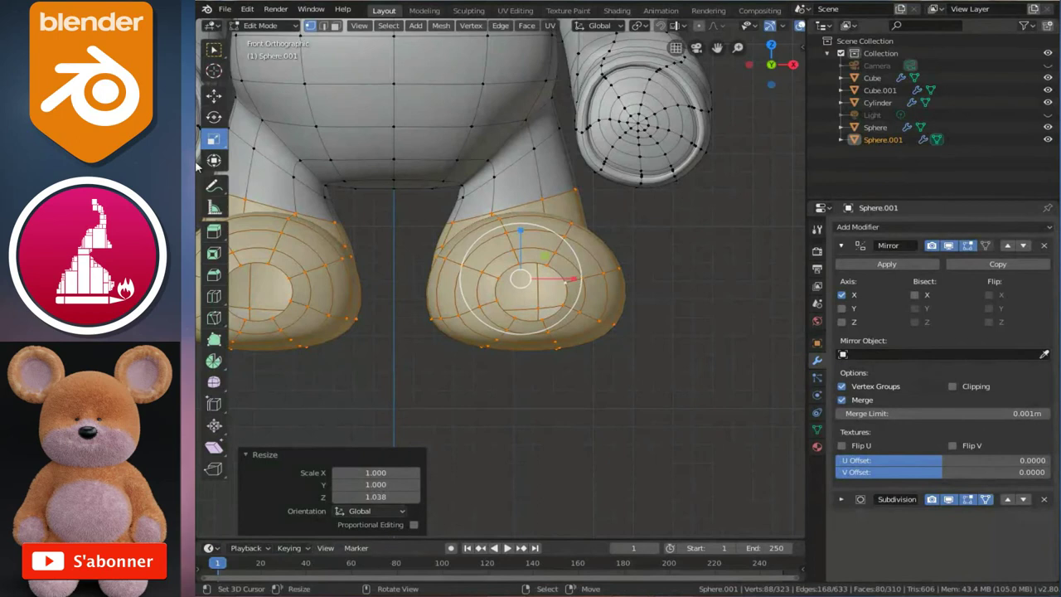
Shift the feet 0.0745 m along X and preview them outside Edit Mode
{"action": "left_click", "coordinate": [213, 97]}
{"action": "left_click_drag", "start_coordinate": [570, 279], "coordinate": [597, 284]}
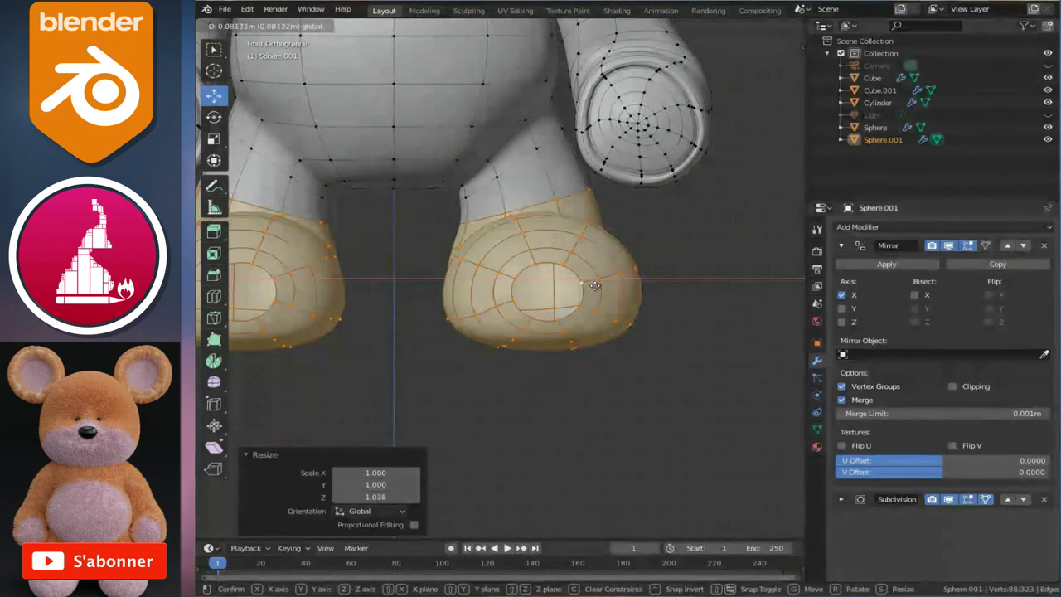
{"action": "left_click_drag", "start_coordinate": [597, 285], "coordinate": [591, 289]}
{"action": "scroll", "coordinate": [570, 353], "scroll_direction": "down", "scroll_amount": 4}
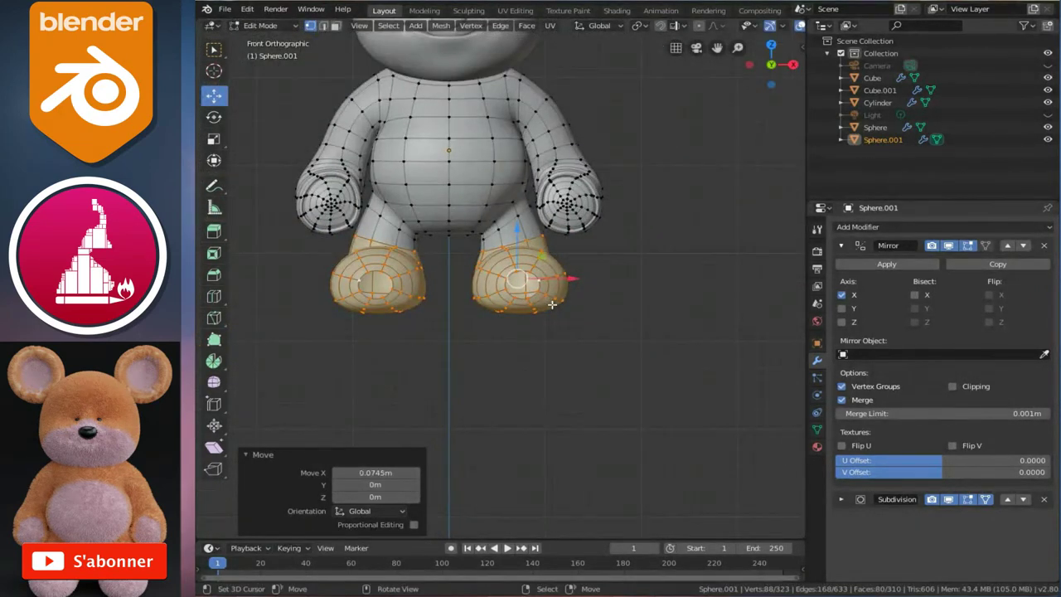
{"action": "key", "text": "Tab"}
{"action": "mouse_move", "coordinate": [559, 284]}
{"action": "middle_mouse_down"}
{"action": "mouse_move", "coordinate": [480, 300]}
{"action": "mouse_move", "coordinate": [421, 293]}
{"action": "middle_mouse_up"}
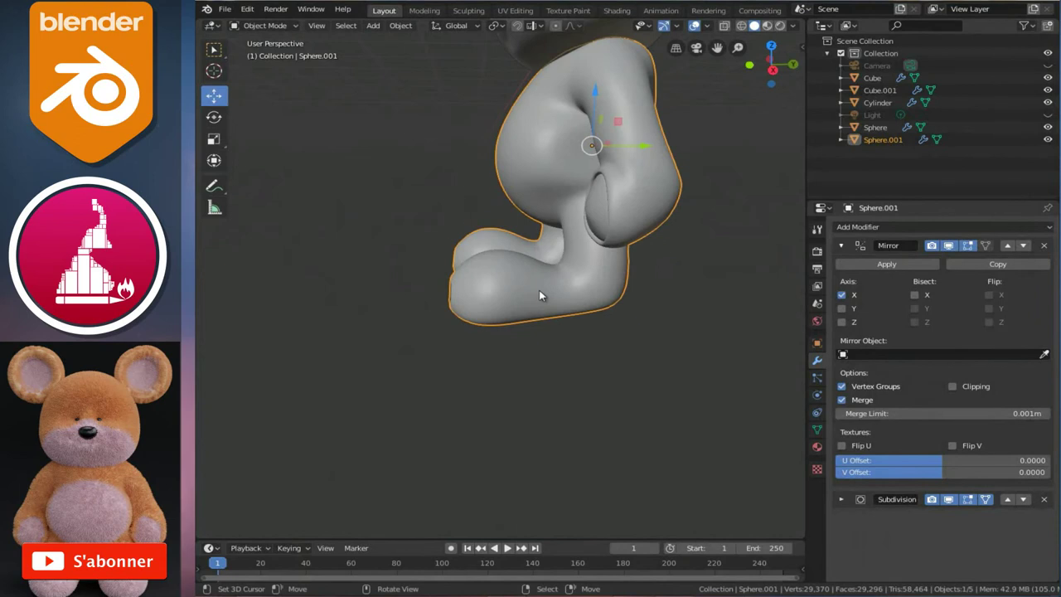
Back in Edit Mode, scale one foot edge loop to 1.05 along X
{"action": "scroll", "coordinate": [551, 311], "scroll_direction": "up", "scroll_amount": 1}
{"action": "scroll", "coordinate": [561, 321], "scroll_direction": "up", "scroll_amount": 2}
{"action": "scroll", "coordinate": [560, 322], "scroll_direction": "up", "scroll_amount": 2}
{"action": "scroll", "coordinate": [555, 298], "scroll_direction": "up", "scroll_amount": 2}
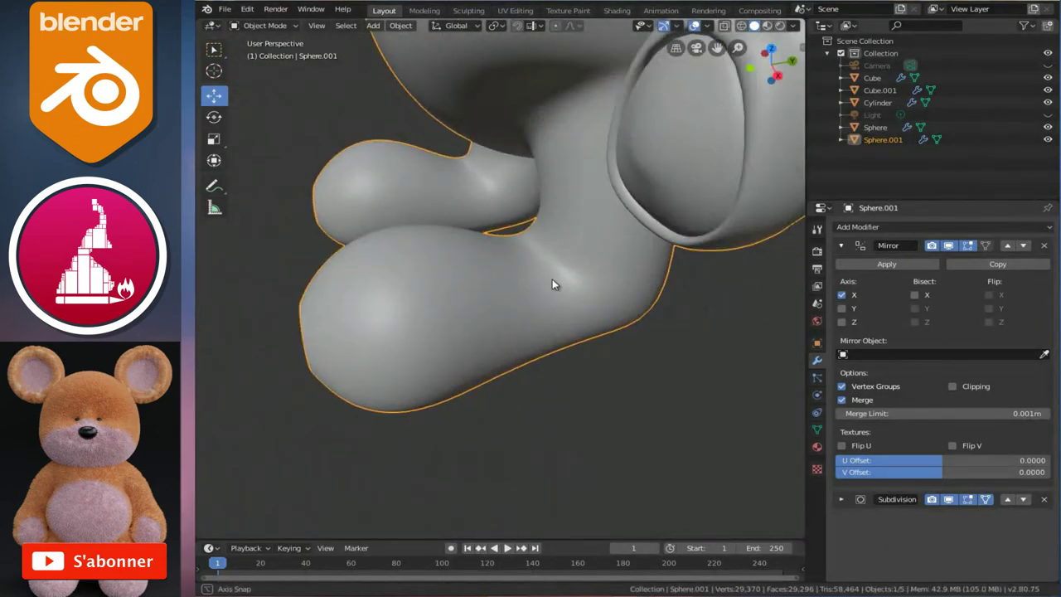
{"action": "scroll", "coordinate": [553, 288], "scroll_direction": "up", "scroll_amount": 2}
{"action": "key", "text": "Tab"}
{"action": "mouse_move", "coordinate": [561, 296]}
{"action": "middle_mouse_down"}
{"action": "mouse_move", "coordinate": [572, 291]}
{"action": "mouse_move", "coordinate": [525, 284]}
{"action": "mouse_move", "coordinate": [577, 334]}
{"action": "middle_mouse_up"}
{"action": "left_click", "coordinate": [531, 285], "text": "alt"}
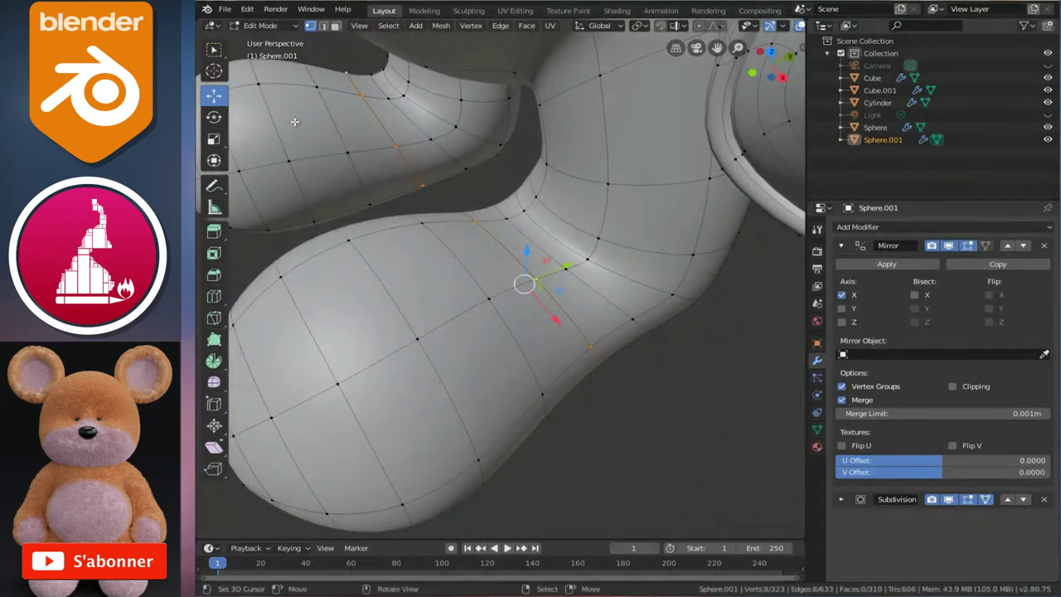
{"action": "left_click", "coordinate": [214, 139]}
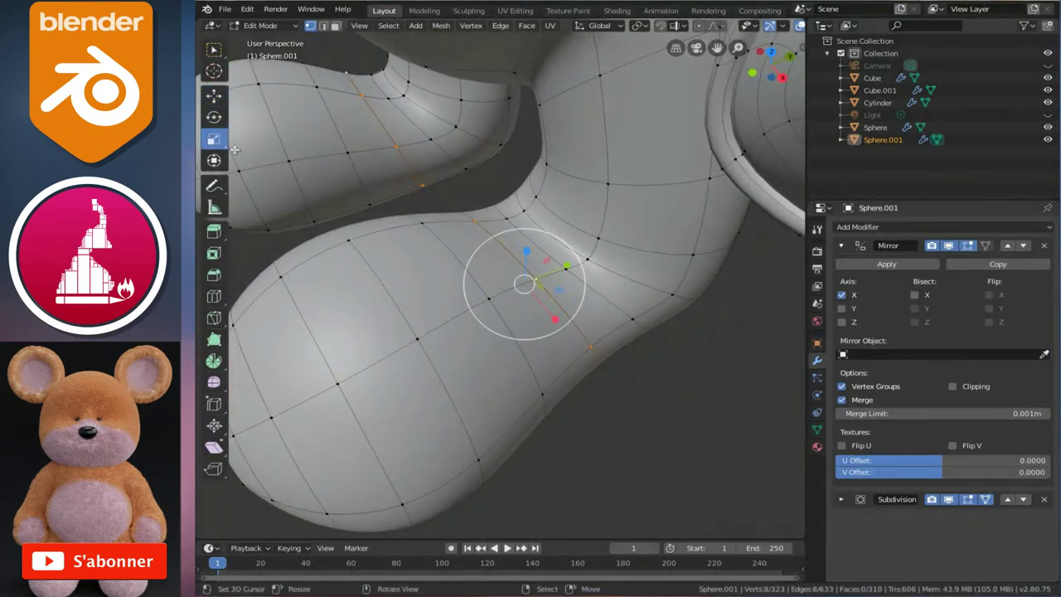
{"action": "left_click_drag", "start_coordinate": [560, 320], "coordinate": [610, 303]}
{"action": "left_click", "coordinate": [523, 385], "text": "alt"}
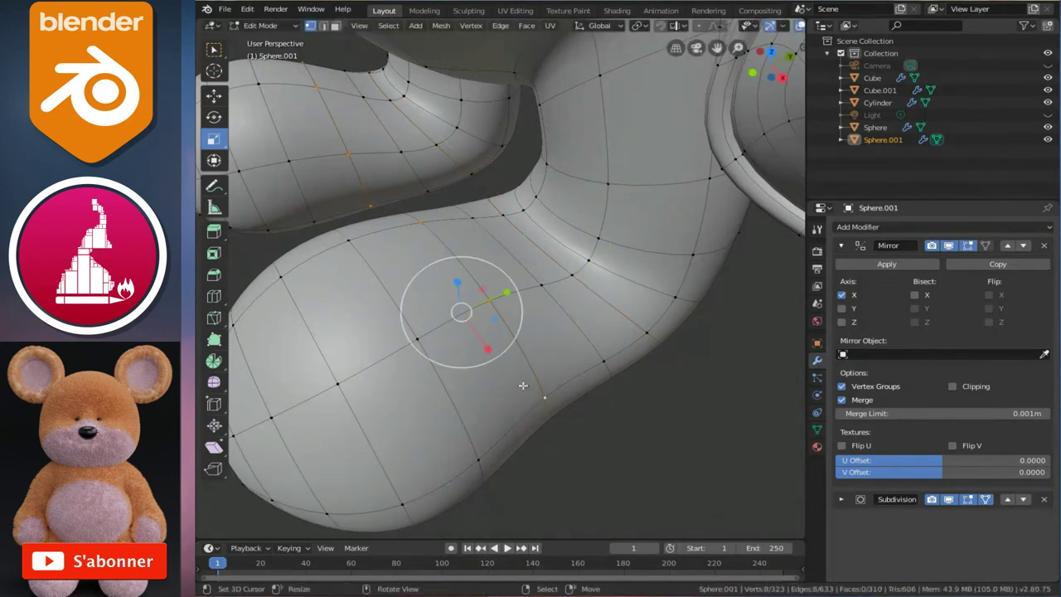
Widen the next foot loop to 1.104 along X and preview it from the right side
{"action": "left_click_drag", "start_coordinate": [488, 347], "coordinate": [492, 351]}
{"action": "left_click", "coordinate": [491, 352]}
{"action": "mouse_move", "coordinate": [491, 351]}
{"action": "middle_mouse_down"}
{"action": "mouse_move", "coordinate": [529, 303]}
{"action": "mouse_move", "coordinate": [514, 271]}
{"action": "middle_mouse_up"}
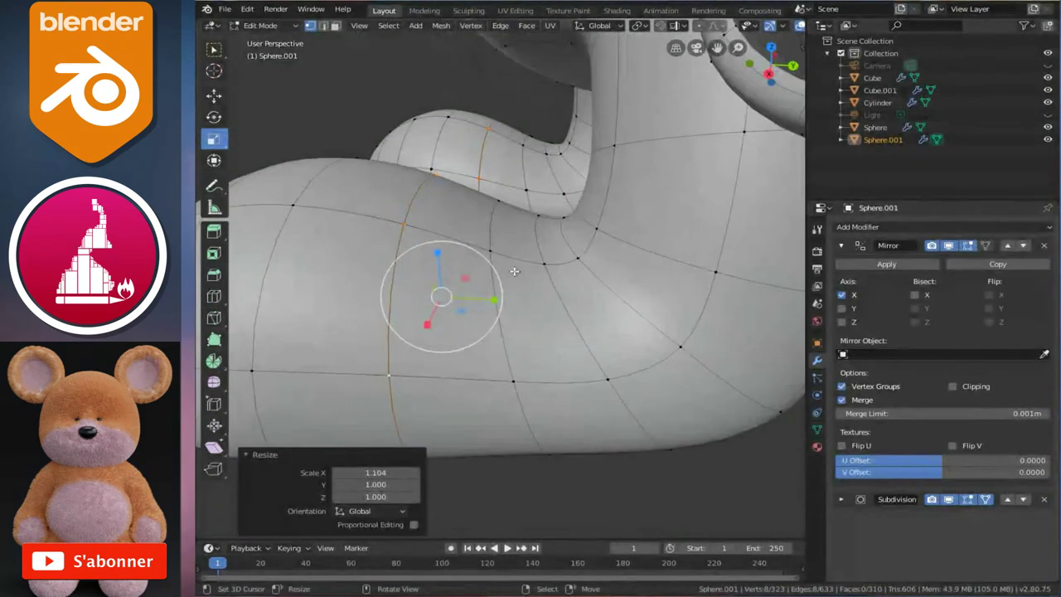
{"action": "key", "text": "KP_3"}
{"action": "scroll", "coordinate": [530, 294], "scroll_direction": "down", "scroll_amount": 3}
{"action": "scroll", "coordinate": [538, 298], "scroll_direction": "down", "scroll_amount": 2}
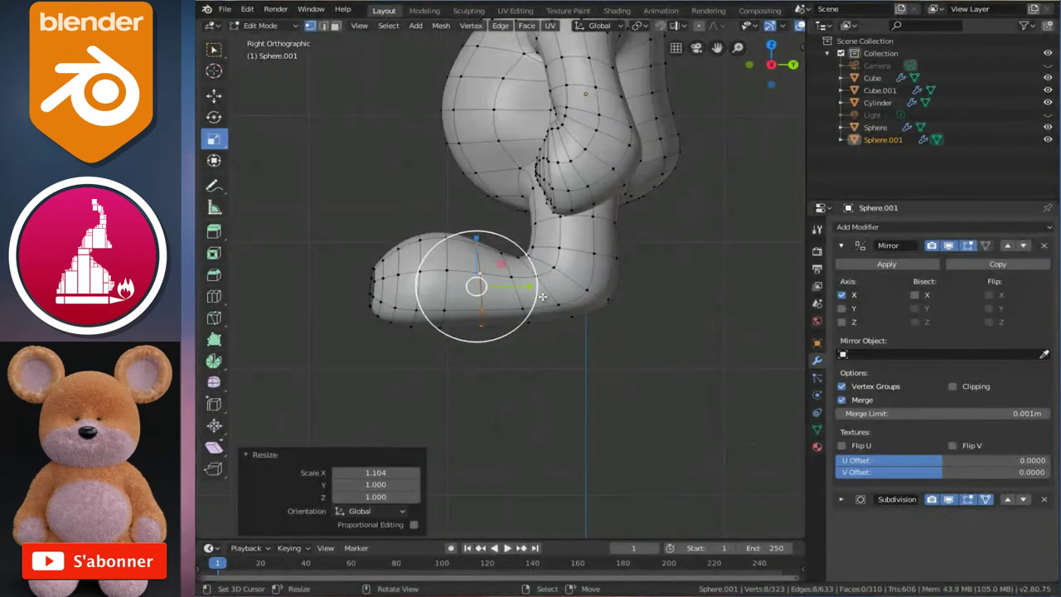
{"action": "key", "text": "Tab"}
{"action": "key", "text": "ctrl"}
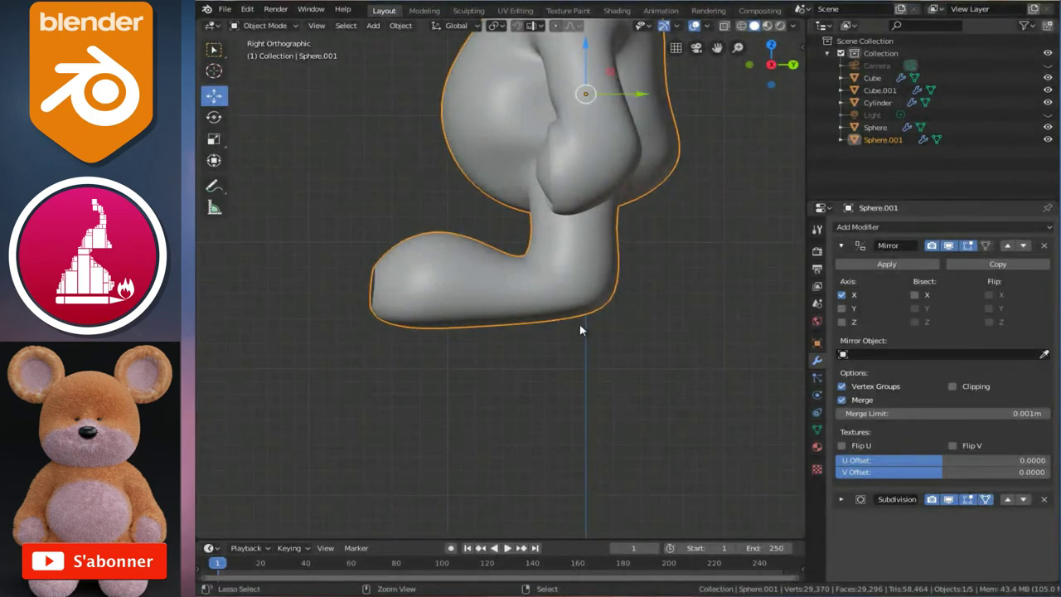
Enlarge the selected foot loop by about 1.04
{"action": "scroll", "coordinate": [580, 329], "scroll_direction": "down", "scroll_amount": 1, "text": "ctrl"}
{"action": "scroll", "coordinate": [546, 301], "scroll_direction": "down", "scroll_amount": 1, "text": "ctrl"}
{"action": "mouse_move", "coordinate": [526, 266]}
{"action": "middle_mouse_down"}
{"action": "mouse_move", "coordinate": [559, 333]}
{"action": "mouse_move", "coordinate": [572, 329]}
{"action": "middle_mouse_up"}
{"action": "scroll", "coordinate": [563, 308], "scroll_direction": "up", "scroll_amount": 2}
{"action": "key", "text": "Tab"}
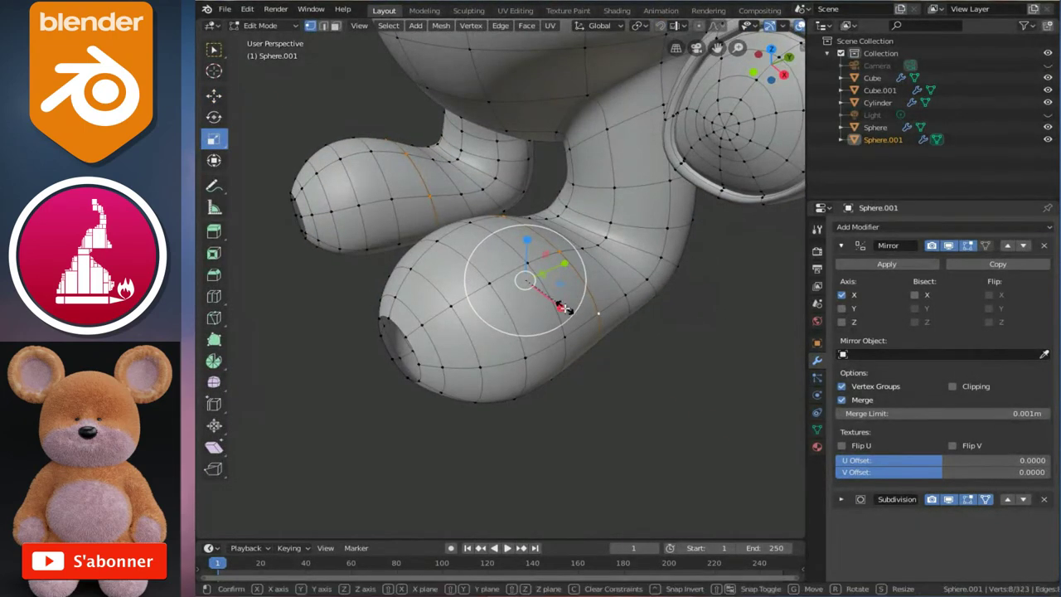
{"action": "key", "text": "s"}
{"action": "left_click", "coordinate": [563, 308]}
{"action": "middle_click_drag", "start_coordinate": [564, 308], "coordinate": [547, 283]}
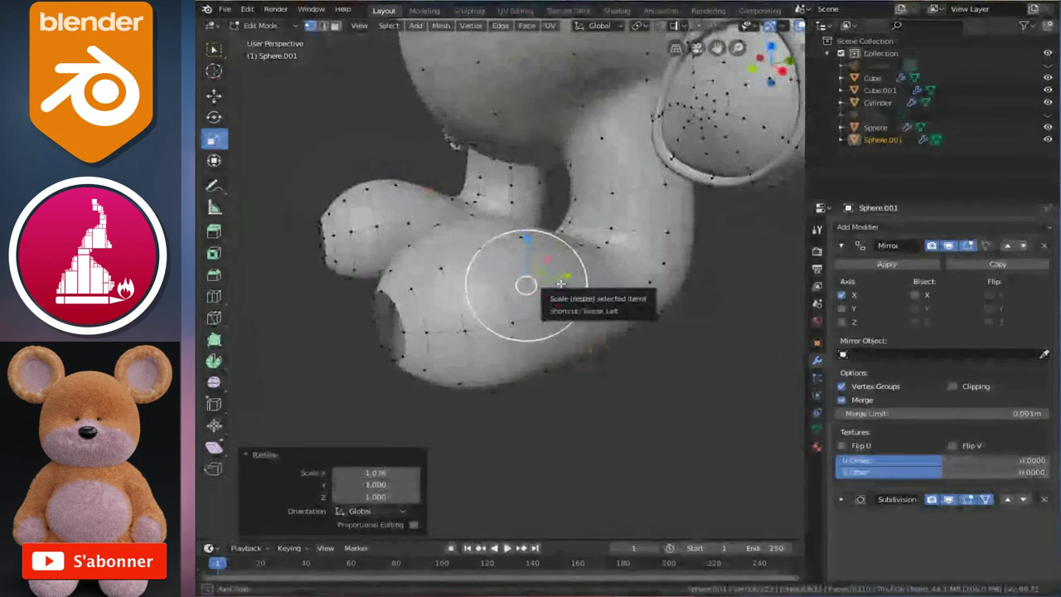
Check the foot from the front and right views, toggling the smoothed preview and Edit Mode
{"action": "left_click", "coordinate": [542, 324]}
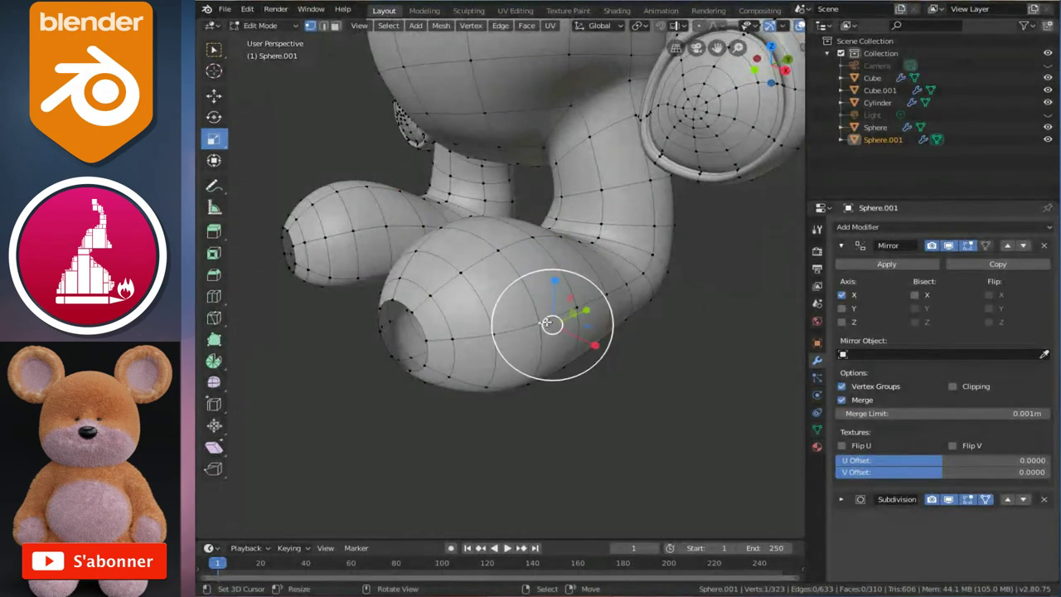
{"action": "key", "text": "KP_1"}
{"action": "scroll", "coordinate": [488, 307], "scroll_direction": "up", "scroll_amount": 2}
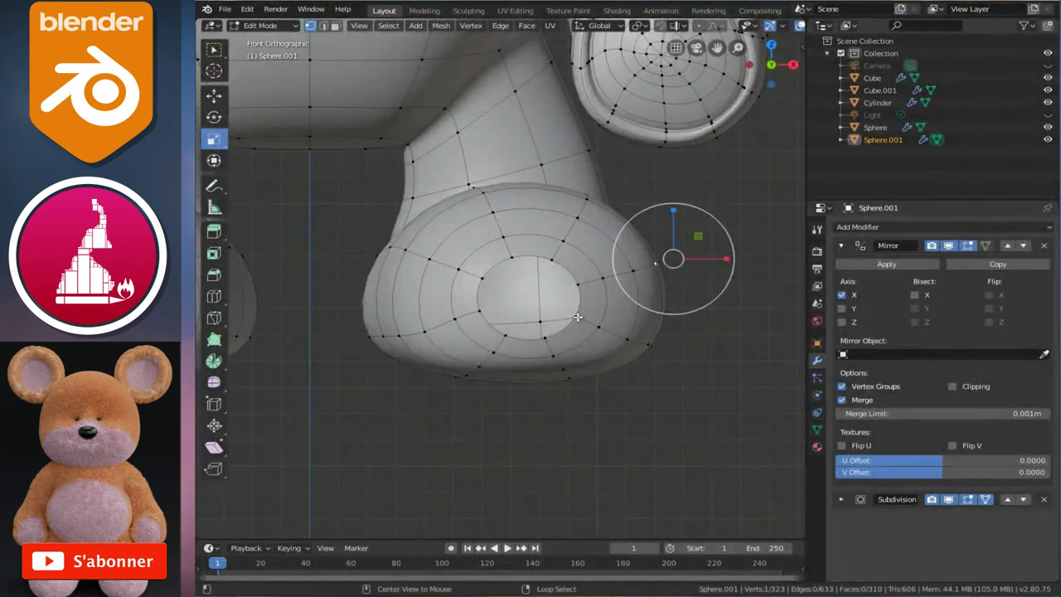
{"action": "middle_click_drag", "start_coordinate": [576, 313], "coordinate": [503, 317]}
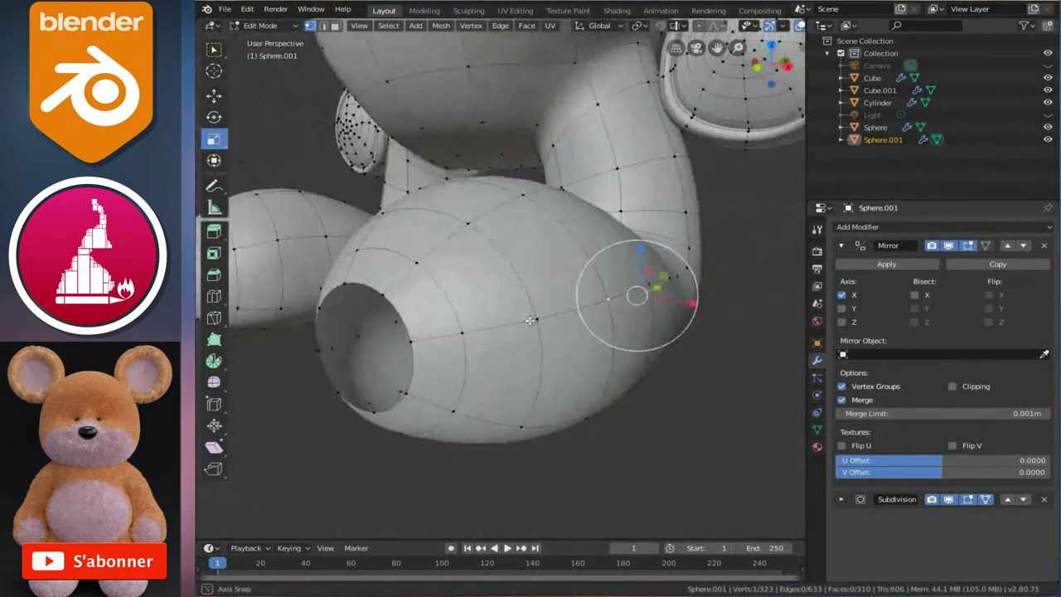
{"action": "key", "text": "Tab"}
{"action": "scroll", "coordinate": [509, 298], "scroll_direction": "down", "scroll_amount": 4}
{"action": "mouse_move", "coordinate": [516, 278]}
{"action": "middle_mouse_down"}
{"action": "mouse_move", "coordinate": [552, 280]}
{"action": "mouse_move", "coordinate": [621, 241]}
{"action": "mouse_move", "coordinate": [734, 237]}
{"action": "mouse_move", "coordinate": [543, 236]}
{"action": "mouse_move", "coordinate": [497, 252]}
{"action": "middle_mouse_up"}
{"action": "key", "text": "KP_3"}
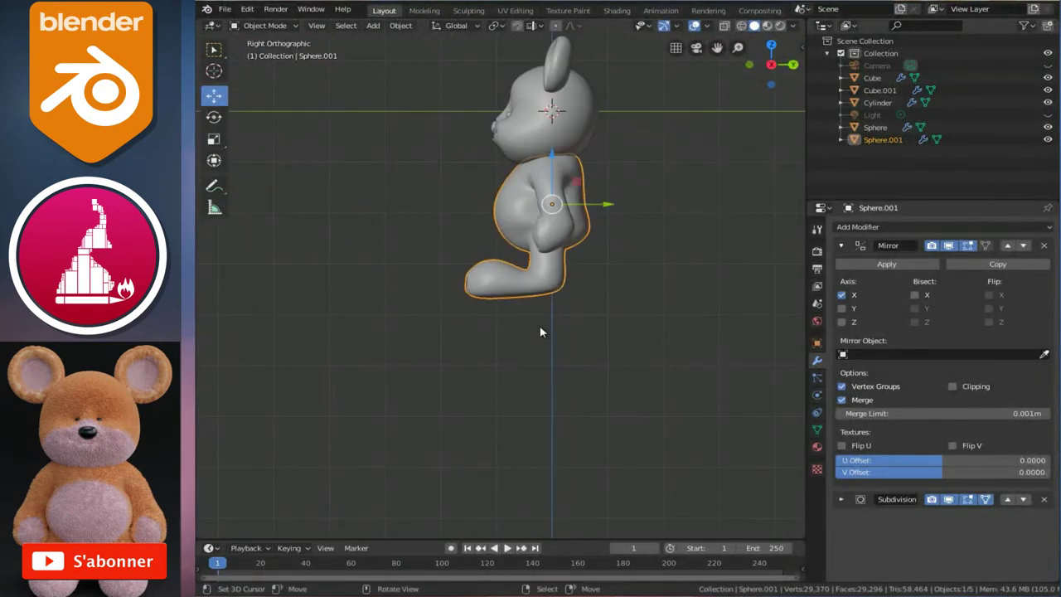
{"action": "scroll", "coordinate": [542, 327], "scroll_direction": "up", "scroll_amount": 5}
{"action": "key", "text": "Tab"}
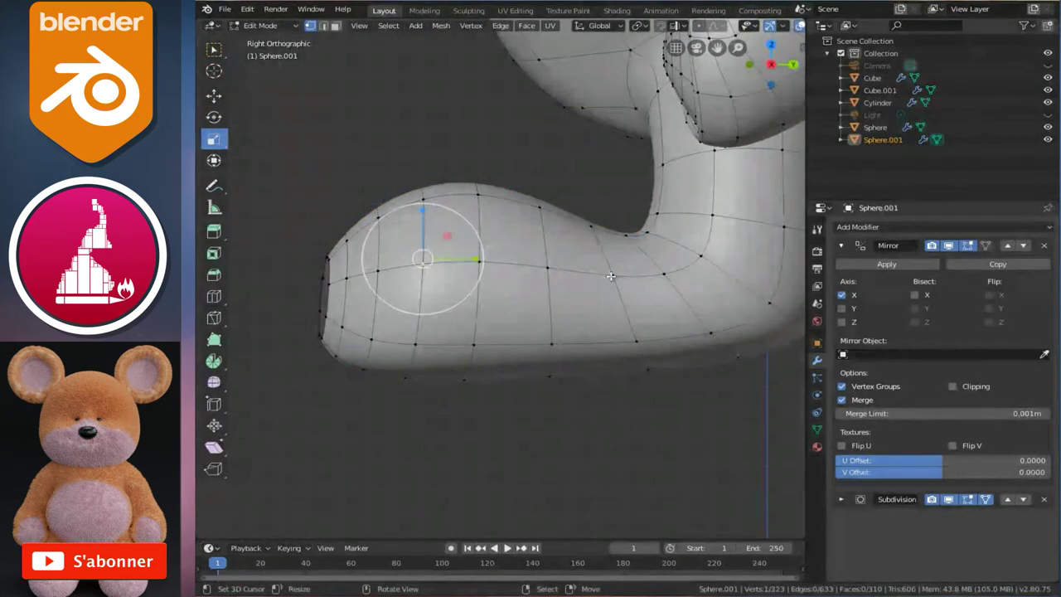
Select and grow the toe-end loop, then push the front of the foot 0.111 m in Y
{"action": "left_click", "coordinate": [340, 284], "text": "alt"}
{"action": "left_click", "coordinate": [331, 292], "text": "alt"}
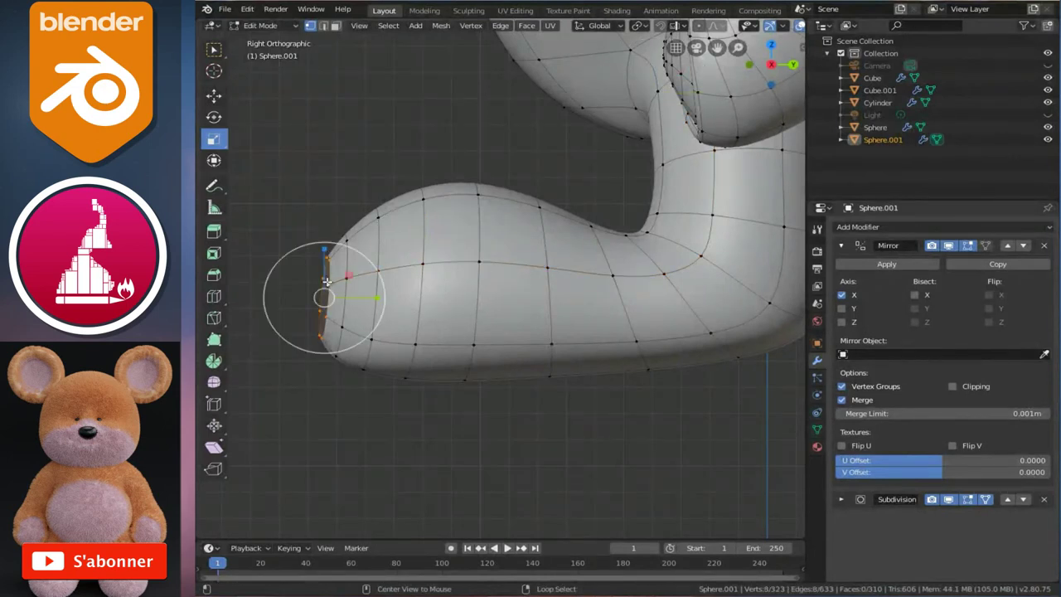
{"action": "key", "text": "ctrl+KP_Add"}
{"action": "key", "text": "ctrl+KP_Add"}
{"action": "key", "text": "ctrl+KP_Add"}
{"action": "key", "text": "ctrl+KP_Add"}
{"action": "key", "text": "ctrl+KP_Add"}
{"action": "key", "text": "ctrl+KP_Add"}
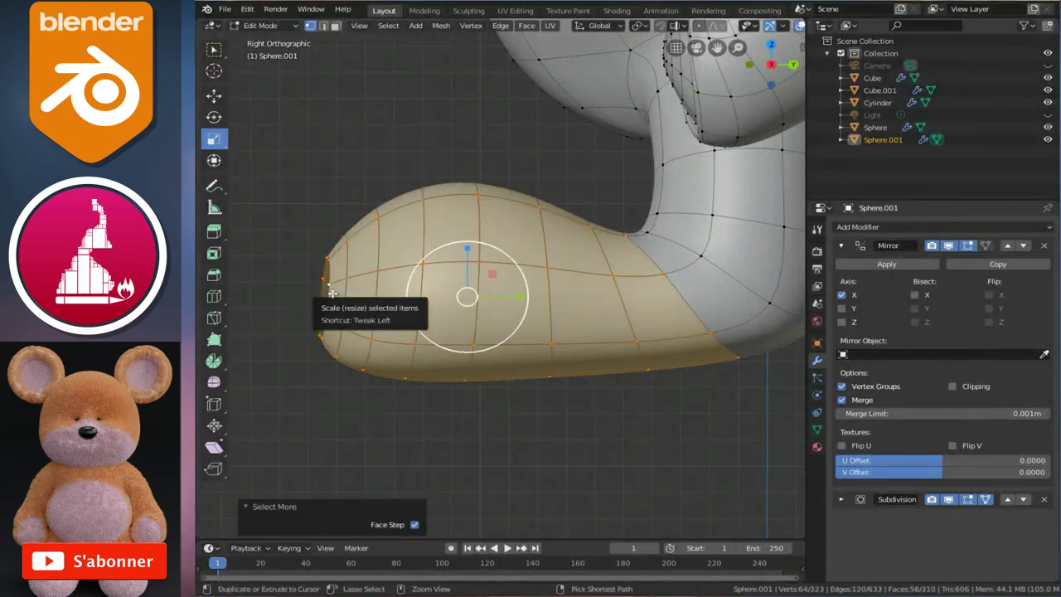
{"action": "key", "text": "g"}
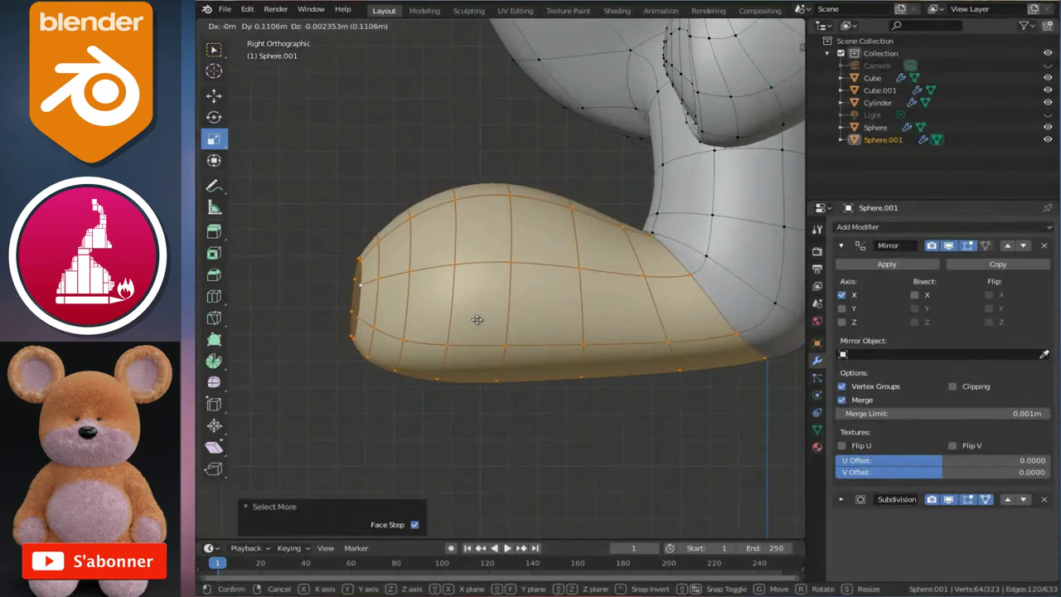
{"action": "left_click", "coordinate": [481, 315]}
{"action": "scroll", "coordinate": [642, 278], "scroll_direction": "down", "scroll_amount": 4, "text": "ctrl"}
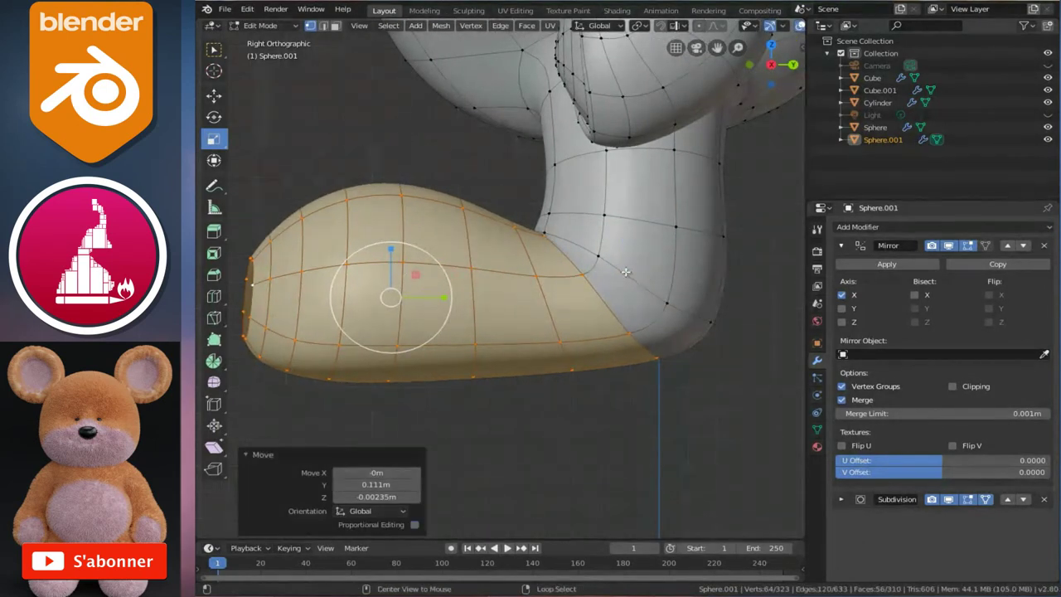
Nudge the ankle-bend loop 0.0306 m in Y to smooth the heel curve
{"action": "left_click", "coordinate": [625, 271], "text": "alt"}
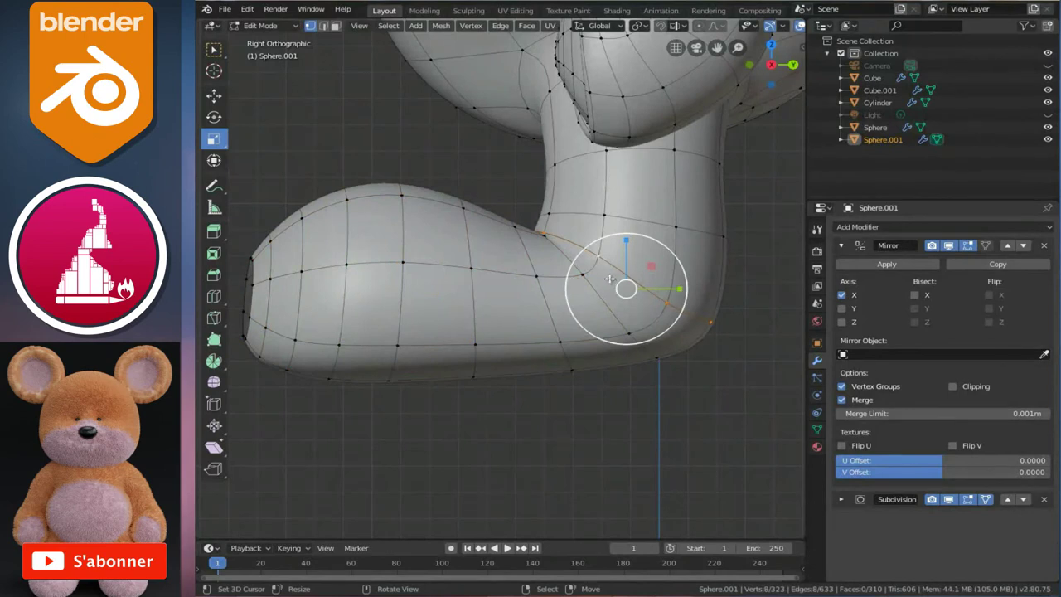
{"action": "key", "text": "g"}
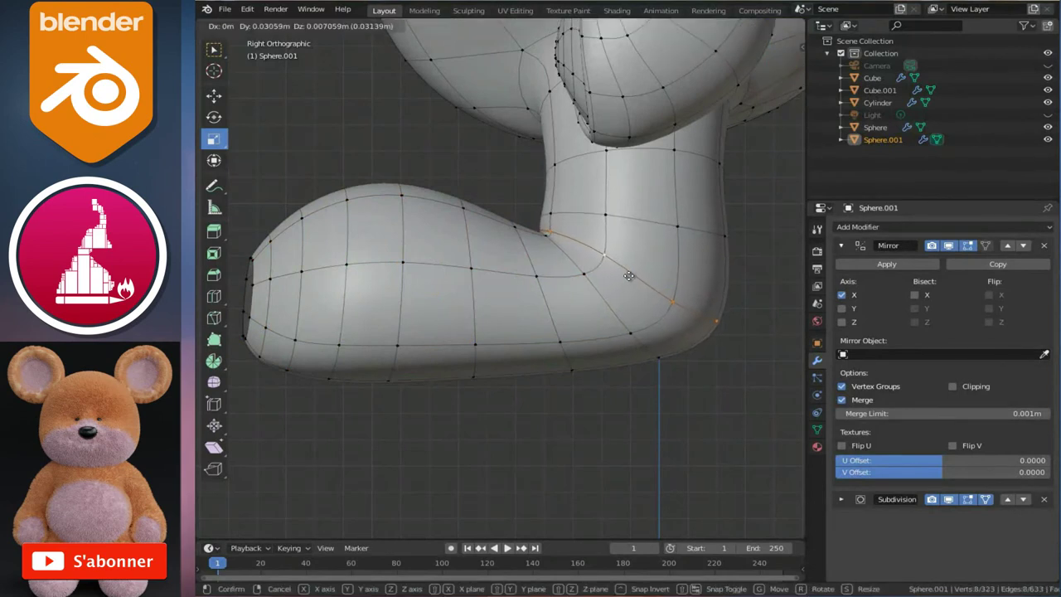
{"action": "left_click", "coordinate": [628, 276]}
{"action": "mouse_move", "coordinate": [632, 280]}
{"action": "middle_mouse_down"}
{"action": "mouse_move", "coordinate": [578, 287]}
{"action": "mouse_move", "coordinate": [585, 298]}
{"action": "mouse_move", "coordinate": [620, 301]}
{"action": "mouse_move", "coordinate": [588, 295]}
{"action": "mouse_move", "coordinate": [592, 230]}
{"action": "middle_mouse_up"}
{"action": "key", "text": "Tab"}
{"action": "key", "text": "Tab"}
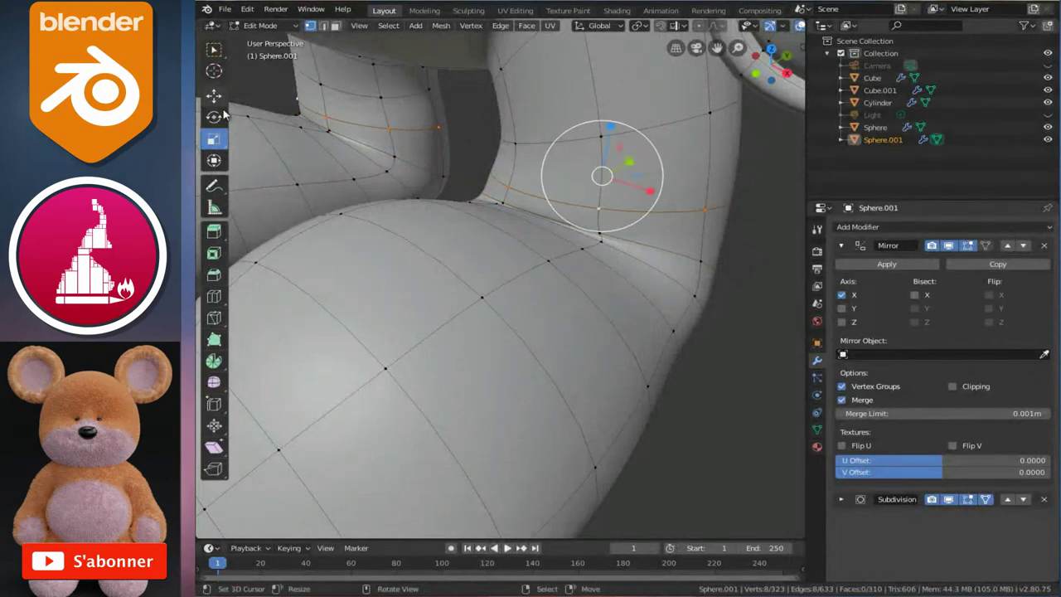
Raise the selected ankle edge loop and scale it down to 0.959
{"action": "left_click", "coordinate": [225, 99]}
{"action": "left_click_drag", "start_coordinate": [608, 126], "coordinate": [609, 108]}
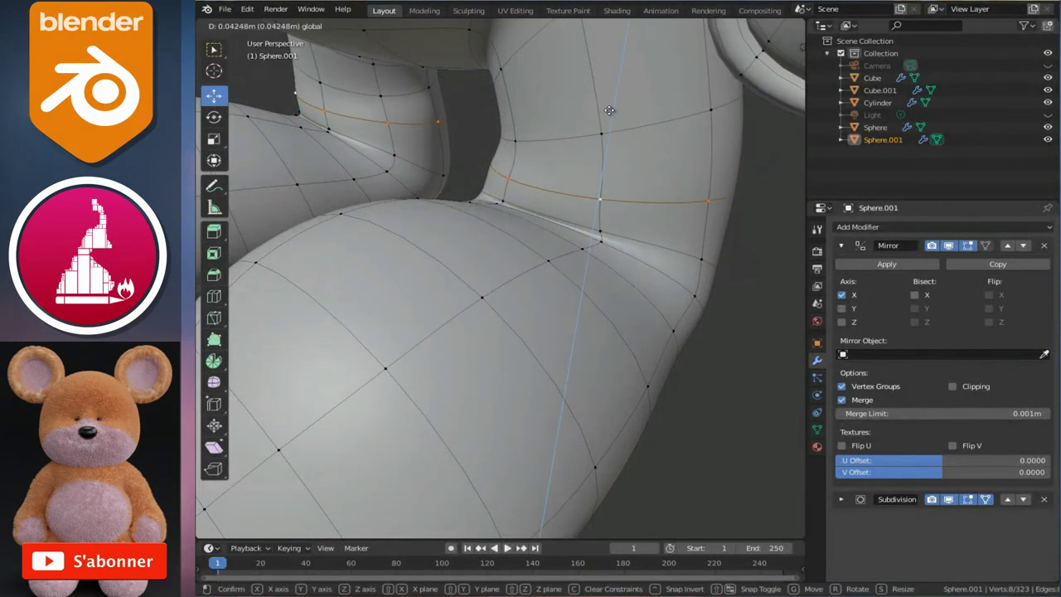
{"action": "middle_click_drag", "start_coordinate": [609, 108], "coordinate": [568, 156]}
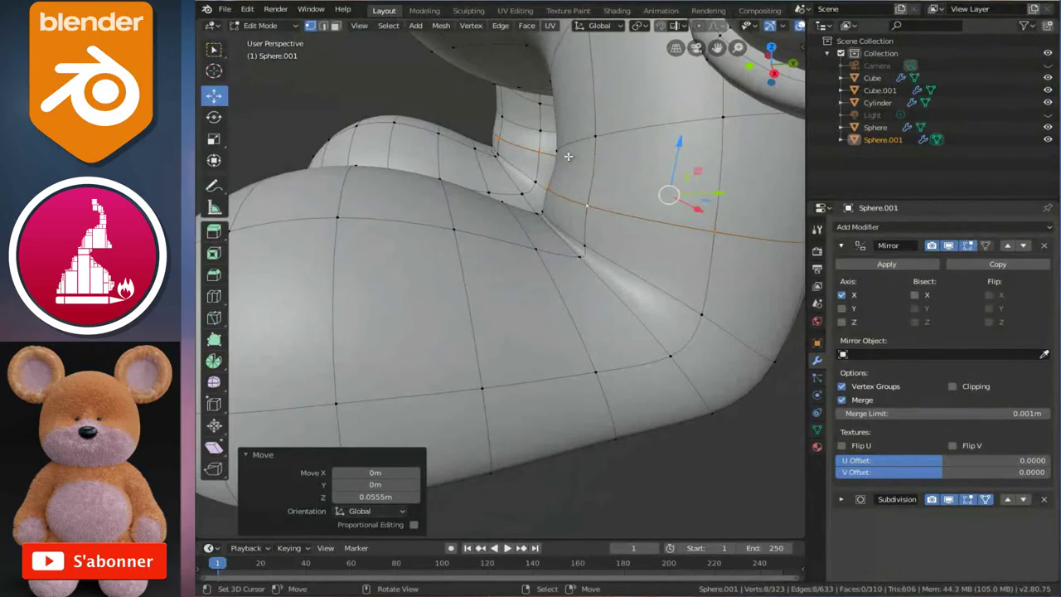
{"action": "left_click_drag", "start_coordinate": [677, 145], "coordinate": [721, 228]}
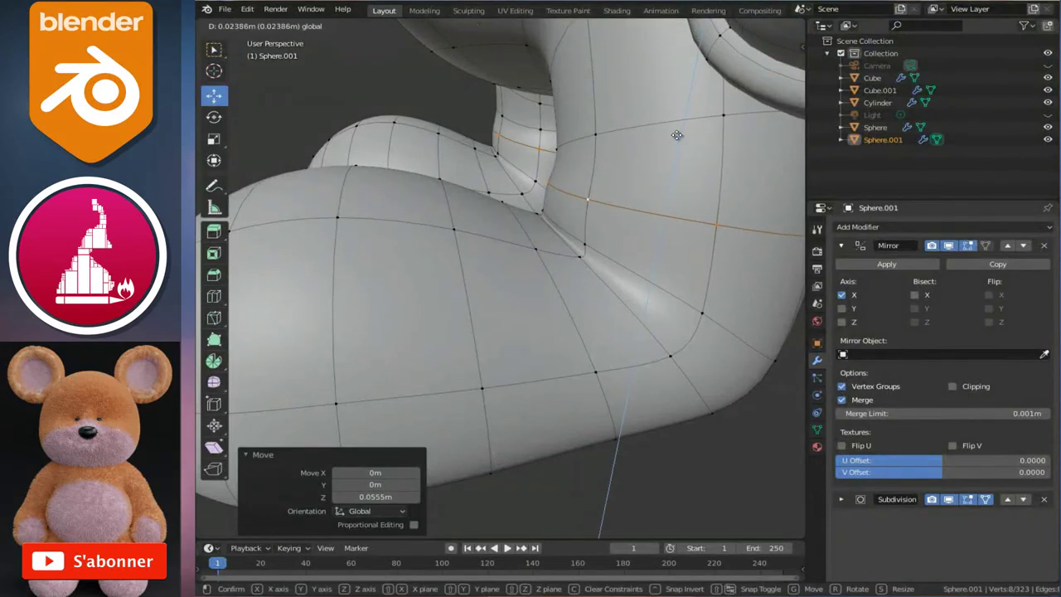
{"action": "key", "text": "s"}
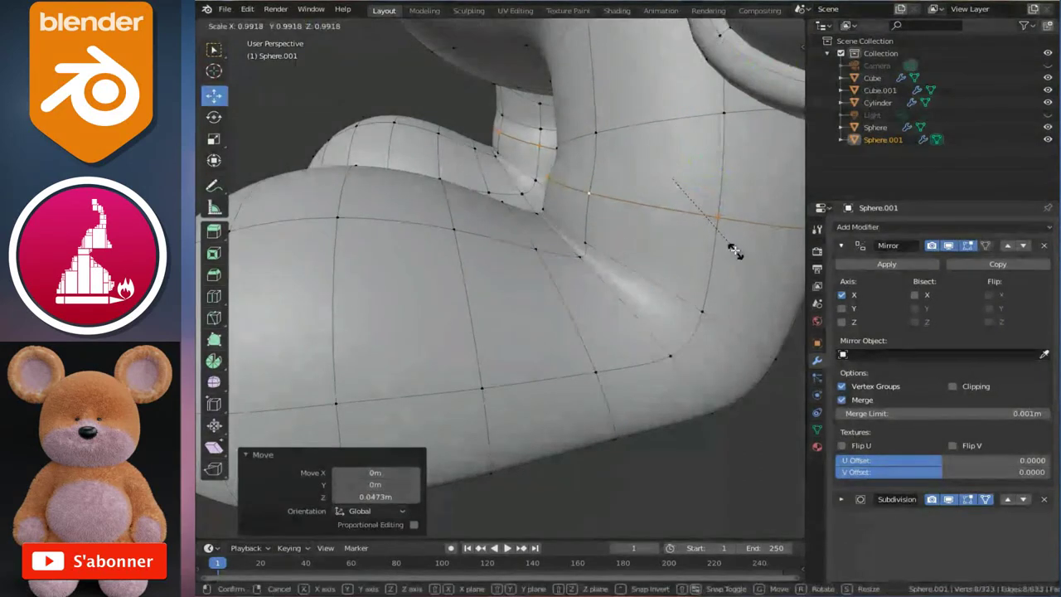
{"action": "left_click", "coordinate": [735, 250]}
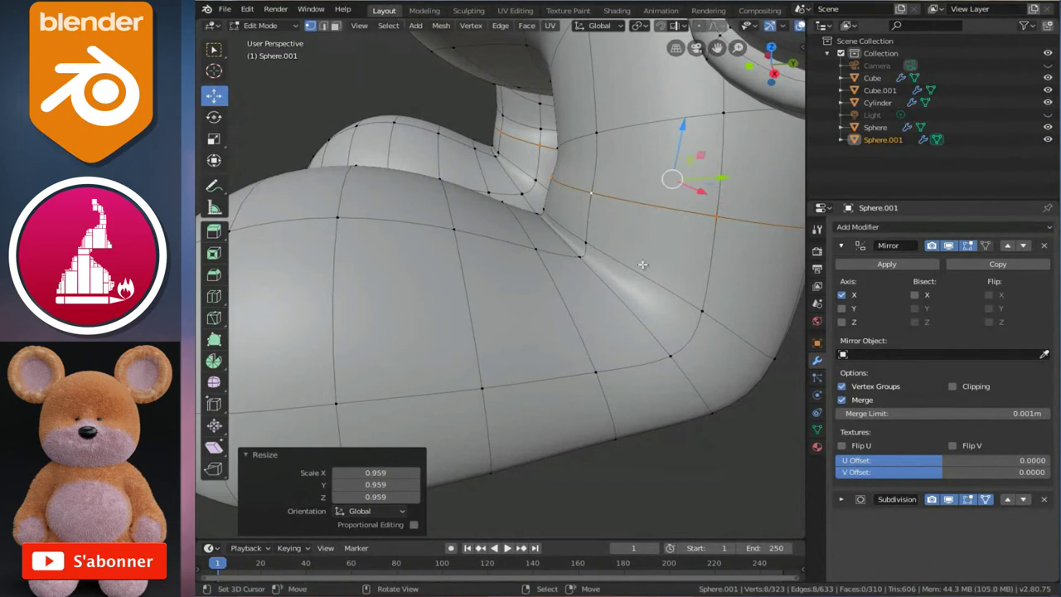
Nudge the ankle vertex 0.0114 m in Y and slide the loop into its final place
{"action": "key", "text": "KP_3"}
{"action": "middle_click_drag", "start_coordinate": [638, 265], "coordinate": [624, 274], "text": "shift"}
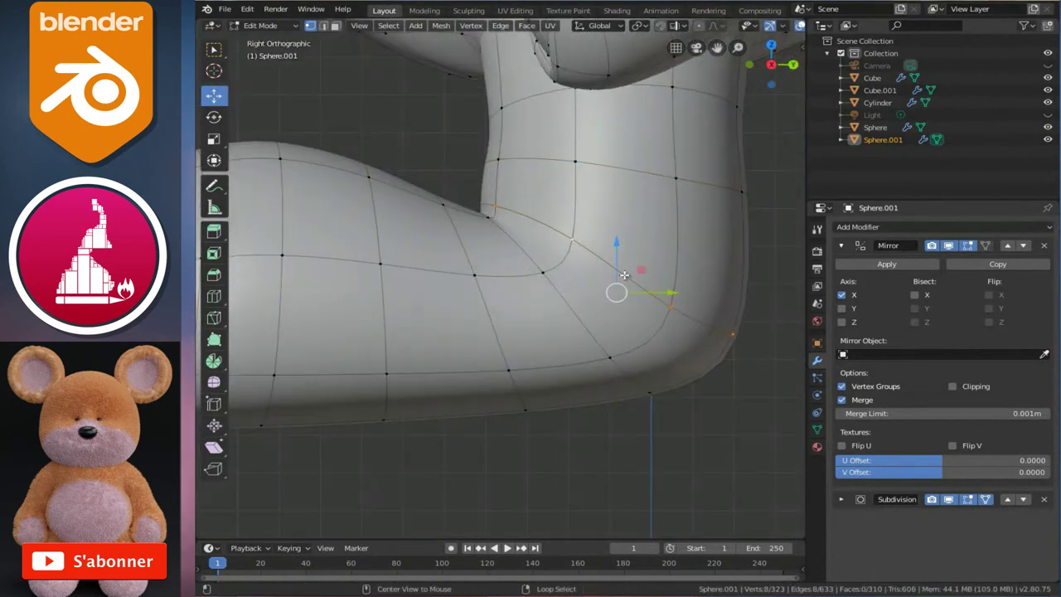
{"action": "left_click_drag", "start_coordinate": [669, 292], "coordinate": [677, 292]}
{"action": "key", "text": "g"}
{"action": "key", "text": "g"}
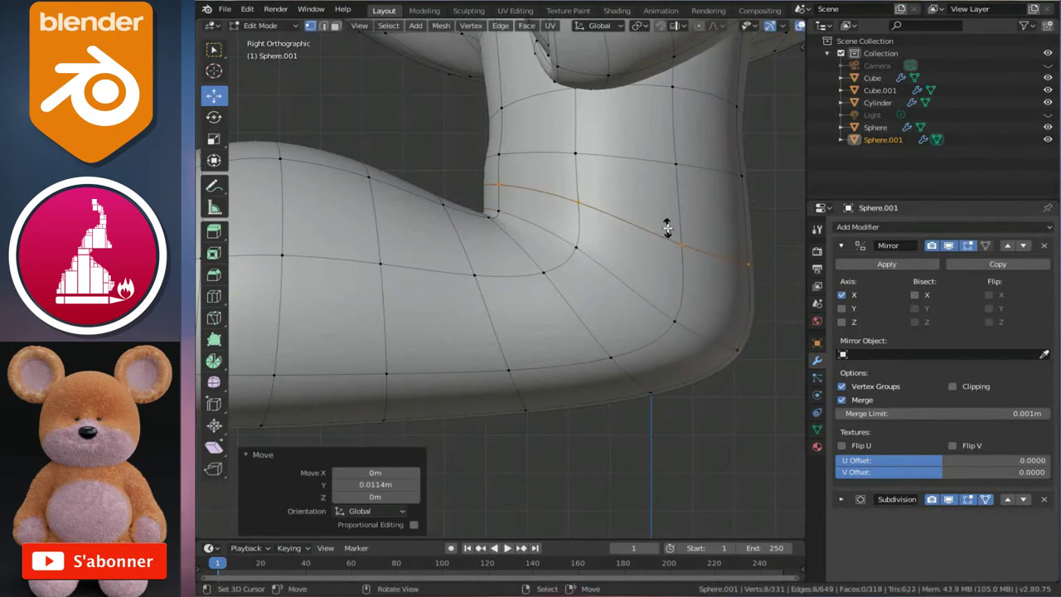
{"action": "left_click", "coordinate": [667, 227]}
{"action": "mouse_move", "coordinate": [682, 231]}
{"action": "left_mouse_down"}
{"action": "mouse_move", "coordinate": [655, 186]}
{"action": "mouse_move", "coordinate": [678, 172]}
{"action": "left_mouse_up"}
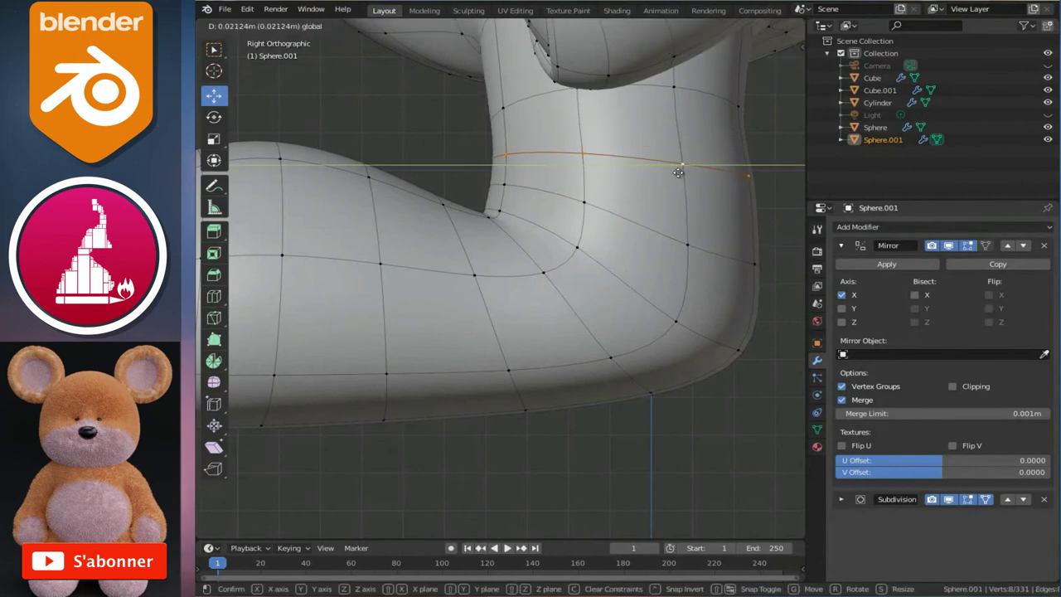
{"action": "left_click_drag", "start_coordinate": [678, 172], "coordinate": [678, 173]}
Return to Object Mode and orbit out to review the smoothed legs and feet
{"action": "key", "text": "Tab"}
{"action": "scroll", "coordinate": [639, 198], "scroll_direction": "down", "scroll_amount": 4}
{"action": "mouse_move", "coordinate": [629, 208]}
{"action": "middle_mouse_down"}
{"action": "mouse_move", "coordinate": [517, 266]}
{"action": "mouse_move", "coordinate": [653, 247]}
{"action": "middle_mouse_up"}
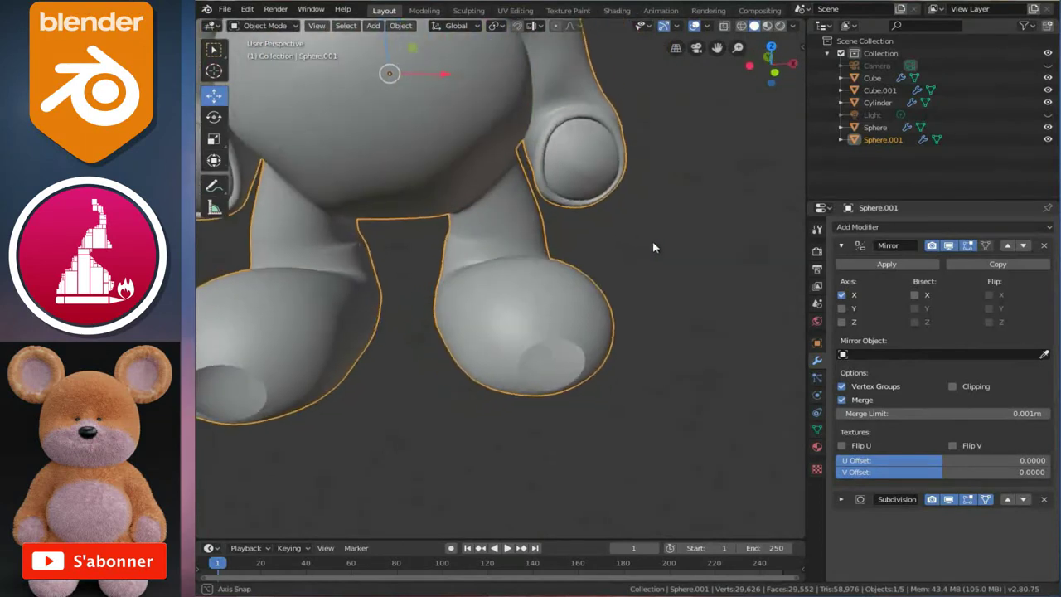
Move the ankle vertices along X (to −0.0579 m) to tighten where leg meets body
{"action": "scroll", "coordinate": [466, 229], "scroll_direction": "up", "scroll_amount": 2}
{"action": "scroll", "coordinate": [538, 225], "scroll_direction": "up", "scroll_amount": 4}
{"action": "mouse_move", "coordinate": [537, 224]}
{"action": "middle_mouse_down"}
{"action": "mouse_move", "coordinate": [403, 197]}
{"action": "mouse_move", "coordinate": [429, 202]}
{"action": "mouse_move", "coordinate": [342, 202]}
{"action": "middle_mouse_up"}
{"action": "key", "text": "Tab"}
{"action": "key", "text": "g"}
{"action": "key", "text": "x"}
{"action": "left_click", "coordinate": [422, 203]}
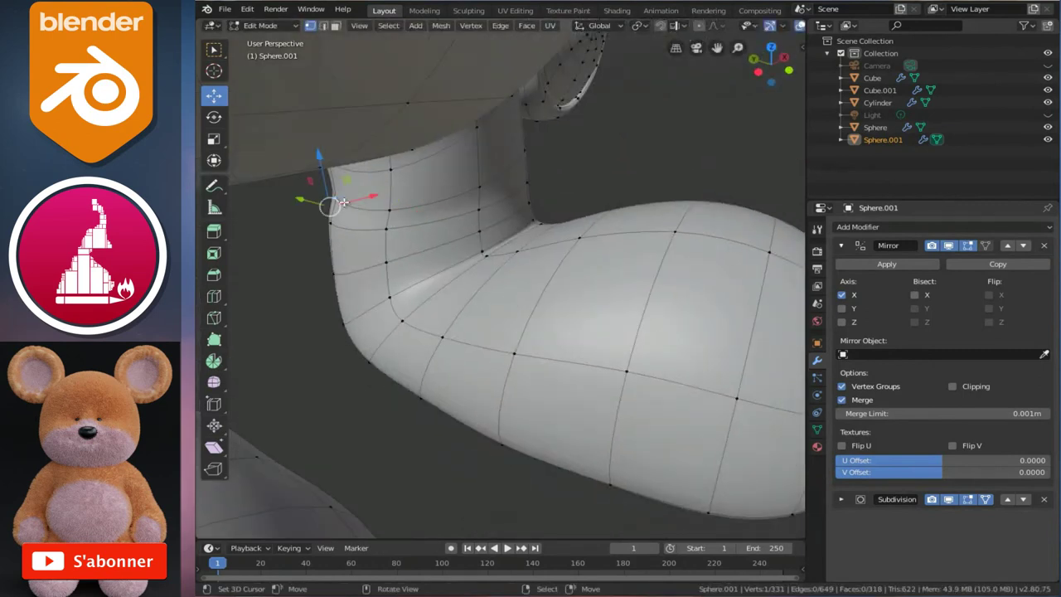
{"action": "key", "text": "g"}
{"action": "key", "text": "x"}
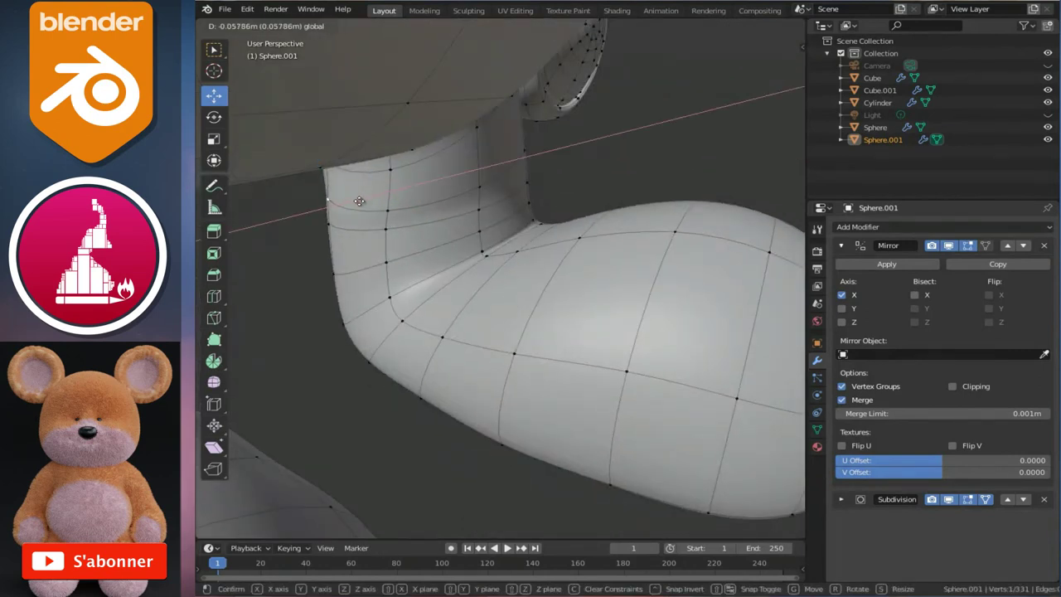
{"action": "left_click", "coordinate": [359, 201]}
Adjust the depth of two ankle vertices along the Y axis
{"action": "middle_click_drag", "start_coordinate": [358, 201], "coordinate": [532, 188]}
{"action": "key", "text": "g"}
{"action": "key", "text": "y"}
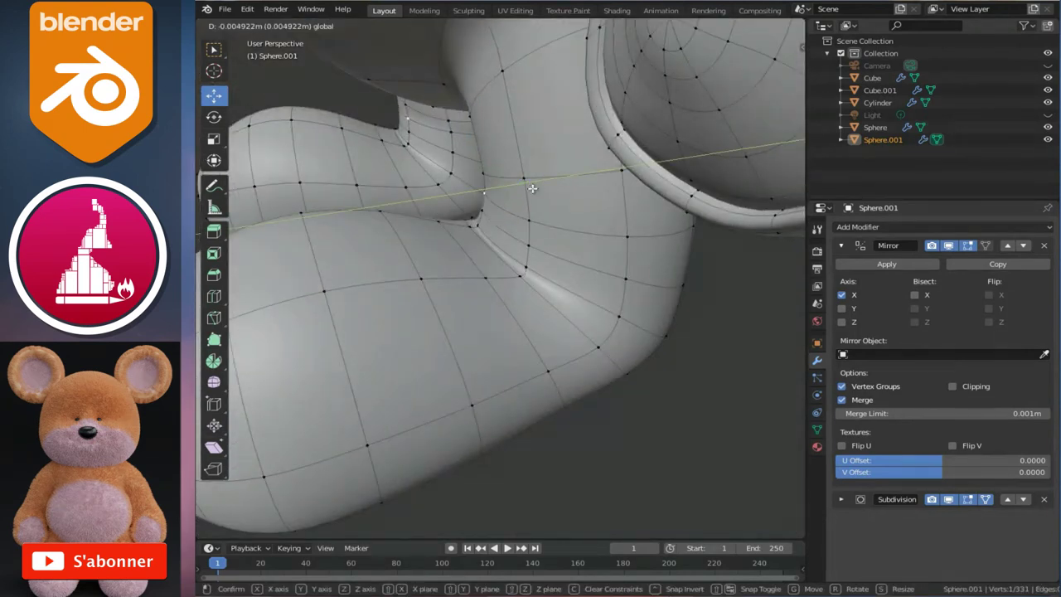
{"action": "left_click", "coordinate": [532, 188]}
{"action": "mouse_move", "coordinate": [532, 189]}
{"action": "middle_mouse_down"}
{"action": "mouse_move", "coordinate": [360, 212]}
{"action": "mouse_move", "coordinate": [469, 163]}
{"action": "middle_mouse_up"}
{"action": "key", "text": "g"}
{"action": "key", "text": "y"}
{"action": "left_click", "coordinate": [512, 158]}
Check the ankle in Object Mode, then grow the ankle loop into a face band
{"action": "key", "text": "Tab"}
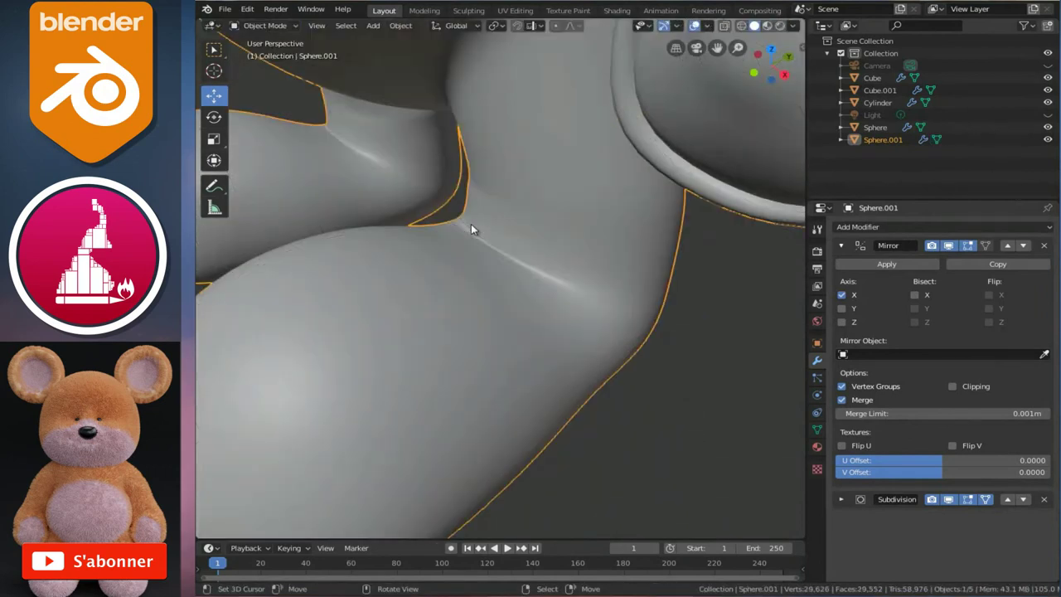
{"action": "scroll", "coordinate": [474, 219], "scroll_direction": "down", "scroll_amount": 5}
{"action": "scroll", "coordinate": [548, 245], "scroll_direction": "up", "scroll_amount": 5}
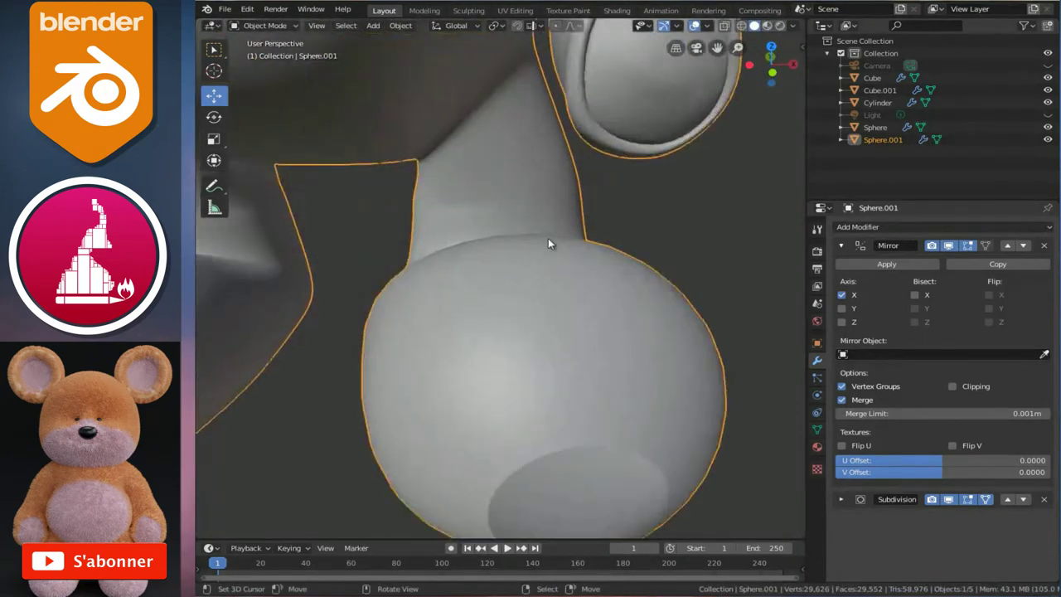
{"action": "key", "text": "Tab"}
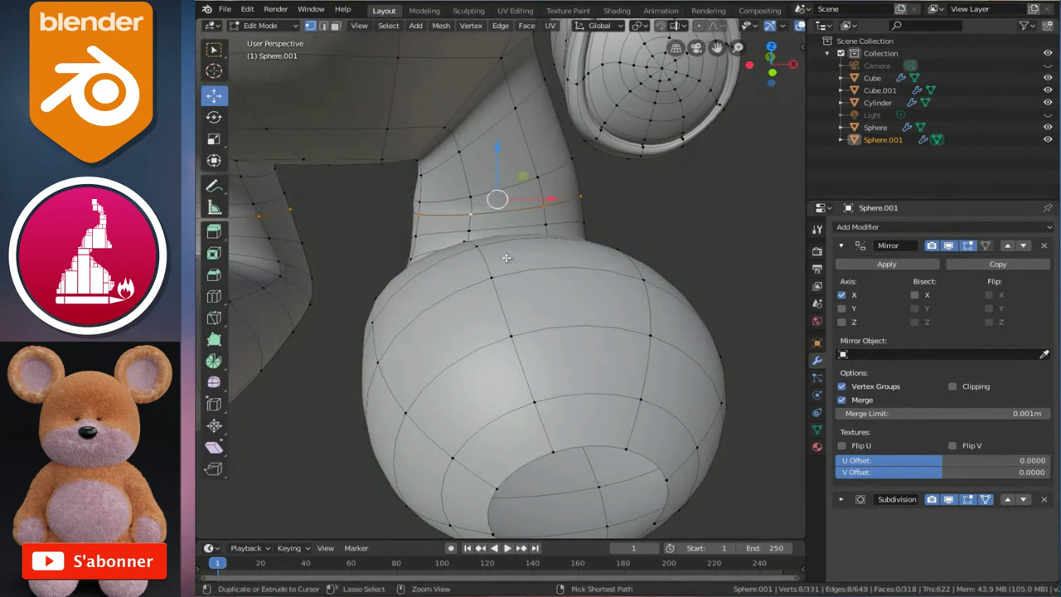
{"action": "key", "text": "ctrl+KP_Add"}
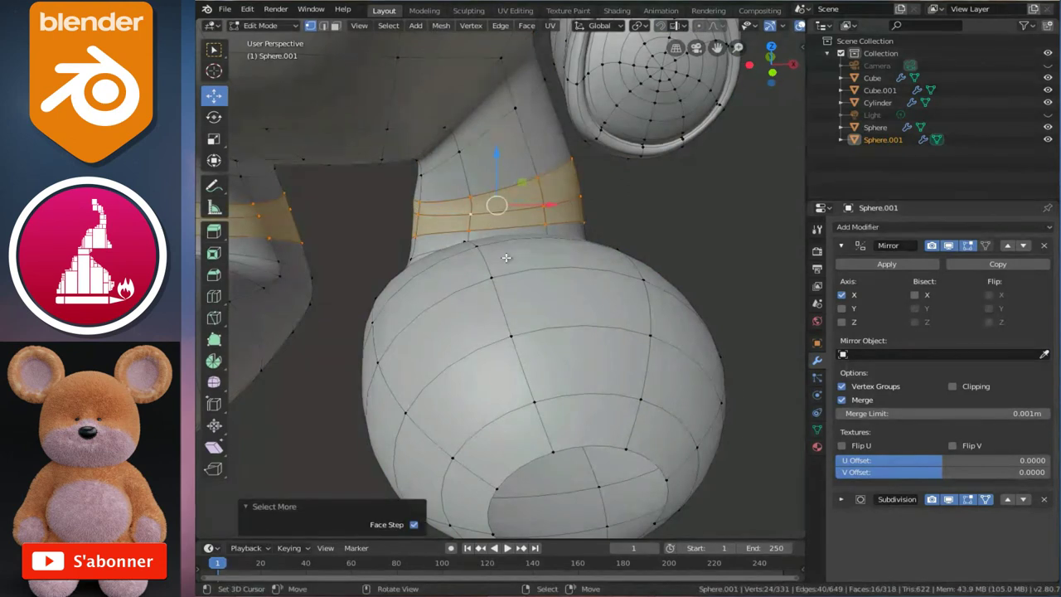
Apply Smooth Vertices to the ankle face band and inspect it in Object Mode
{"action": "key", "text": "w"}
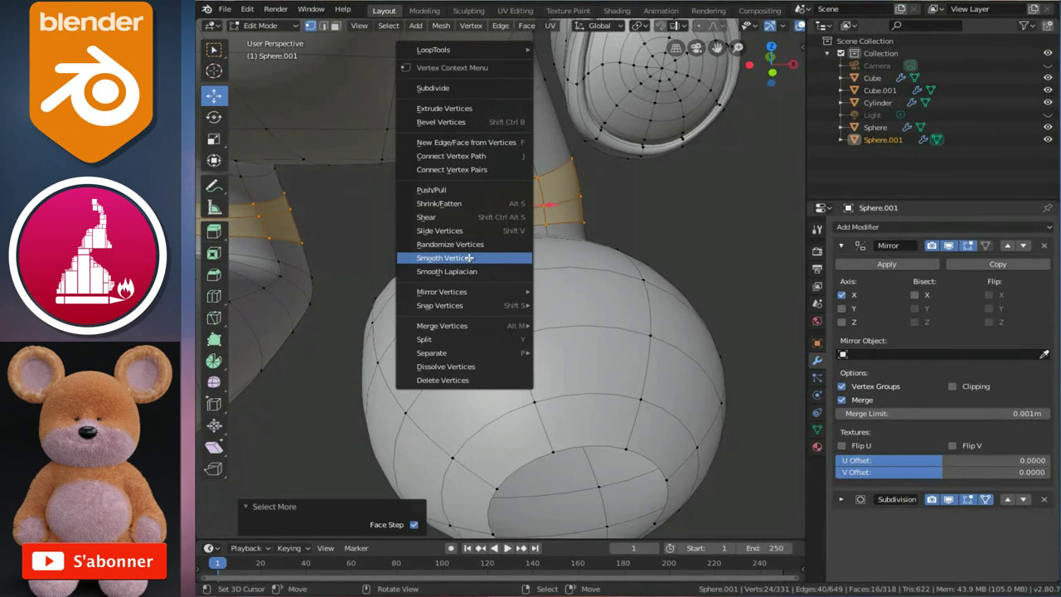
{"action": "left_click", "coordinate": [469, 258]}
{"action": "key", "text": "Tab"}
{"action": "scroll", "coordinate": [514, 232], "scroll_direction": "down", "scroll_amount": 4}
{"action": "mouse_move", "coordinate": [533, 229]}
{"action": "middle_mouse_down"}
{"action": "mouse_move", "coordinate": [459, 258]}
{"action": "mouse_move", "coordinate": [491, 252]}
{"action": "middle_mouse_up"}
{"action": "scroll", "coordinate": [497, 265], "scroll_direction": "up", "scroll_amount": 2}
{"action": "scroll", "coordinate": [509, 280], "scroll_direction": "up", "scroll_amount": 3}
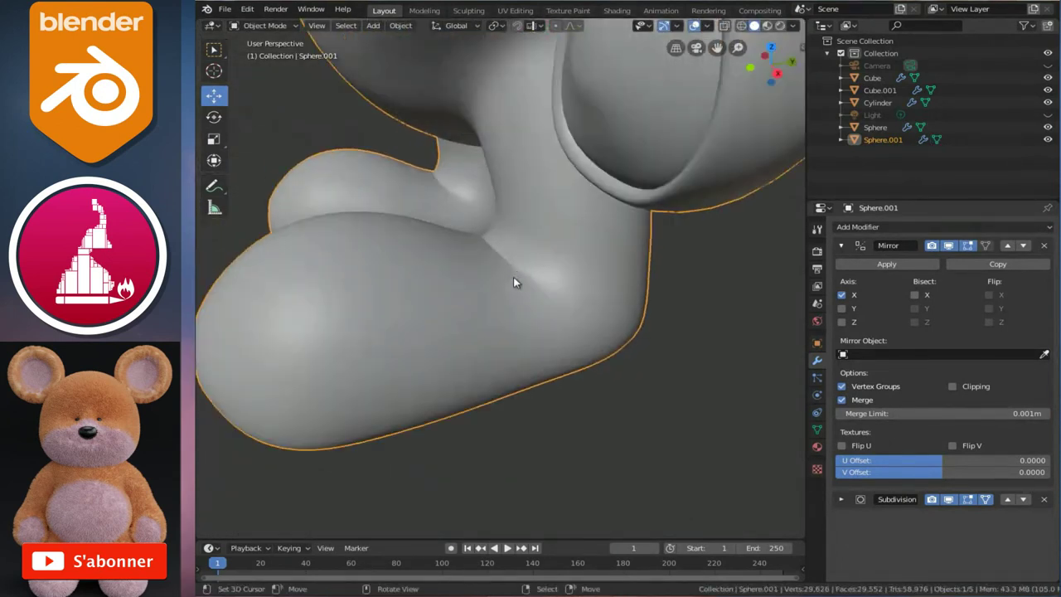
Select the leg-to-foot strip, grow it, and apply Smooth Vertices to it
{"action": "key", "text": "Tab"}
{"action": "left_click", "coordinate": [536, 275], "text": "alt"}
{"action": "key", "text": "ctrl+KP_Add"}
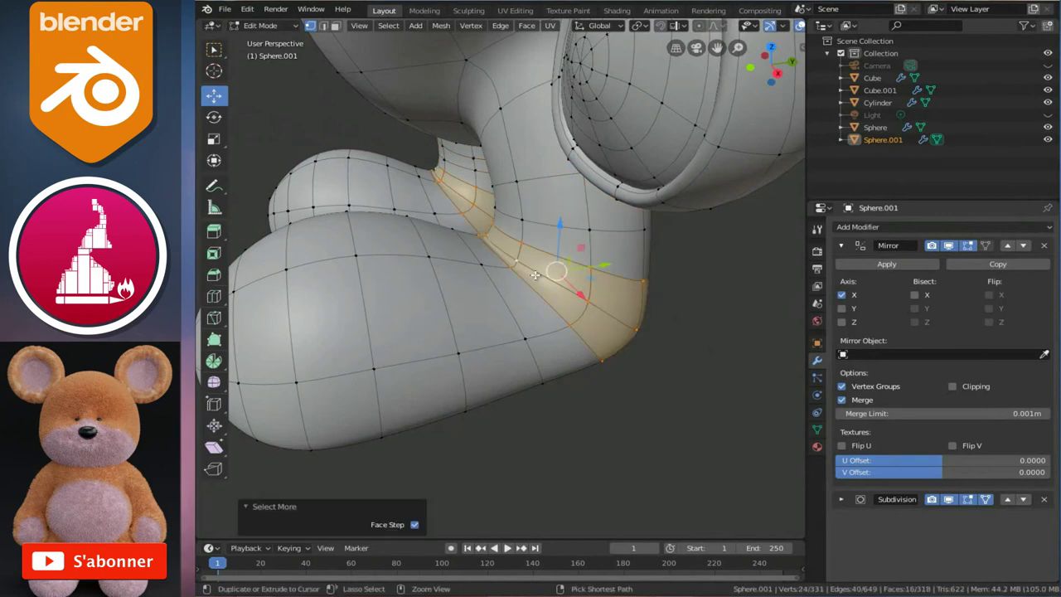
{"action": "right_click", "coordinate": [534, 275]}
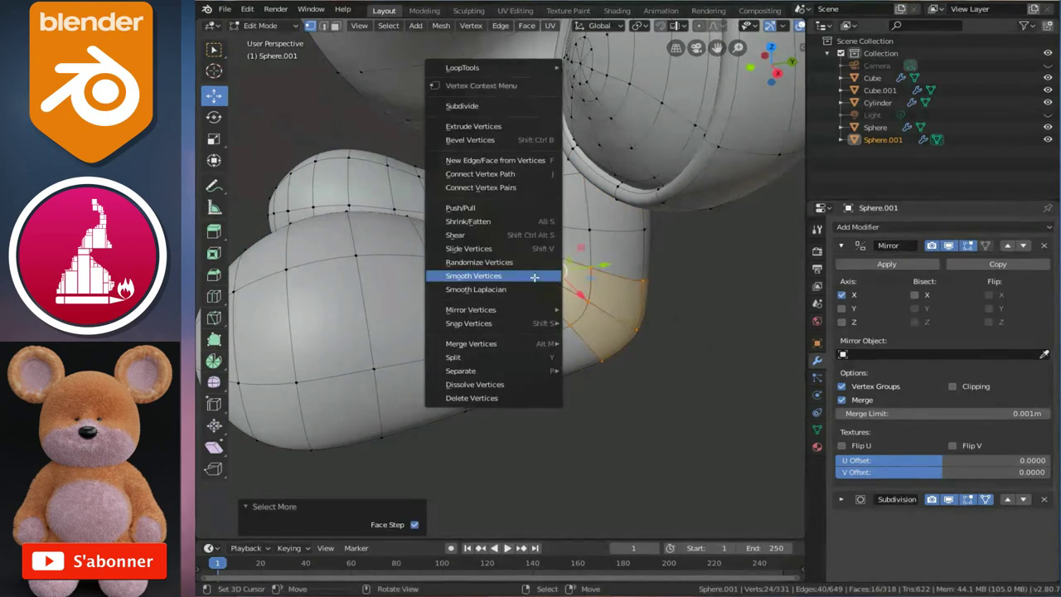
{"action": "left_click", "coordinate": [535, 276]}
{"action": "key", "text": "Tab"}
{"action": "mouse_move", "coordinate": [561, 287]}
{"action": "middle_mouse_down"}
{"action": "mouse_move", "coordinate": [497, 273]}
{"action": "mouse_move", "coordinate": [514, 240]}
{"action": "mouse_move", "coordinate": [523, 274]}
{"action": "mouse_move", "coordinate": [586, 269]}
{"action": "mouse_move", "coordinate": [375, 225]}
{"action": "mouse_move", "coordinate": [492, 256]}
{"action": "middle_mouse_up"}
{"action": "key", "text": "Tab"}
Raise foot-top vertices near the ankle upward in front view
{"action": "left_click", "coordinate": [375, 226]}
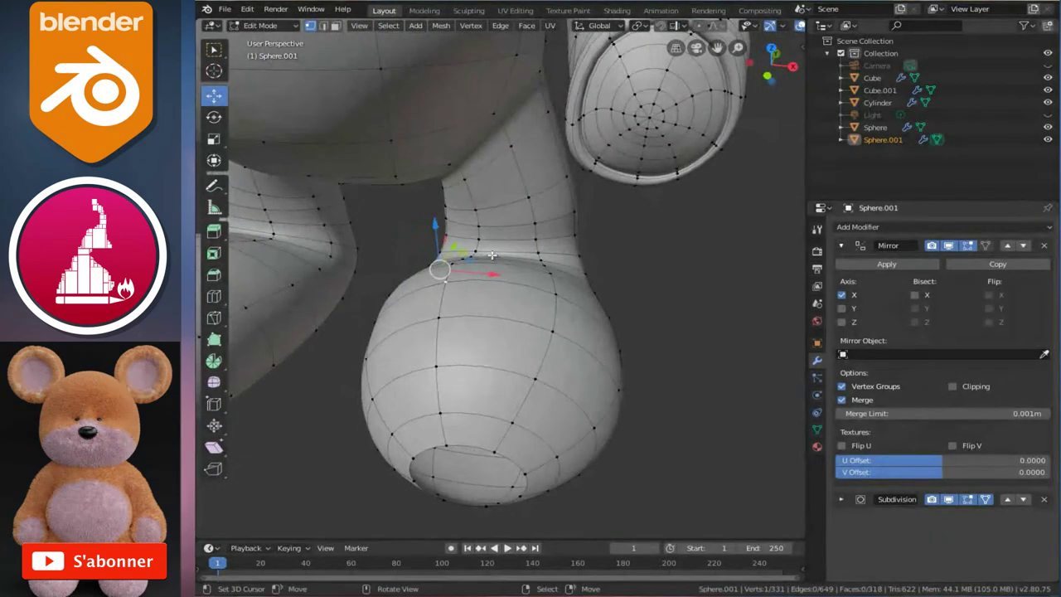
{"action": "mouse_move", "coordinate": [559, 291]}
{"action": "middle_mouse_down"}
{"action": "mouse_move", "coordinate": [615, 248]}
{"action": "mouse_move", "coordinate": [597, 256]}
{"action": "middle_mouse_up"}
{"action": "key", "text": "g"}
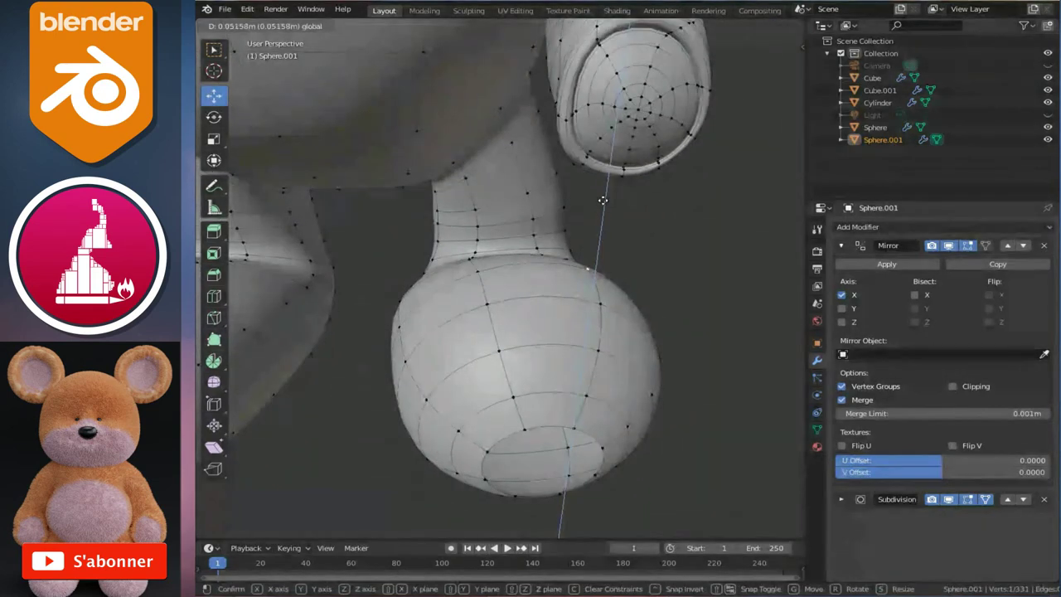
{"action": "left_click", "coordinate": [602, 203]}
{"action": "key", "text": "KP_1"}
{"action": "scroll", "coordinate": [603, 201], "scroll_direction": "up", "scroll_amount": 2}
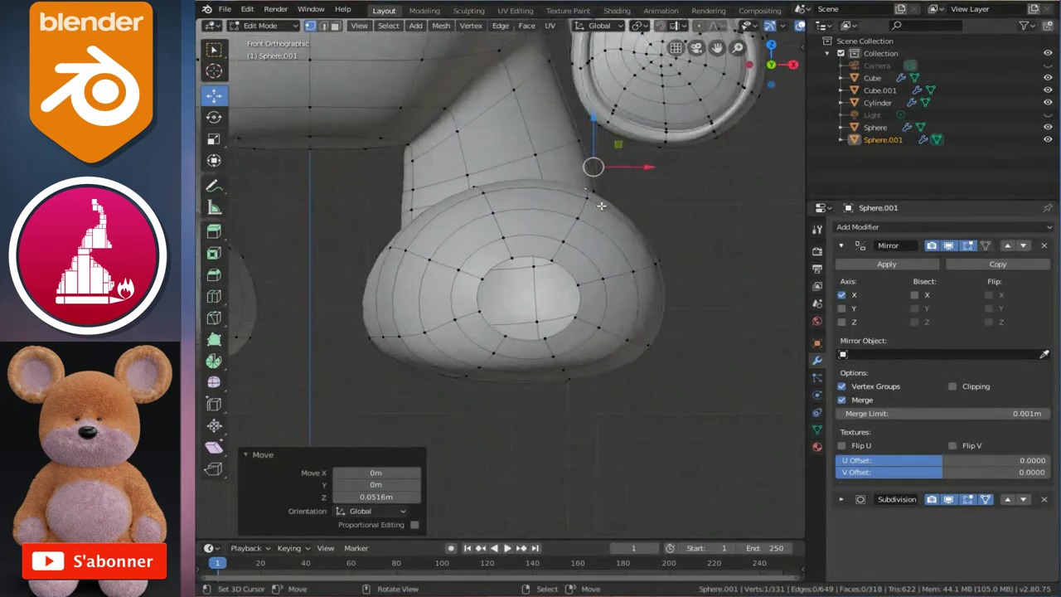
{"action": "left_click", "coordinate": [471, 187]}
{"action": "left_click_drag", "start_coordinate": [465, 141], "coordinate": [469, 129]}
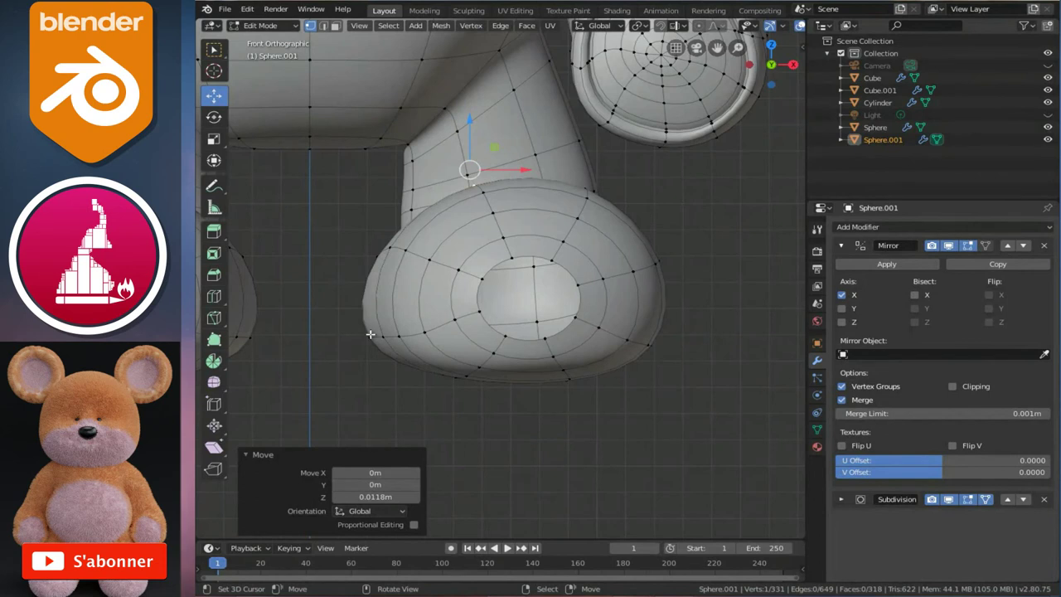
Raise another foot-top vertex along Z, ending 0.0231 m higher
{"action": "left_click", "coordinate": [382, 222]}
{"action": "left_click_drag", "start_coordinate": [359, 213], "coordinate": [365, 188]}
{"action": "mouse_move", "coordinate": [365, 187]}
{"action": "middle_mouse_down"}
{"action": "mouse_move", "coordinate": [445, 278]}
{"action": "mouse_move", "coordinate": [532, 257]}
{"action": "middle_mouse_up"}
{"action": "left_click_drag", "start_coordinate": [518, 216], "coordinate": [518, 211]}
{"action": "key", "text": "KP_1"}
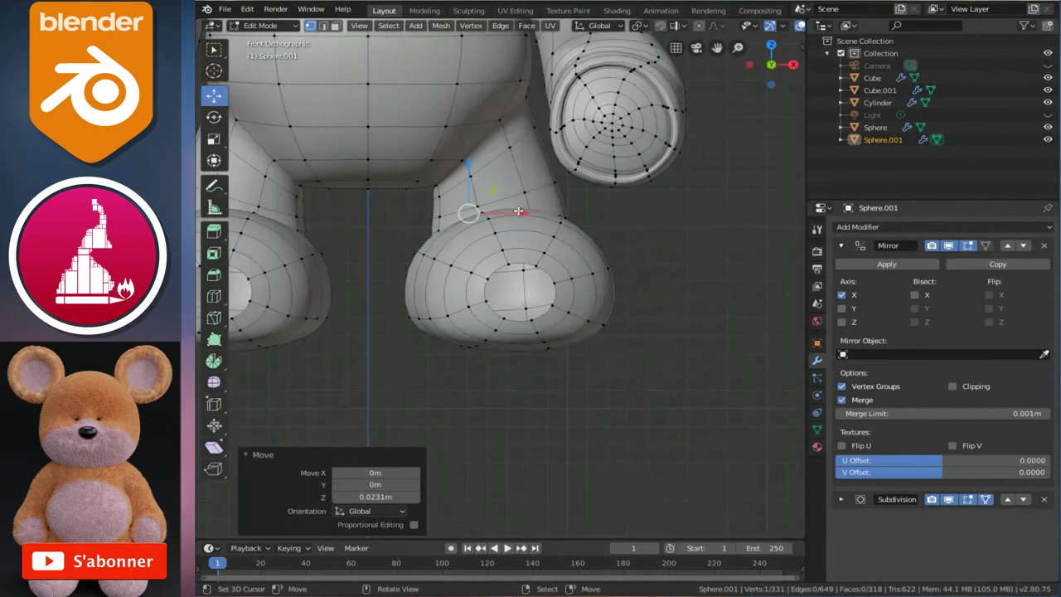
{"action": "scroll", "coordinate": [517, 210], "scroll_direction": "down", "scroll_amount": 5}
{"action": "scroll", "coordinate": [539, 248], "scroll_direction": "up", "scroll_amount": 2}
{"action": "scroll", "coordinate": [561, 292], "scroll_direction": "up", "scroll_amount": 2}
Review the feet in Object Mode, then return to Edit Mode viewing the foot from below
{"action": "key", "text": "Tab"}
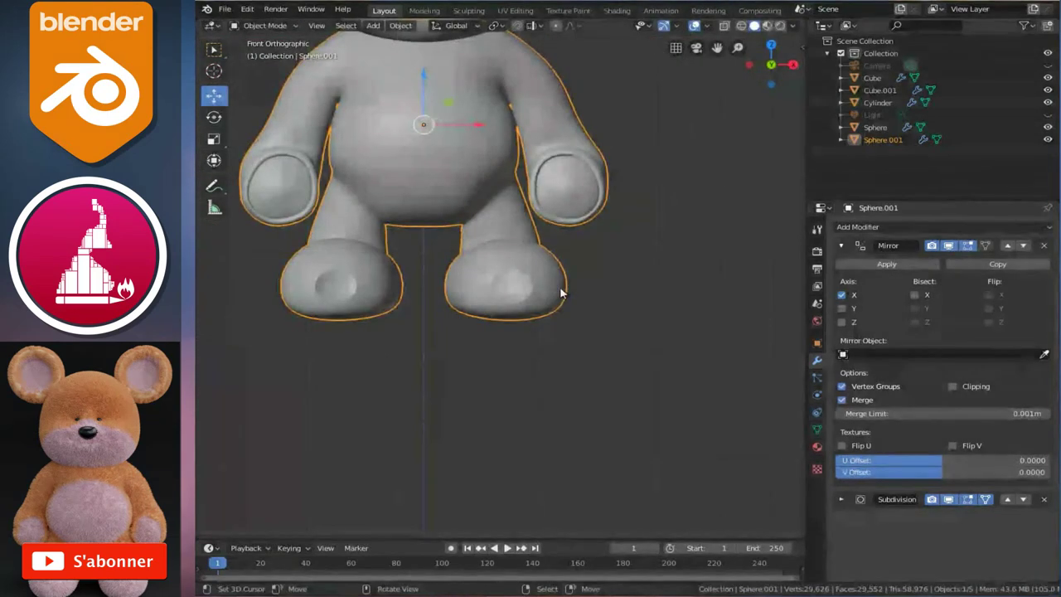
{"action": "scroll", "coordinate": [582, 313], "scroll_direction": "up", "scroll_amount": 2}
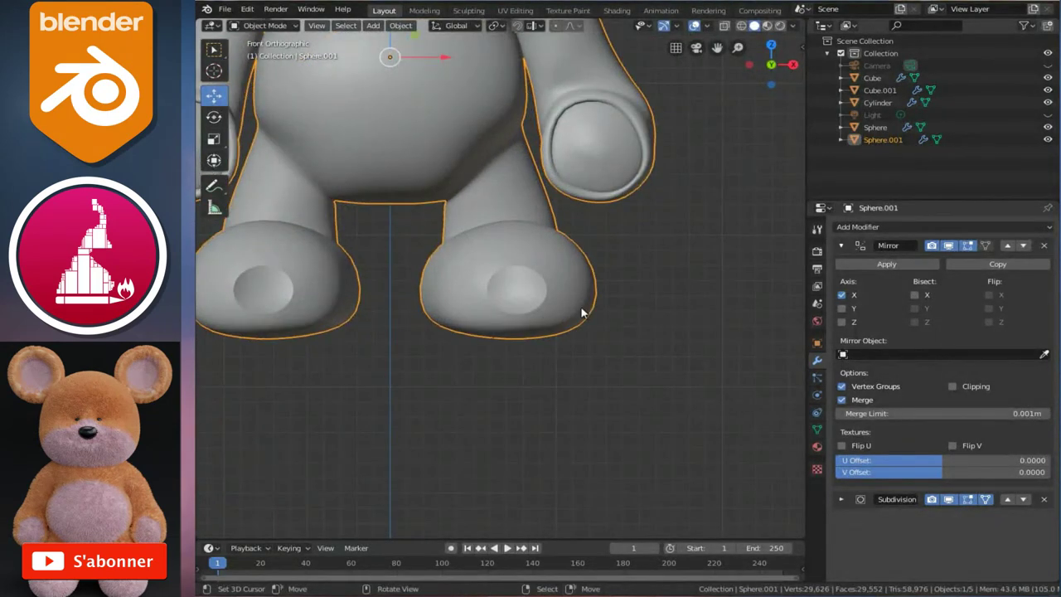
{"action": "key", "text": "Tab"}
{"action": "middle_click_drag", "start_coordinate": [519, 250], "coordinate": [489, 310]}
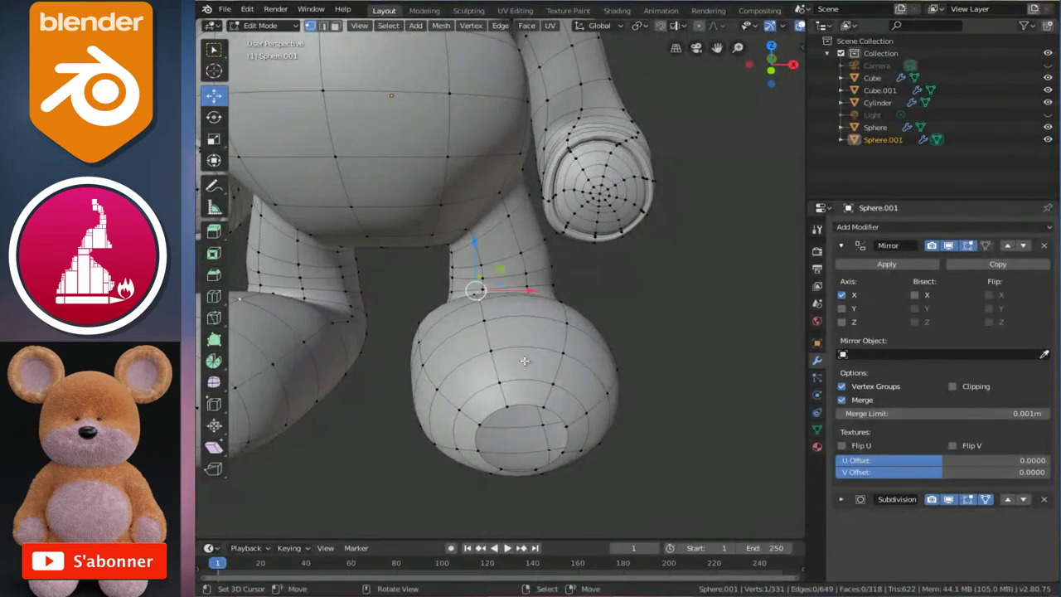
In front view, raise a foot vertex vertically with a shrunken proportional falloff
{"action": "key", "text": "KP_1"}
{"action": "scroll", "coordinate": [523, 361], "scroll_direction": "up", "scroll_amount": 2}
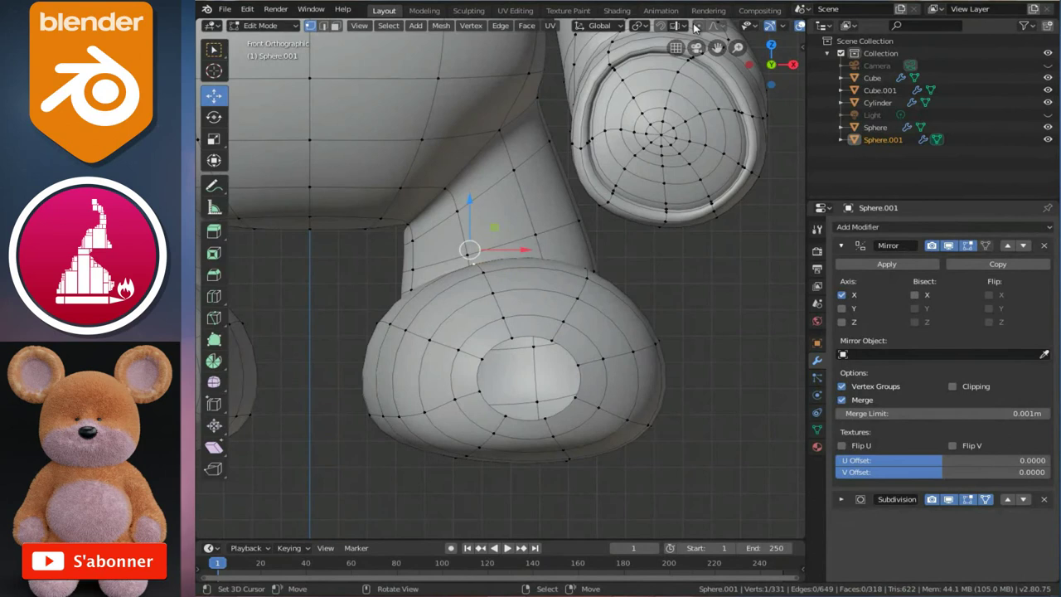
{"action": "key", "text": "g"}
{"action": "key", "text": "z"}
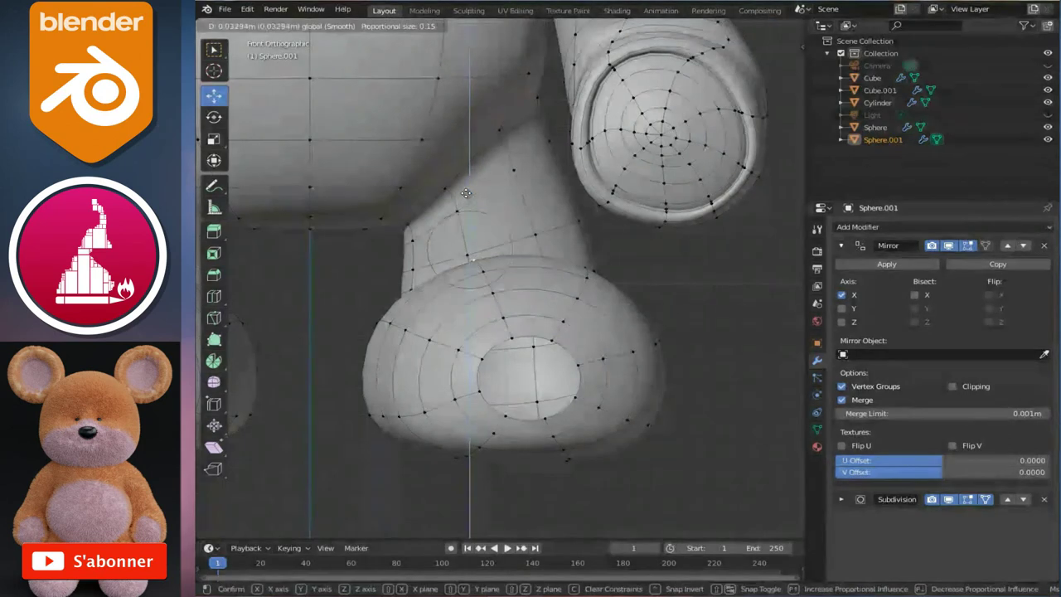
{"action": "scroll", "coordinate": [470, 196], "scroll_direction": "down", "scroll_amount": 4}
{"action": "scroll", "coordinate": [477, 182], "scroll_direction": "down", "scroll_amount": 2}
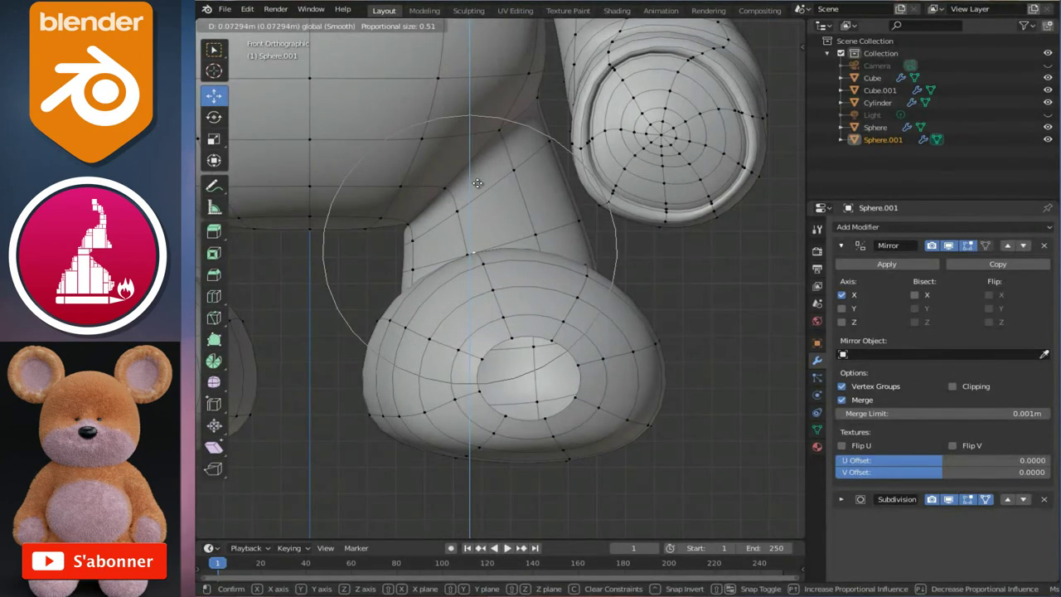
{"action": "left_click", "coordinate": [479, 179]}
Raise two more foot vertices vertically along Z
{"action": "left_click", "coordinate": [592, 260]}
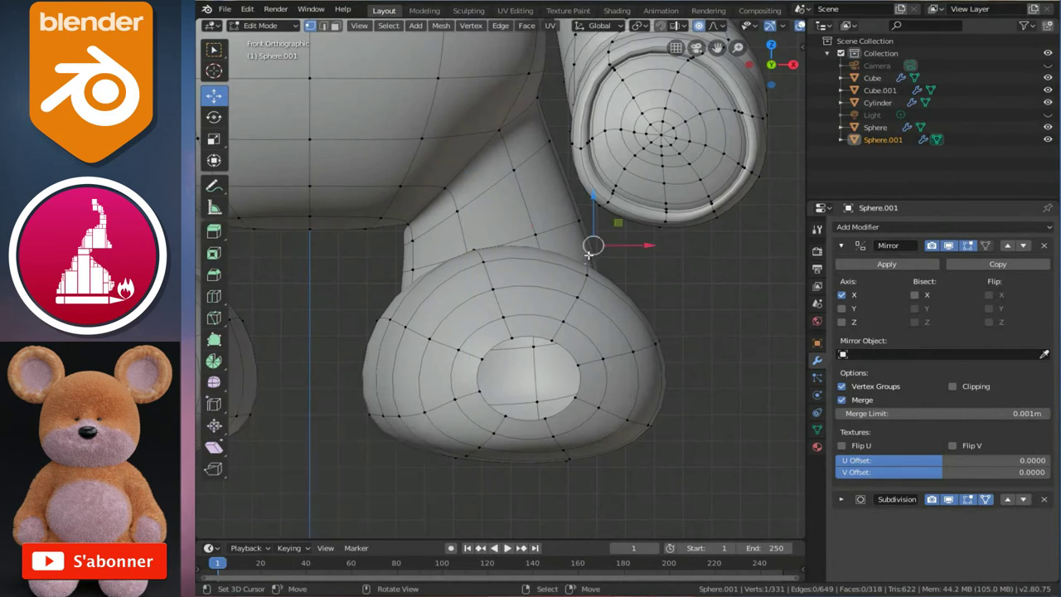
{"action": "key", "text": "g"}
{"action": "key", "text": "z"}
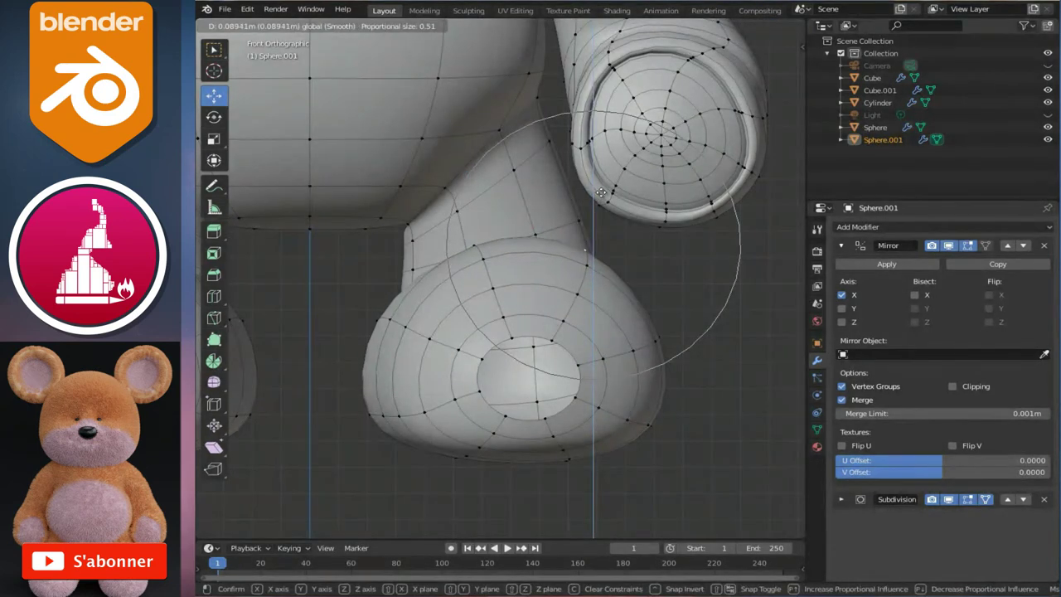
{"action": "left_click", "coordinate": [602, 190]}
{"action": "left_click", "coordinate": [392, 316]}
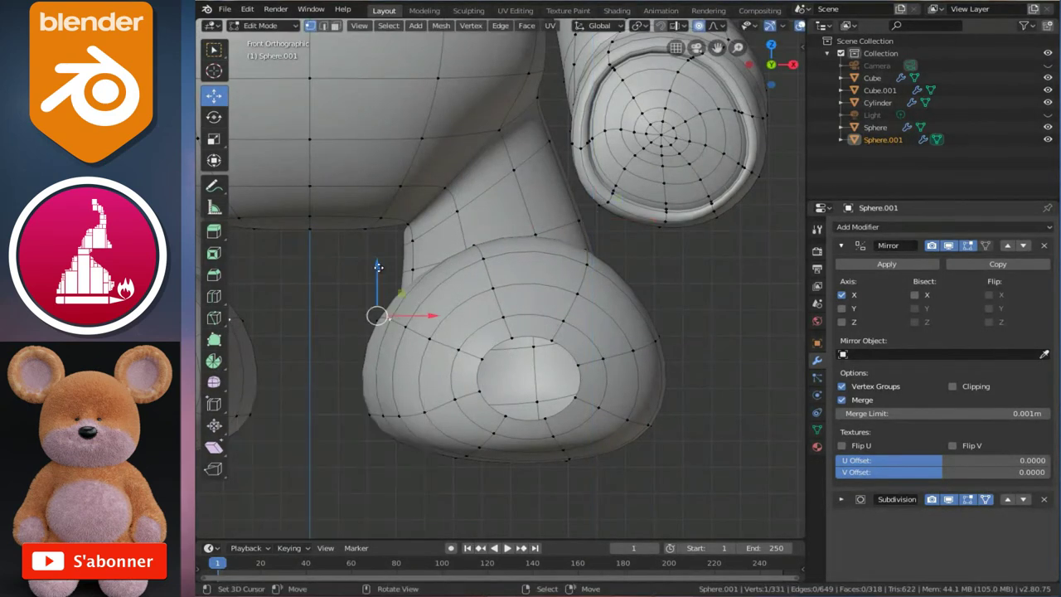
{"action": "key", "text": "g"}
{"action": "key", "text": "z"}
{"action": "left_click", "coordinate": [382, 249]}
Raise and shift another foot vertex sideways, undoing a stray inward shift
{"action": "mouse_move", "coordinate": [667, 332]}
{"action": "middle_mouse_down"}
{"action": "mouse_move", "coordinate": [621, 340]}
{"action": "mouse_move", "coordinate": [574, 425]}
{"action": "middle_mouse_up"}
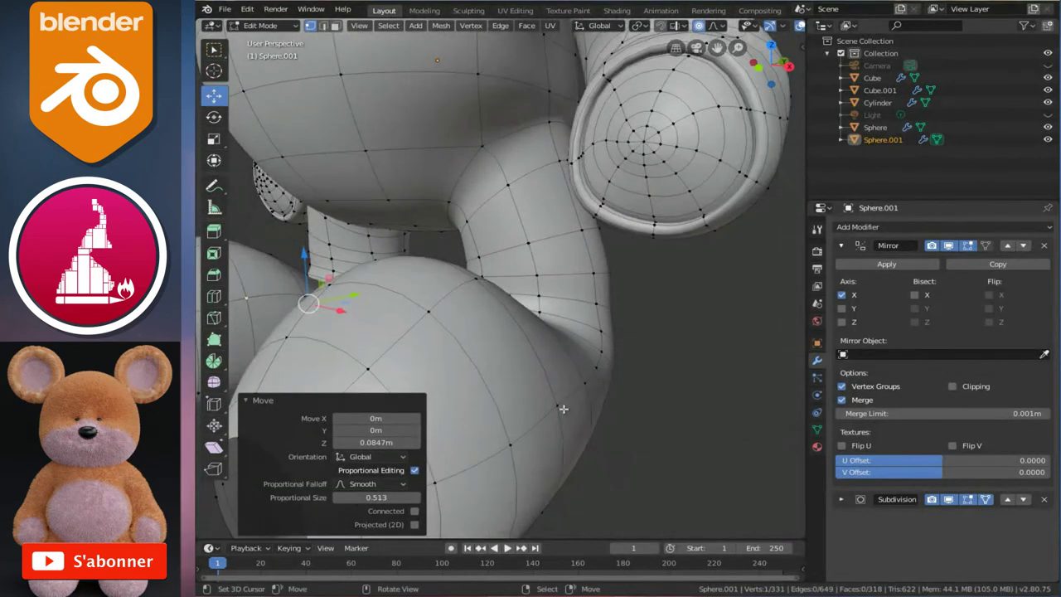
{"action": "key", "text": "KP_1"}
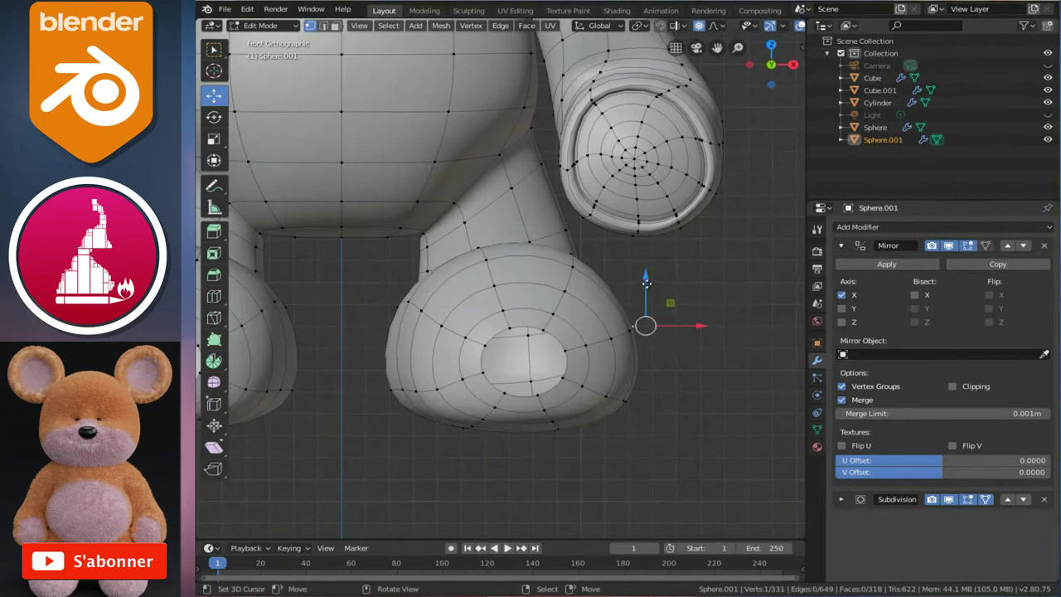
{"action": "left_click_drag", "start_coordinate": [647, 283], "coordinate": [646, 270]}
{"action": "key", "text": "g"}
{"action": "left_click", "coordinate": [702, 313]}
{"action": "left_click", "coordinate": [402, 309]}
{"action": "left_click_drag", "start_coordinate": [438, 290], "coordinate": [434, 291]}
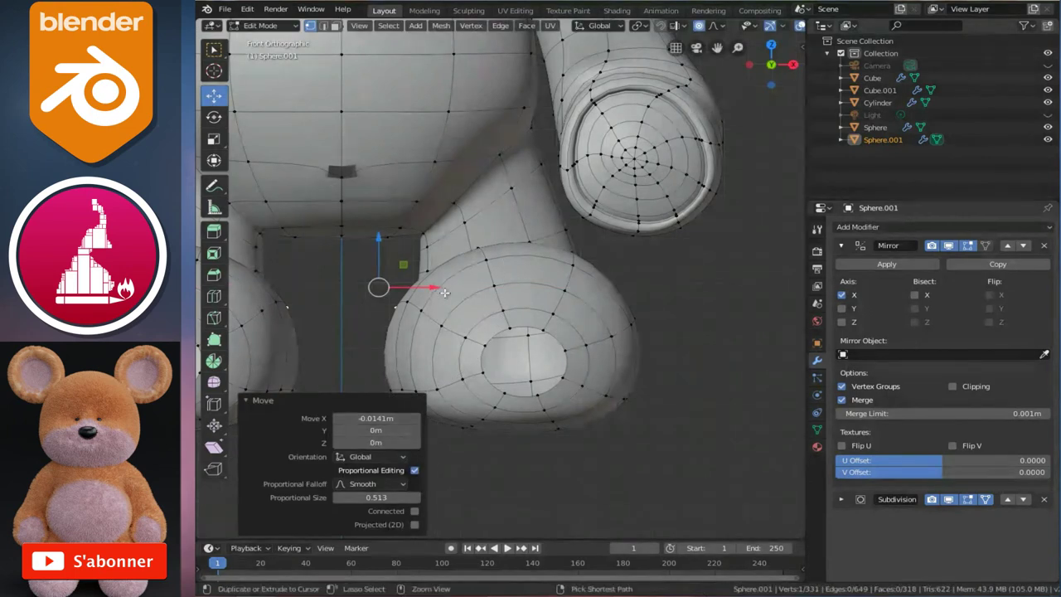
{"action": "key", "text": "ctrl+z"}
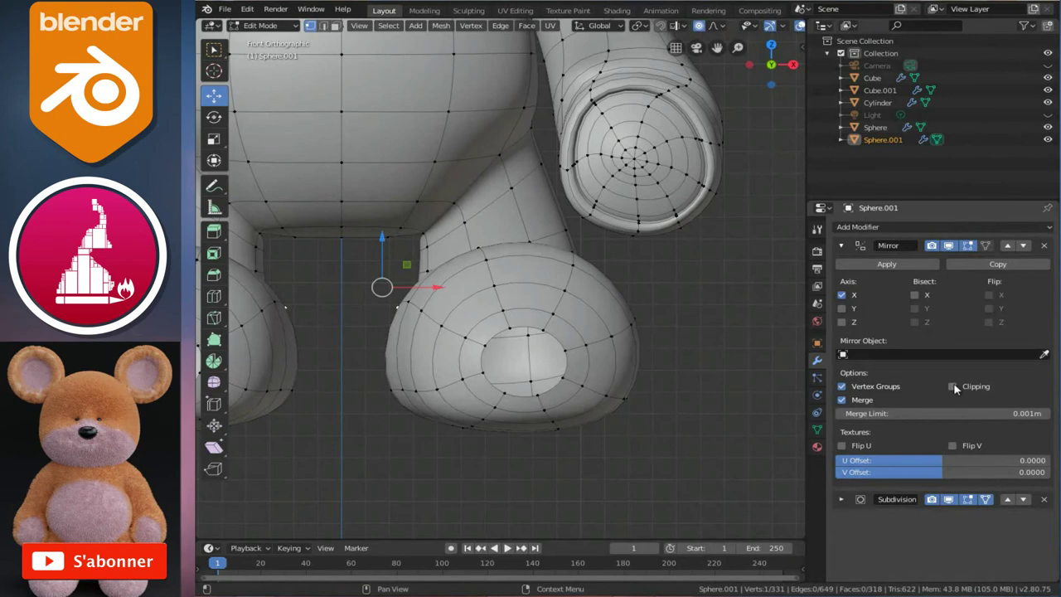
Nudge the inner-leg vertices 0.00847 m in X with smooth falloff, then view the whole bear
{"action": "left_click_drag", "start_coordinate": [437, 286], "coordinate": [439, 287]}
{"action": "scroll", "coordinate": [439, 288], "scroll_direction": "up", "scroll_amount": 2}
{"action": "scroll", "coordinate": [441, 288], "scroll_direction": "up", "scroll_amount": 2}
{"action": "left_click", "coordinate": [440, 287]}
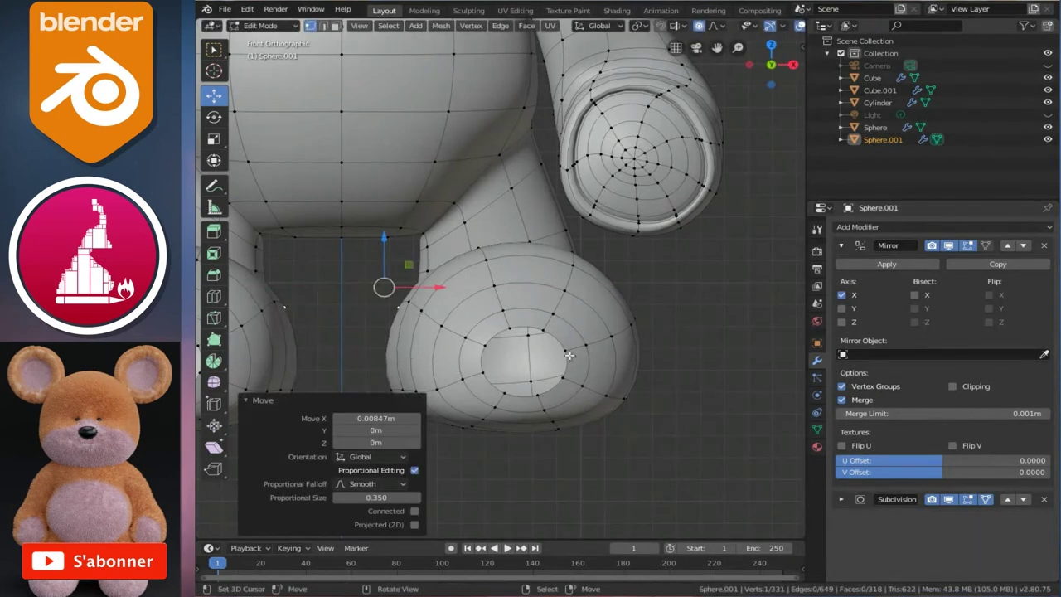
{"action": "scroll", "coordinate": [575, 362], "scroll_direction": "down", "scroll_amount": 4}
{"action": "key", "text": "Tab"}
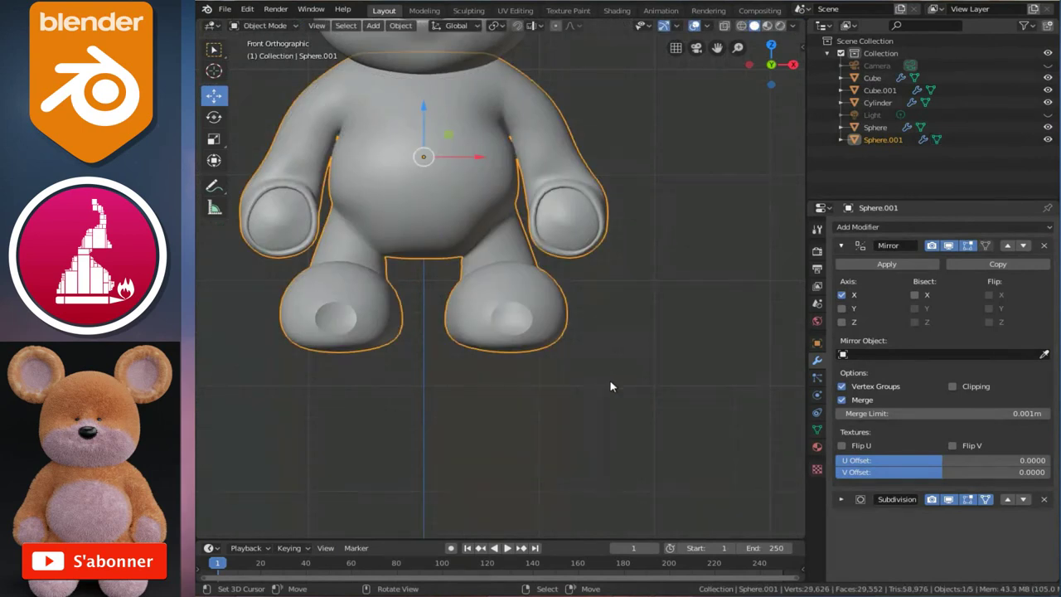
Select the foot-hole rim and, in right view, pull a foot vertex down with smooth falloff
{"action": "mouse_move", "coordinate": [609, 336]}
{"action": "middle_mouse_down"}
{"action": "mouse_move", "coordinate": [515, 307]}
{"action": "mouse_move", "coordinate": [510, 324]}
{"action": "middle_mouse_up"}
{"action": "key", "text": "Tab"}
{"action": "scroll", "coordinate": [481, 319], "scroll_direction": "up", "scroll_amount": 3}
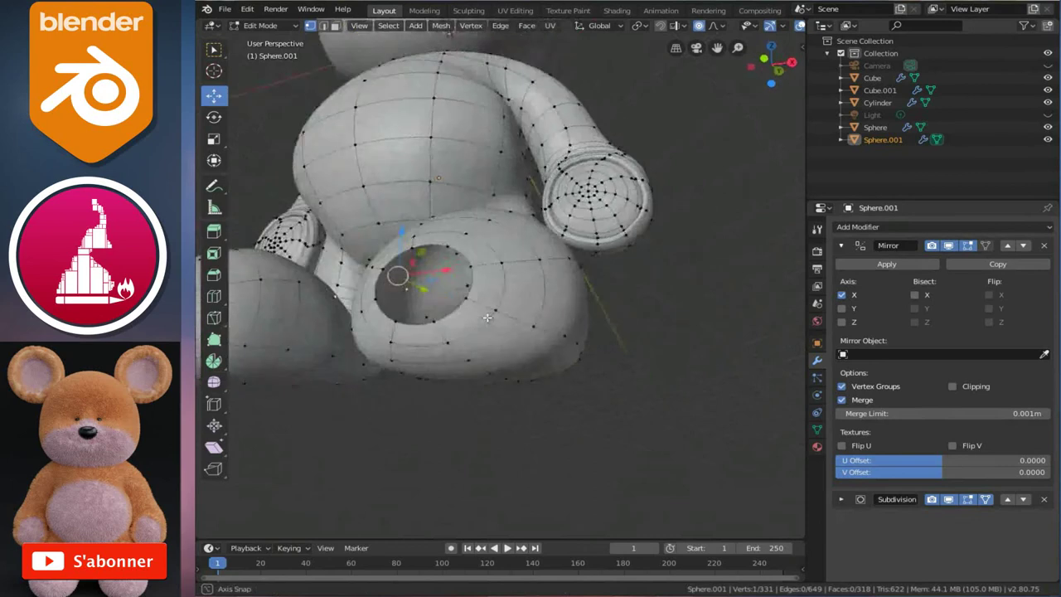
{"action": "scroll", "coordinate": [481, 319], "scroll_direction": "up", "scroll_amount": 2}
{"action": "left_click", "coordinate": [478, 329], "text": "alt"}
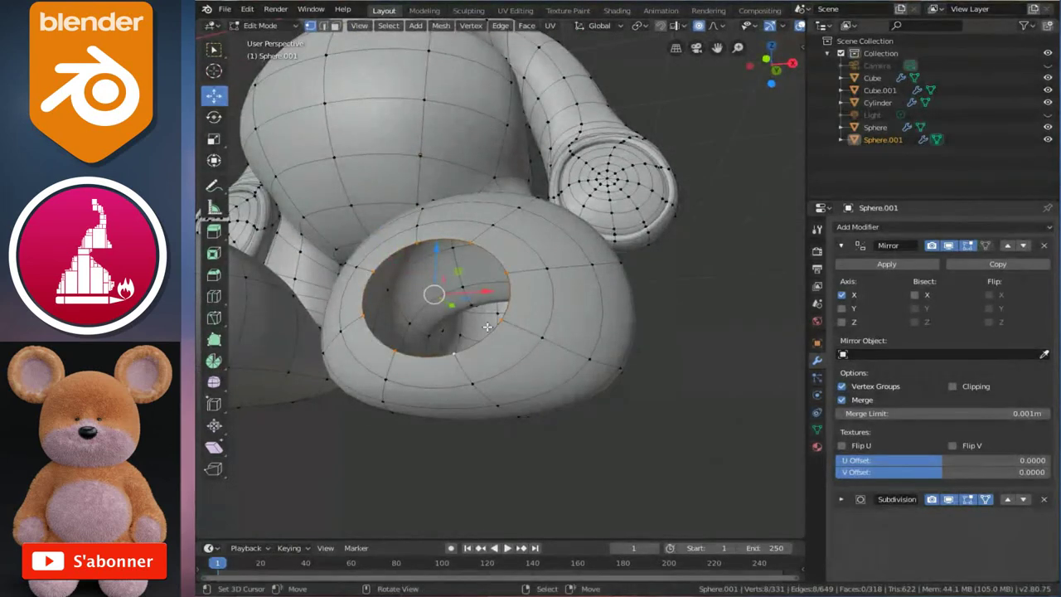
{"action": "key", "text": "KP_3"}
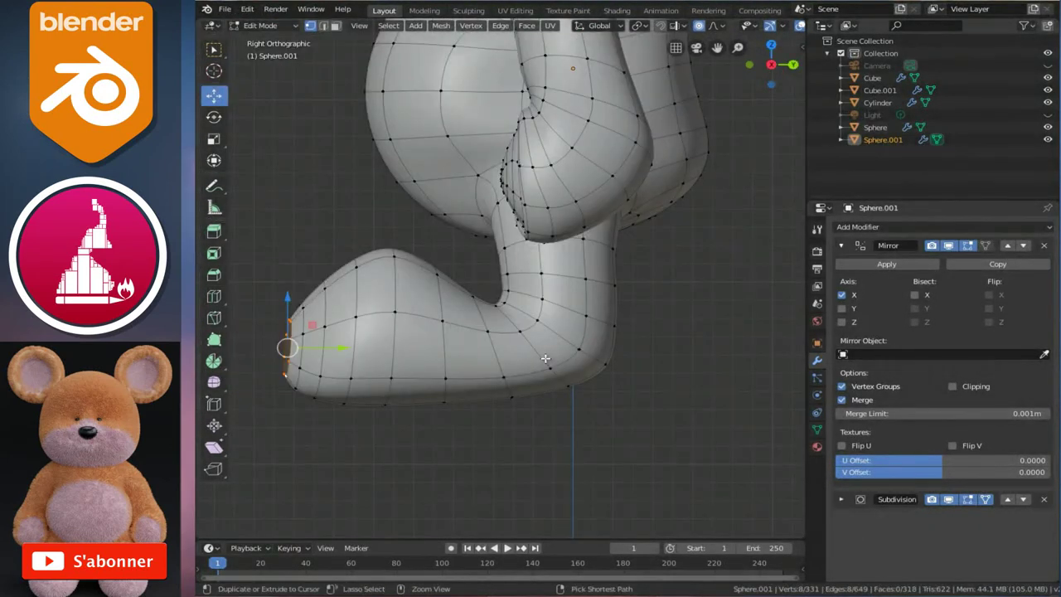
{"action": "middle_click_drag", "start_coordinate": [282, 274], "coordinate": [365, 274], "text": "shift"}
{"action": "scroll", "coordinate": [364, 273], "scroll_direction": "up", "scroll_amount": 2}
{"action": "mouse_move", "coordinate": [367, 287]}
{"action": "left_mouse_down"}
{"action": "mouse_move", "coordinate": [350, 272]}
{"action": "mouse_move", "coordinate": [350, 324]}
{"action": "left_mouse_up"}
{"action": "left_click", "coordinate": [470, 322]}
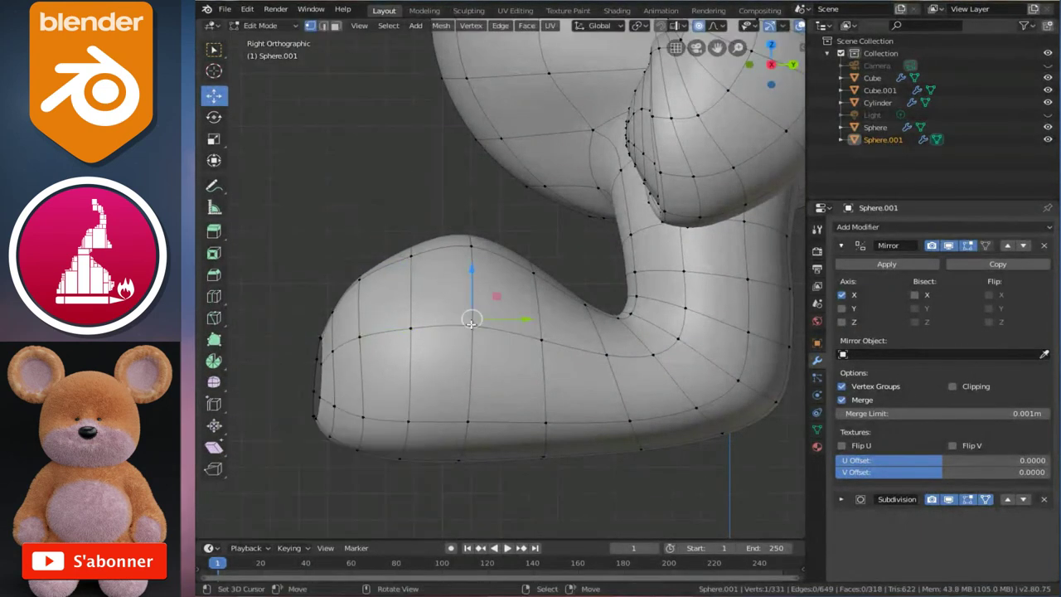
Reshape another foot vertex with a proportional move in perspective view
{"action": "middle_click_drag", "start_coordinate": [471, 323], "coordinate": [542, 411]}
{"action": "key", "text": "g"}
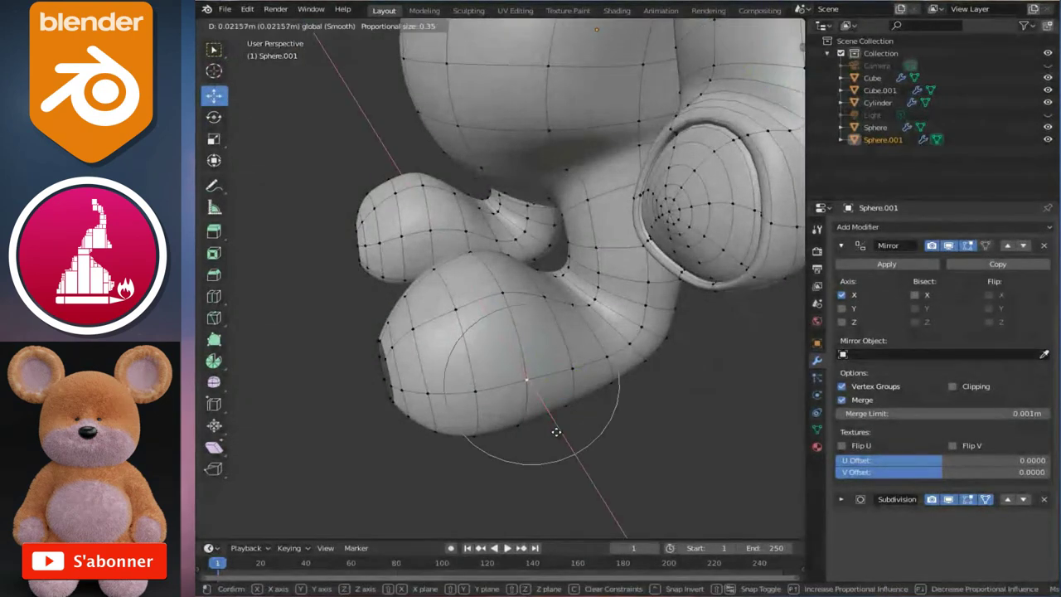
{"action": "scroll", "coordinate": [555, 432], "scroll_direction": "up", "scroll_amount": 2}
{"action": "scroll", "coordinate": [556, 431], "scroll_direction": "up", "scroll_amount": 1}
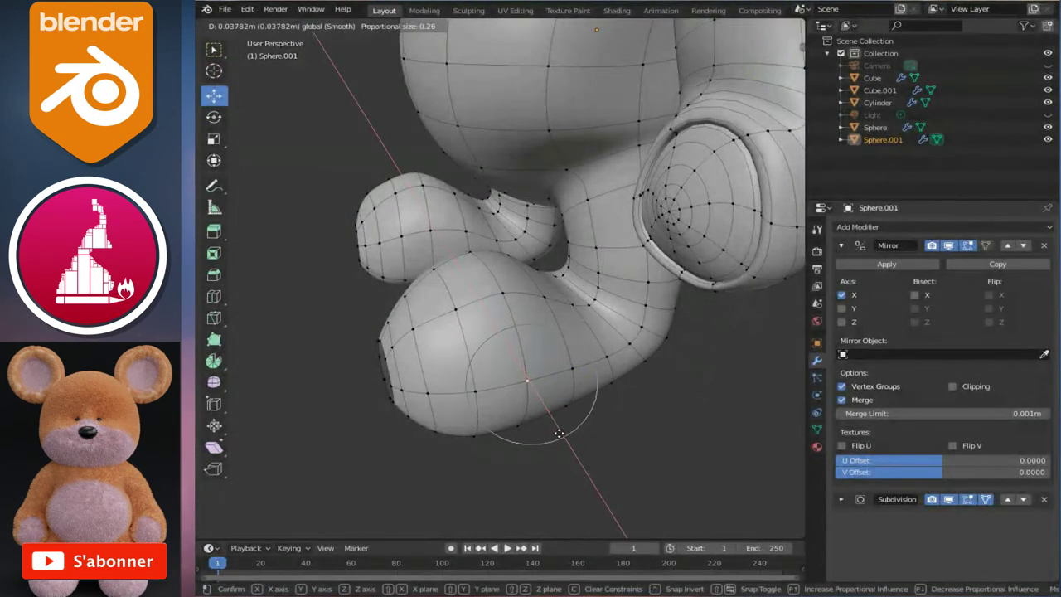
{"action": "left_click", "coordinate": [561, 435]}
{"action": "middle_click_drag", "start_coordinate": [561, 435], "coordinate": [454, 338]}
Move a foot-side vertex −0.0738 m in X, then select and grow the foot loop over both feet
{"action": "left_click", "coordinate": [467, 351]}
{"action": "key", "text": "g"}
{"action": "key", "text": "x"}
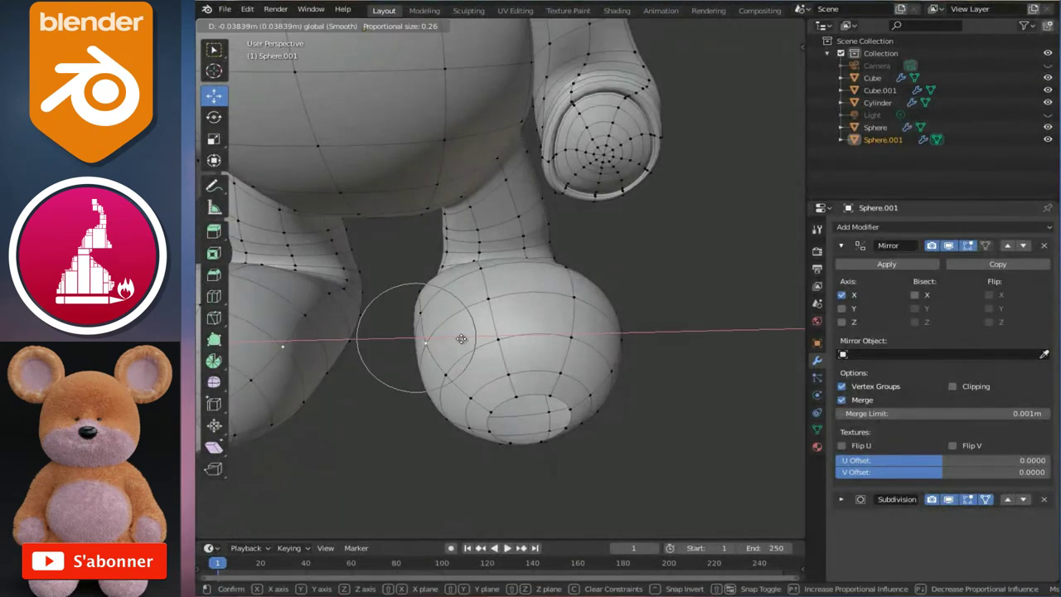
{"action": "left_click", "coordinate": [454, 340]}
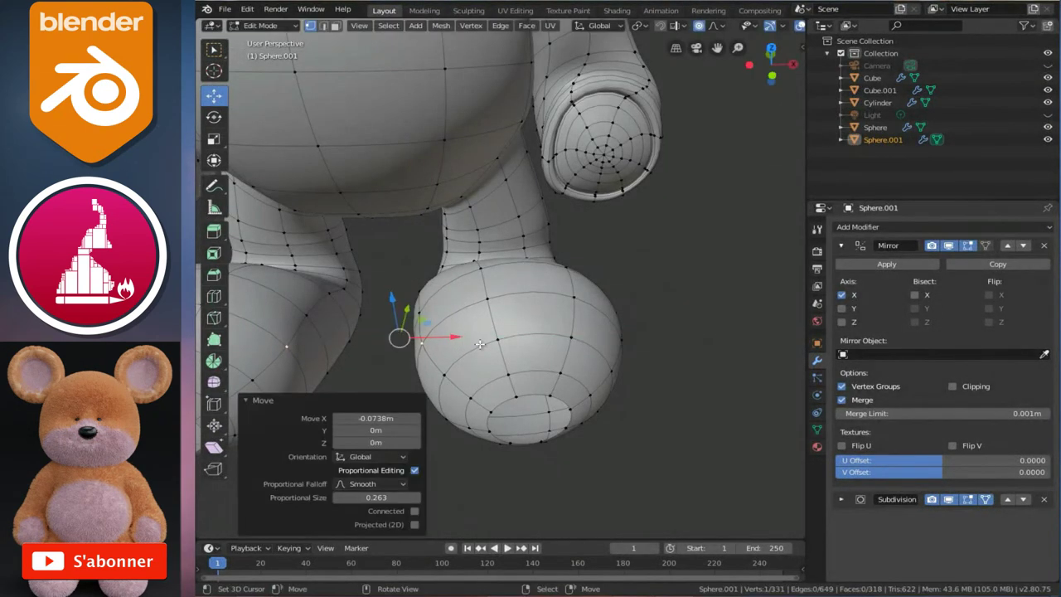
{"action": "key", "text": "KP_1"}
{"action": "left_click", "coordinate": [536, 325], "text": "alt"}
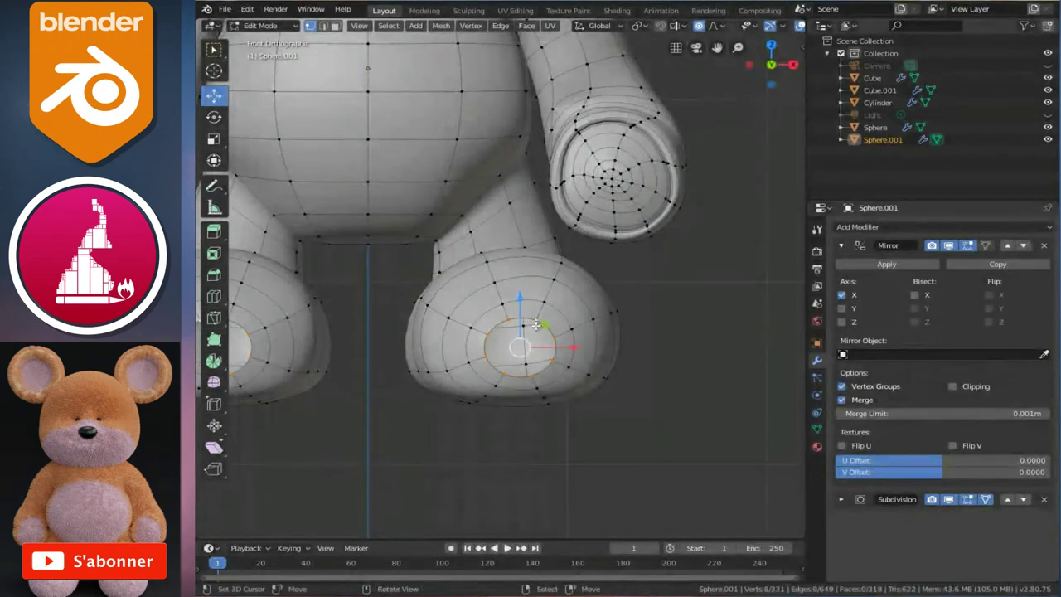
{"action": "key", "text": "ctrl+KP_Add"}
{"action": "key", "text": "ctrl+KP_Add"}
{"action": "key", "text": "ctrl+KP_Add"}
{"action": "key", "text": "ctrl+KP_Add"}
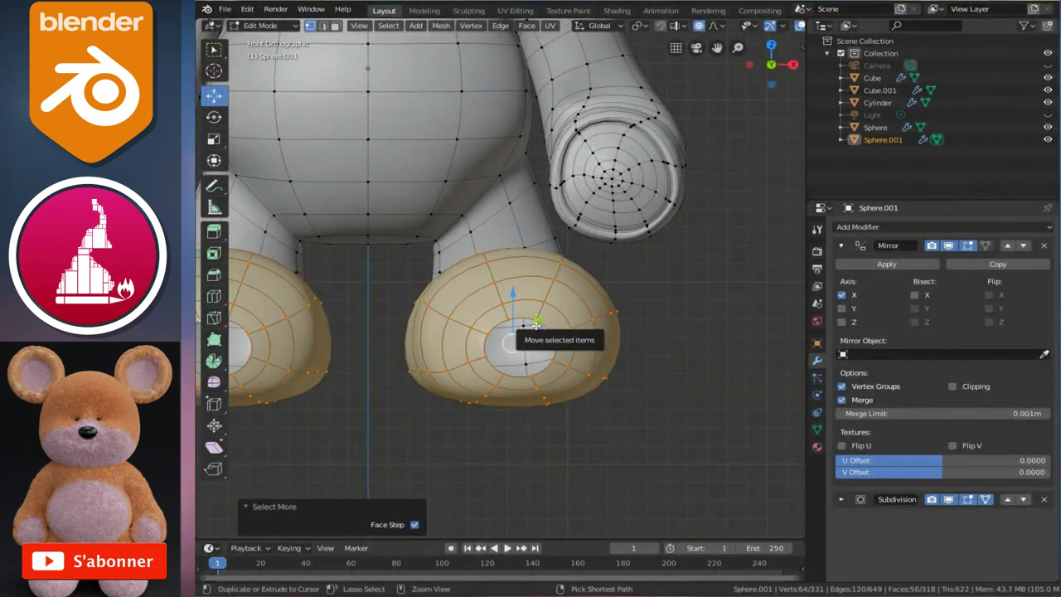
Apply Smooth Vertices to the selected vertices of both feet and preview in Object Mode
{"action": "mouse_move", "coordinate": [536, 324]}
{"action": "middle_mouse_down"}
{"action": "mouse_move", "coordinate": [438, 352]}
{"action": "mouse_move", "coordinate": [530, 352]}
{"action": "middle_mouse_up"}
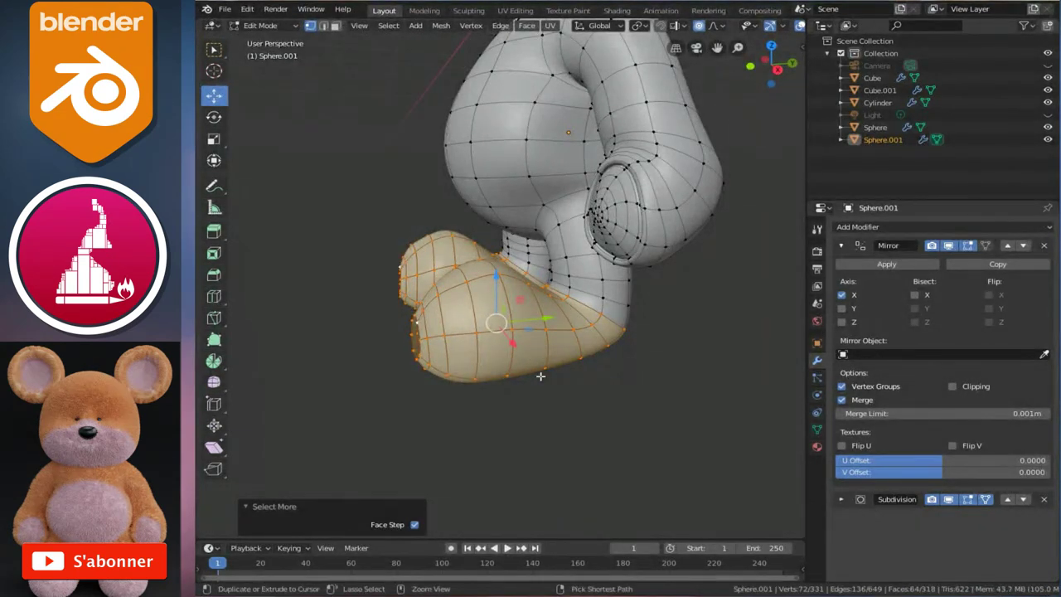
{"action": "right_click", "coordinate": [540, 376]}
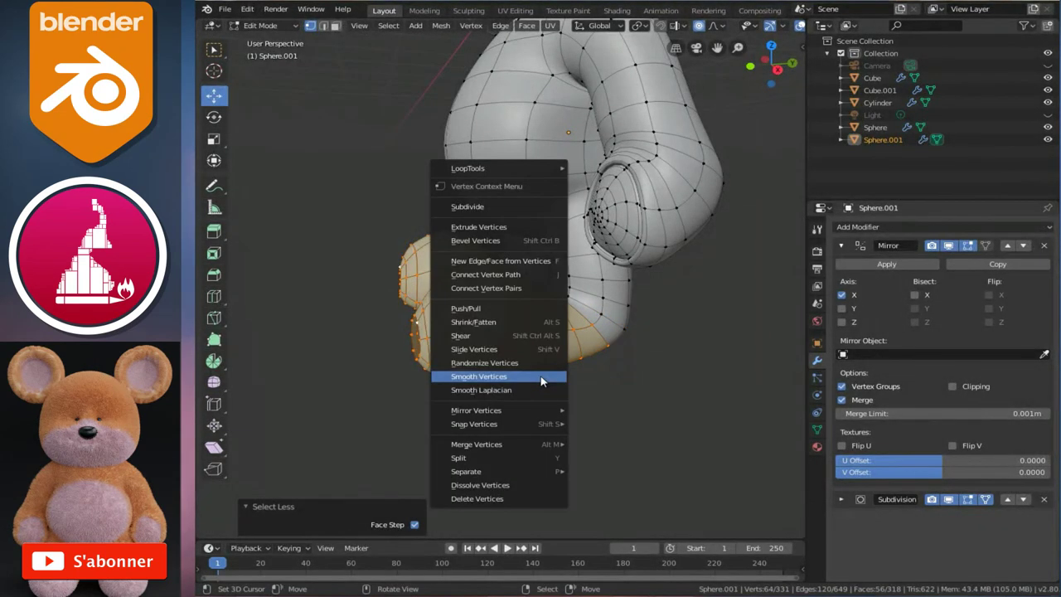
{"action": "left_click", "coordinate": [540, 379]}
{"action": "right_click", "coordinate": [540, 379]}
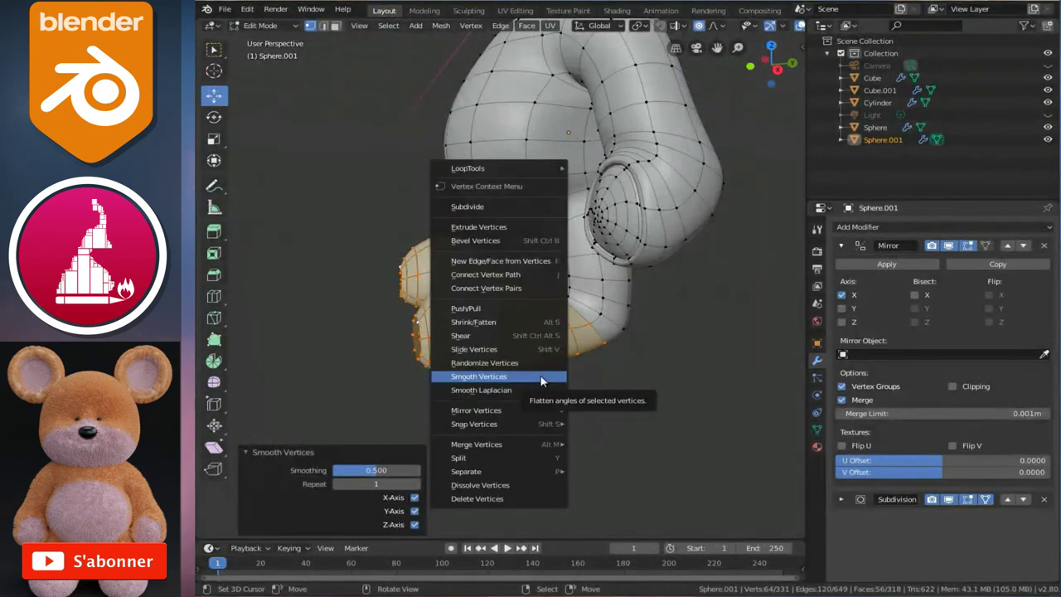
{"action": "left_click", "coordinate": [542, 376]}
{"action": "mouse_move", "coordinate": [543, 376]}
{"action": "middle_mouse_down"}
{"action": "mouse_move", "coordinate": [603, 337]}
{"action": "mouse_move", "coordinate": [584, 346]}
{"action": "mouse_move", "coordinate": [561, 331]}
{"action": "mouse_move", "coordinate": [628, 303]}
{"action": "mouse_move", "coordinate": [571, 274]}
{"action": "mouse_move", "coordinate": [395, 313]}
{"action": "mouse_move", "coordinate": [367, 265]}
{"action": "mouse_move", "coordinate": [378, 229]}
{"action": "mouse_move", "coordinate": [545, 276]}
{"action": "mouse_move", "coordinate": [546, 316]}
{"action": "mouse_move", "coordinate": [599, 296]}
{"action": "mouse_move", "coordinate": [426, 277]}
{"action": "mouse_move", "coordinate": [568, 407]}
{"action": "middle_mouse_up"}
{"action": "key", "text": "Tab"}
Review the bear from side and front, then reselect the foot-hole edge loop in Edit Mode
{"action": "key", "text": "KP_3"}
{"action": "mouse_move", "coordinate": [616, 450]}
{"action": "middle_mouse_down", "text": "shift"}
{"action": "mouse_move", "coordinate": [625, 445]}
{"action": "mouse_move", "coordinate": [571, 398]}
{"action": "mouse_move", "coordinate": [680, 393]}
{"action": "mouse_move", "coordinate": [599, 405]}
{"action": "middle_mouse_up", "text": "shift"}
{"action": "scroll", "coordinate": [603, 386], "scroll_direction": "up", "scroll_amount": 3}
{"action": "key", "text": "Tab"}
{"action": "scroll", "coordinate": [596, 370], "scroll_direction": "up", "scroll_amount": 1}
{"action": "left_click", "coordinate": [597, 369], "text": "alt"}
Extrude the foot-hole rim once, shrinking the new loop and pushing it into the foot along Y
{"action": "key", "text": "KP_1"}
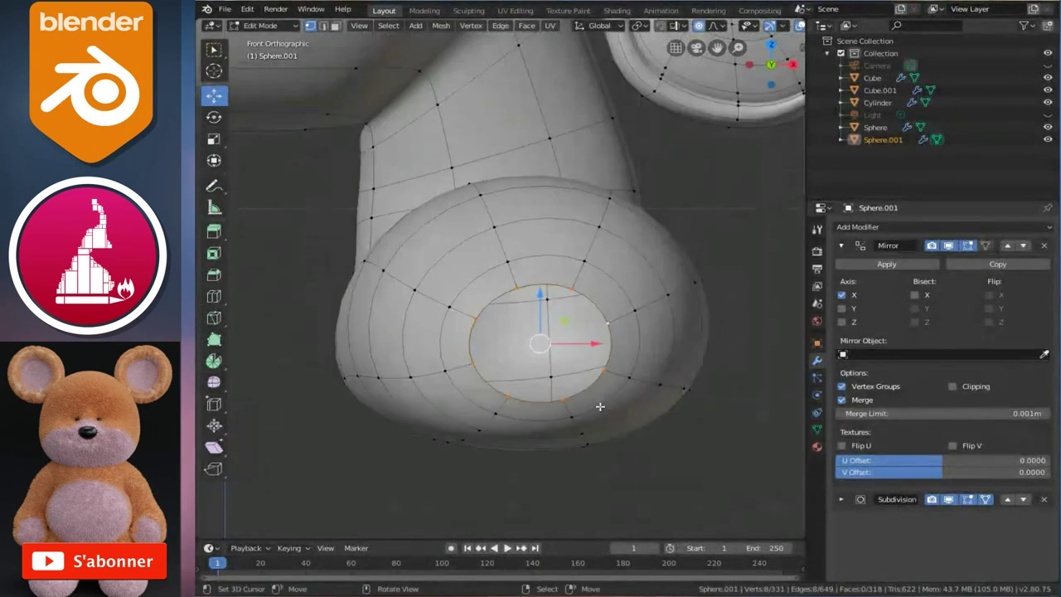
{"action": "scroll", "coordinate": [599, 406], "scroll_direction": "up", "scroll_amount": 2}
{"action": "key", "text": "e"}
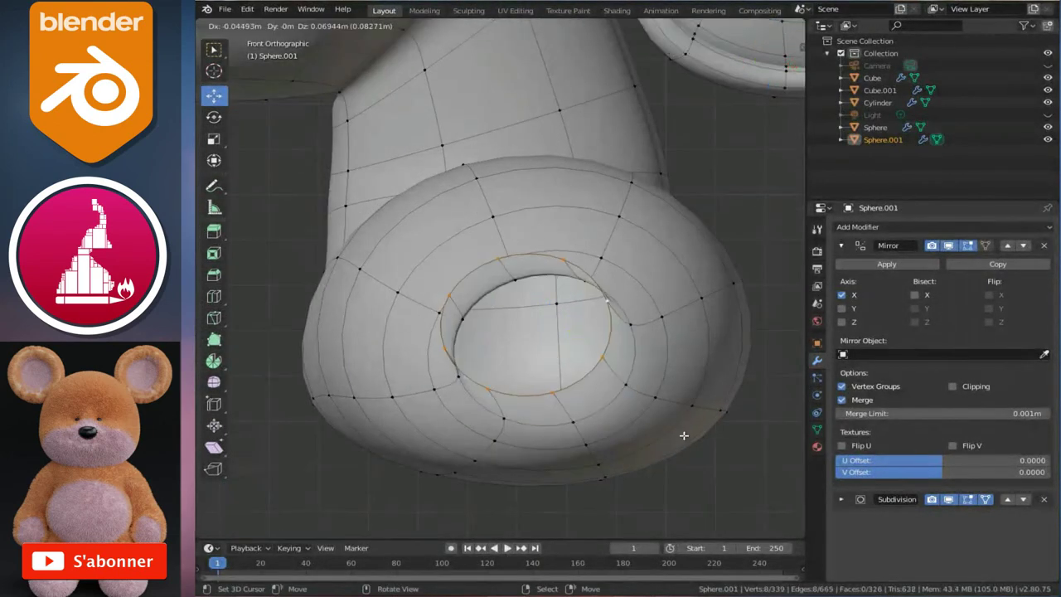
{"action": "right_click", "coordinate": [683, 435]}
{"action": "key", "text": "o"}
{"action": "key", "text": "s"}
{"action": "right_click", "coordinate": [662, 422]}
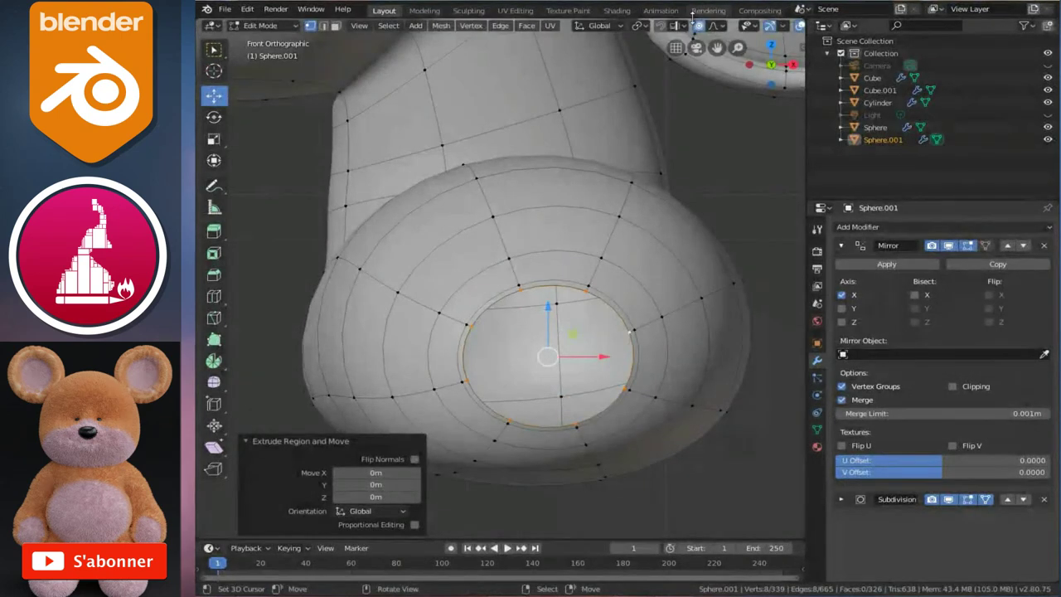
{"action": "key", "text": "s"}
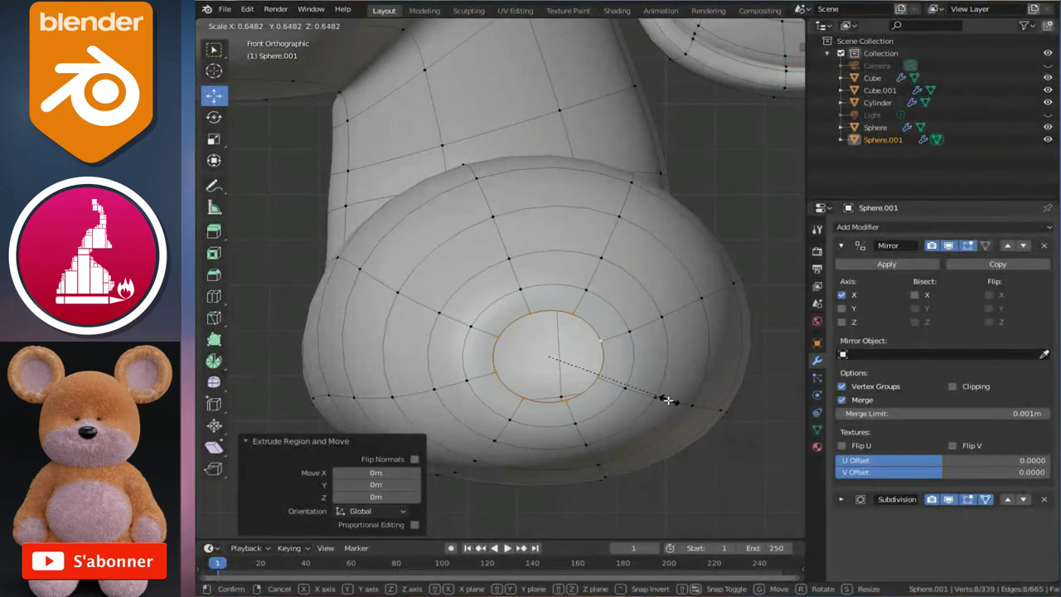
{"action": "left_click", "coordinate": [667, 400]}
{"action": "key", "text": "KP_3"}
{"action": "left_click_drag", "start_coordinate": [634, 359], "coordinate": [617, 357]}
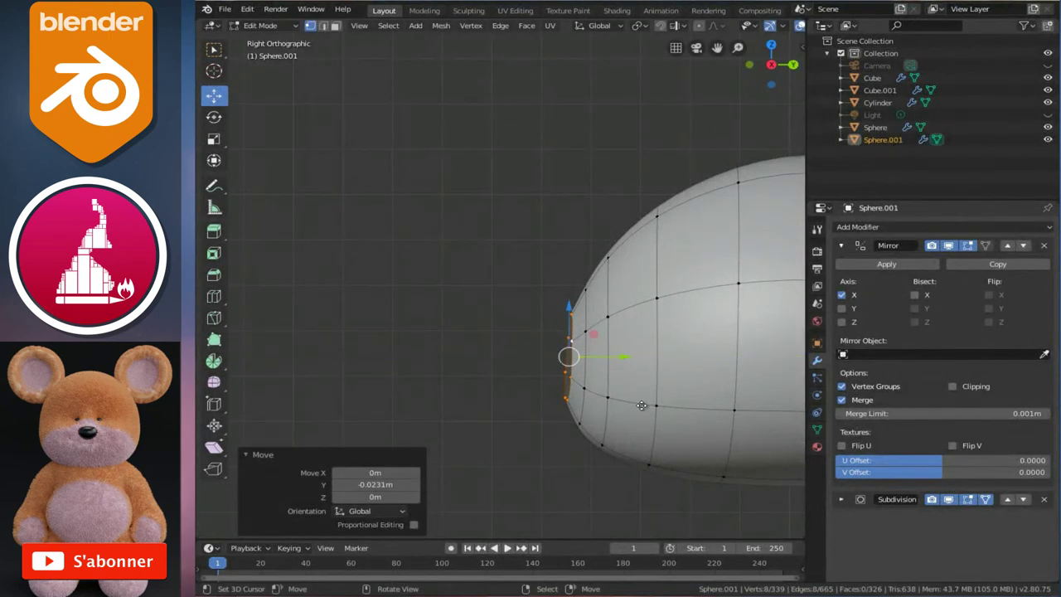
Extrude a second loop, scale it to 0.468 and recess it 0.00953 m along Y
{"action": "key", "text": "e"}
{"action": "key", "text": "s"}
{"action": "left_click", "coordinate": [611, 369]}
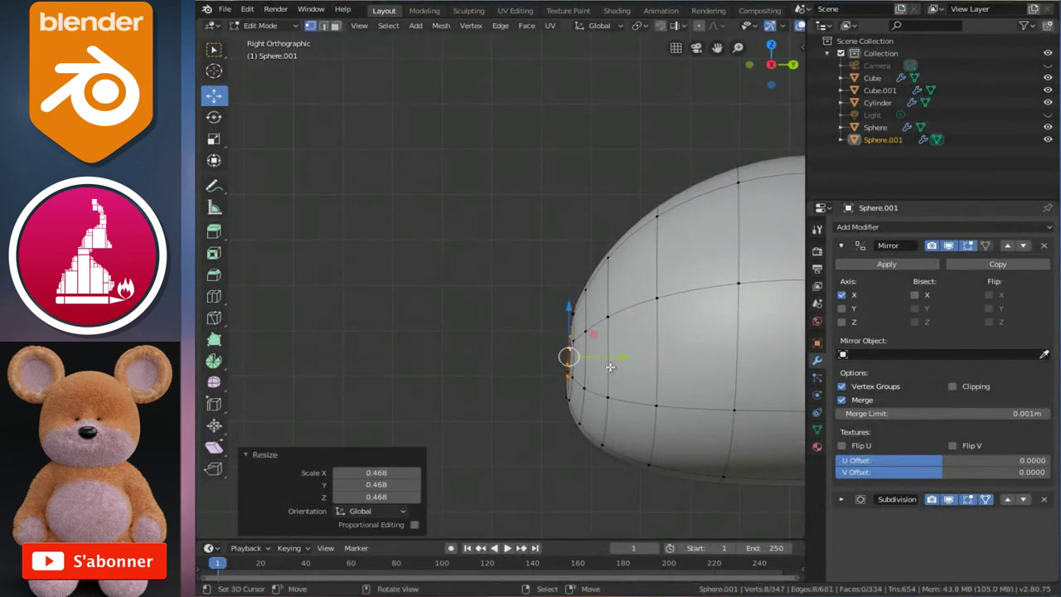
{"action": "left_click_drag", "start_coordinate": [622, 354], "coordinate": [619, 353]}
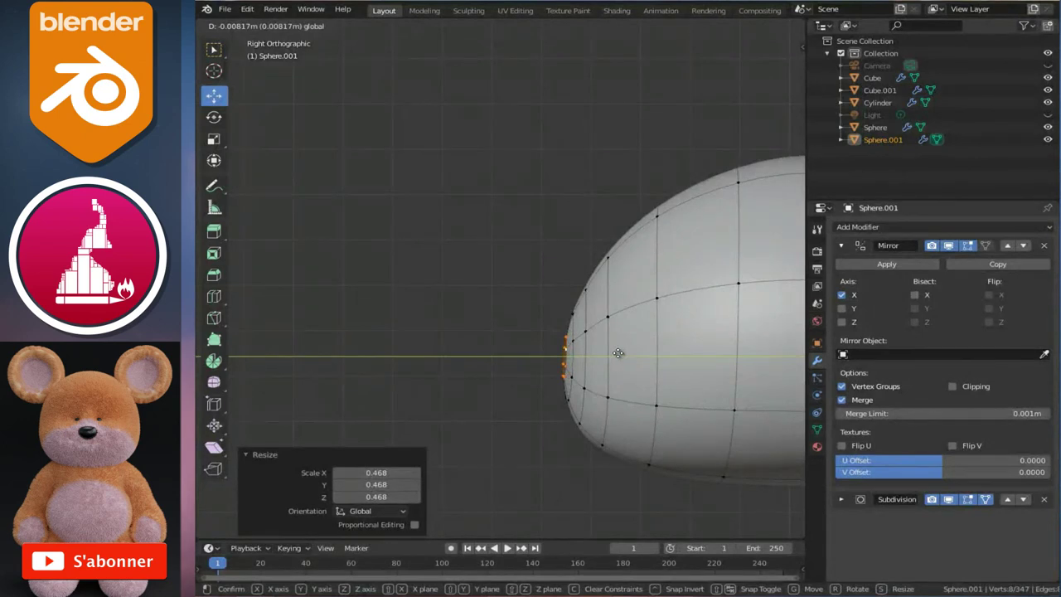
{"action": "left_click", "coordinate": [617, 354]}
{"action": "key", "text": "KP_1"}
{"action": "scroll", "coordinate": [617, 356], "scroll_direction": "up", "scroll_amount": 3}
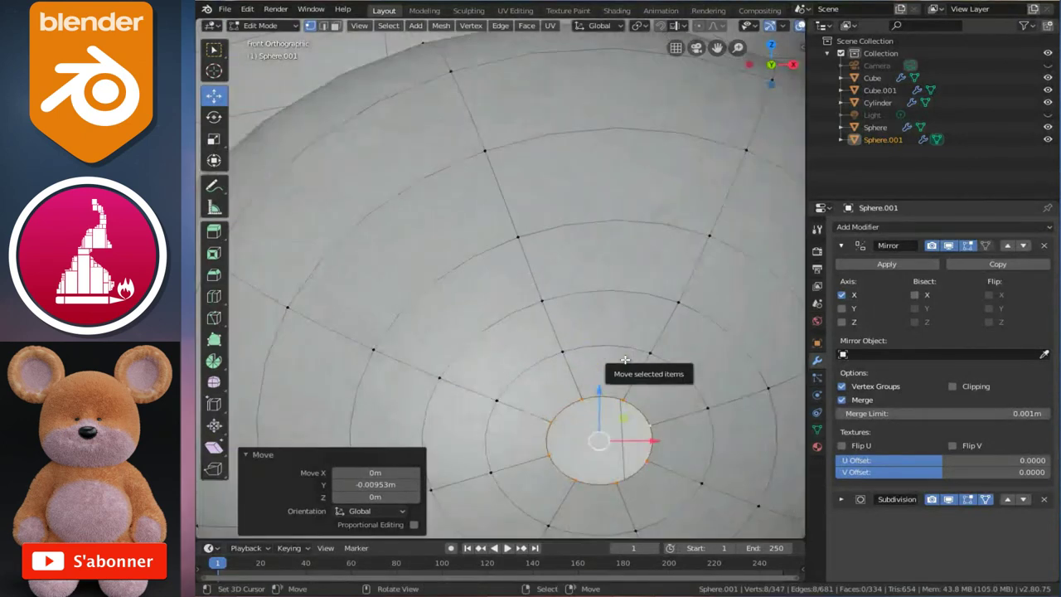
{"action": "scroll", "coordinate": [625, 359], "scroll_direction": "up", "scroll_amount": 2}
{"action": "scroll", "coordinate": [625, 364], "scroll_direction": "up", "scroll_amount": 2}
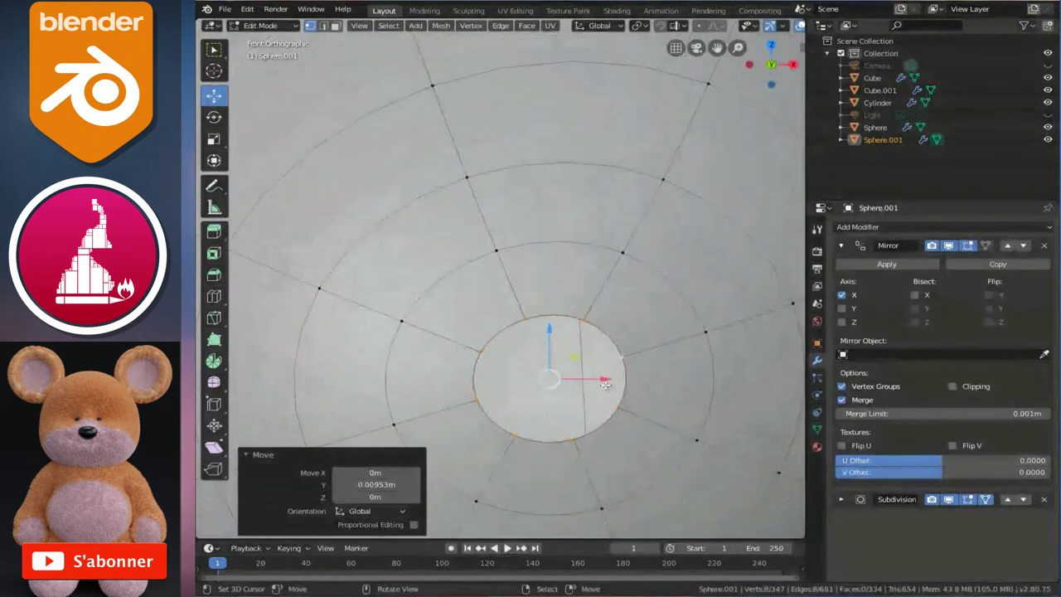
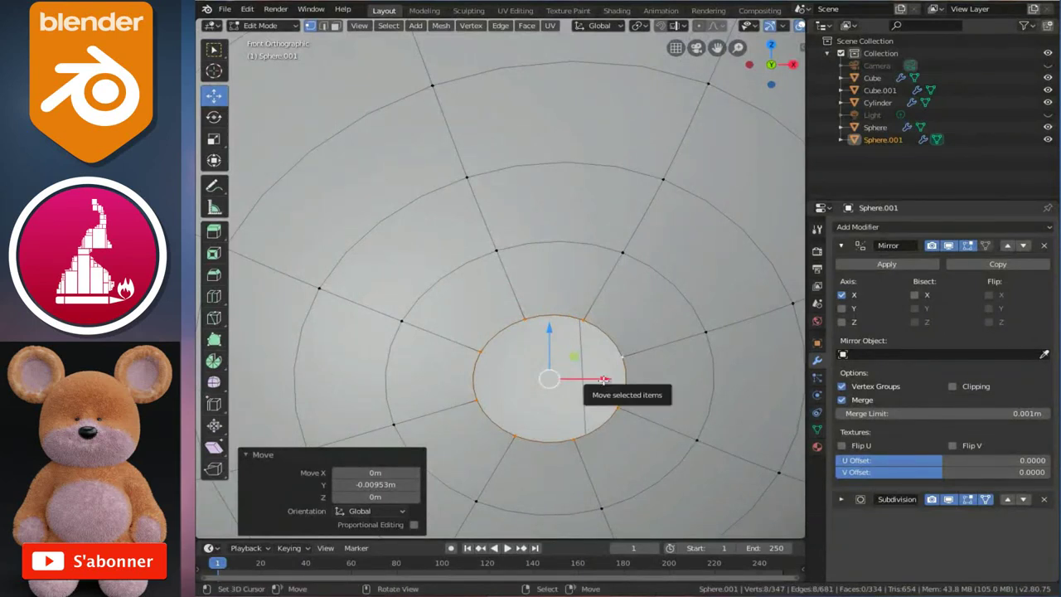
Merge the open ring on the body at its centre and return to Object Mode
{"action": "key", "text": "m"}
{"action": "left_click", "coordinate": [604, 382]}
{"action": "key", "text": "Tab"}
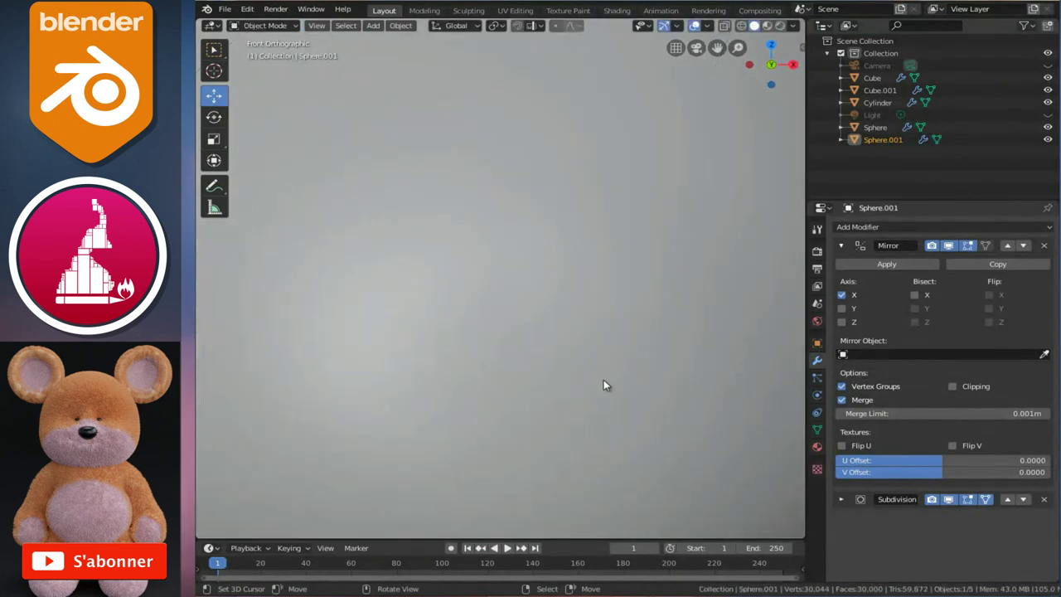
{"action": "scroll", "coordinate": [606, 373], "scroll_direction": "down", "scroll_amount": 5}
{"action": "scroll", "coordinate": [606, 360], "scroll_direction": "down", "scroll_amount": 3}
Frame the whole bear, deselect everything, and centre the view on its head
{"action": "mouse_move", "coordinate": [604, 353]}
{"action": "middle_mouse_down"}
{"action": "mouse_move", "coordinate": [588, 296]}
{"action": "mouse_move", "coordinate": [513, 313]}
{"action": "mouse_move", "coordinate": [518, 303]}
{"action": "middle_mouse_up"}
{"action": "scroll", "coordinate": [545, 290], "scroll_direction": "down", "scroll_amount": 2}
{"action": "mouse_move", "coordinate": [564, 276]}
{"action": "middle_mouse_down"}
{"action": "mouse_move", "coordinate": [453, 213]}
{"action": "mouse_move", "coordinate": [566, 226]}
{"action": "middle_mouse_up"}
{"action": "scroll", "coordinate": [590, 295], "scroll_direction": "down", "scroll_amount": 2}
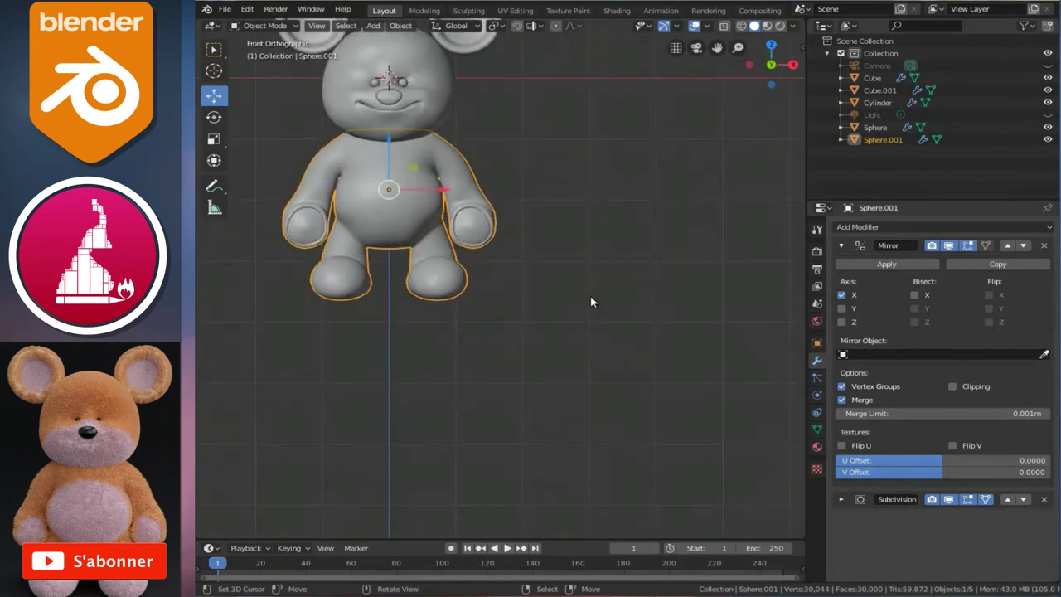
{"action": "key", "text": "Home"}
{"action": "scroll", "coordinate": [572, 315], "scroll_direction": "up", "scroll_amount": 2}
{"action": "scroll", "coordinate": [580, 331], "scroll_direction": "up", "scroll_amount": 1}
{"action": "scroll", "coordinate": [563, 290], "scroll_direction": "up", "scroll_amount": 2}
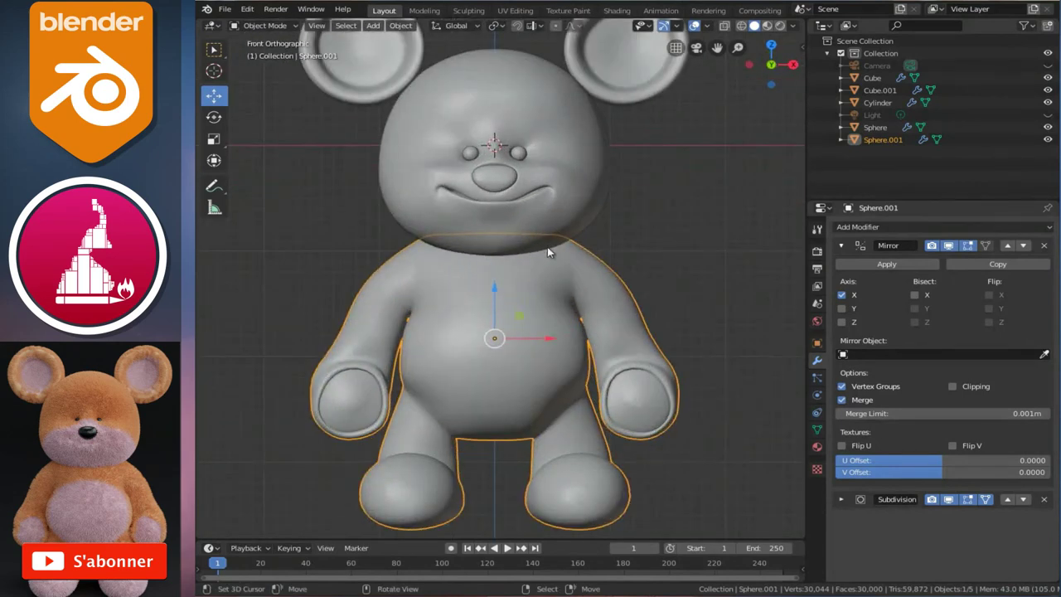
{"action": "key", "text": "alt+a"}
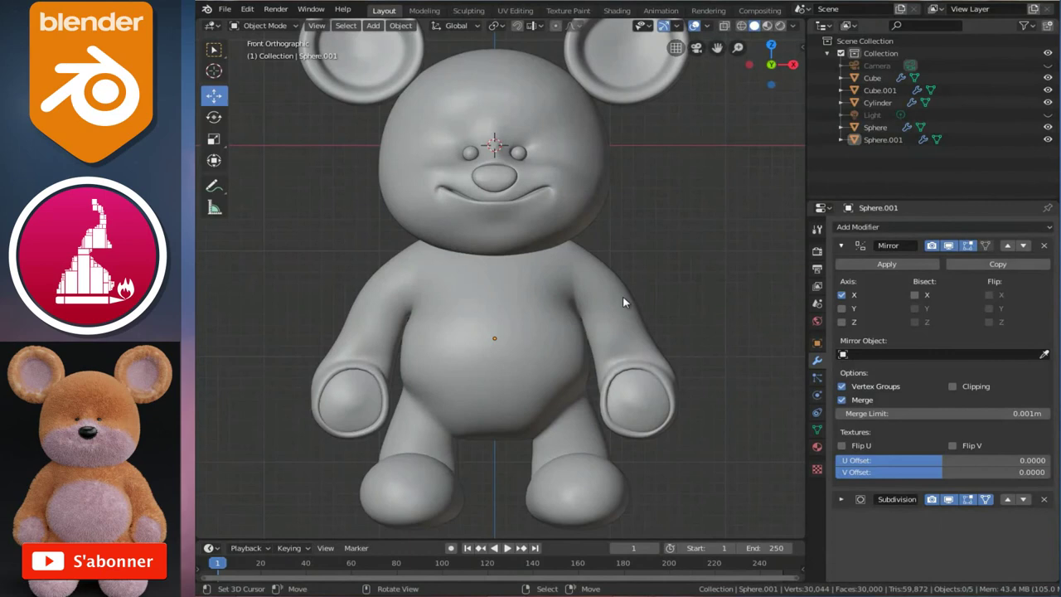
{"action": "scroll", "coordinate": [622, 295], "scroll_direction": "down", "scroll_amount": 3}
{"action": "scroll", "coordinate": [622, 295], "scroll_direction": "up", "scroll_amount": 5}
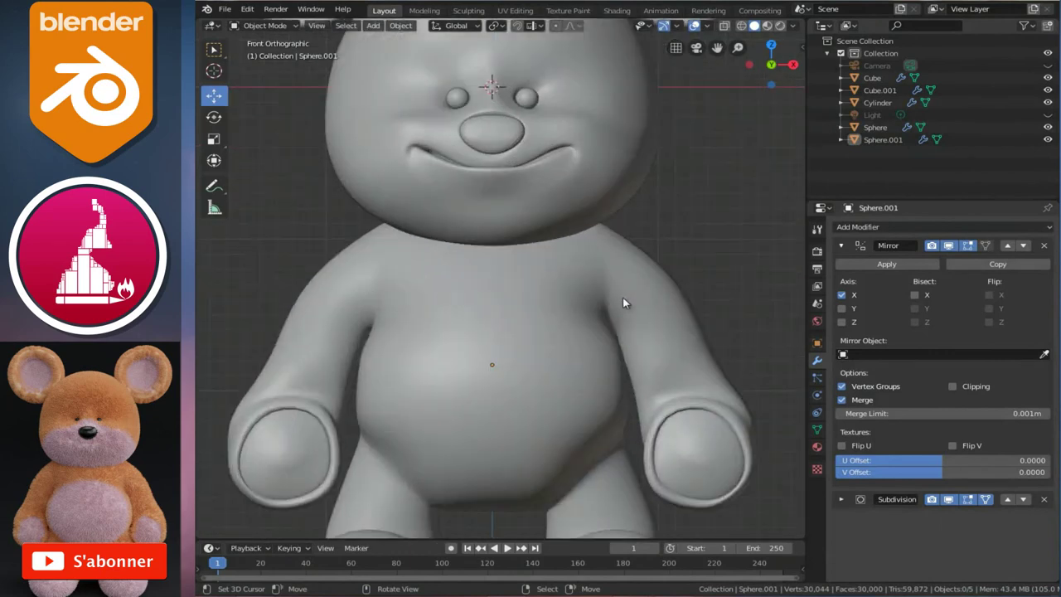
{"action": "scroll", "coordinate": [625, 303], "scroll_direction": "up", "scroll_amount": 1}
{"action": "middle_click_drag", "start_coordinate": [625, 303], "coordinate": [633, 360], "text": "shift"}
Put the nose cube in Edit Mode, viewed from the side of the snout
{"action": "left_click", "coordinate": [508, 234]}
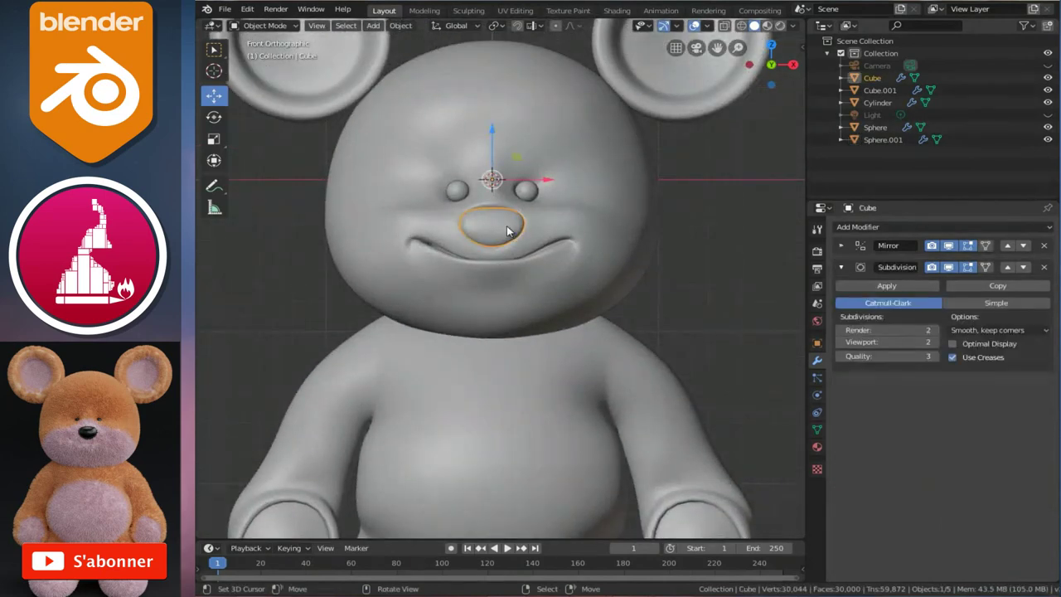
{"action": "key", "text": "Tab"}
{"action": "mouse_move", "coordinate": [509, 228]}
{"action": "middle_mouse_down"}
{"action": "mouse_move", "coordinate": [512, 246]}
{"action": "mouse_move", "coordinate": [490, 222]}
{"action": "middle_mouse_up"}
{"action": "scroll", "coordinate": [487, 217], "scroll_direction": "up", "scroll_amount": 2}
{"action": "key", "text": "KP_3"}
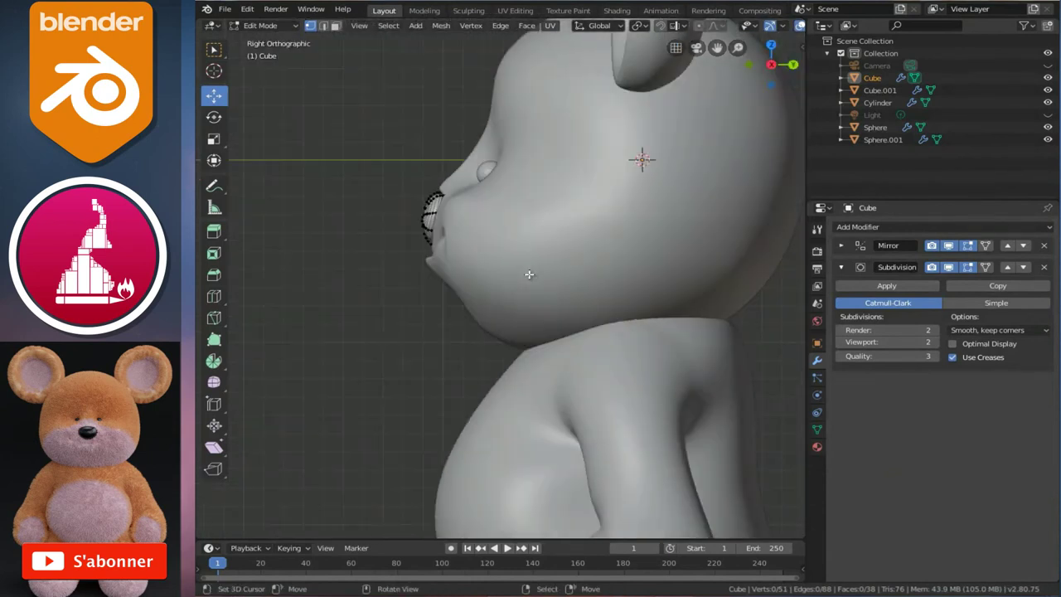
{"action": "scroll", "coordinate": [525, 272], "scroll_direction": "up", "scroll_amount": 2, "text": "ctrl"}
{"action": "scroll", "coordinate": [542, 289], "scroll_direction": "up", "scroll_amount": 1, "text": "ctrl"}
{"action": "scroll", "coordinate": [550, 331], "scroll_direction": "up", "scroll_amount": 1, "text": "ctrl"}
{"action": "middle_click_drag", "start_coordinate": [561, 337], "coordinate": [627, 367]}
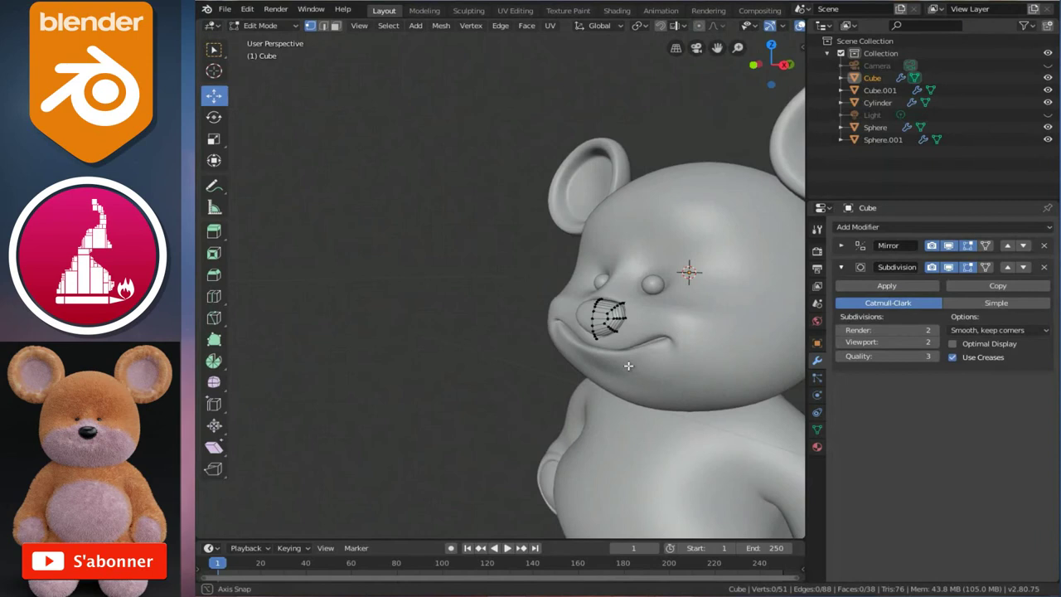
{"action": "scroll", "coordinate": [616, 365], "scroll_direction": "up", "scroll_amount": 2}
{"action": "middle_click_drag", "start_coordinate": [723, 383], "coordinate": [604, 63]}
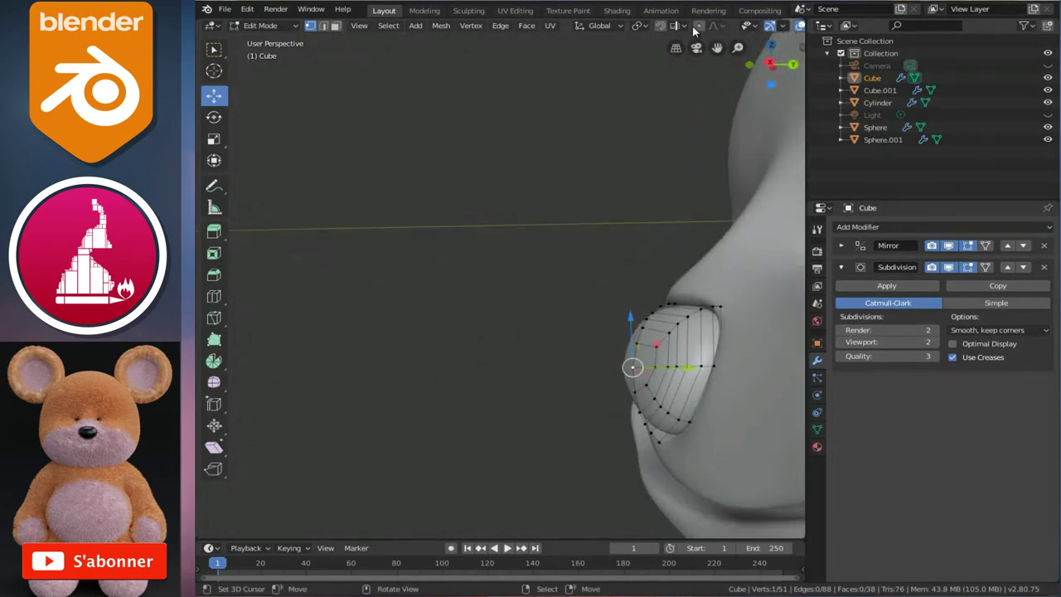
{"action": "middle_click_drag", "start_coordinate": [732, 341], "coordinate": [667, 360]}
Push the nose's front vertices along Y and lift them with soft proportional falloff
{"action": "left_click_drag", "start_coordinate": [667, 359], "coordinate": [634, 368]}
{"action": "left_click_drag", "start_coordinate": [578, 309], "coordinate": [580, 279]}
{"action": "scroll", "coordinate": [579, 286], "scroll_direction": "down", "scroll_amount": 1}
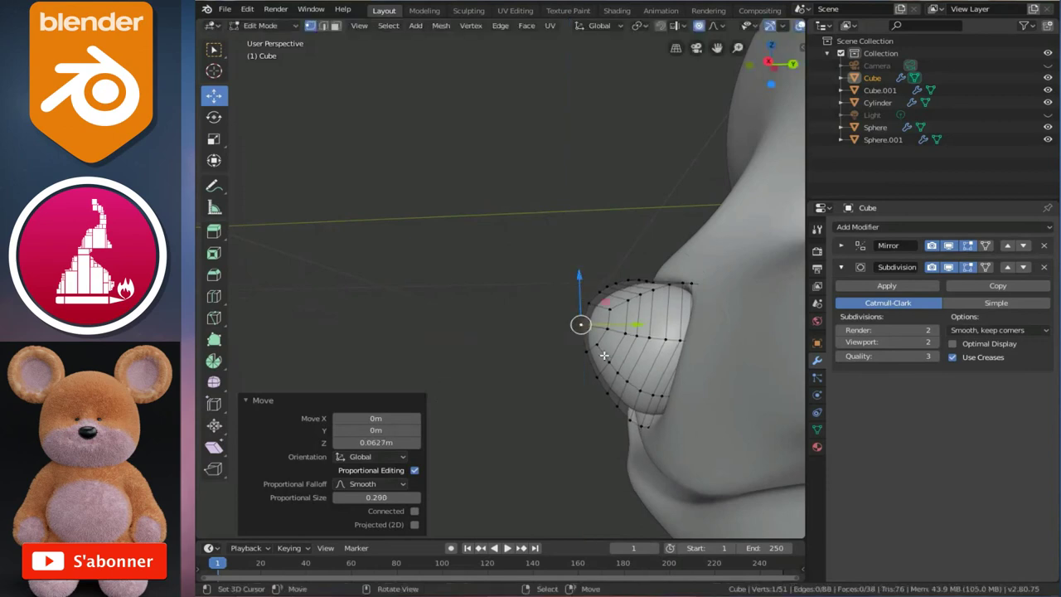
{"action": "key", "text": "g"}
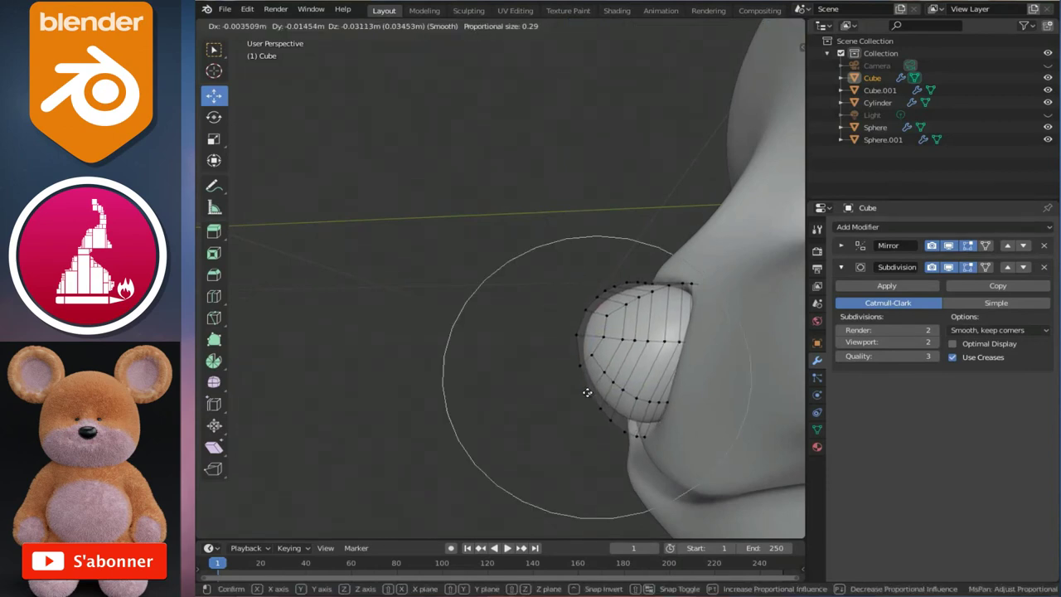
{"action": "left_click", "coordinate": [589, 396]}
Return to Object Mode and view the rounded nose from the front
{"action": "mouse_move", "coordinate": [589, 396]}
{"action": "middle_mouse_down"}
{"action": "mouse_move", "coordinate": [684, 371]}
{"action": "mouse_move", "coordinate": [644, 370]}
{"action": "mouse_move", "coordinate": [644, 402]}
{"action": "mouse_move", "coordinate": [778, 377]}
{"action": "middle_mouse_up"}
{"action": "scroll", "coordinate": [684, 371], "scroll_direction": "up", "scroll_amount": 2}
{"action": "key", "text": "Tab"}
{"action": "key", "text": "KP_1"}
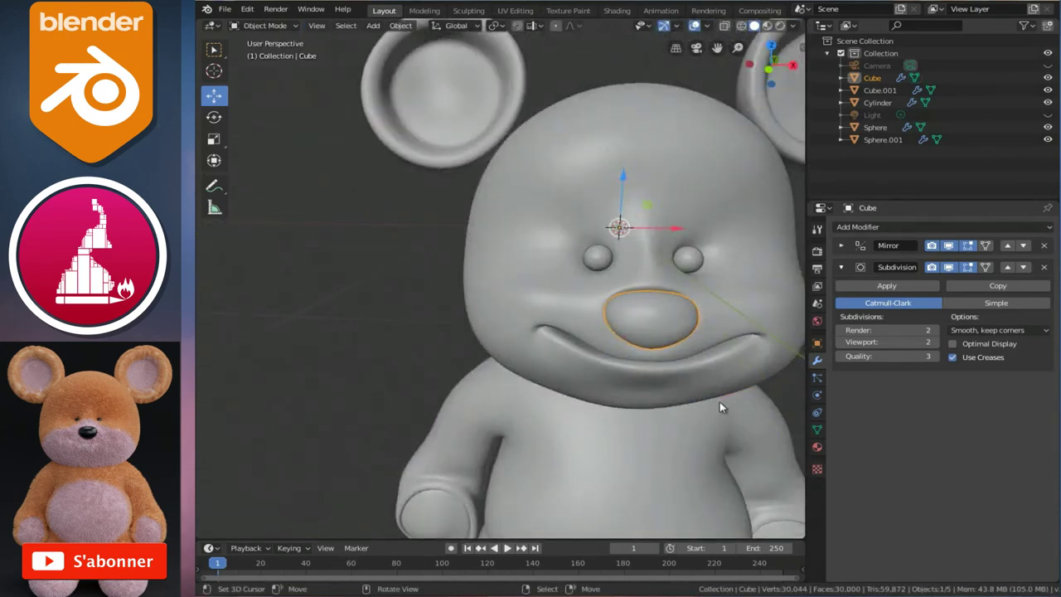
{"action": "scroll", "coordinate": [720, 401], "scroll_direction": "up", "scroll_amount": 2}
{"action": "scroll", "coordinate": [719, 401], "scroll_direction": "down", "scroll_amount": 1}
{"action": "scroll", "coordinate": [718, 406], "scroll_direction": "down", "scroll_amount": 2}
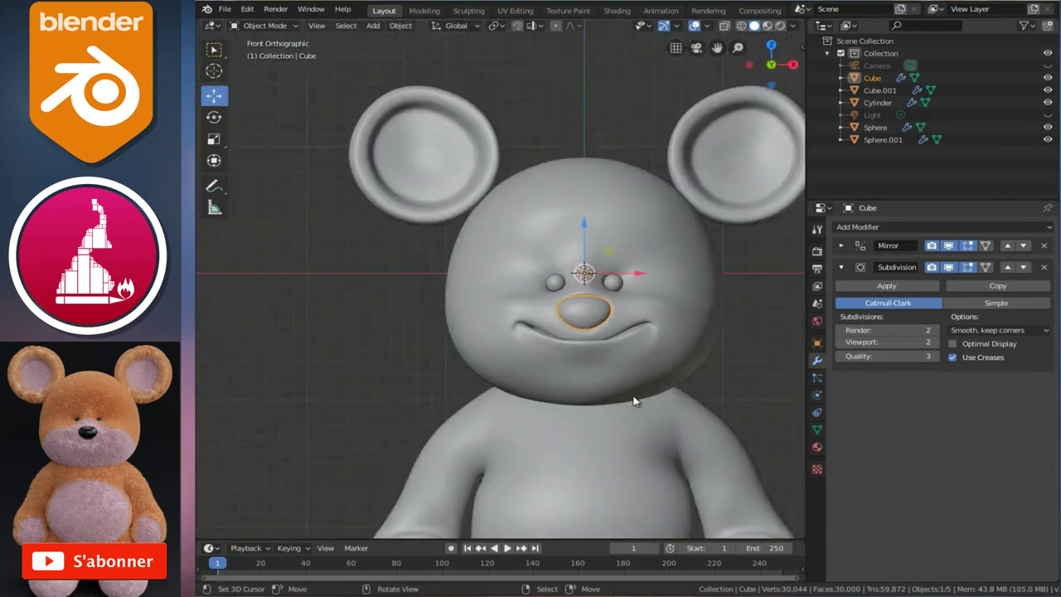
Deselect the nose and put the Sphere.001 body into Edit Mode from a side view
{"action": "scroll", "coordinate": [633, 401], "scroll_direction": "down", "scroll_amount": 4}
{"action": "left_click", "coordinate": [631, 395]}
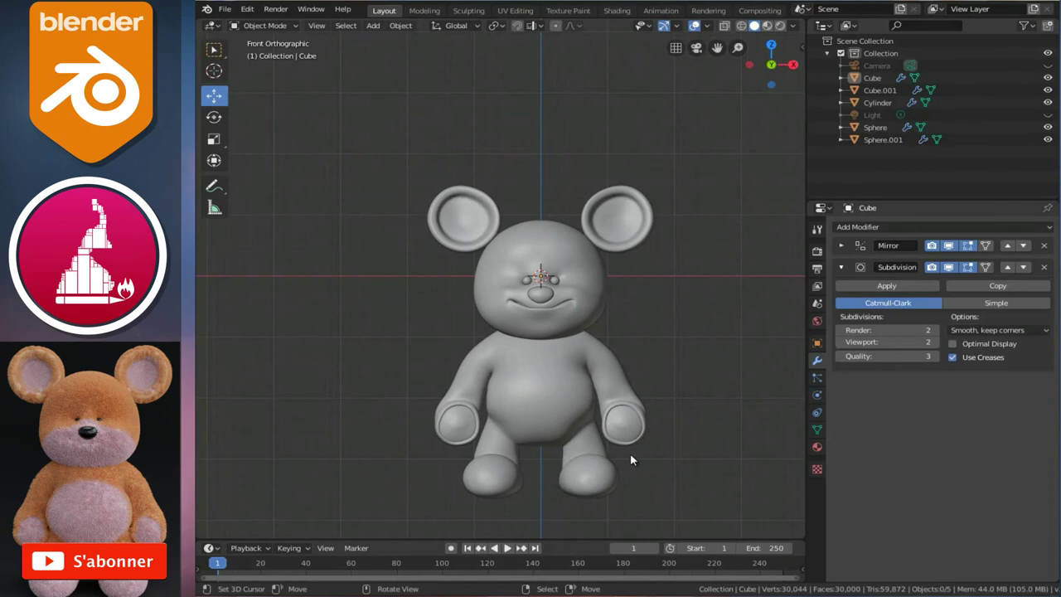
{"action": "middle_click_drag", "start_coordinate": [630, 454], "coordinate": [588, 395], "text": "shift"}
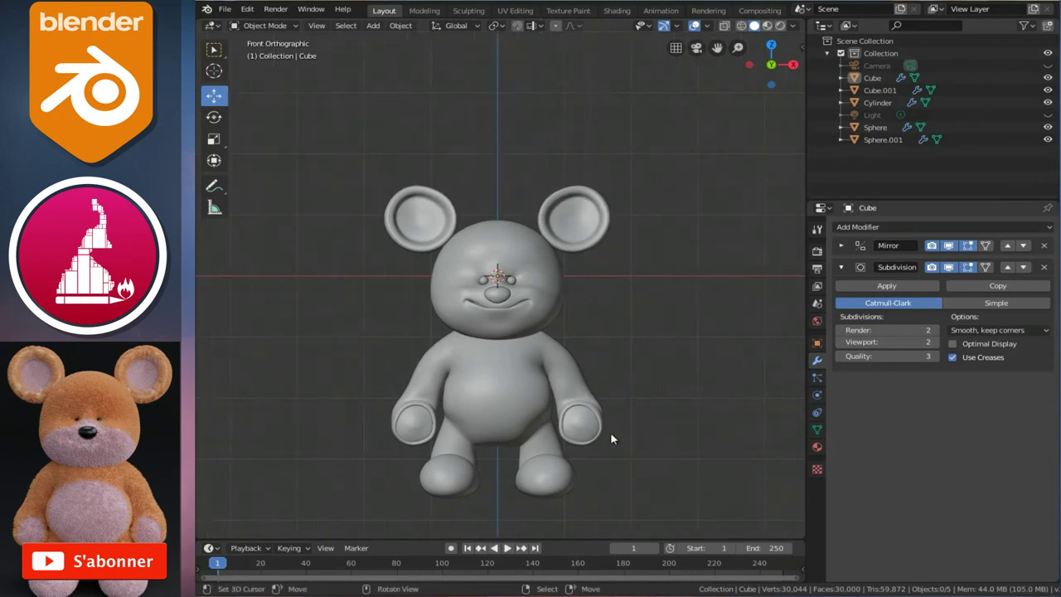
{"action": "scroll", "coordinate": [588, 395], "scroll_direction": "up", "scroll_amount": 4}
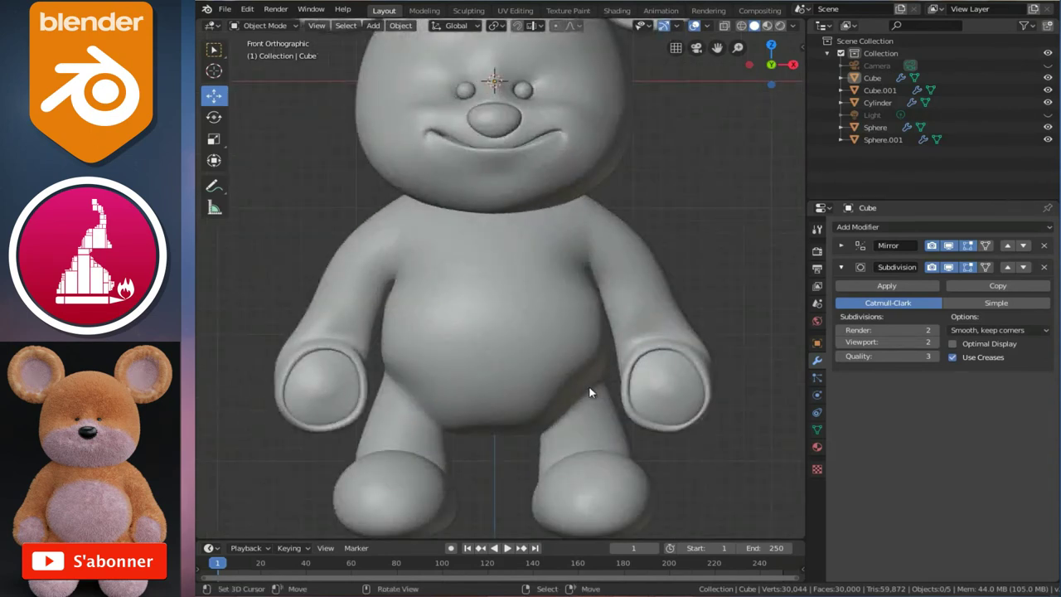
{"action": "mouse_move", "coordinate": [589, 391]}
{"action": "middle_mouse_down"}
{"action": "mouse_move", "coordinate": [602, 371]}
{"action": "mouse_move", "coordinate": [698, 368]}
{"action": "mouse_move", "coordinate": [671, 330]}
{"action": "mouse_move", "coordinate": [694, 350]}
{"action": "middle_mouse_up"}
{"action": "left_click", "coordinate": [660, 344]}
{"action": "scroll", "coordinate": [695, 351], "scroll_direction": "up", "scroll_amount": 4}
{"action": "key", "text": "Tab"}
{"action": "middle_click_drag", "start_coordinate": [644, 390], "coordinate": [687, 378]}
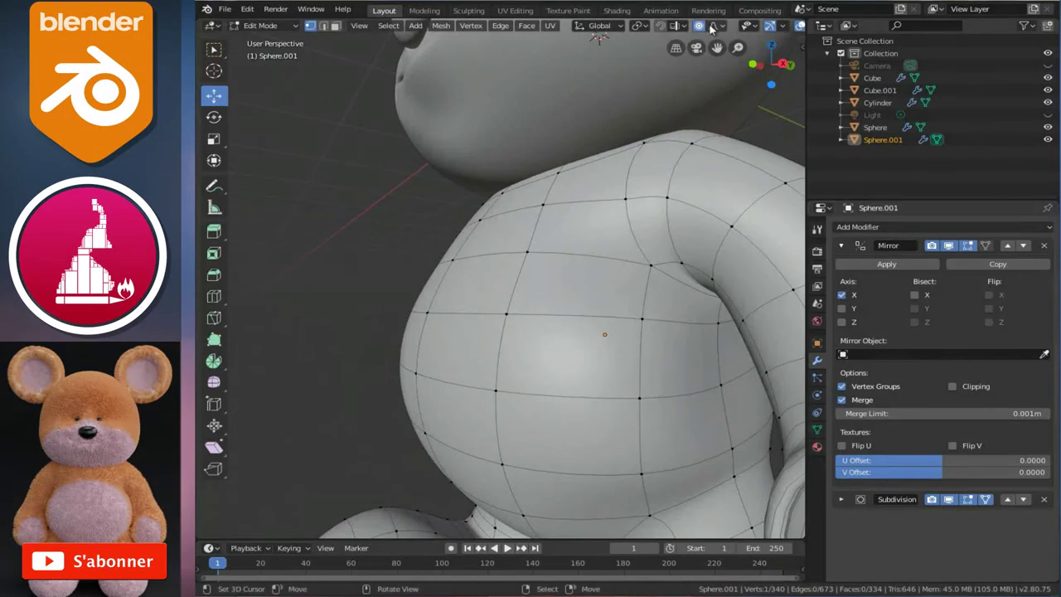
{"action": "middle_click_drag", "start_coordinate": [725, 382], "coordinate": [720, 383]}
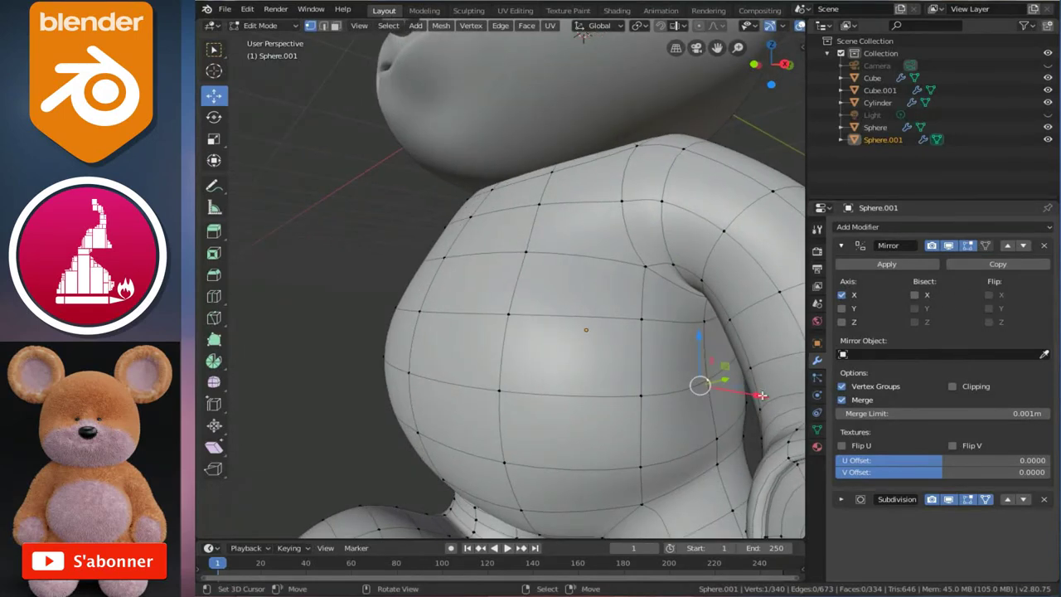
Push a side body vertex 0.0851 m out along X and return to Object Mode
{"action": "key", "text": "g"}
{"action": "key", "text": "x"}
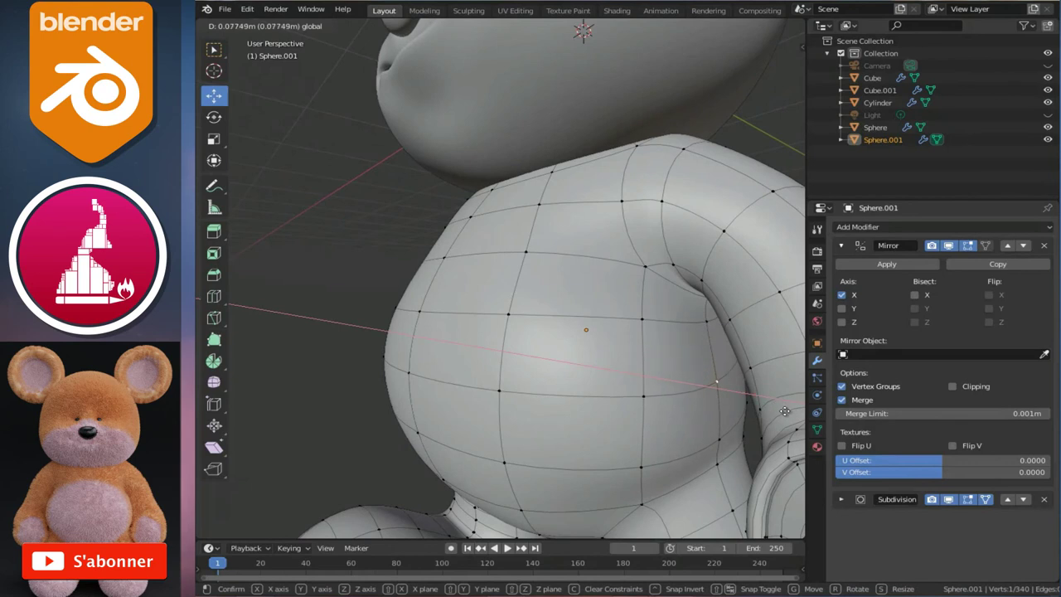
{"action": "left_click", "coordinate": [785, 412]}
{"action": "mouse_move", "coordinate": [718, 383]}
{"action": "middle_mouse_down"}
{"action": "mouse_move", "coordinate": [613, 342]}
{"action": "mouse_move", "coordinate": [603, 361]}
{"action": "mouse_move", "coordinate": [462, 285]}
{"action": "mouse_move", "coordinate": [597, 303]}
{"action": "mouse_move", "coordinate": [481, 301]}
{"action": "middle_mouse_up"}
{"action": "scroll", "coordinate": [461, 285], "scroll_direction": "down", "scroll_amount": 4}
{"action": "scroll", "coordinate": [462, 285], "scroll_direction": "up", "scroll_amount": 3}
{"action": "scroll", "coordinate": [482, 301], "scroll_direction": "down", "scroll_amount": 3}
{"action": "middle_click_drag", "start_coordinate": [552, 292], "coordinate": [617, 288]}
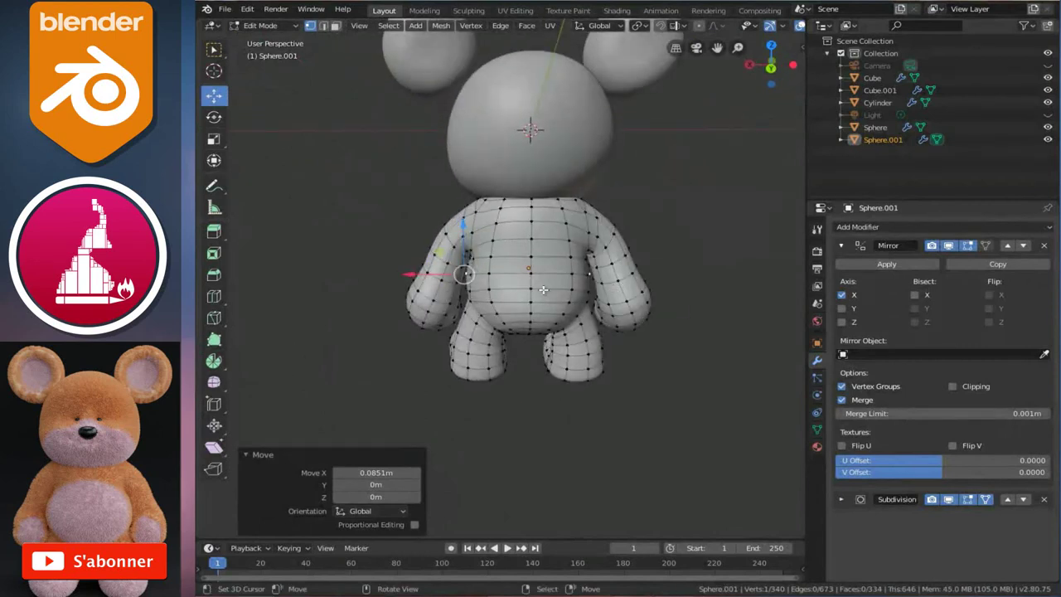
{"action": "key", "text": "Tab"}
{"action": "mouse_move", "coordinate": [542, 290]}
{"action": "middle_mouse_down"}
{"action": "mouse_move", "coordinate": [558, 284]}
{"action": "mouse_move", "coordinate": [600, 305]}
{"action": "mouse_move", "coordinate": [540, 287]}
{"action": "middle_mouse_up"}
In right side view, pull the shoulder vertices back along Y with Smooth proportional falloff
{"action": "key", "text": "KP_3"}
{"action": "scroll", "coordinate": [518, 258], "scroll_direction": "up", "scroll_amount": 4}
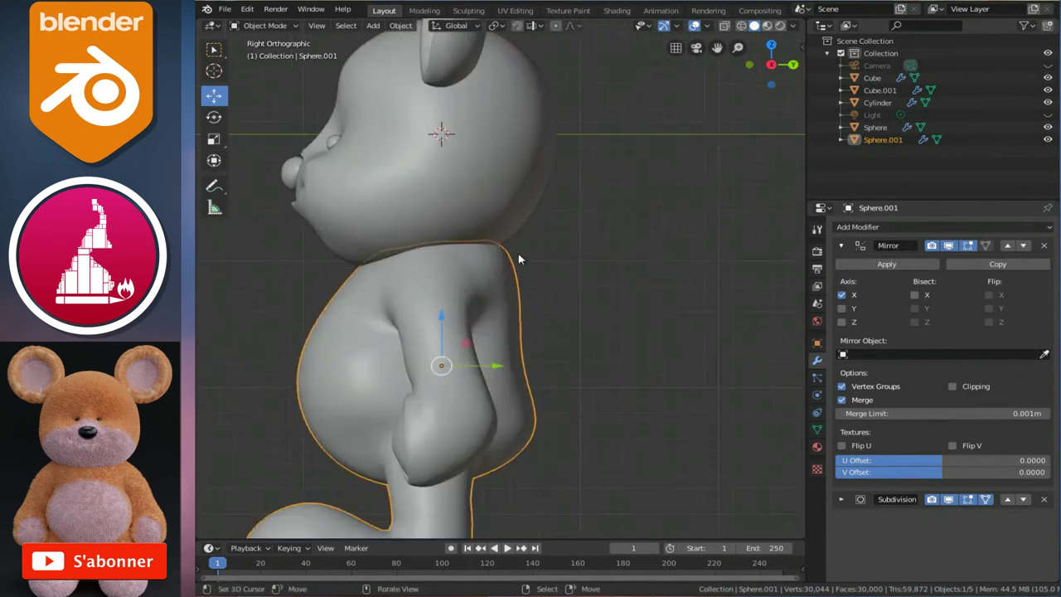
{"action": "scroll", "coordinate": [518, 259], "scroll_direction": "up", "scroll_amount": 2}
{"action": "scroll", "coordinate": [512, 274], "scroll_direction": "up", "scroll_amount": 2}
{"action": "scroll", "coordinate": [506, 290], "scroll_direction": "up", "scroll_amount": 1}
{"action": "key", "text": "Tab"}
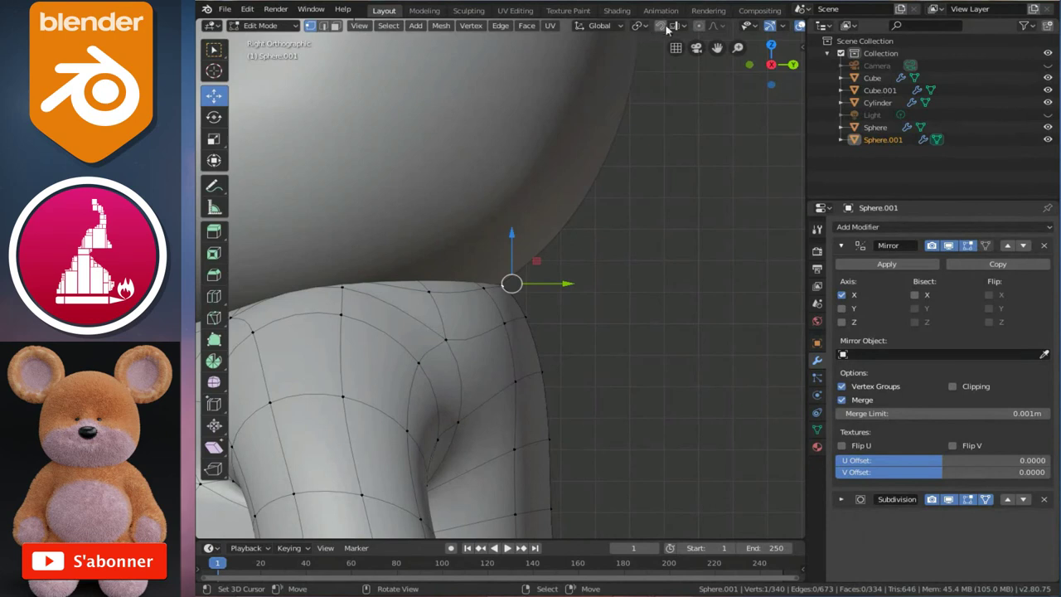
{"action": "key", "text": "g"}
{"action": "key", "text": "y"}
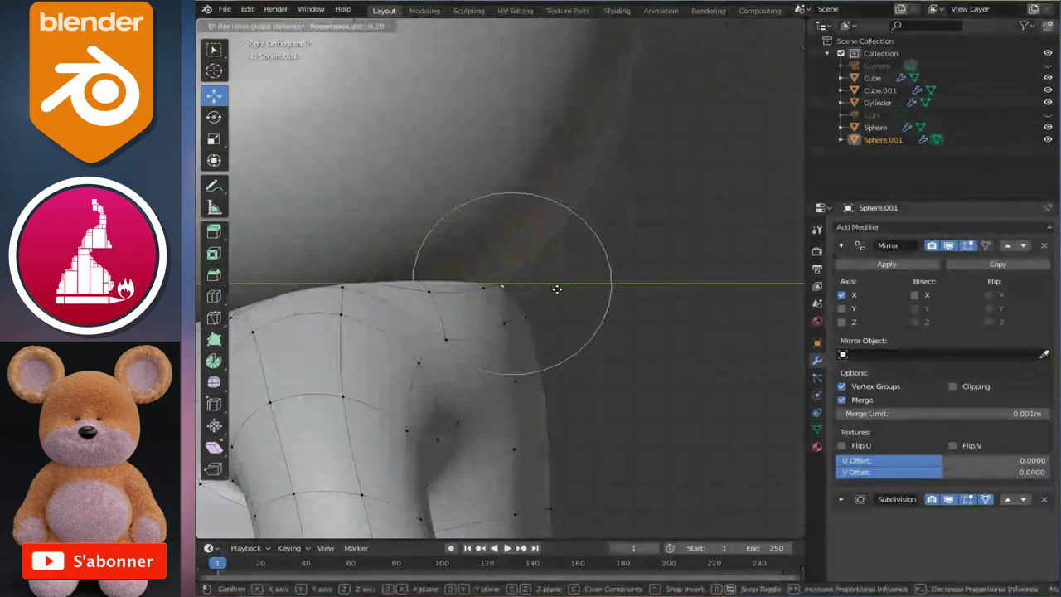
{"action": "scroll", "coordinate": [526, 289], "scroll_direction": "down", "scroll_amount": 2}
{"action": "scroll", "coordinate": [527, 288], "scroll_direction": "down", "scroll_amount": 2}
{"action": "scroll", "coordinate": [518, 289], "scroll_direction": "down", "scroll_amount": 4}
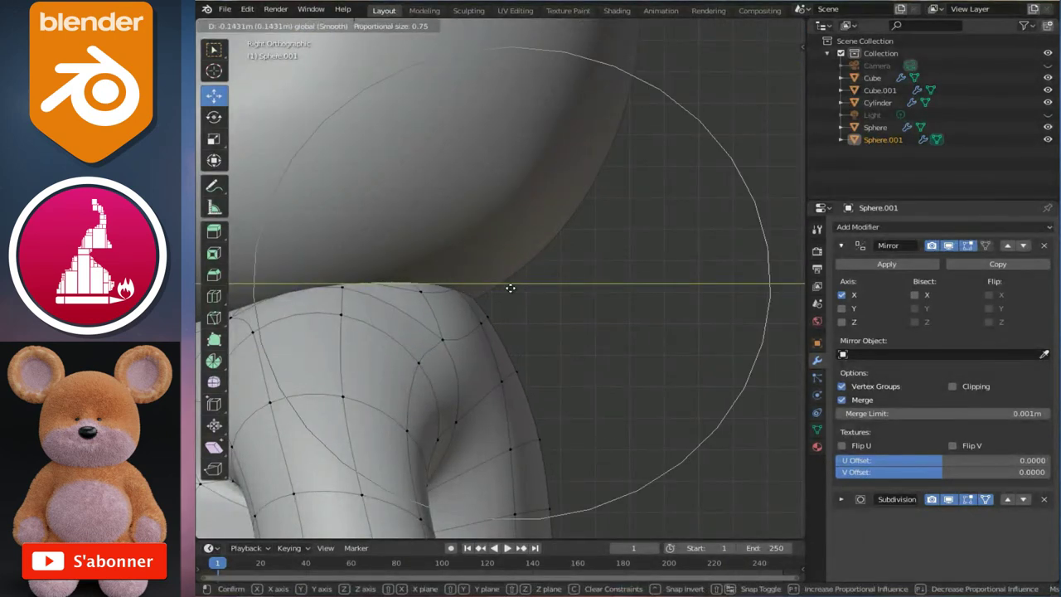
{"action": "scroll", "coordinate": [504, 290], "scroll_direction": "down", "scroll_amount": 1}
{"action": "scroll", "coordinate": [493, 290], "scroll_direction": "down", "scroll_amount": 1}
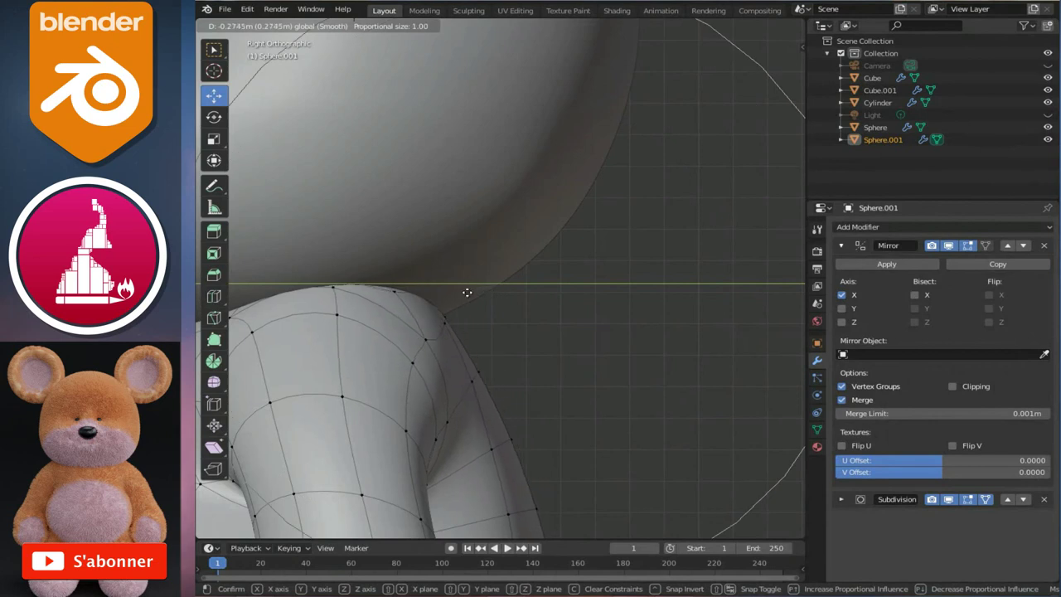
{"action": "left_click", "coordinate": [465, 296]}
Move another shoulder vertex with proportional falloff, viewed from behind, to soften the back
{"action": "scroll", "coordinate": [464, 298], "scroll_direction": "down", "scroll_amount": 1}
{"action": "scroll", "coordinate": [460, 332], "scroll_direction": "down", "scroll_amount": 2}
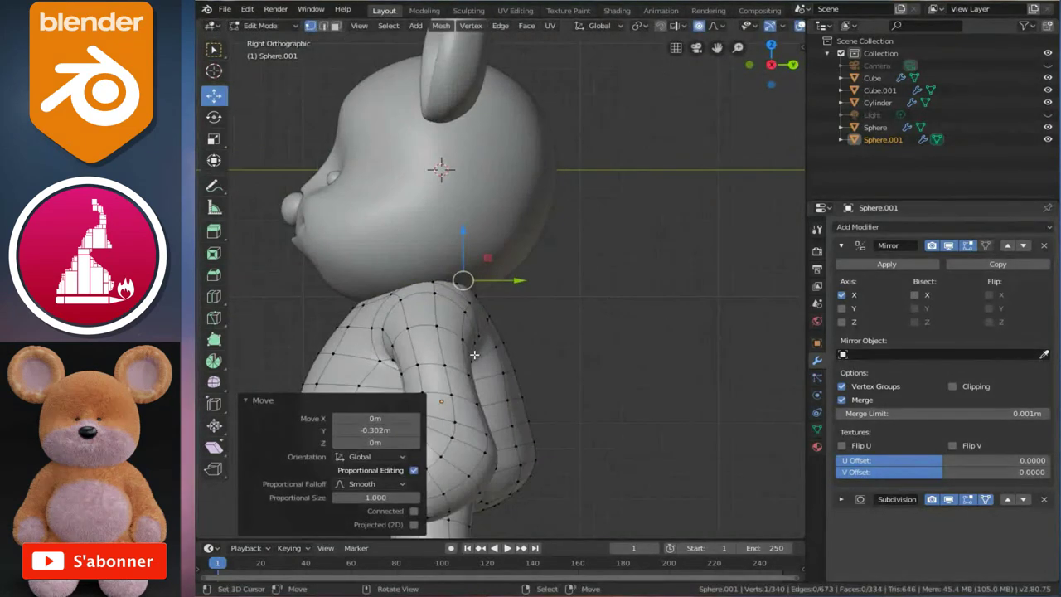
{"action": "scroll", "coordinate": [472, 347], "scroll_direction": "down", "scroll_amount": 1}
{"action": "mouse_move", "coordinate": [508, 368]}
{"action": "middle_mouse_down"}
{"action": "mouse_move", "coordinate": [538, 358]}
{"action": "mouse_move", "coordinate": [518, 303]}
{"action": "middle_mouse_up"}
{"action": "scroll", "coordinate": [518, 302], "scroll_direction": "up", "scroll_amount": 3}
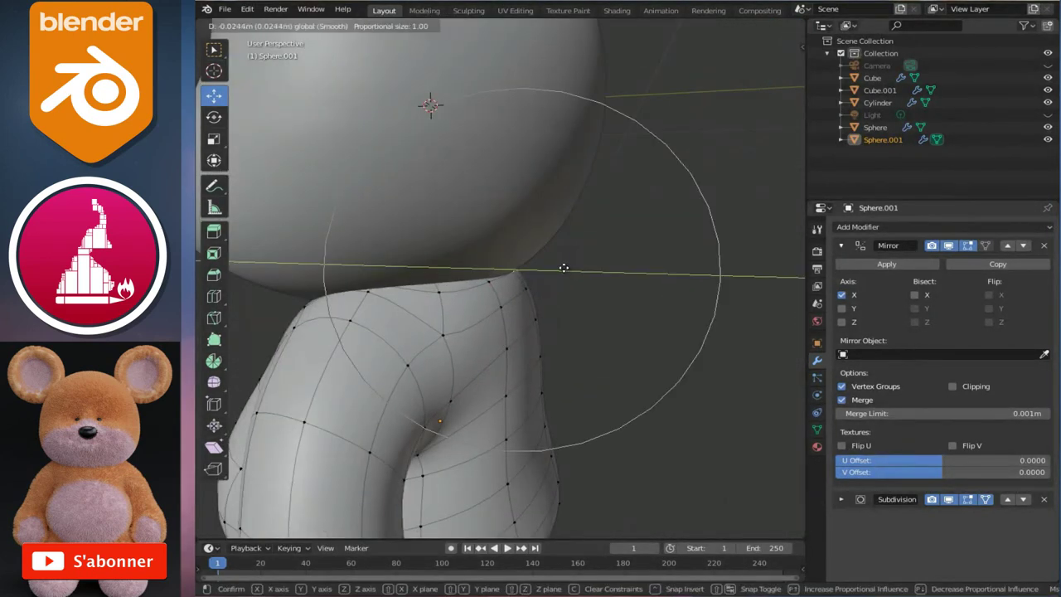
{"action": "left_click", "coordinate": [561, 269]}
{"action": "left_click", "coordinate": [542, 389]}
{"action": "key", "text": "g"}
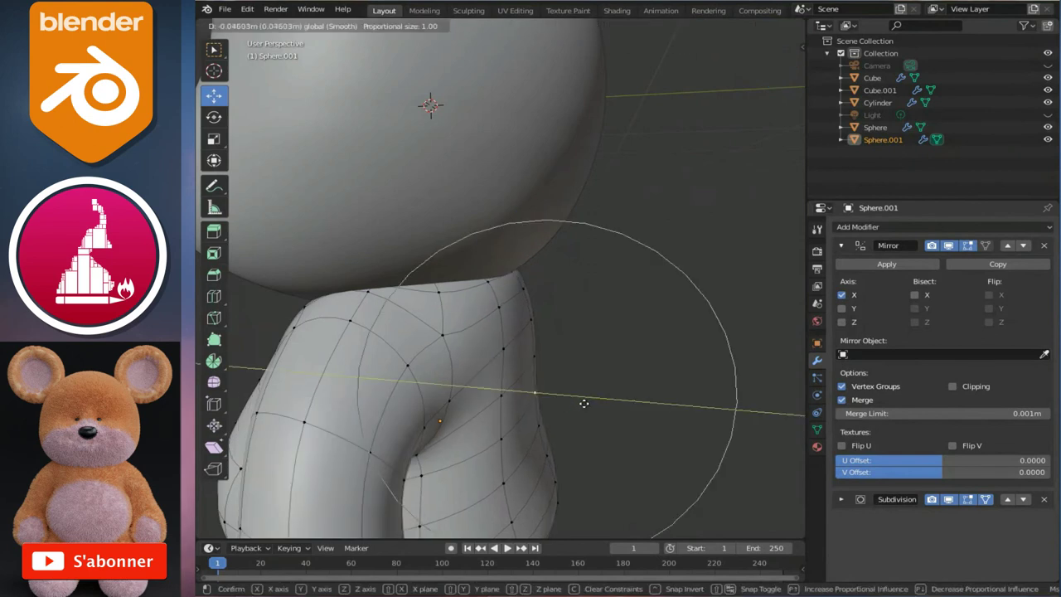
{"action": "left_click", "coordinate": [584, 399]}
Check the smoothed body from the side in Object Mode and select the head
{"action": "scroll", "coordinate": [584, 398], "scroll_direction": "down", "scroll_amount": 3}
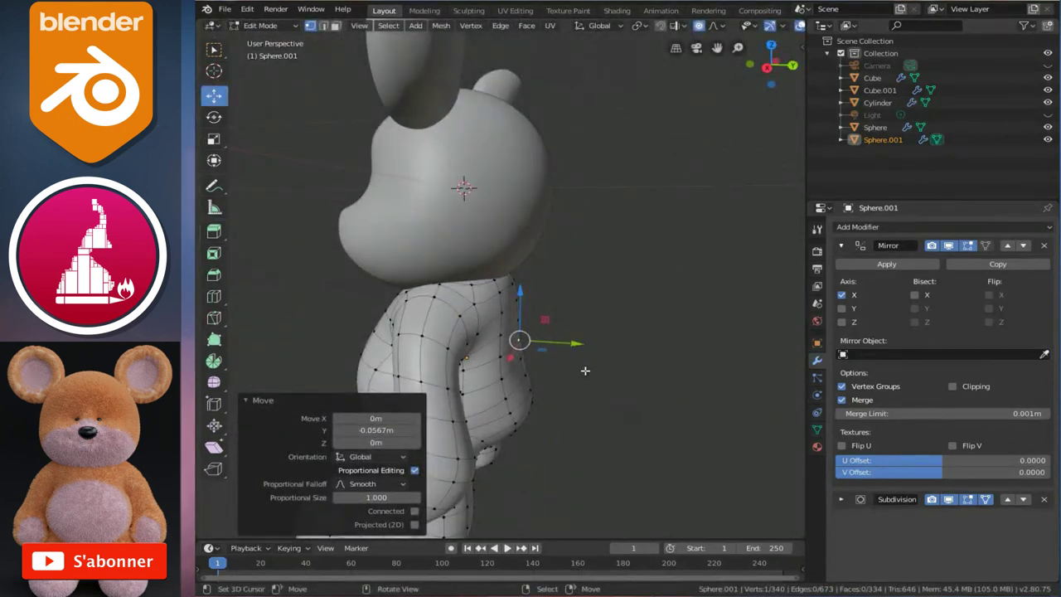
{"action": "key", "text": "KP_3"}
{"action": "key", "text": "Tab"}
{"action": "scroll", "coordinate": [584, 369], "scroll_direction": "up", "scroll_amount": 2}
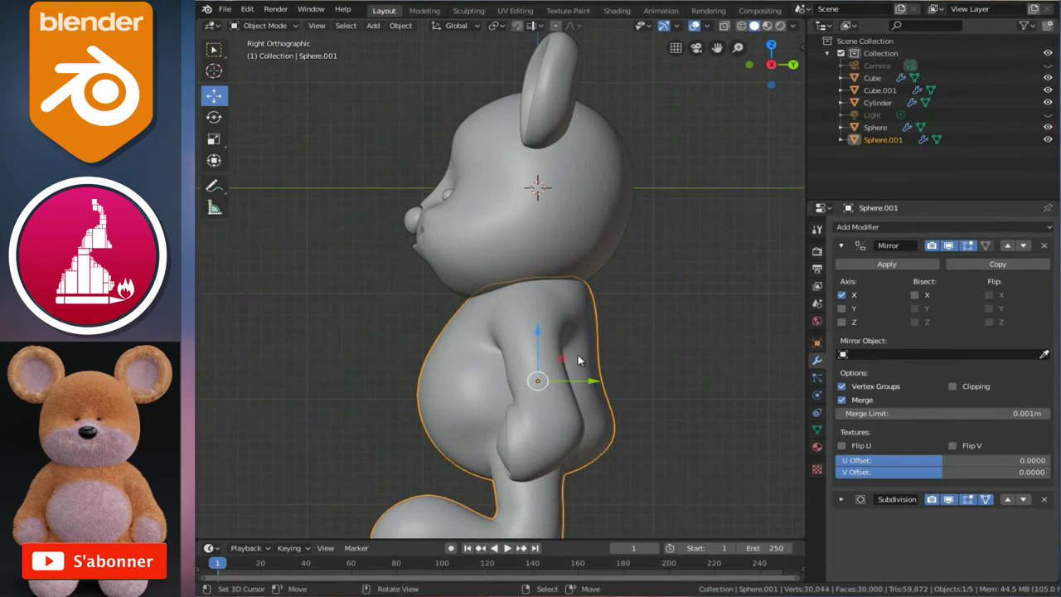
{"action": "left_click", "coordinate": [547, 238]}
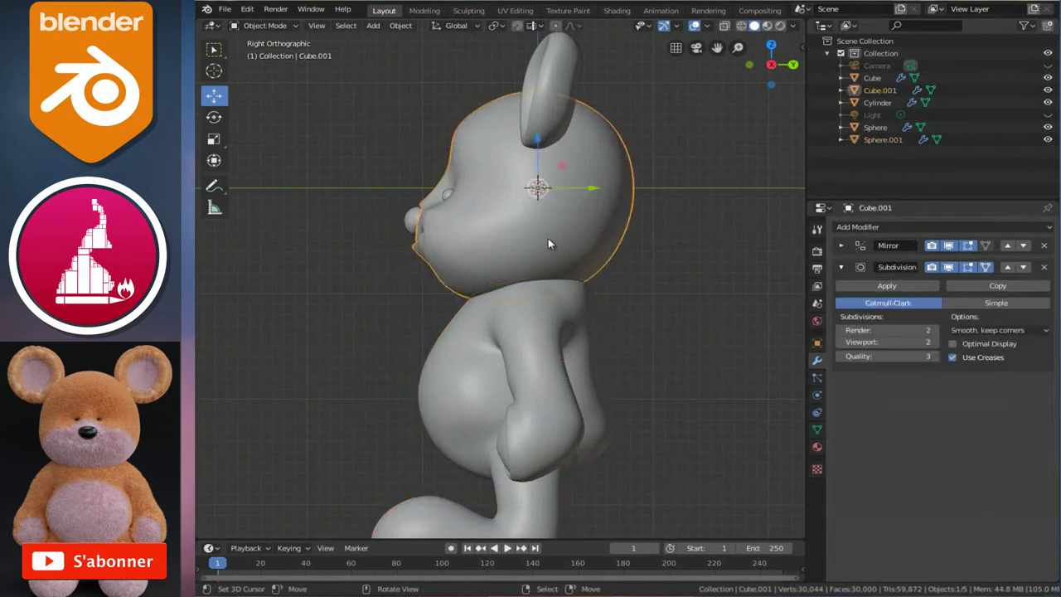
Enter Edit Mode on the body with X-ray on and select its top neck loop
{"action": "left_click", "coordinate": [541, 290]}
{"action": "scroll", "coordinate": [545, 288], "scroll_direction": "up", "scroll_amount": 3}
{"action": "key", "text": "Tab"}
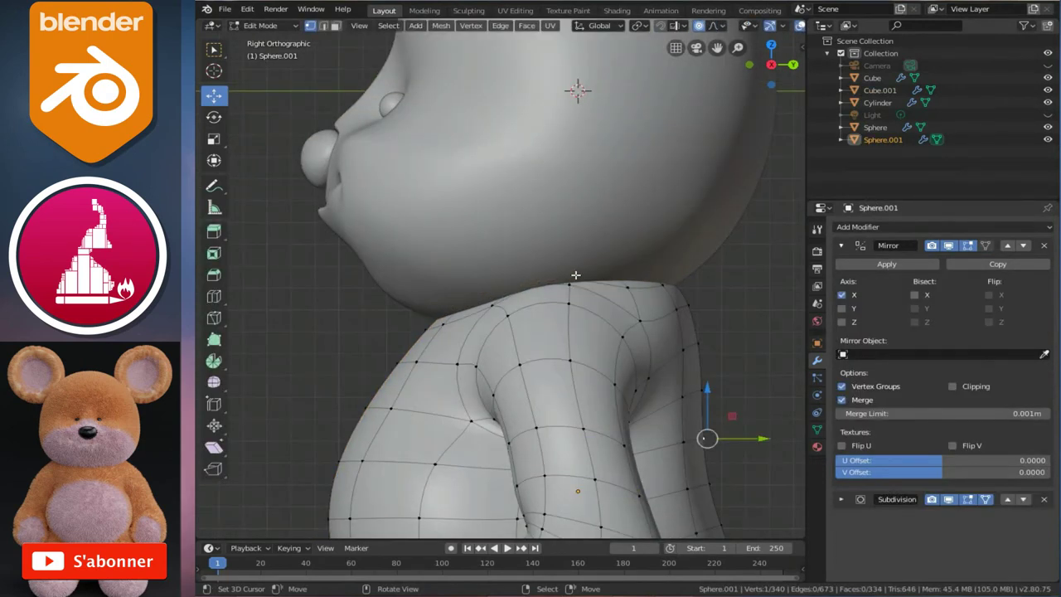
{"action": "key", "text": "alt+z"}
{"action": "middle_click_drag", "start_coordinate": [585, 264], "coordinate": [562, 256]}
{"action": "left_click", "coordinate": [486, 284], "text": "alt"}
{"action": "left_click", "coordinate": [488, 288], "text": "alt"}
{"action": "left_click", "coordinate": [497, 287], "text": "alt"}
{"action": "left_click", "coordinate": [514, 288], "text": "alt"}
{"action": "key", "text": "KP_1"}
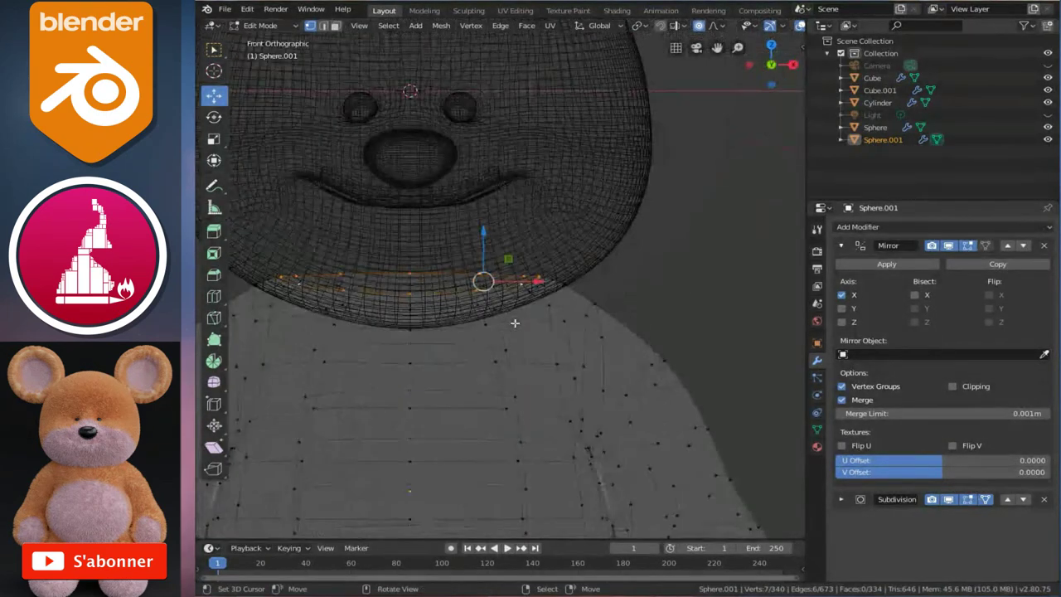
{"action": "key", "text": "KP_3"}
Move the neck loop back along Y, tilt it about 10°, and reposition it under the head
{"action": "key", "text": "g"}
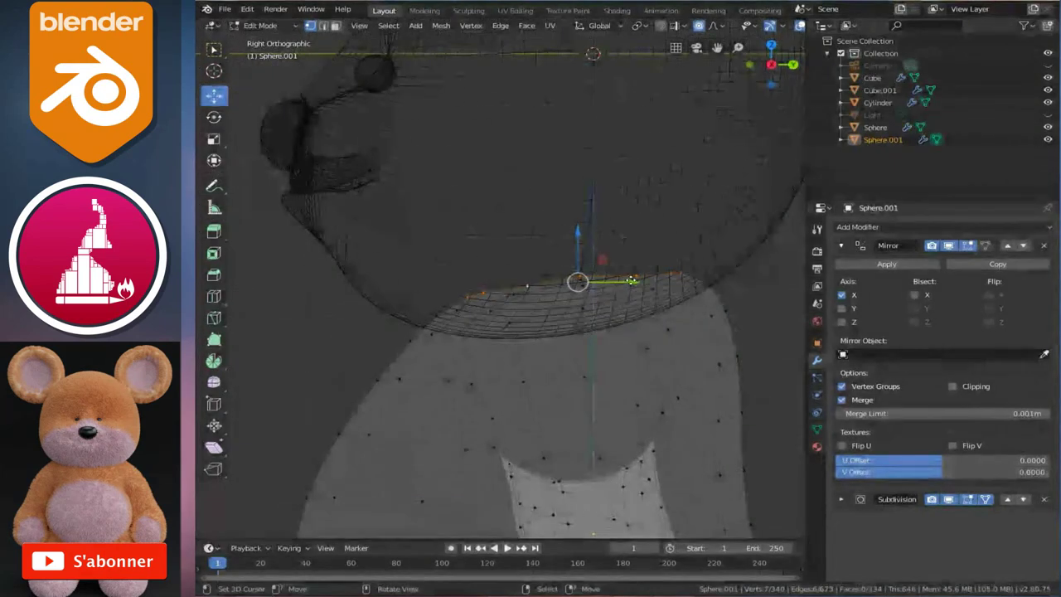
{"action": "key", "text": "y"}
{"action": "left_click", "coordinate": [617, 283]}
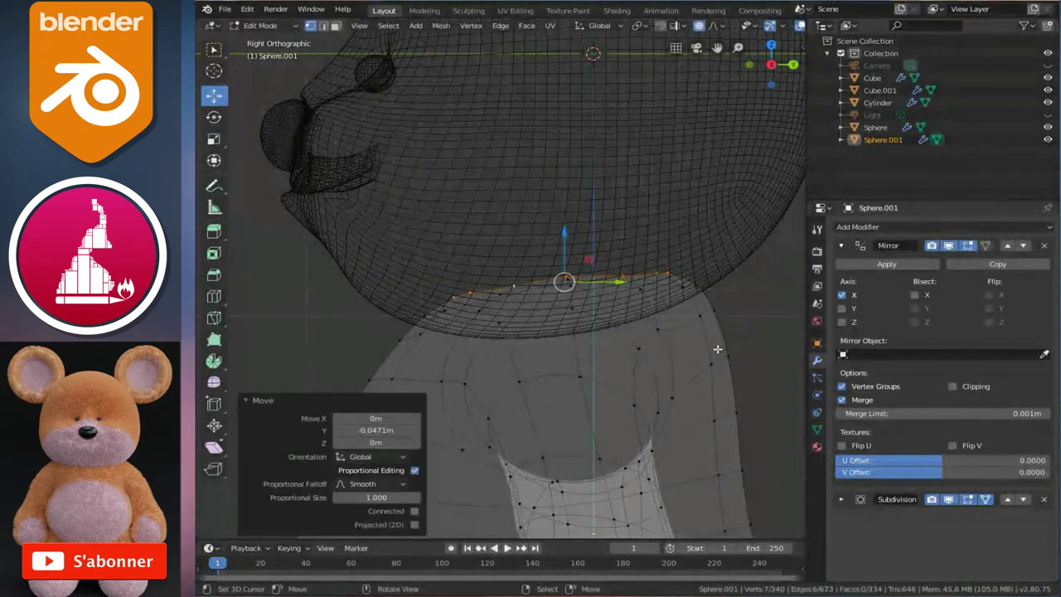
{"action": "key", "text": "r"}
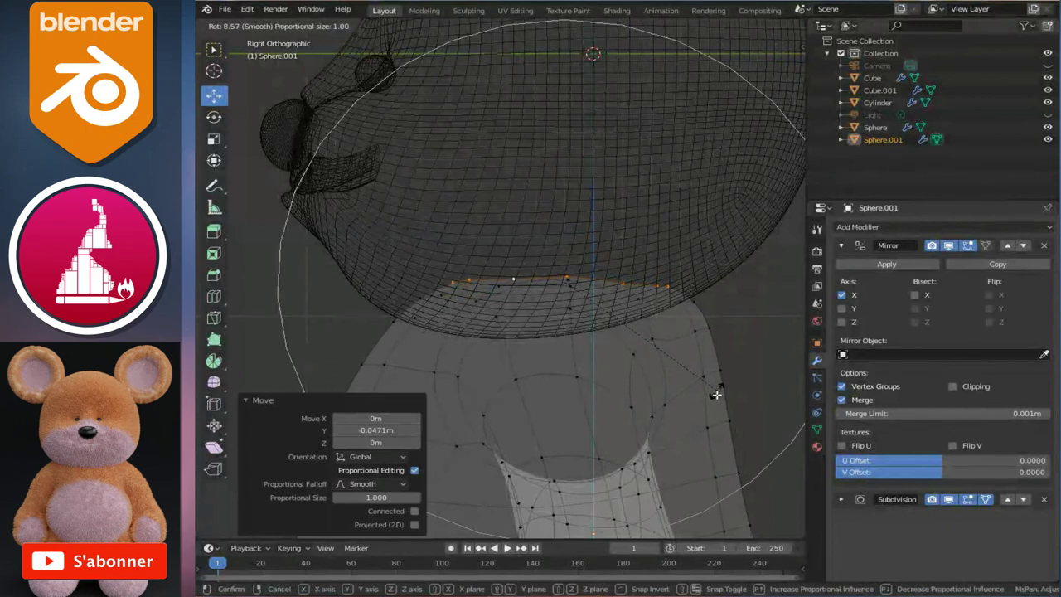
{"action": "left_click", "coordinate": [712, 393]}
{"action": "key", "text": "g"}
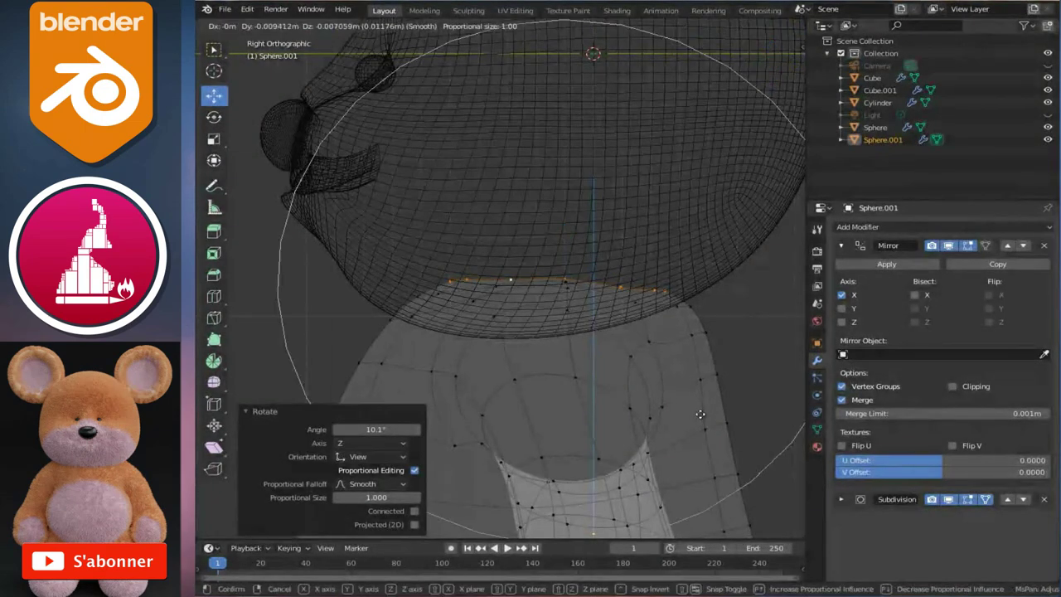
{"action": "left_click", "coordinate": [701, 415]}
With X-ray off, rotate the loop 2.55° and select a horizontal torso loop
{"action": "scroll", "coordinate": [651, 362], "scroll_direction": "down", "scroll_amount": 4}
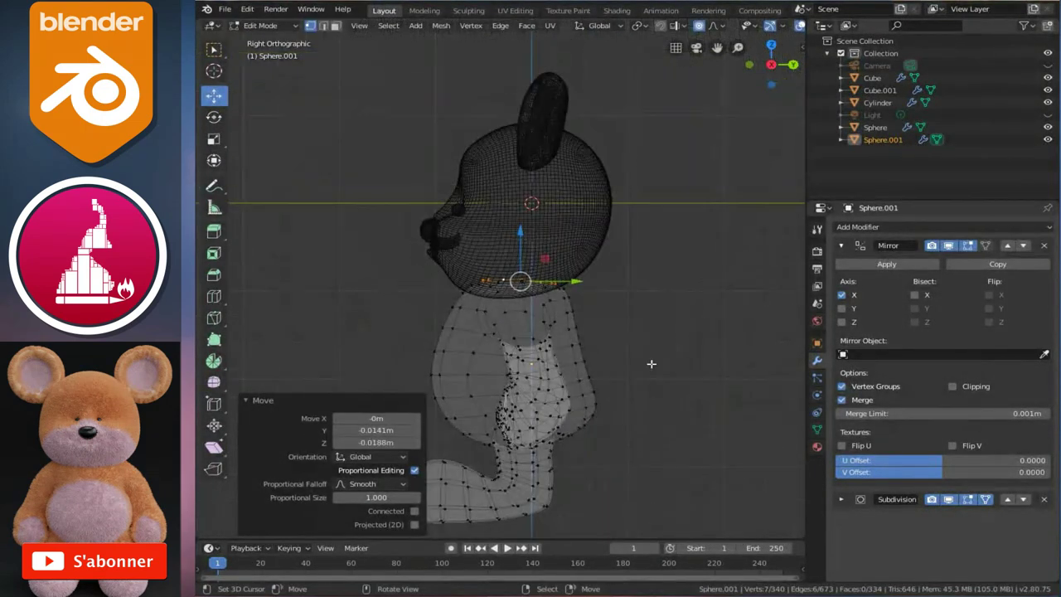
{"action": "scroll", "coordinate": [639, 348], "scroll_direction": "up", "scroll_amount": 2}
{"action": "key", "text": "alt+z"}
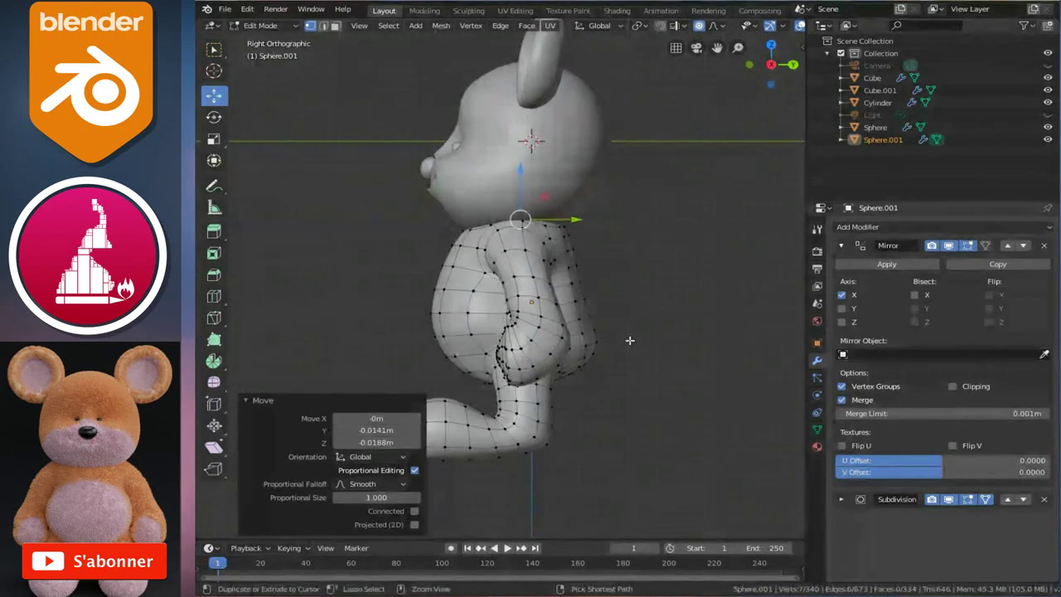
{"action": "scroll", "coordinate": [627, 336], "scroll_direction": "up", "scroll_amount": 3}
{"action": "scroll", "coordinate": [625, 323], "scroll_direction": "up", "scroll_amount": 1}
{"action": "key", "text": "r"}
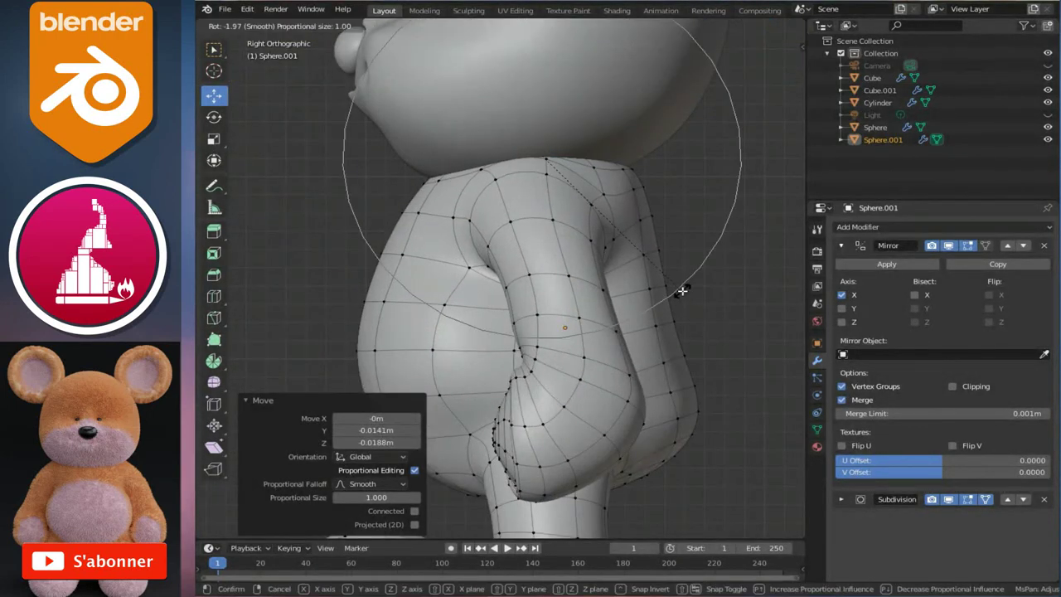
{"action": "left_click", "coordinate": [678, 312]}
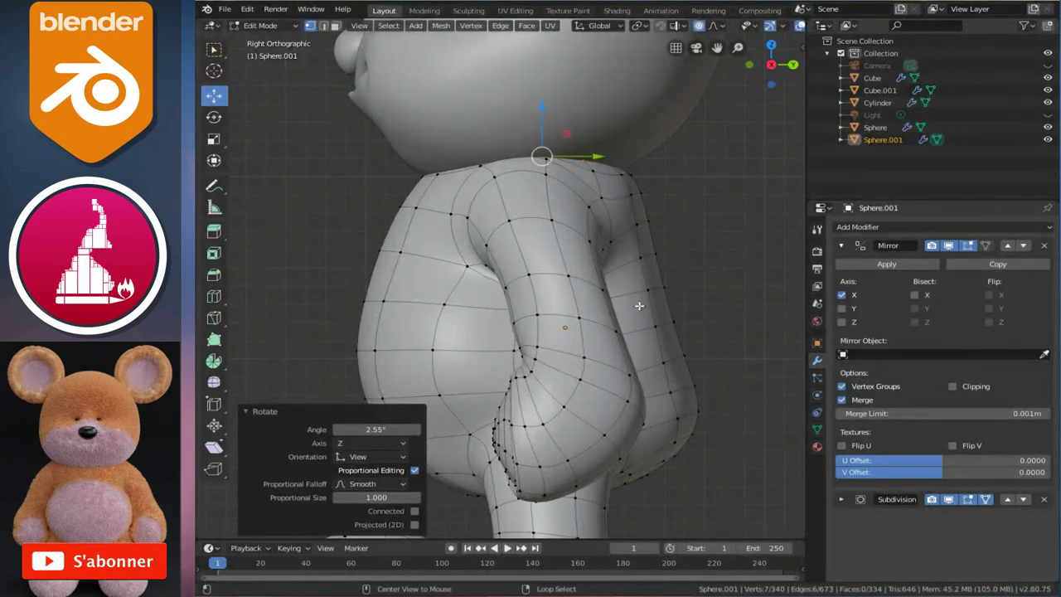
{"action": "left_click", "coordinate": [652, 324], "text": "alt"}
{"action": "left_click", "coordinate": [654, 327], "text": "alt"}
Turn off proportional editing and move the torso edge loop just above
{"action": "left_click", "coordinate": [701, 28]}
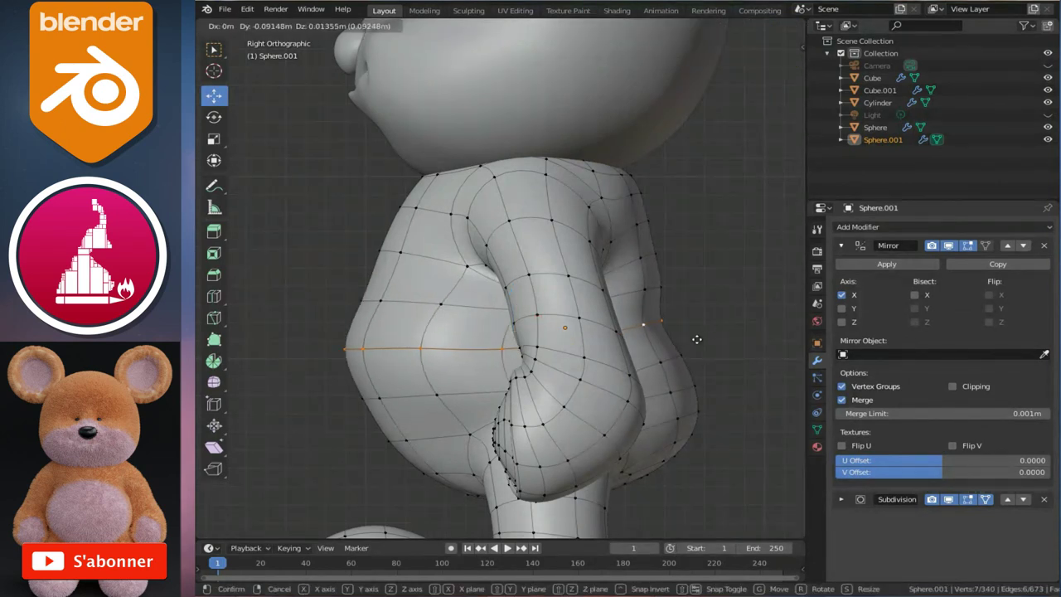
{"action": "left_click", "coordinate": [657, 294], "text": "alt"}
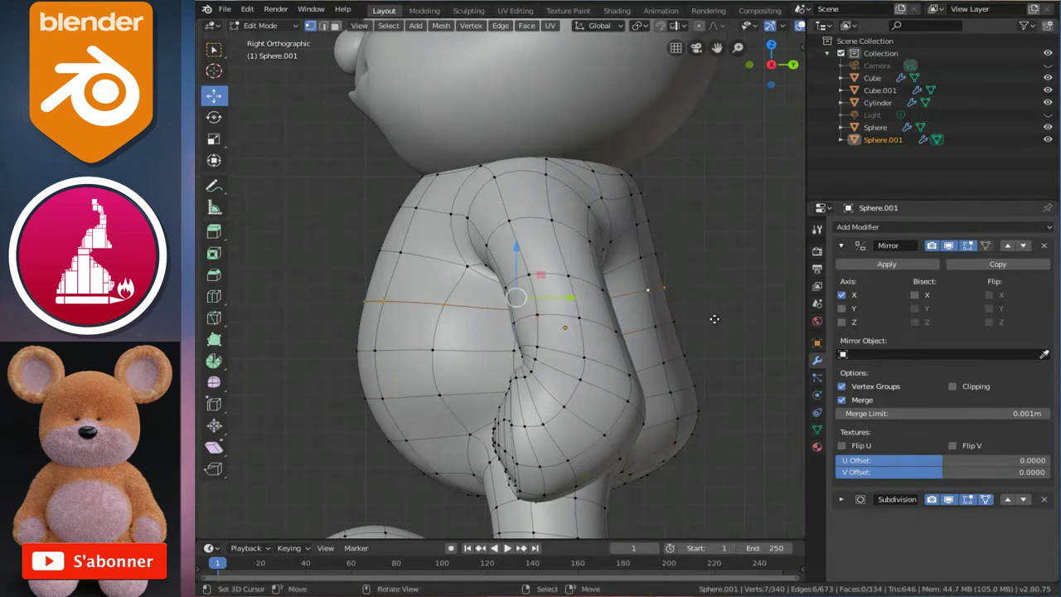
{"action": "key", "text": "g"}
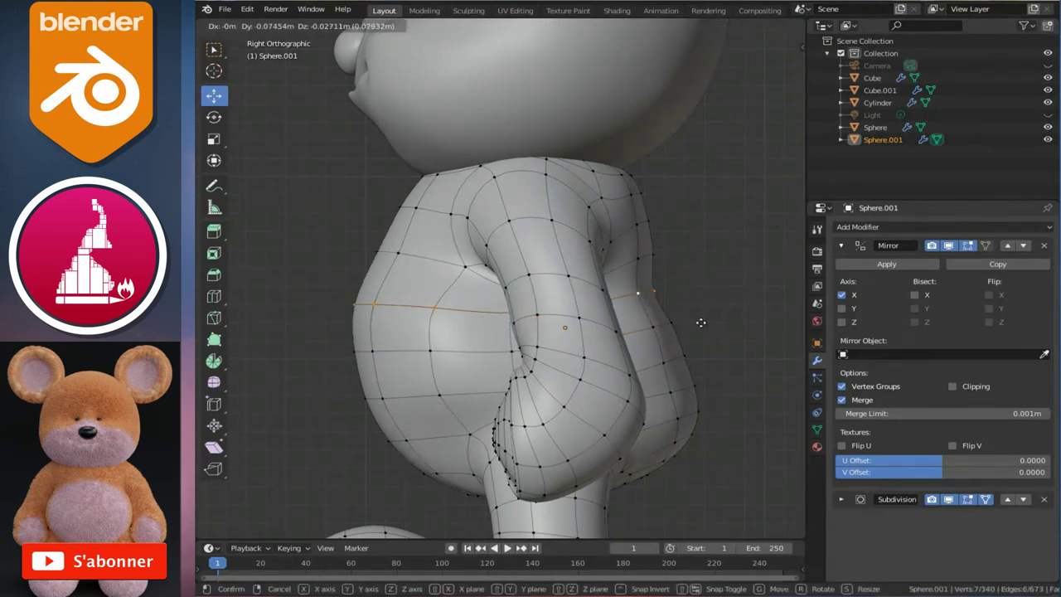
{"action": "left_click", "coordinate": [708, 318]}
Pull a single shoulder vertex back along Y to round the neck transition
{"action": "left_click", "coordinate": [627, 197]}
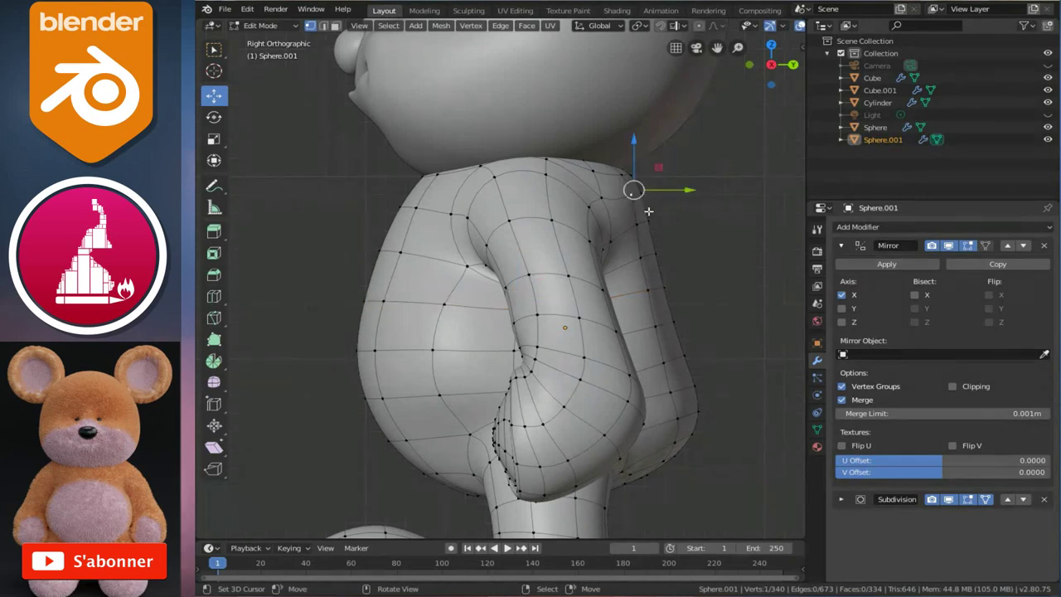
{"action": "middle_click_drag", "start_coordinate": [670, 220], "coordinate": [563, 53]}
{"action": "scroll", "coordinate": [558, 239], "scroll_direction": "up", "scroll_amount": 3}
{"action": "middle_click_drag", "start_coordinate": [557, 239], "coordinate": [616, 291]}
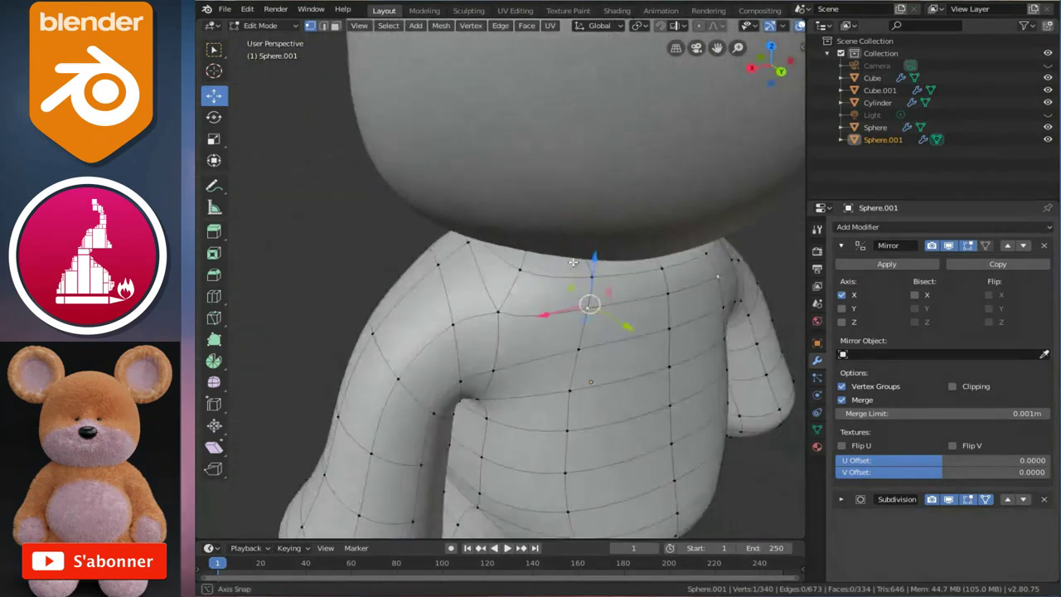
{"action": "middle_click_drag", "start_coordinate": [657, 338], "coordinate": [711, 332]}
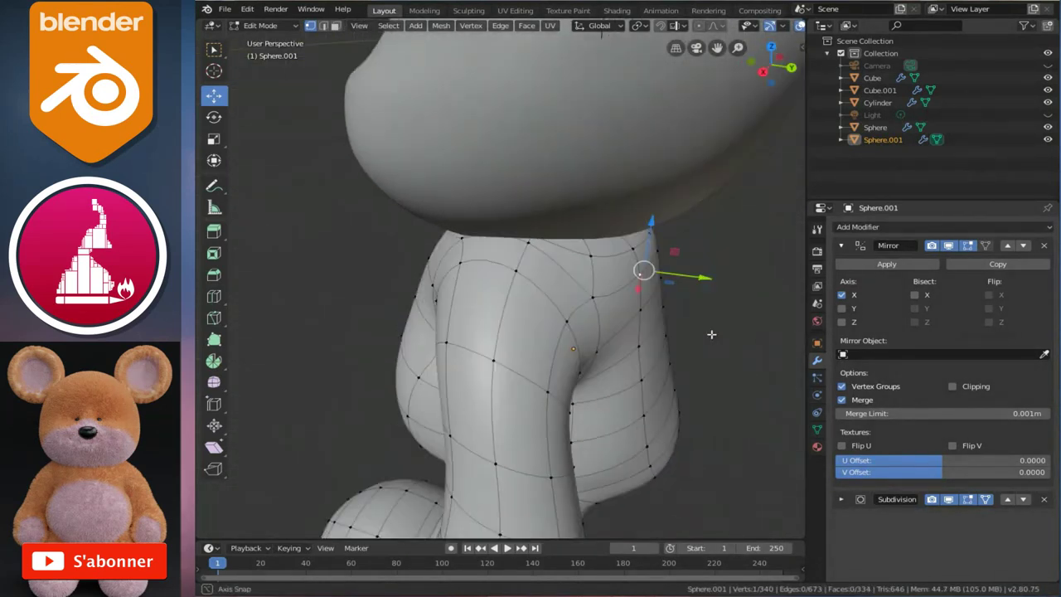
{"action": "left_click_drag", "start_coordinate": [696, 274], "coordinate": [689, 273]}
{"action": "left_click", "coordinate": [682, 272]}
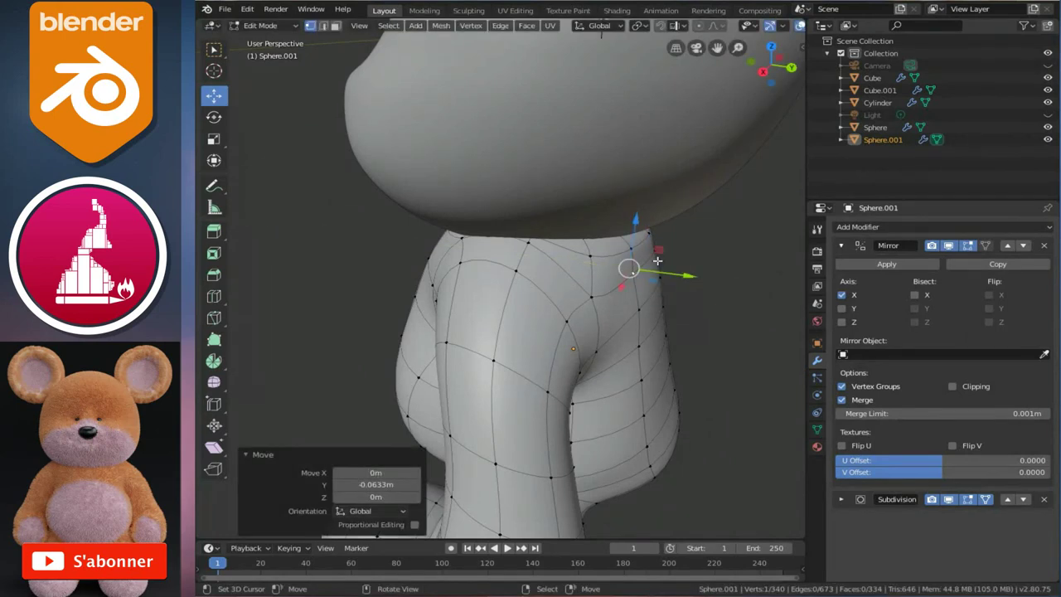
{"action": "key", "text": "g"}
{"action": "key", "text": "y"}
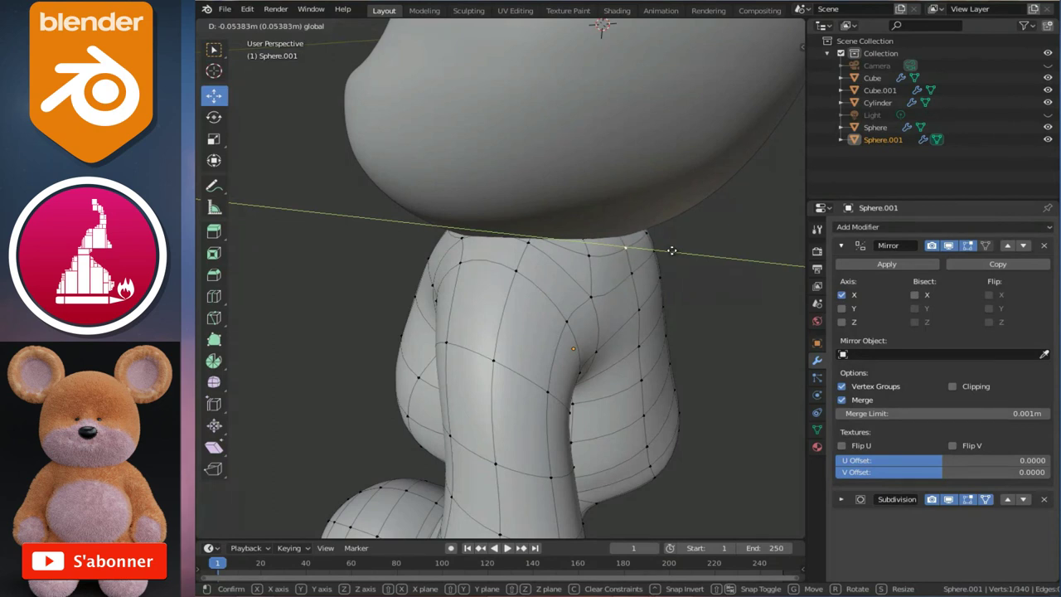
{"action": "left_click", "coordinate": [671, 251]}
Slide a second shoulder vertex along Y and check the torso from the side in Object Mode
{"action": "left_click", "coordinate": [596, 256]}
{"action": "left_click_drag", "start_coordinate": [656, 267], "coordinate": [646, 266]}
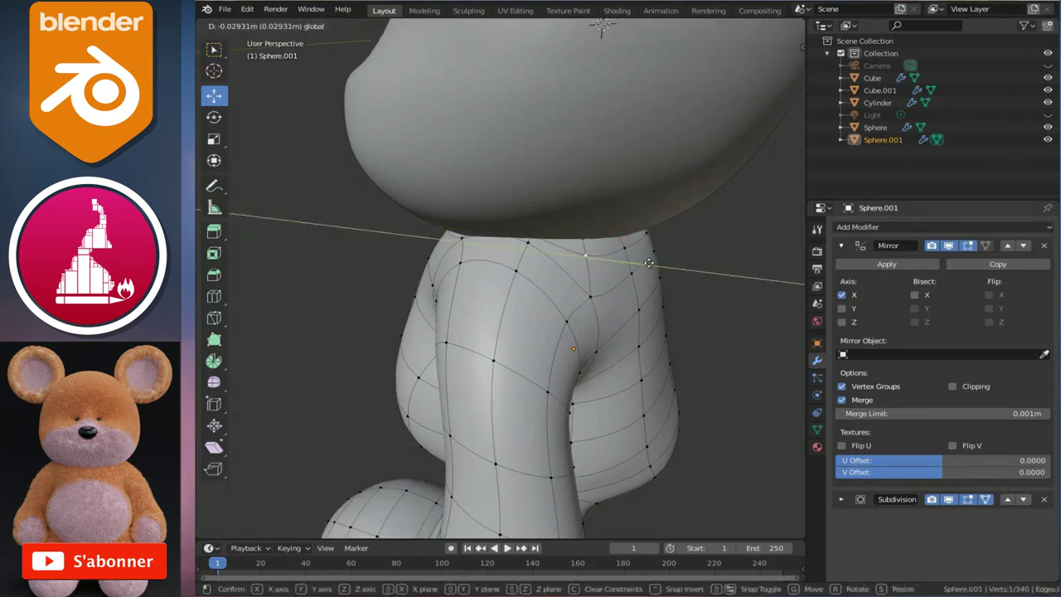
{"action": "key", "text": "Tab"}
{"action": "scroll", "coordinate": [587, 273], "scroll_direction": "down", "scroll_amount": 5}
{"action": "mouse_move", "coordinate": [569, 256]}
{"action": "middle_mouse_down"}
{"action": "mouse_move", "coordinate": [646, 260]}
{"action": "mouse_move", "coordinate": [575, 260]}
{"action": "mouse_move", "coordinate": [681, 284]}
{"action": "mouse_move", "coordinate": [618, 274]}
{"action": "mouse_move", "coordinate": [694, 268]}
{"action": "middle_mouse_up"}
{"action": "scroll", "coordinate": [575, 261], "scroll_direction": "up", "scroll_amount": 5}
Nudge a third shoulder vertex along Y, then inspect the smoothed body from behind
{"action": "key", "text": "Tab"}
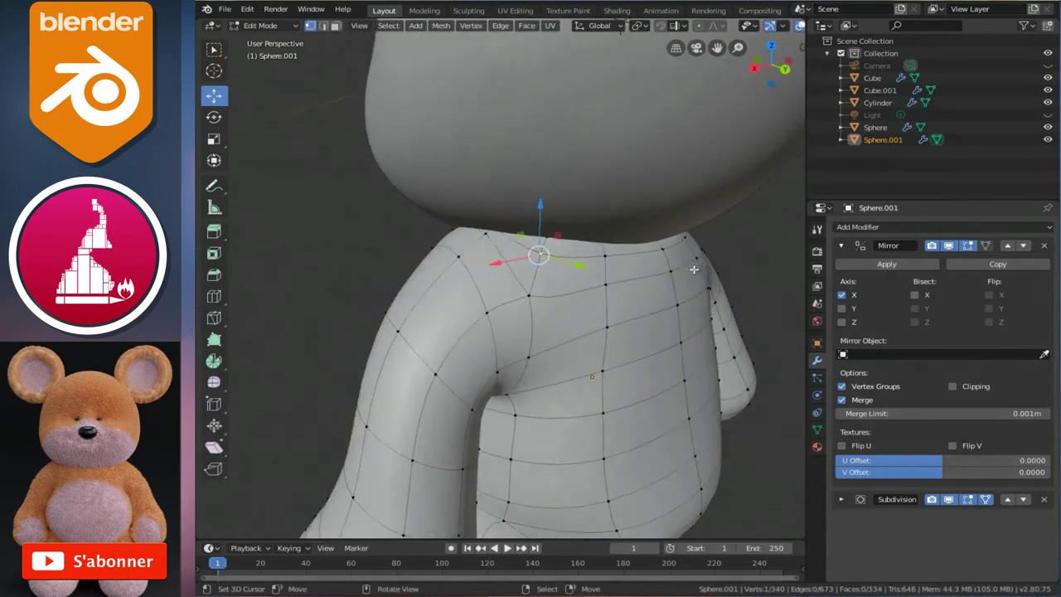
{"action": "left_click", "coordinate": [650, 245]}
{"action": "left_click_drag", "start_coordinate": [711, 256], "coordinate": [715, 259]}
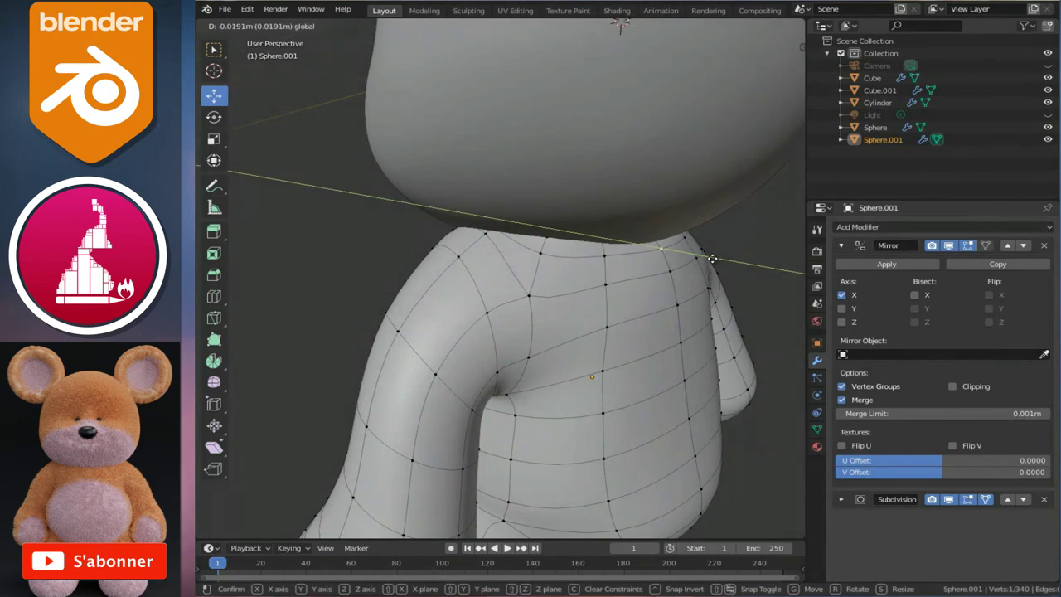
{"action": "key", "text": "Tab"}
{"action": "scroll", "coordinate": [627, 287], "scroll_direction": "down", "scroll_amount": 5}
{"action": "mouse_move", "coordinate": [552, 279]}
{"action": "middle_mouse_down"}
{"action": "mouse_move", "coordinate": [568, 280]}
{"action": "mouse_move", "coordinate": [486, 253]}
{"action": "mouse_move", "coordinate": [524, 218]}
{"action": "mouse_move", "coordinate": [602, 218]}
{"action": "mouse_move", "coordinate": [580, 285]}
{"action": "mouse_move", "coordinate": [524, 294]}
{"action": "middle_mouse_up"}
{"action": "scroll", "coordinate": [505, 257], "scroll_direction": "up", "scroll_amount": 2}
{"action": "scroll", "coordinate": [490, 221], "scroll_direction": "up", "scroll_amount": 2}
Select an edge loop around the lower leg and grow it over the lower leg
{"action": "scroll", "coordinate": [464, 232], "scroll_direction": "up", "scroll_amount": 3}
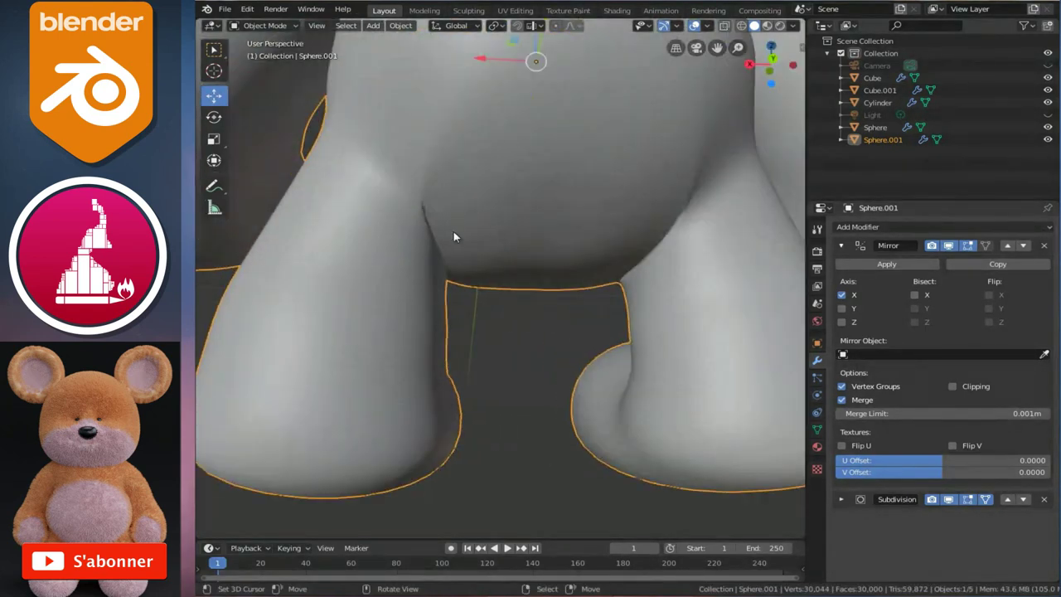
{"action": "scroll", "coordinate": [443, 238], "scroll_direction": "up", "scroll_amount": 2}
{"action": "mouse_move", "coordinate": [430, 240]}
{"action": "middle_mouse_down"}
{"action": "mouse_move", "coordinate": [501, 229]}
{"action": "mouse_move", "coordinate": [406, 230]}
{"action": "mouse_move", "coordinate": [438, 371]}
{"action": "middle_mouse_up"}
{"action": "key", "text": "Tab"}
{"action": "left_click", "coordinate": [454, 454], "text": "alt"}
{"action": "left_click", "coordinate": [441, 451], "text": "alt"}
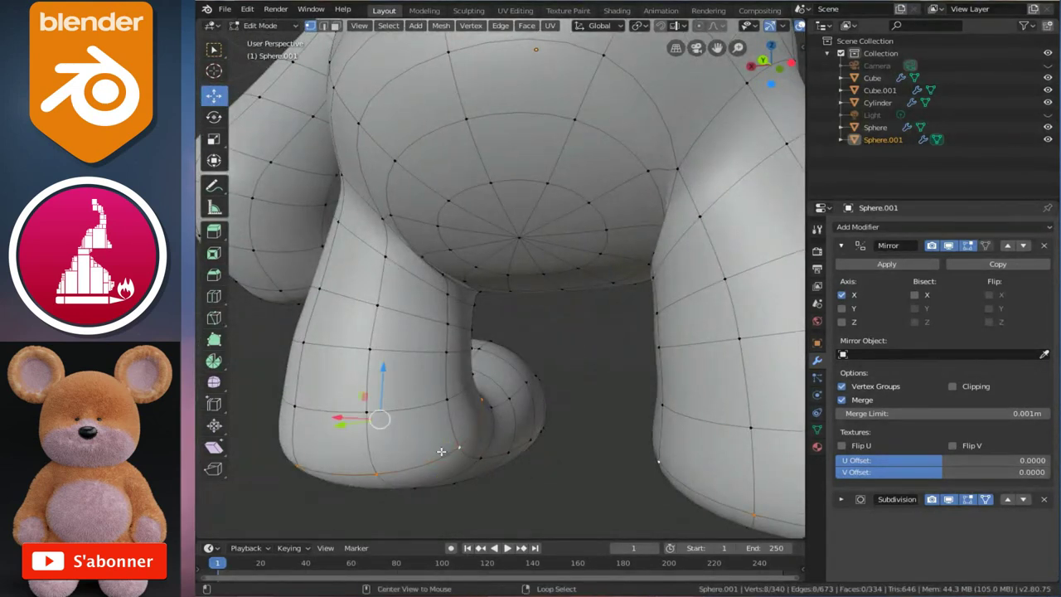
{"action": "key", "text": "ctrl+KP_Add"}
{"action": "key", "text": "ctrl+KP_Add"}
{"action": "key", "text": "ctrl+KP_Add"}
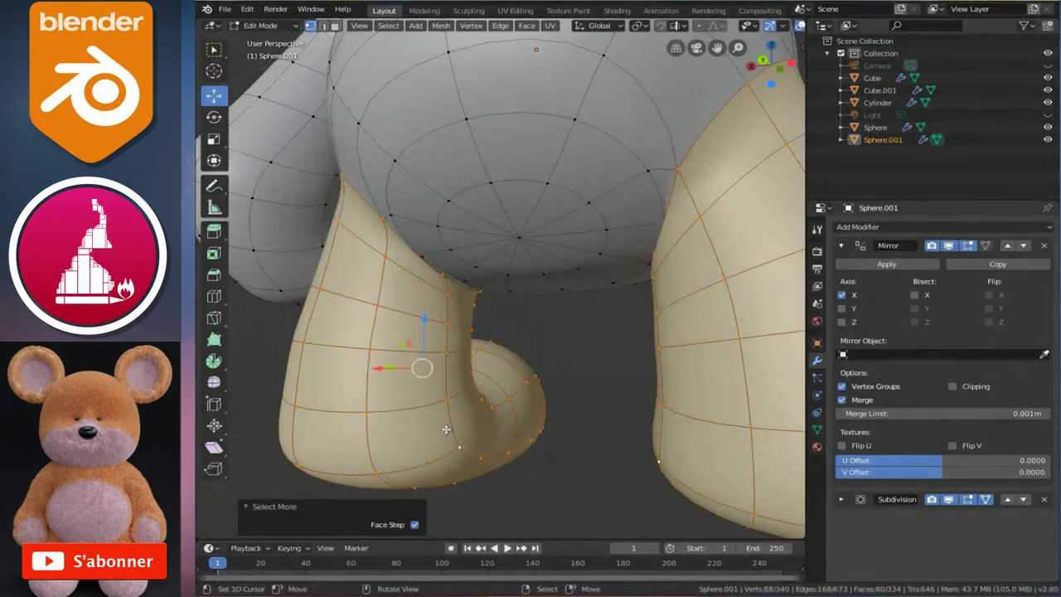
Grow a foot edge-loop selection over both feet and lower legs, viewed from behind
{"action": "scroll", "coordinate": [644, 374], "scroll_direction": "down", "scroll_amount": 5}
{"action": "middle_click_drag", "start_coordinate": [643, 374], "coordinate": [677, 374]}
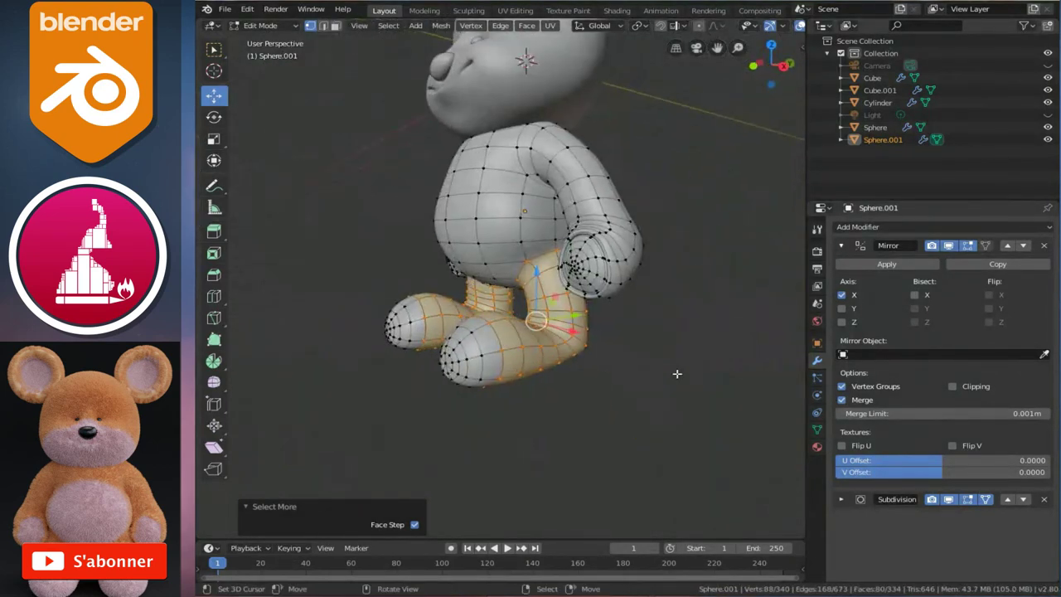
{"action": "left_click", "coordinate": [521, 349], "text": "alt"}
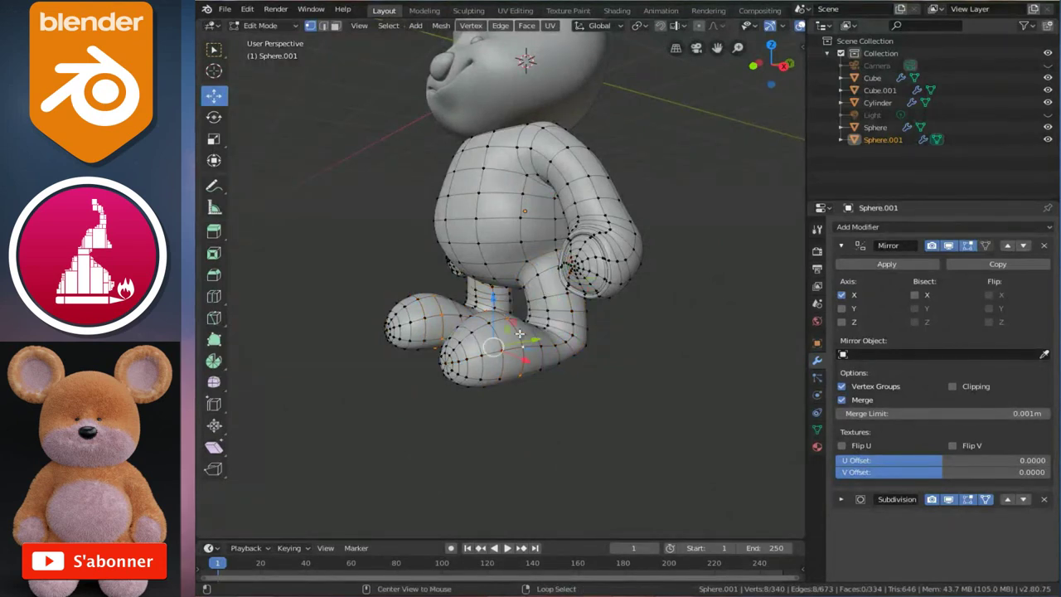
{"action": "key", "text": "ctrl+KP_Add"}
{"action": "key", "text": "ctrl+KP_Add"}
{"action": "key", "text": "ctrl+KP_Add"}
{"action": "key", "text": "ctrl+KP_Add"}
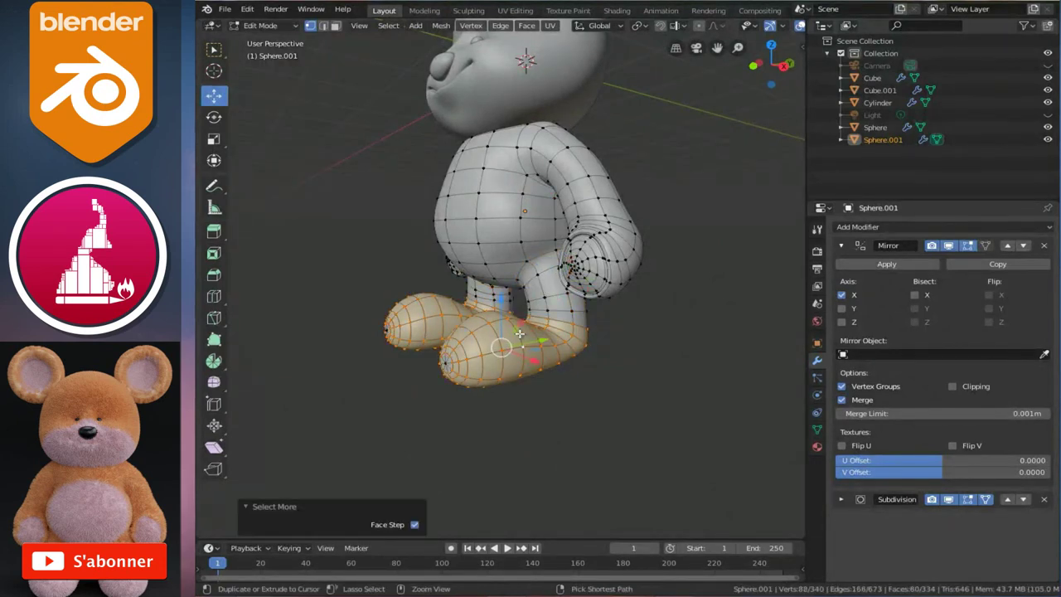
{"action": "key", "text": "ctrl+KP_Add"}
{"action": "key", "text": "ctrl+KP_Add"}
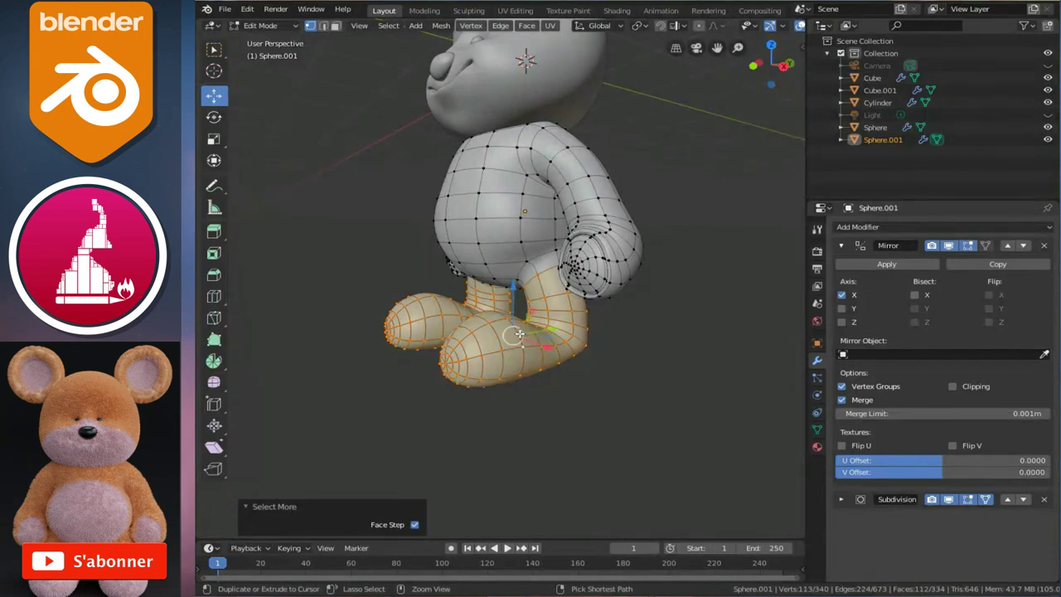
{"action": "key", "text": "ctrl+KP_Add"}
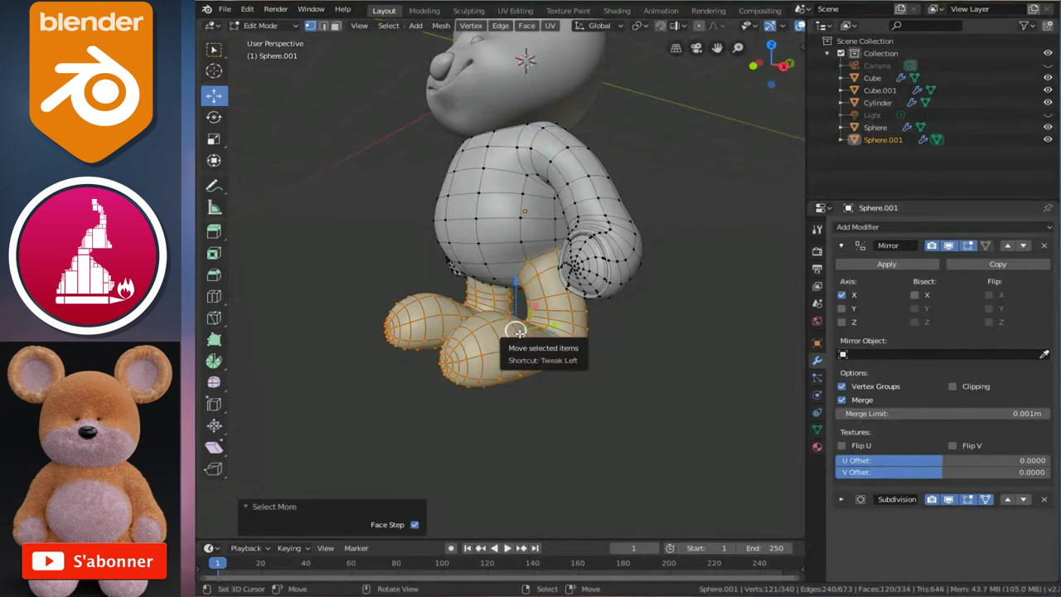
{"action": "key", "text": "ctrl+KP_1"}
{"action": "scroll", "coordinate": [518, 333], "scroll_direction": "up", "scroll_amount": 3}
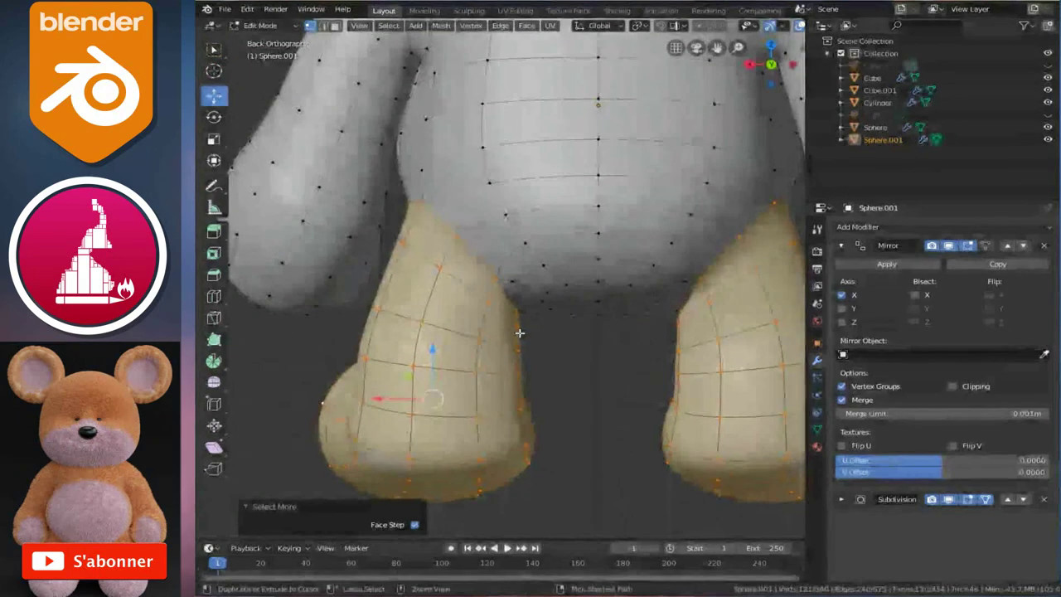
Nudge the selected feet and lower legs sideways into a new position
{"action": "scroll", "coordinate": [519, 333], "scroll_direction": "up", "scroll_amount": 1}
{"action": "scroll", "coordinate": [519, 333], "scroll_direction": "up", "scroll_amount": 1}
{"action": "scroll", "coordinate": [519, 350], "scroll_direction": "up", "scroll_amount": 1}
{"action": "left_click_drag", "start_coordinate": [395, 398], "coordinate": [372, 386]}
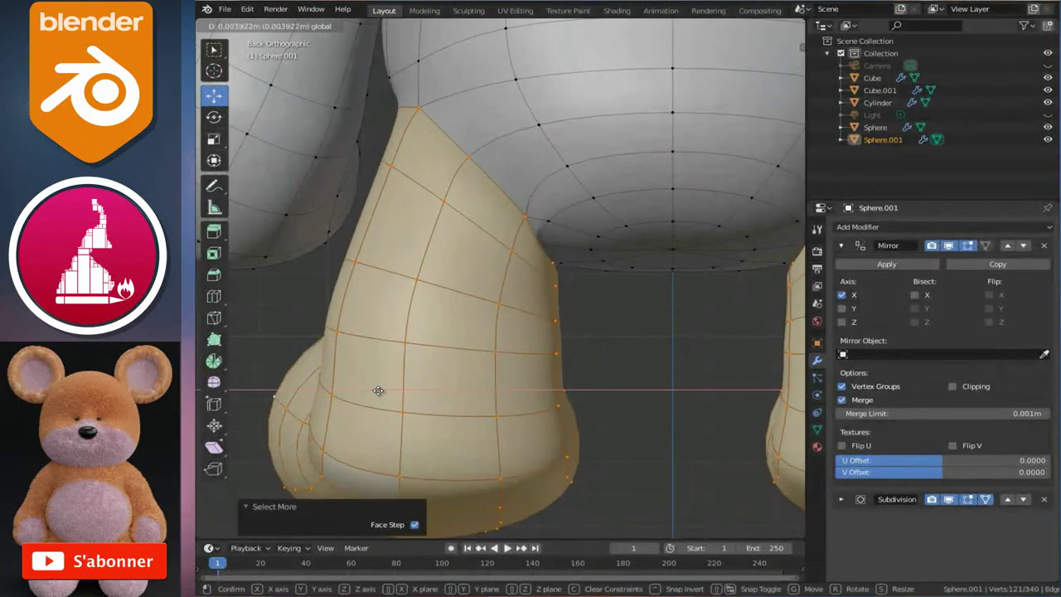
{"action": "key", "text": "r"}
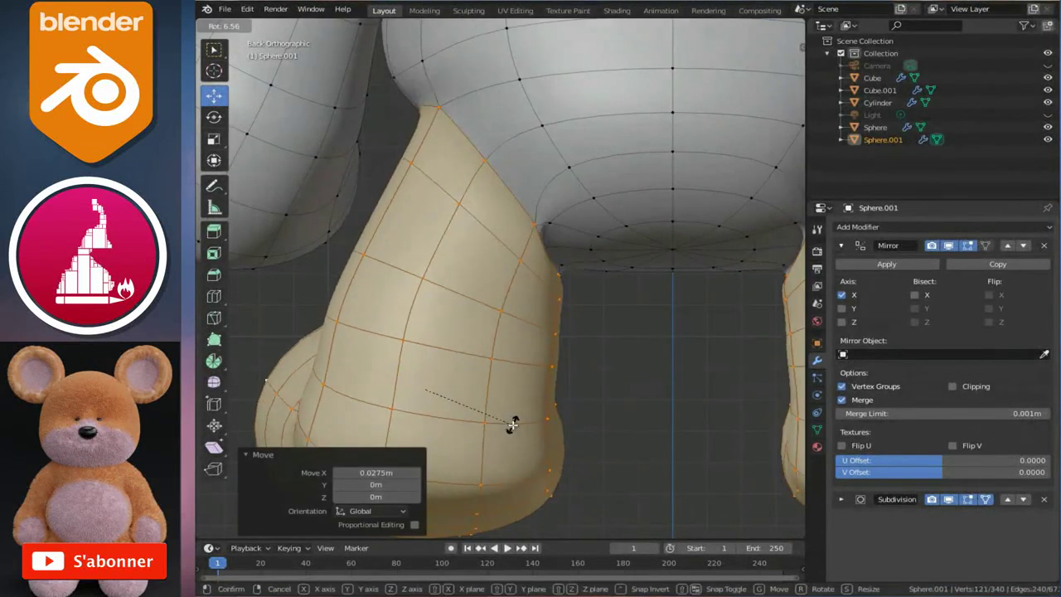
{"action": "key", "text": "Escape"}
{"action": "key", "text": "g"}
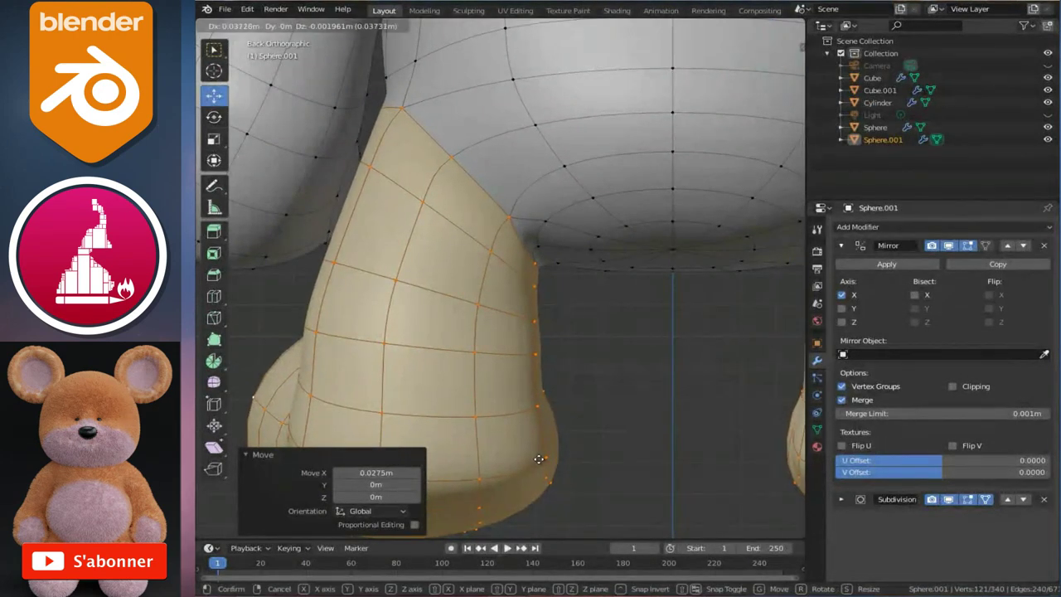
{"action": "left_click", "coordinate": [539, 458]}
{"action": "scroll", "coordinate": [533, 414], "scroll_direction": "down", "scroll_amount": 4}
{"action": "scroll", "coordinate": [497, 415], "scroll_direction": "up", "scroll_amount": 1}
{"action": "scroll", "coordinate": [497, 414], "scroll_direction": "up", "scroll_amount": 3}
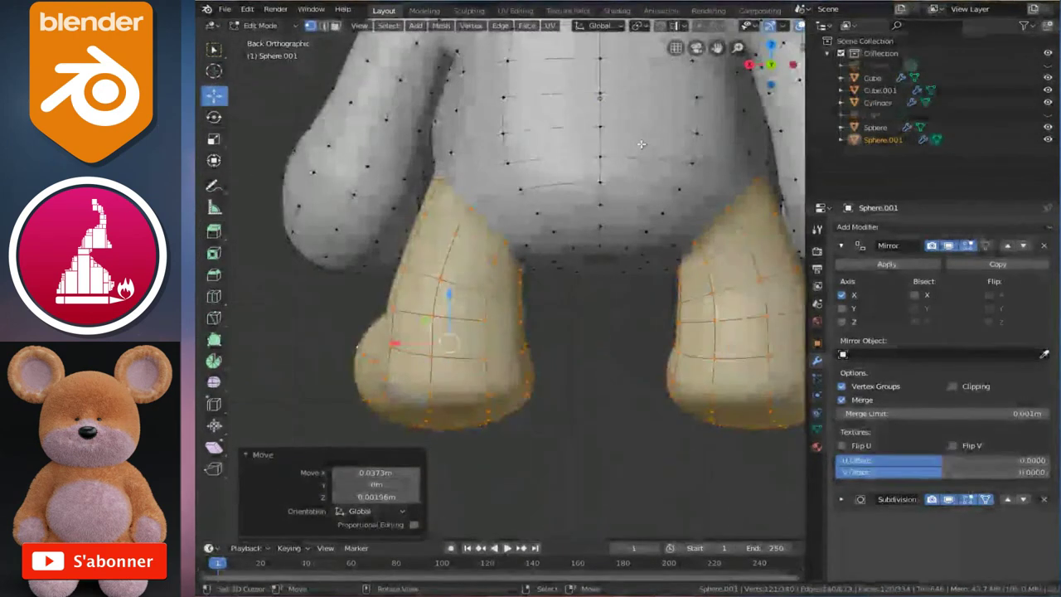
Rotate the feet and lower legs -3.03° around the Z axis
{"action": "key", "text": "r"}
{"action": "key", "text": "z"}
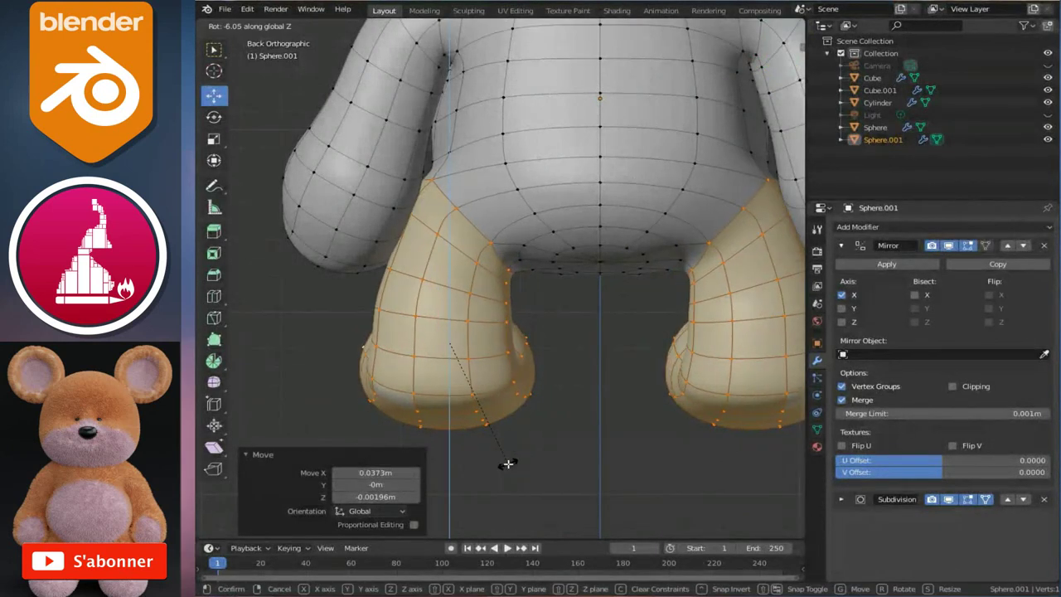
{"action": "key", "text": "Escape"}
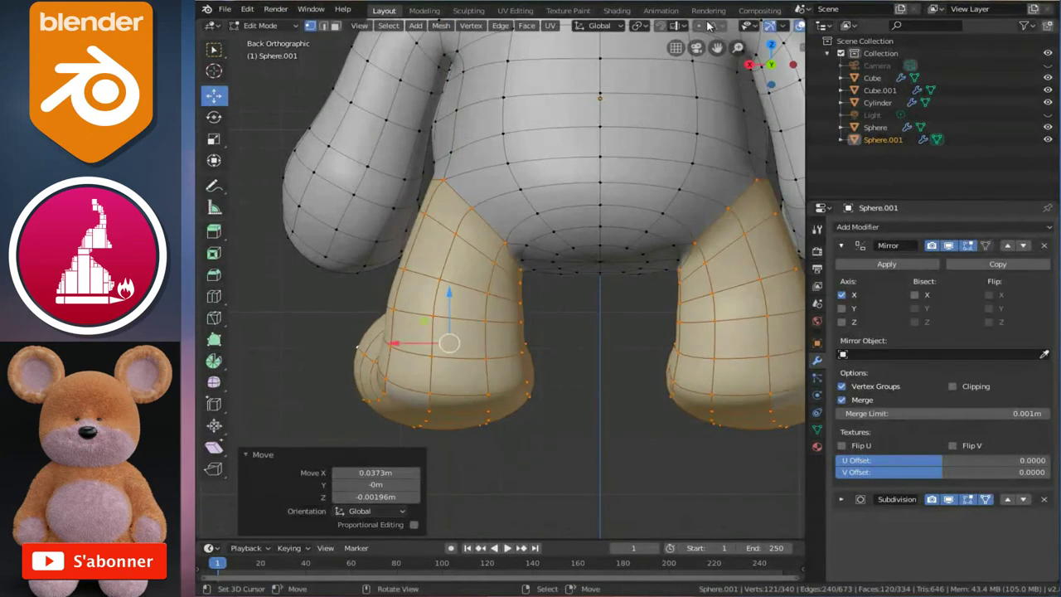
{"action": "key", "text": "r"}
{"action": "key", "text": "z"}
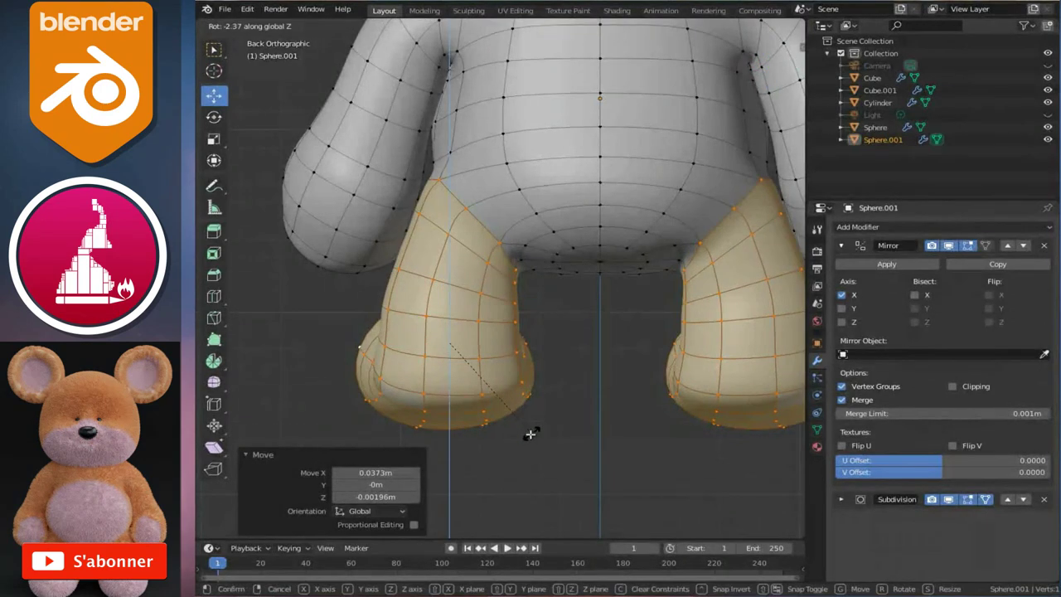
{"action": "left_click", "coordinate": [533, 433]}
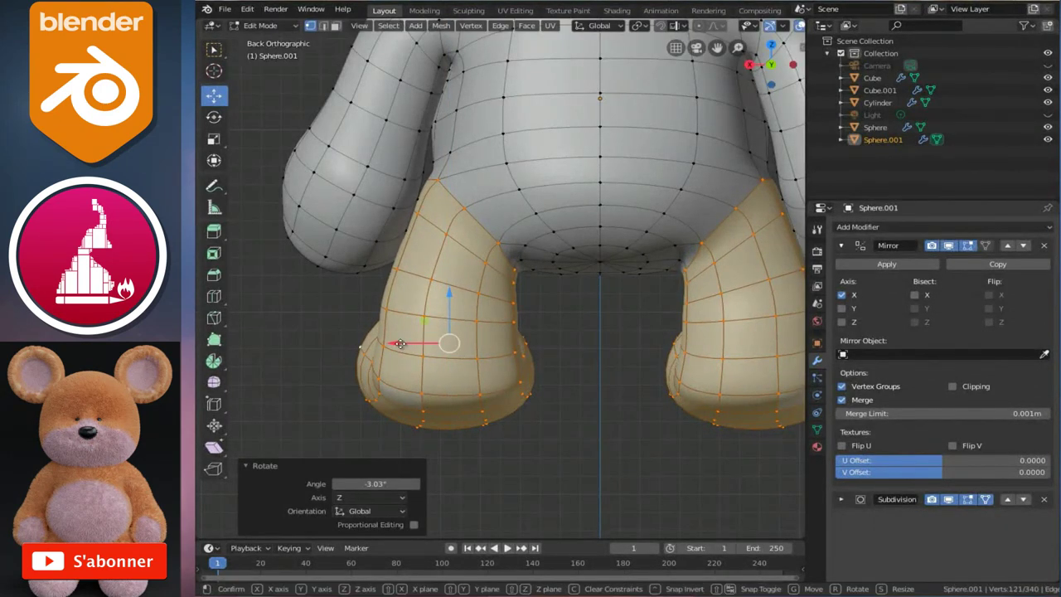
Shift the legs -0.0678 m along X and check the result from the front in Object Mode
{"action": "key", "text": "g"}
{"action": "key", "text": "x"}
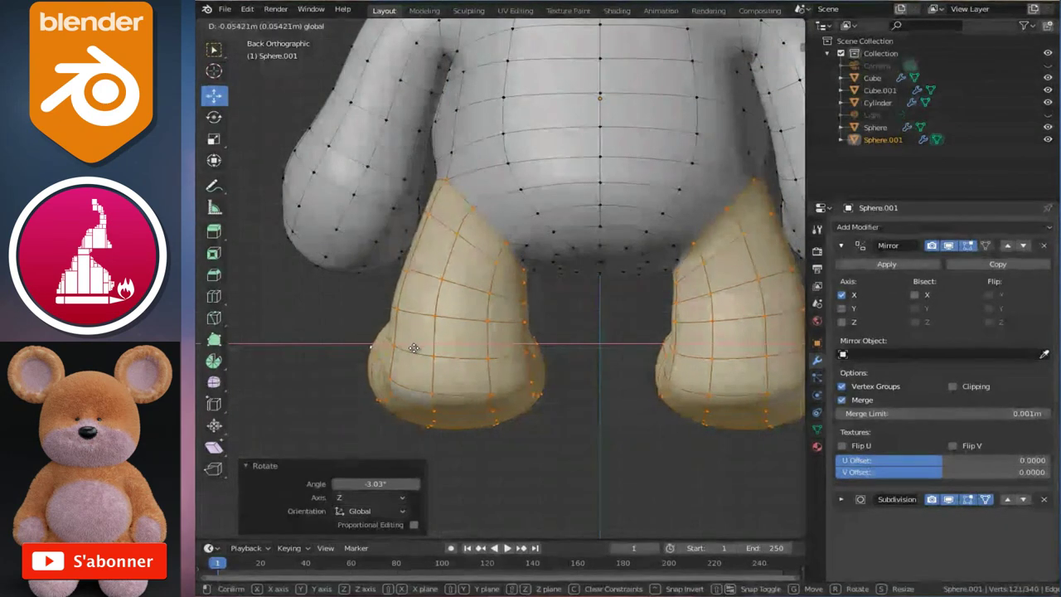
{"action": "left_click", "coordinate": [414, 348]}
{"action": "key", "text": "KP_1"}
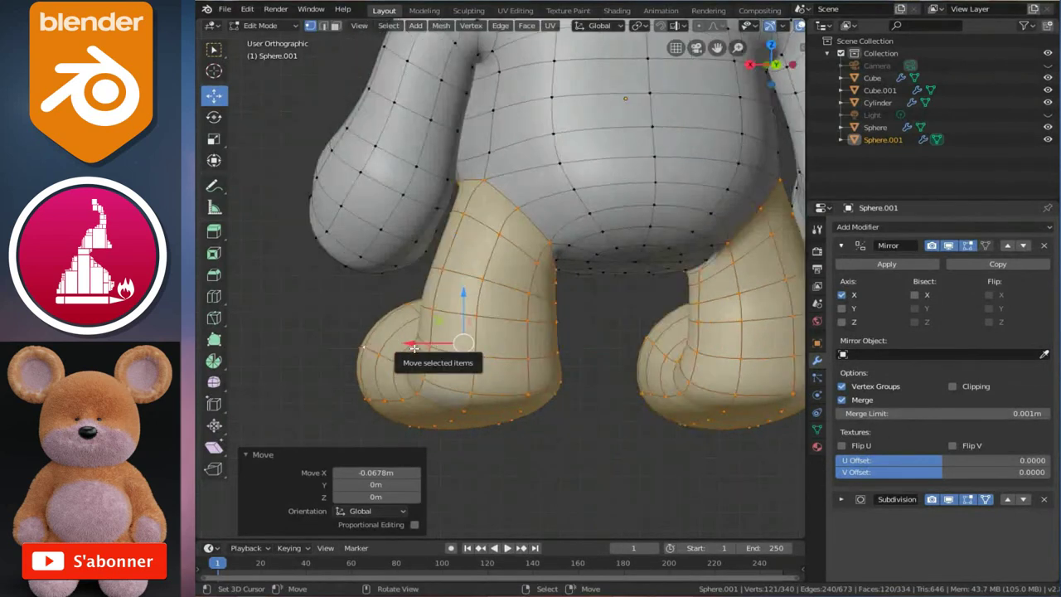
{"action": "key", "text": "Tab"}
{"action": "scroll", "coordinate": [474, 325], "scroll_direction": "down", "scroll_amount": 3}
View the legs from the front and toggle Edit Mode to compare the shape
{"action": "scroll", "coordinate": [475, 325], "scroll_direction": "down", "scroll_amount": 1}
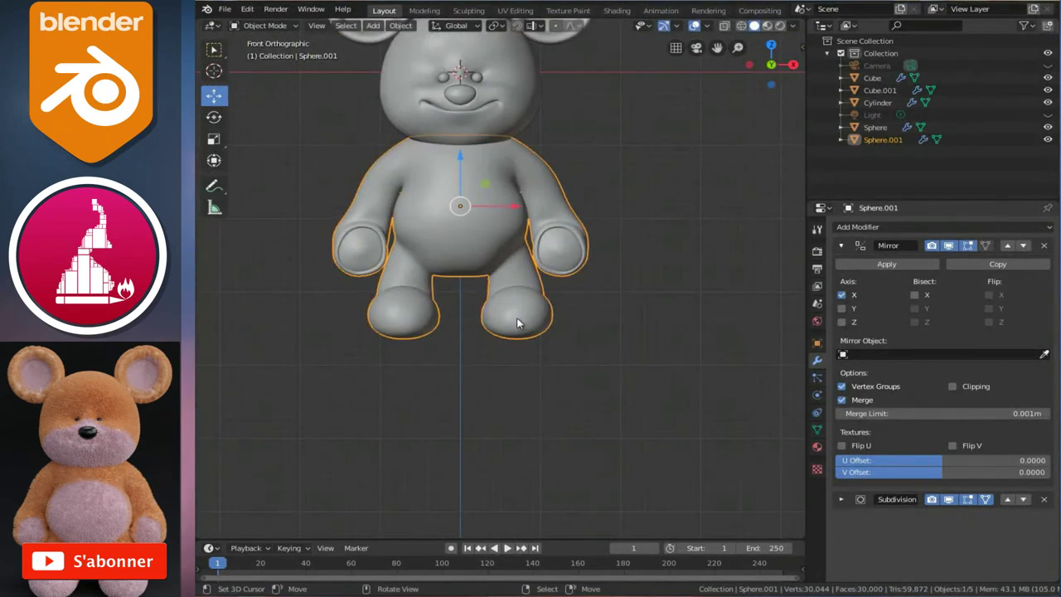
{"action": "scroll", "coordinate": [474, 325], "scroll_direction": "up", "scroll_amount": 5}
{"action": "middle_click_drag", "start_coordinate": [475, 325], "coordinate": [512, 306]}
{"action": "key", "text": "KP_1"}
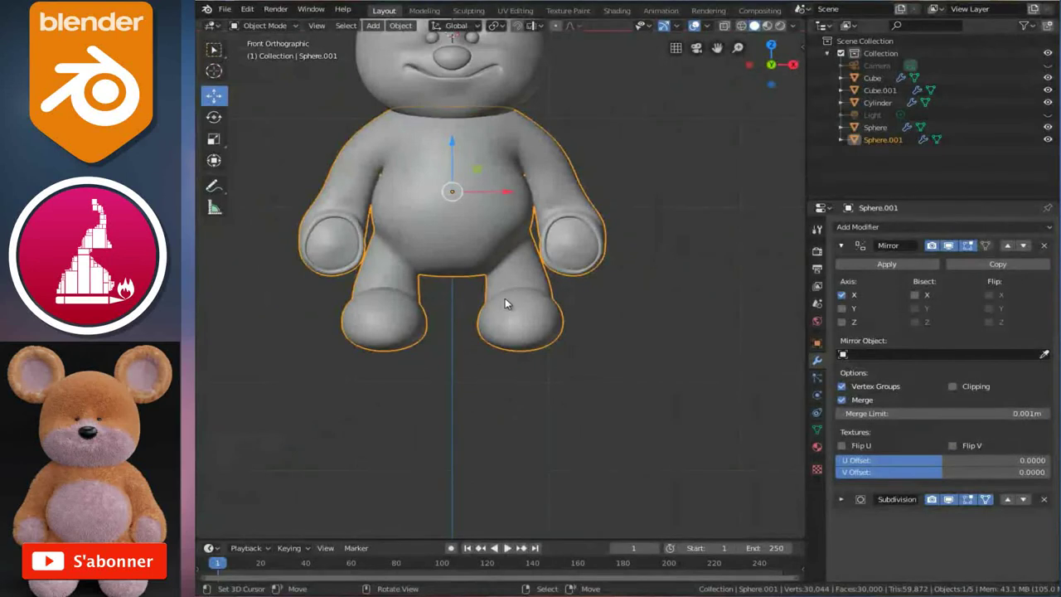
{"action": "scroll", "coordinate": [505, 298], "scroll_direction": "up", "scroll_amount": 1}
{"action": "scroll", "coordinate": [515, 316], "scroll_direction": "up", "scroll_amount": 4}
{"action": "key", "text": "Tab"}
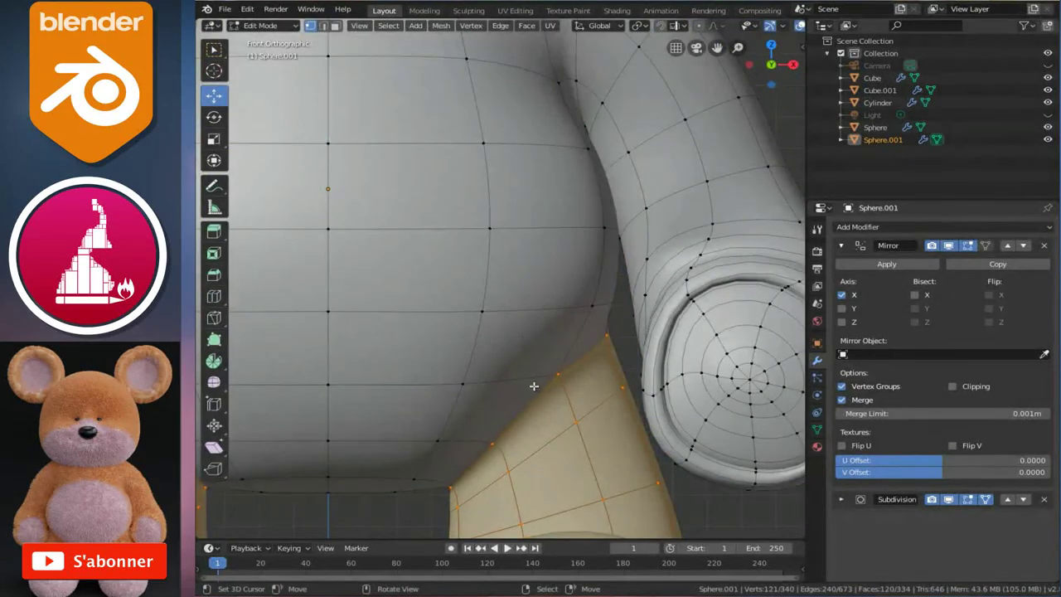
{"action": "scroll", "coordinate": [553, 376], "scroll_direction": "down", "scroll_amount": 7}
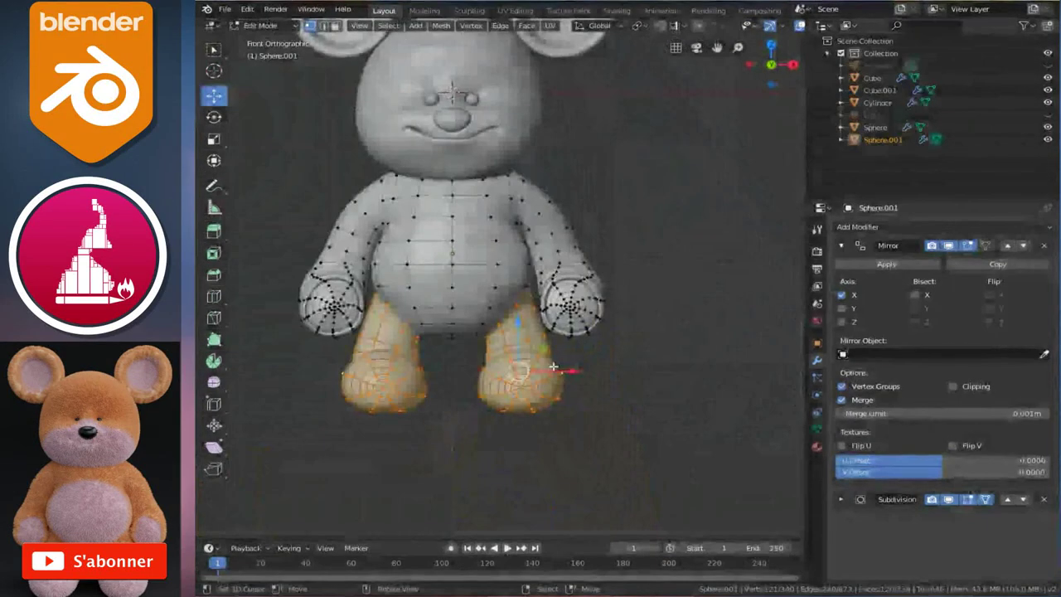
{"action": "key", "text": "Tab"}
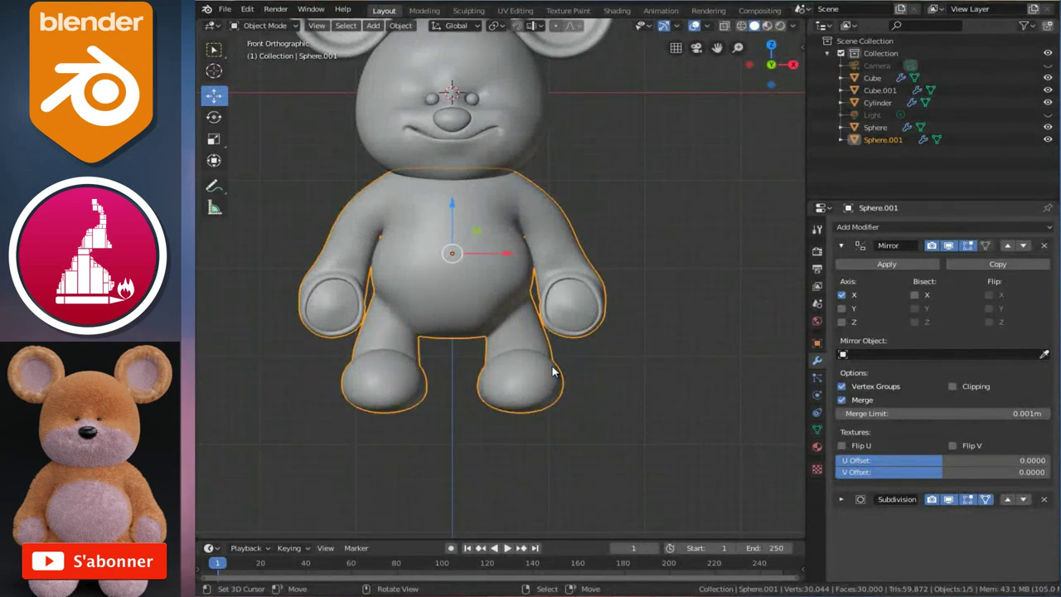
Move both feet and lower legs about 0.0244 m along X and -0.068 m along Z
{"action": "scroll", "coordinate": [552, 373], "scroll_direction": "down", "scroll_amount": 3}
{"action": "scroll", "coordinate": [552, 372], "scroll_direction": "up", "scroll_amount": 4}
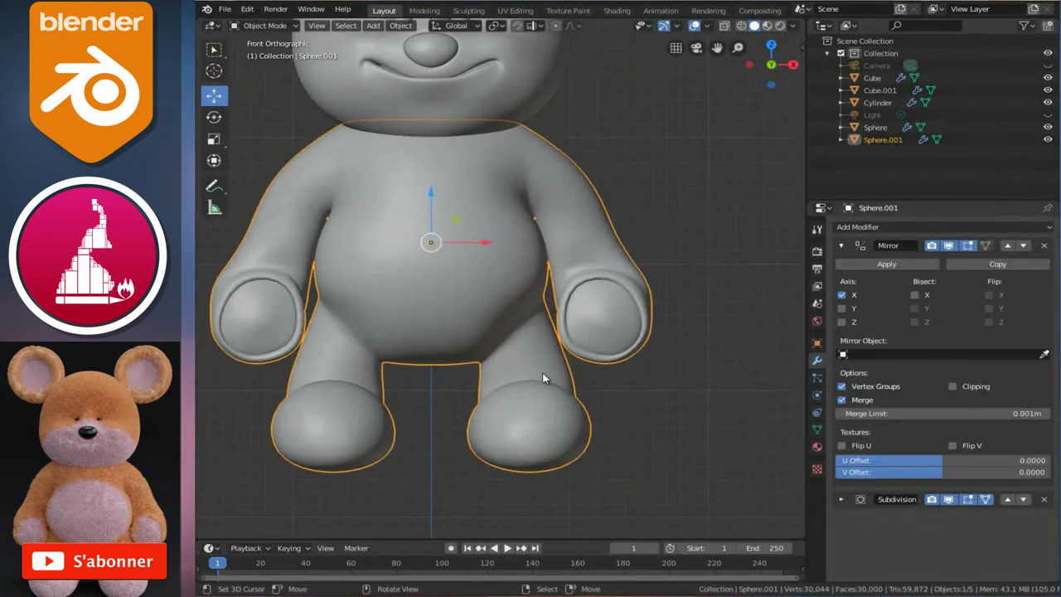
{"action": "key", "text": "Tab"}
{"action": "left_click_drag", "start_coordinate": [533, 372], "coordinate": [552, 388]}
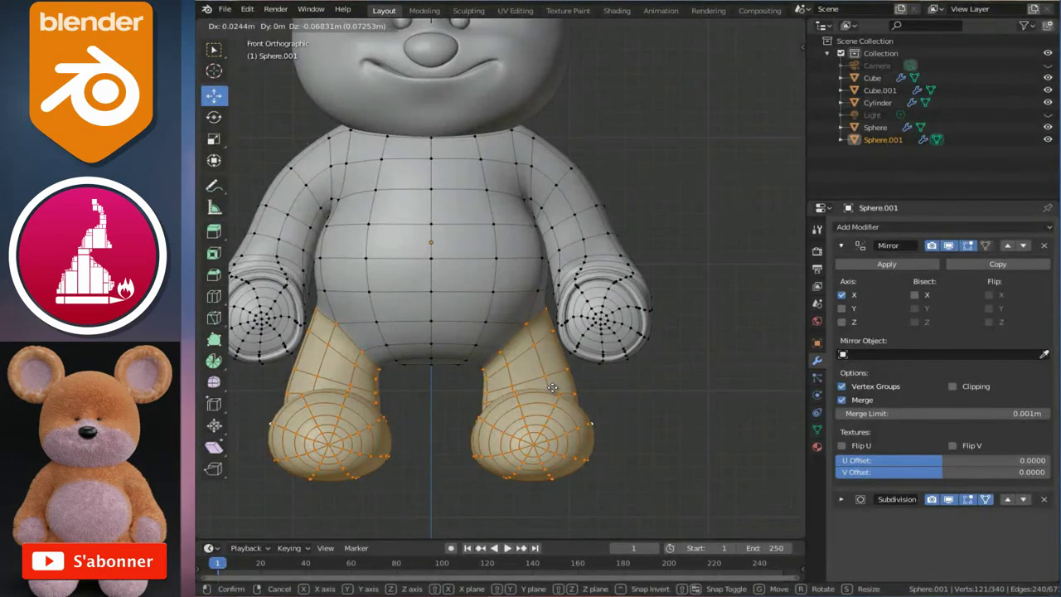
{"action": "left_click", "coordinate": [552, 387]}
{"action": "key", "text": "Tab"}
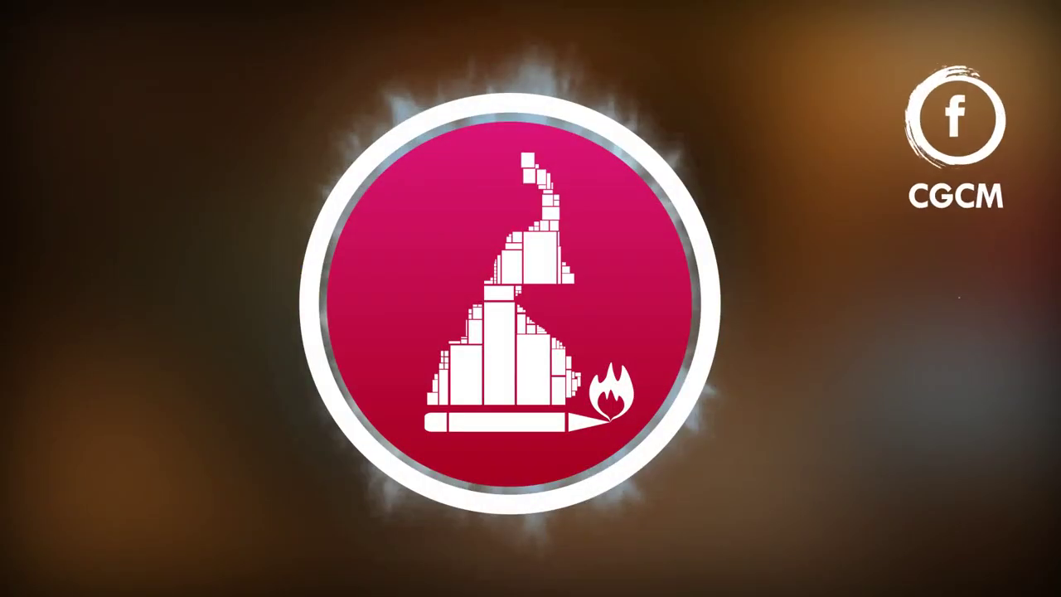